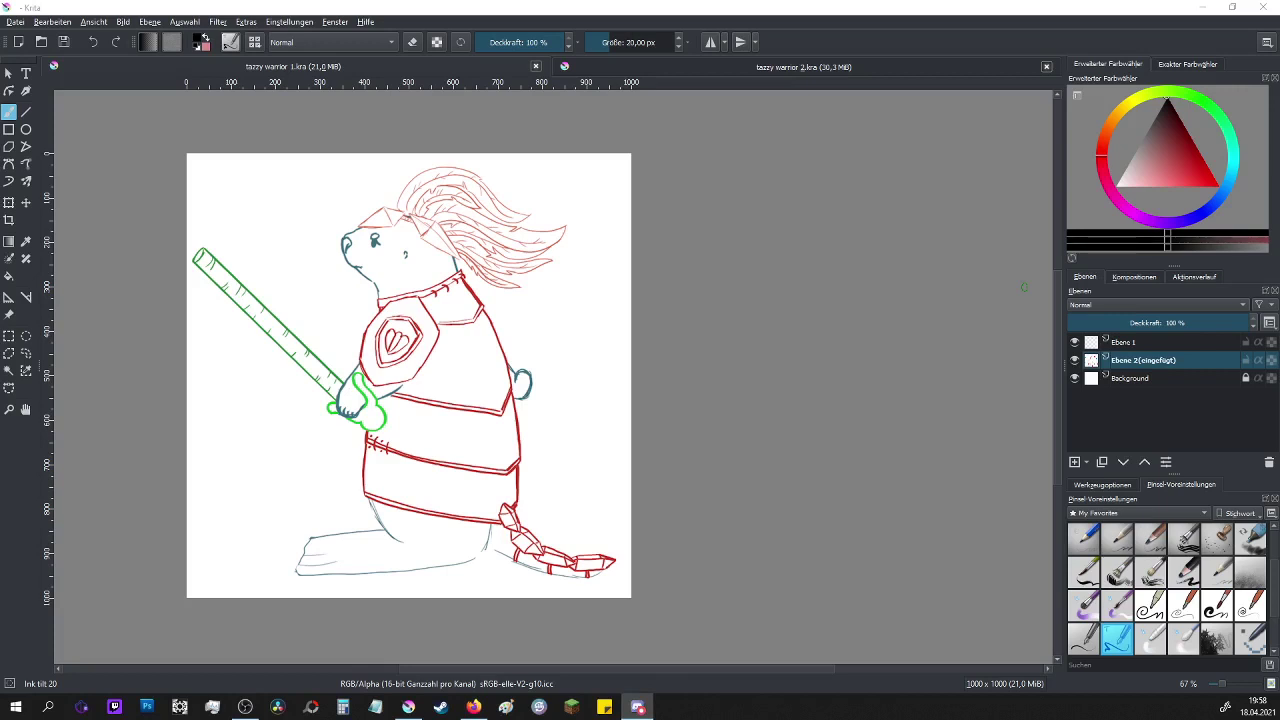
- Compare the full-body sketch in tazzy warrior 1.kra with the front-facing portrait sketch in tazzy warrior 2.kra
{"action": "left_click_drag", "start_coordinate": [726, 672], "coordinate": [666, 671]}
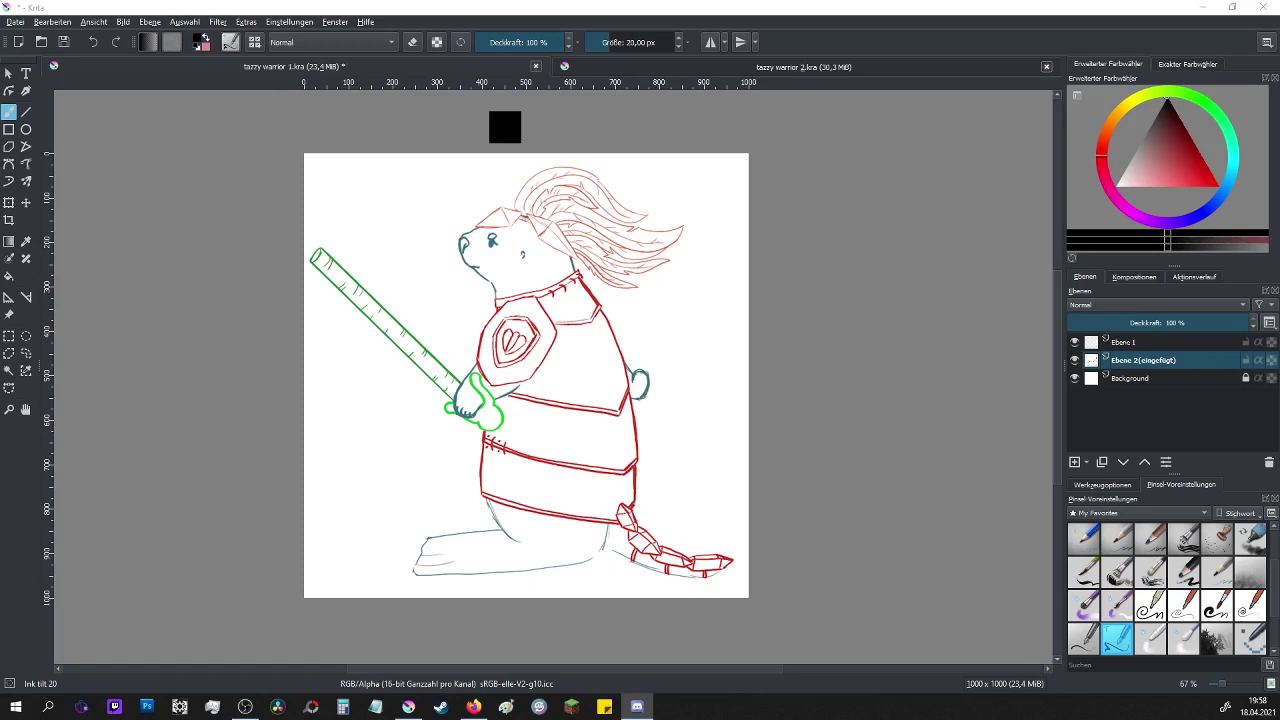
{"action": "left_click", "coordinate": [505, 15]}
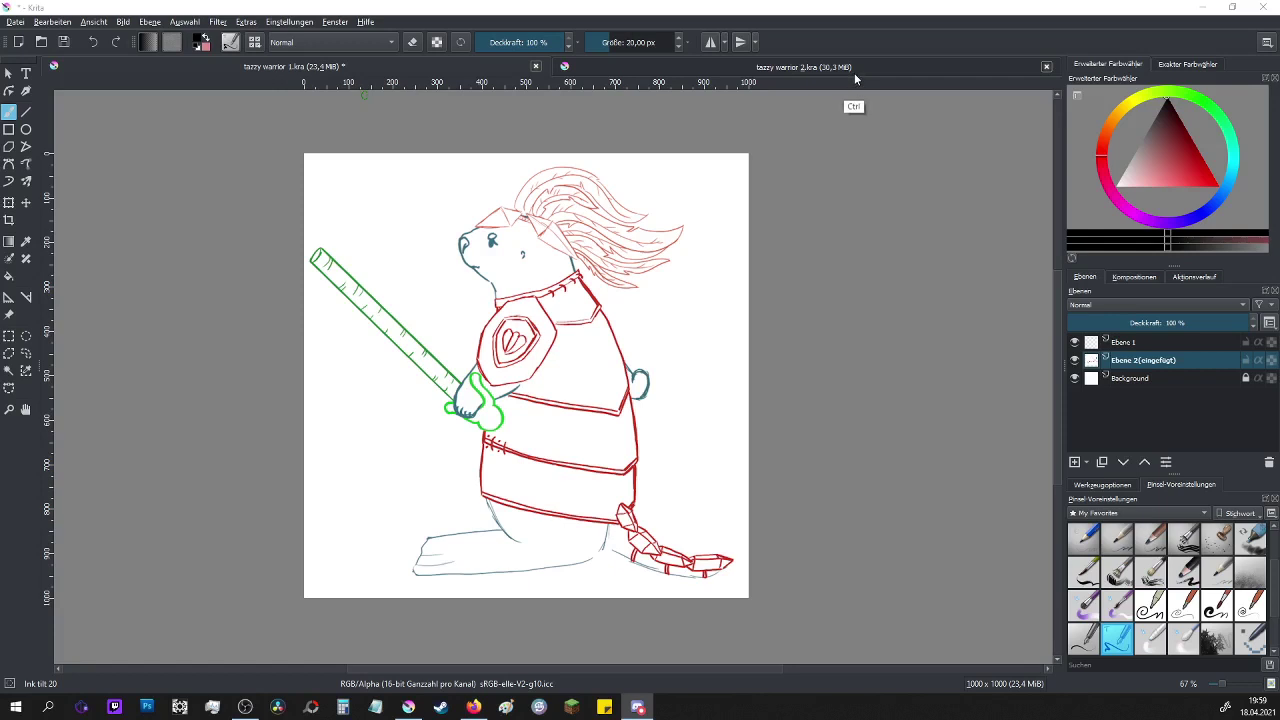
{"action": "left_click", "coordinate": [869, 103], "text": "ctrl"}
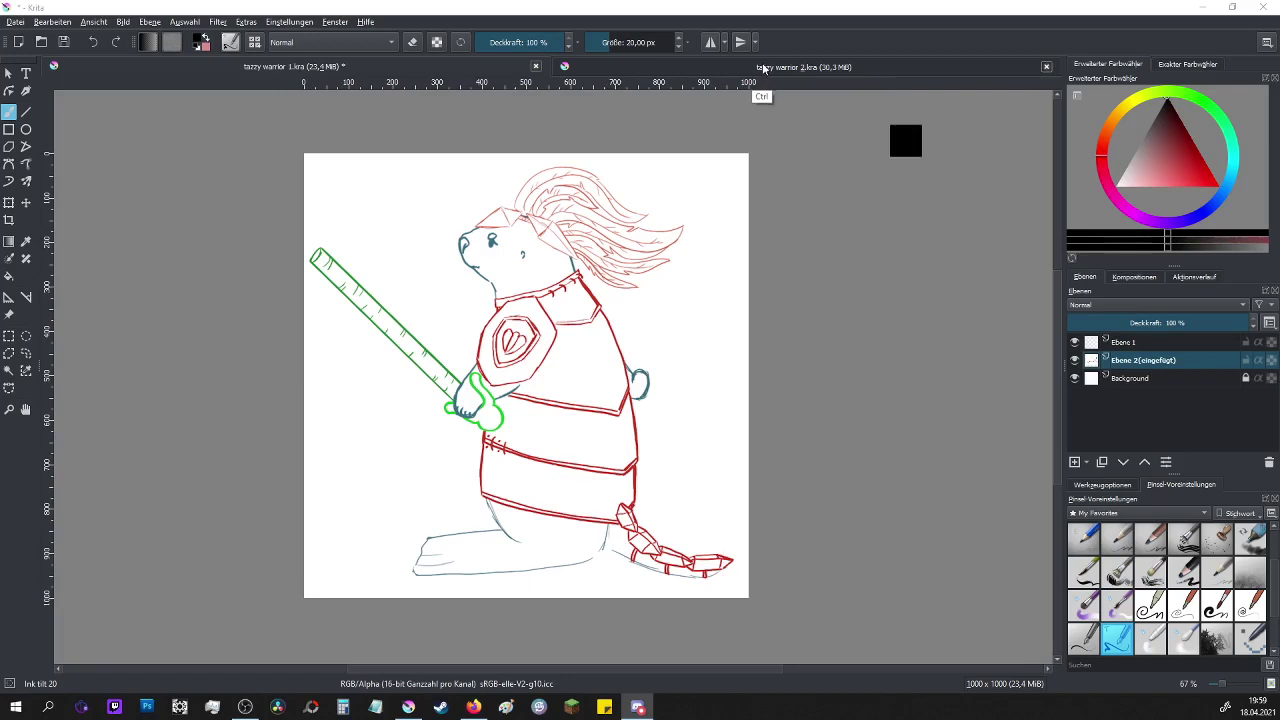
{"action": "left_click", "coordinate": [657, 69]}
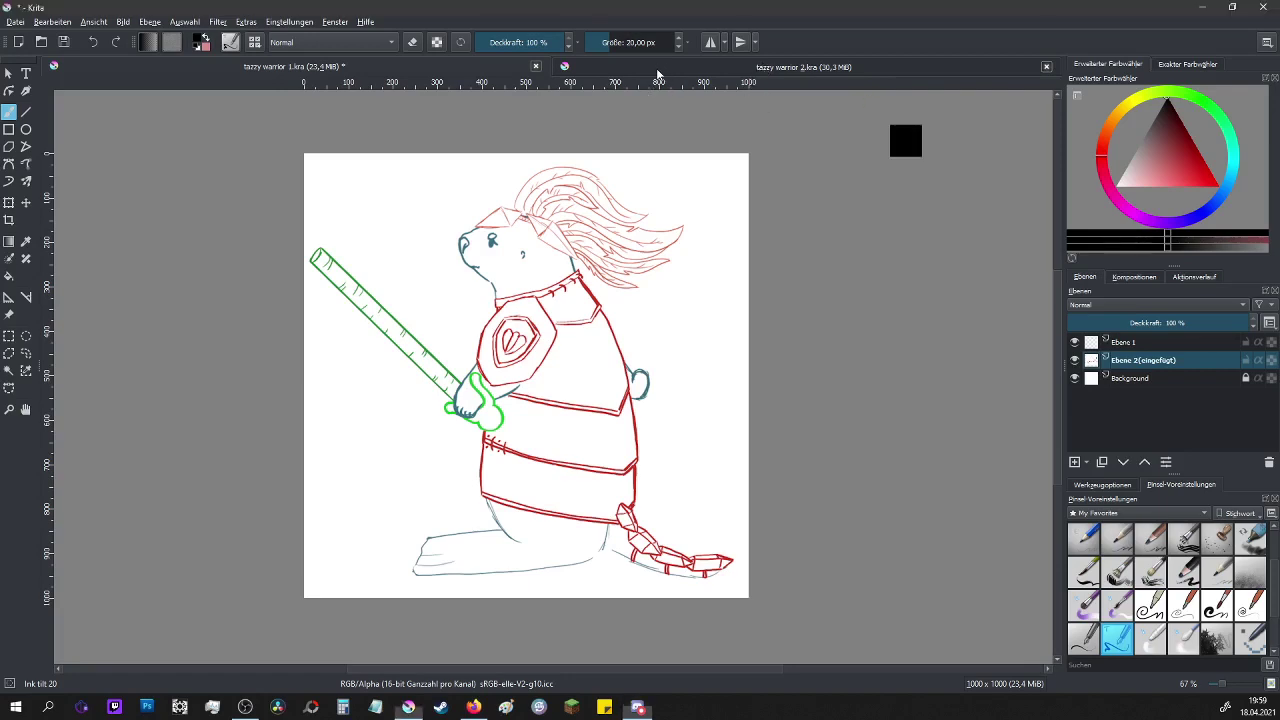
{"action": "left_click_drag", "start_coordinate": [300, 160], "coordinate": [640, 205]}
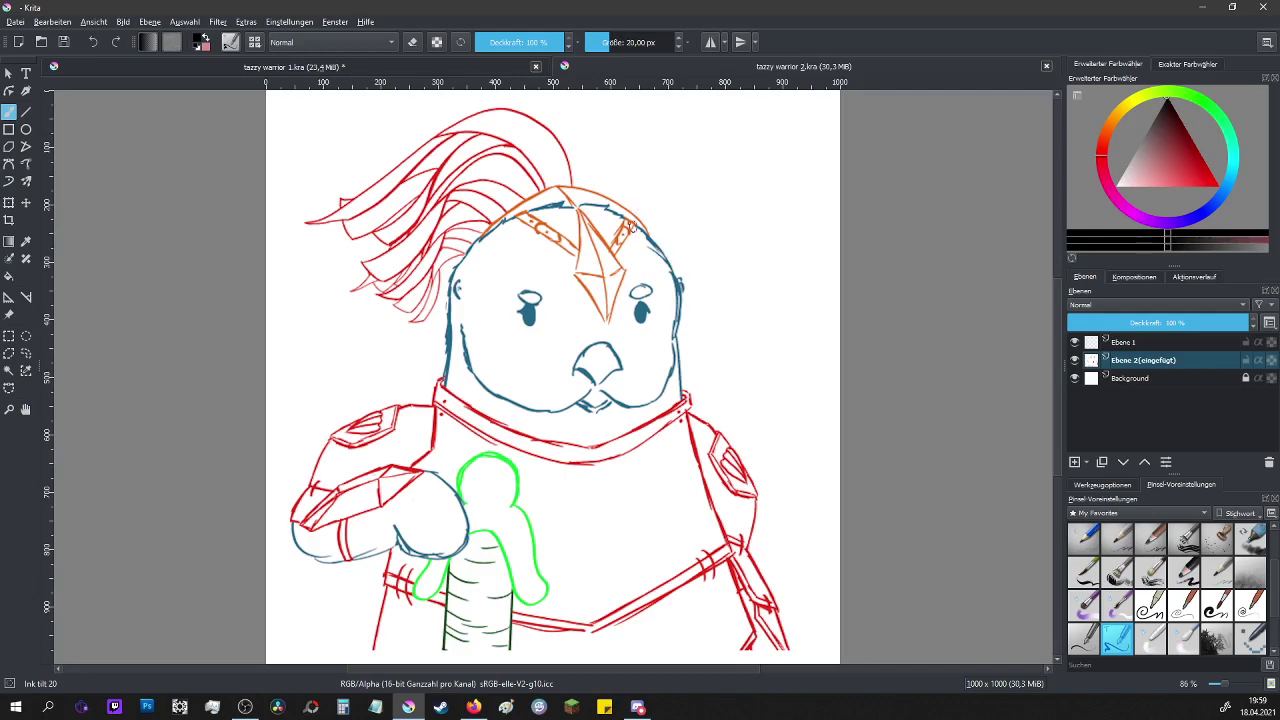
{"action": "scroll", "coordinate": [658, 308], "scroll_direction": "down", "scroll_amount": 1}
{"action": "mouse_move", "coordinate": [906, 408]}
{"action": "left_mouse_down"}
{"action": "mouse_move", "coordinate": [743, 286]}
{"action": "mouse_move", "coordinate": [690, 138]}
{"action": "left_mouse_up"}
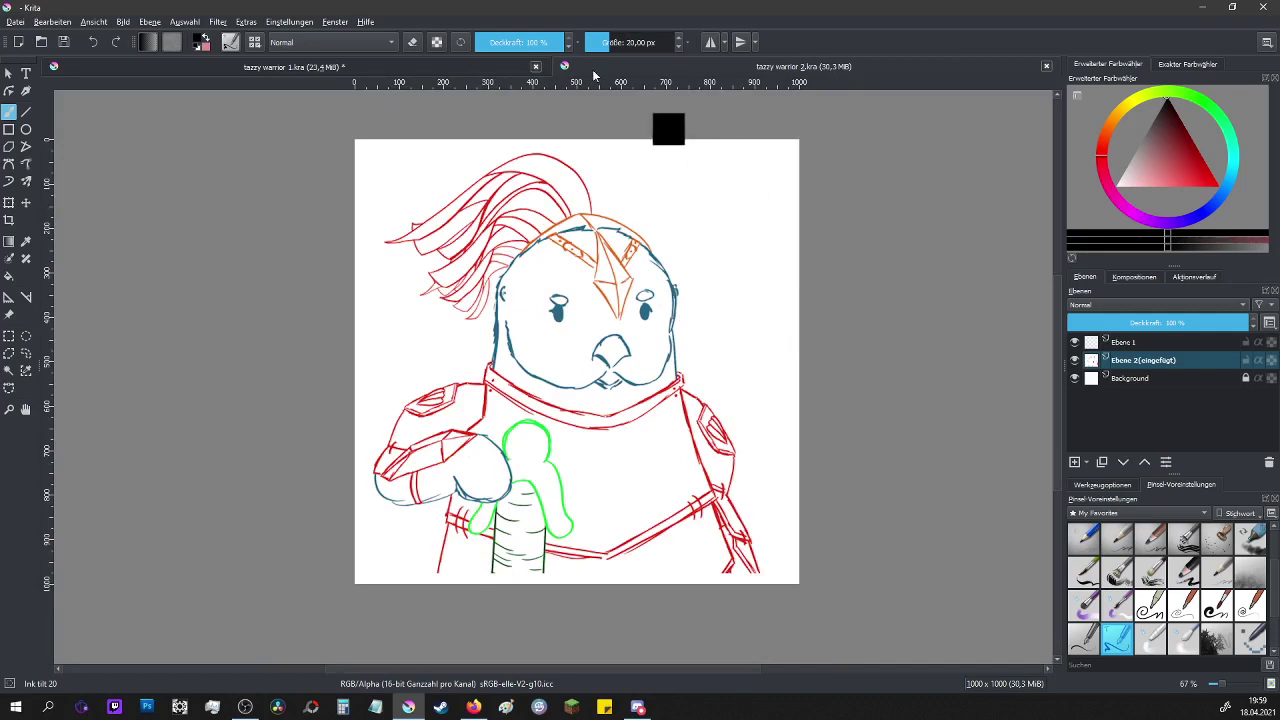
{"action": "left_click", "coordinate": [473, 68]}
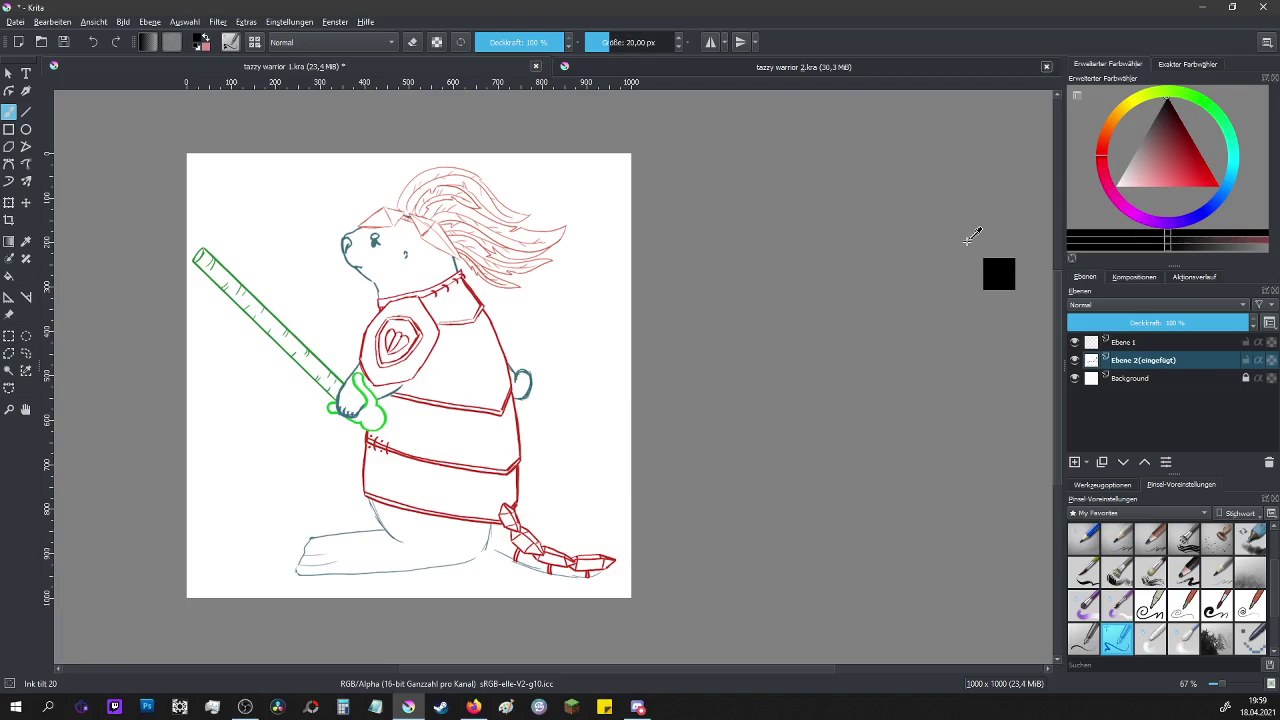
{"action": "left_click", "coordinate": [883, 67]}
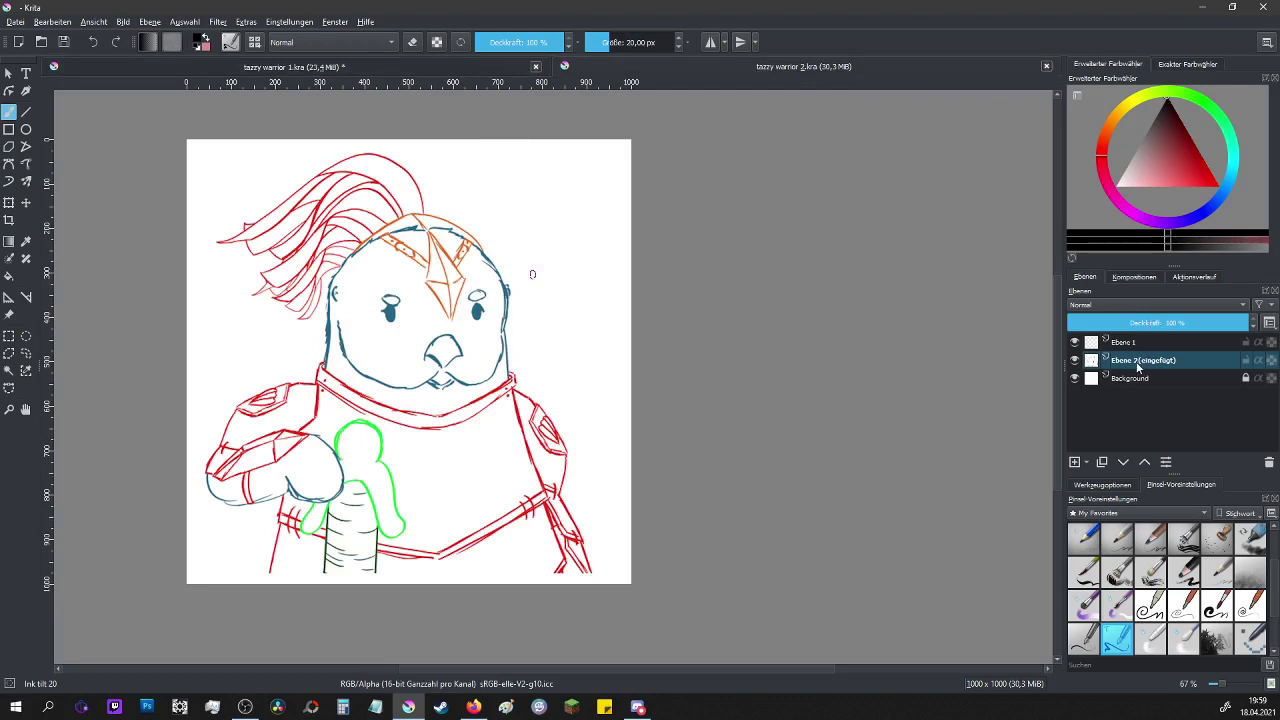
{"action": "left_click_drag", "start_coordinate": [690, 669], "coordinate": [656, 666]}
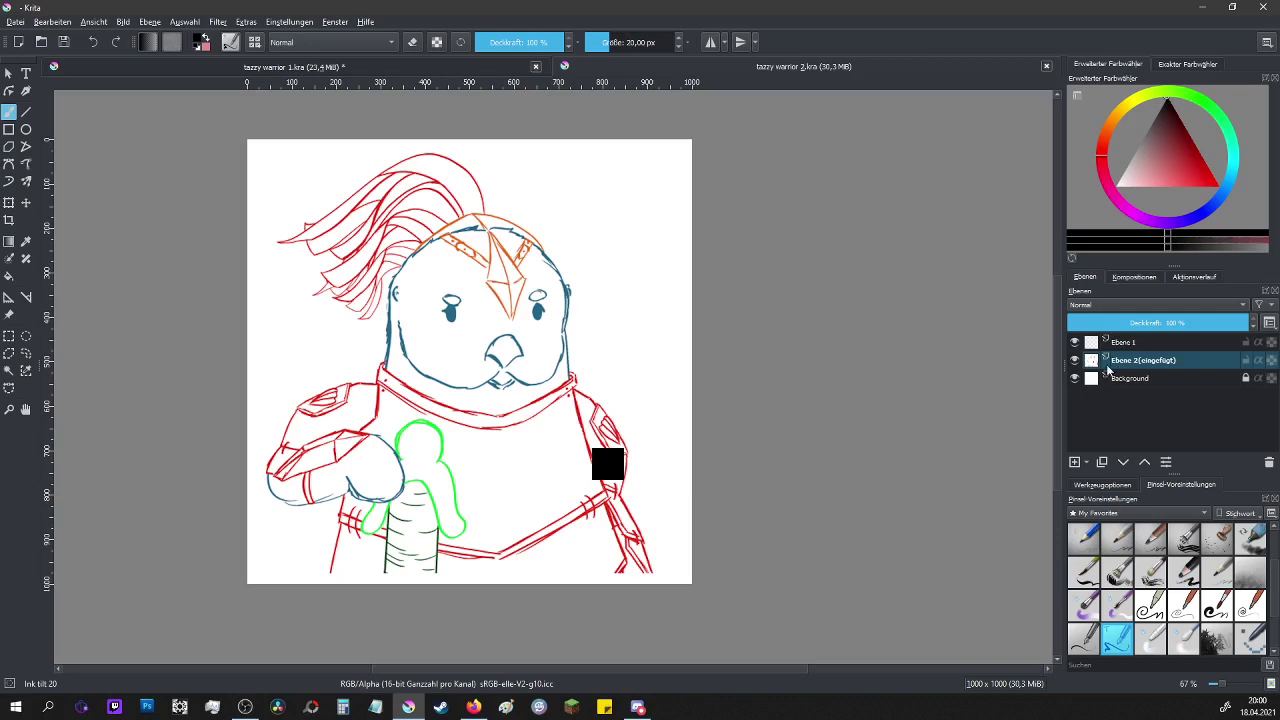
- Rename the pasted layer Ebene 2 of tazzy warrior 2.kra to "sketch" and lower its opacity to 30%
{"action": "mouse_move", "coordinate": [1107, 369]}
{"action": "left_click", "coordinate": [1157, 323]}
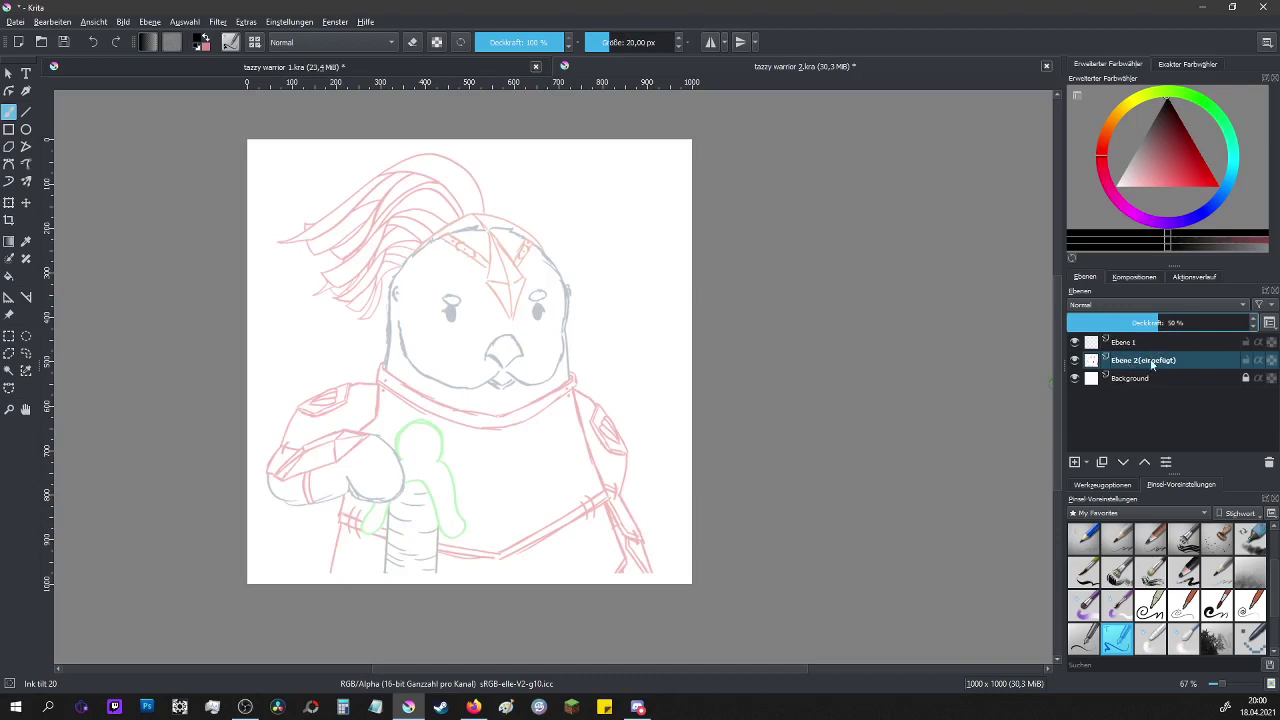
{"action": "double_click", "coordinate": [1142, 362]}
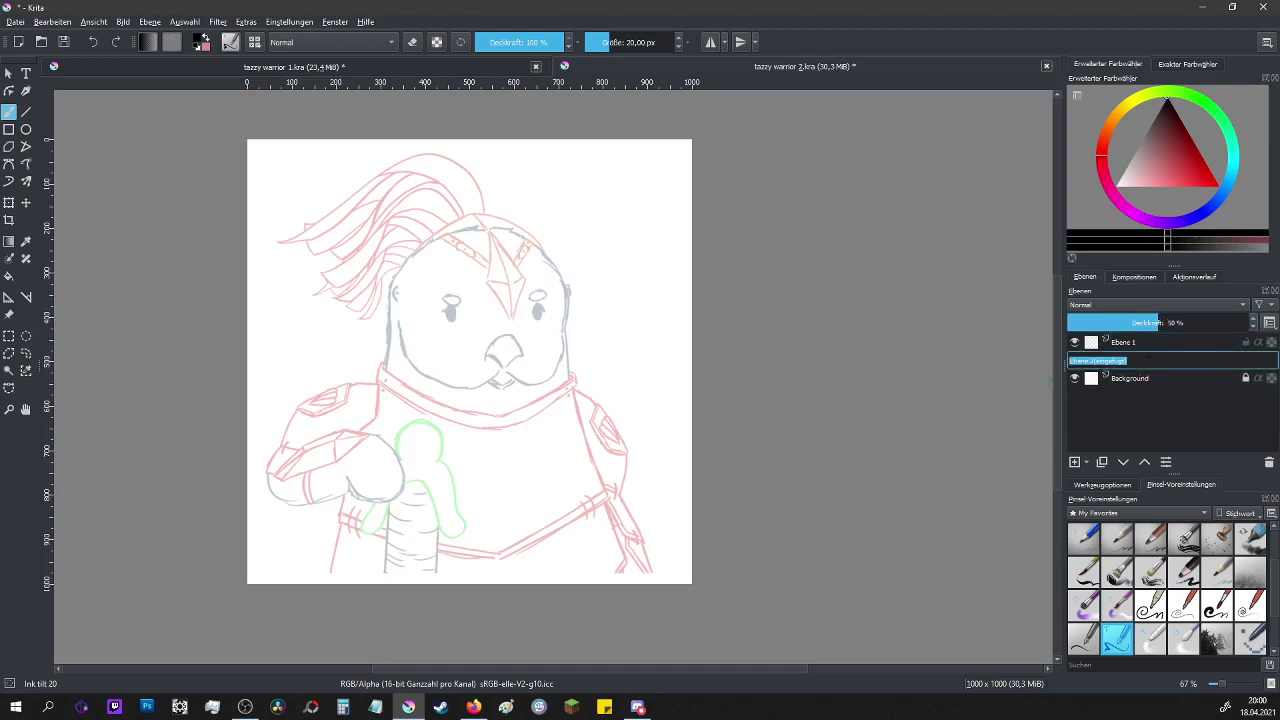
{"action": "type", "text": "sketch"}
{"action": "key", "text": "Return"}
{"action": "left_click", "coordinate": [1141, 358]}
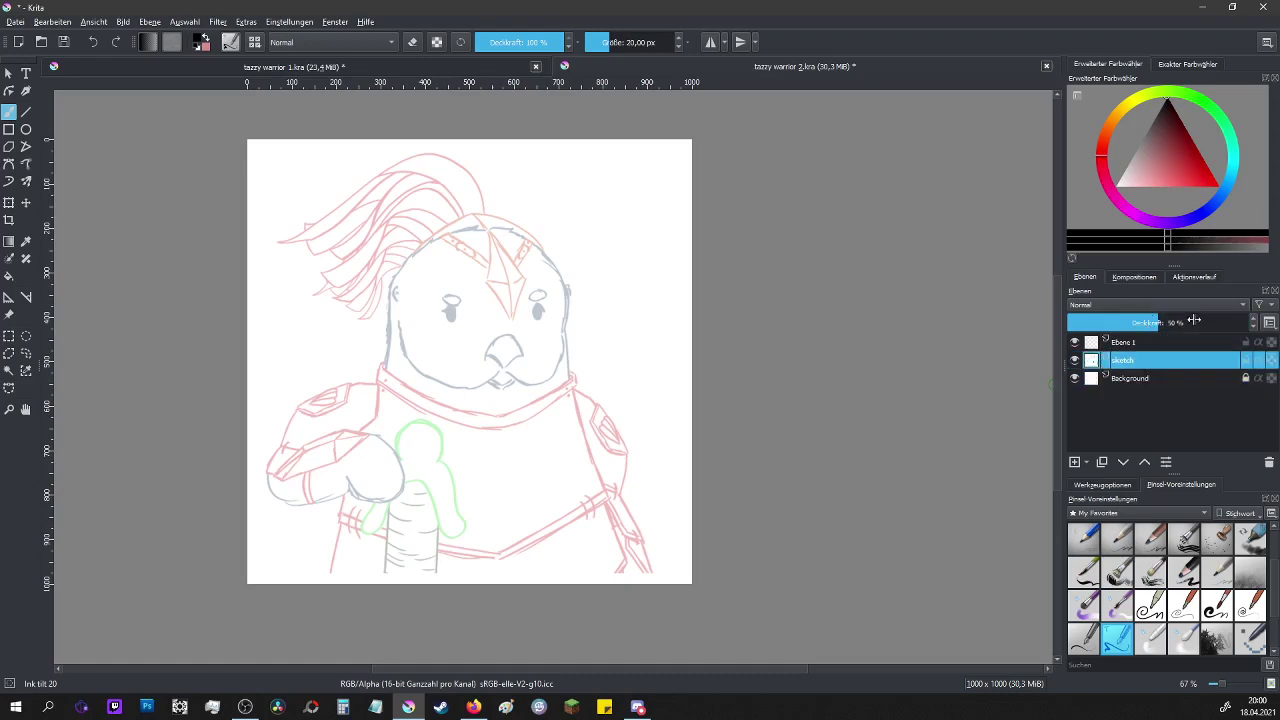
{"action": "left_click", "coordinate": [1183, 321]}
{"action": "mouse_move", "coordinate": [1183, 321]}
{"action": "left_mouse_down"}
{"action": "mouse_move", "coordinate": [1225, 321]}
{"action": "mouse_move", "coordinate": [1112, 321]}
{"action": "mouse_move", "coordinate": [1124, 322]}
{"action": "left_mouse_up"}
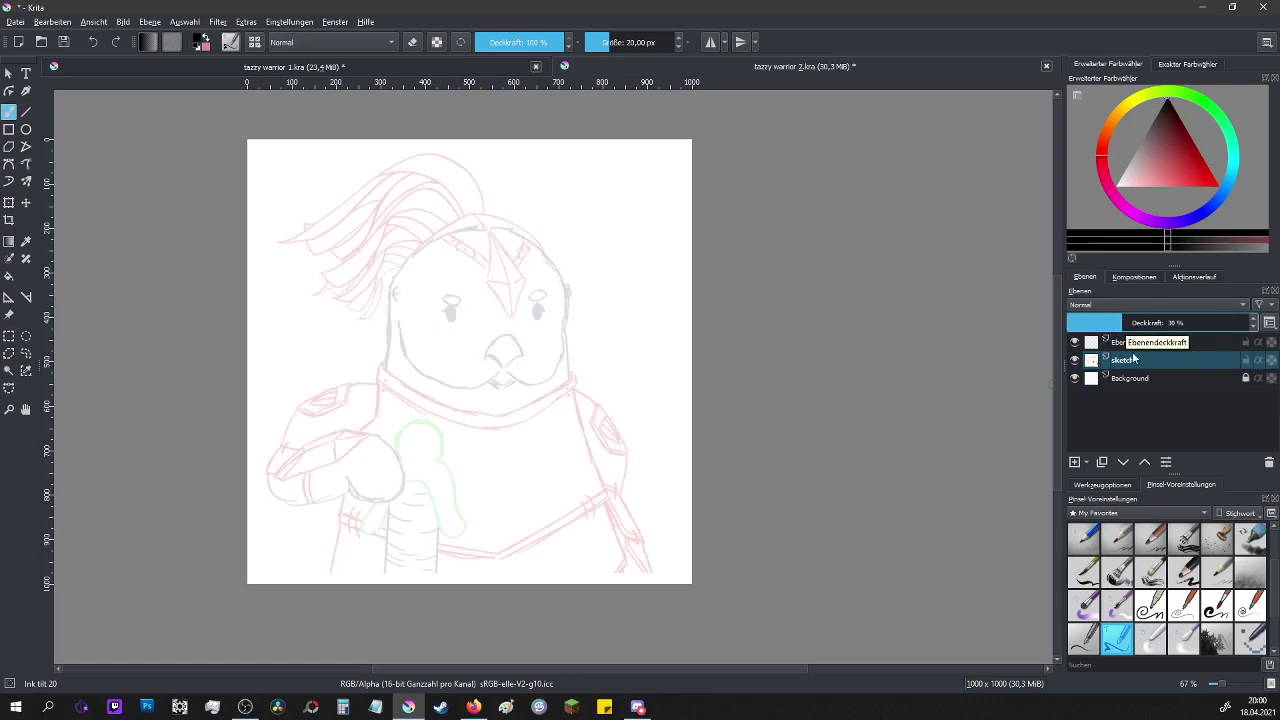
- On layer Ebene 1, ink the outer outline of the forehead diamond in black with the 20 px ink brush, using the Dynamic Brush tool
{"action": "left_click", "coordinate": [1136, 342], "text": "ctrl"}
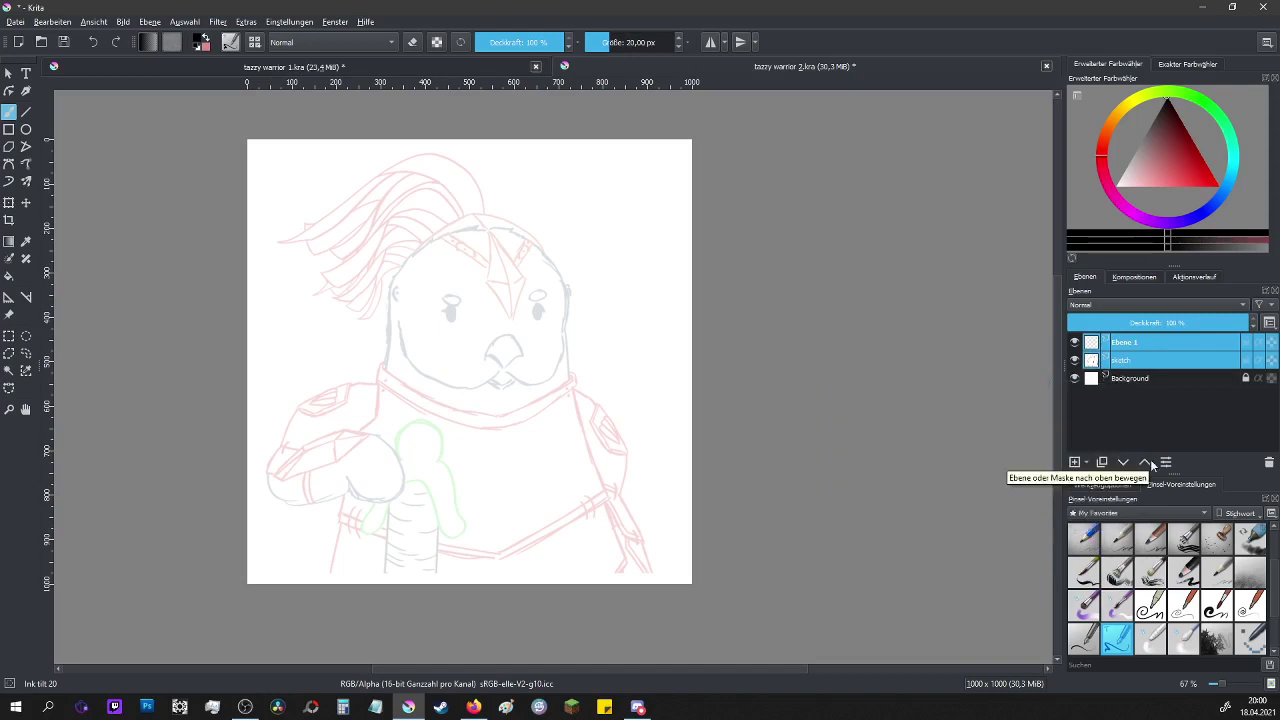
{"action": "left_click_drag", "start_coordinate": [1163, 128], "coordinate": [1178, 87]}
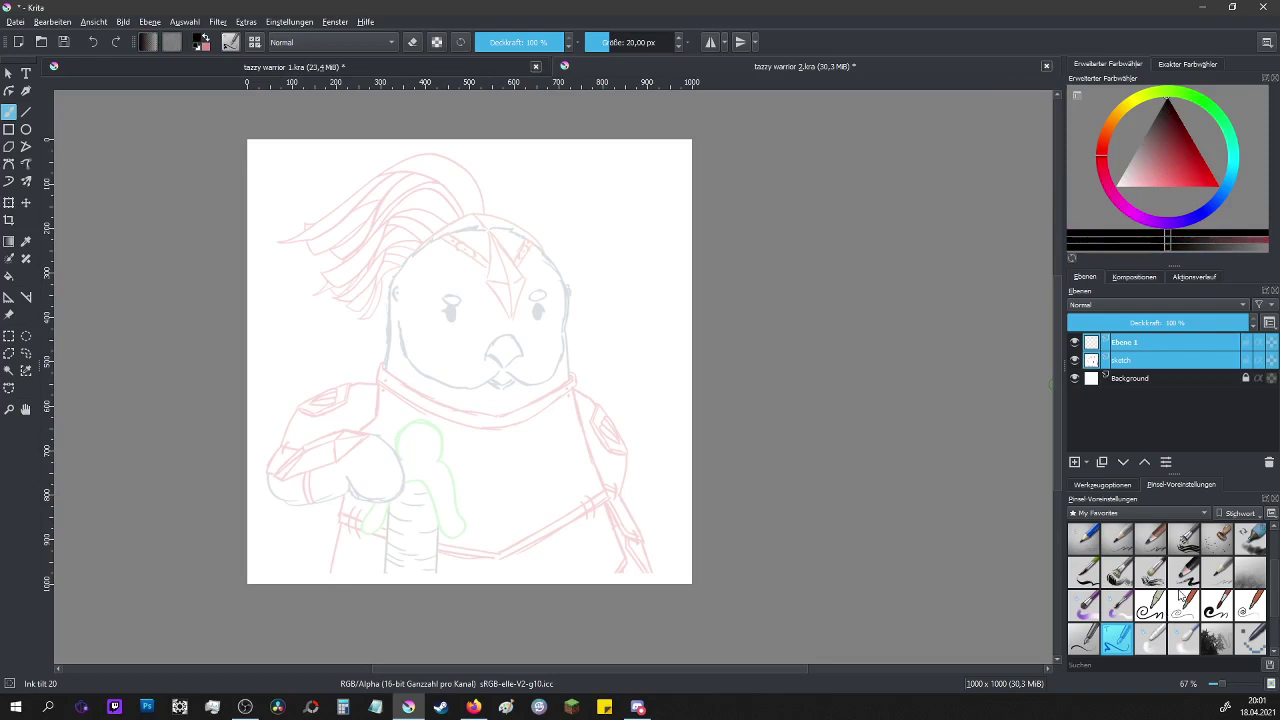
{"action": "mouse_move", "coordinate": [1180, 597]}
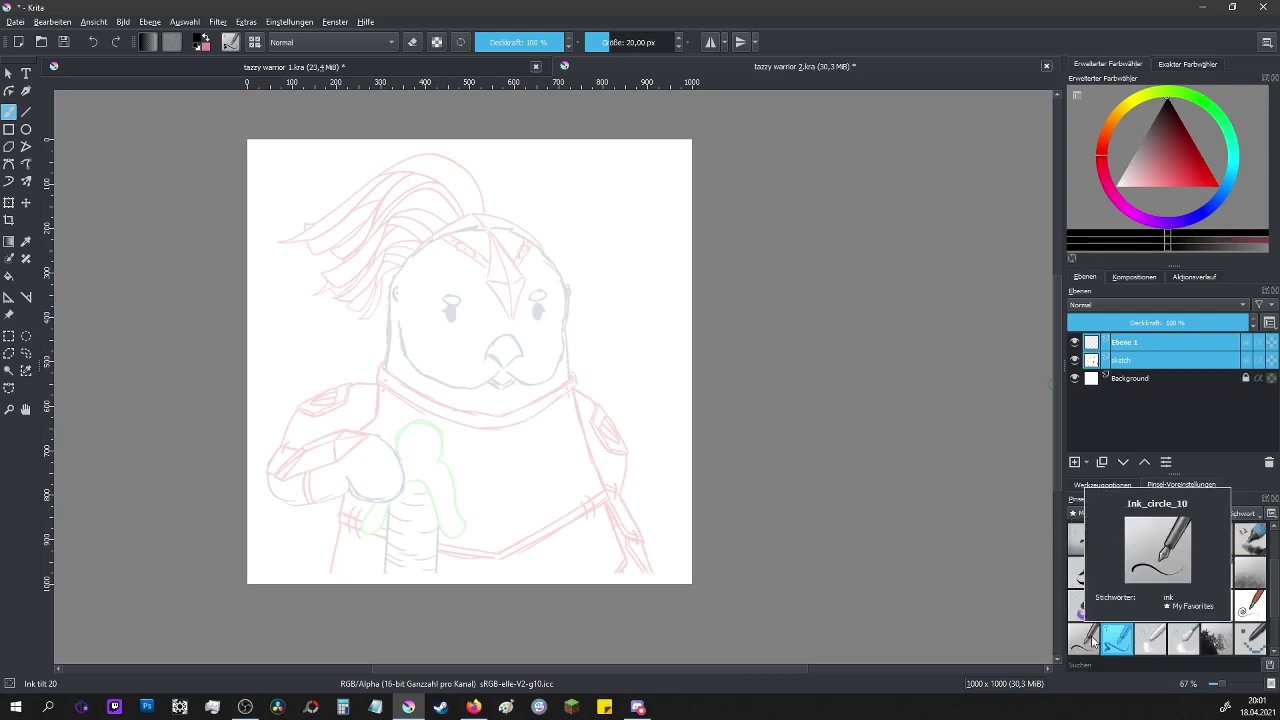
{"action": "mouse_move", "coordinate": [1121, 645]}
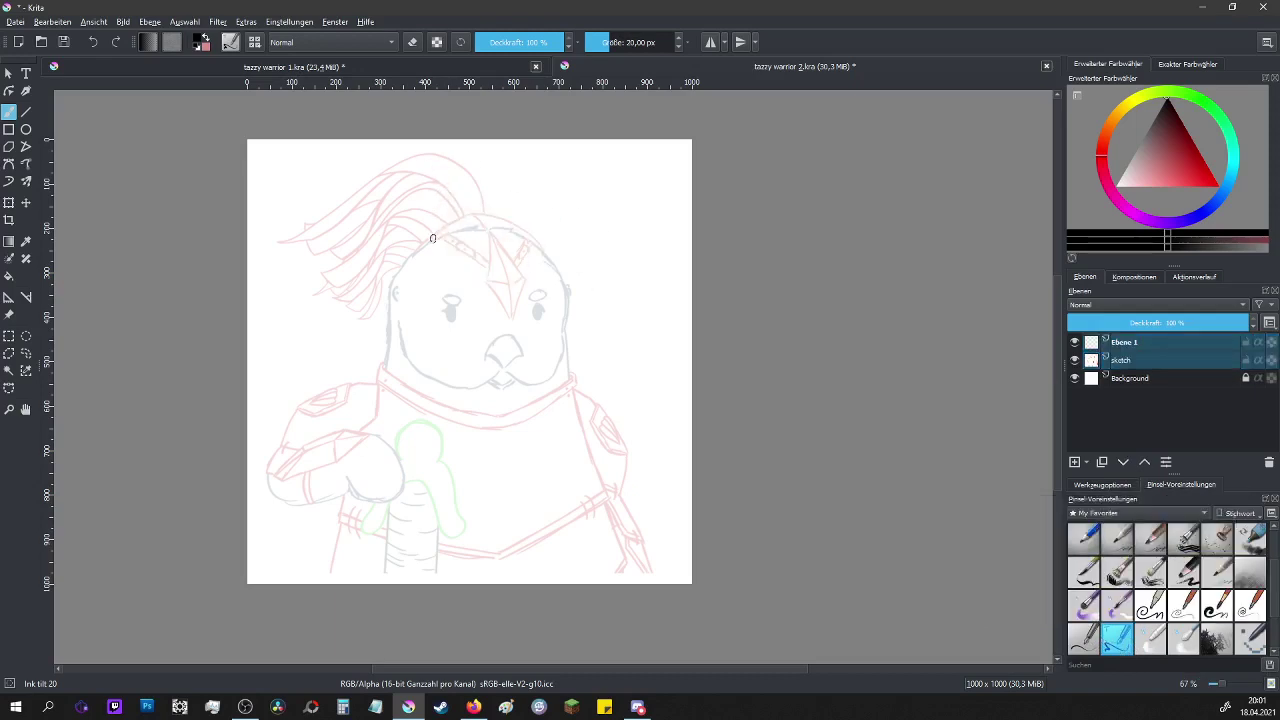
{"action": "scroll", "coordinate": [434, 236], "scroll_direction": "up", "scroll_amount": 2}
{"action": "scroll", "coordinate": [511, 294], "scroll_direction": "up", "scroll_amount": 1}
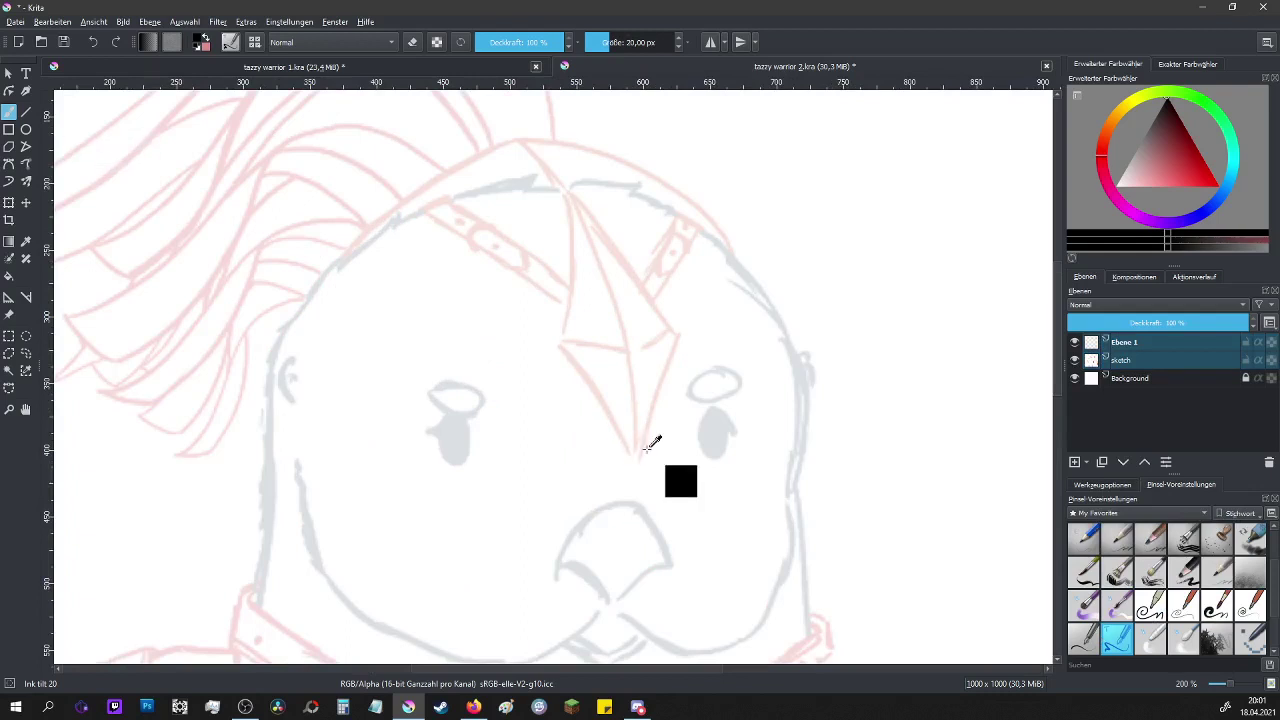
{"action": "left_click_drag", "start_coordinate": [560, 182], "coordinate": [566, 348]}
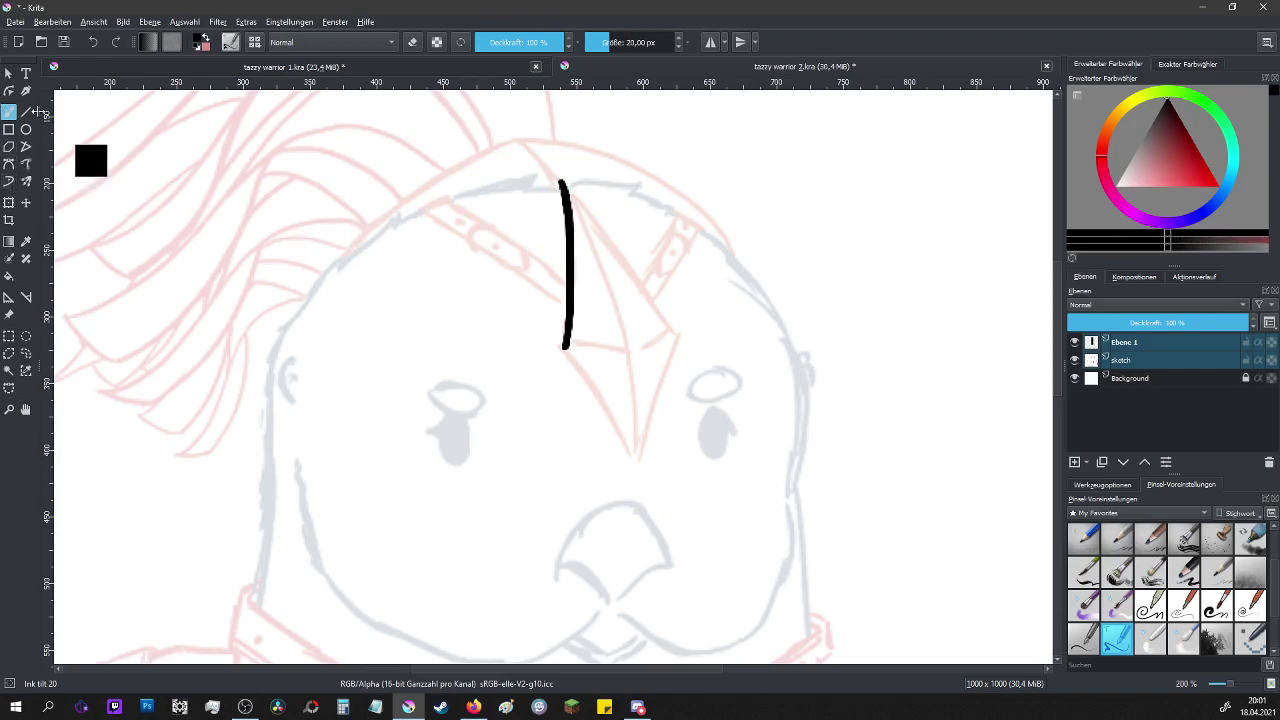
{"action": "left_click", "coordinate": [8, 181]}
{"action": "mouse_move", "coordinate": [562, 184]}
{"action": "left_mouse_down"}
{"action": "mouse_move", "coordinate": [632, 271]}
{"action": "mouse_move", "coordinate": [666, 327]}
{"action": "mouse_move", "coordinate": [660, 344]}
{"action": "mouse_move", "coordinate": [670, 338]}
{"action": "mouse_move", "coordinate": [634, 449]}
{"action": "left_mouse_up"}
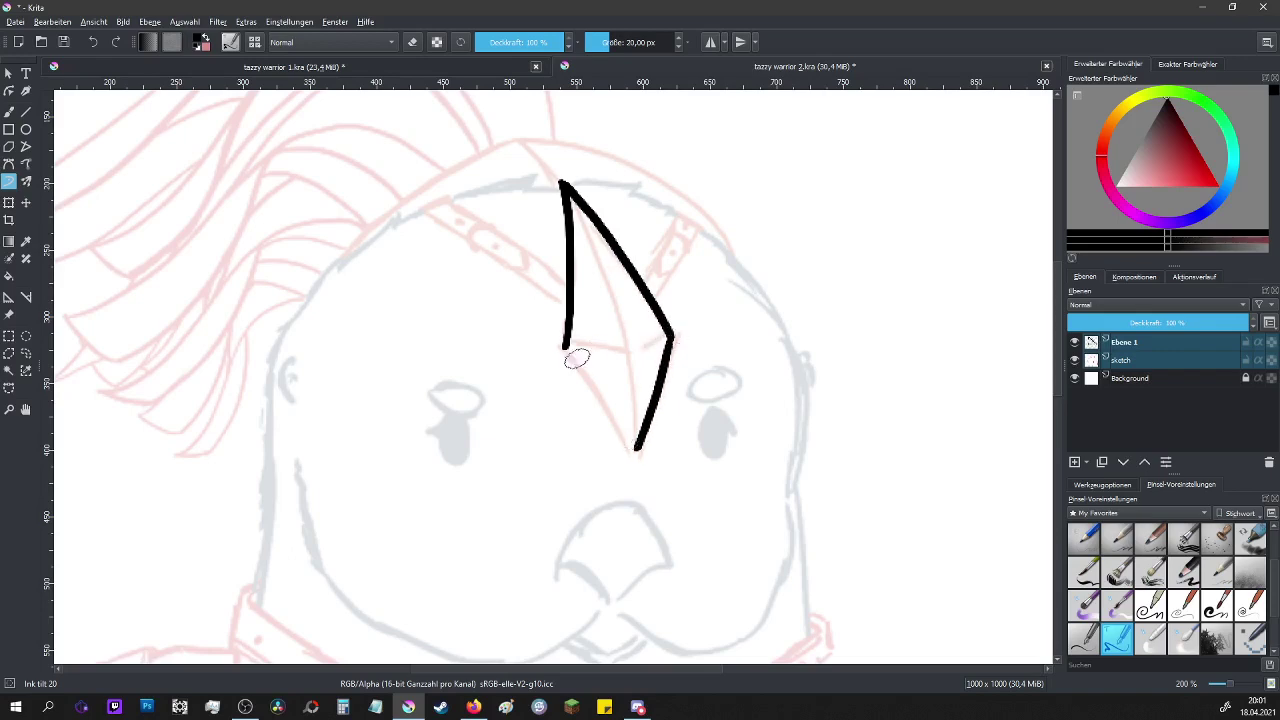
{"action": "left_click_drag", "start_coordinate": [565, 348], "coordinate": [633, 447]}
{"action": "key", "text": "ctrl"}
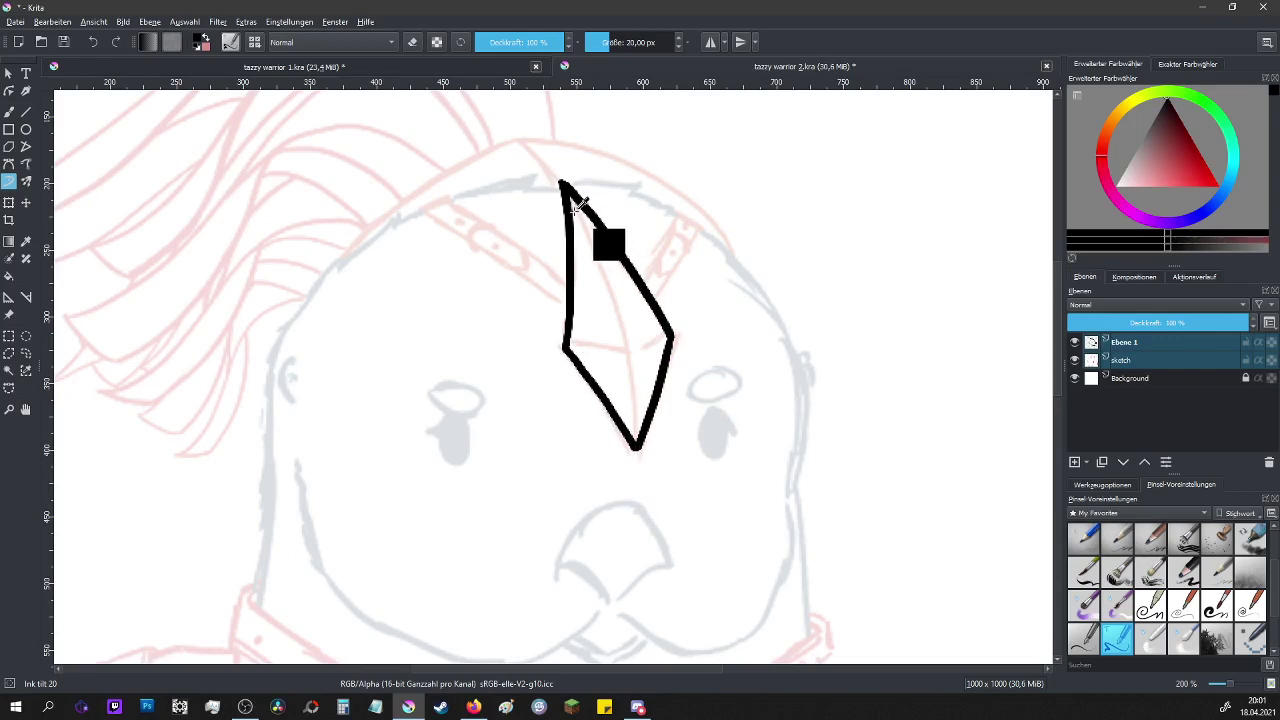
- Ink the diamond's inner facet lines: the long central ridge, short ticks at the side corners and a stroke from the lower tip
{"action": "mouse_move", "coordinate": [566, 190]}
{"action": "left_mouse_down"}
{"action": "mouse_move", "coordinate": [626, 346]}
{"action": "mouse_move", "coordinate": [648, 342]}
{"action": "left_mouse_up"}
{"action": "left_click_drag", "start_coordinate": [565, 346], "coordinate": [588, 347]}
{"action": "left_click_drag", "start_coordinate": [632, 446], "coordinate": [628, 380]}
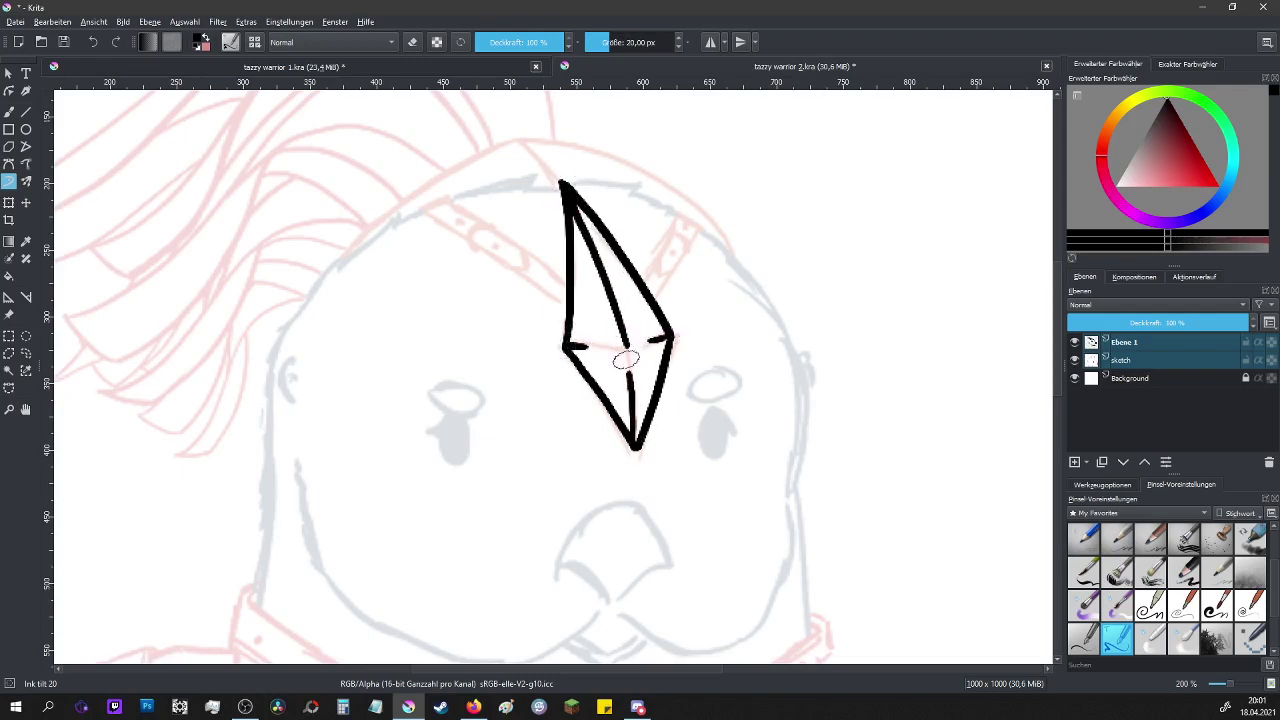
{"action": "scroll", "coordinate": [628, 320], "scroll_direction": "down", "scroll_amount": 4}
{"action": "scroll", "coordinate": [571, 314], "scroll_direction": "up", "scroll_amount": 4}
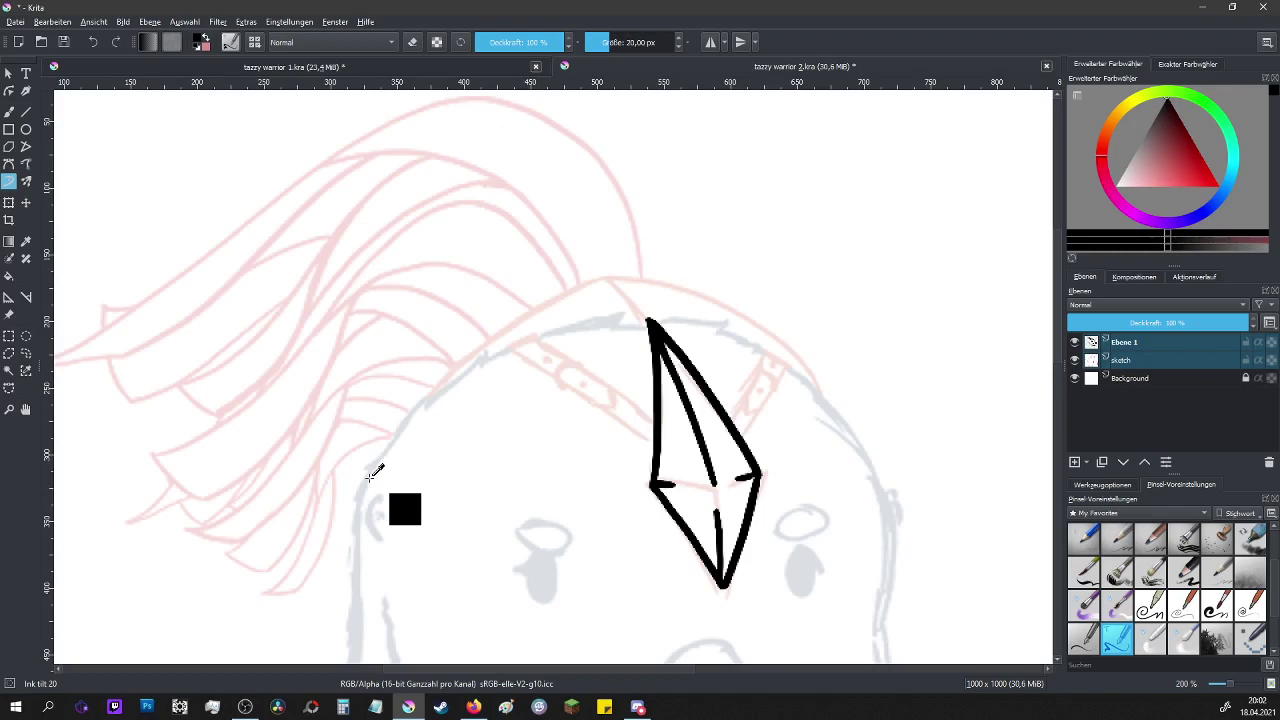
{"action": "mouse_move", "coordinate": [600, 337]}
{"action": "left_mouse_down"}
{"action": "mouse_move", "coordinate": [652, 325]}
{"action": "mouse_move", "coordinate": [630, 322]}
{"action": "left_mouse_up"}
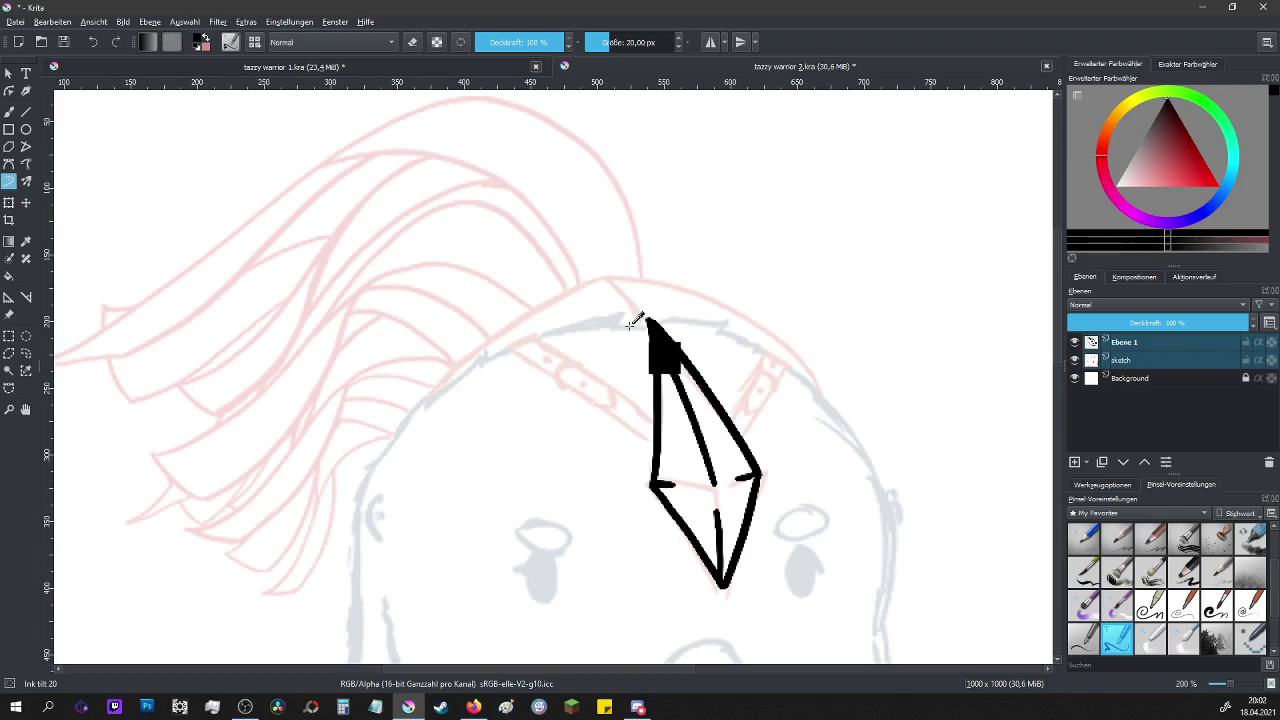
{"action": "key", "text": "ctrl+z"}
{"action": "key", "text": "ctrl+shift+z"}
{"action": "key", "text": "ctrl+z"}
{"action": "left_click_drag", "start_coordinate": [508, 347], "coordinate": [597, 411]}
{"action": "left_click_drag", "start_coordinate": [534, 335], "coordinate": [595, 376]}
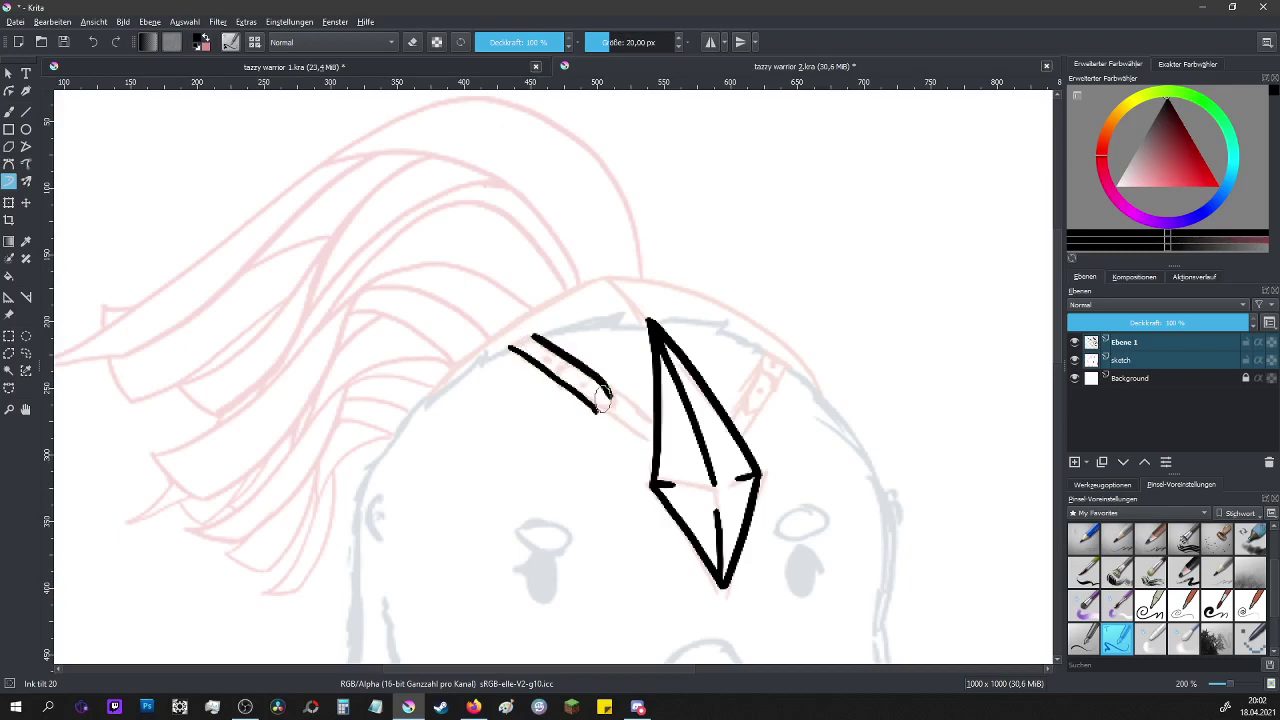
{"action": "scroll", "coordinate": [660, 397], "scroll_direction": "up", "scroll_amount": 1}
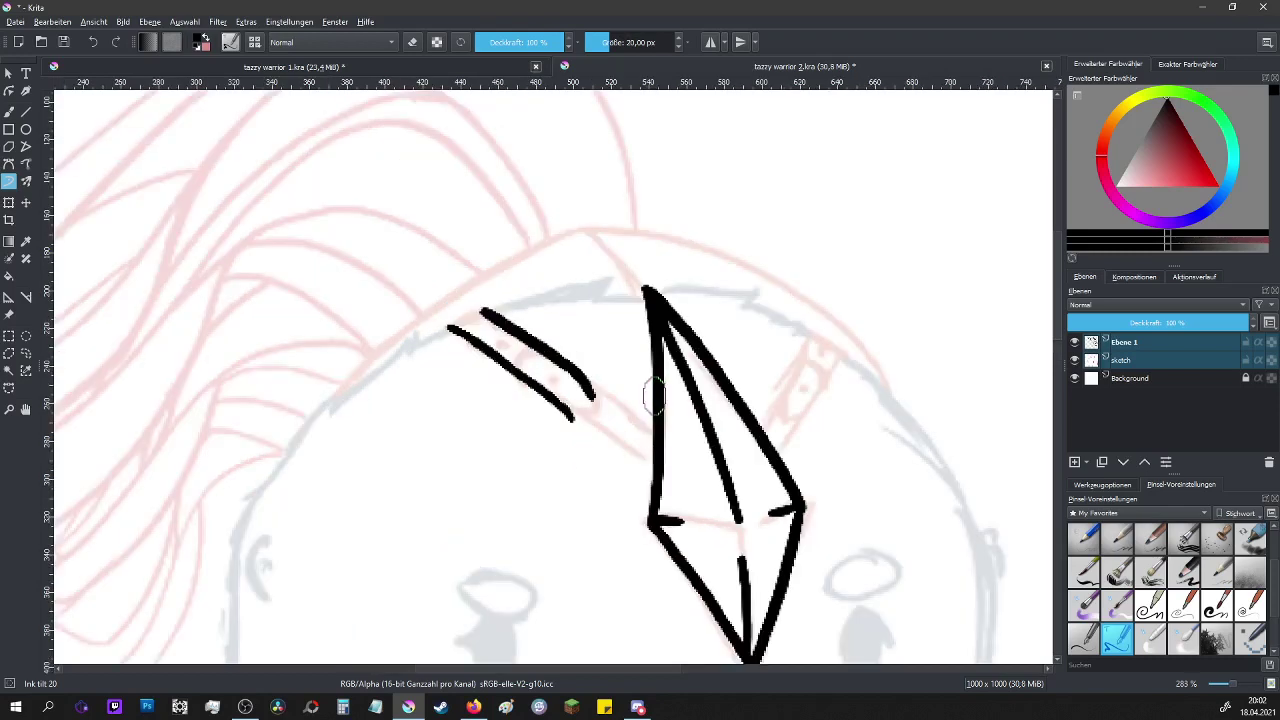
{"action": "left_click", "coordinate": [92, 43]}
{"action": "left_click", "coordinate": [89, 44]}
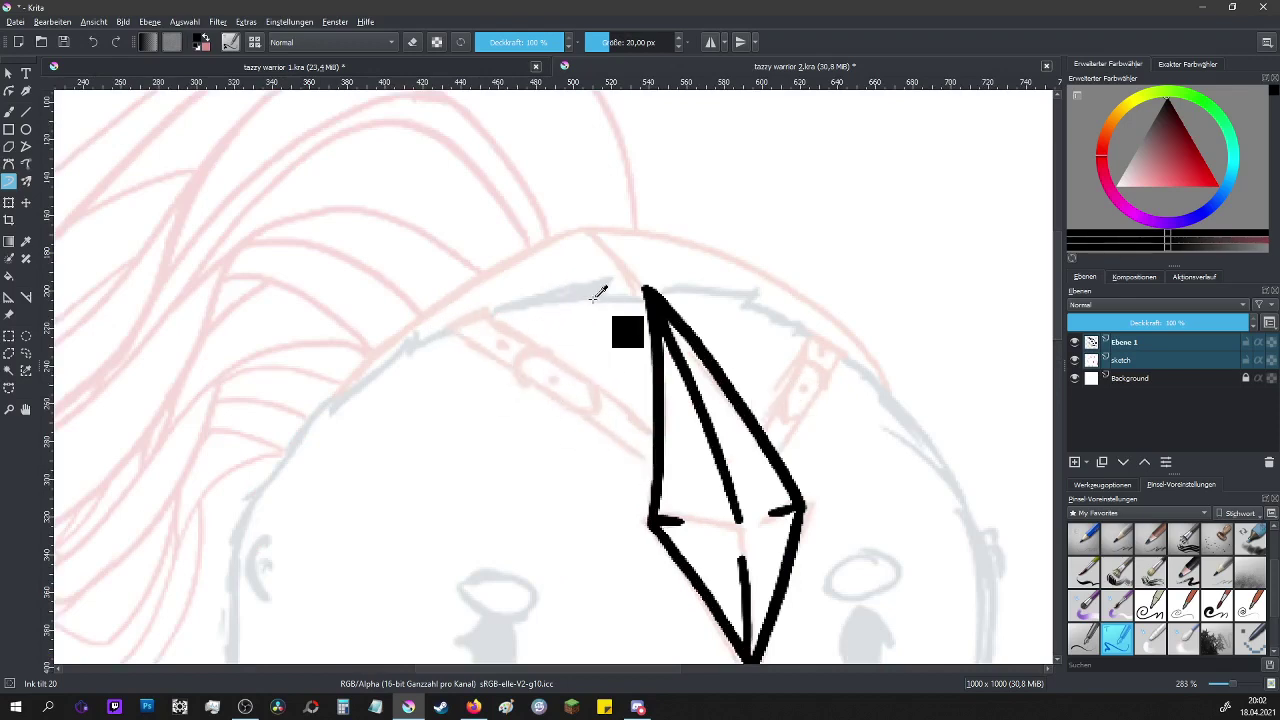
{"action": "key", "text": "e"}
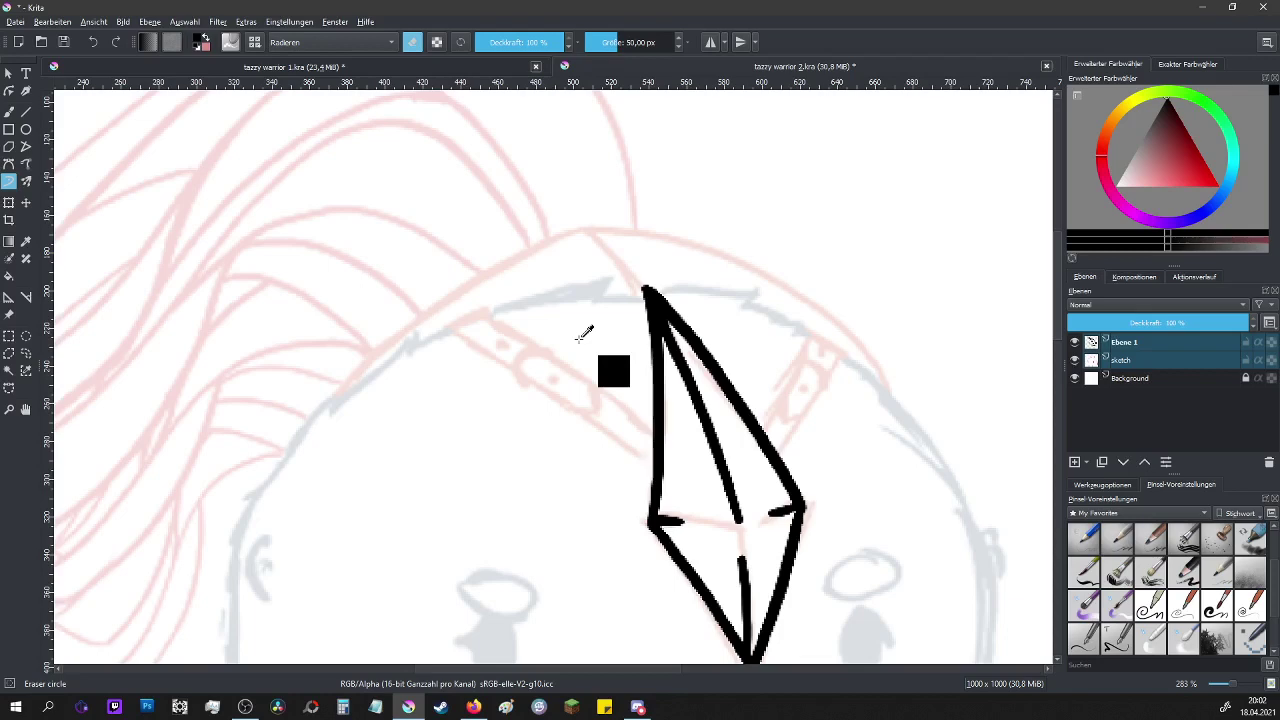
{"action": "key", "text": "e"}
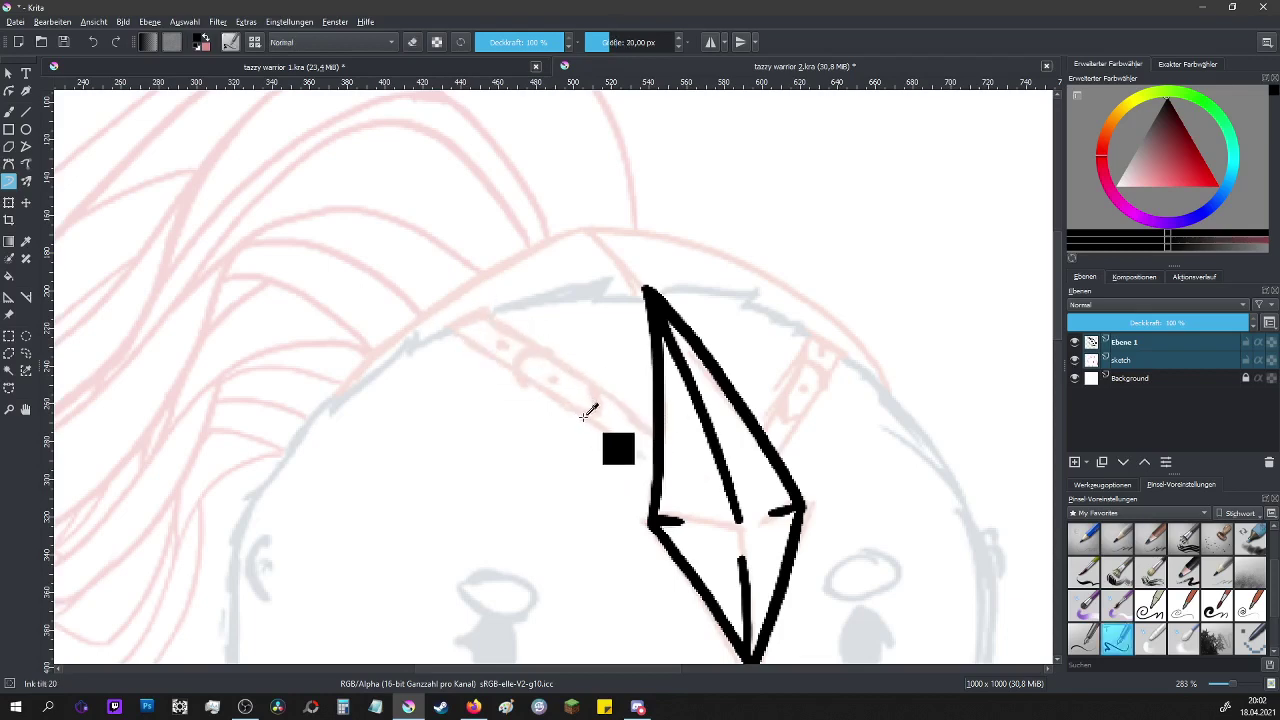
- Doodle a small smiley beside the head and ink the strap left of the diamond with its overlapping end, buckle and two dots
{"action": "mouse_move", "coordinate": [335, 322]}
{"action": "left_mouse_down"}
{"action": "mouse_move", "coordinate": [347, 372]}
{"action": "mouse_move", "coordinate": [386, 385]}
{"action": "left_mouse_up"}
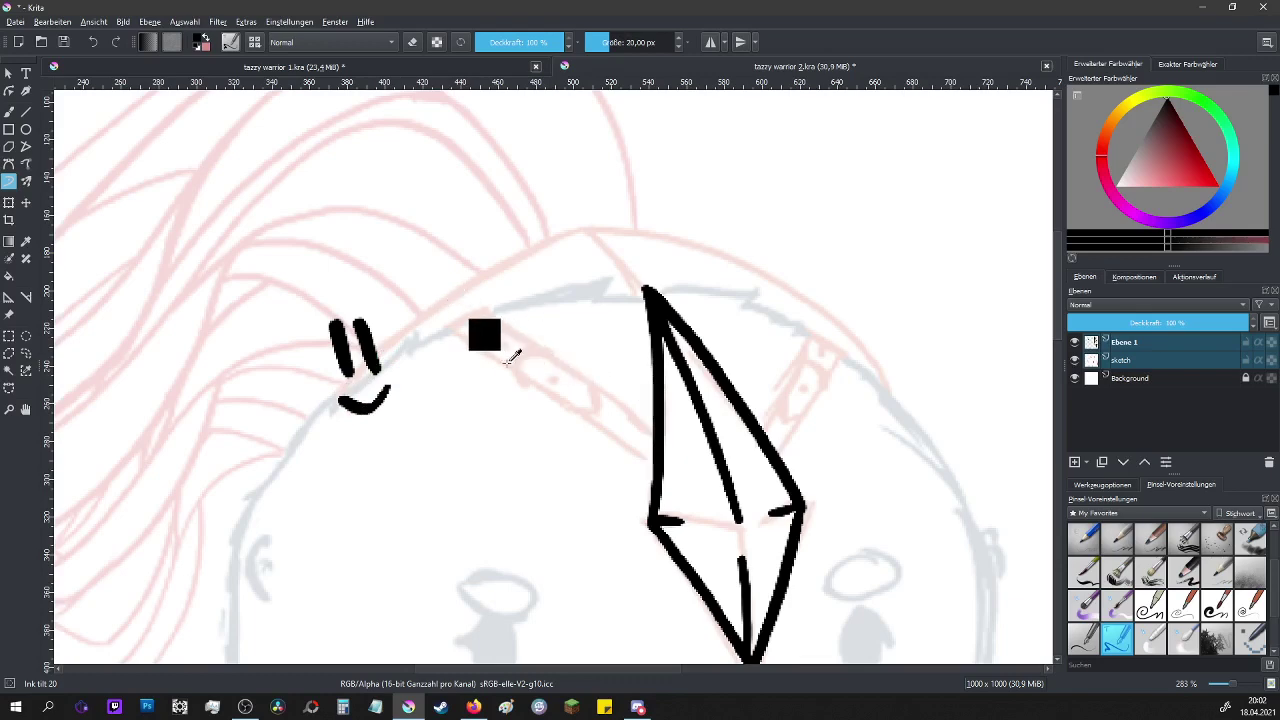
{"action": "mouse_move", "coordinate": [445, 323]}
{"action": "left_mouse_down"}
{"action": "mouse_move", "coordinate": [482, 307]}
{"action": "mouse_move", "coordinate": [549, 349]}
{"action": "mouse_move", "coordinate": [601, 425]}
{"action": "left_mouse_up"}
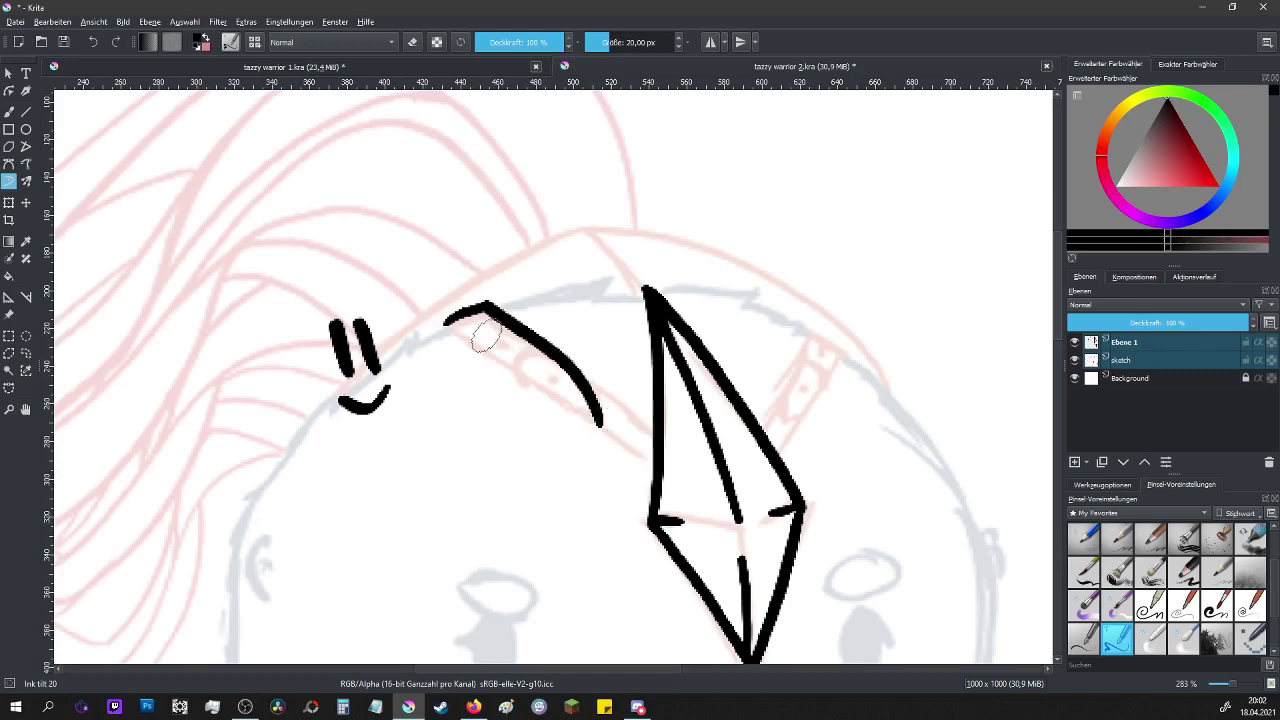
{"action": "mouse_move", "coordinate": [443, 326]}
{"action": "left_mouse_down"}
{"action": "mouse_move", "coordinate": [532, 382]}
{"action": "mouse_move", "coordinate": [601, 425]}
{"action": "left_mouse_up"}
{"action": "mouse_move", "coordinate": [585, 370]}
{"action": "left_mouse_down"}
{"action": "mouse_move", "coordinate": [650, 422]}
{"action": "mouse_move", "coordinate": [615, 445]}
{"action": "mouse_move", "coordinate": [648, 455]}
{"action": "left_mouse_up"}
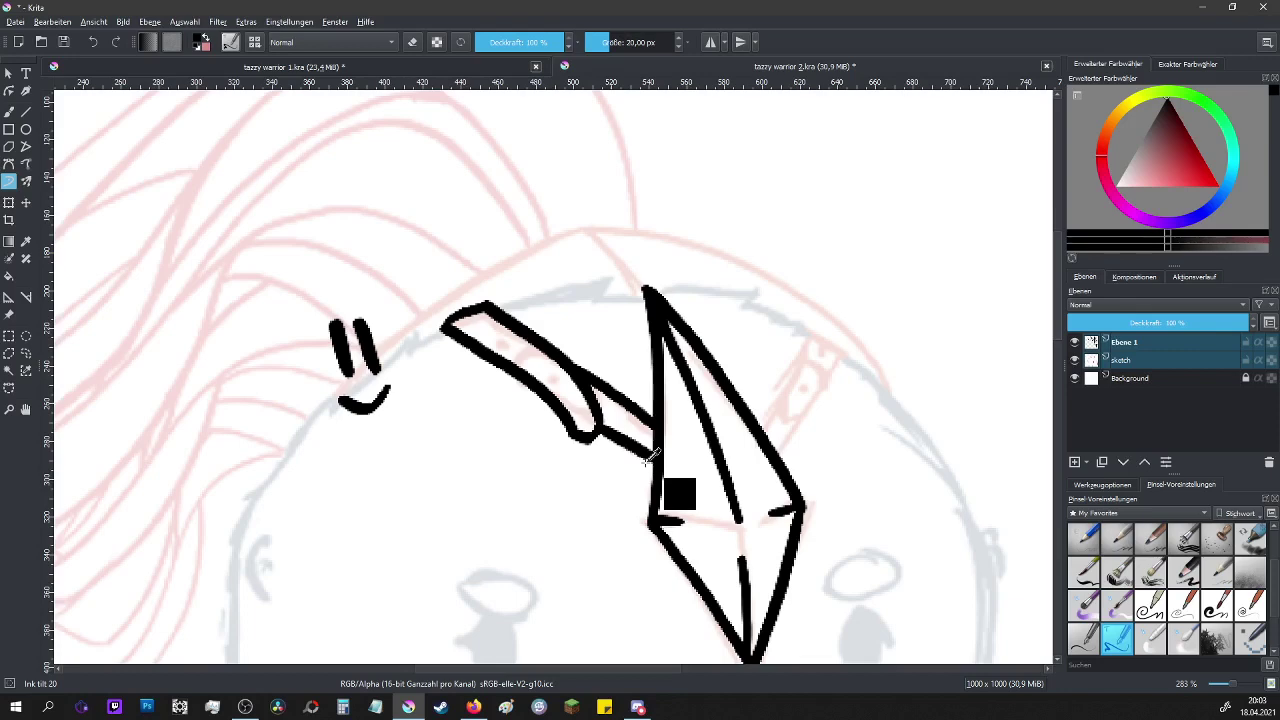
{"action": "mouse_move", "coordinate": [515, 358]}
{"action": "left_mouse_down"}
{"action": "mouse_move", "coordinate": [558, 346]}
{"action": "mouse_move", "coordinate": [520, 380]}
{"action": "mouse_move", "coordinate": [543, 372]}
{"action": "left_mouse_up"}
{"action": "left_click", "coordinate": [492, 337]}
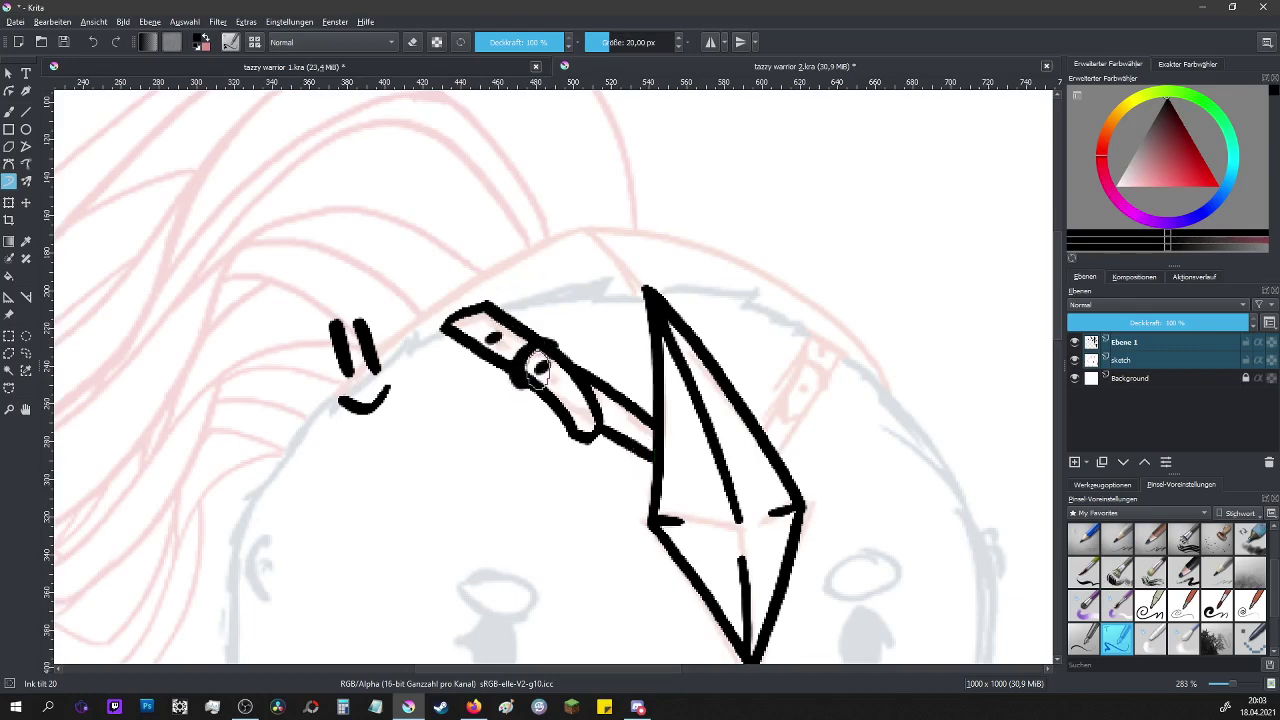
- Erase the smiley doodle and, with the ink brush, ink the short strap right of the diamond with its buckle and dots
{"action": "key", "text": "e"}
{"action": "left_click_drag", "start_coordinate": [345, 325], "coordinate": [368, 438]}
{"action": "left_click", "coordinate": [1117, 637]}
{"action": "mouse_move", "coordinate": [810, 328]}
{"action": "left_mouse_down"}
{"action": "mouse_move", "coordinate": [836, 353]}
{"action": "mouse_move", "coordinate": [811, 333]}
{"action": "mouse_move", "coordinate": [783, 388]}
{"action": "mouse_move", "coordinate": [786, 414]}
{"action": "mouse_move", "coordinate": [838, 352]}
{"action": "left_mouse_up"}
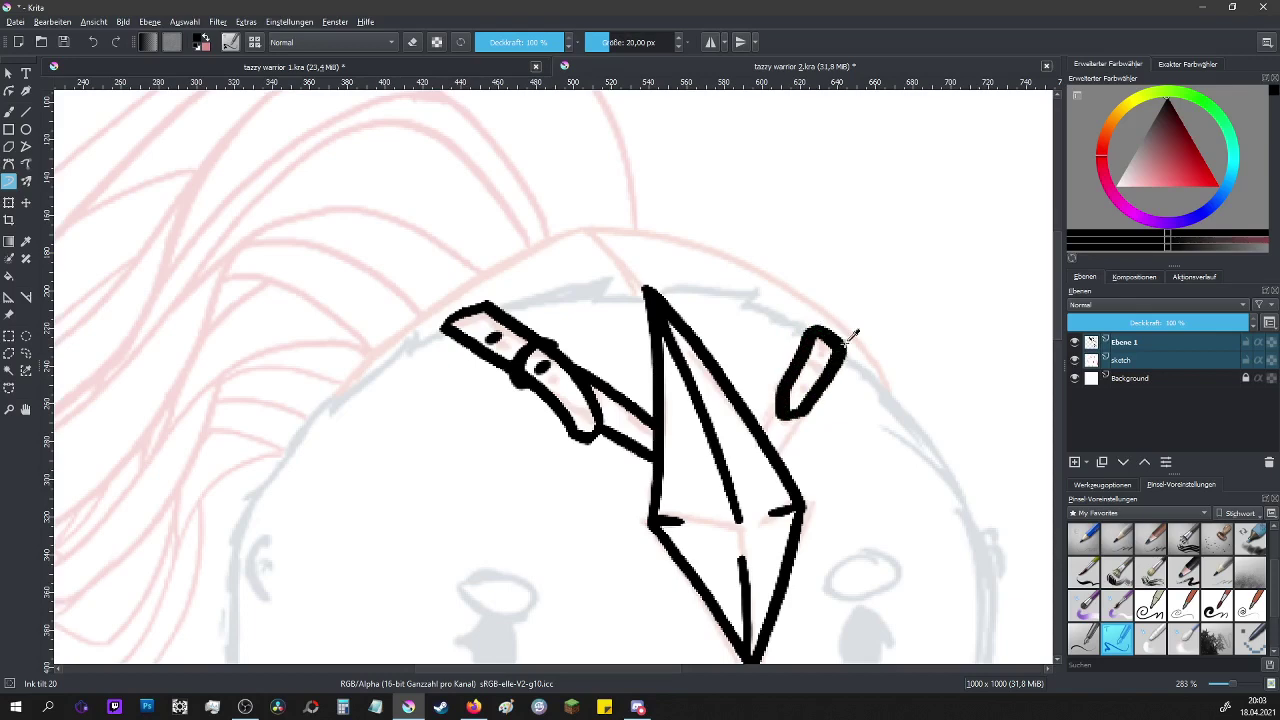
{"action": "mouse_move", "coordinate": [790, 390]}
{"action": "left_mouse_down"}
{"action": "mouse_move", "coordinate": [756, 432]}
{"action": "mouse_move", "coordinate": [798, 423]}
{"action": "mouse_move", "coordinate": [782, 426]}
{"action": "mouse_move", "coordinate": [804, 411]}
{"action": "mouse_move", "coordinate": [783, 374]}
{"action": "mouse_move", "coordinate": [791, 364]}
{"action": "mouse_move", "coordinate": [824, 396]}
{"action": "mouse_move", "coordinate": [779, 379]}
{"action": "mouse_move", "coordinate": [771, 397]}
{"action": "mouse_move", "coordinate": [806, 383]}
{"action": "mouse_move", "coordinate": [799, 391]}
{"action": "mouse_move", "coordinate": [816, 357]}
{"action": "left_mouse_up"}
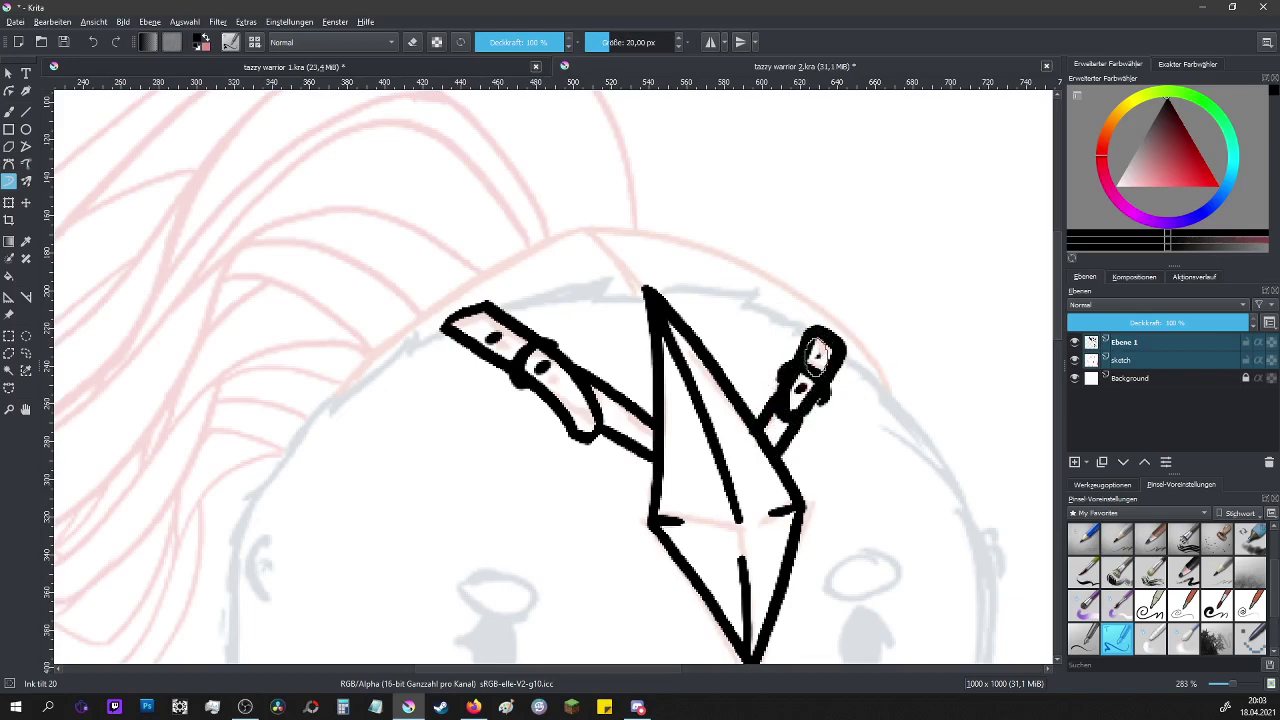
- Erase the lower half of the strap right of the diamond and re-ink it with a buckle and an overlapping dotted end
{"action": "scroll", "coordinate": [816, 357], "scroll_direction": "down", "scroll_amount": 1}
{"action": "scroll", "coordinate": [772, 350], "scroll_direction": "up", "scroll_amount": 2}
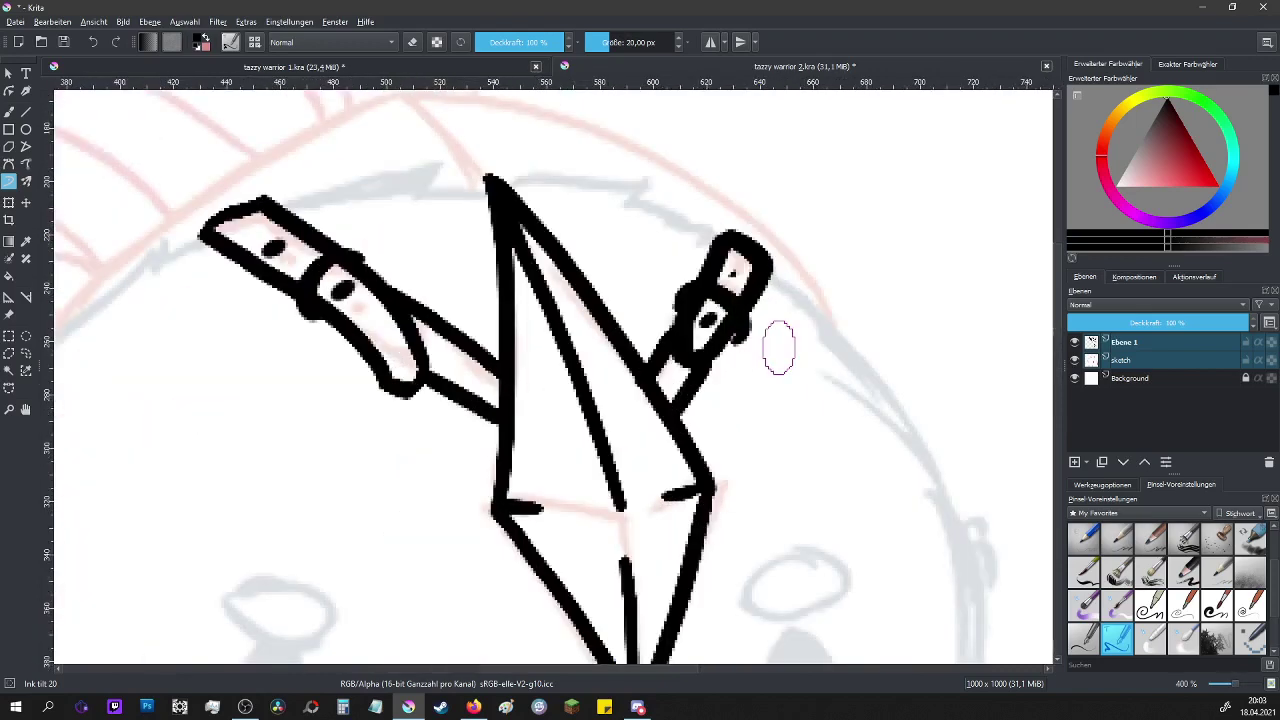
{"action": "key", "text": "e"}
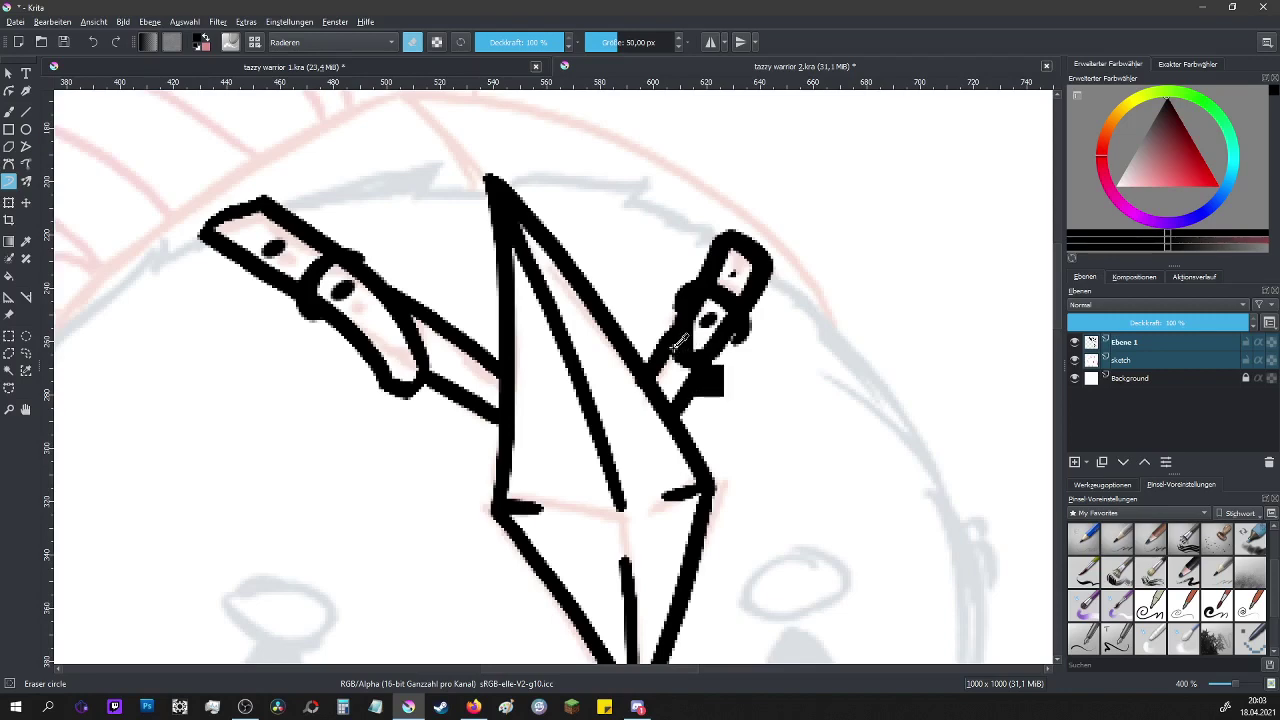
{"action": "mouse_move", "coordinate": [678, 340]}
{"action": "left_mouse_down"}
{"action": "mouse_move", "coordinate": [708, 375]}
{"action": "mouse_move", "coordinate": [678, 334]}
{"action": "left_mouse_up"}
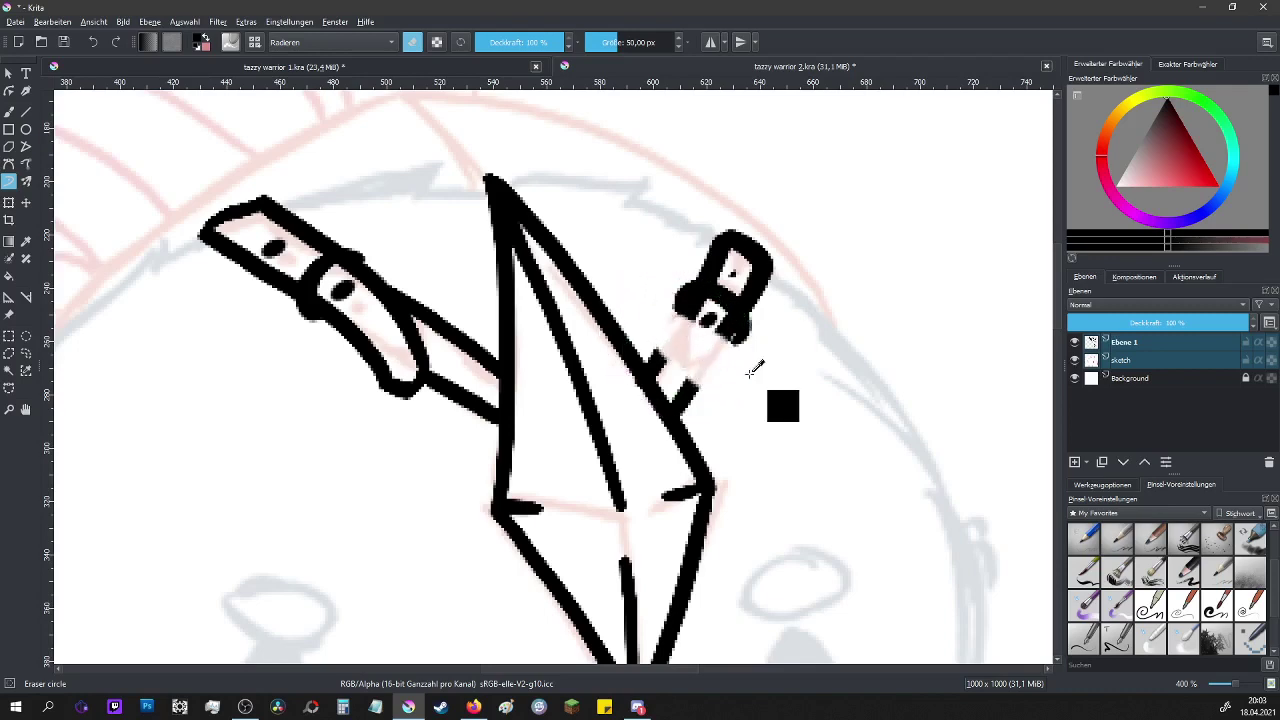
{"action": "mouse_move", "coordinate": [688, 305]}
{"action": "left_mouse_down"}
{"action": "mouse_move", "coordinate": [725, 345]}
{"action": "mouse_move", "coordinate": [686, 288]}
{"action": "mouse_move", "coordinate": [688, 380]}
{"action": "left_mouse_up"}
{"action": "mouse_move", "coordinate": [738, 318]}
{"action": "left_mouse_down"}
{"action": "mouse_move", "coordinate": [728, 385]}
{"action": "mouse_move", "coordinate": [706, 400]}
{"action": "left_mouse_up"}
{"action": "mouse_move", "coordinate": [665, 343]}
{"action": "left_mouse_down"}
{"action": "mouse_move", "coordinate": [686, 305]}
{"action": "mouse_move", "coordinate": [655, 372]}
{"action": "left_mouse_up"}
{"action": "left_click", "coordinate": [702, 358]}
- Ink the headpiece's curved edges on both sides of its peak and the short ridge from the peak to the diamond's upper tip
{"action": "scroll", "coordinate": [735, 335], "scroll_direction": "down", "scroll_amount": 5}
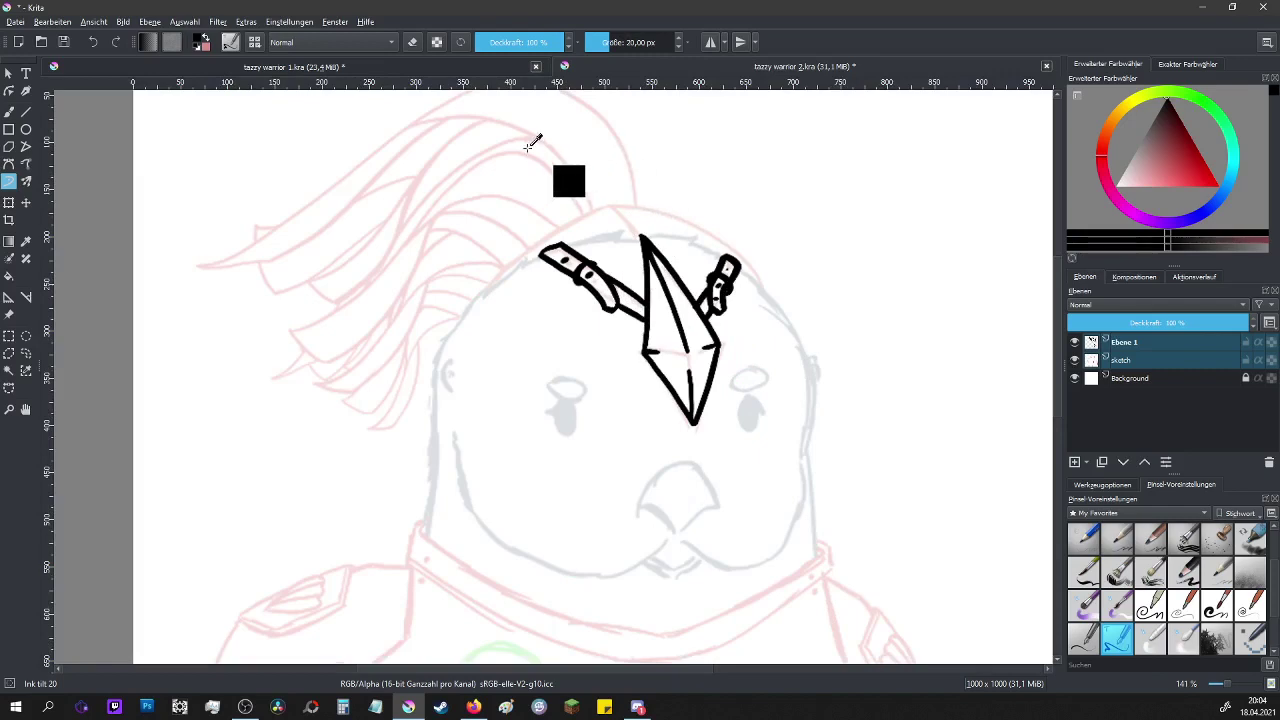
{"action": "scroll", "coordinate": [537, 134], "scroll_direction": "up", "scroll_amount": 3}
{"action": "key", "text": "ctrl"}
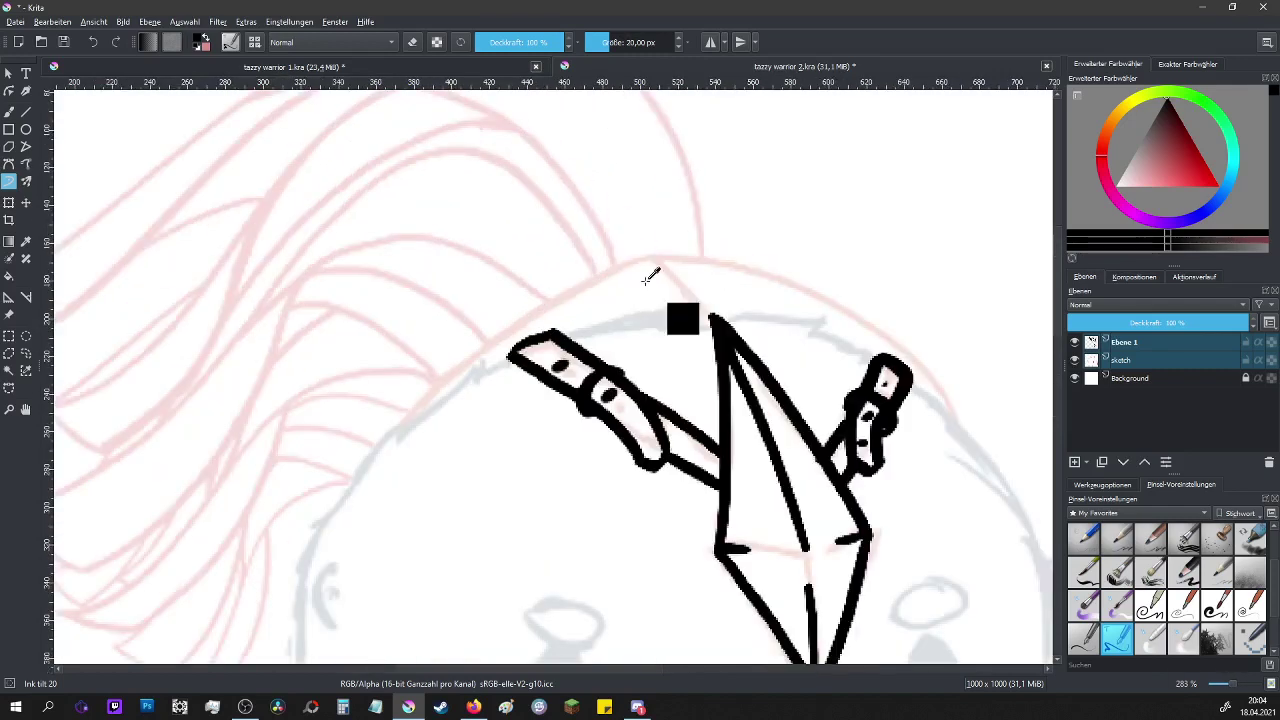
{"action": "left_click_drag", "start_coordinate": [650, 257], "coordinate": [708, 318]}
{"action": "mouse_move", "coordinate": [648, 257]}
{"action": "left_mouse_down"}
{"action": "mouse_move", "coordinate": [505, 332]}
{"action": "mouse_move", "coordinate": [390, 423]}
{"action": "left_mouse_up"}
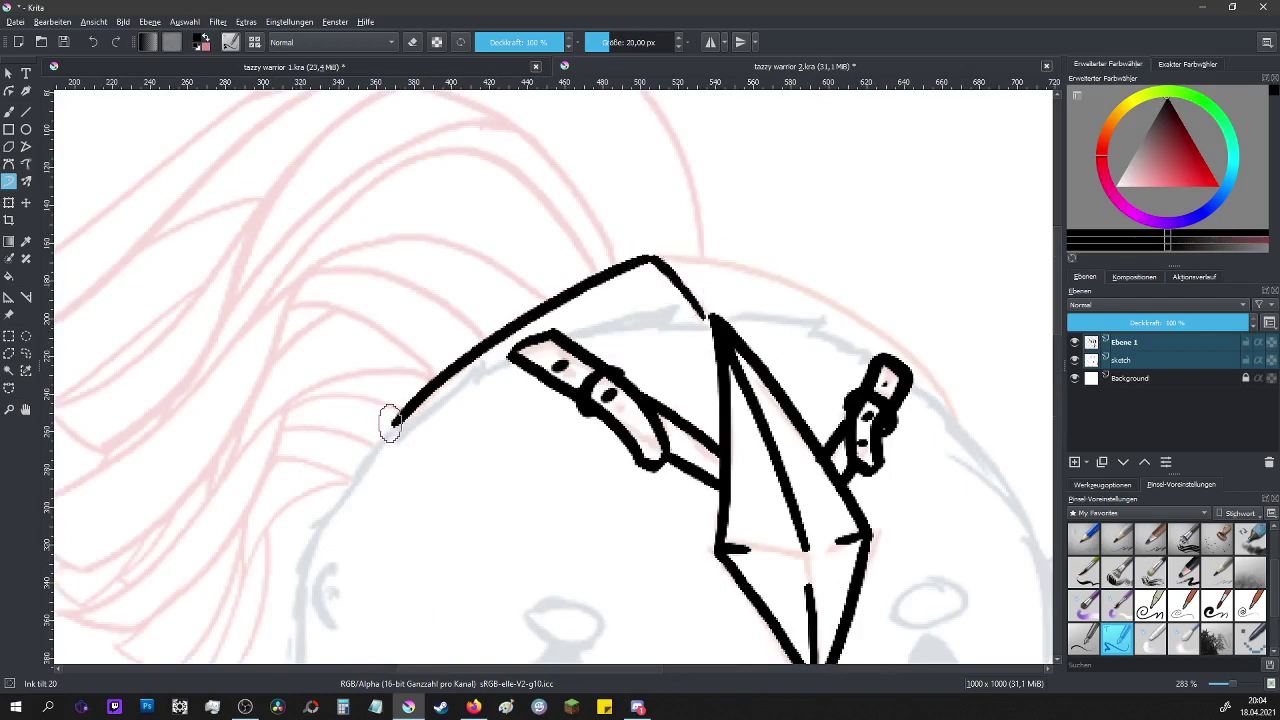
{"action": "mouse_move", "coordinate": [650, 258]}
{"action": "left_mouse_down"}
{"action": "mouse_move", "coordinate": [810, 293]}
{"action": "mouse_move", "coordinate": [869, 322]}
{"action": "mouse_move", "coordinate": [952, 414]}
{"action": "left_mouse_up"}
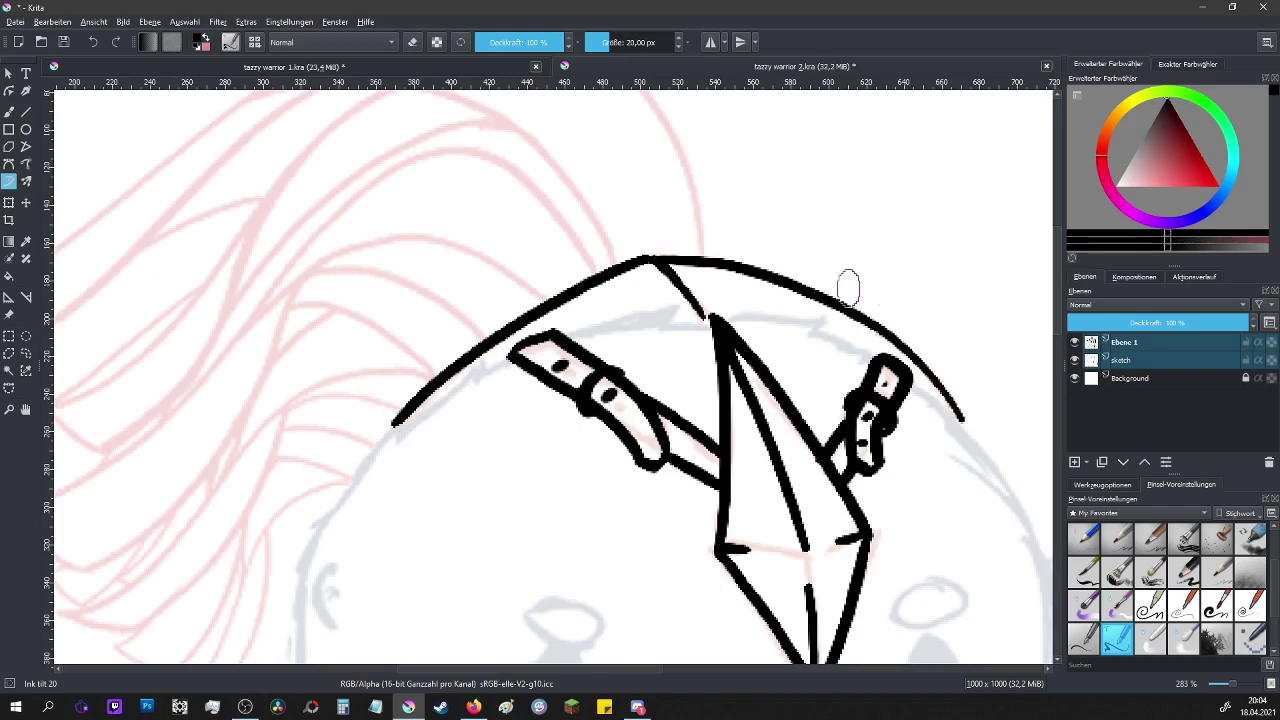
- Examine the feather crest in the side-view sketch tazzy warrior 1.kra as a reference, then return to tazzy warrior 2.kra
{"action": "key", "text": "minus"}
{"action": "key", "text": "minus"}
{"action": "key", "text": "plus"}
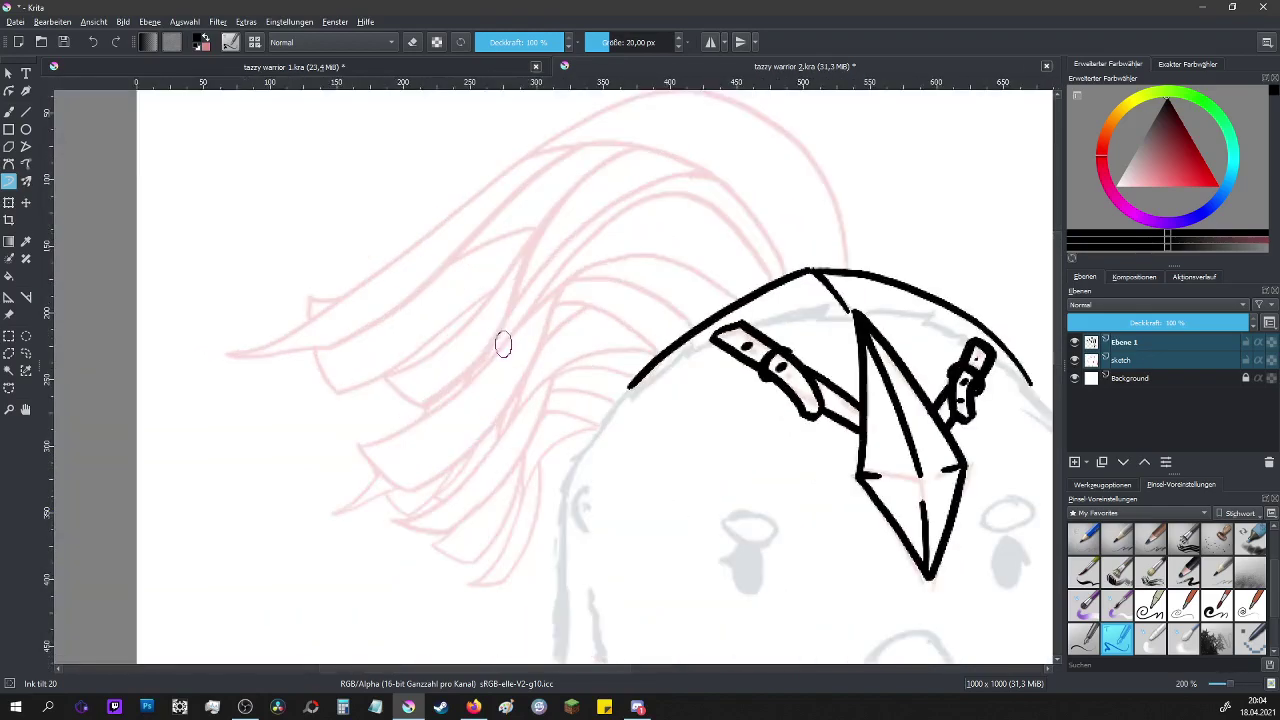
{"action": "scroll", "coordinate": [503, 344], "scroll_direction": "up", "scroll_amount": 1}
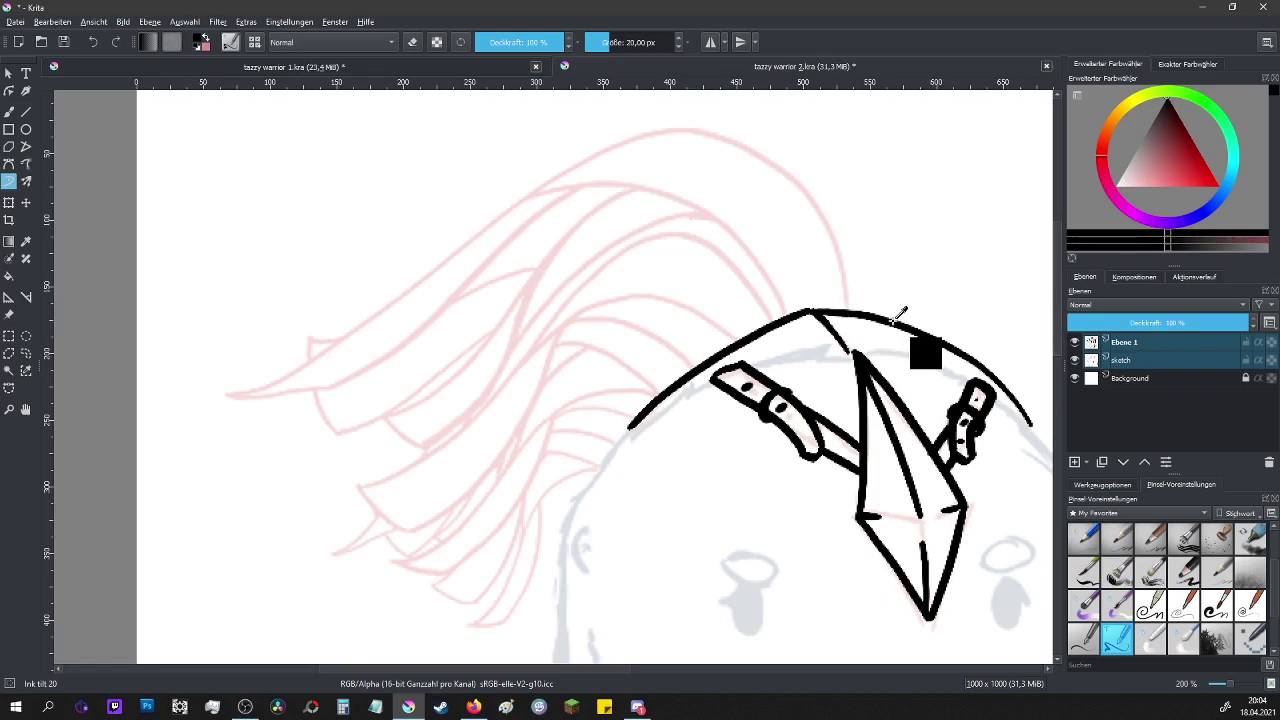
{"action": "left_click", "coordinate": [477, 67]}
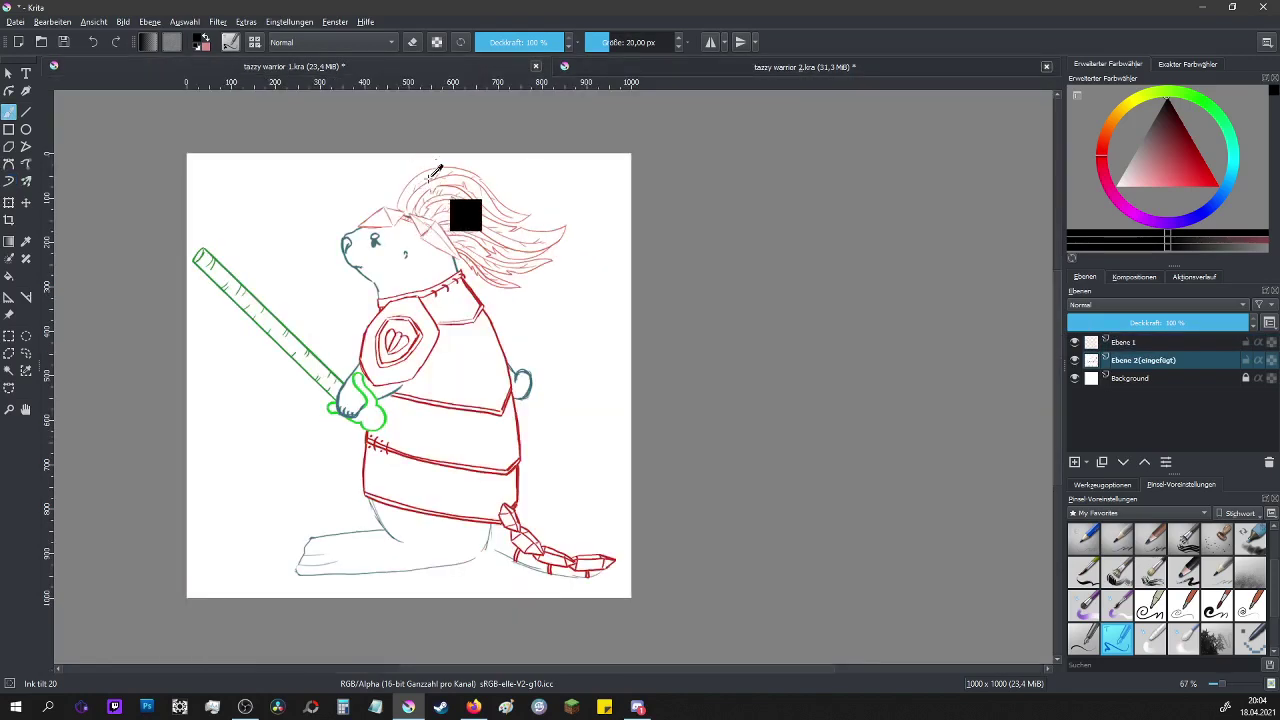
{"action": "scroll", "coordinate": [440, 175], "scroll_direction": "up", "scroll_amount": 4}
{"action": "scroll", "coordinate": [684, 600], "scroll_direction": "down", "scroll_amount": 3}
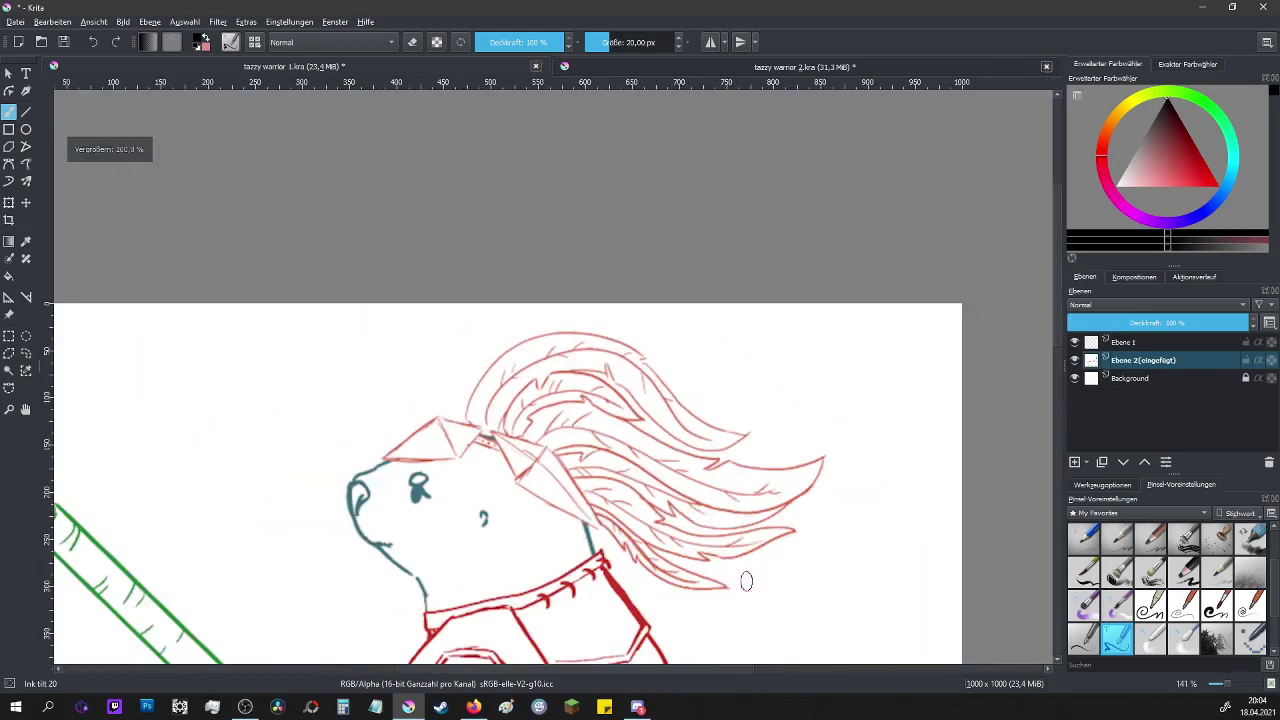
{"action": "scroll", "coordinate": [766, 586], "scroll_direction": "up", "scroll_amount": 3}
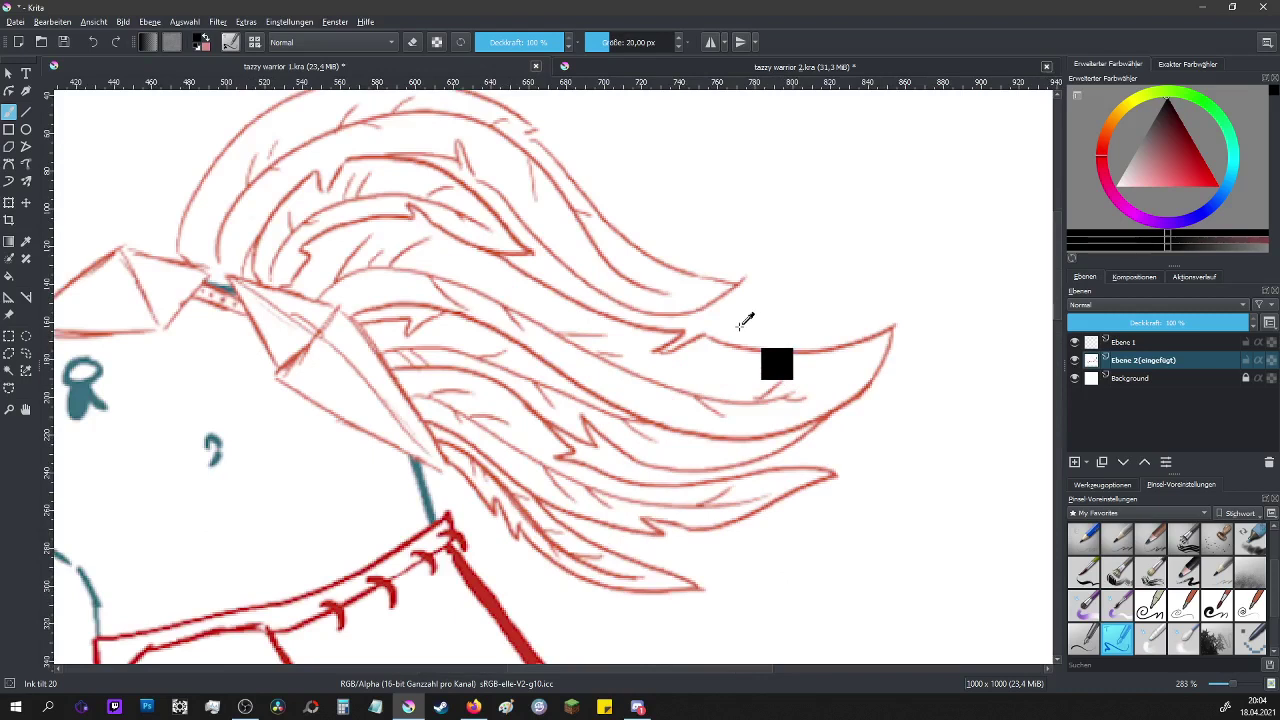
{"action": "left_click", "coordinate": [853, 67]}
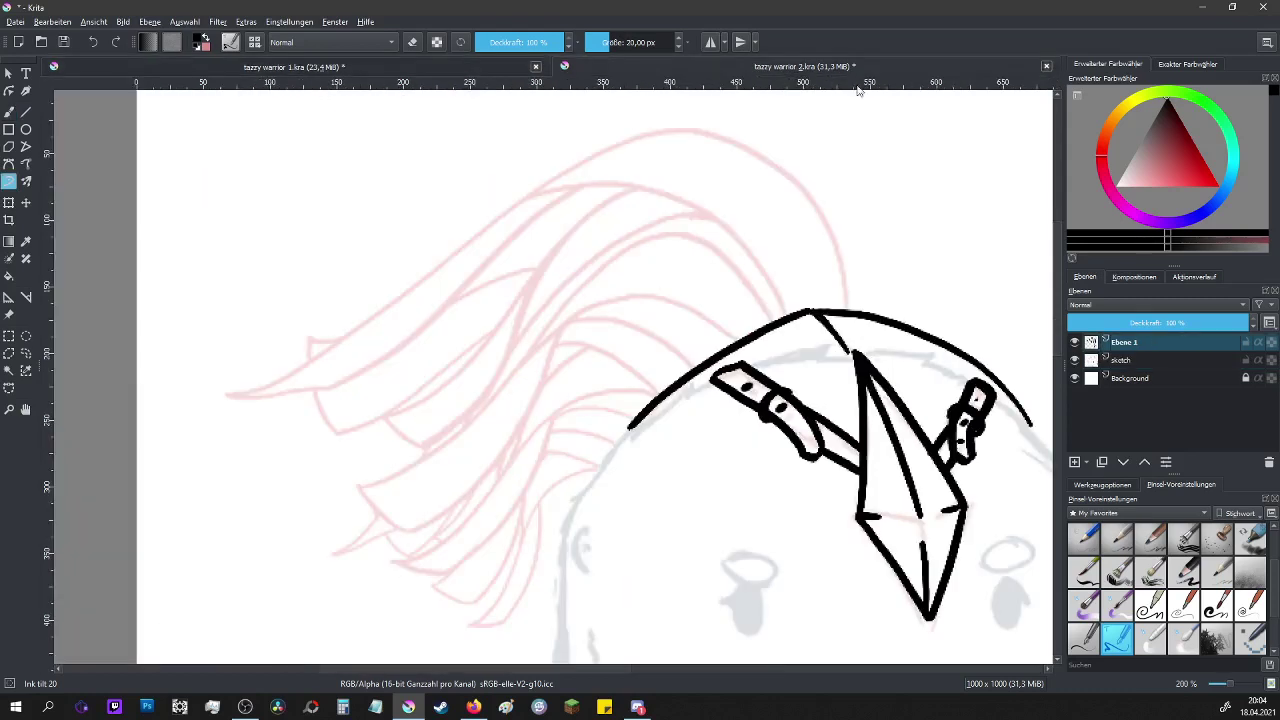
- Ink the crest's topmost strand in black with its long outer contour, the inner arc from the headpiece and the lower edge to the tip
{"action": "left_click", "coordinate": [843, 139], "text": "ctrl"}
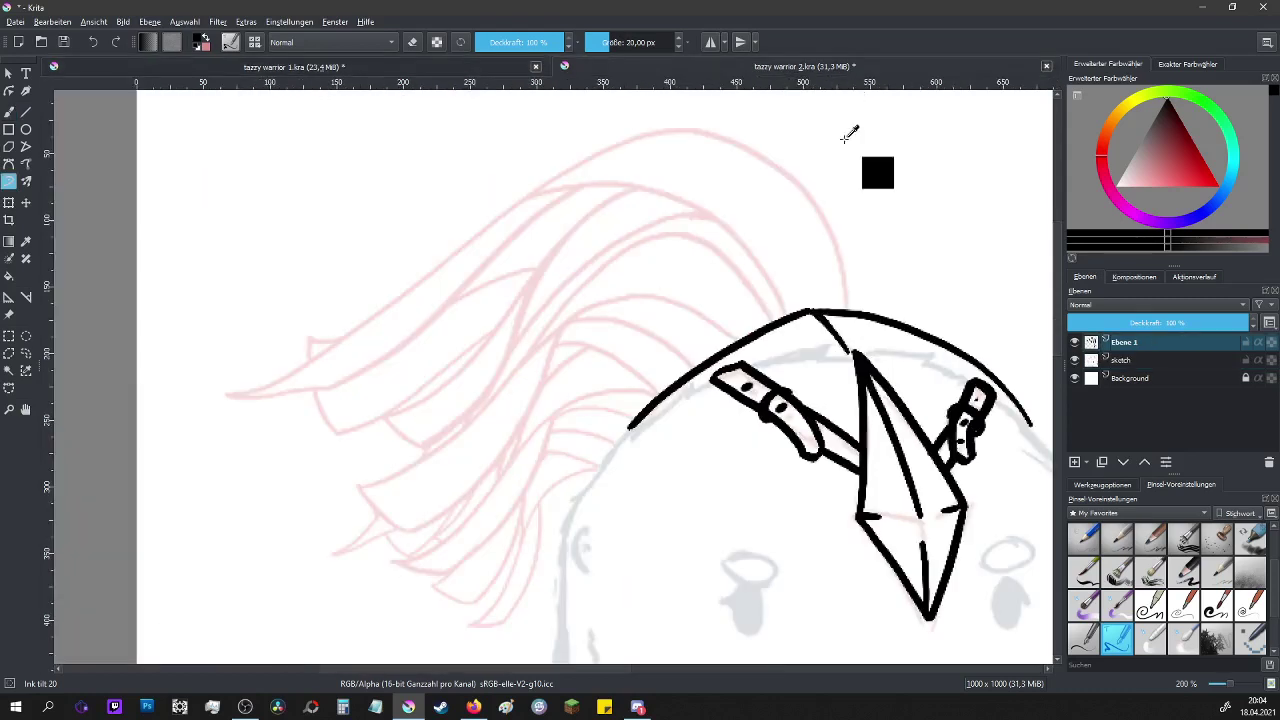
{"action": "left_click_drag", "start_coordinate": [617, 678], "coordinate": [658, 679]}
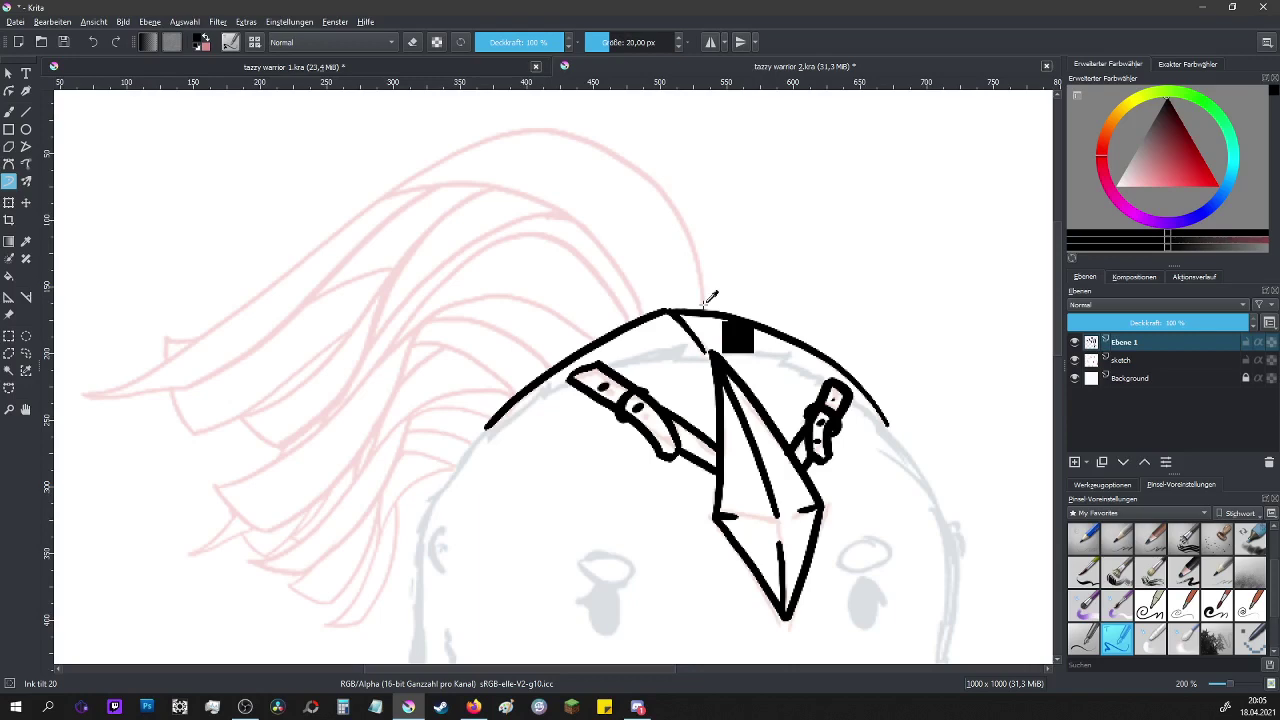
{"action": "mouse_move", "coordinate": [708, 297]}
{"action": "left_mouse_down"}
{"action": "mouse_move", "coordinate": [674, 219]}
{"action": "mouse_move", "coordinate": [629, 175]}
{"action": "mouse_move", "coordinate": [526, 135]}
{"action": "mouse_move", "coordinate": [447, 156]}
{"action": "mouse_move", "coordinate": [157, 373]}
{"action": "mouse_move", "coordinate": [82, 392]}
{"action": "left_mouse_up"}
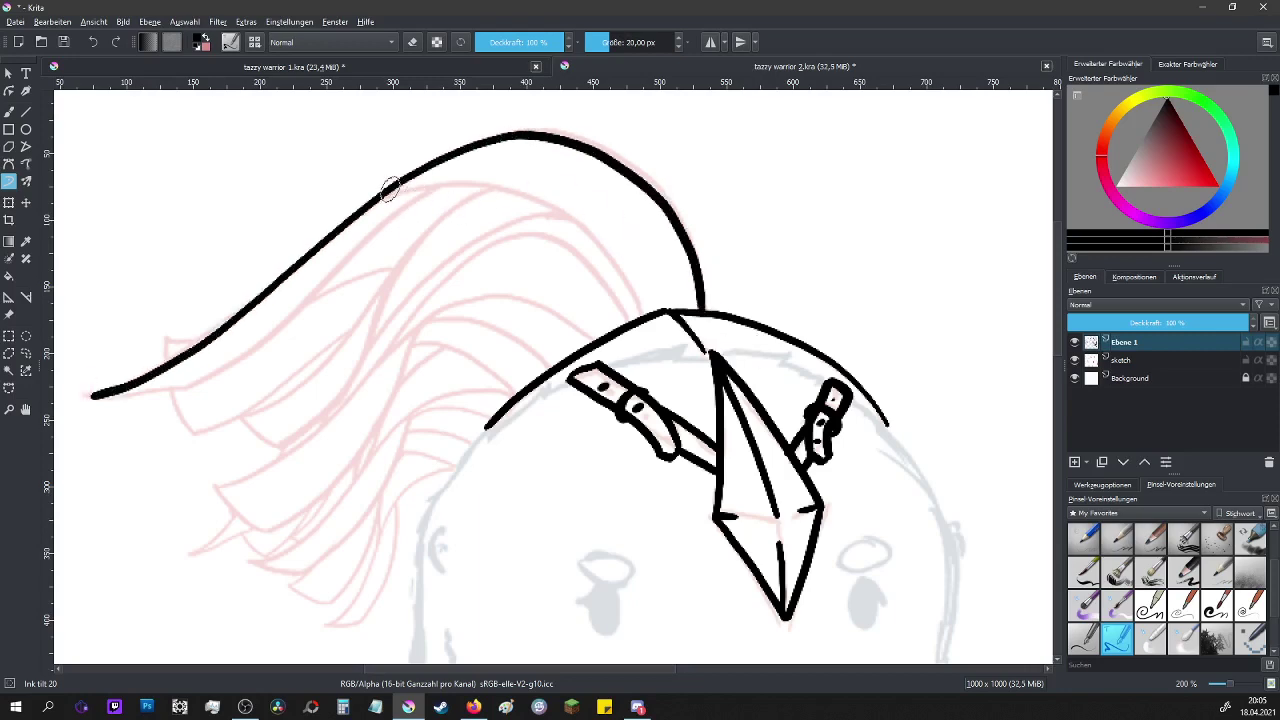
{"action": "mouse_move", "coordinate": [643, 318]}
{"action": "left_mouse_down"}
{"action": "mouse_move", "coordinate": [606, 245]}
{"action": "mouse_move", "coordinate": [552, 204]}
{"action": "mouse_move", "coordinate": [488, 185]}
{"action": "mouse_move", "coordinate": [386, 190]}
{"action": "left_mouse_up"}
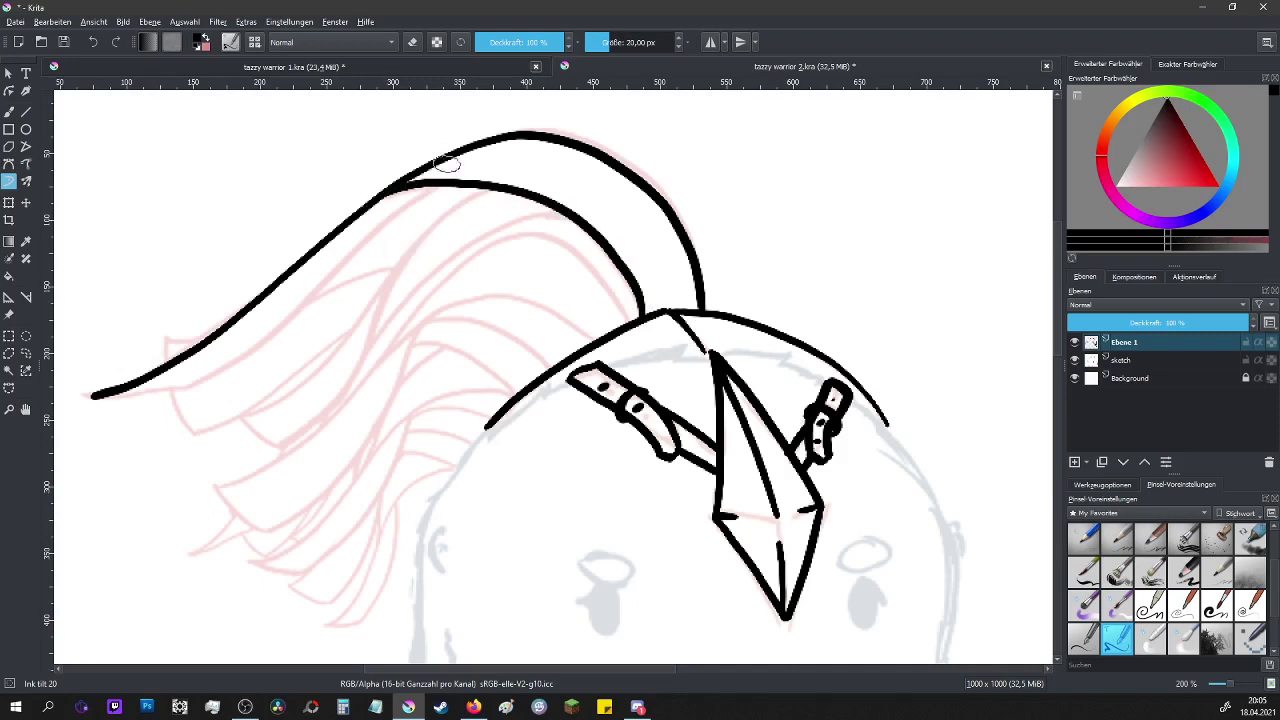
{"action": "mouse_move", "coordinate": [438, 184]}
{"action": "left_mouse_down"}
{"action": "mouse_move", "coordinate": [288, 322]}
{"action": "mouse_move", "coordinate": [172, 392]}
{"action": "mouse_move", "coordinate": [94, 397]}
{"action": "left_mouse_up"}
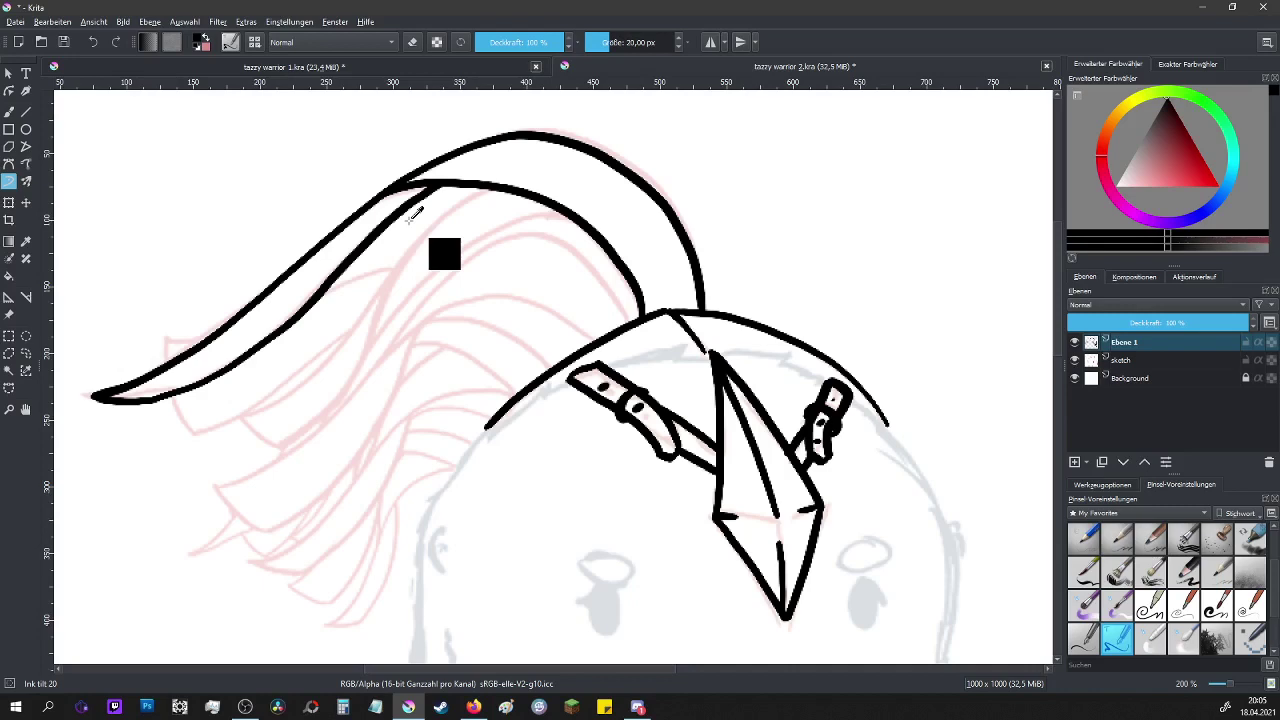
- Ink a second arc from the headpiece beneath the top strand and the curved edge of the strand between them
{"action": "mouse_move", "coordinate": [634, 318]}
{"action": "left_mouse_down"}
{"action": "mouse_move", "coordinate": [573, 253]}
{"action": "mouse_move", "coordinate": [520, 234]}
{"action": "mouse_move", "coordinate": [457, 263]}
{"action": "mouse_move", "coordinate": [326, 423]}
{"action": "left_mouse_up"}
{"action": "scroll", "coordinate": [71, 329], "scroll_direction": "up", "scroll_amount": 1}
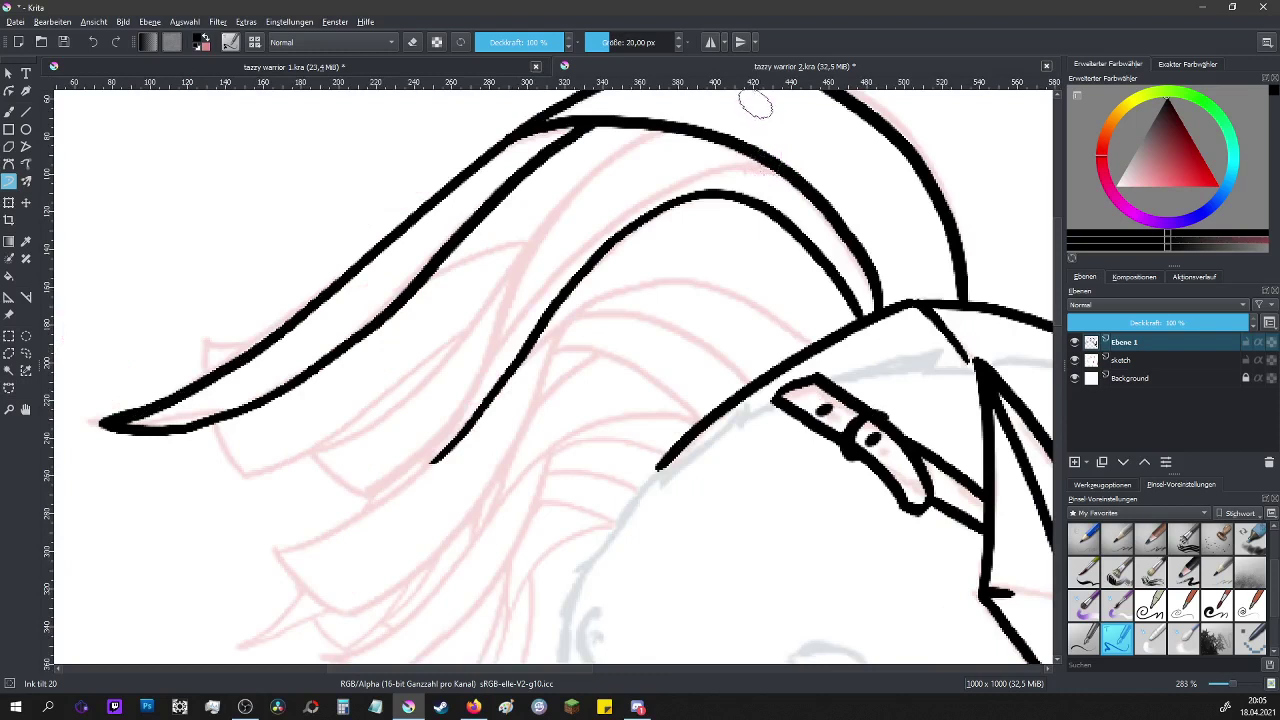
{"action": "mouse_move", "coordinate": [663, 129]}
{"action": "left_mouse_down"}
{"action": "mouse_move", "coordinate": [600, 168]}
{"action": "mouse_move", "coordinate": [372, 491]}
{"action": "left_mouse_up"}
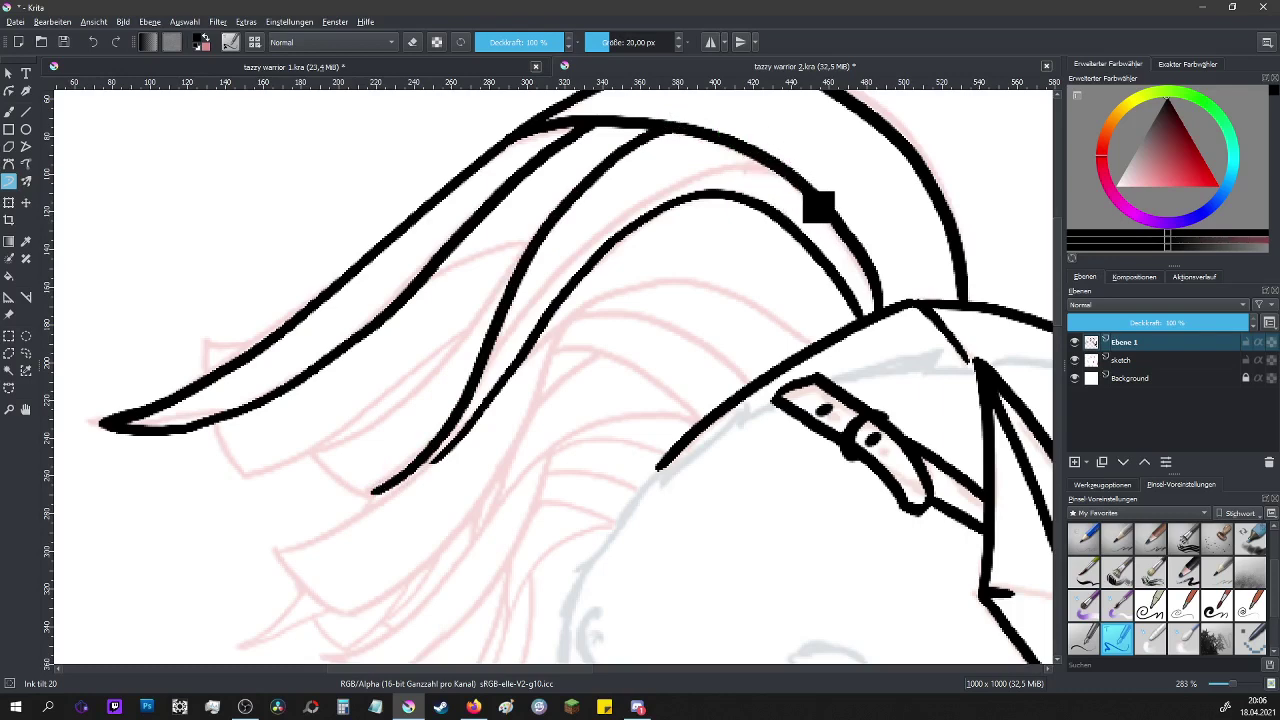
{"action": "mouse_move", "coordinate": [775, 168]}
{"action": "left_mouse_down"}
{"action": "mouse_move", "coordinate": [692, 182]}
{"action": "mouse_move", "coordinate": [594, 246]}
{"action": "mouse_move", "coordinate": [504, 342]}
{"action": "mouse_move", "coordinate": [463, 412]}
{"action": "left_mouse_up"}
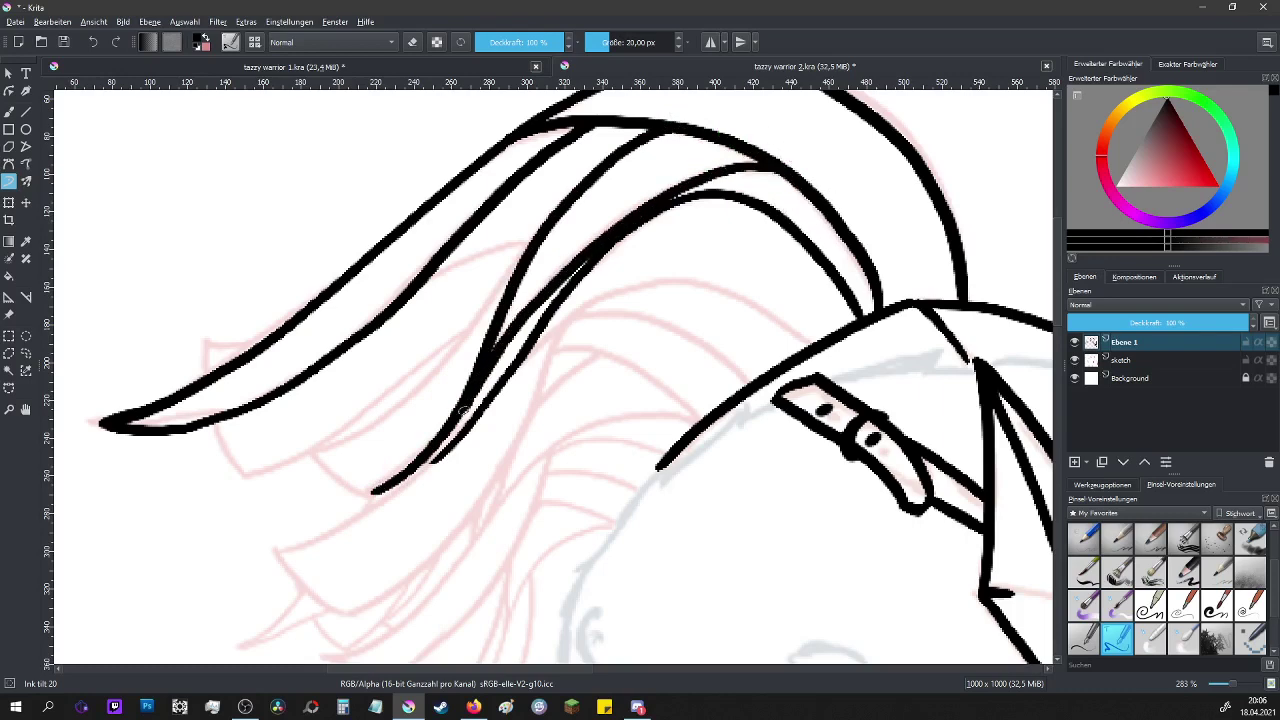
{"action": "mouse_move", "coordinate": [525, 258]}
{"action": "left_mouse_down"}
{"action": "mouse_move", "coordinate": [415, 395]}
{"action": "mouse_move", "coordinate": [321, 452]}
{"action": "mouse_move", "coordinate": [375, 492]}
{"action": "left_mouse_up"}
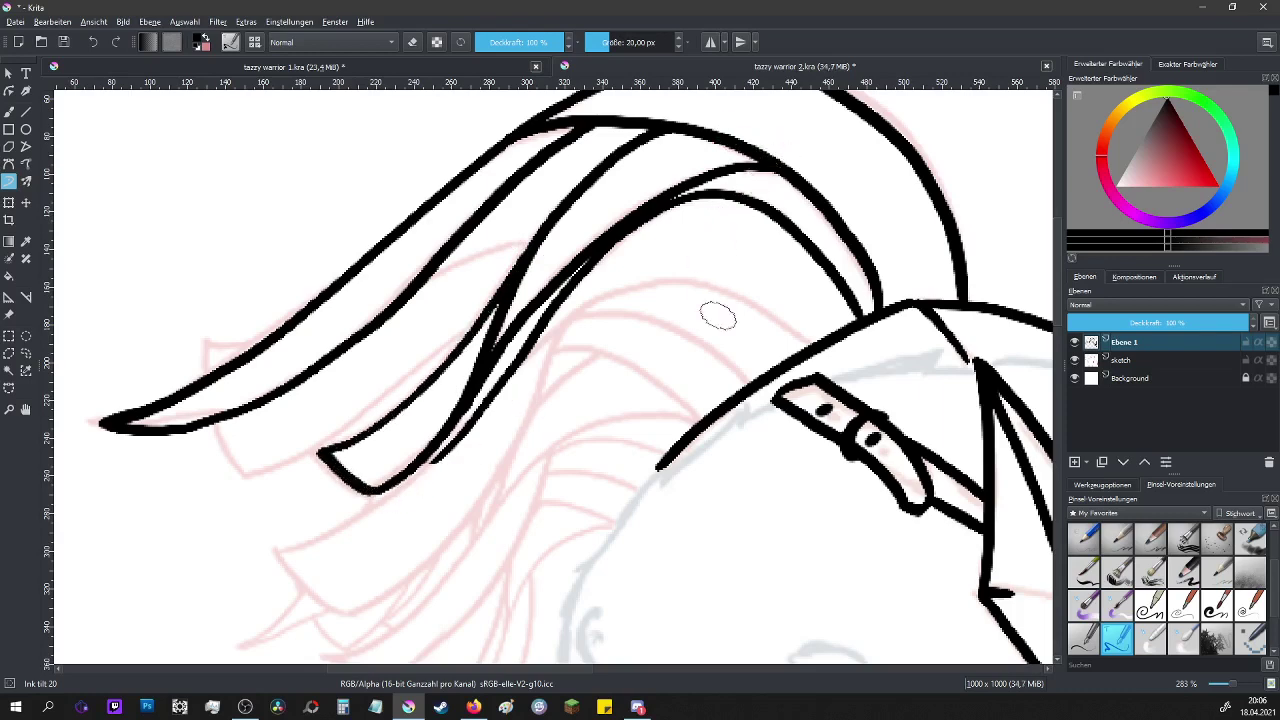
{"action": "mouse_move", "coordinate": [810, 344]}
{"action": "left_mouse_down"}
{"action": "mouse_move", "coordinate": [701, 292]}
{"action": "mouse_move", "coordinate": [615, 301]}
{"action": "mouse_move", "coordinate": [515, 367]}
{"action": "mouse_move", "coordinate": [456, 447]}
{"action": "mouse_move", "coordinate": [392, 500]}
{"action": "mouse_move", "coordinate": [272, 568]}
{"action": "left_mouse_up"}
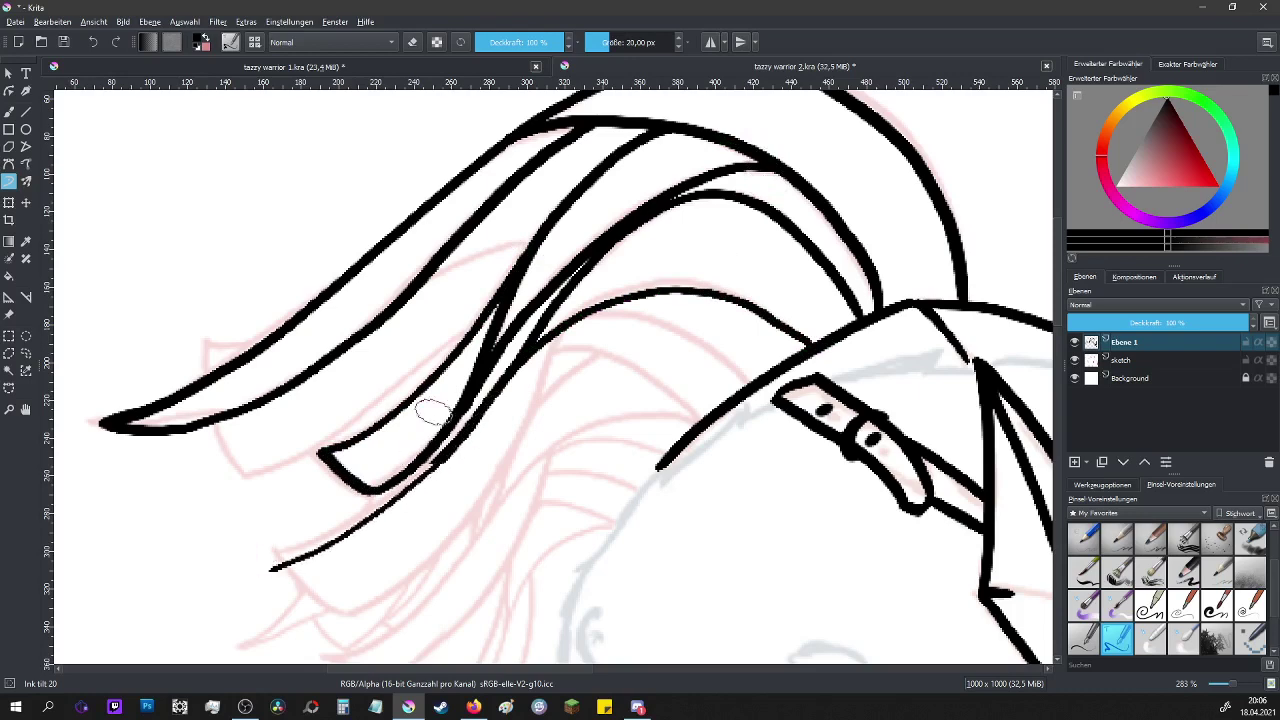
{"action": "left_click", "coordinate": [102, 41]}
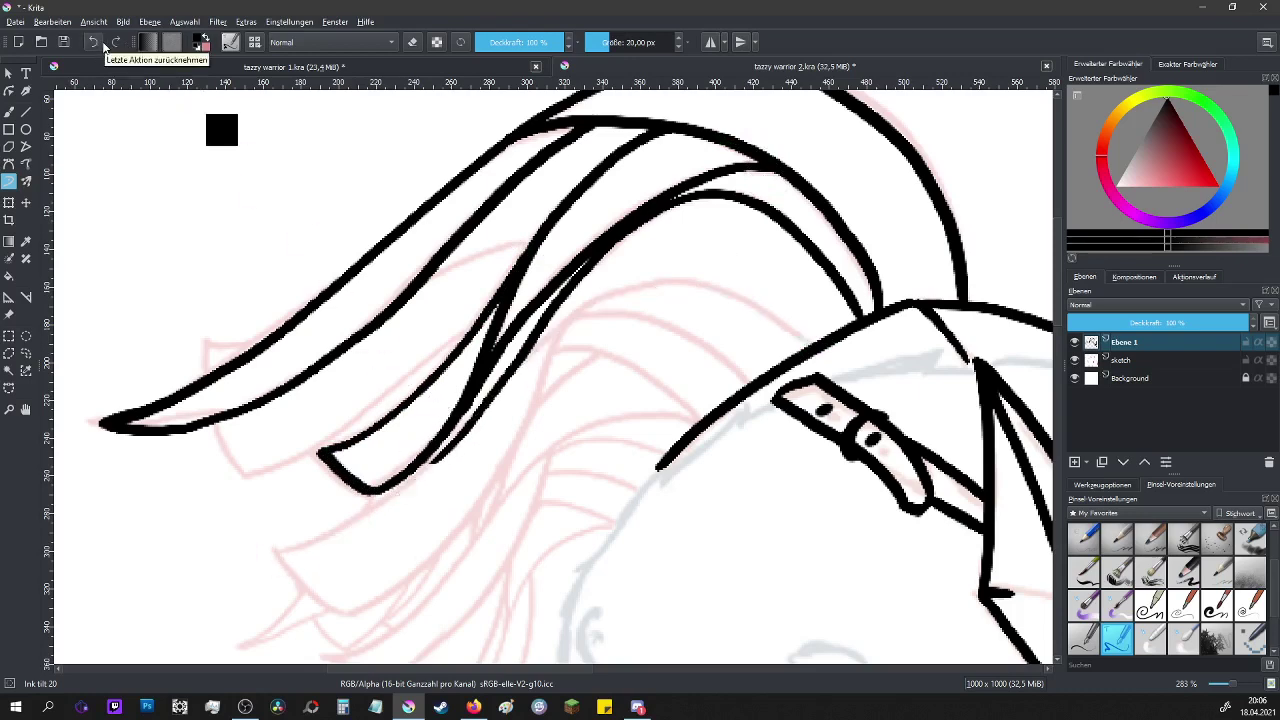
{"action": "left_click", "coordinate": [103, 47]}
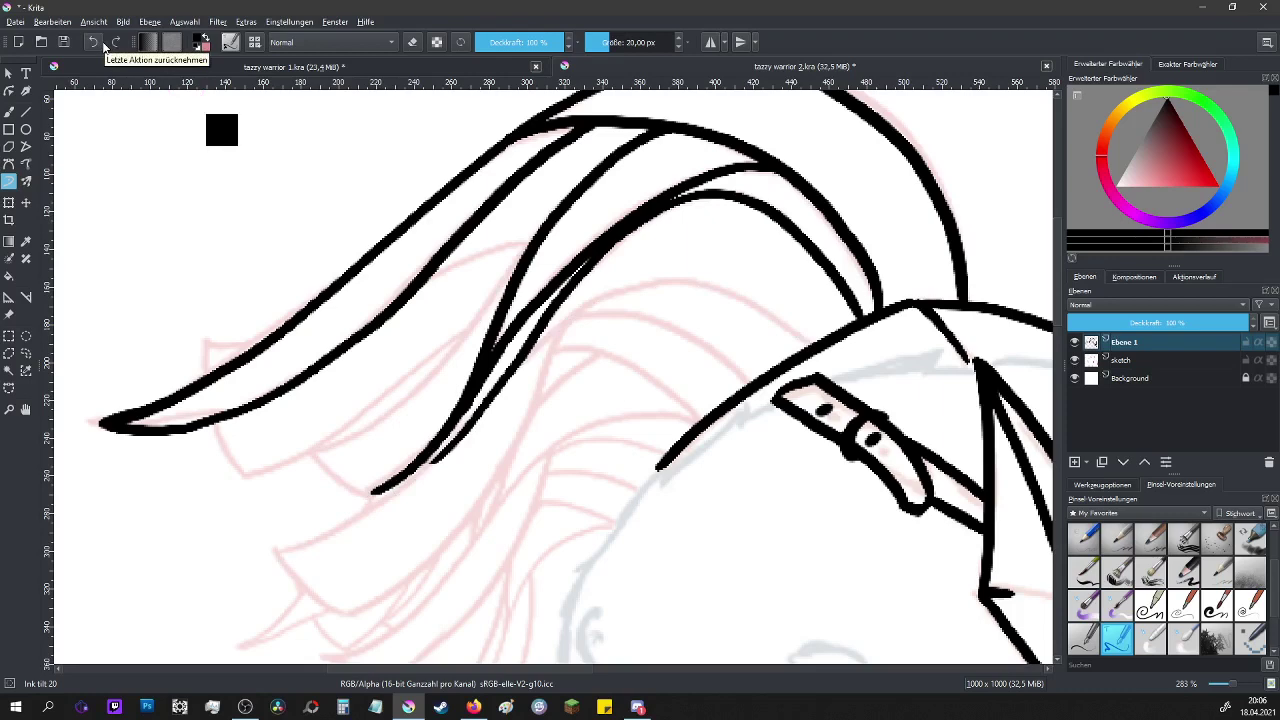
{"action": "left_click", "coordinate": [87, 48]}
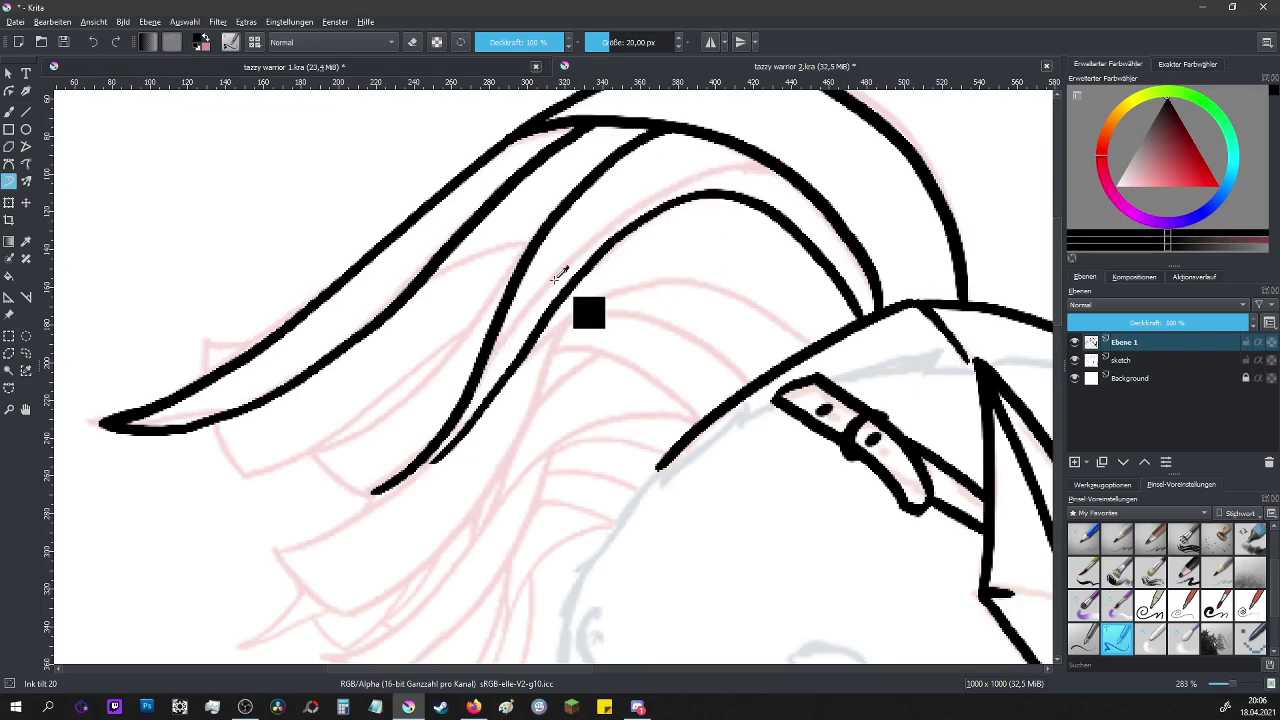
- Ink the middle strand with its blunt end, and below it the next arc from the headpiece with a broad blunt-ended strand
{"action": "mouse_move", "coordinate": [548, 228]}
{"action": "left_mouse_down"}
{"action": "mouse_move", "coordinate": [395, 407]}
{"action": "mouse_move", "coordinate": [321, 456]}
{"action": "mouse_move", "coordinate": [378, 495]}
{"action": "left_mouse_up"}
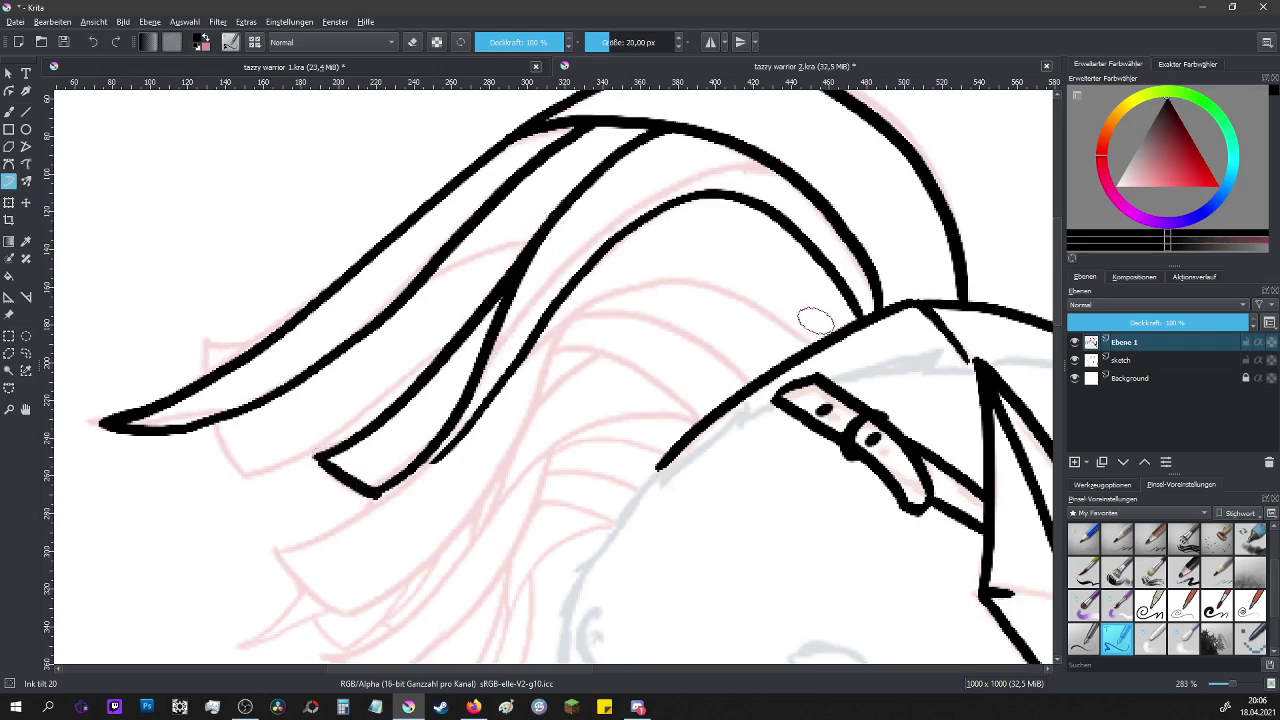
{"action": "mouse_move", "coordinate": [812, 345]}
{"action": "left_mouse_down"}
{"action": "mouse_move", "coordinate": [710, 292]}
{"action": "mouse_move", "coordinate": [572, 318]}
{"action": "mouse_move", "coordinate": [492, 395]}
{"action": "left_mouse_up"}
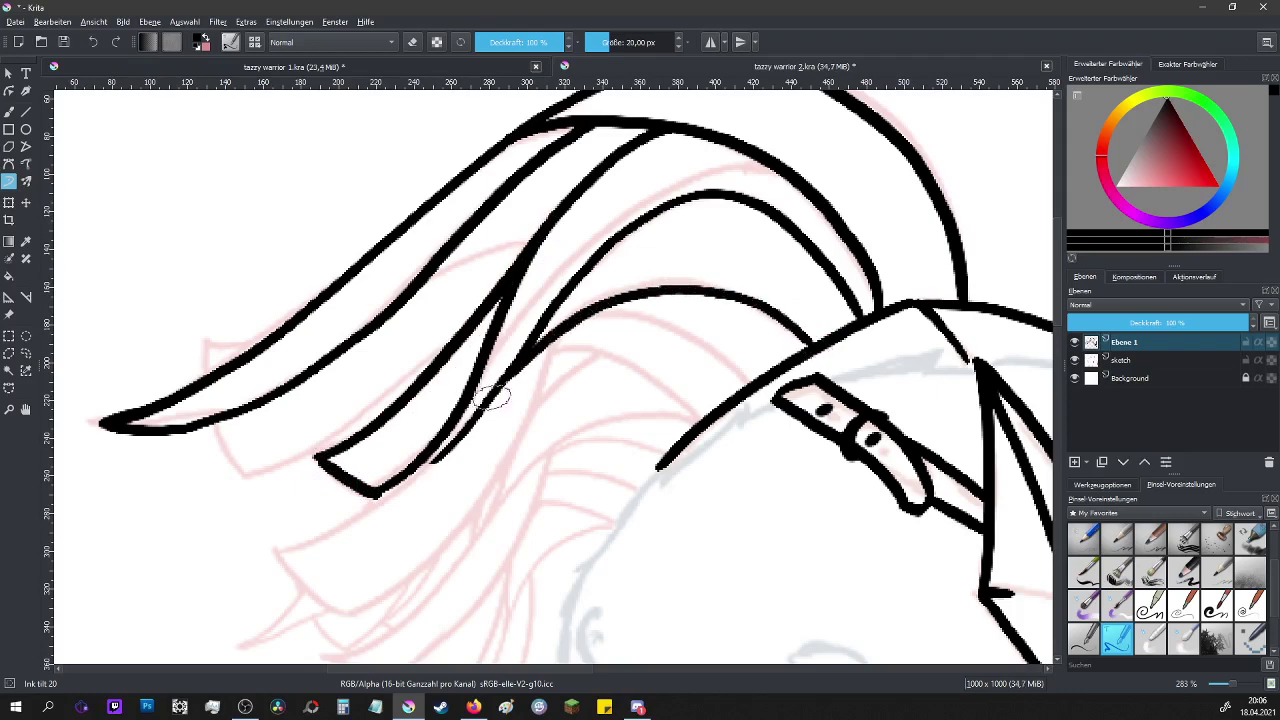
{"action": "mouse_move", "coordinate": [557, 337]}
{"action": "left_mouse_down"}
{"action": "mouse_move", "coordinate": [513, 441]}
{"action": "mouse_move", "coordinate": [441, 542]}
{"action": "mouse_move", "coordinate": [340, 610]}
{"action": "left_mouse_up"}
{"action": "mouse_move", "coordinate": [443, 451]}
{"action": "left_mouse_down"}
{"action": "mouse_move", "coordinate": [273, 551]}
{"action": "mouse_move", "coordinate": [343, 610]}
{"action": "left_mouse_up"}
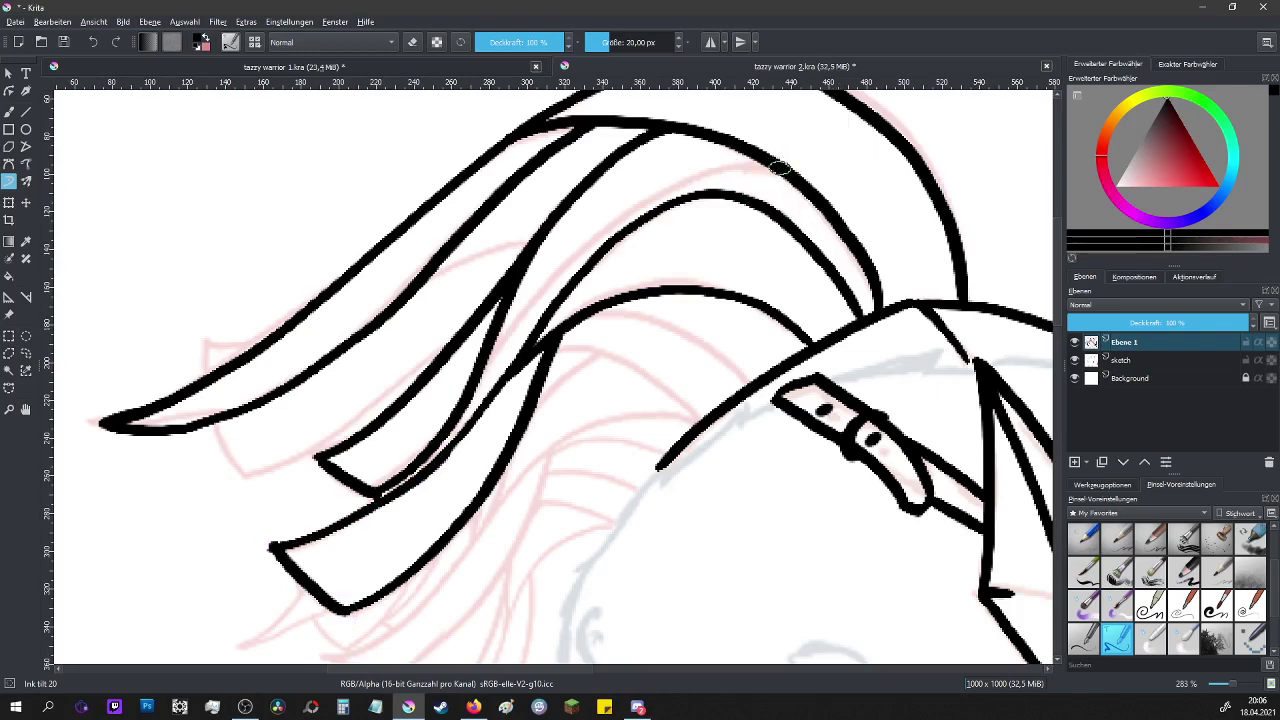
- Ink the inner strand line under the upper arc and the partly hidden strands with their blunt ends around the topmost strand
{"action": "mouse_move", "coordinate": [779, 168]}
{"action": "left_mouse_down"}
{"action": "mouse_move", "coordinate": [740, 155]}
{"action": "mouse_move", "coordinate": [580, 245]}
{"action": "mouse_move", "coordinate": [478, 377]}
{"action": "mouse_move", "coordinate": [495, 360]}
{"action": "mouse_move", "coordinate": [470, 350]}
{"action": "mouse_move", "coordinate": [465, 405]}
{"action": "mouse_move", "coordinate": [420, 452]}
{"action": "mouse_move", "coordinate": [457, 490]}
{"action": "left_mouse_up"}
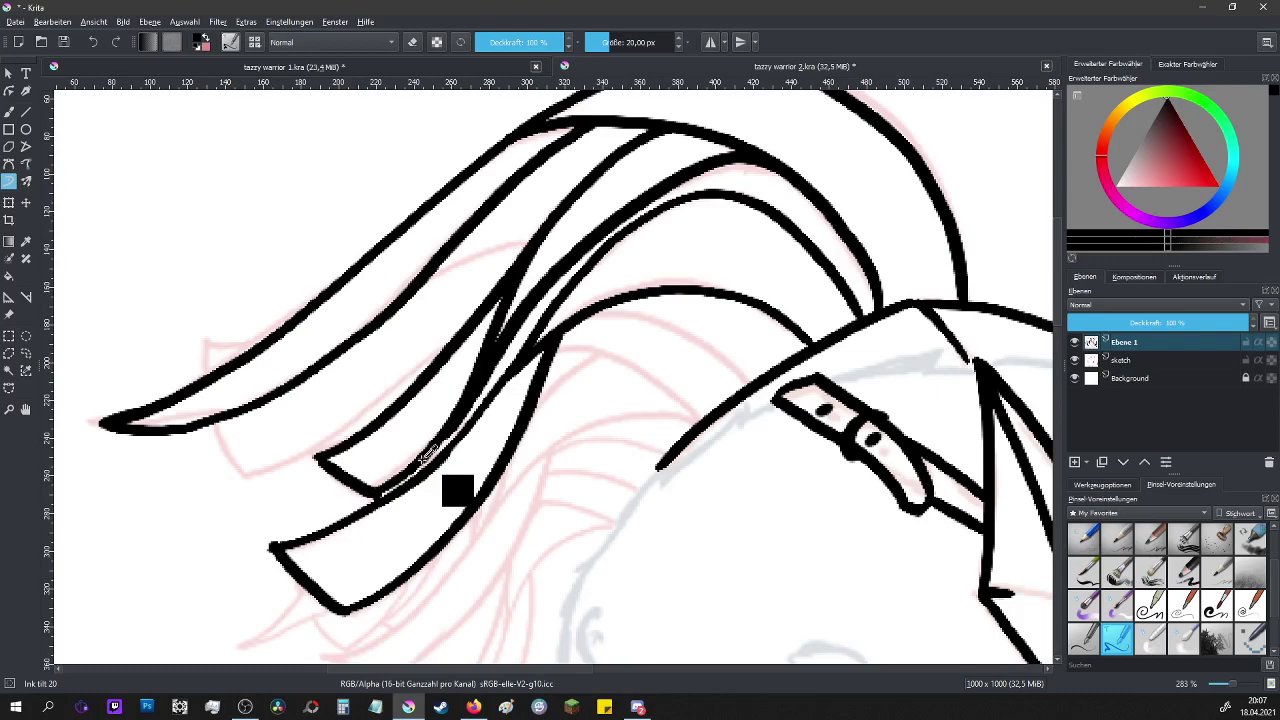
{"action": "left_click_drag", "start_coordinate": [540, 238], "coordinate": [428, 280]}
{"action": "mouse_move", "coordinate": [445, 350]}
{"action": "left_mouse_down"}
{"action": "mouse_move", "coordinate": [293, 462]}
{"action": "mouse_move", "coordinate": [244, 474]}
{"action": "left_mouse_up"}
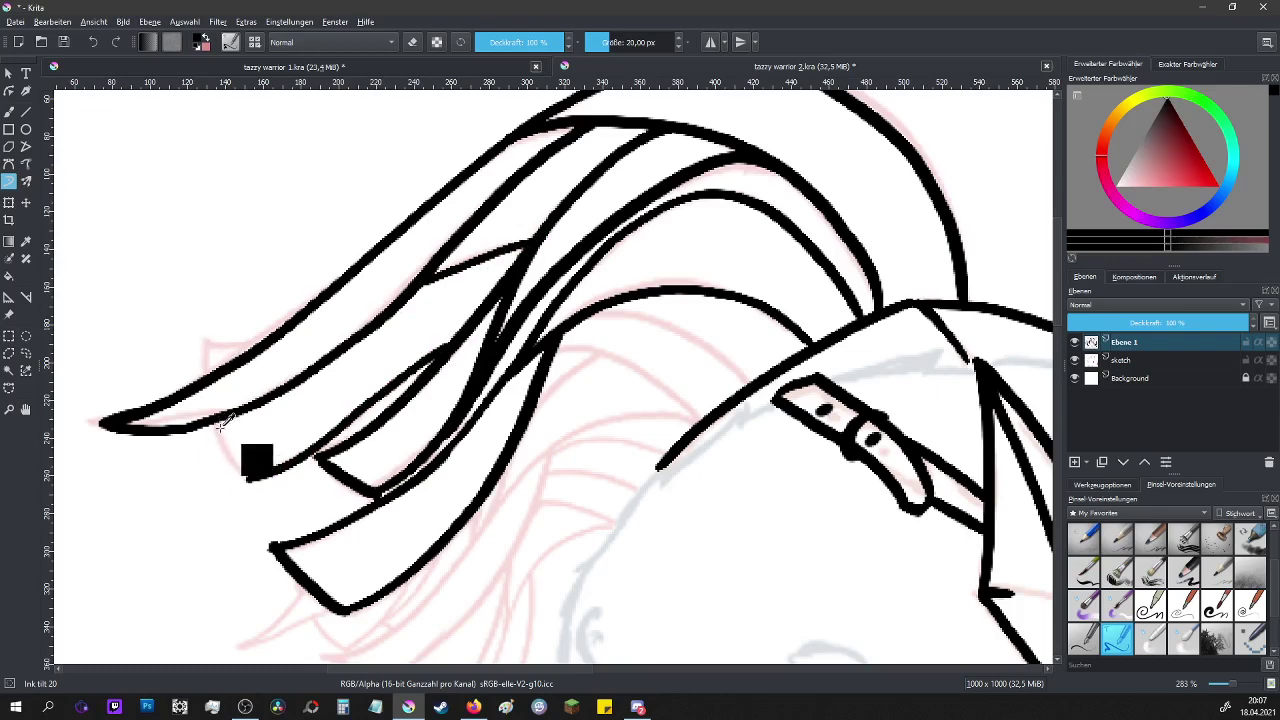
{"action": "left_click_drag", "start_coordinate": [214, 424], "coordinate": [246, 478]}
{"action": "left_click_drag", "start_coordinate": [204, 372], "coordinate": [237, 342]}
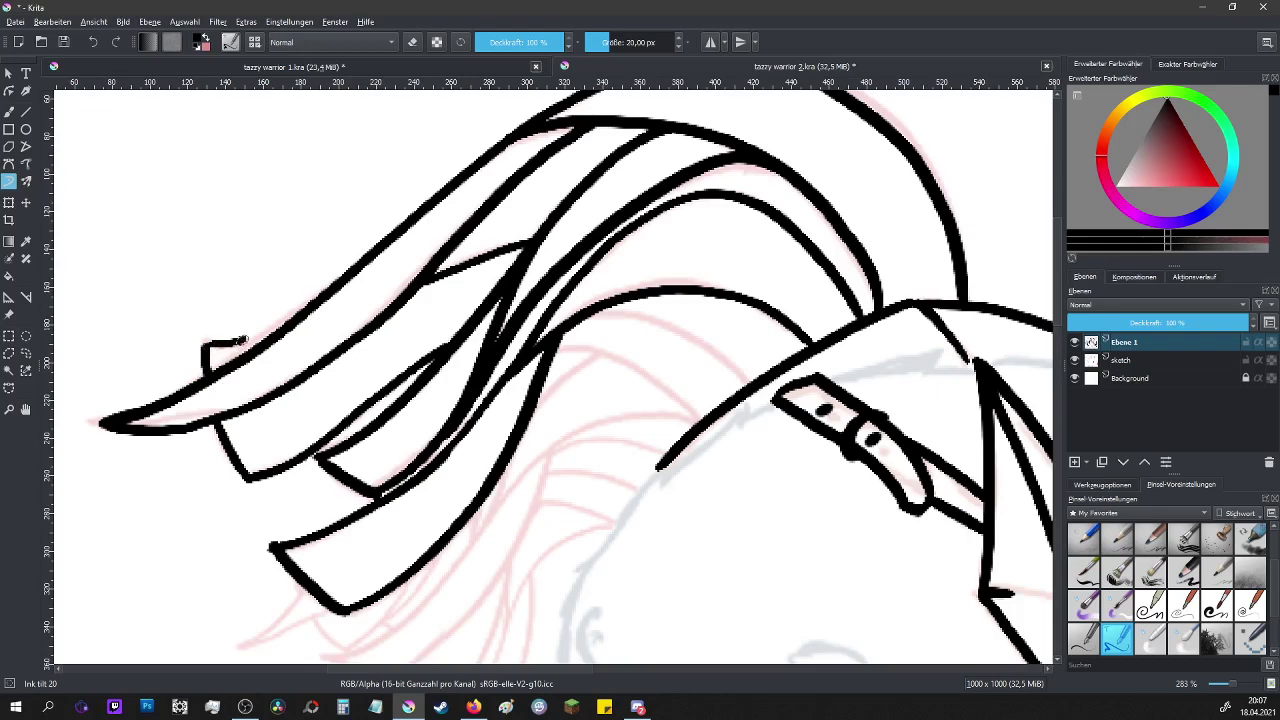
- Ink the shorter crest strands below the broad strand, curving out from the headpiece's left edge
{"action": "scroll", "coordinate": [314, 294], "scroll_direction": "down", "scroll_amount": 2}
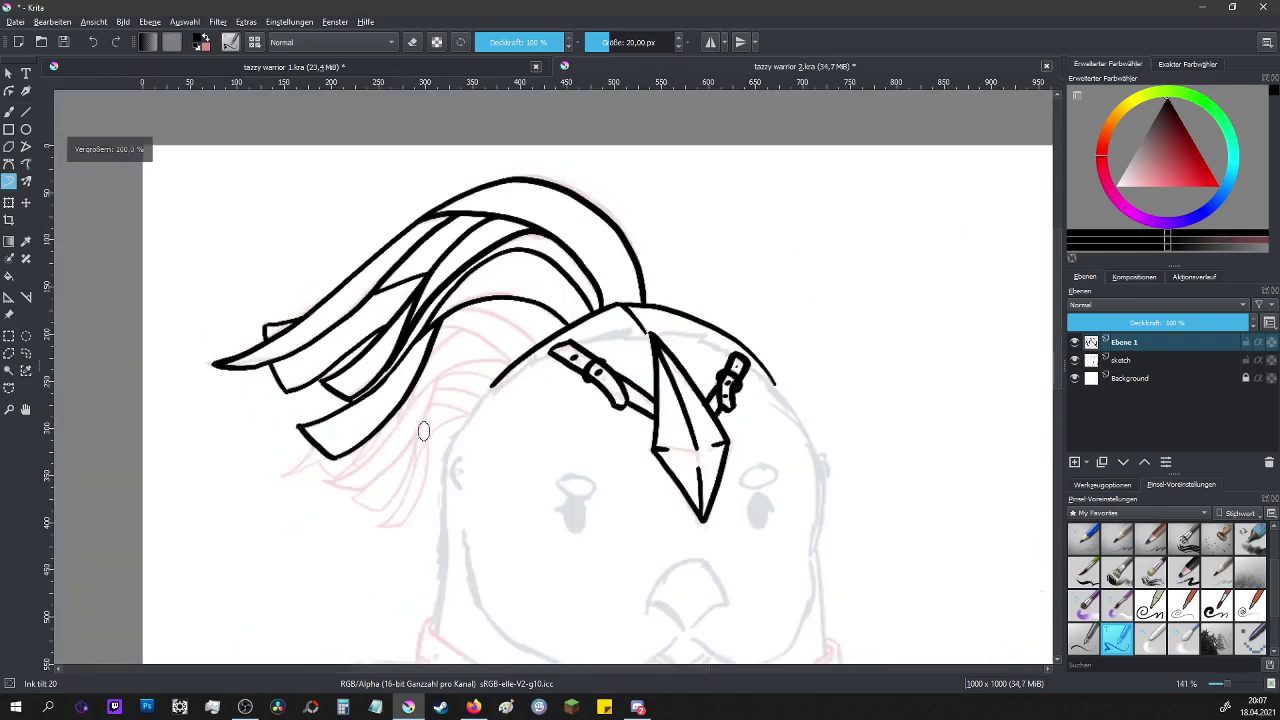
{"action": "scroll", "coordinate": [423, 430], "scroll_direction": "up", "scroll_amount": 2}
{"action": "mouse_move", "coordinate": [655, 258]}
{"action": "left_mouse_down"}
{"action": "mouse_move", "coordinate": [609, 218]}
{"action": "mouse_move", "coordinate": [497, 182]}
{"action": "left_mouse_up"}
{"action": "mouse_move", "coordinate": [600, 296]}
{"action": "left_mouse_down"}
{"action": "mouse_move", "coordinate": [506, 228]}
{"action": "mouse_move", "coordinate": [442, 216]}
{"action": "left_mouse_up"}
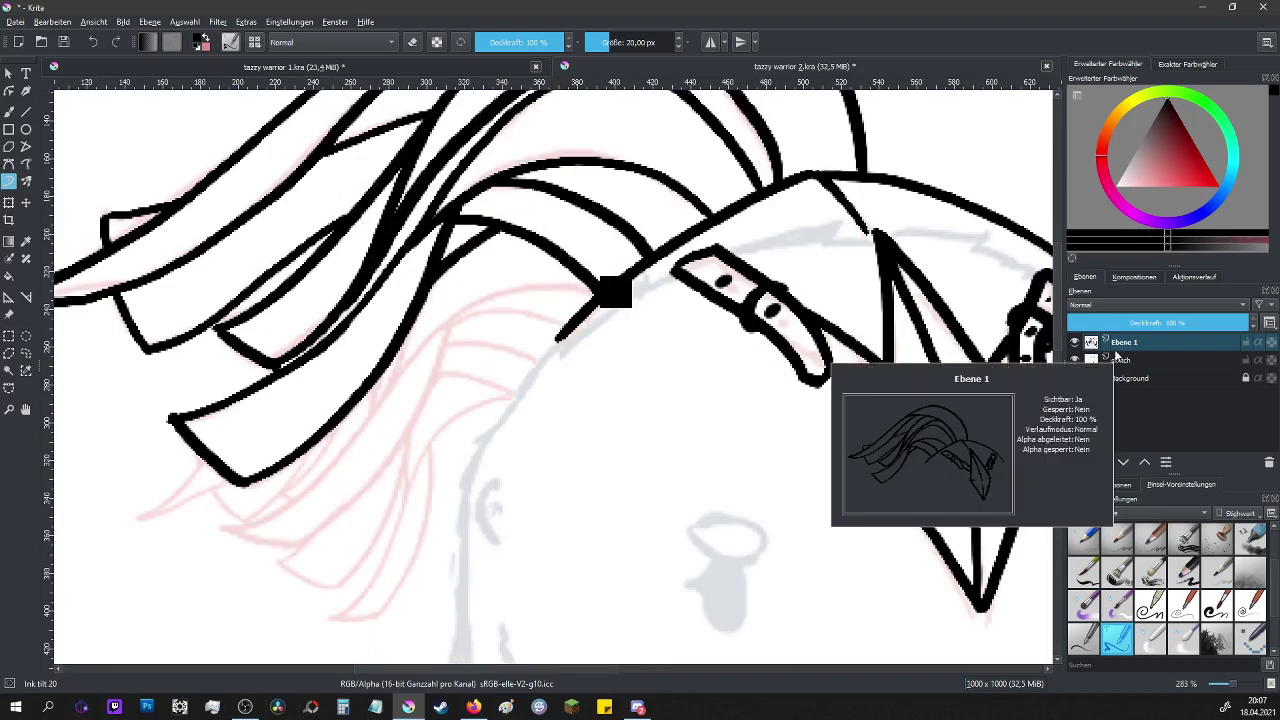
- Select the sketch layer and restore its opacity to 100 %
{"action": "left_click", "coordinate": [1122, 360]}
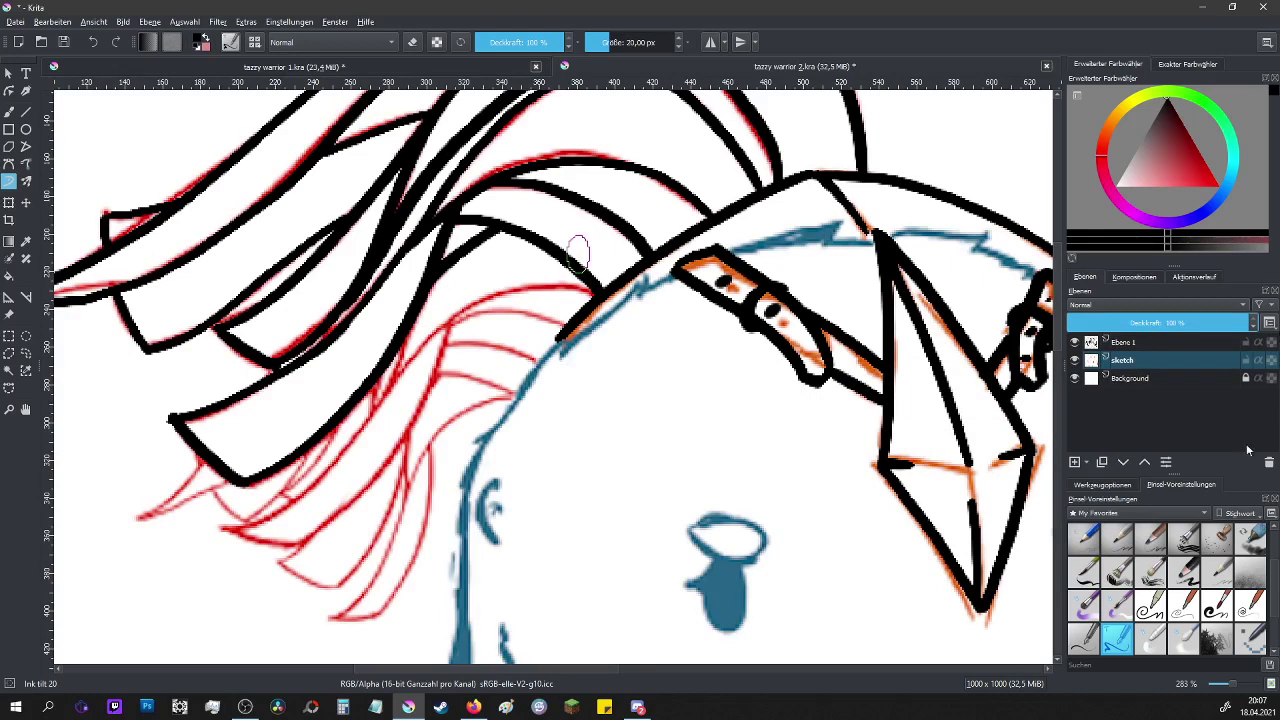
- Lower the sketch layer's opacity to 23 %
{"action": "scroll", "coordinate": [594, 423], "scroll_direction": "down", "scroll_amount": 5}
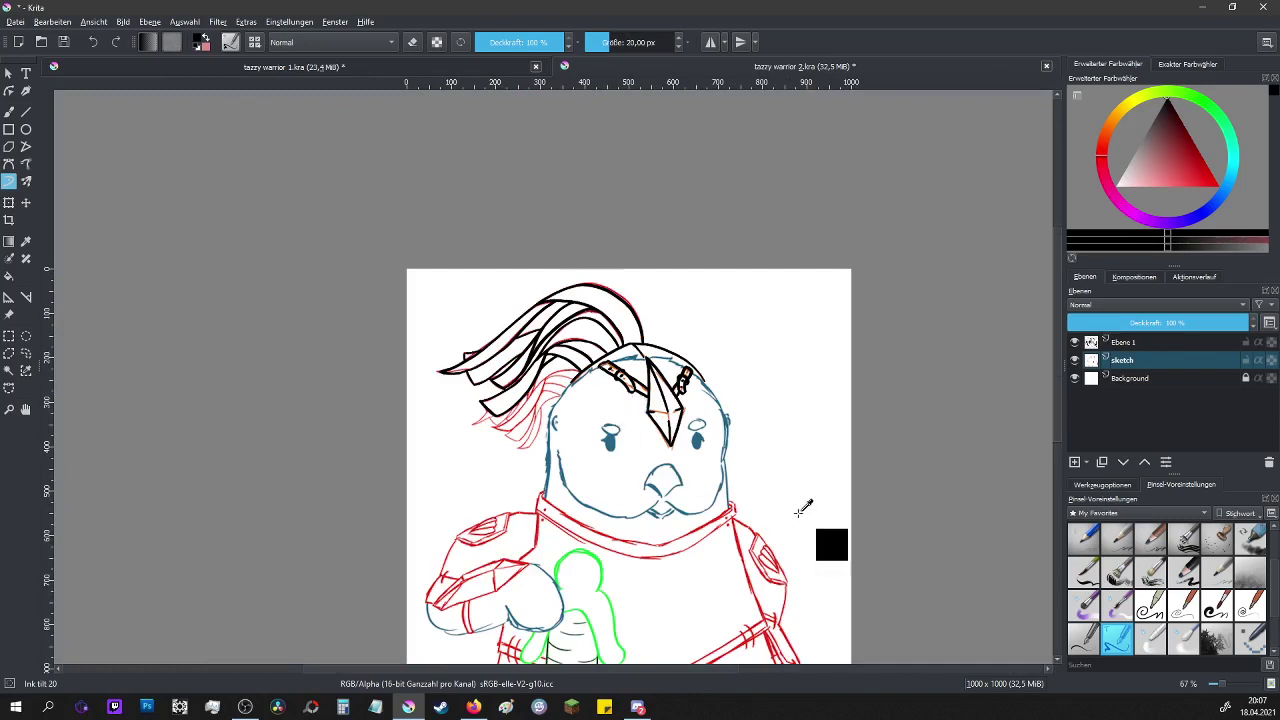
{"action": "left_click", "coordinate": [1107, 322]}
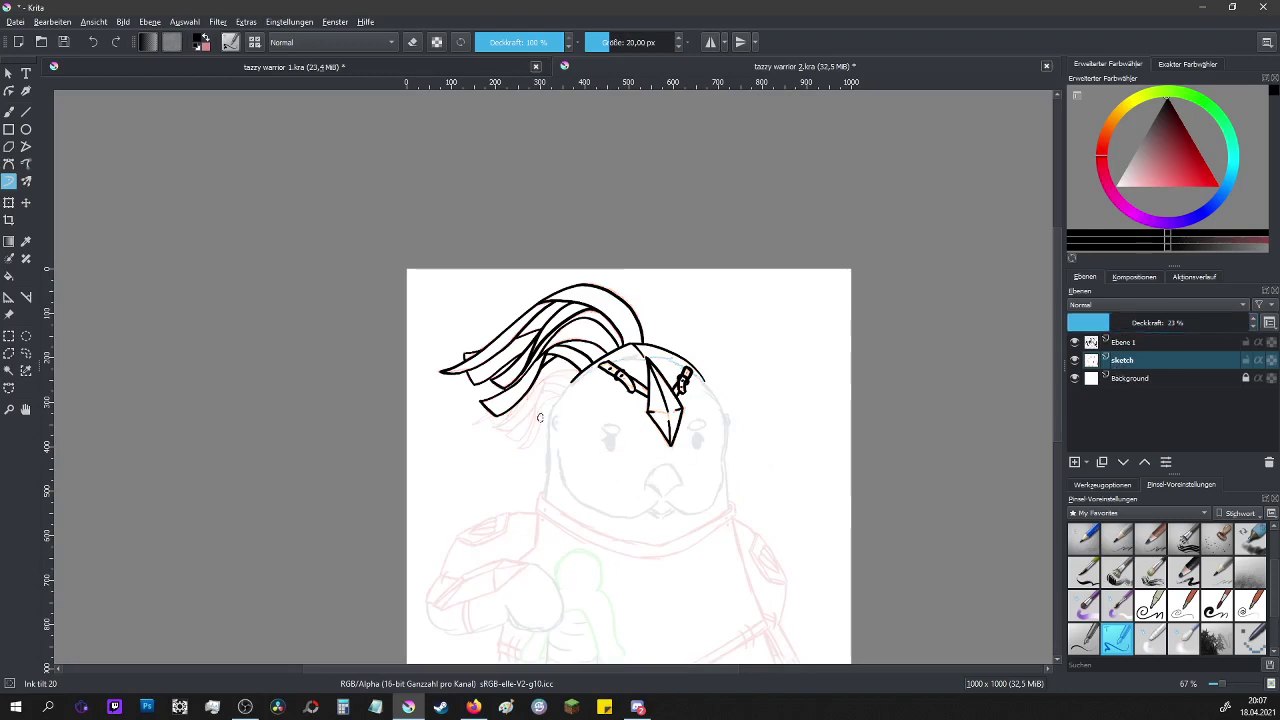
{"action": "scroll", "coordinate": [505, 395], "scroll_direction": "up", "scroll_amount": 5}
{"action": "mouse_move", "coordinate": [800, 140]}
{"action": "left_mouse_down"}
{"action": "mouse_move", "coordinate": [645, 187]}
{"action": "mouse_move", "coordinate": [561, 262]}
{"action": "mouse_move", "coordinate": [430, 436]}
{"action": "mouse_move", "coordinate": [345, 468]}
{"action": "left_mouse_up"}
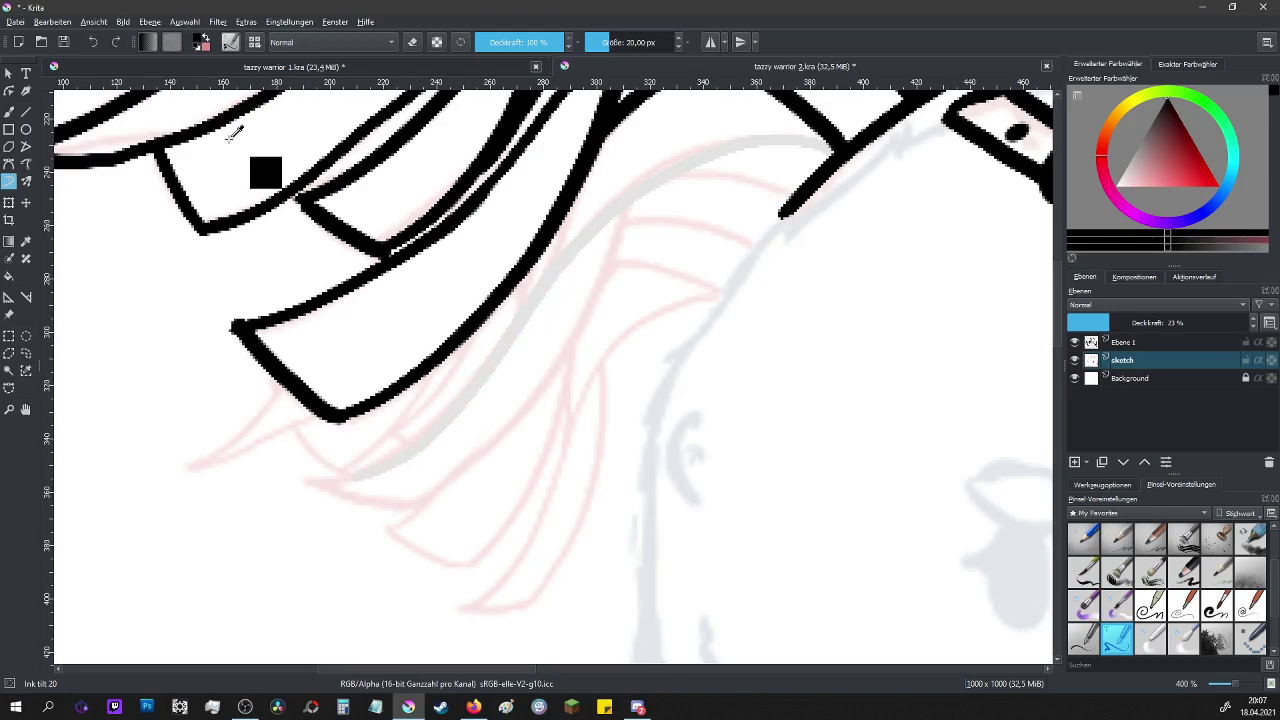
{"action": "key", "text": "ctrl+z"}
- On layer Ebene 1, ink the next crest strand curving down from the headpiece, with the blunt strand ends tucked beneath the broad strand
{"action": "left_click", "coordinate": [1133, 342]}
{"action": "mouse_move", "coordinate": [848, 152]}
{"action": "left_mouse_down"}
{"action": "mouse_move", "coordinate": [683, 154]}
{"action": "mouse_move", "coordinate": [554, 268]}
{"action": "mouse_move", "coordinate": [486, 372]}
{"action": "mouse_move", "coordinate": [342, 478]}
{"action": "left_mouse_up"}
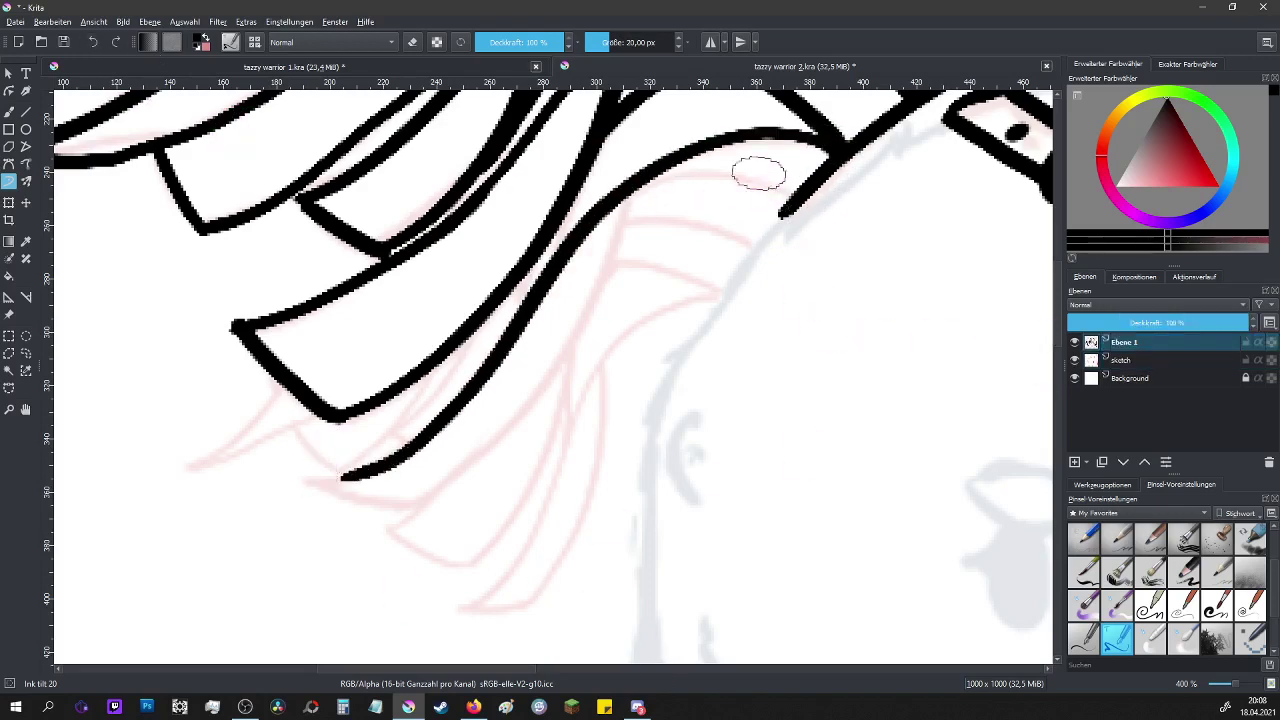
{"action": "mouse_move", "coordinate": [631, 186]}
{"action": "left_mouse_down"}
{"action": "mouse_move", "coordinate": [570, 351]}
{"action": "mouse_move", "coordinate": [501, 438]}
{"action": "mouse_move", "coordinate": [425, 497]}
{"action": "mouse_move", "coordinate": [387, 506]}
{"action": "mouse_move", "coordinate": [320, 484]}
{"action": "left_mouse_up"}
{"action": "mouse_move", "coordinate": [494, 312]}
{"action": "left_mouse_down"}
{"action": "mouse_move", "coordinate": [390, 432]}
{"action": "mouse_move", "coordinate": [338, 464]}
{"action": "mouse_move", "coordinate": [296, 428]}
{"action": "mouse_move", "coordinate": [252, 434]}
{"action": "mouse_move", "coordinate": [262, 396]}
{"action": "mouse_move", "coordinate": [300, 409]}
{"action": "mouse_move", "coordinate": [345, 460]}
{"action": "left_mouse_up"}
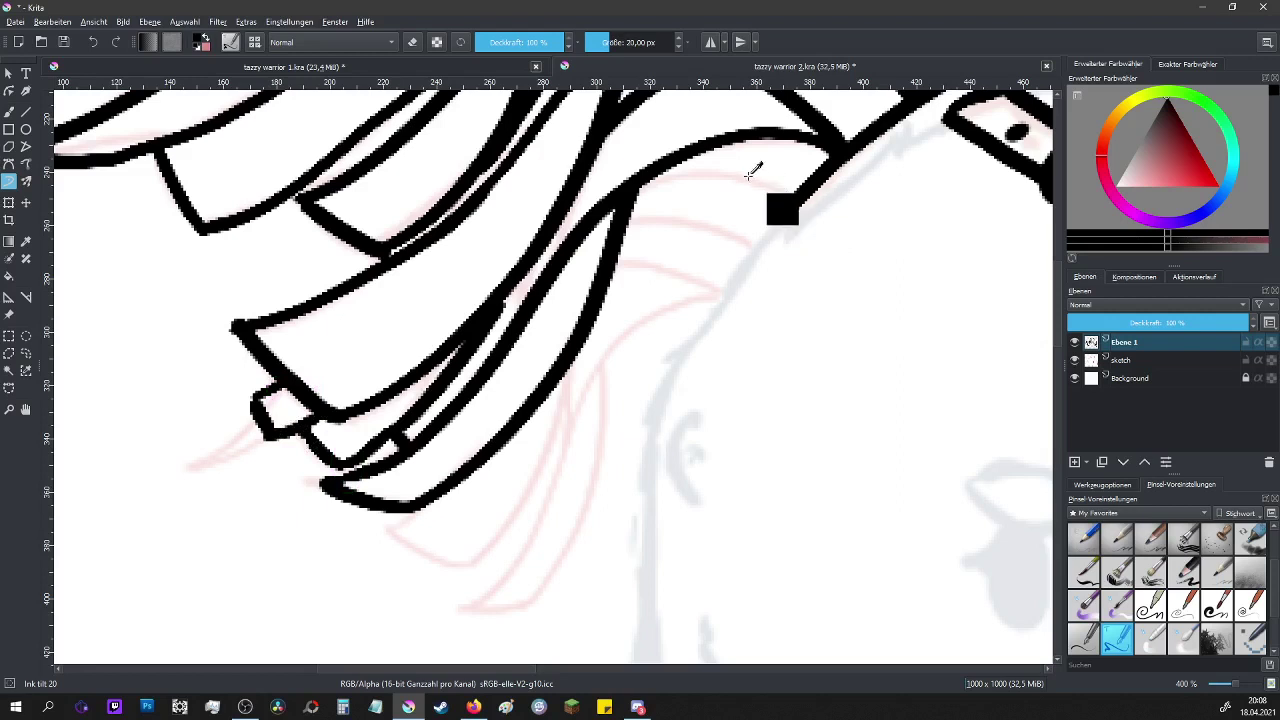
- Ink the short arcs running from the headpiece edge to the strand, and the long curve of the lowest strand down to its tip
{"action": "mouse_move", "coordinate": [785, 212]}
{"action": "left_mouse_down"}
{"action": "mouse_move", "coordinate": [691, 178]}
{"action": "mouse_move", "coordinate": [620, 200]}
{"action": "left_mouse_up"}
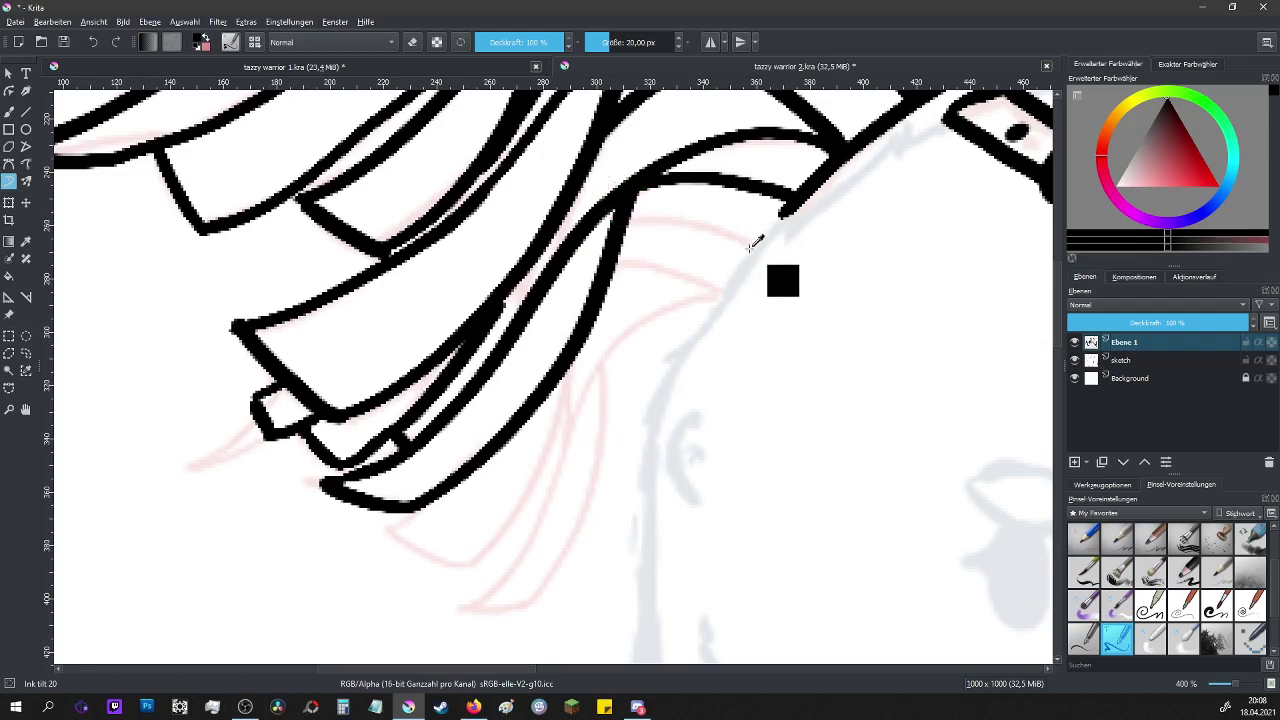
{"action": "left_click_drag", "start_coordinate": [756, 244], "coordinate": [620, 222]}
{"action": "mouse_move", "coordinate": [727, 294]}
{"action": "left_mouse_down"}
{"action": "mouse_move", "coordinate": [640, 263]}
{"action": "mouse_move", "coordinate": [592, 272]}
{"action": "mouse_move", "coordinate": [612, 345]}
{"action": "mouse_move", "coordinate": [483, 622]}
{"action": "left_mouse_up"}
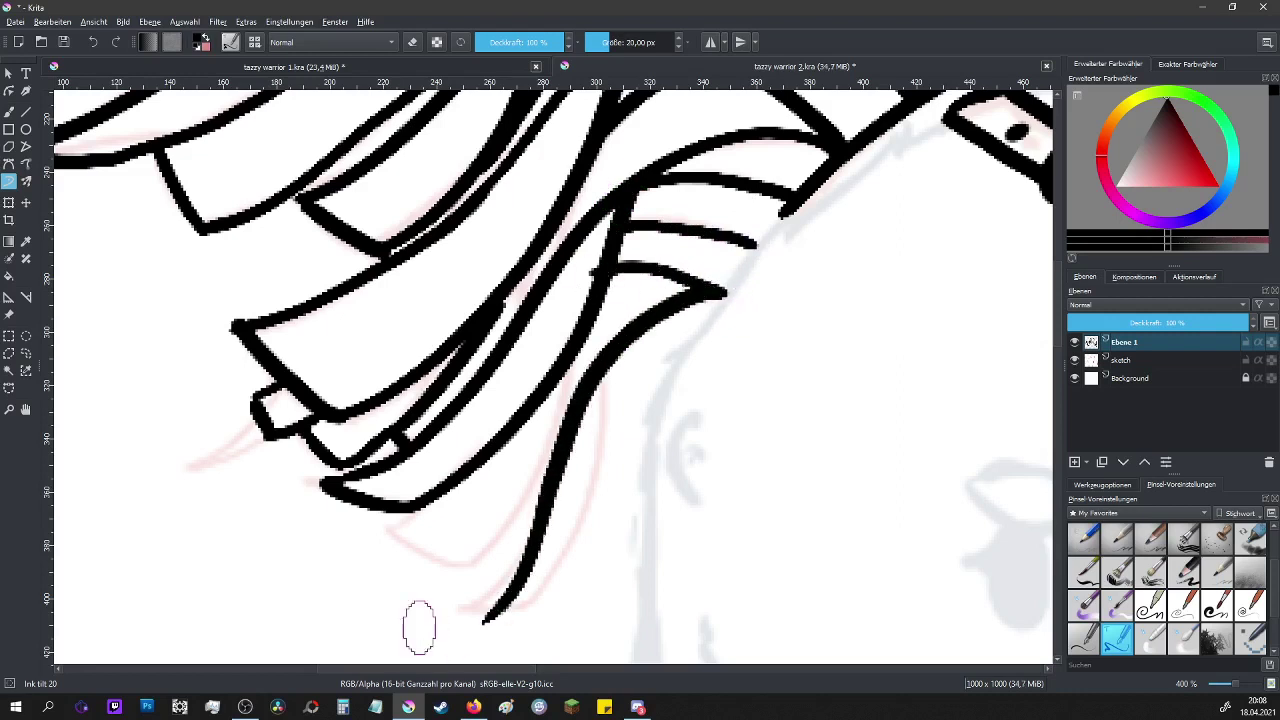
- Complete the lowest pointed strand with its outer curve and ink the blunt-ended strand beside it
{"action": "mouse_move", "coordinate": [606, 268]}
{"action": "left_mouse_down"}
{"action": "mouse_move", "coordinate": [584, 355]}
{"action": "mouse_move", "coordinate": [594, 486]}
{"action": "mouse_move", "coordinate": [564, 555]}
{"action": "mouse_move", "coordinate": [487, 618]}
{"action": "left_mouse_up"}
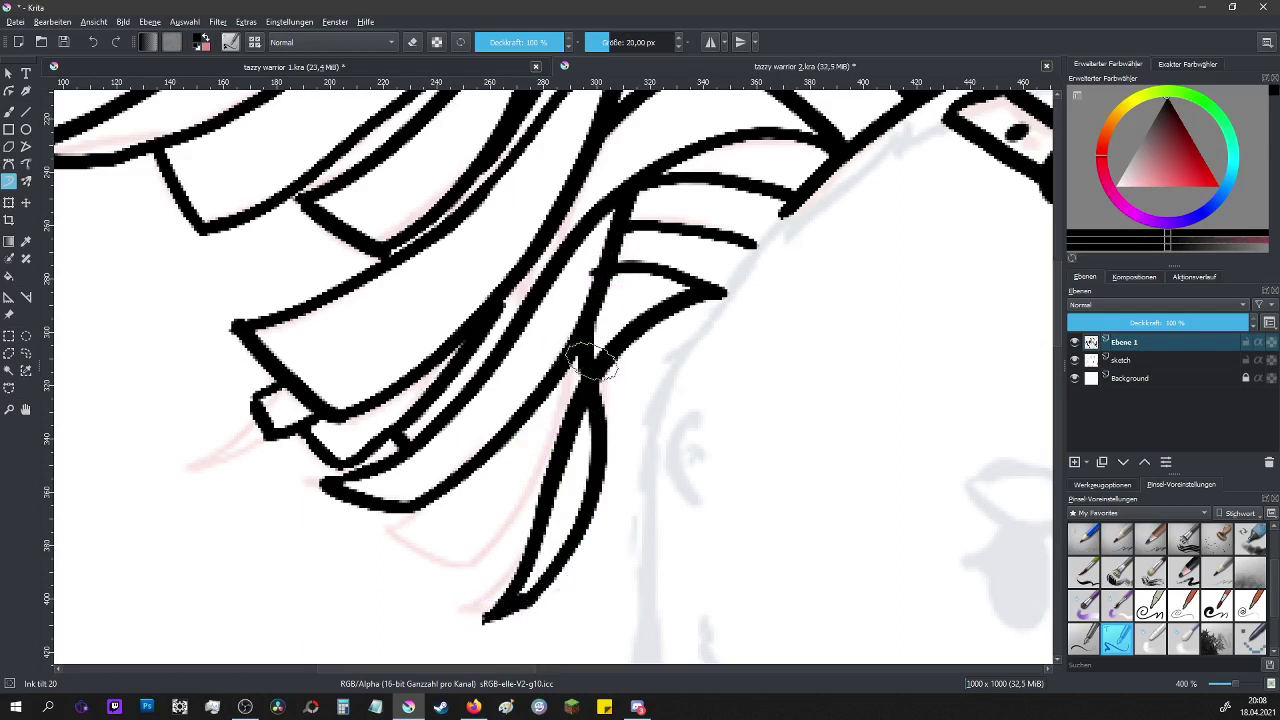
{"action": "mouse_move", "coordinate": [605, 342]}
{"action": "left_mouse_down"}
{"action": "mouse_move", "coordinate": [503, 526]}
{"action": "mouse_move", "coordinate": [450, 572]}
{"action": "left_mouse_up"}
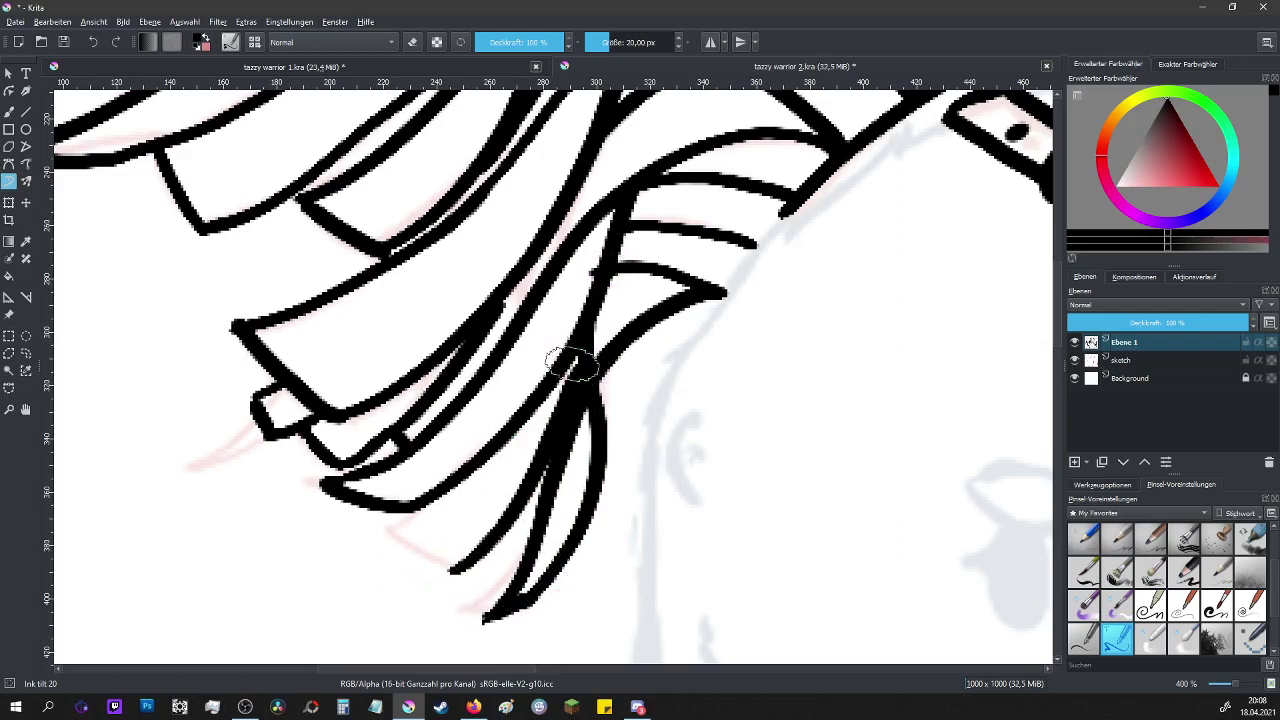
{"action": "mouse_move", "coordinate": [415, 508]}
{"action": "left_mouse_down"}
{"action": "mouse_move", "coordinate": [382, 531]}
{"action": "mouse_move", "coordinate": [468, 568]}
{"action": "left_mouse_up"}
{"action": "key", "text": "e"}
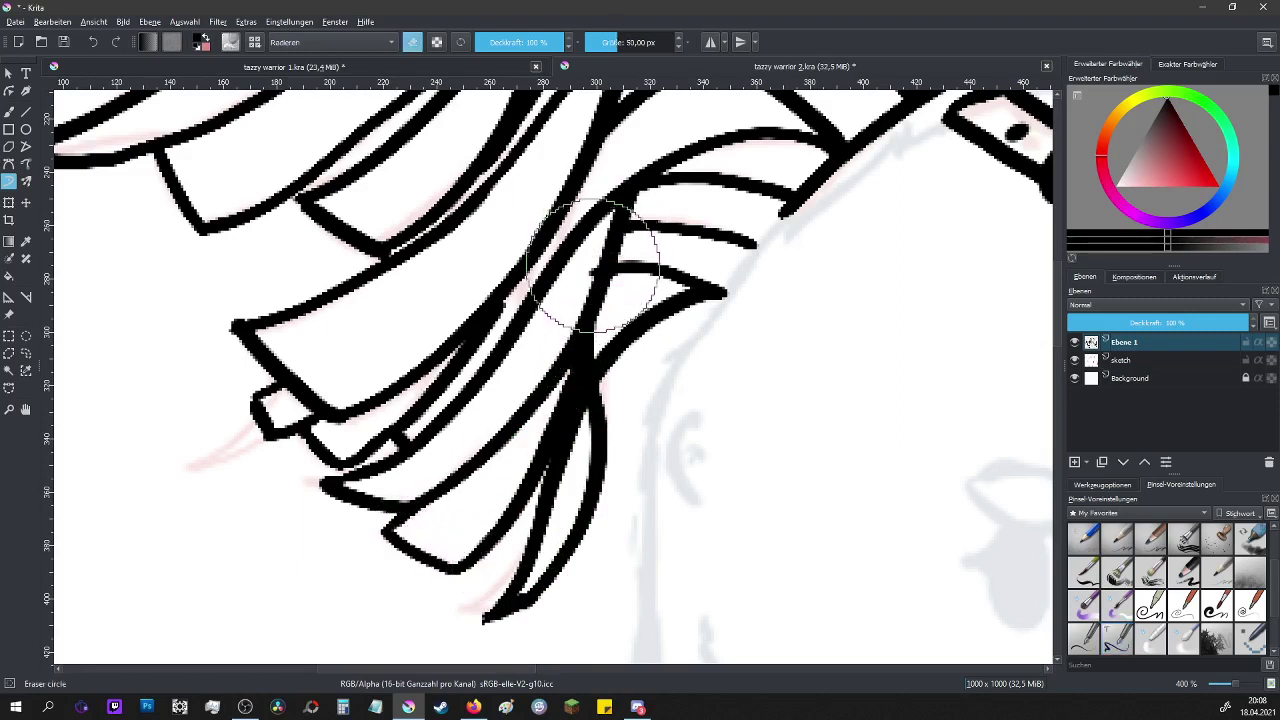
{"action": "scroll", "coordinate": [583, 237], "scroll_direction": "down", "scroll_amount": 5}
{"action": "scroll", "coordinate": [695, 370], "scroll_direction": "up", "scroll_amount": 2}
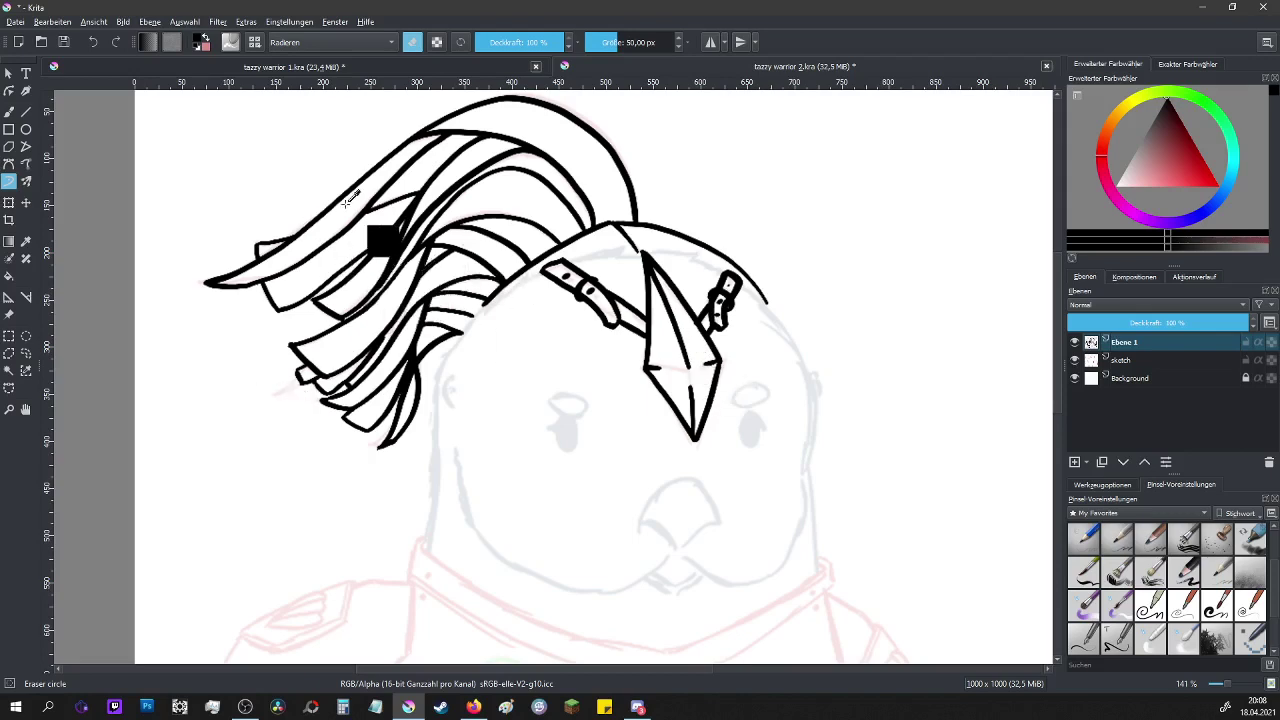
{"action": "scroll", "coordinate": [370, 340], "scroll_direction": "up", "scroll_amount": 5}
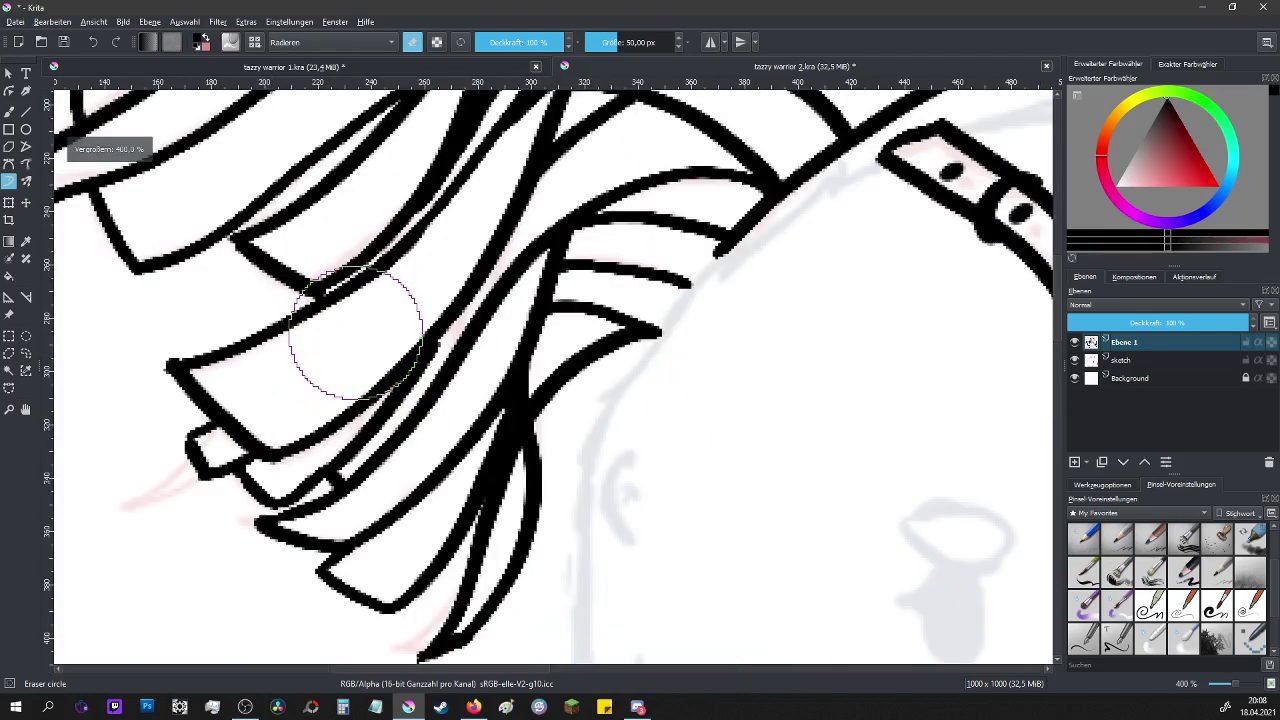
{"action": "key", "text": "slash"}
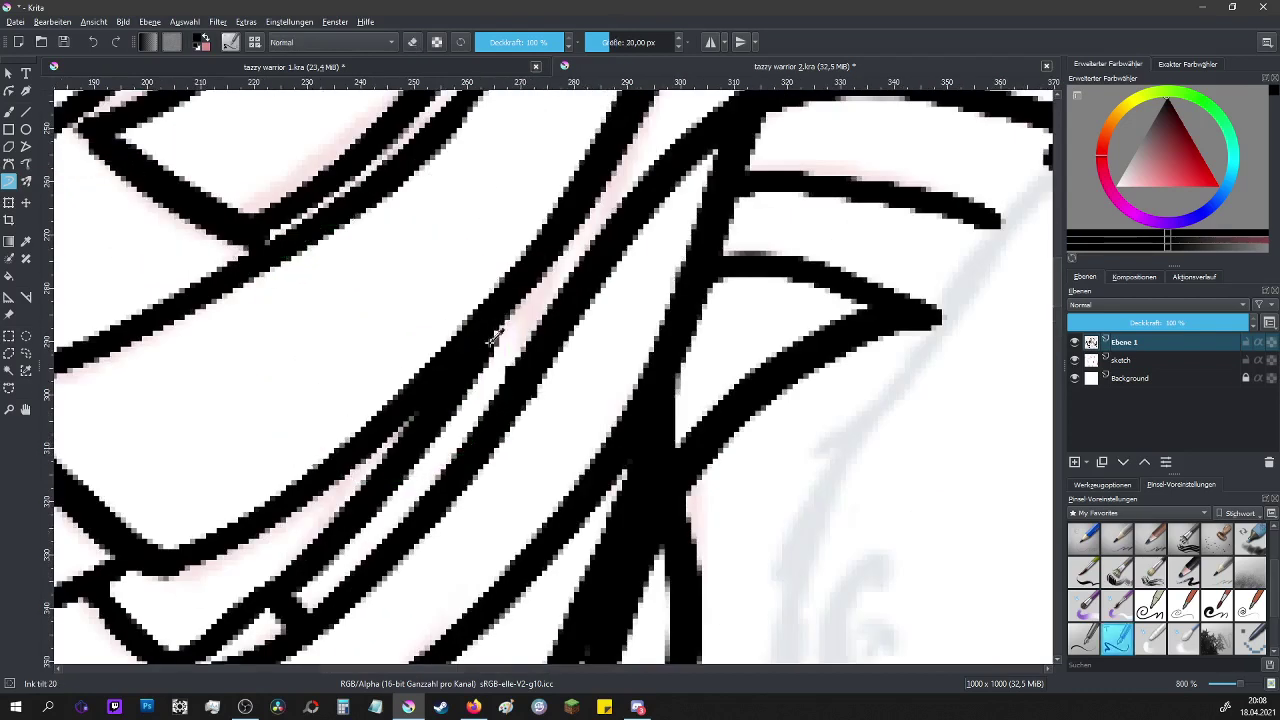
{"action": "left_click", "coordinate": [26, 336]}
{"action": "left_click_drag", "start_coordinate": [403, 261], "coordinate": [600, 436]}
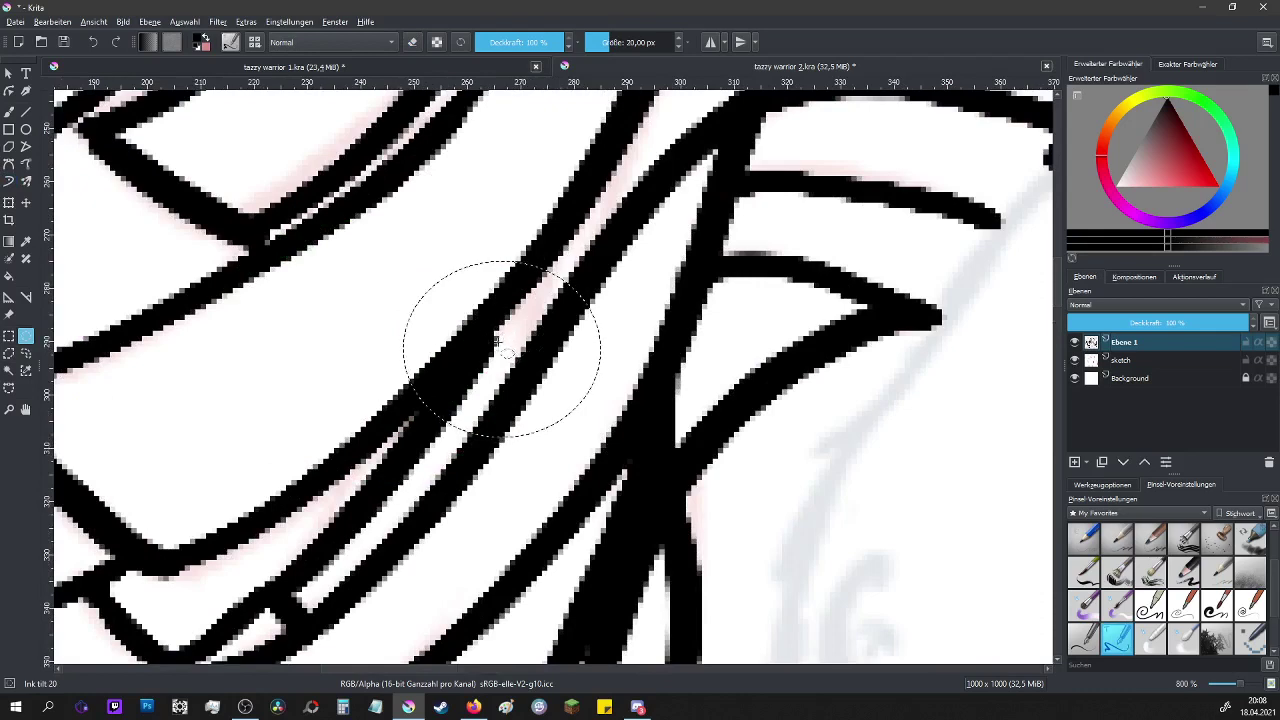
{"action": "left_click", "coordinate": [92, 42]}
- Switch to freehand drawing with the Ink circle 10 brush and touch up the strand line beside the short arcs
{"action": "left_click", "coordinate": [1090, 640]}
{"action": "left_click", "coordinate": [9, 111]}
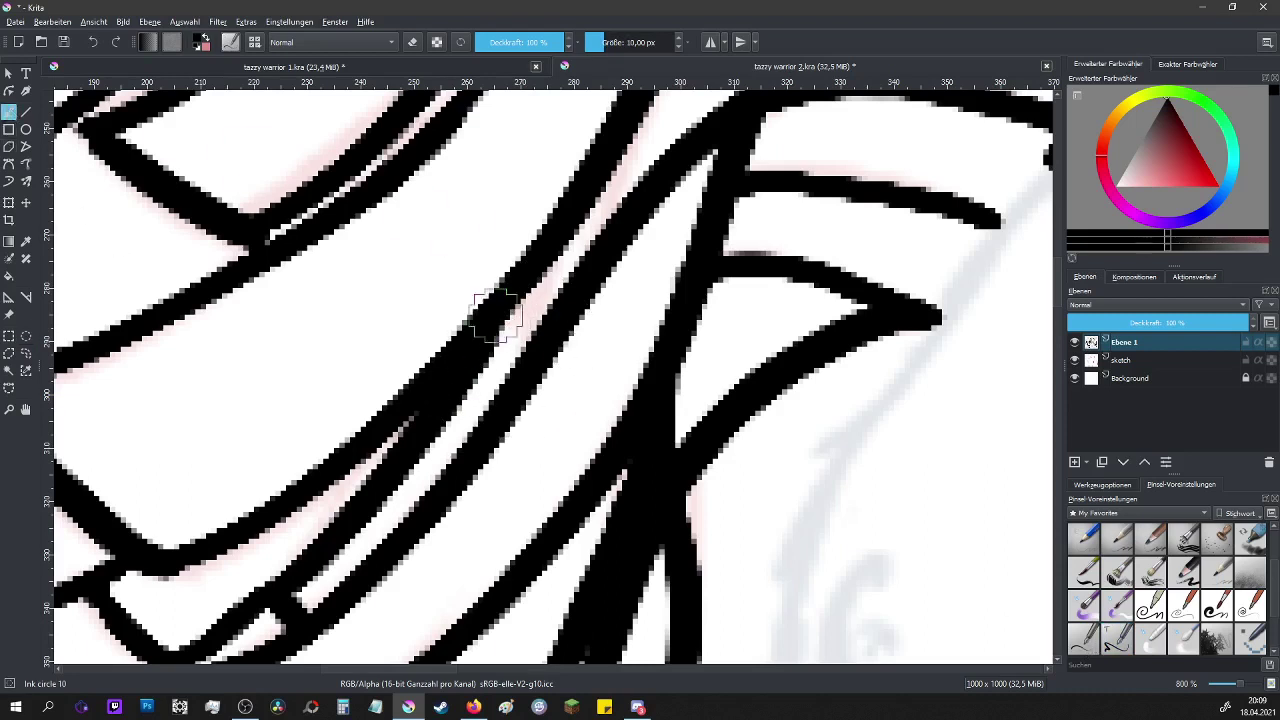
{"action": "left_click_drag", "start_coordinate": [754, 120], "coordinate": [724, 212]}
{"action": "scroll", "coordinate": [500, 425], "scroll_direction": "down", "scroll_amount": 2}
{"action": "scroll", "coordinate": [500, 425], "scroll_direction": "down", "scroll_amount": 4}
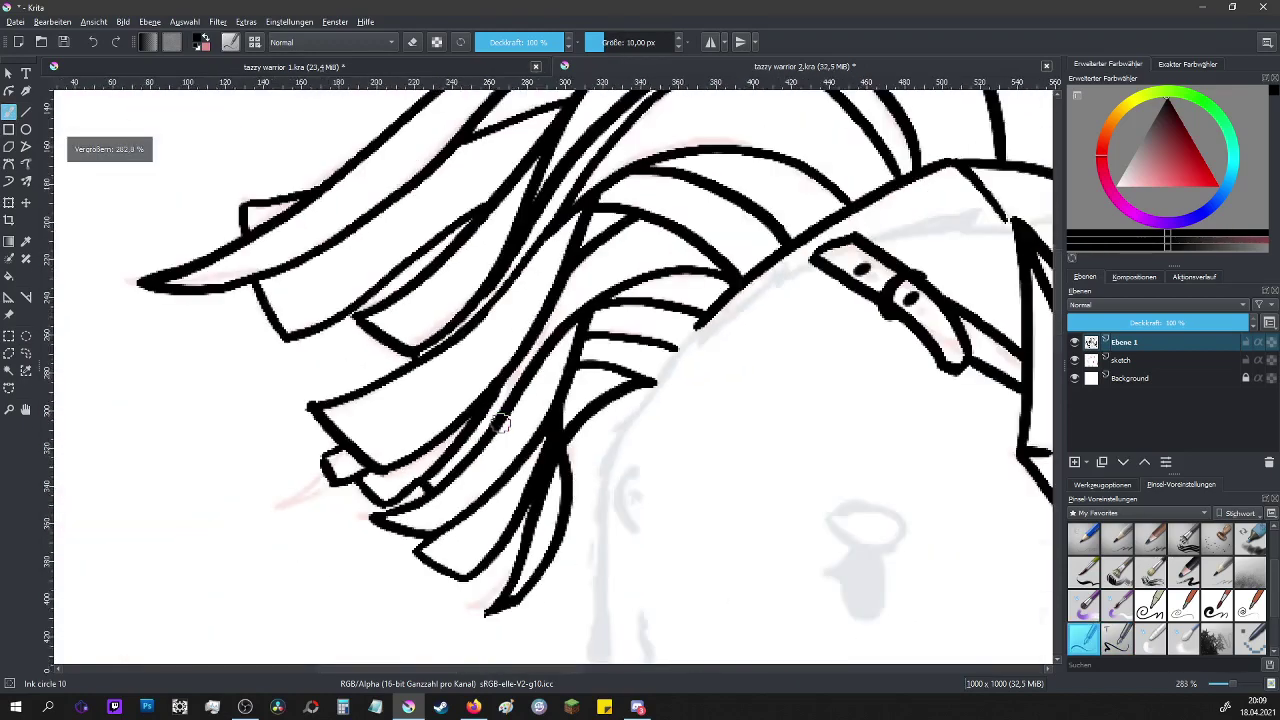
- Trim the lower edge line of the middle blunt-ended strand with Eraser Small and redraw it cleanly with the Ink circle 10 brush
{"action": "scroll", "coordinate": [490, 332], "scroll_direction": "up", "scroll_amount": 5}
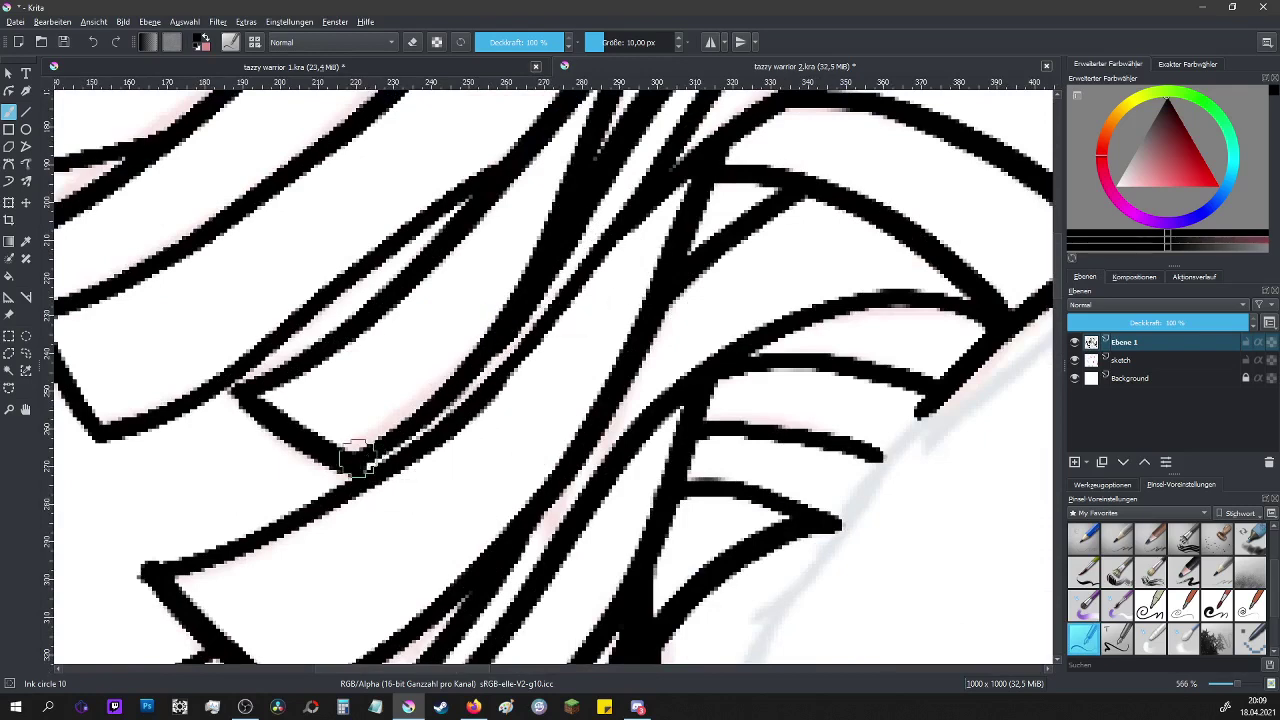
{"action": "key", "text": "e"}
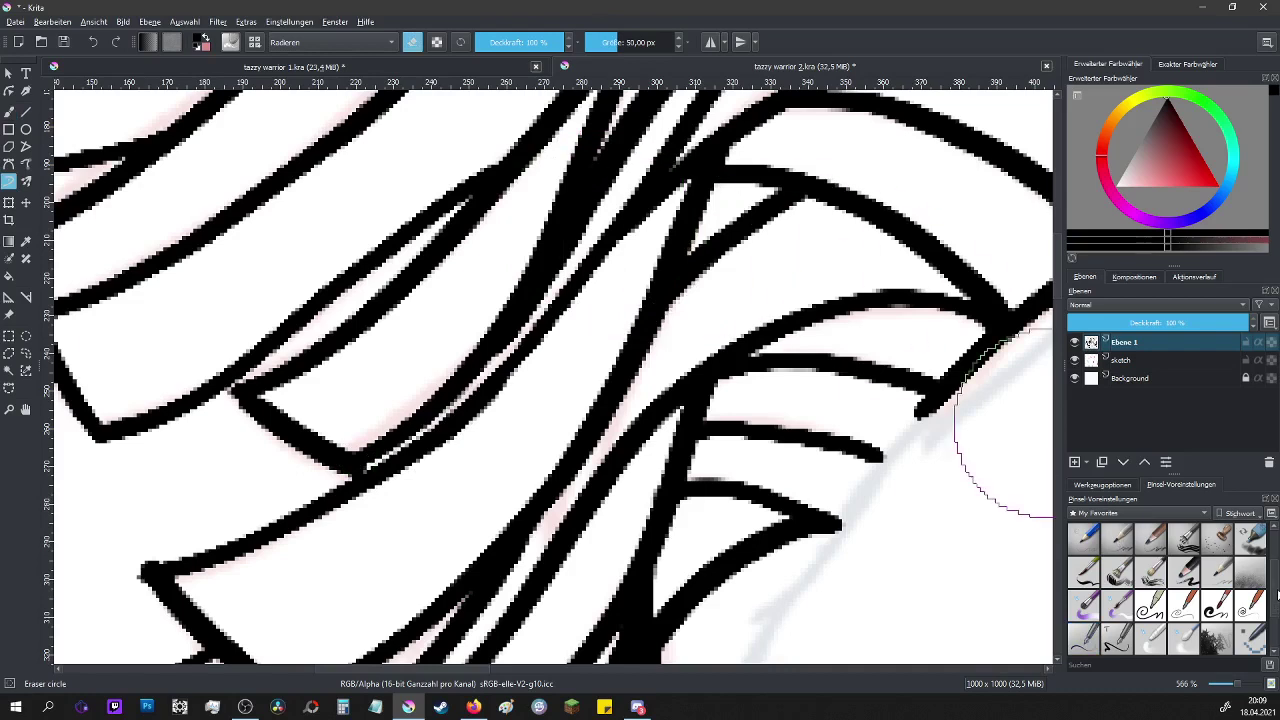
{"action": "scroll", "coordinate": [1150, 580], "scroll_direction": "up", "scroll_amount": 3}
{"action": "left_click", "coordinate": [1117, 537]}
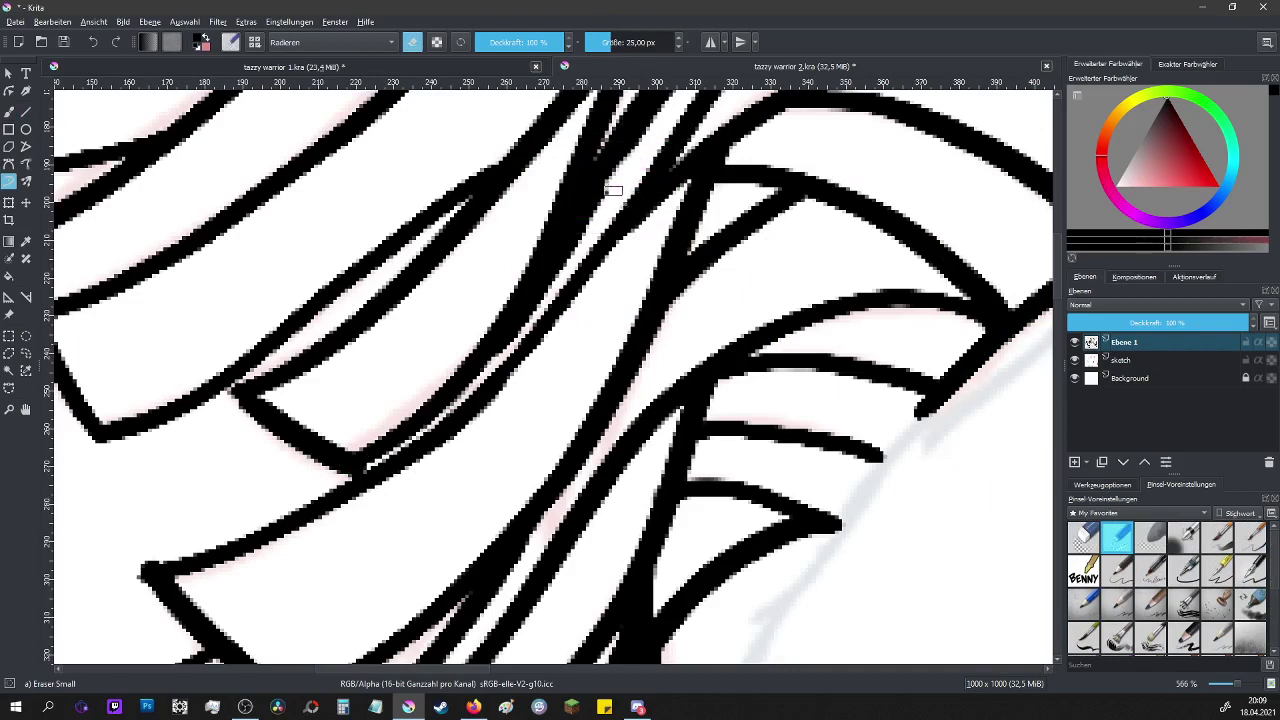
{"action": "mouse_move", "coordinate": [560, 268]}
{"action": "left_mouse_down"}
{"action": "mouse_move", "coordinate": [434, 416]}
{"action": "mouse_move", "coordinate": [373, 462]}
{"action": "mouse_move", "coordinate": [317, 471]}
{"action": "left_mouse_up"}
{"action": "key", "text": "/"}
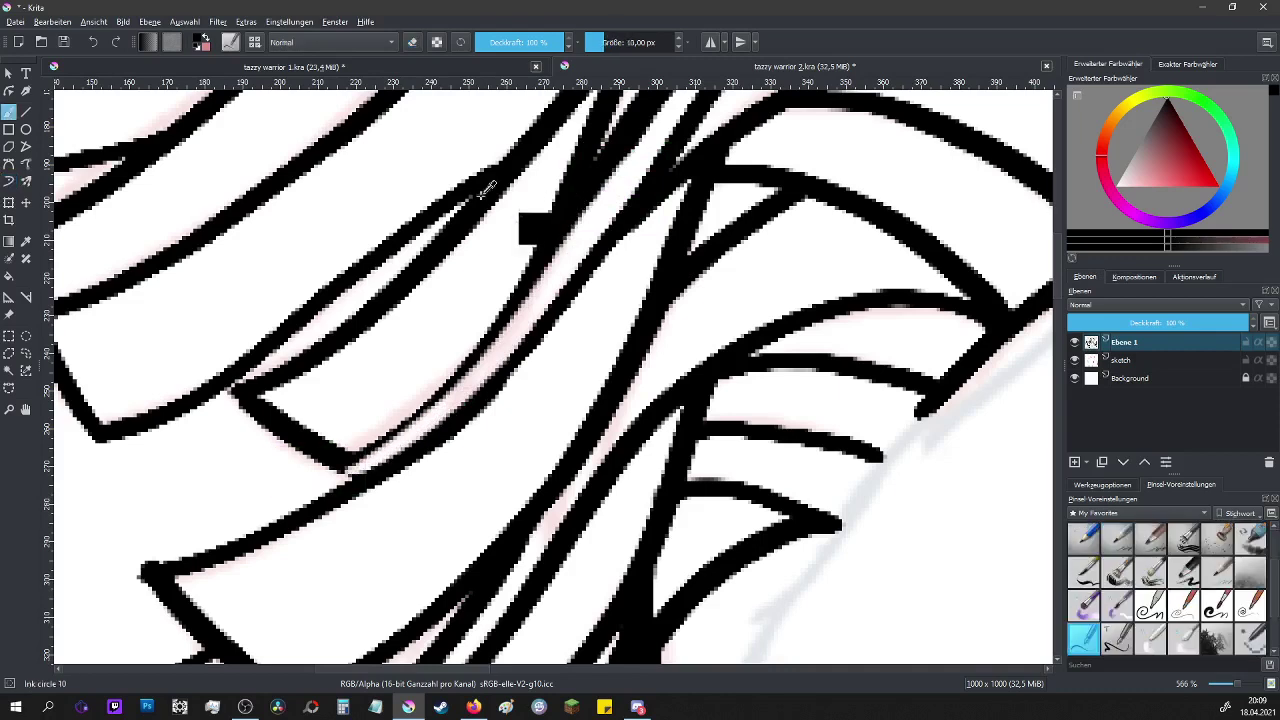
{"action": "mouse_move", "coordinate": [598, 188]}
{"action": "left_mouse_down"}
{"action": "mouse_move", "coordinate": [474, 368]}
{"action": "mouse_move", "coordinate": [345, 472]}
{"action": "left_mouse_up"}
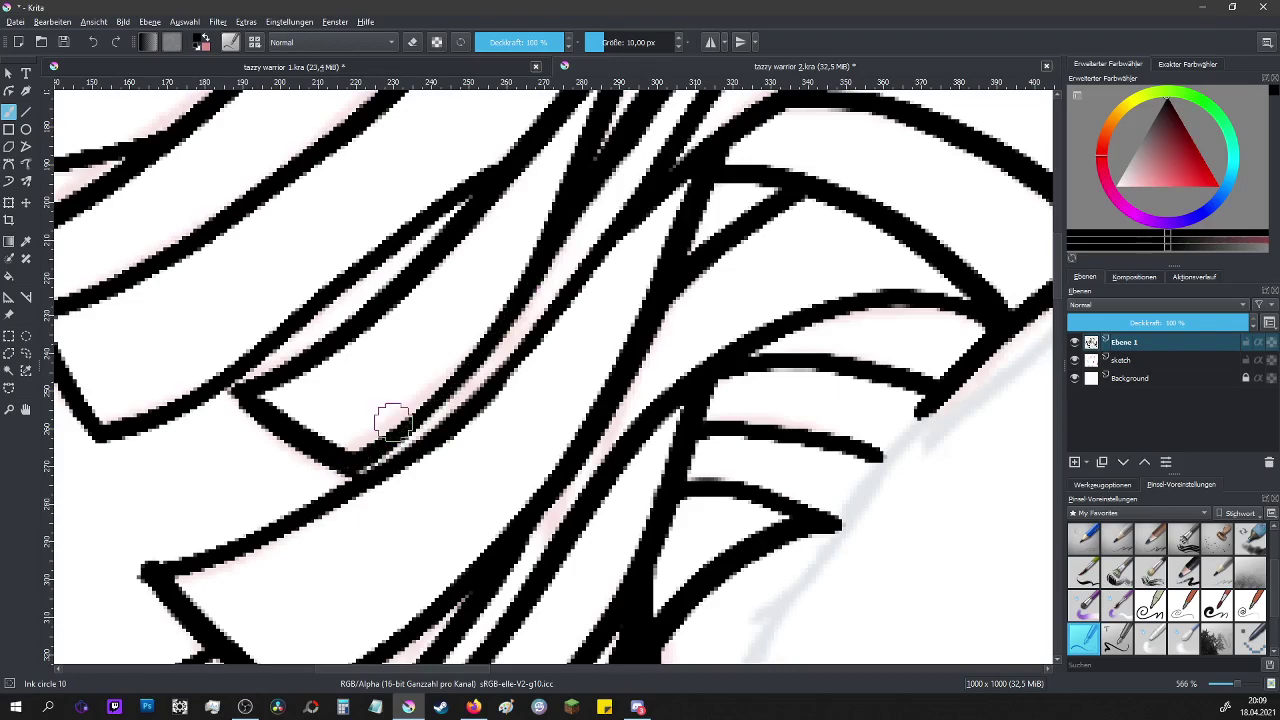
{"action": "key", "text": "1"}
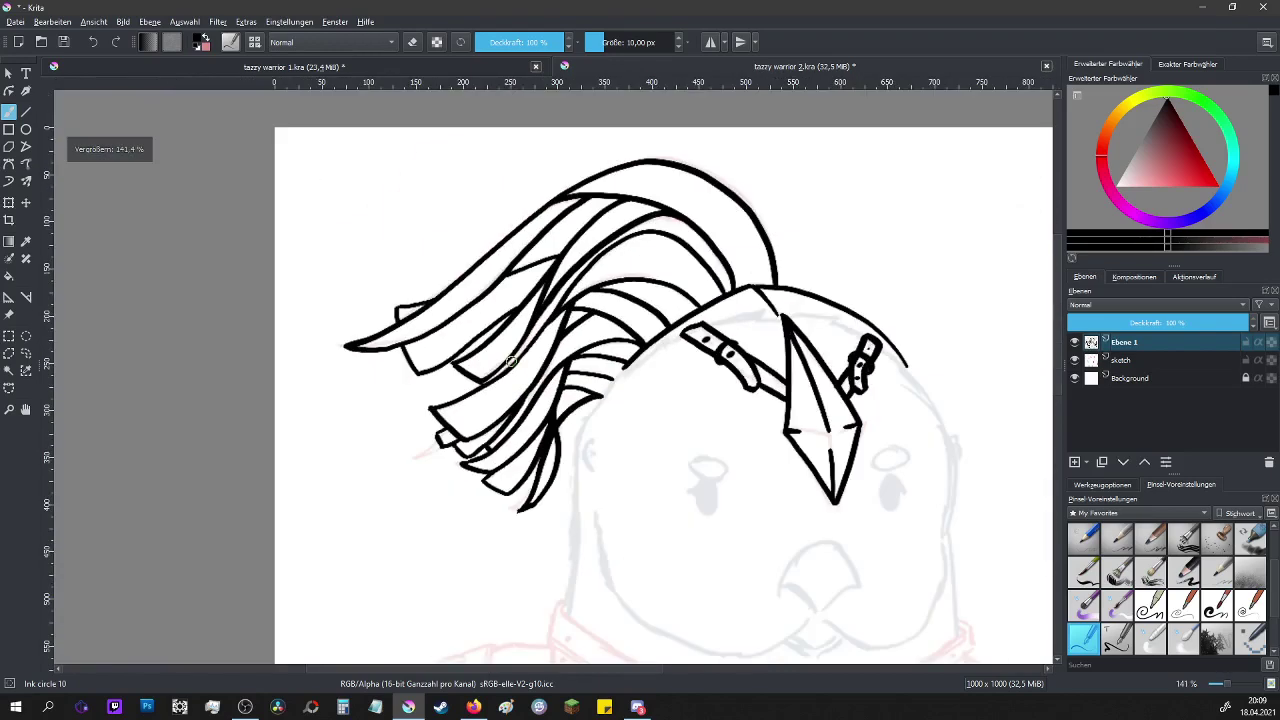
{"action": "scroll", "coordinate": [908, 521], "scroll_direction": "up", "scroll_amount": 1}
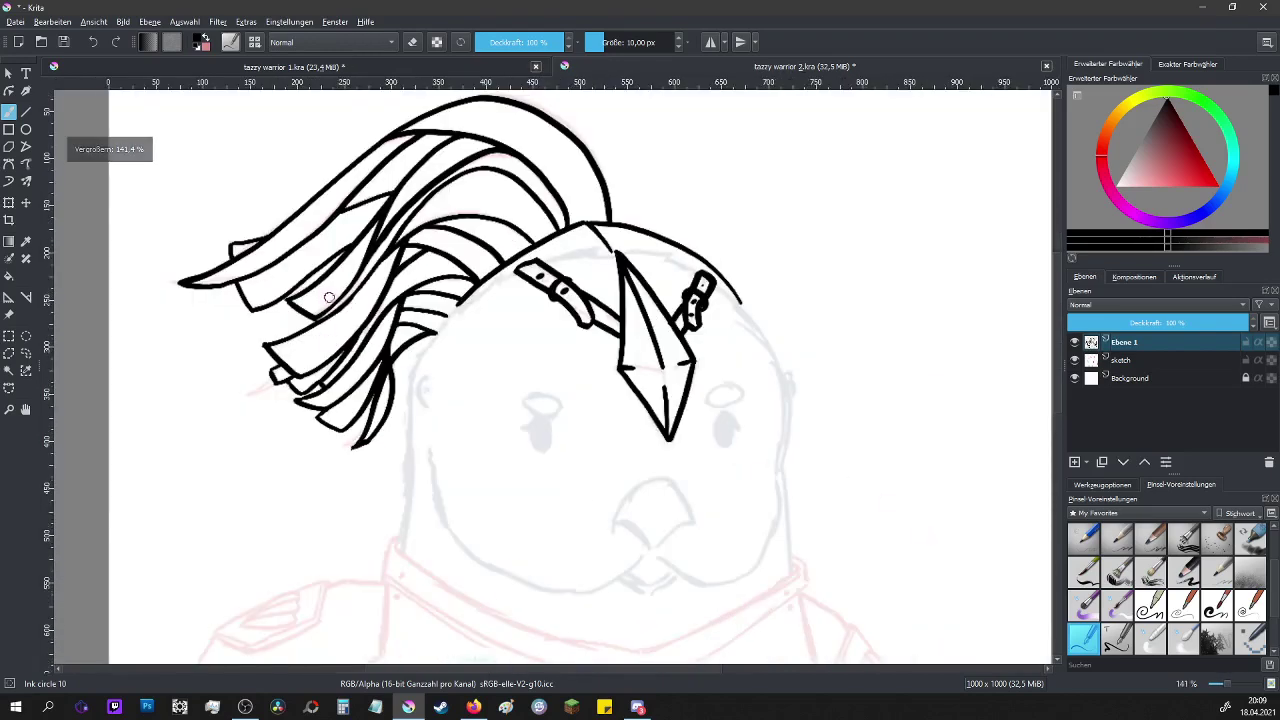
{"action": "scroll", "coordinate": [312, 270], "scroll_direction": "up", "scroll_amount": 4}
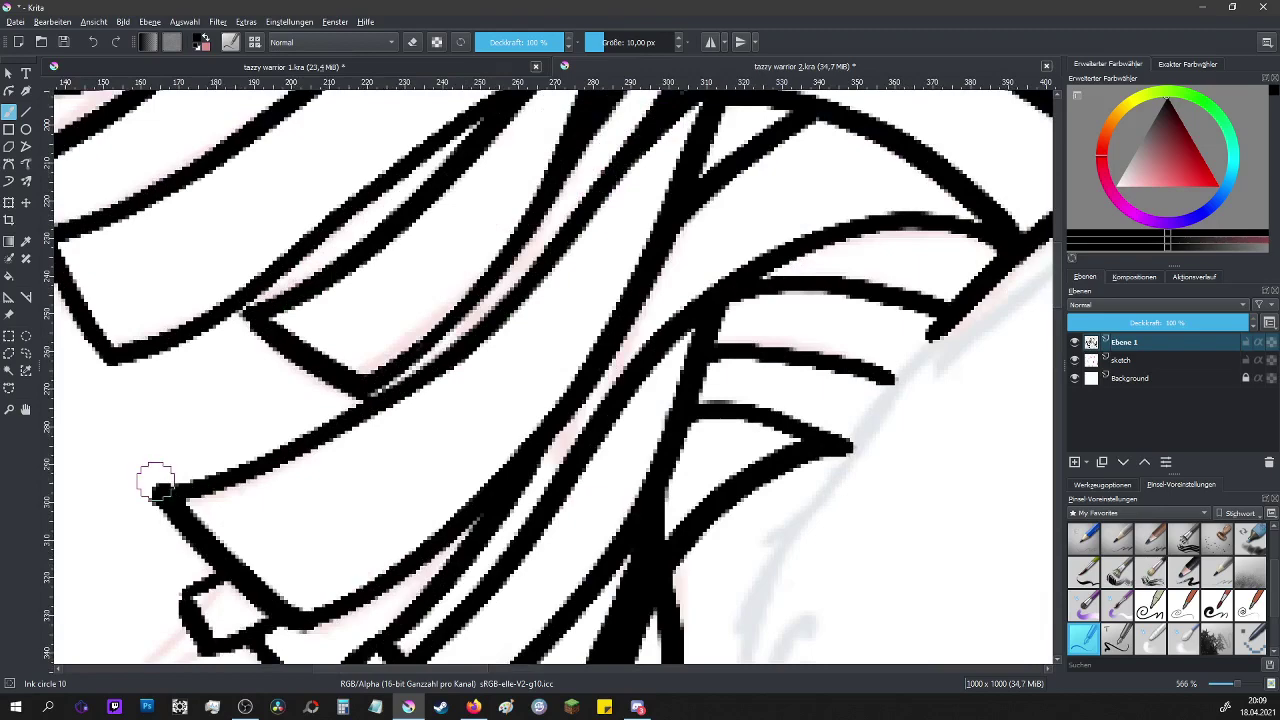
{"action": "scroll", "coordinate": [155, 485], "scroll_direction": "down", "scroll_amount": 5}
{"action": "scroll", "coordinate": [367, 605], "scroll_direction": "up", "scroll_amount": 1}
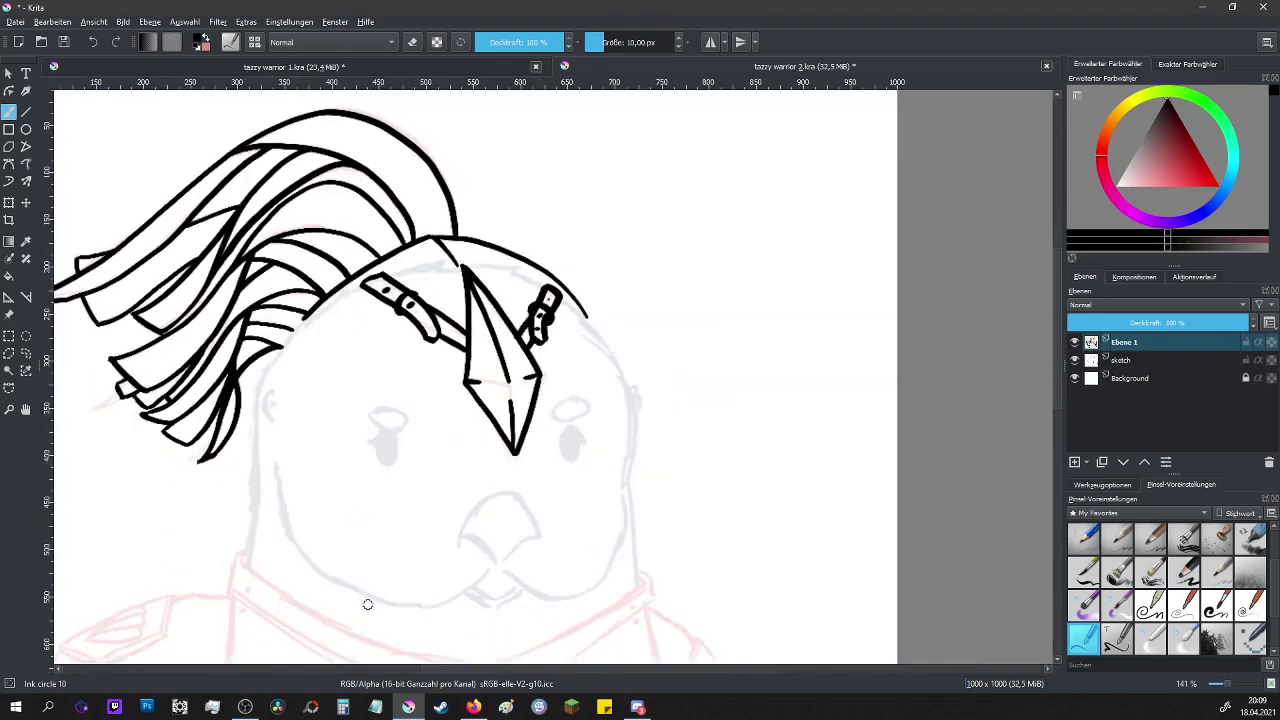
{"action": "key", "text": "ctrl"}
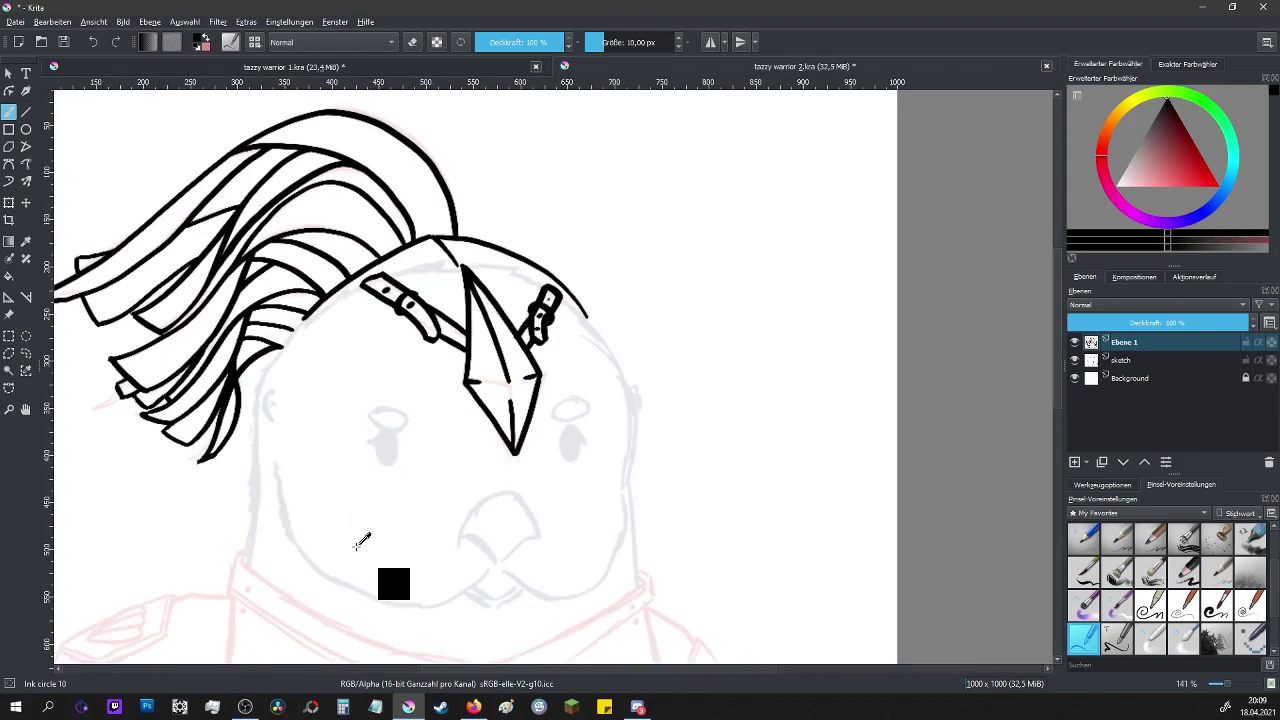
- Add a new layer above the crest line art and ink the beak outline on it with the Ink tilt 20 brush
{"action": "left_click", "coordinate": [1075, 462]}
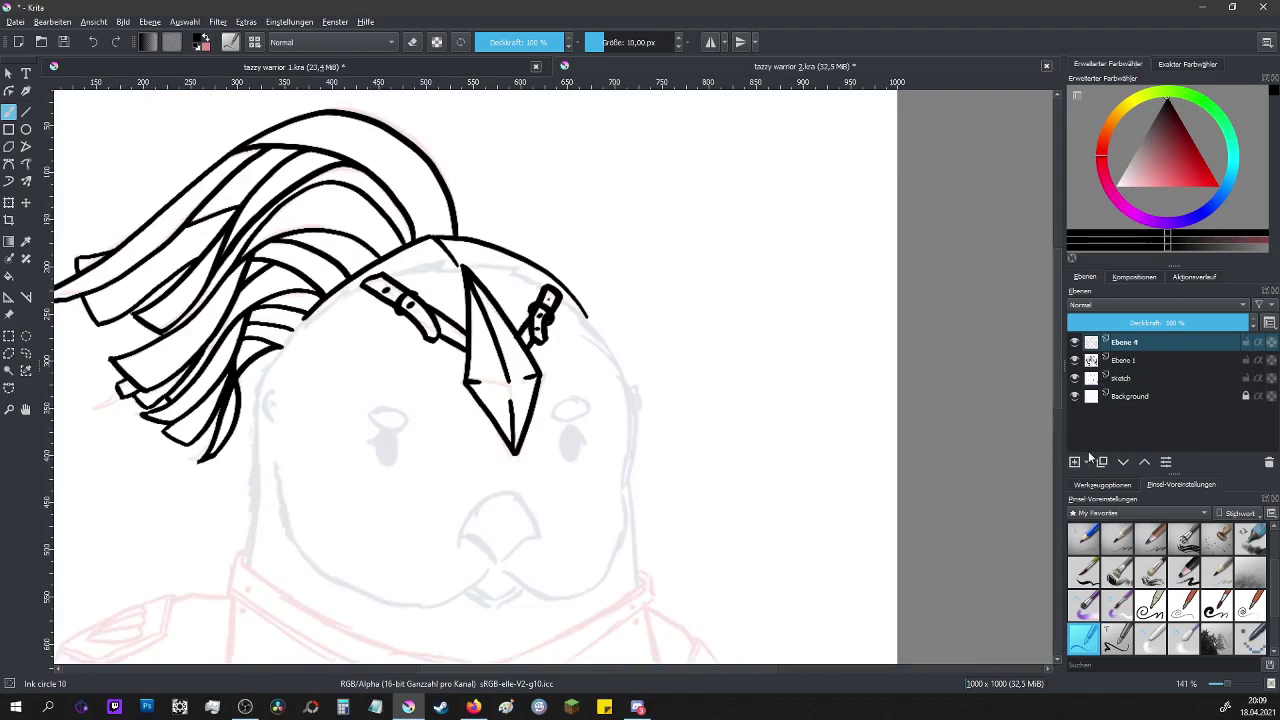
{"action": "left_click", "coordinate": [1127, 645]}
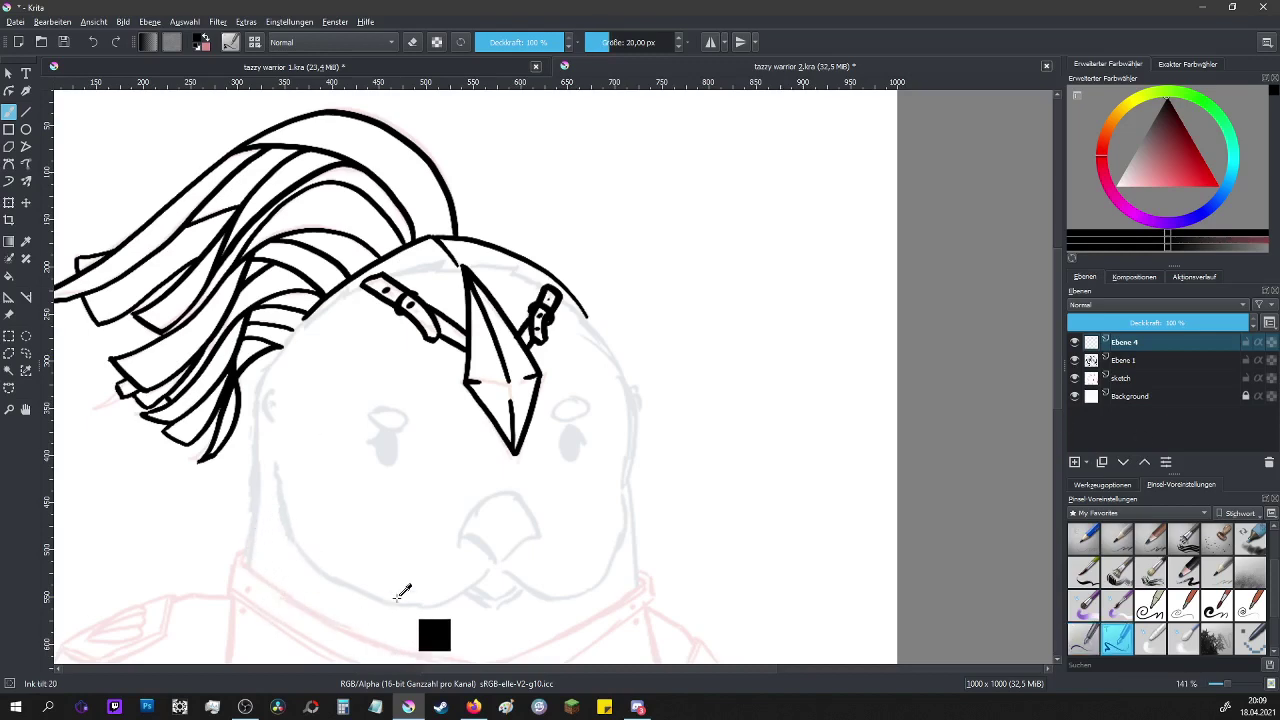
{"action": "scroll", "coordinate": [380, 595], "scroll_direction": "up", "scroll_amount": 2}
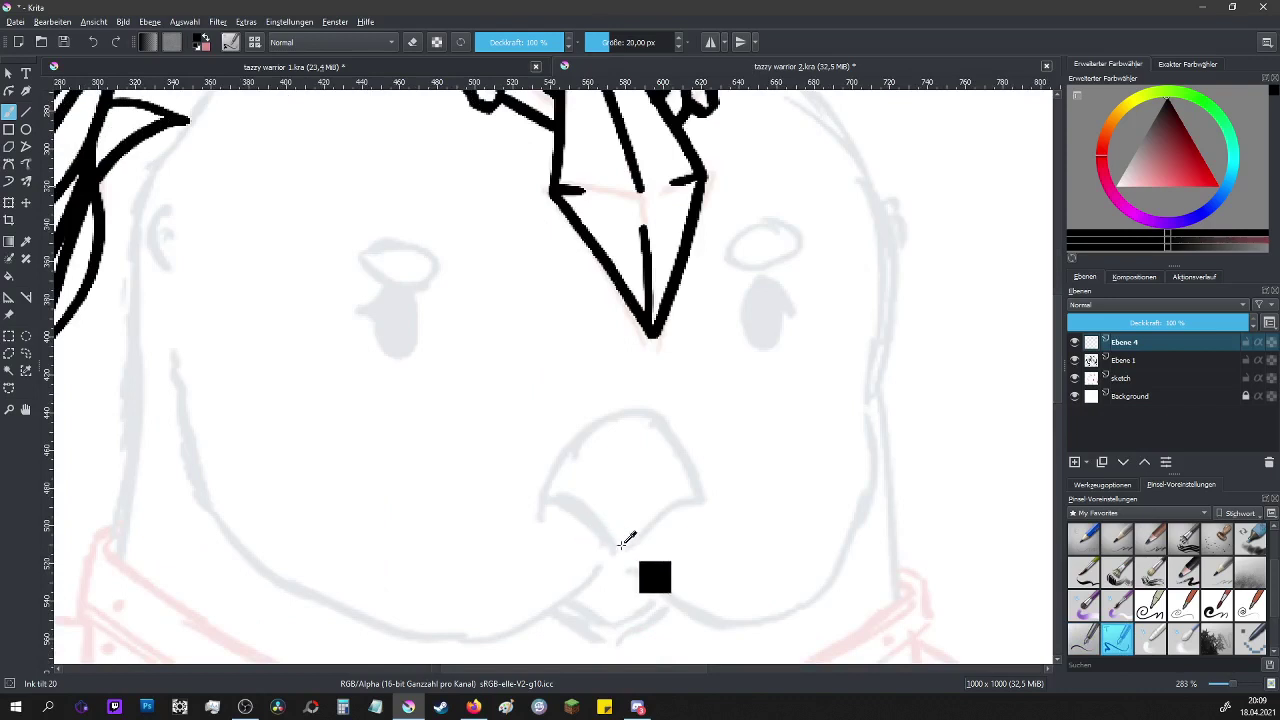
{"action": "mouse_move", "coordinate": [612, 562]}
{"action": "left_mouse_down"}
{"action": "mouse_move", "coordinate": [581, 513]}
{"action": "mouse_move", "coordinate": [544, 501]}
{"action": "mouse_move", "coordinate": [568, 448]}
{"action": "mouse_move", "coordinate": [638, 412]}
{"action": "mouse_move", "coordinate": [670, 431]}
{"action": "mouse_move", "coordinate": [702, 496]}
{"action": "mouse_move", "coordinate": [665, 510]}
{"action": "mouse_move", "coordinate": [624, 562]}
{"action": "left_mouse_up"}
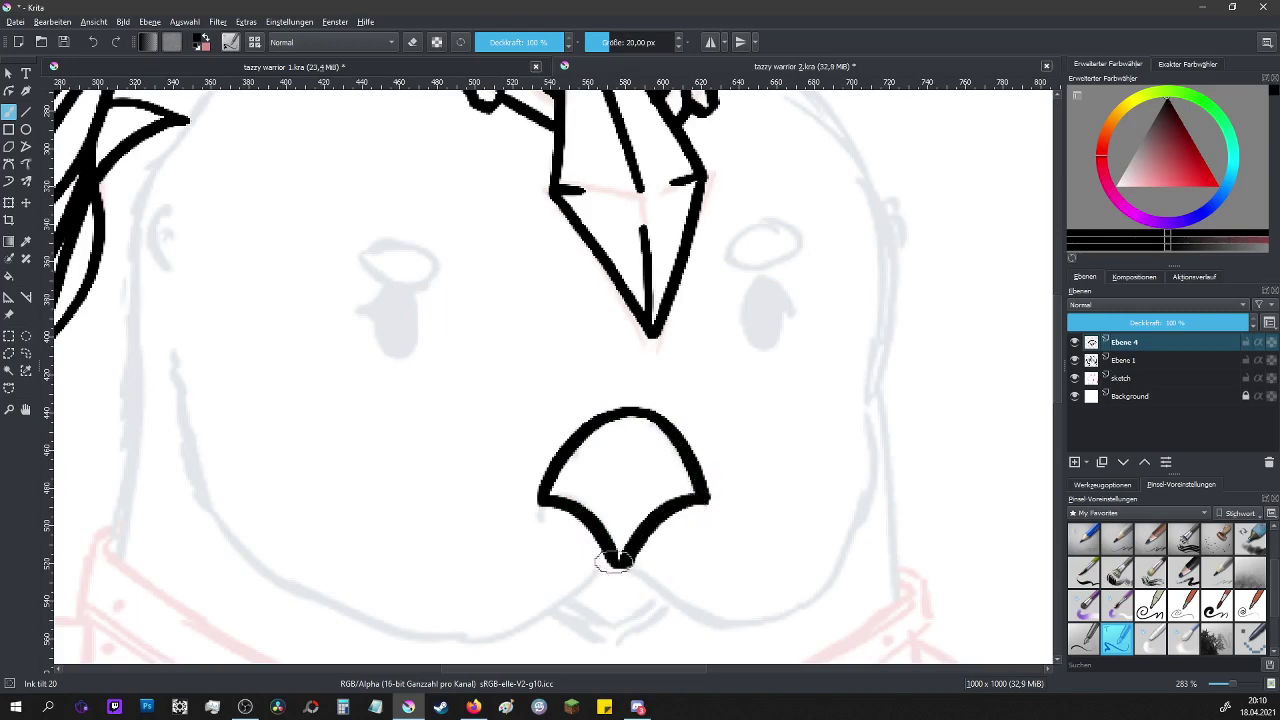
- Ink both eyes as solid black ovals with a small pointed lash on the outer side, redoing the left eye and its lash
{"action": "mouse_move", "coordinate": [762, 282]}
{"action": "left_mouse_down"}
{"action": "mouse_move", "coordinate": [752, 298]}
{"action": "mouse_move", "coordinate": [766, 342]}
{"action": "mouse_move", "coordinate": [778, 300]}
{"action": "mouse_move", "coordinate": [760, 288]}
{"action": "mouse_move", "coordinate": [764, 315]}
{"action": "mouse_move", "coordinate": [770, 283]}
{"action": "mouse_move", "coordinate": [780, 303]}
{"action": "mouse_move", "coordinate": [770, 282]}
{"action": "left_mouse_up"}
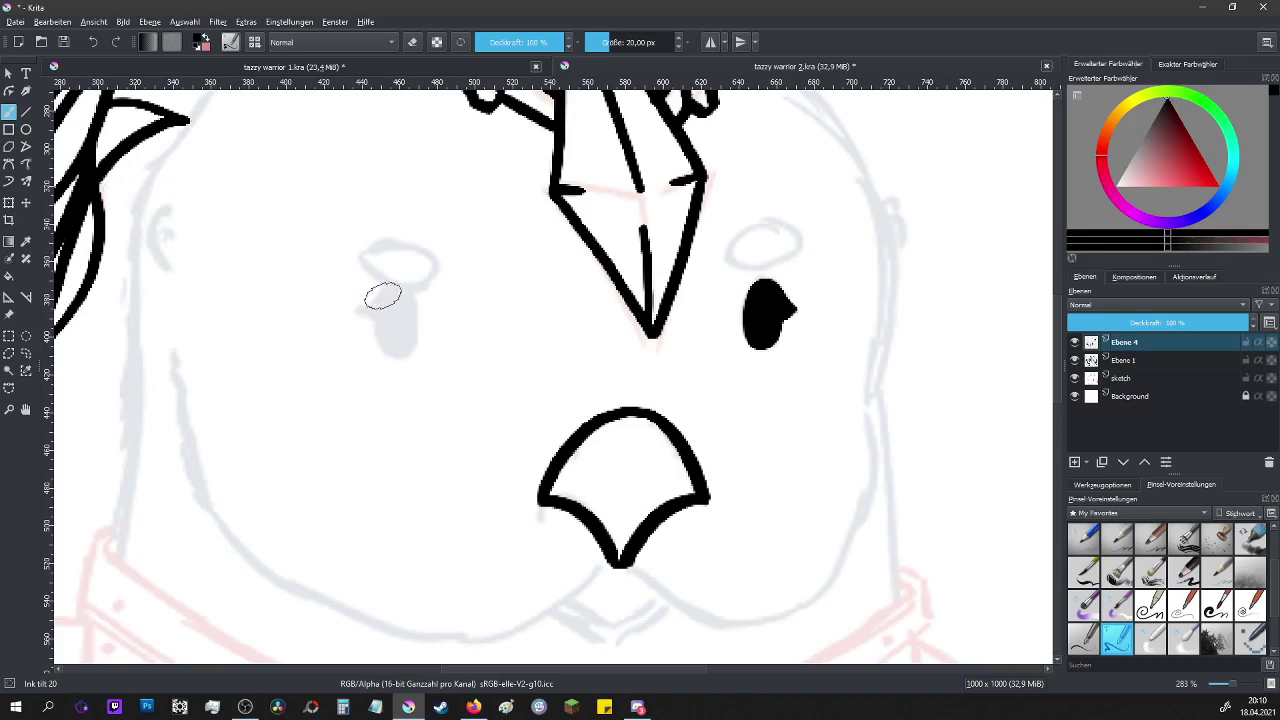
{"action": "mouse_move", "coordinate": [391, 290]}
{"action": "left_mouse_down"}
{"action": "mouse_move", "coordinate": [389, 338]}
{"action": "mouse_move", "coordinate": [401, 346]}
{"action": "mouse_move", "coordinate": [401, 294]}
{"action": "mouse_move", "coordinate": [387, 305]}
{"action": "mouse_move", "coordinate": [397, 346]}
{"action": "mouse_move", "coordinate": [406, 311]}
{"action": "mouse_move", "coordinate": [400, 296]}
{"action": "mouse_move", "coordinate": [362, 314]}
{"action": "left_mouse_up"}
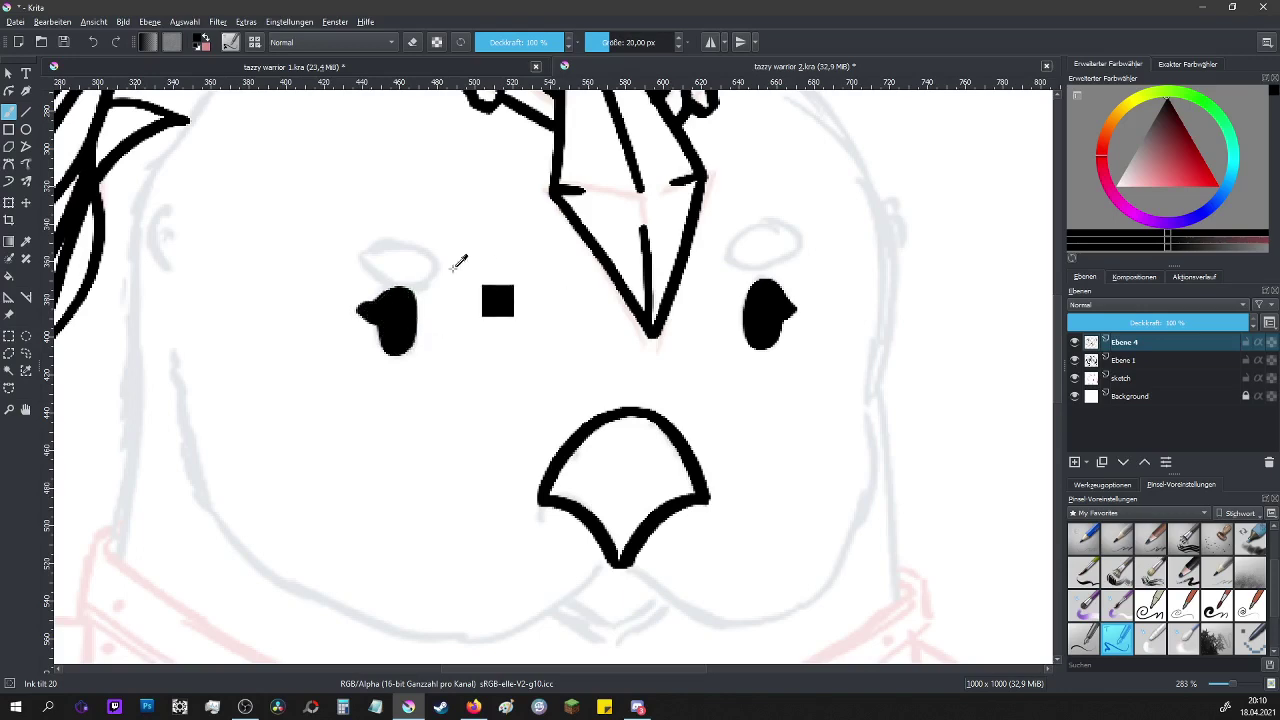
{"action": "key", "text": "ctrl+z"}
{"action": "mouse_move", "coordinate": [400, 294]}
{"action": "left_mouse_down"}
{"action": "mouse_move", "coordinate": [400, 346]}
{"action": "mouse_move", "coordinate": [414, 308]}
{"action": "left_mouse_up"}
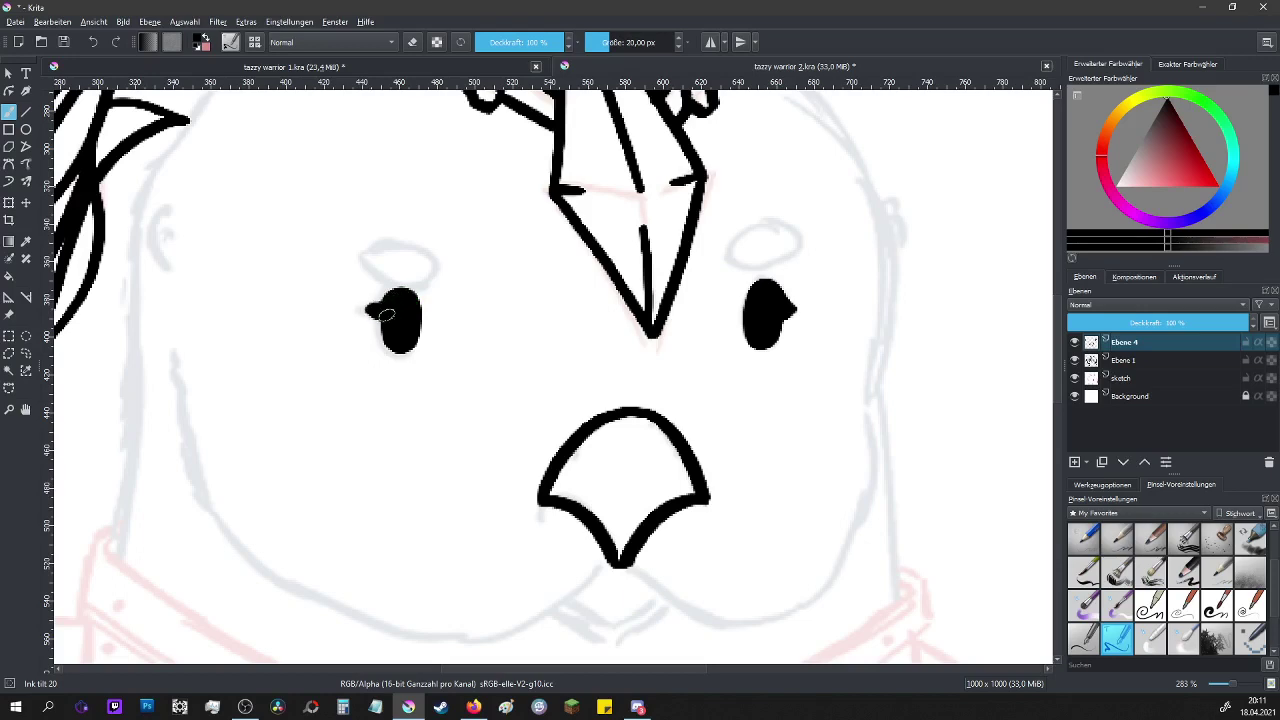
{"action": "key", "text": "ctrl+z"}
{"action": "left_click_drag", "start_coordinate": [373, 314], "coordinate": [392, 310]}
{"action": "left_click", "coordinate": [416, 299], "text": "ctrl"}
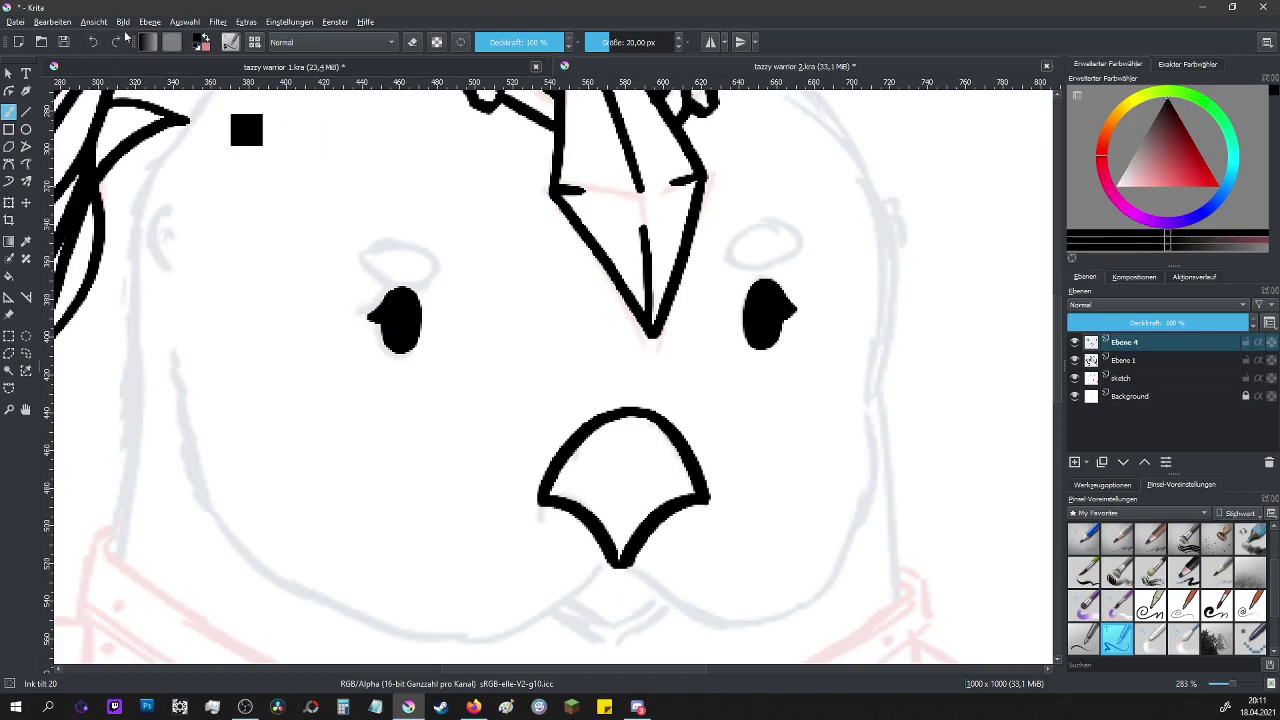
- Lower the opacity of the face line art layer to 39 %
{"action": "left_click", "coordinate": [1137, 321]}
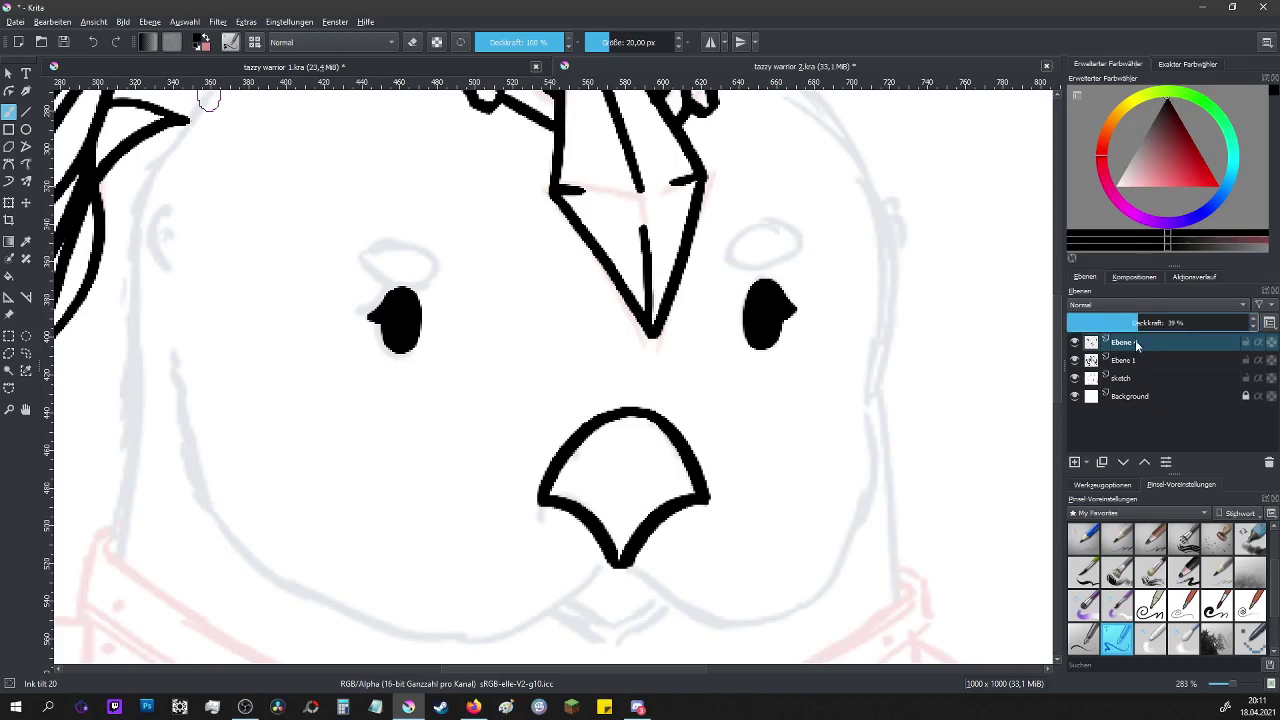
- Add a new layer above the face line art and ink a trial solid black eye and lash over the left eye
{"action": "left_click", "coordinate": [1075, 463]}
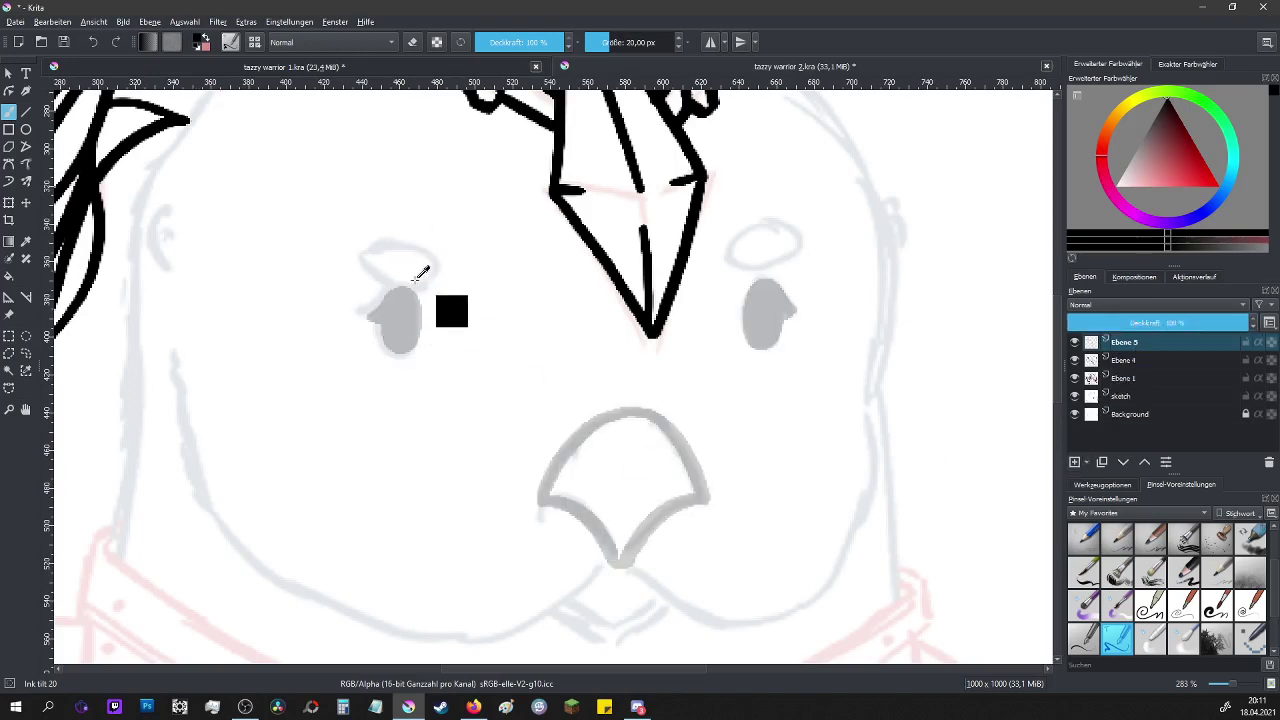
{"action": "mouse_move", "coordinate": [400, 294]}
{"action": "left_mouse_down"}
{"action": "mouse_move", "coordinate": [403, 342]}
{"action": "mouse_move", "coordinate": [400, 301]}
{"action": "left_mouse_up"}
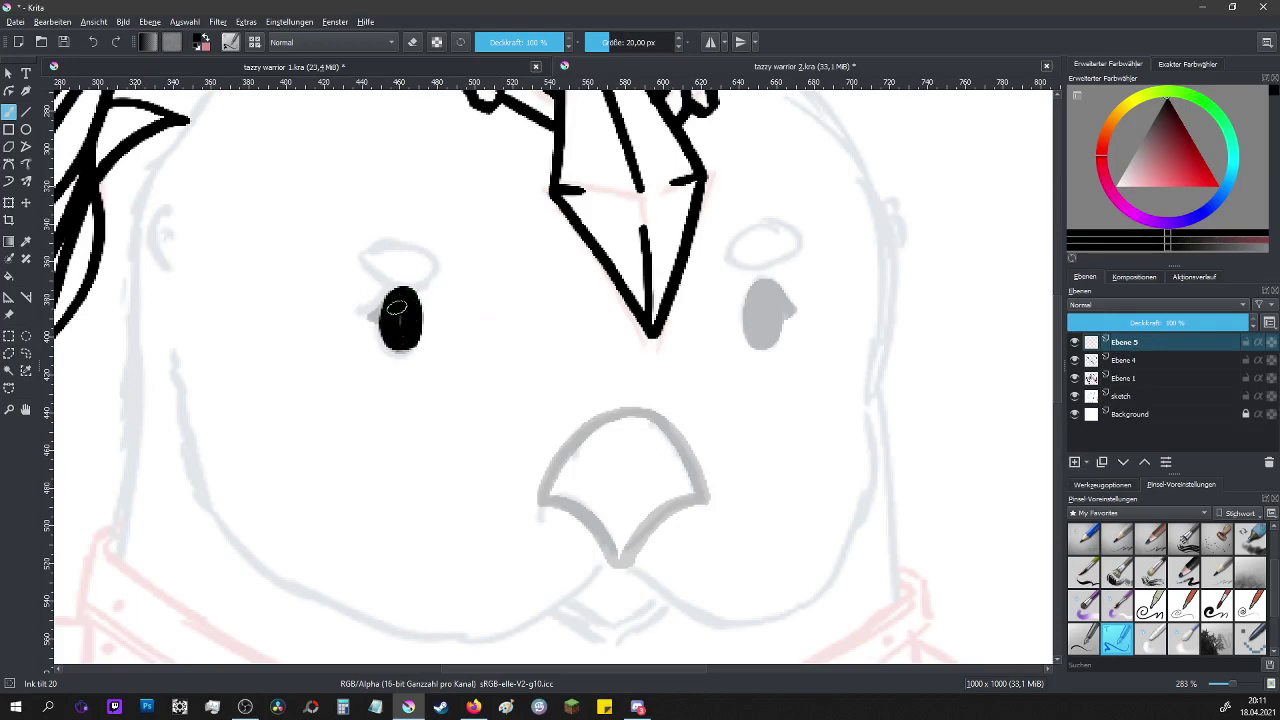
{"action": "left_click", "coordinate": [398, 310], "text": "ctrl"}
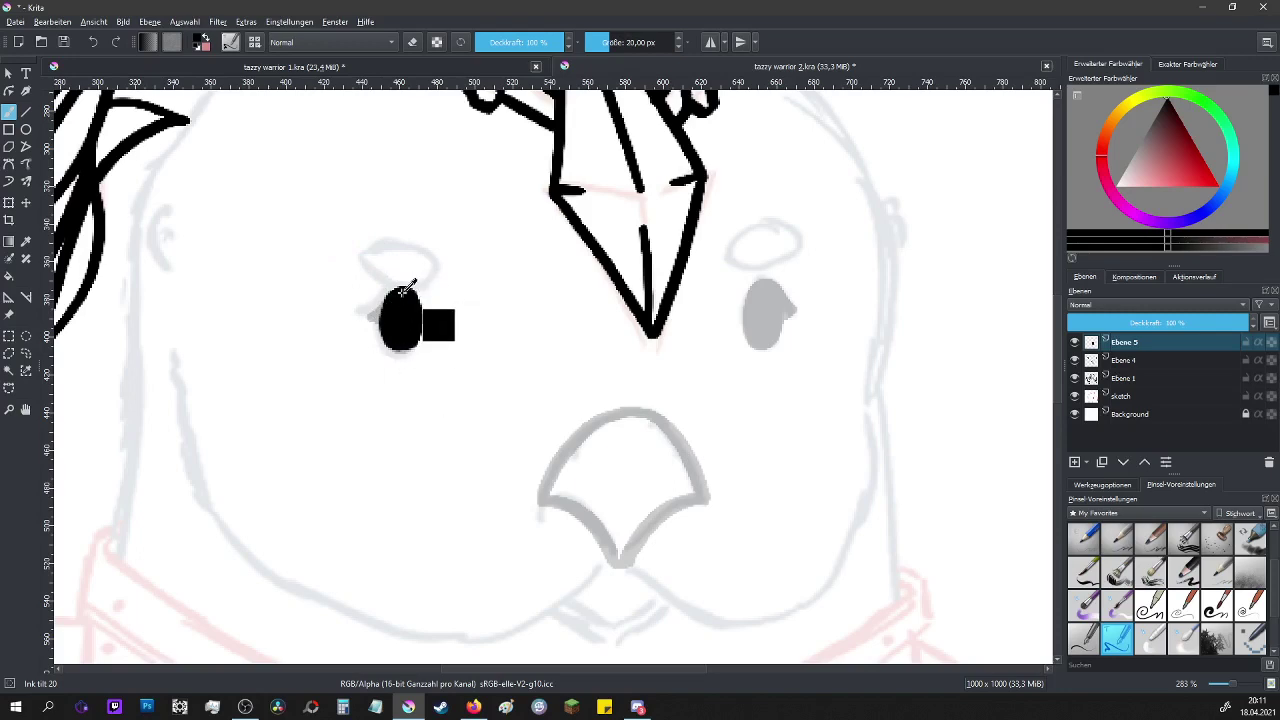
{"action": "left_click_drag", "start_coordinate": [364, 351], "coordinate": [375, 365]}
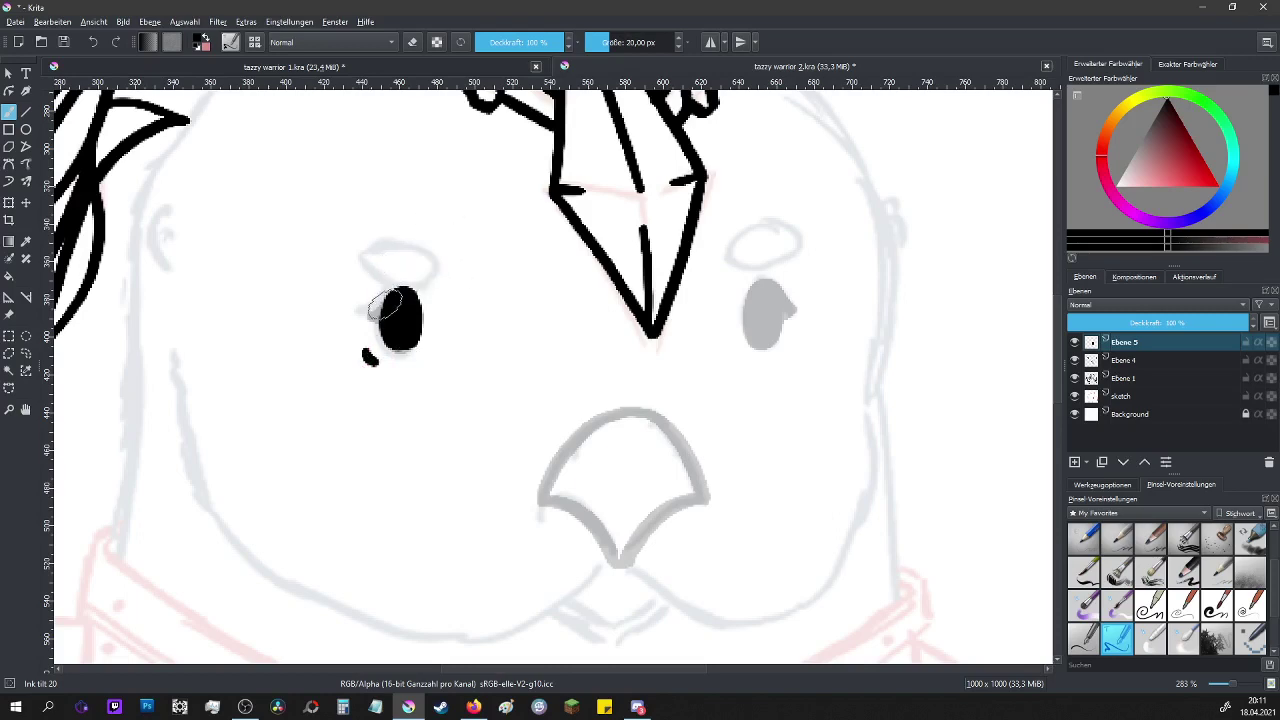
{"action": "left_click_drag", "start_coordinate": [381, 317], "coordinate": [367, 334]}
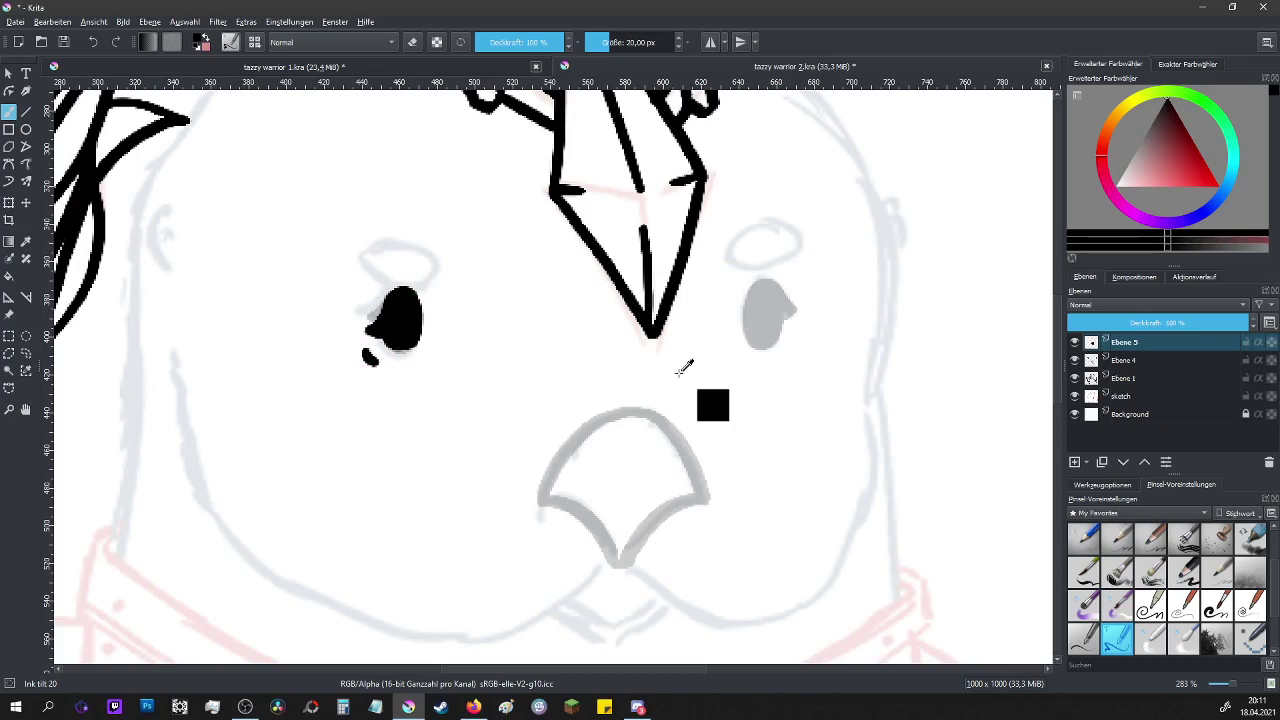
- Ink a second trial eye beside the left one as a solid black oval and reshape its pointed lash
{"action": "mouse_move", "coordinate": [473, 293]}
{"action": "left_mouse_down"}
{"action": "mouse_move", "coordinate": [468, 340]}
{"action": "mouse_move", "coordinate": [475, 325]}
{"action": "left_mouse_up"}
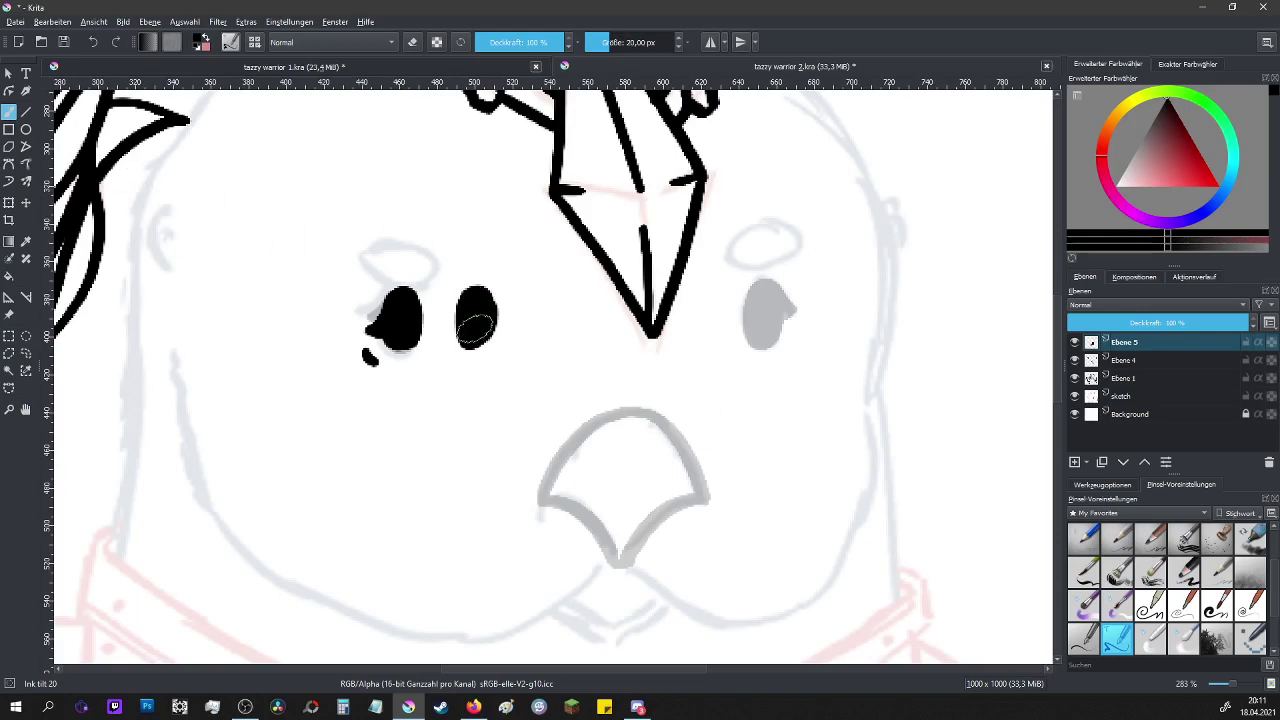
{"action": "left_click", "coordinate": [481, 330], "text": "ctrl"}
{"action": "mouse_move", "coordinate": [467, 340]}
{"action": "left_mouse_down"}
{"action": "mouse_move", "coordinate": [497, 315]}
{"action": "mouse_move", "coordinate": [484, 290]}
{"action": "mouse_move", "coordinate": [445, 292]}
{"action": "mouse_move", "coordinate": [461, 315]}
{"action": "left_mouse_up"}
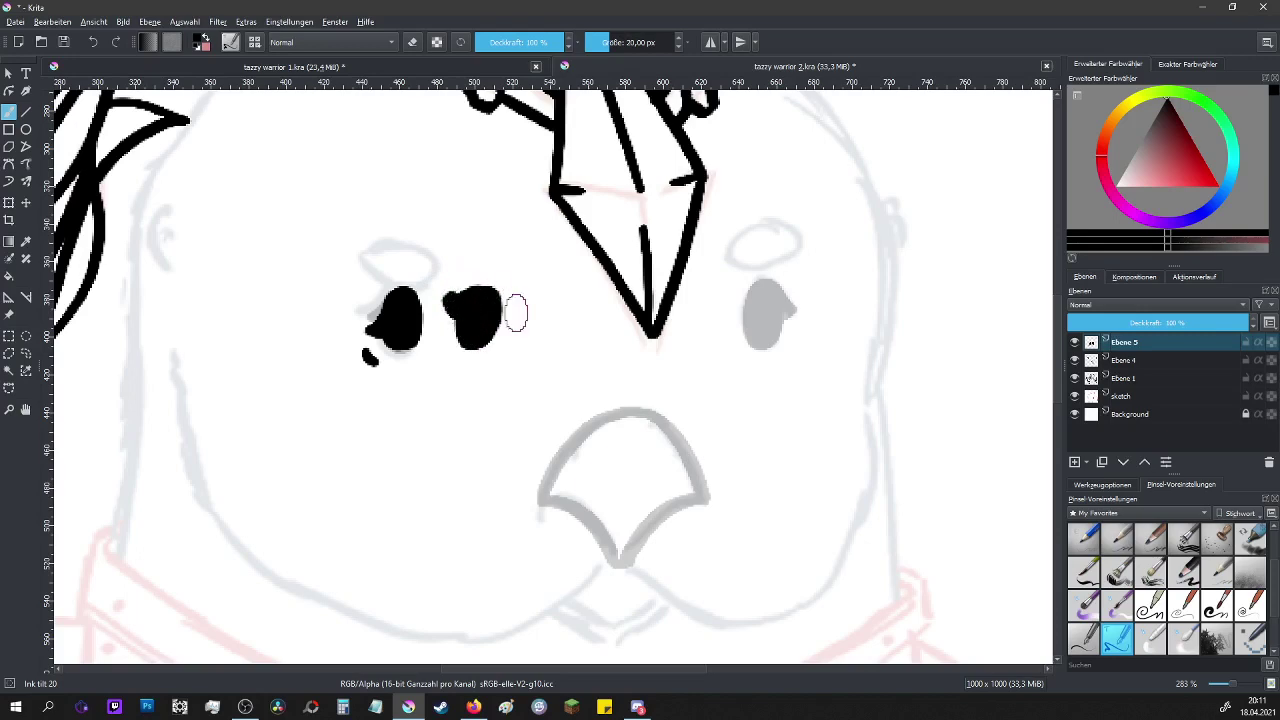
{"action": "left_click_drag", "start_coordinate": [503, 335], "coordinate": [500, 300]}
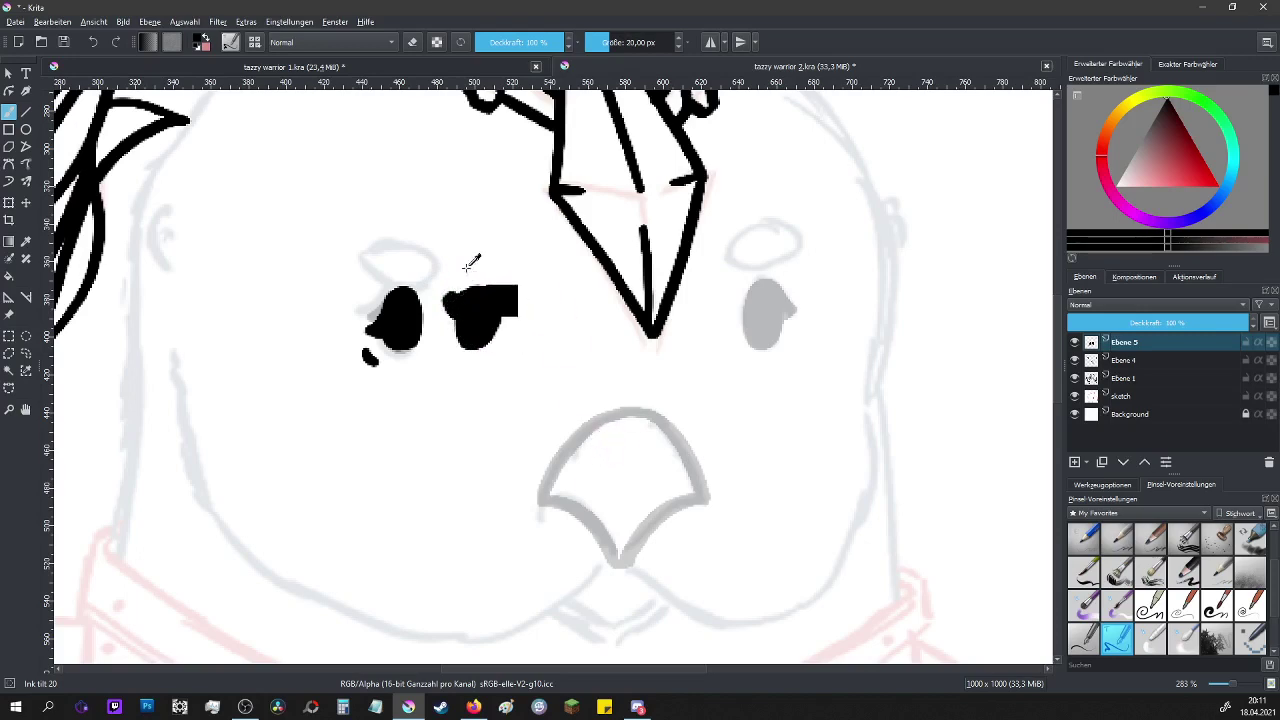
{"action": "key", "text": "ctrl+z"}
{"action": "left_click", "coordinate": [504, 335]}
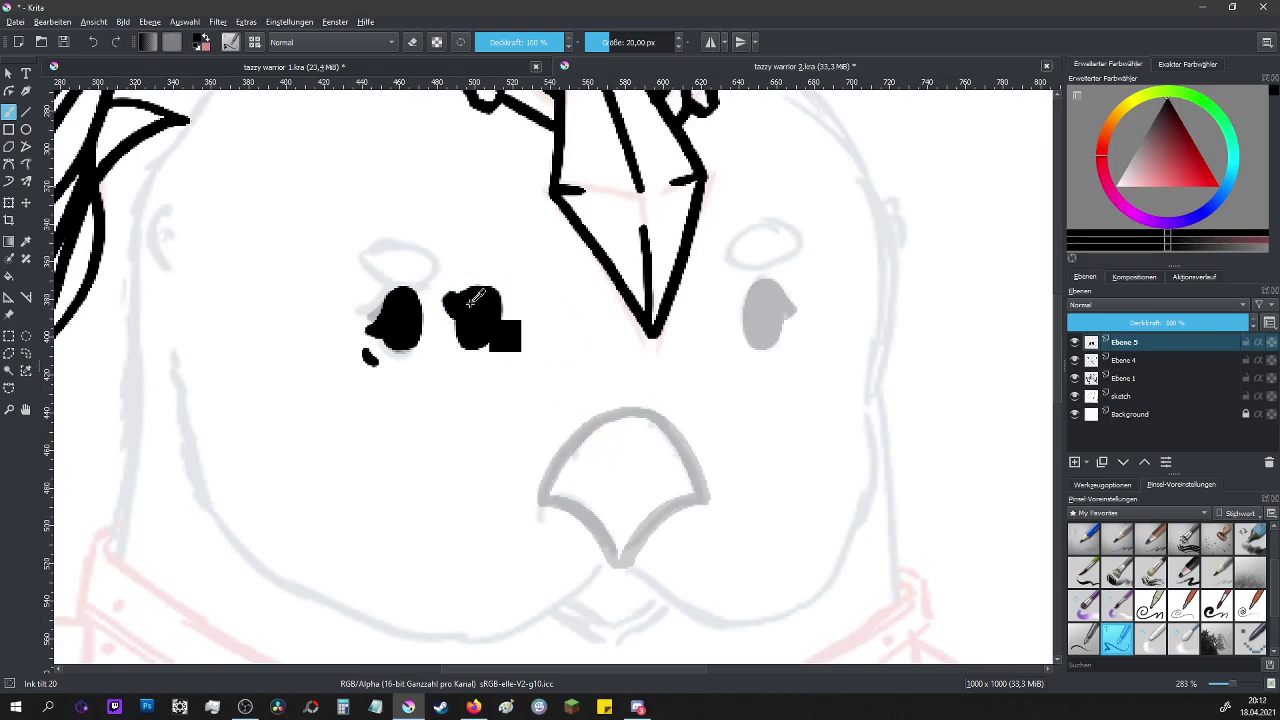
{"action": "key", "text": "ctrl+z"}
{"action": "left_click_drag", "start_coordinate": [485, 290], "coordinate": [449, 297]}
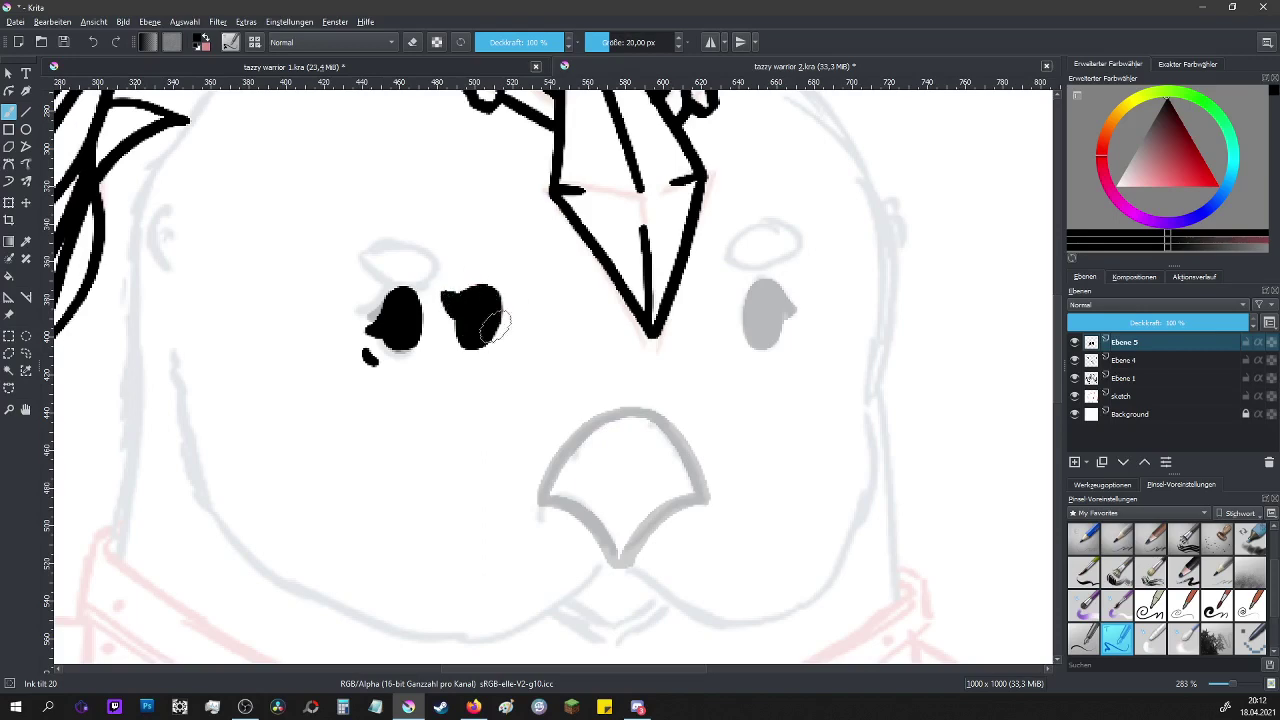
{"action": "left_click", "coordinate": [564, 302]}
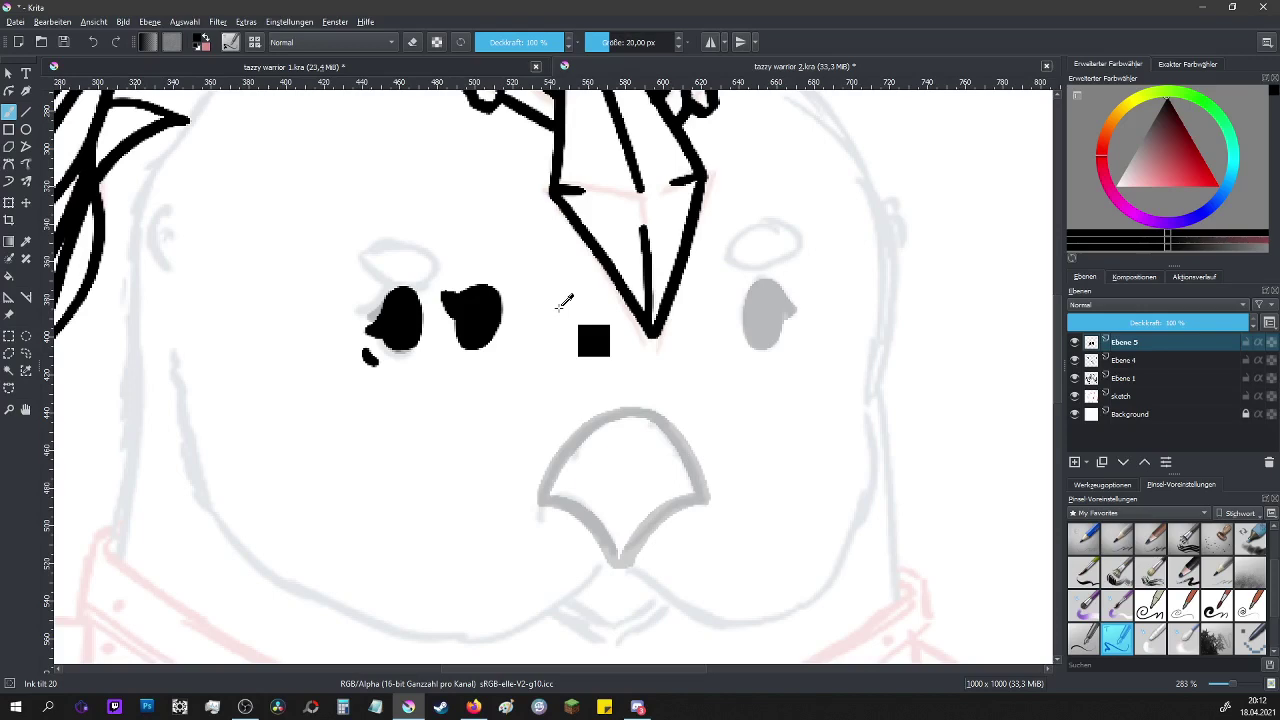
{"action": "key", "text": "ctrl+z"}
- Erase the trial eyes with Eraser Small, restore the face line art layer to 100 % opacity, and reselect the new layer
{"action": "key", "text": "e"}
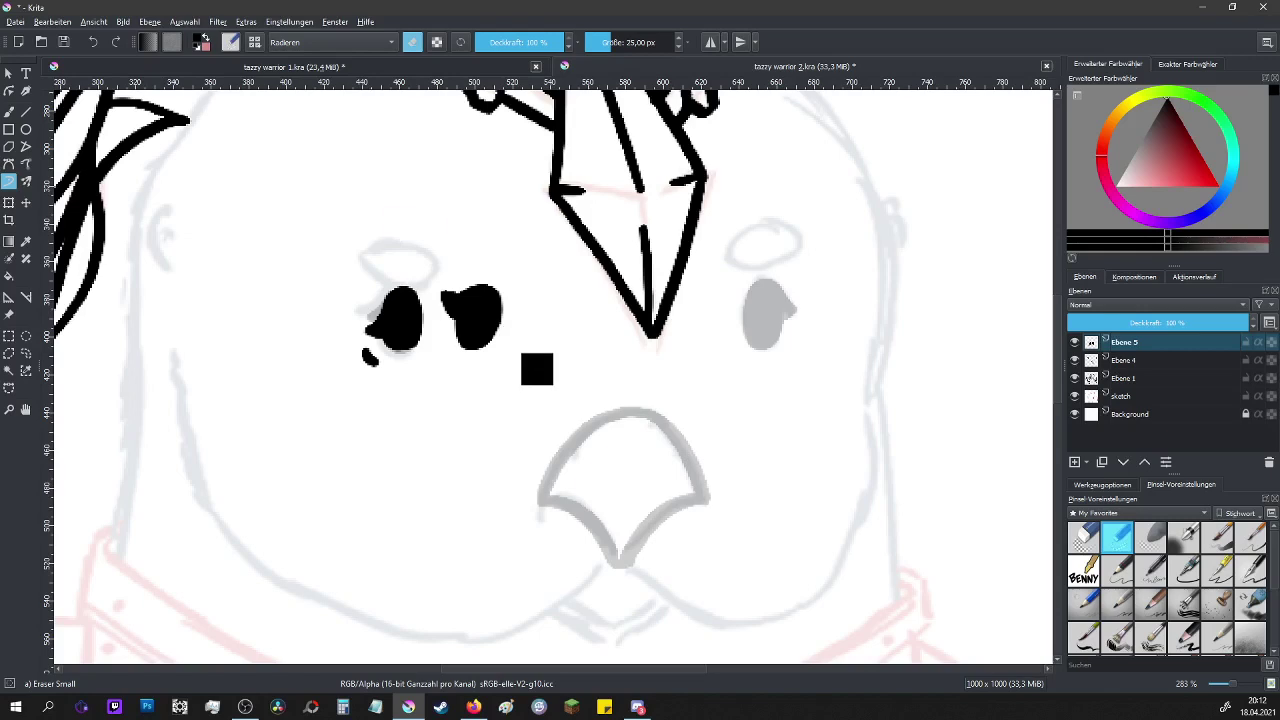
{"action": "mouse_move", "coordinate": [446, 277]}
{"action": "left_mouse_down"}
{"action": "mouse_move", "coordinate": [485, 336]}
{"action": "mouse_move", "coordinate": [406, 378]}
{"action": "mouse_move", "coordinate": [386, 373]}
{"action": "mouse_move", "coordinate": [457, 413]}
{"action": "left_mouse_up"}
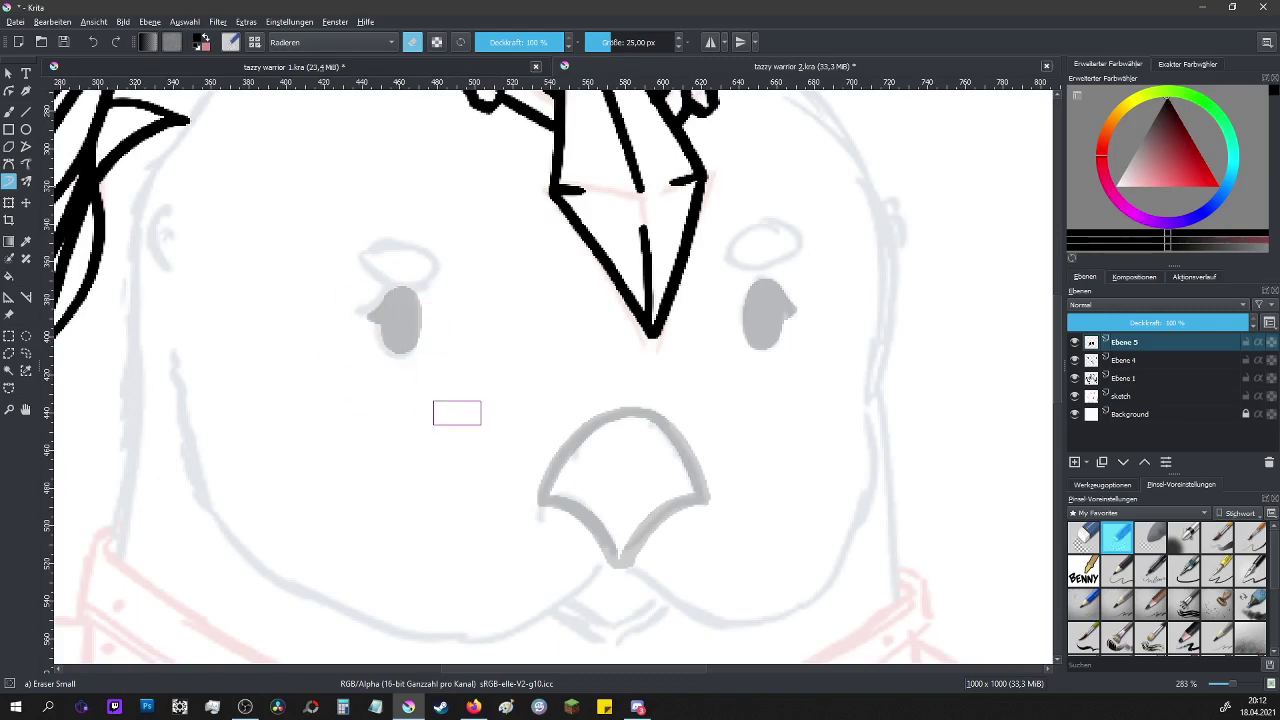
{"action": "left_click", "coordinate": [1140, 361]}
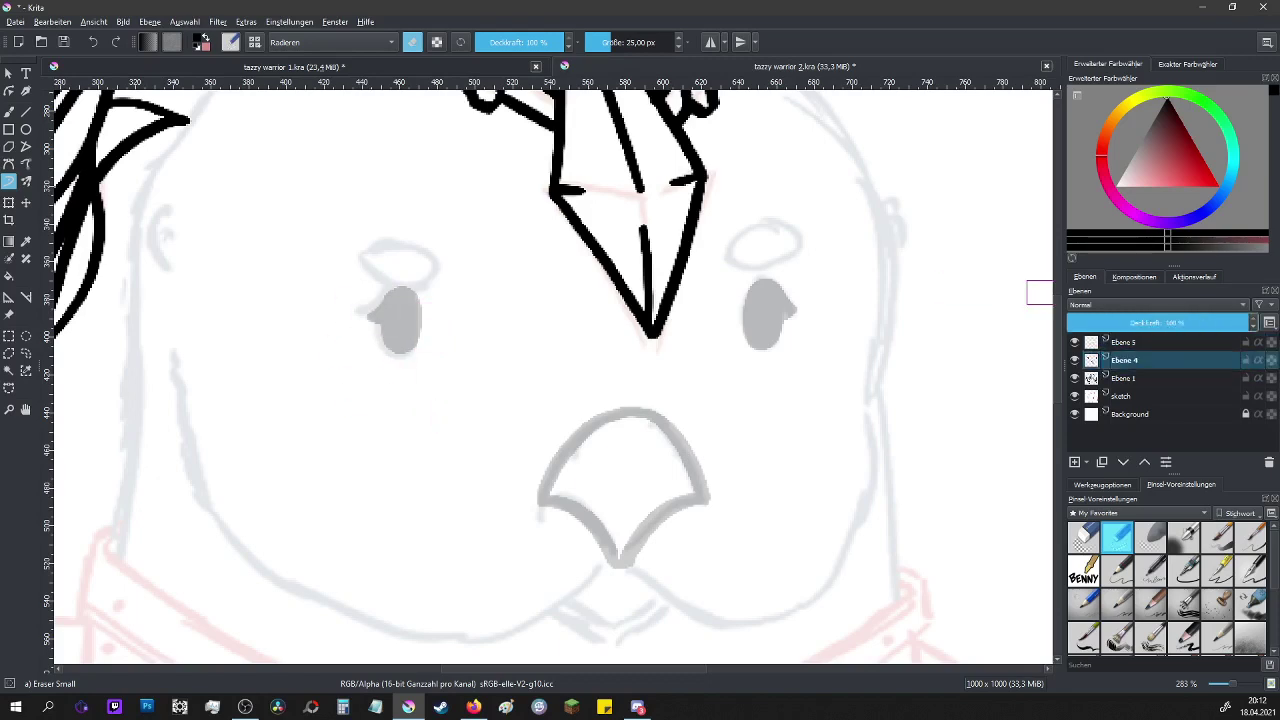
{"action": "left_click", "coordinate": [1148, 343]}
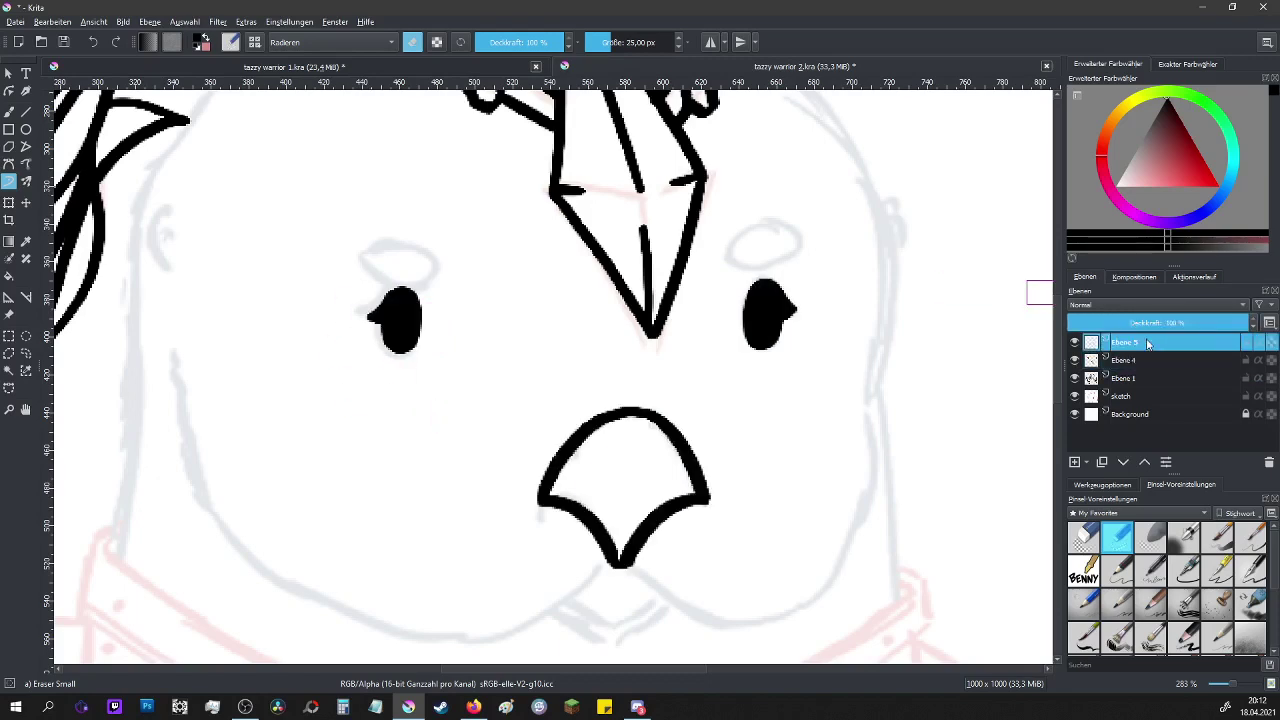
- Ink an oval brow outline above each eye on the new layer with the Ink tilt 20 brush
{"action": "scroll", "coordinate": [906, 174], "scroll_direction": "up", "scroll_amount": 1}
{"action": "left_click", "coordinate": [12, 115]}
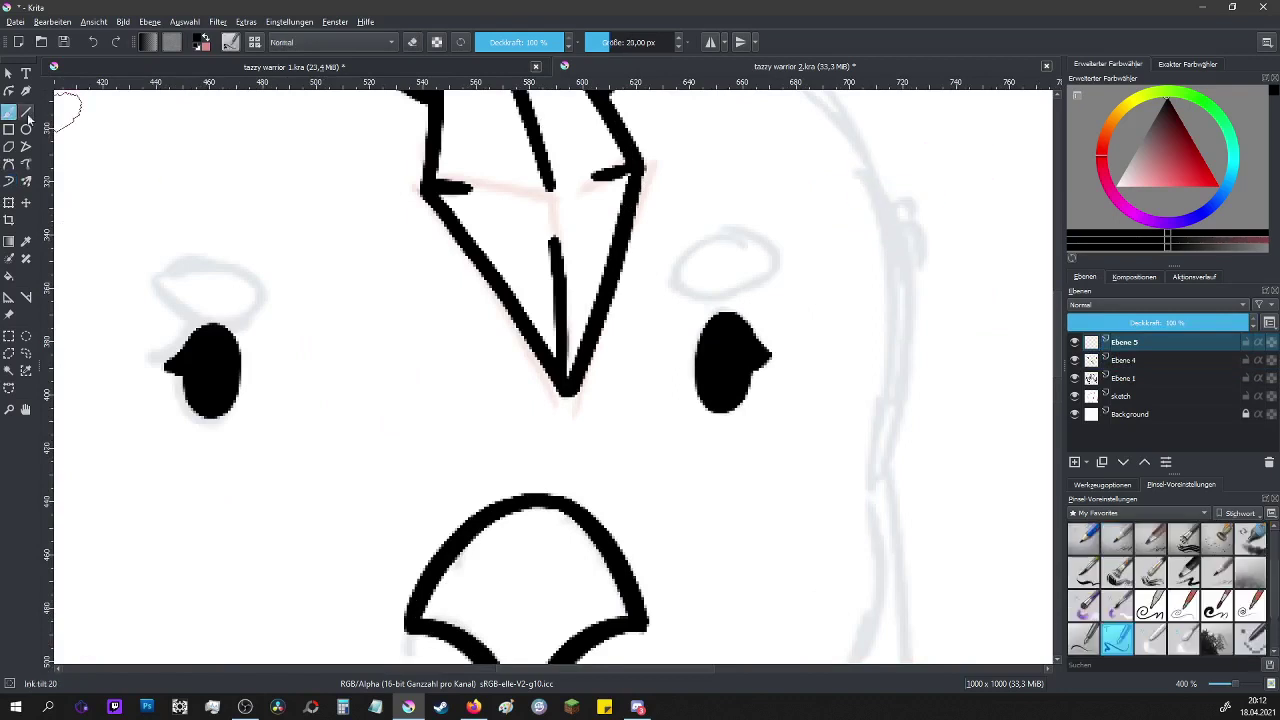
{"action": "mouse_move", "coordinate": [747, 270]}
{"action": "left_mouse_down"}
{"action": "mouse_move", "coordinate": [695, 284]}
{"action": "mouse_move", "coordinate": [695, 242]}
{"action": "mouse_move", "coordinate": [770, 231]}
{"action": "mouse_move", "coordinate": [781, 265]}
{"action": "mouse_move", "coordinate": [690, 276]}
{"action": "left_mouse_up"}
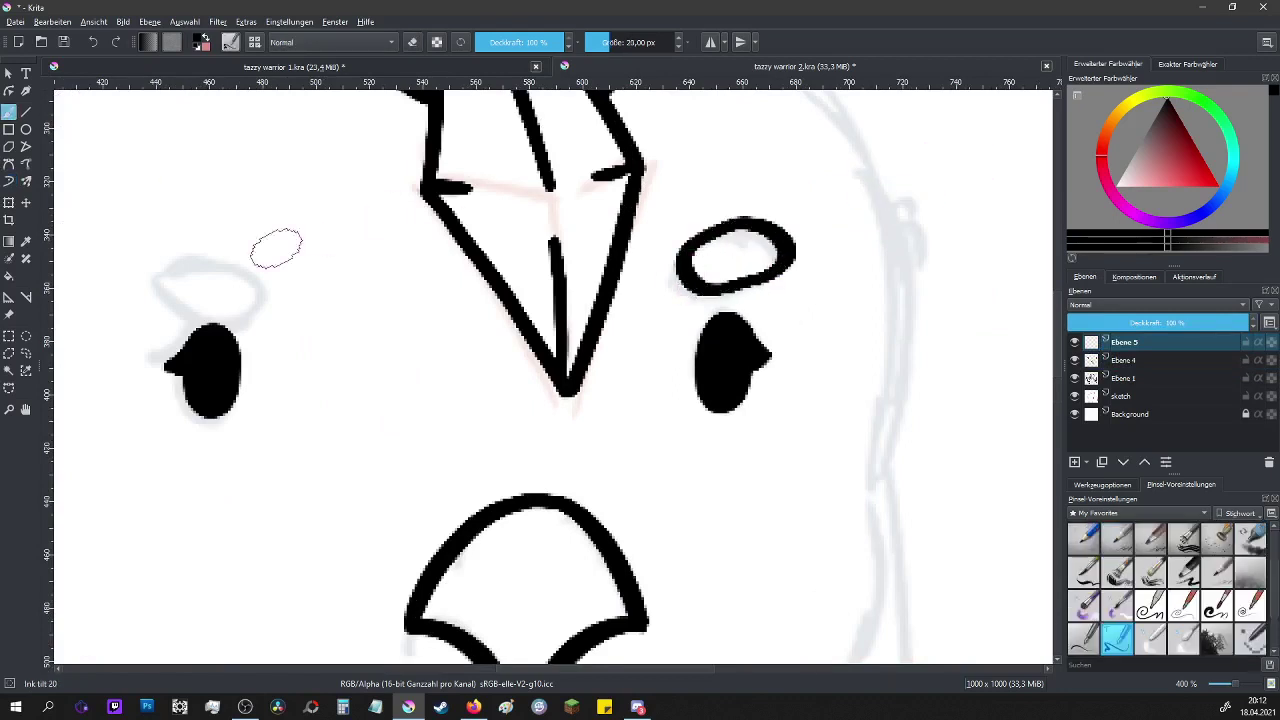
{"action": "mouse_move", "coordinate": [195, 300]}
{"action": "left_mouse_down"}
{"action": "mouse_move", "coordinate": [157, 271]}
{"action": "mouse_move", "coordinate": [216, 243]}
{"action": "mouse_move", "coordinate": [262, 278]}
{"action": "mouse_move", "coordinate": [244, 307]}
{"action": "mouse_move", "coordinate": [200, 305]}
{"action": "left_mouse_up"}
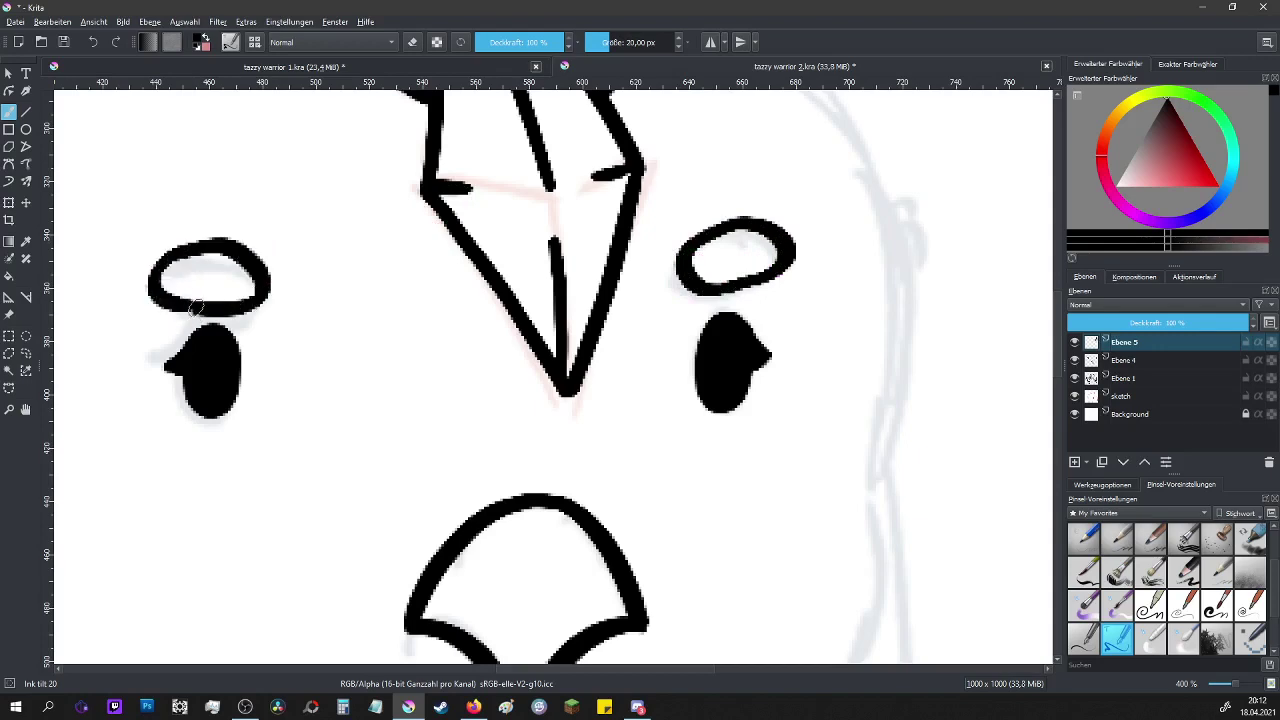
{"action": "scroll", "coordinate": [137, 271], "scroll_direction": "down", "scroll_amount": 5}
{"action": "scroll", "coordinate": [244, 246], "scroll_direction": "up", "scroll_amount": 2}
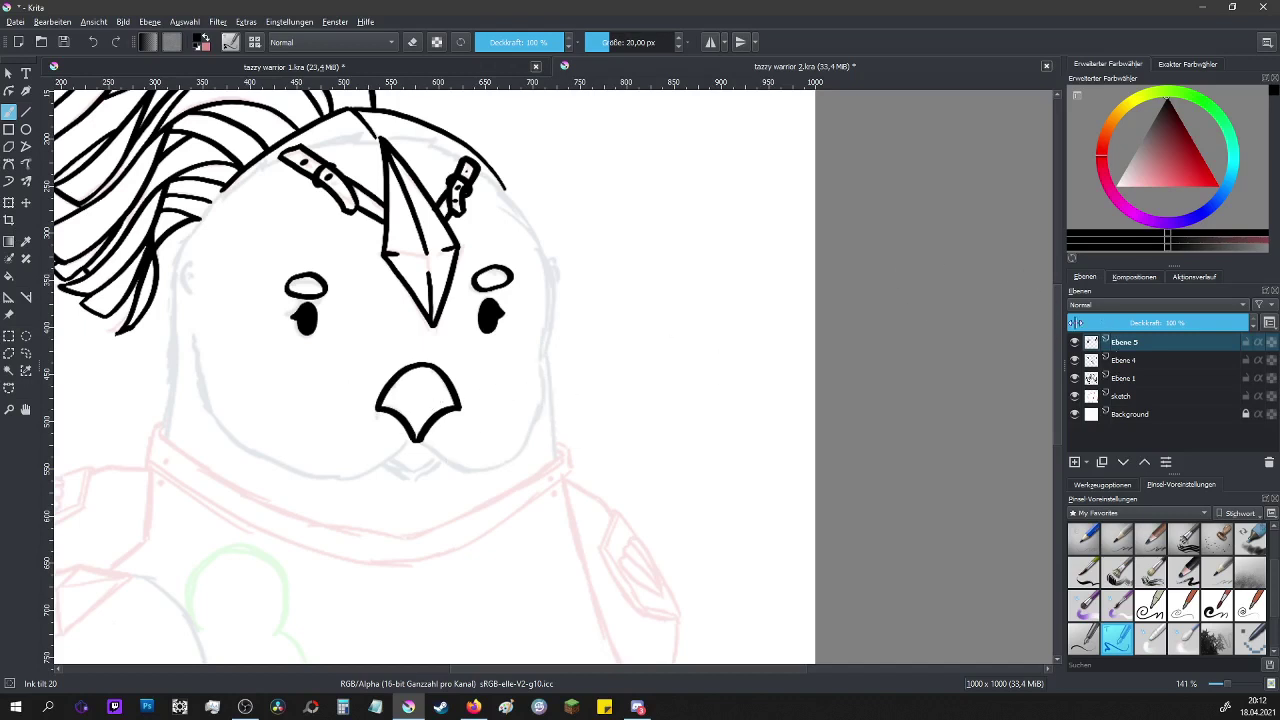
- Compare the face with and without the brow layer, and move both brows down to overlap the tops of the eyes
{"action": "left_click", "coordinate": [1075, 343]}
{"action": "left_click", "coordinate": [1075, 343]}
{"action": "left_click", "coordinate": [1075, 343]}
{"action": "left_click", "coordinate": [1075, 343]}
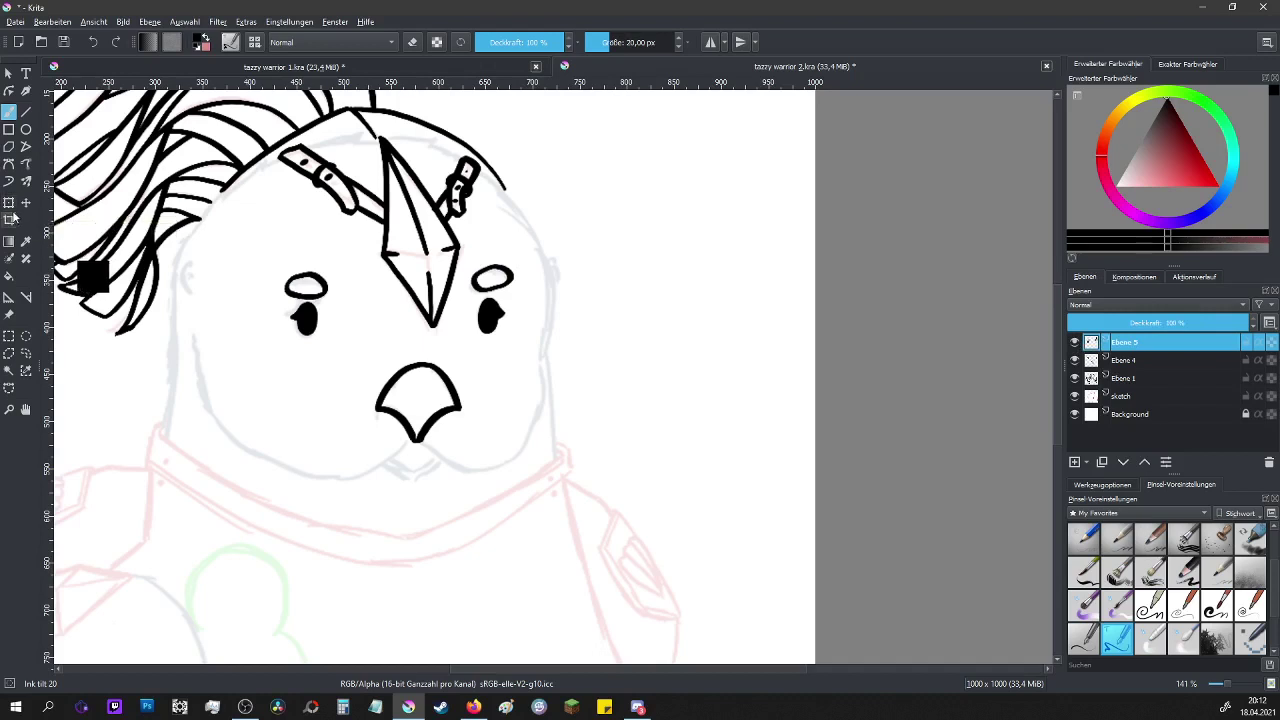
{"action": "left_click", "coordinate": [10, 203]}
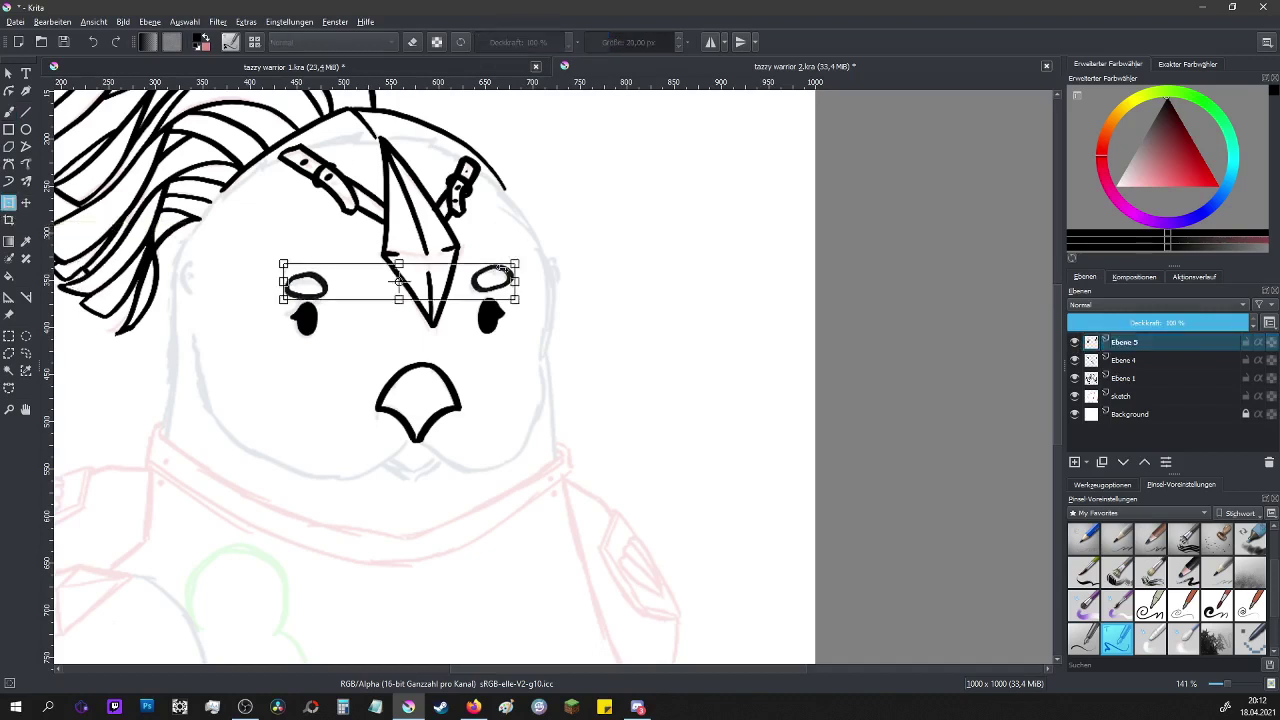
{"action": "left_click_drag", "start_coordinate": [491, 282], "coordinate": [491, 294]}
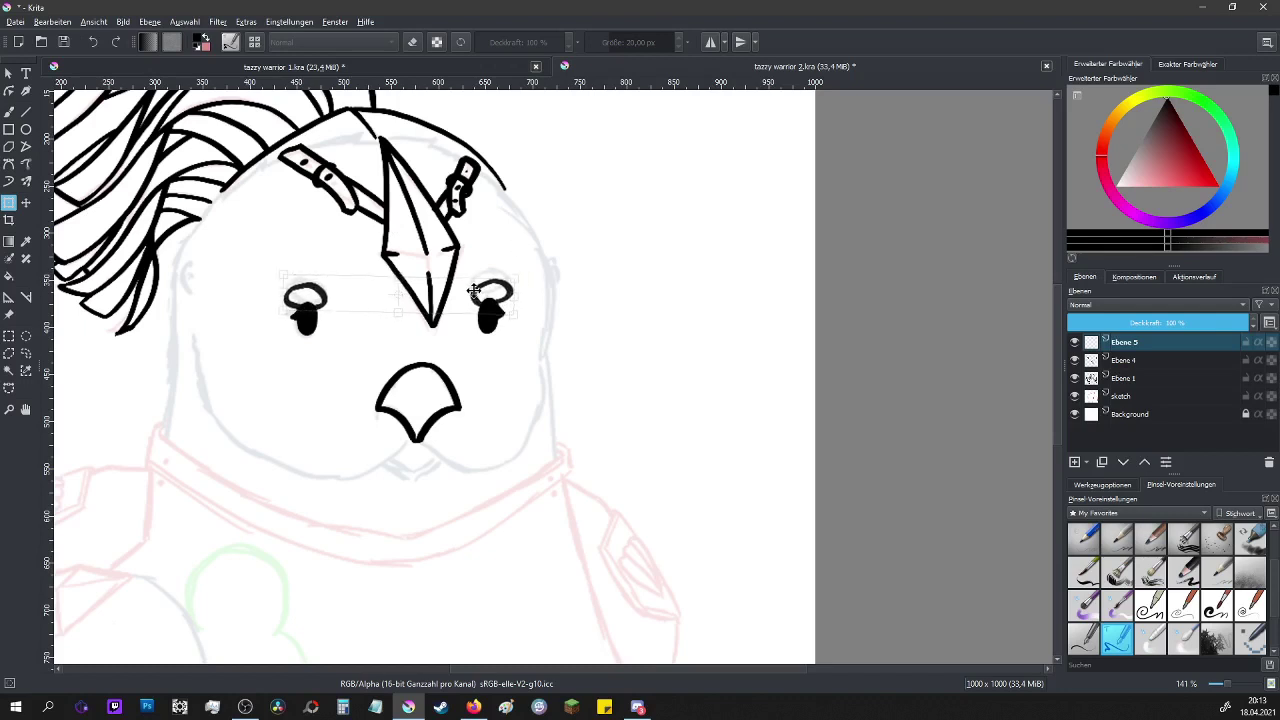
- Erase the tops of both eyes showing inside the brow ovals on the face layer with Eraser Small
{"action": "left_click", "coordinate": [1126, 360]}
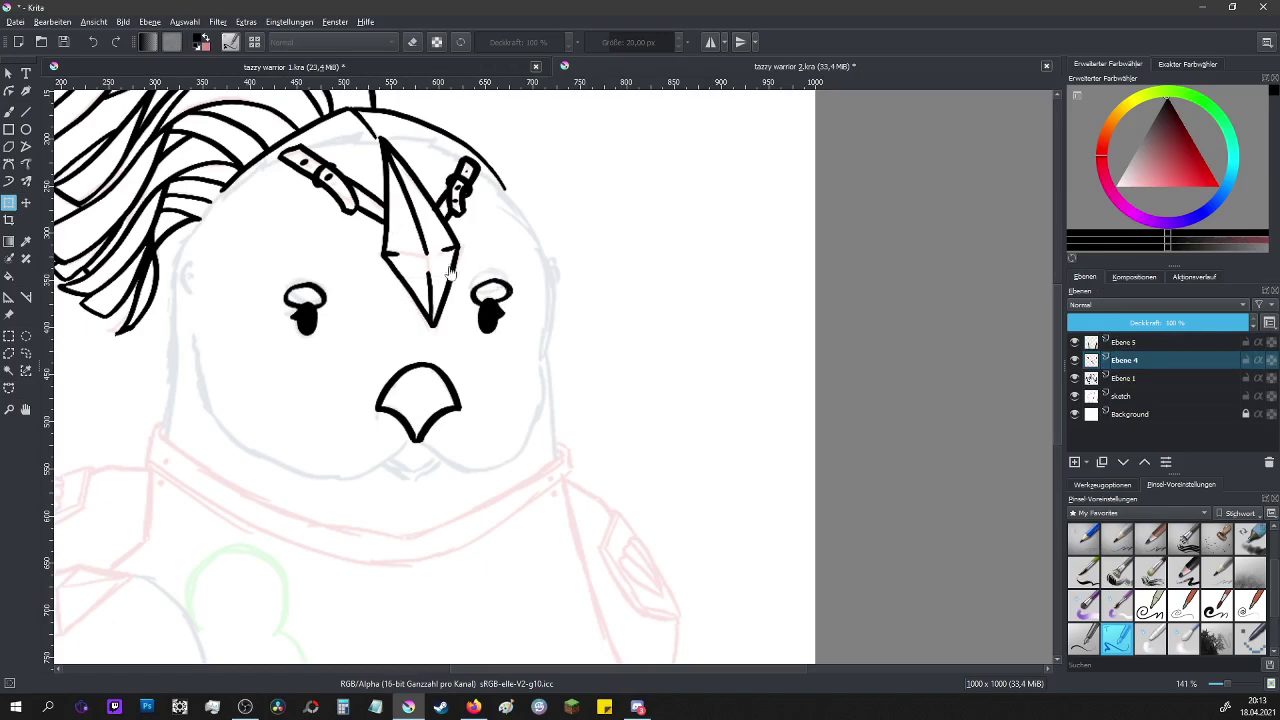
{"action": "scroll", "coordinate": [491, 263], "scroll_direction": "up", "scroll_amount": 3}
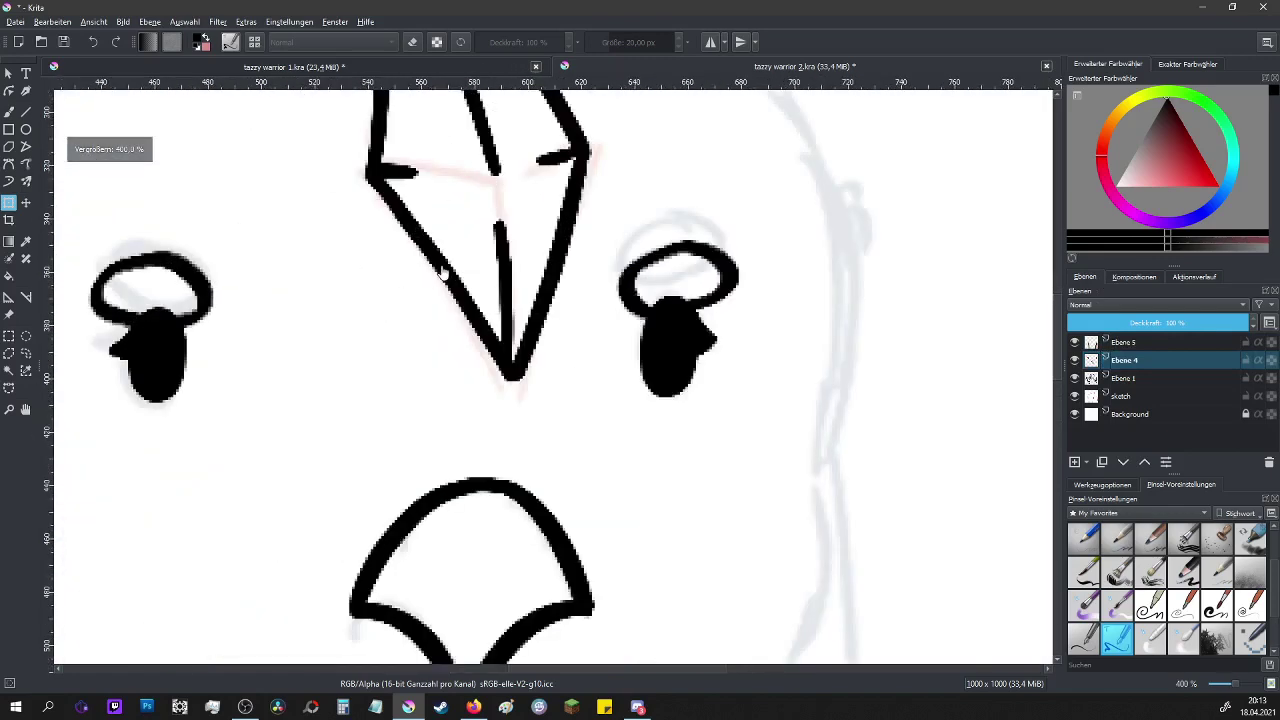
{"action": "left_click", "coordinate": [9, 112]}
{"action": "left_click", "coordinate": [9, 181]}
{"action": "key", "text": "e"}
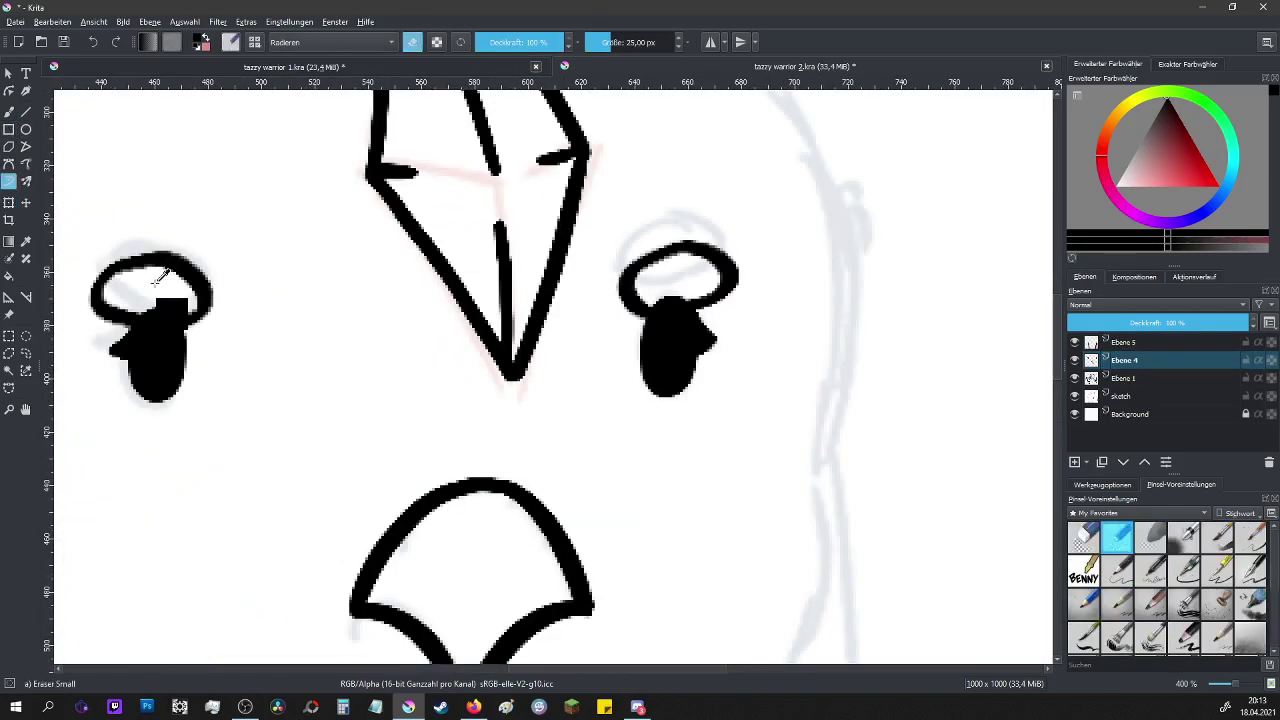
{"action": "mouse_move", "coordinate": [114, 280]}
{"action": "left_mouse_down"}
{"action": "mouse_move", "coordinate": [80, 293]}
{"action": "mouse_move", "coordinate": [120, 342]}
{"action": "left_mouse_up"}
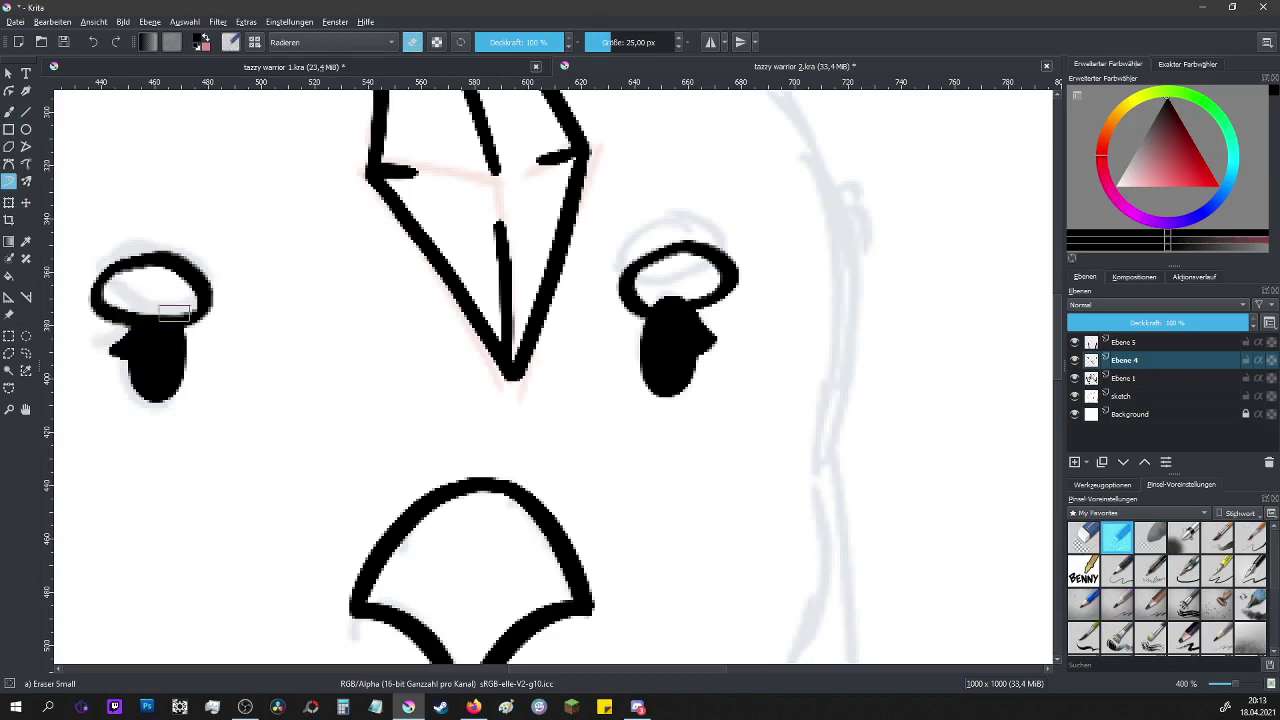
{"action": "left_click_drag", "start_coordinate": [651, 296], "coordinate": [684, 300]}
{"action": "key", "text": "1"}
{"action": "scroll", "coordinate": [809, 408], "scroll_direction": "up", "scroll_amount": 1}
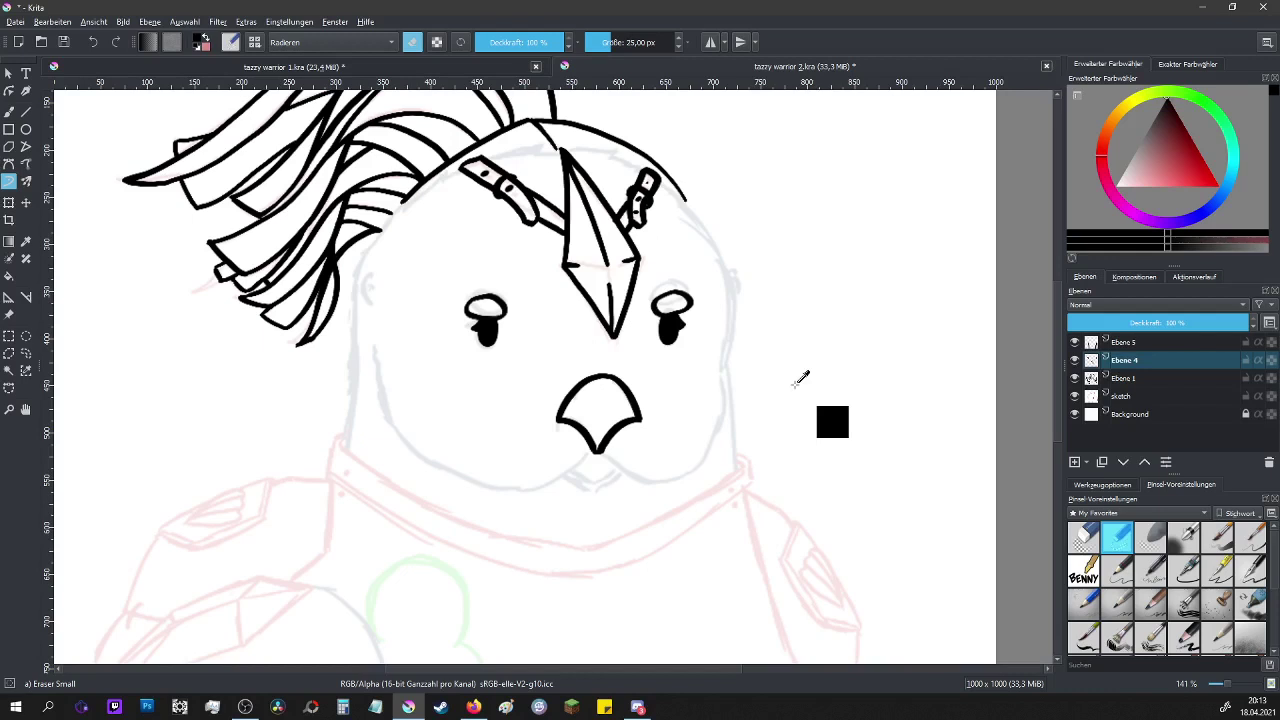
- Merge the brow, face and crest line art layers into one and add a new layer above it for inking
{"action": "left_click", "coordinate": [1128, 342], "text": "ctrl"}
{"action": "left_click", "coordinate": [1140, 383], "text": "ctrl"}
{"action": "right_click", "coordinate": [1140, 383]}
{"action": "left_click", "coordinate": [1068, 502]}
{"action": "left_click", "coordinate": [1075, 462]}
{"action": "key", "text": "e"}
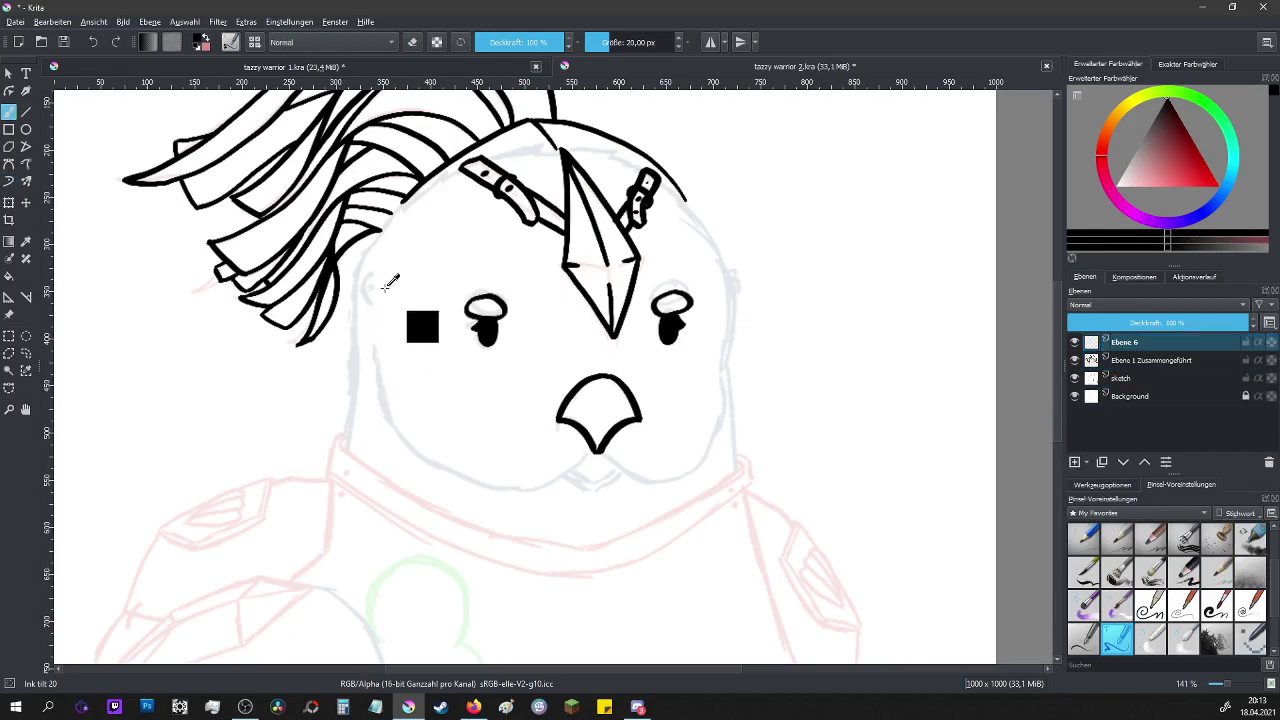
- Ink the left outline of the head from the crest down to the collar with the Ink tilt 20 brush
{"action": "scroll", "coordinate": [376, 284], "scroll_direction": "up", "scroll_amount": 2}
{"action": "scroll", "coordinate": [376, 284], "scroll_direction": "up", "scroll_amount": 1}
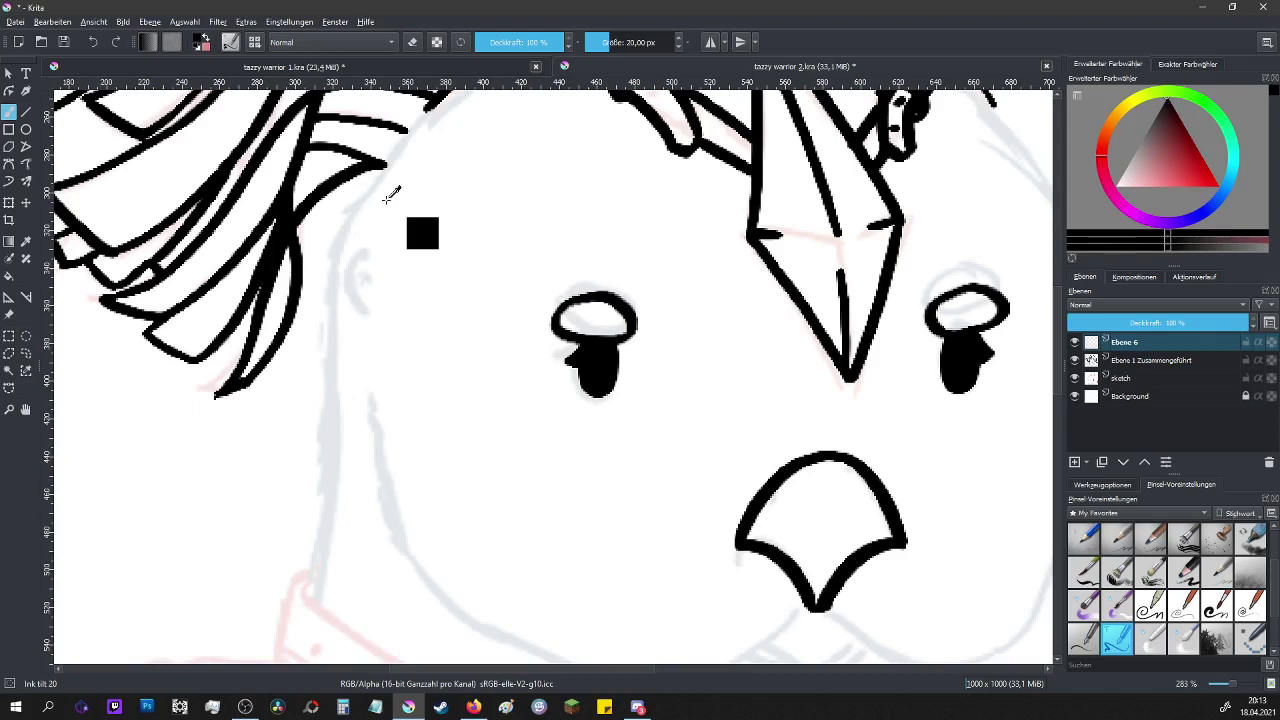
{"action": "mouse_move", "coordinate": [432, 102]}
{"action": "left_mouse_down"}
{"action": "mouse_move", "coordinate": [342, 230]}
{"action": "mouse_move", "coordinate": [326, 298]}
{"action": "mouse_move", "coordinate": [334, 478]}
{"action": "mouse_move", "coordinate": [318, 606]}
{"action": "left_mouse_up"}
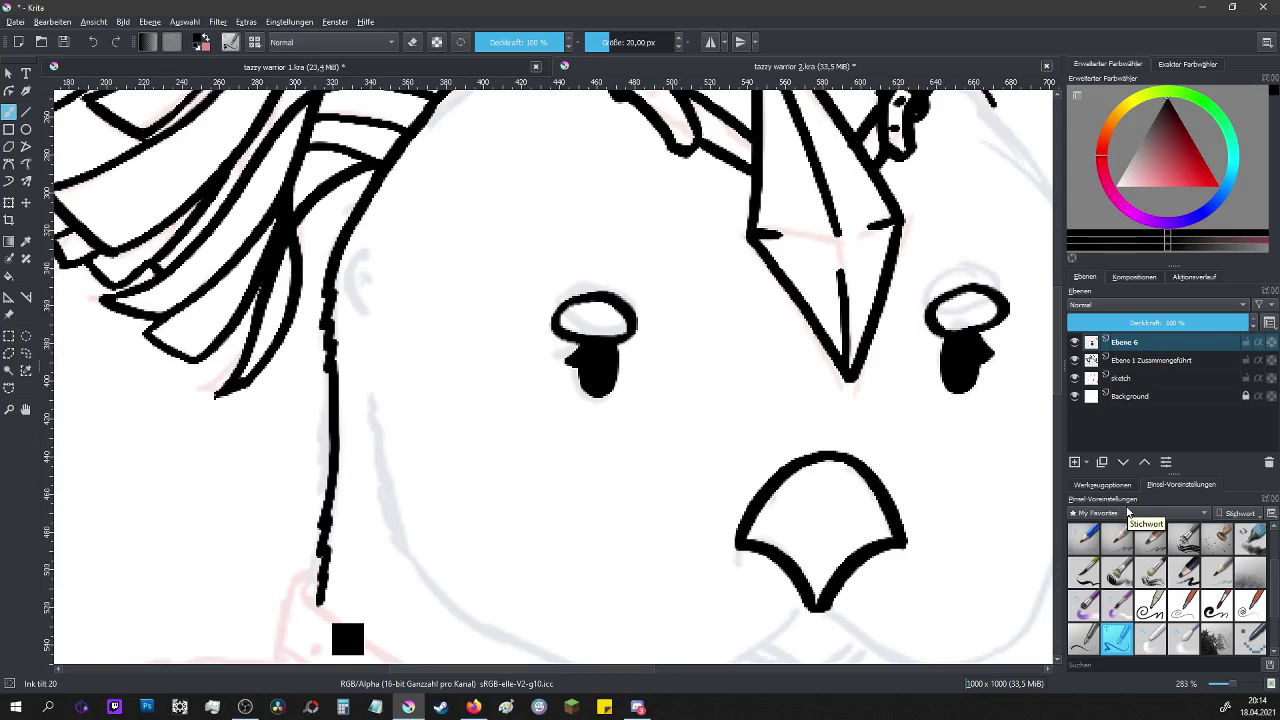
{"action": "key", "text": "1"}
{"action": "scroll", "coordinate": [774, 537], "scroll_direction": "up", "scroll_amount": 2}
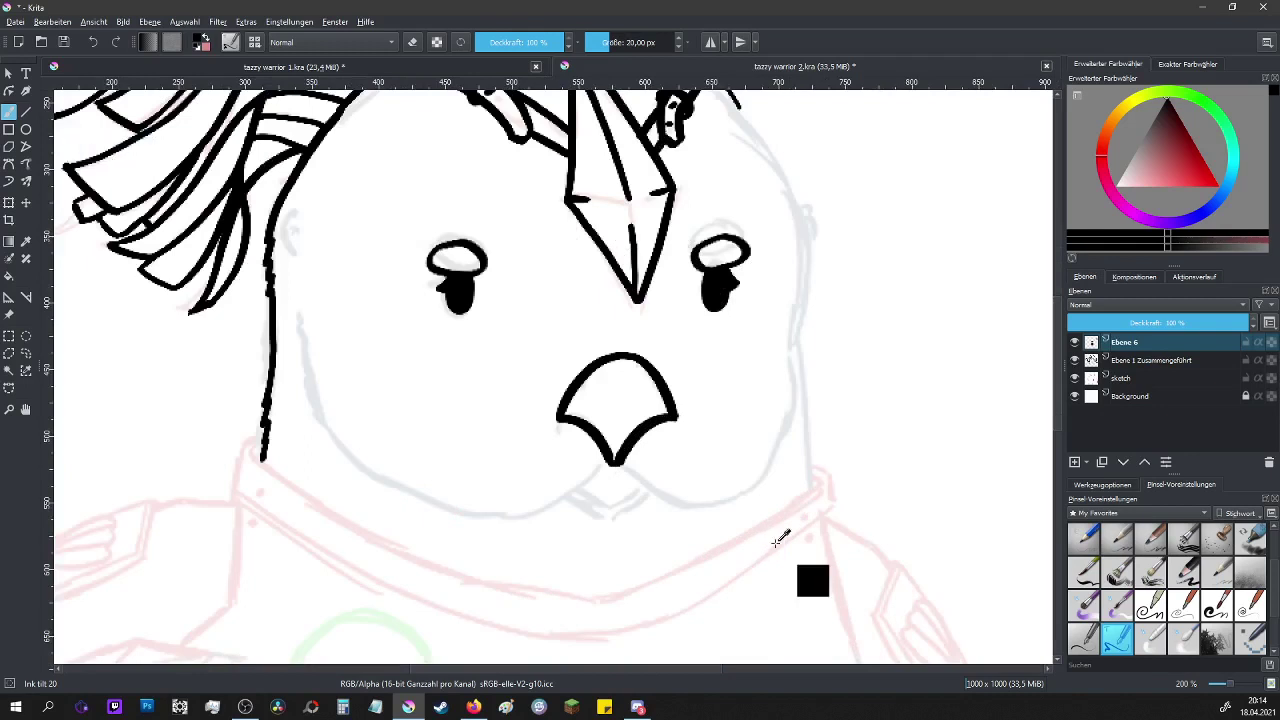
{"action": "left_click", "coordinate": [491, 444]}
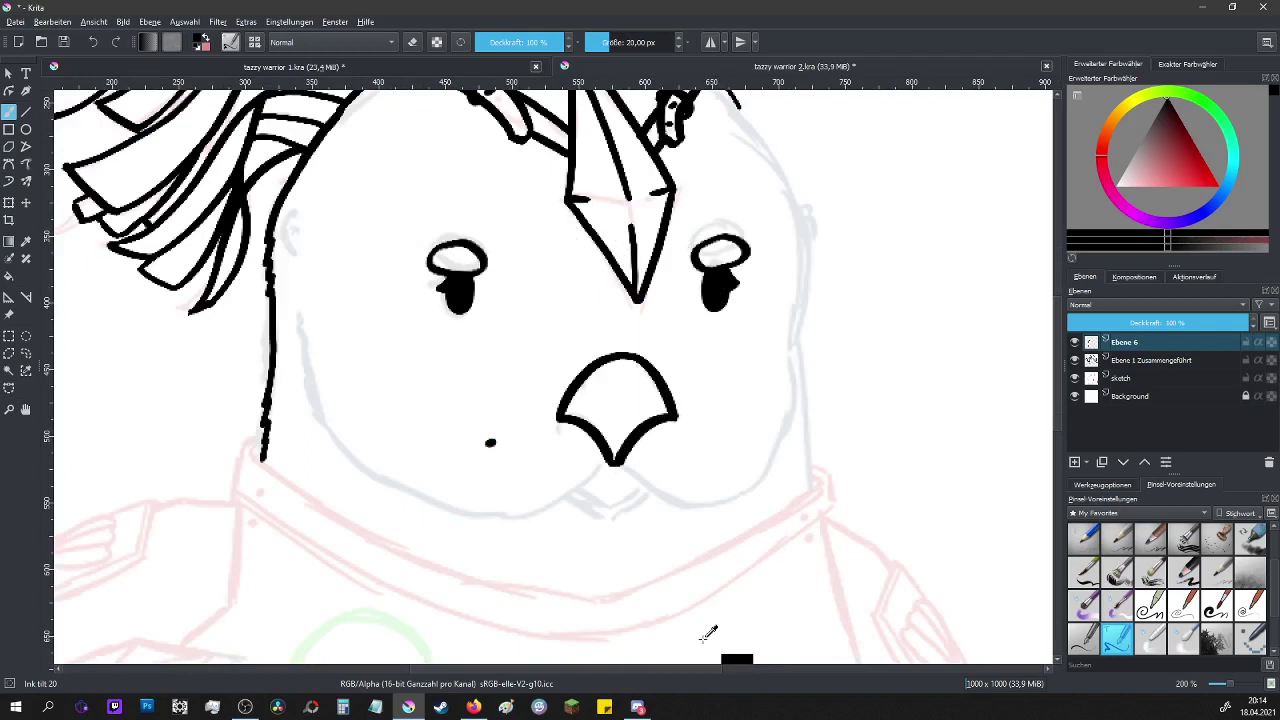
{"action": "key", "text": "ctrl+z"}
- Add a new layer above the head outline and ink the left ear's curved outline with the Ink tilt 20 brush
{"action": "scroll", "coordinate": [258, 148], "scroll_direction": "up", "scroll_amount": 2}
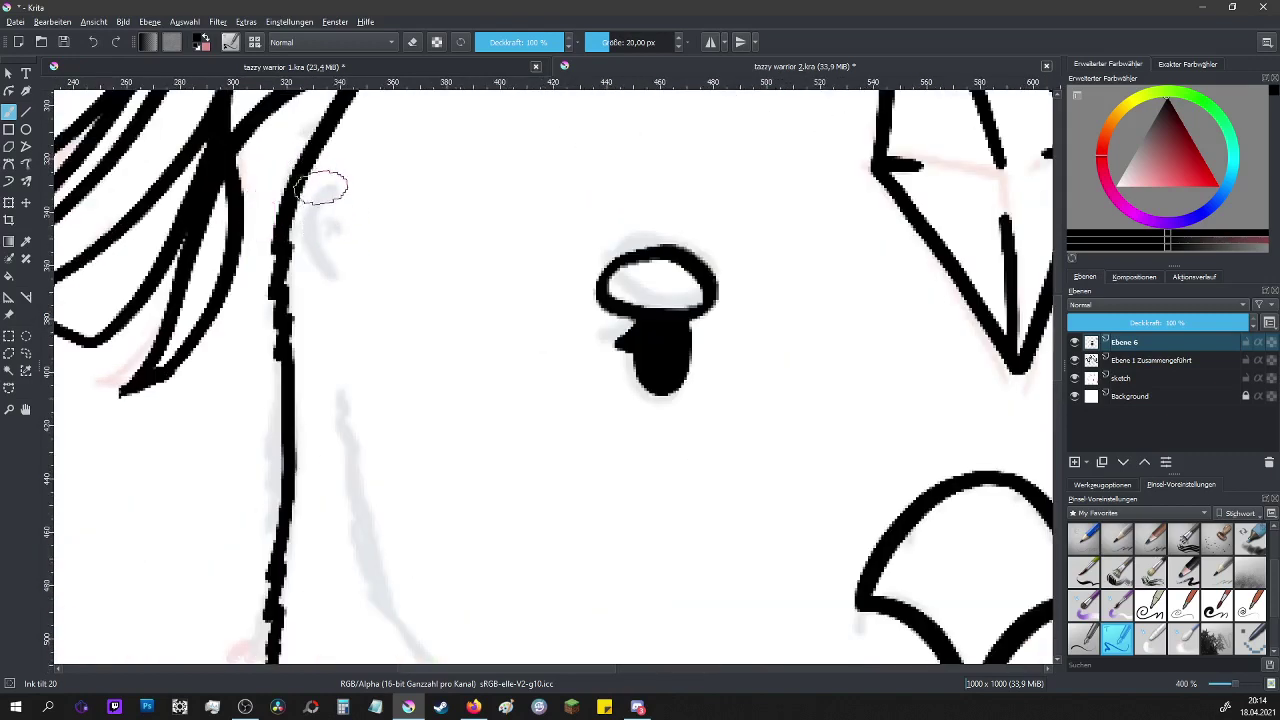
{"action": "key", "text": "Insert"}
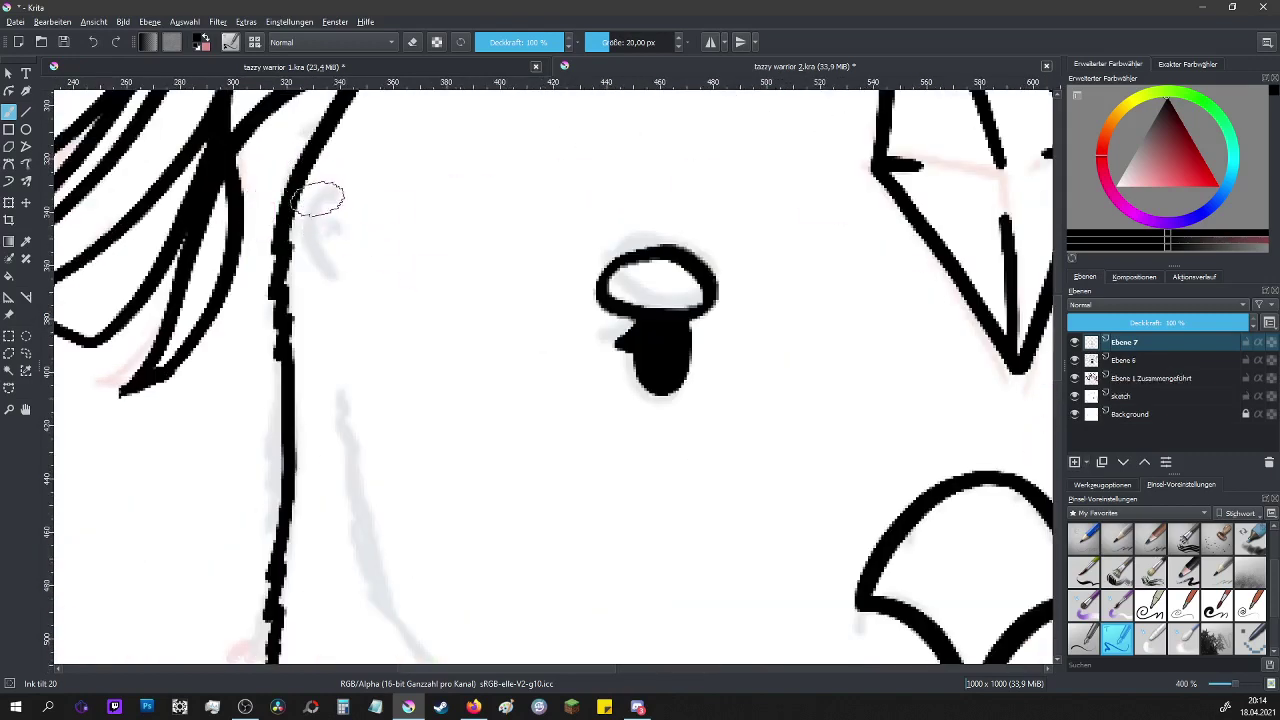
{"action": "mouse_move", "coordinate": [322, 205]}
{"action": "left_mouse_down"}
{"action": "mouse_move", "coordinate": [279, 236]}
{"action": "mouse_move", "coordinate": [280, 268]}
{"action": "mouse_move", "coordinate": [324, 300]}
{"action": "left_mouse_up"}
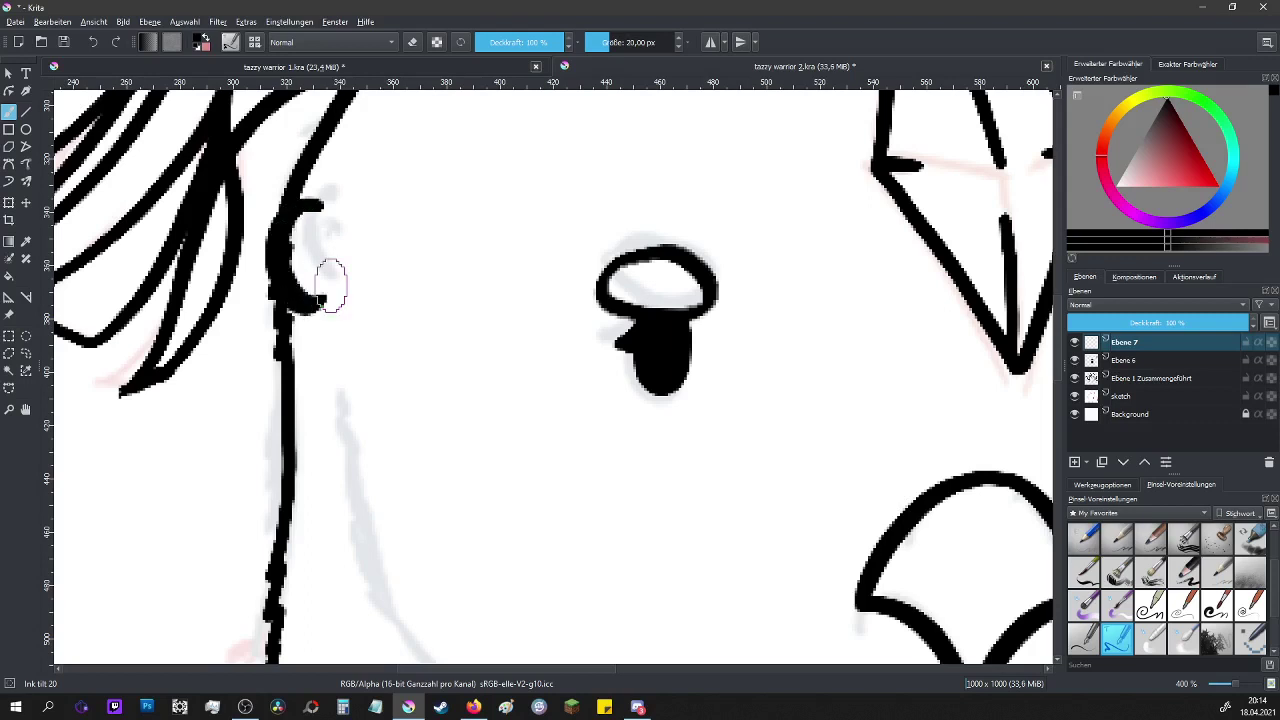
- Clean up the head outline inside the left ear on layer Ebene 6 with Eraser Small, and return to layer Ebene 7
{"action": "left_click", "coordinate": [1117, 362]}
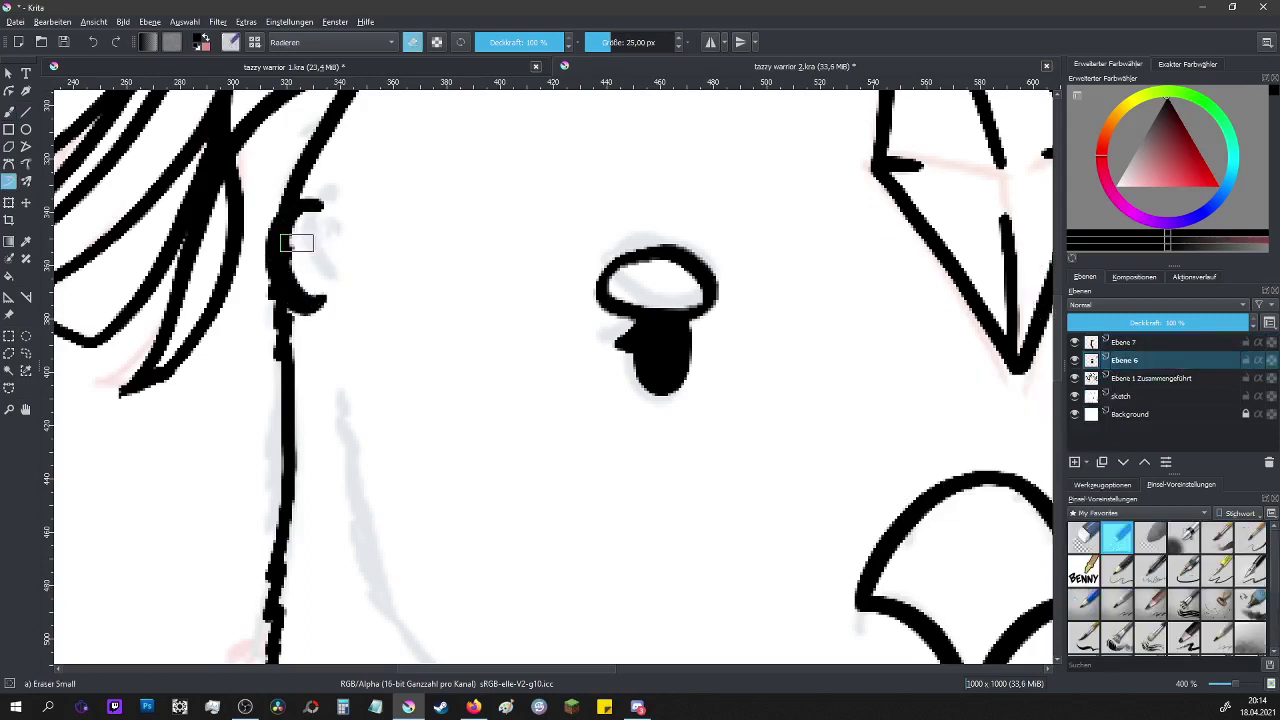
{"action": "key", "text": "e"}
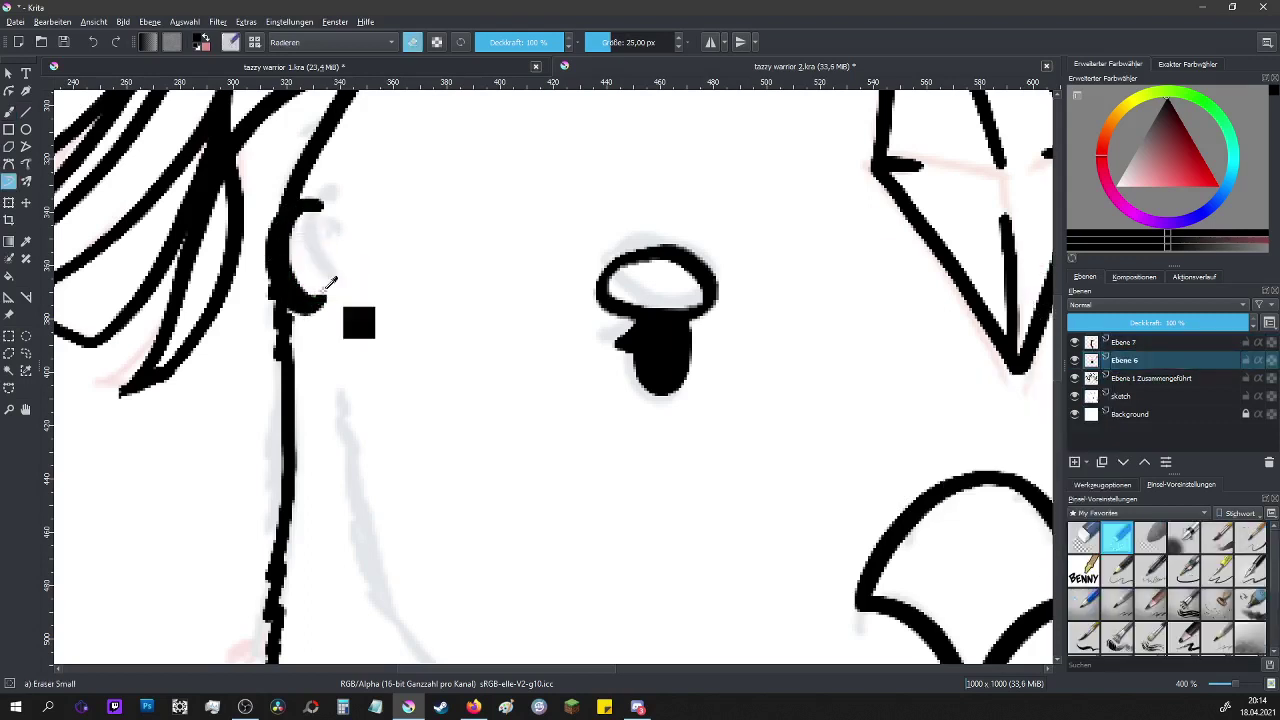
{"action": "key", "text": "e"}
{"action": "left_click", "coordinate": [1115, 344]}
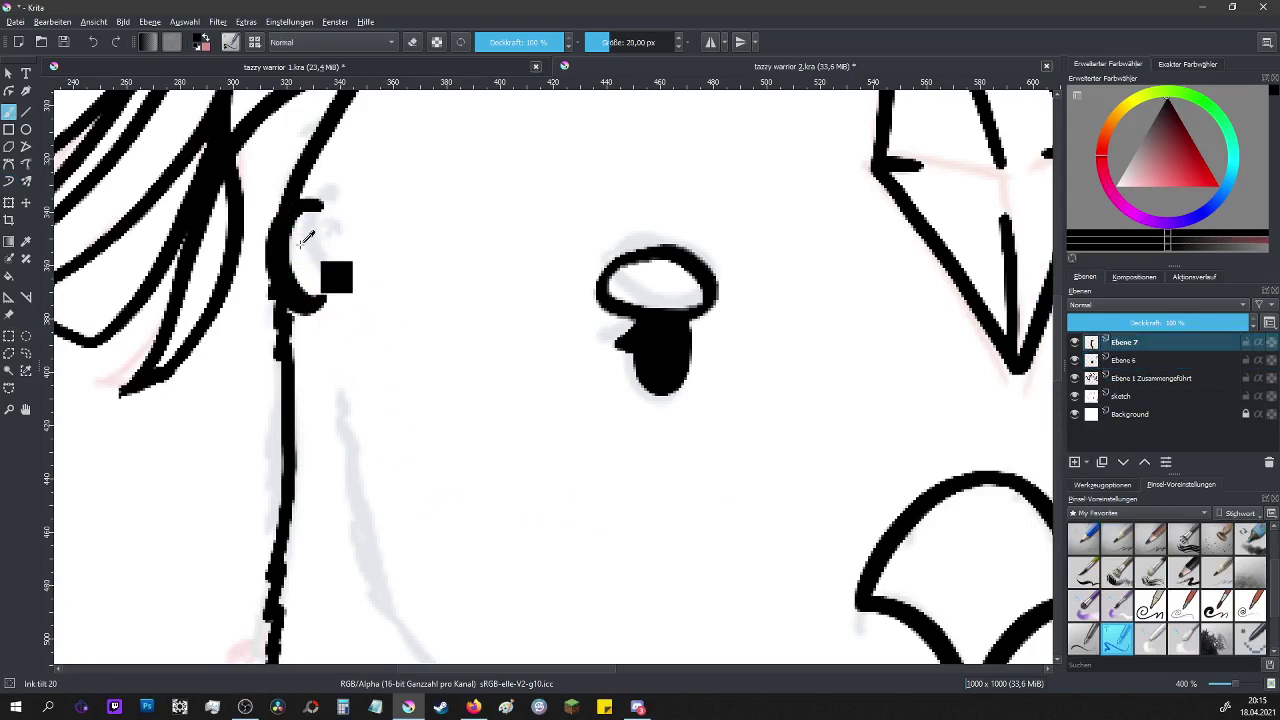
- Ink the small inner mark of the left ear with the Ink circle 10 brush and trim its end with the eraser
{"action": "scroll", "coordinate": [310, 233], "scroll_direction": "down", "scroll_amount": 5}
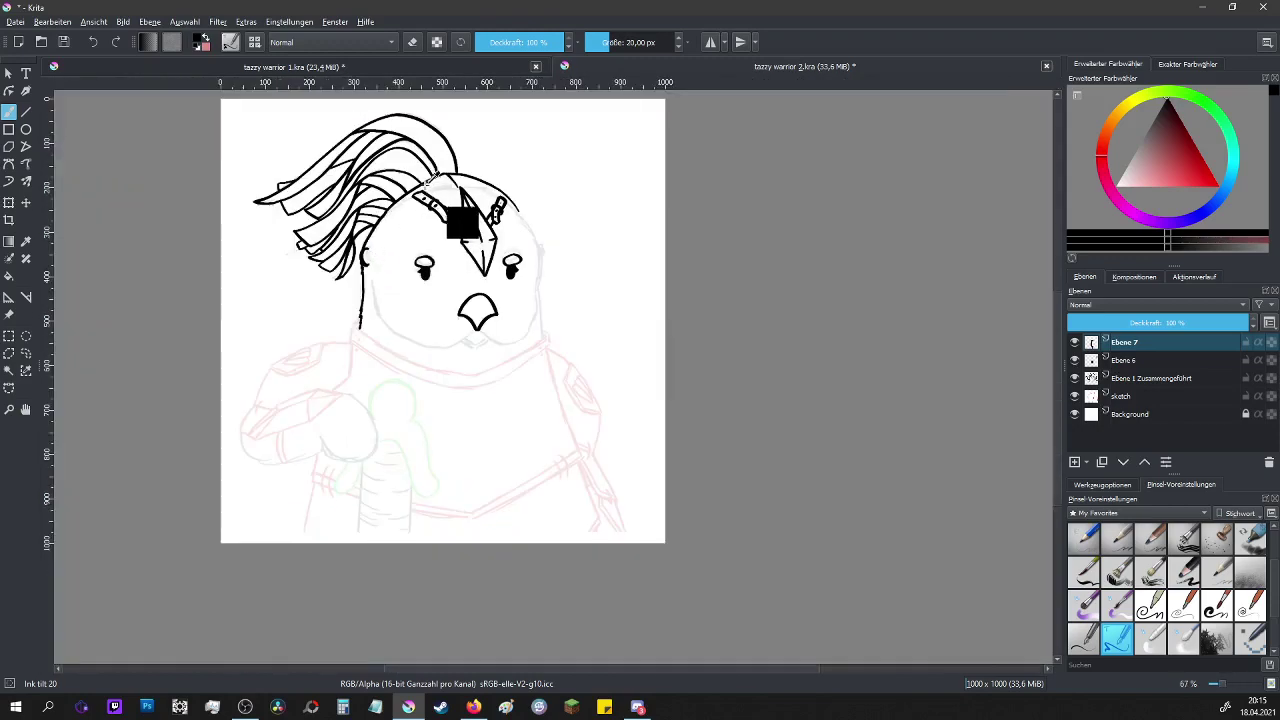
{"action": "scroll", "coordinate": [350, 365], "scroll_direction": "up", "scroll_amount": 6}
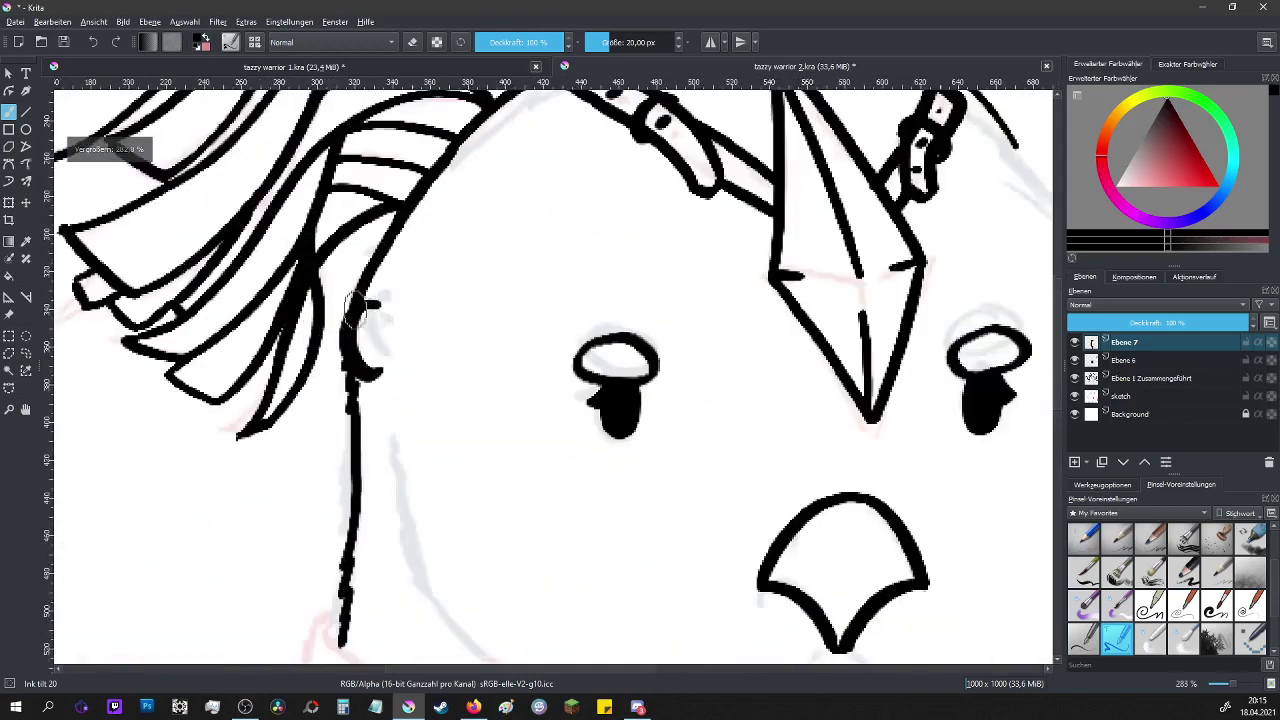
{"action": "scroll", "coordinate": [350, 365], "scroll_direction": "up", "scroll_amount": 1}
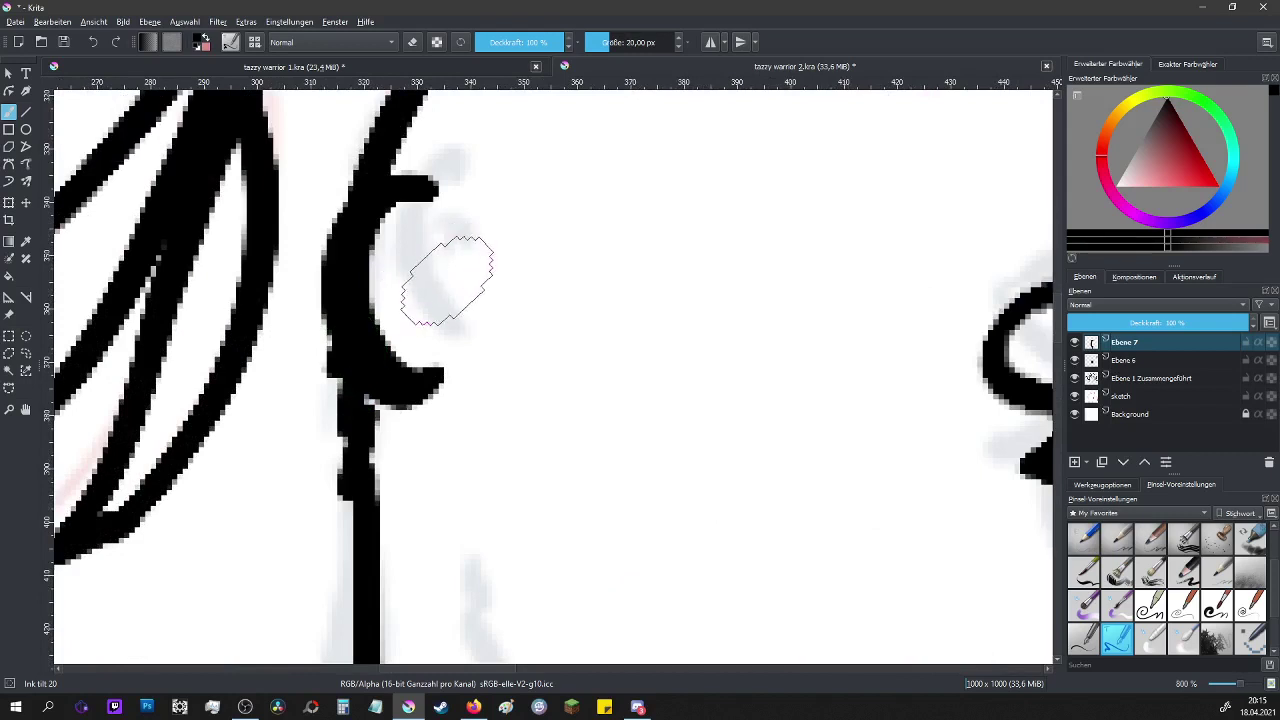
{"action": "left_click", "coordinate": [1083, 638]}
{"action": "mouse_move", "coordinate": [434, 271]}
{"action": "left_mouse_down"}
{"action": "mouse_move", "coordinate": [388, 248]}
{"action": "mouse_move", "coordinate": [434, 256]}
{"action": "mouse_move", "coordinate": [405, 263]}
{"action": "mouse_move", "coordinate": [402, 284]}
{"action": "mouse_move", "coordinate": [417, 258]}
{"action": "mouse_move", "coordinate": [391, 246]}
{"action": "mouse_move", "coordinate": [429, 253]}
{"action": "left_mouse_up"}
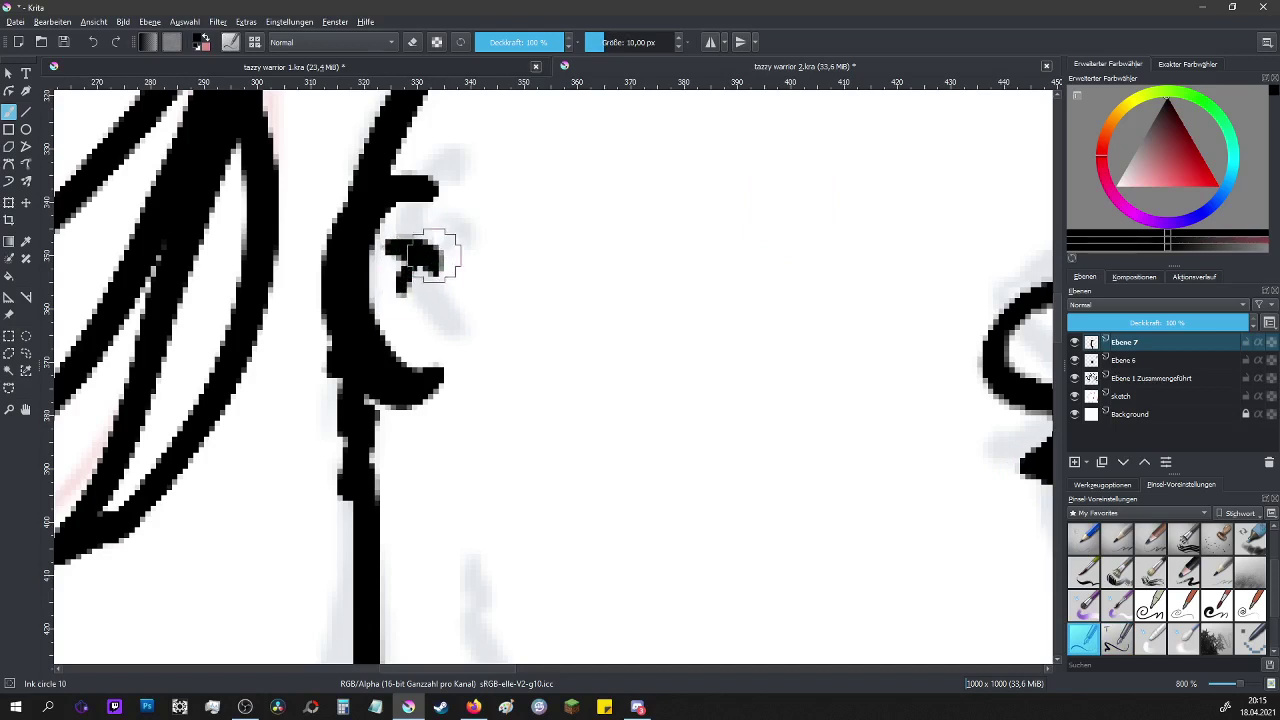
{"action": "key", "text": "e"}
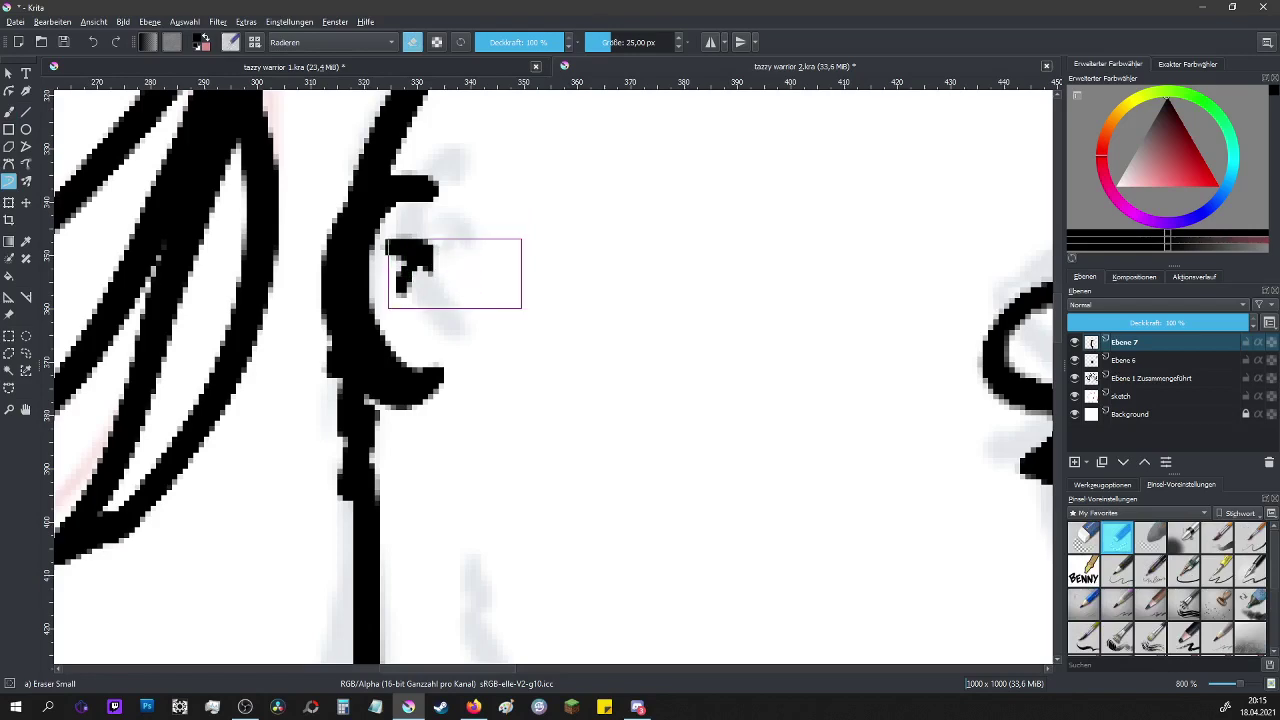
- Ink the left cheek line from the beak's tip along the jaw and up the side of the face with Ink tilt 20
{"action": "scroll", "coordinate": [454, 274], "scroll_direction": "down", "scroll_amount": 8}
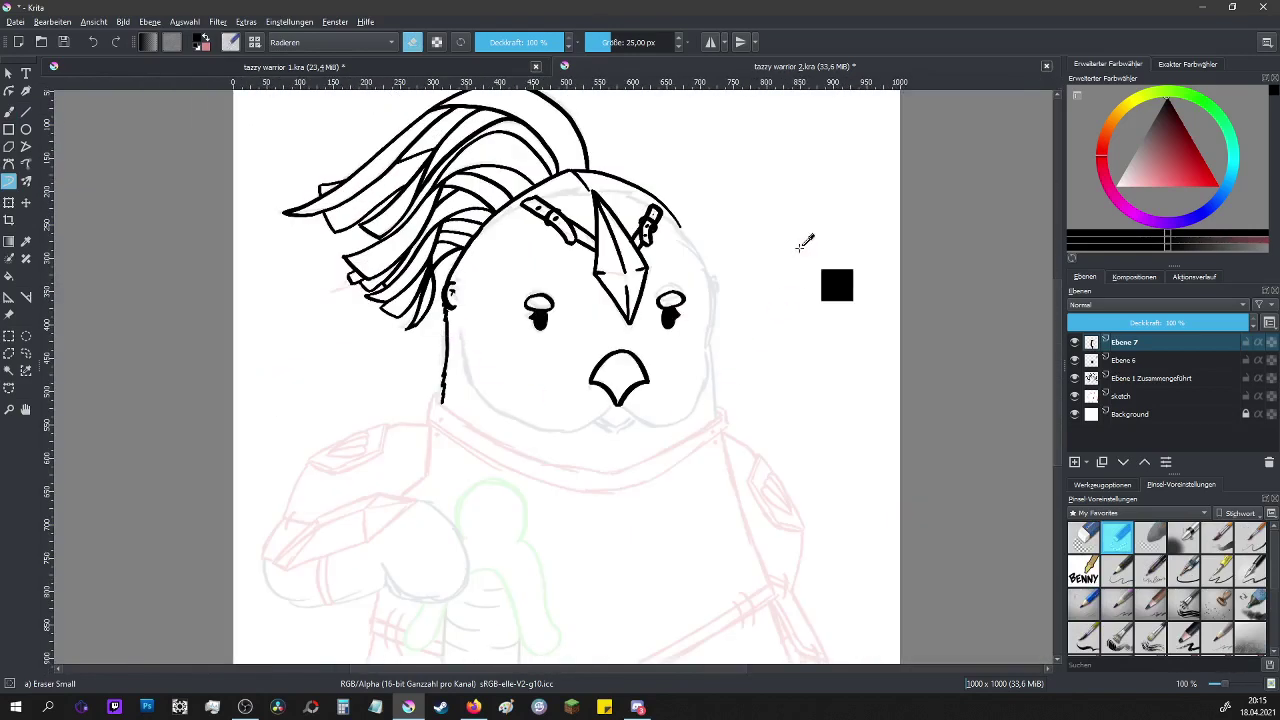
{"action": "scroll", "coordinate": [720, 240], "scroll_direction": "up", "scroll_amount": 2}
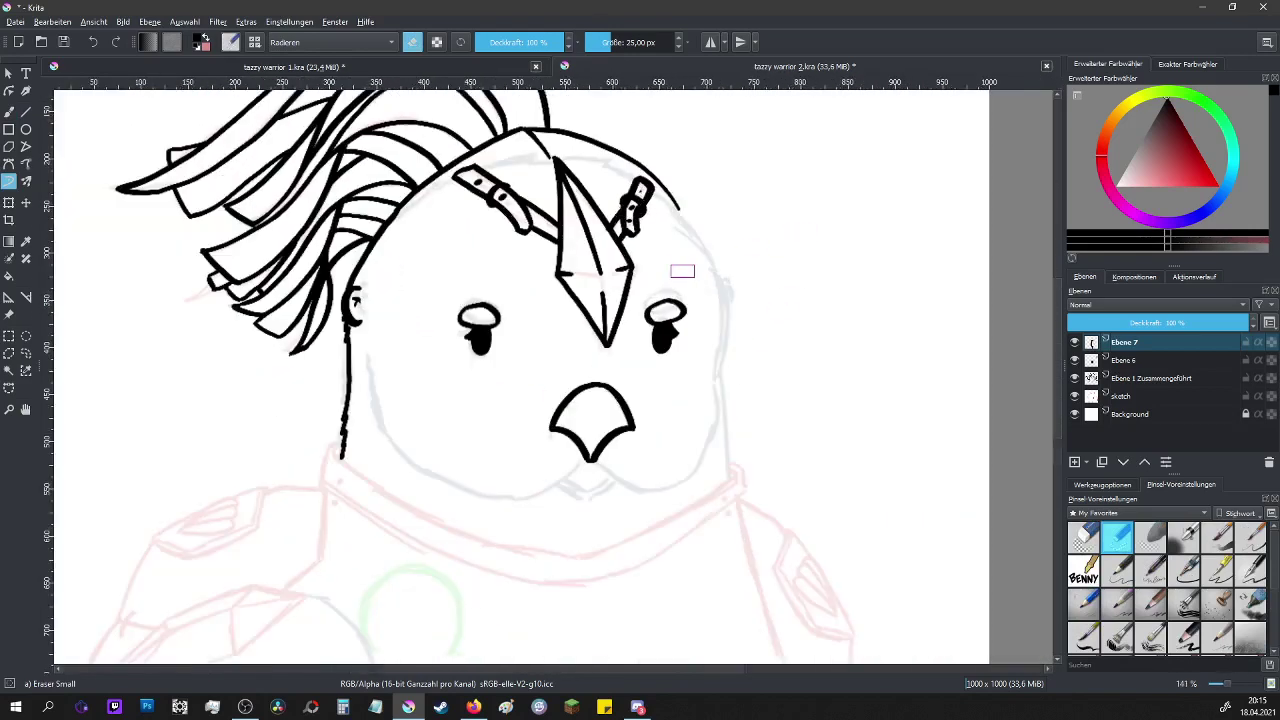
{"action": "key", "text": "e"}
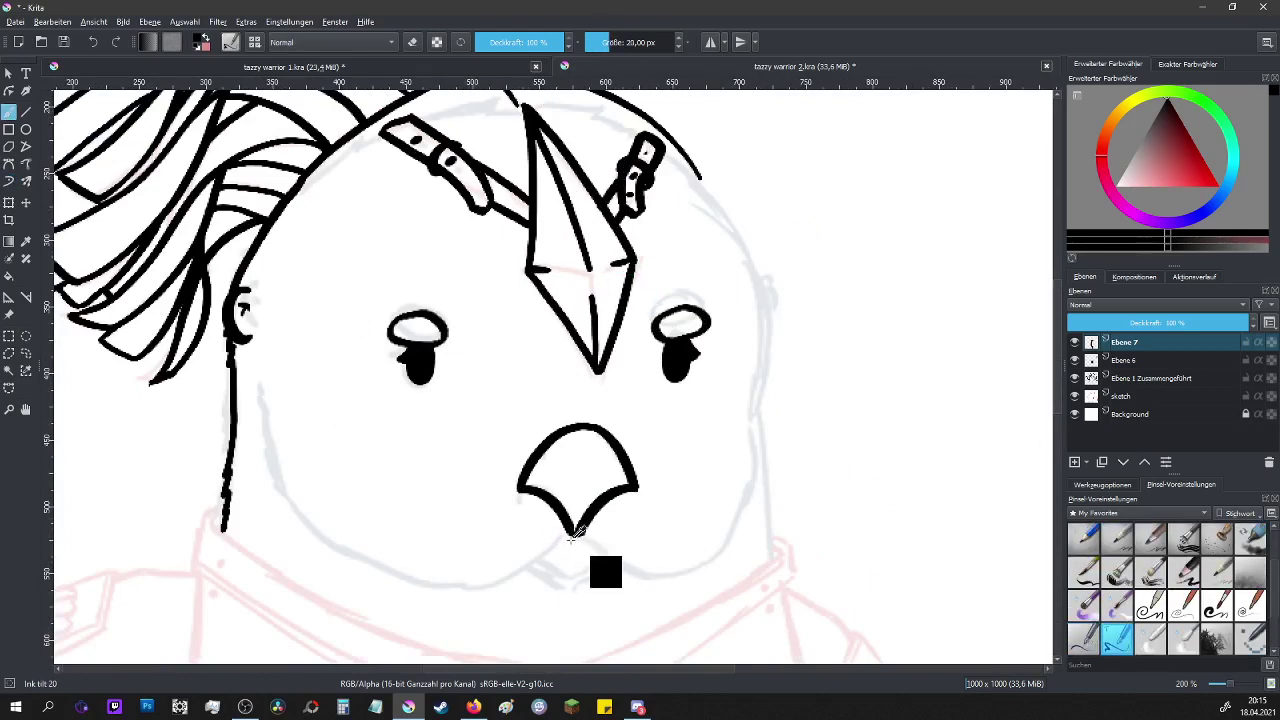
{"action": "mouse_move", "coordinate": [567, 530]}
{"action": "left_mouse_down"}
{"action": "mouse_move", "coordinate": [525, 566]}
{"action": "mouse_move", "coordinate": [448, 590]}
{"action": "mouse_move", "coordinate": [375, 570]}
{"action": "left_mouse_up"}
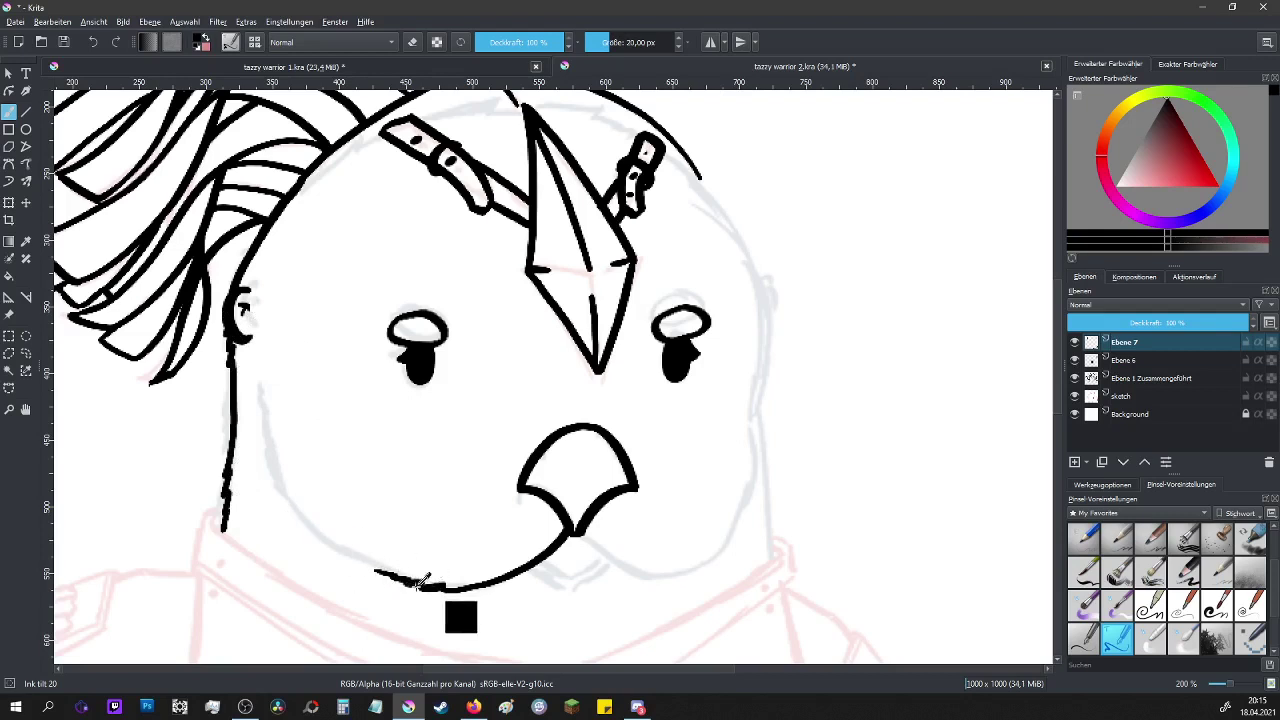
{"action": "left_click_drag", "start_coordinate": [436, 580], "coordinate": [374, 588]}
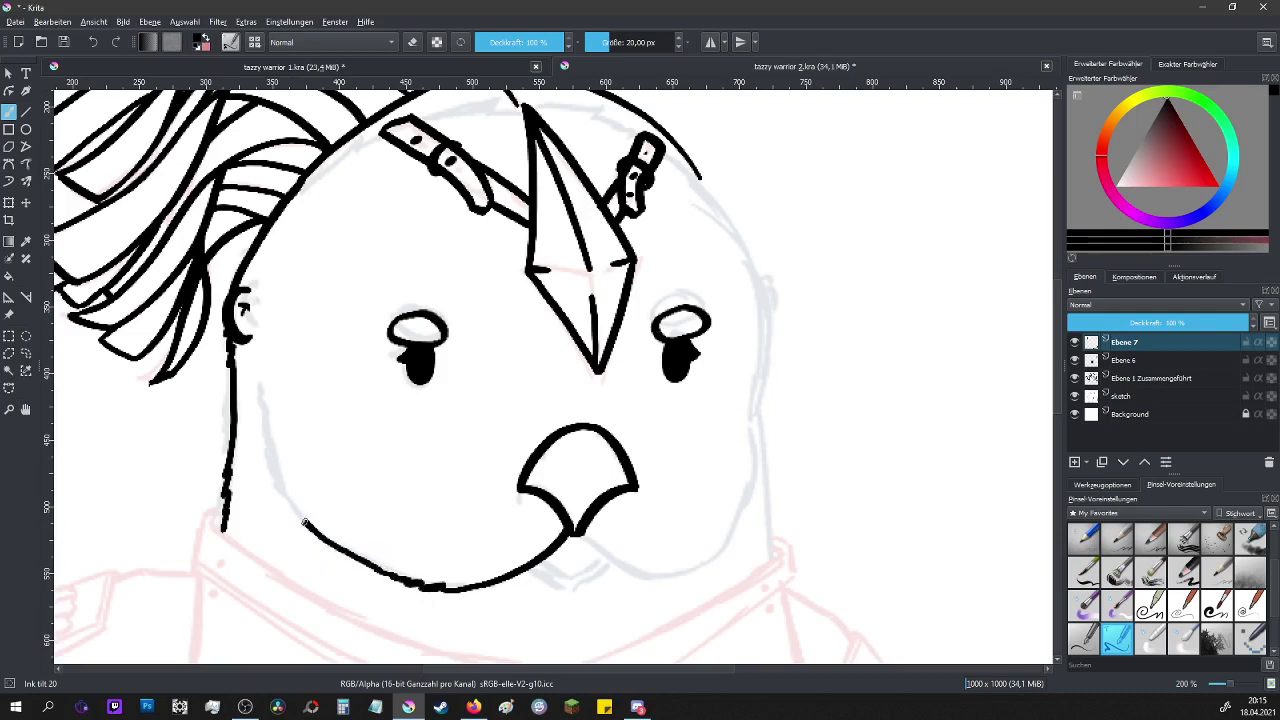
{"action": "mouse_move", "coordinate": [296, 509]}
{"action": "left_mouse_down"}
{"action": "mouse_move", "coordinate": [271, 466]}
{"action": "mouse_move", "coordinate": [258, 375]}
{"action": "left_mouse_up"}
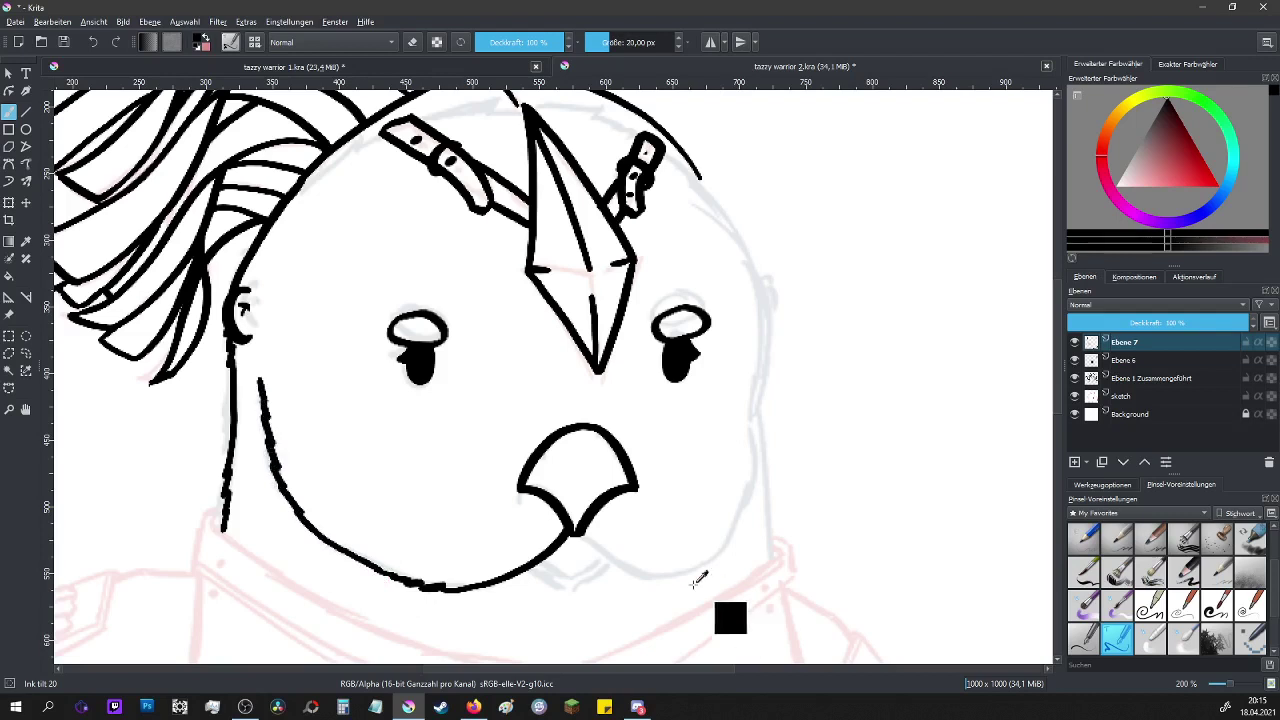
- Ink the right cheek and head outline from the beak's tip up to the crown, redoing the stroke that joins the crest line
{"action": "mouse_move", "coordinate": [600, 548]}
{"action": "left_mouse_down"}
{"action": "mouse_move", "coordinate": [651, 571]}
{"action": "mouse_move", "coordinate": [703, 566]}
{"action": "mouse_move", "coordinate": [735, 540]}
{"action": "mouse_move", "coordinate": [755, 492]}
{"action": "mouse_move", "coordinate": [766, 304]}
{"action": "mouse_move", "coordinate": [749, 237]}
{"action": "mouse_move", "coordinate": [707, 179]}
{"action": "left_mouse_up"}
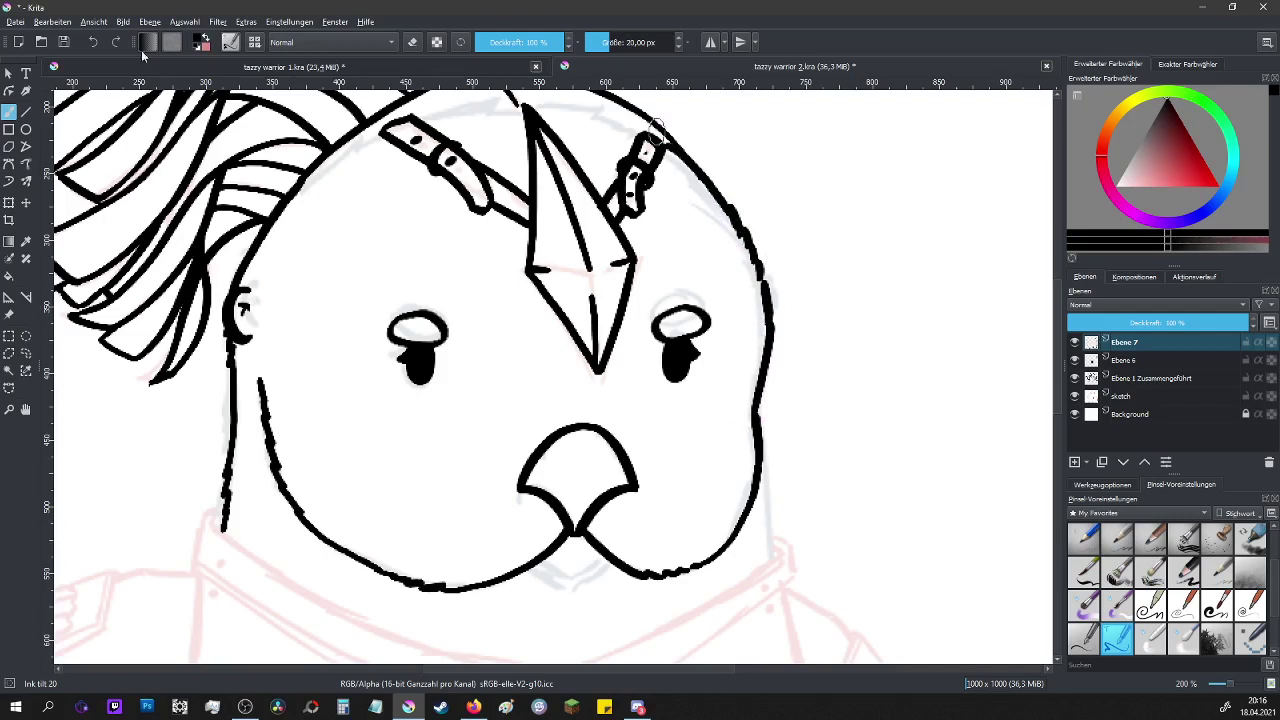
{"action": "key", "text": "ctrl+z"}
{"action": "left_click_drag", "start_coordinate": [676, 158], "coordinate": [740, 236]}
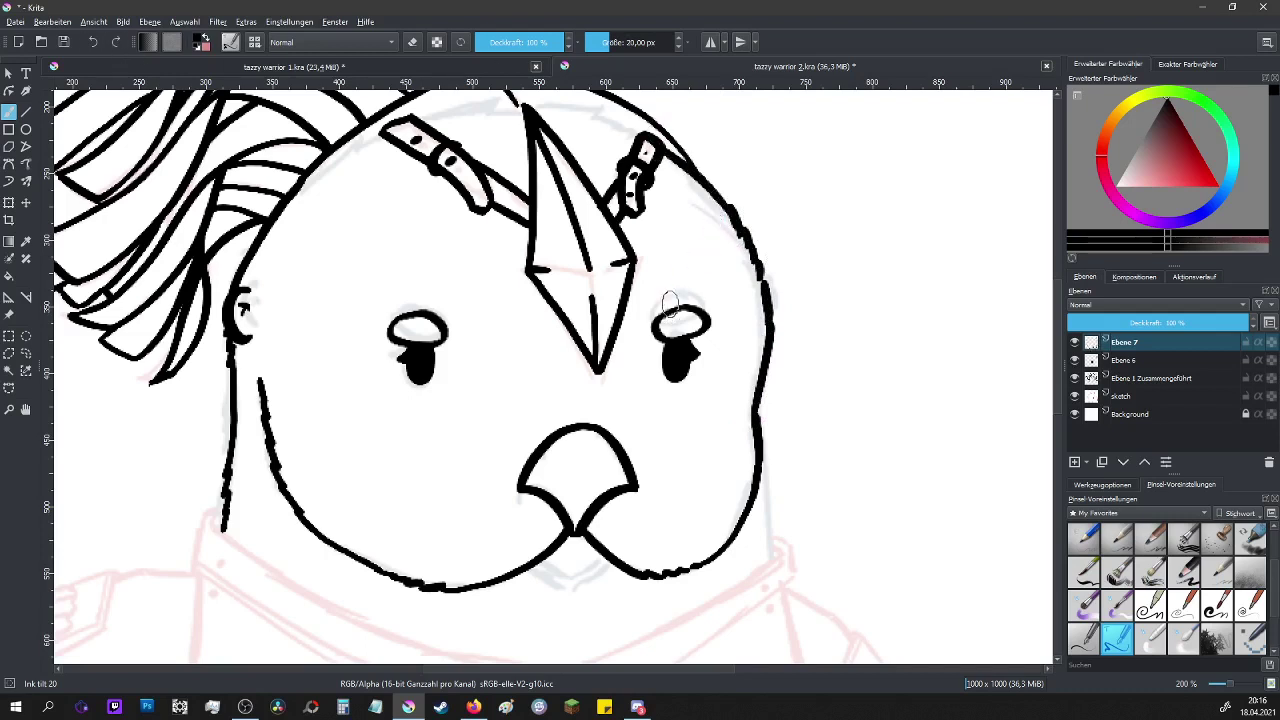
- Ink the jagged edge across the forehead from the left head outline, past the straps and horn, to the right strap
{"action": "key", "text": "minus"}
{"action": "key", "text": "minus"}
{"action": "key", "text": "minus"}
{"action": "key", "text": "minus"}
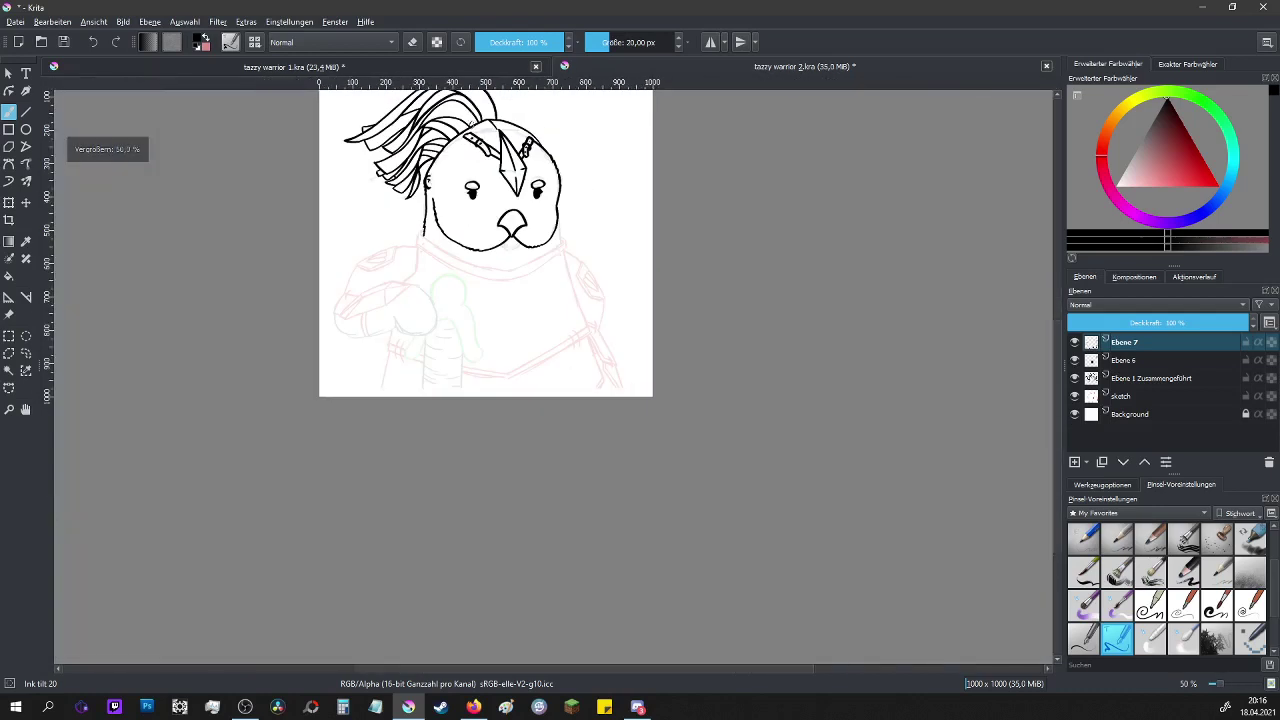
{"action": "key", "text": "plus"}
{"action": "key", "text": "plus"}
{"action": "key", "text": "plus"}
{"action": "key", "text": "plus"}
{"action": "key", "text": "plus"}
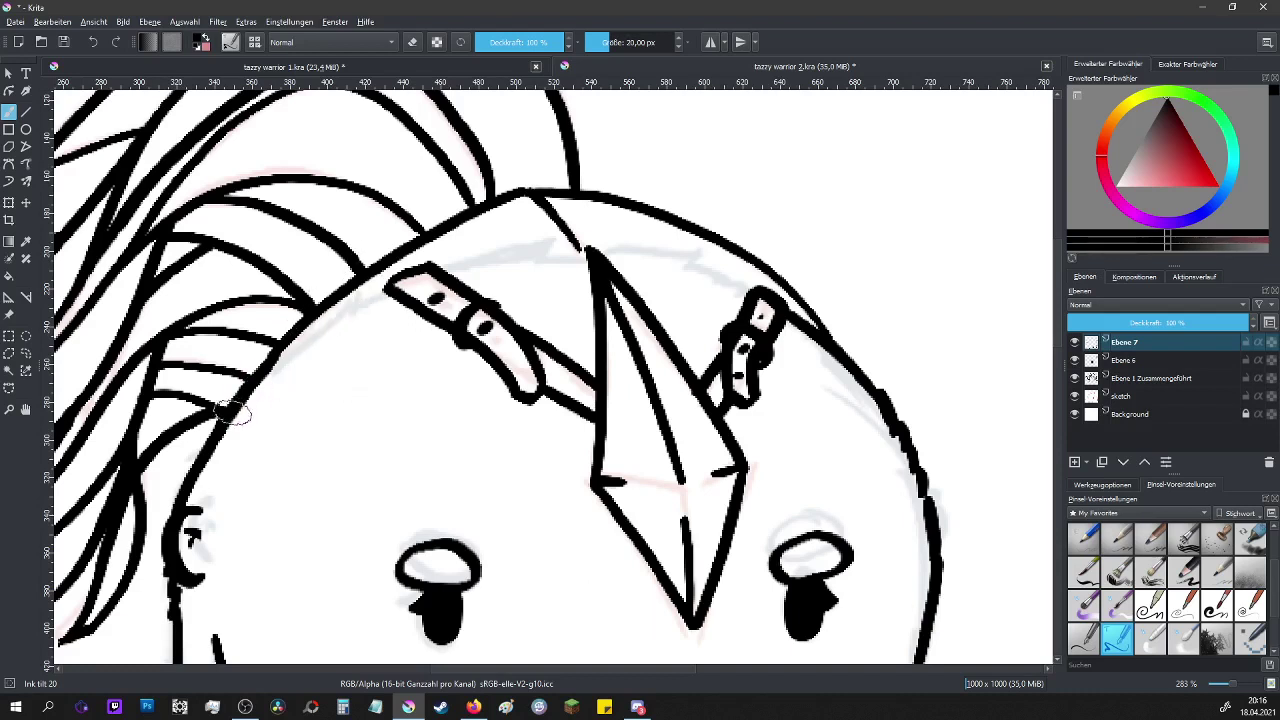
{"action": "mouse_move", "coordinate": [288, 354]}
{"action": "left_mouse_down"}
{"action": "mouse_move", "coordinate": [331, 322]}
{"action": "mouse_move", "coordinate": [370, 248]}
{"action": "mouse_move", "coordinate": [372, 300]}
{"action": "left_mouse_up"}
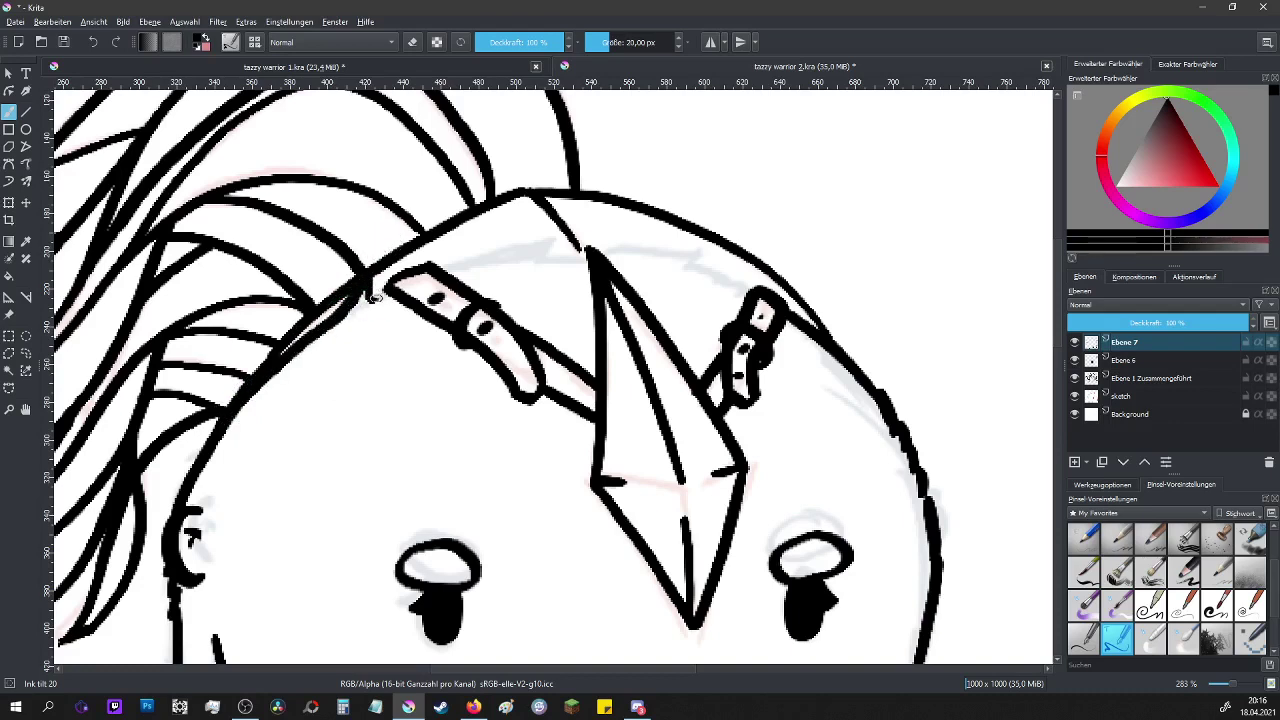
{"action": "mouse_move", "coordinate": [445, 270]}
{"action": "left_mouse_down"}
{"action": "mouse_move", "coordinate": [480, 248]}
{"action": "mouse_move", "coordinate": [491, 262]}
{"action": "left_mouse_up"}
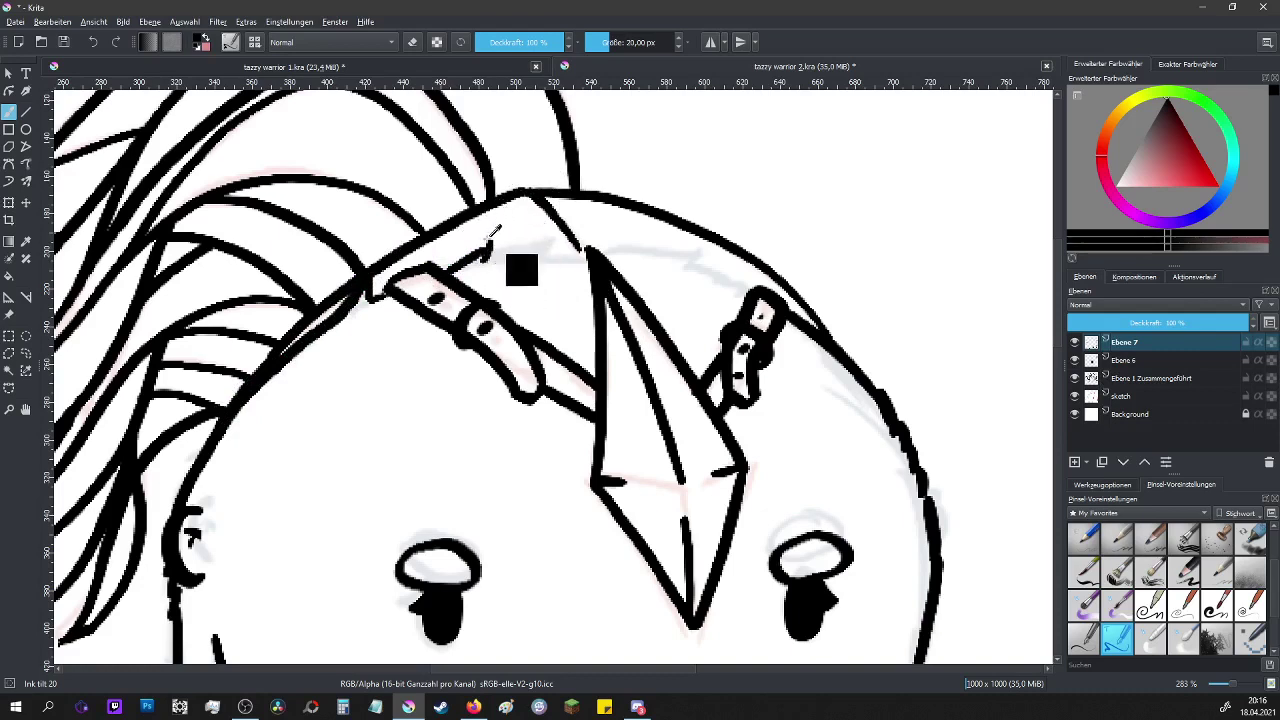
{"action": "mouse_move", "coordinate": [481, 256]}
{"action": "left_mouse_down"}
{"action": "mouse_move", "coordinate": [557, 238]}
{"action": "mouse_move", "coordinate": [553, 259]}
{"action": "mouse_move", "coordinate": [691, 241]}
{"action": "mouse_move", "coordinate": [679, 266]}
{"action": "mouse_move", "coordinate": [750, 292]}
{"action": "left_mouse_up"}
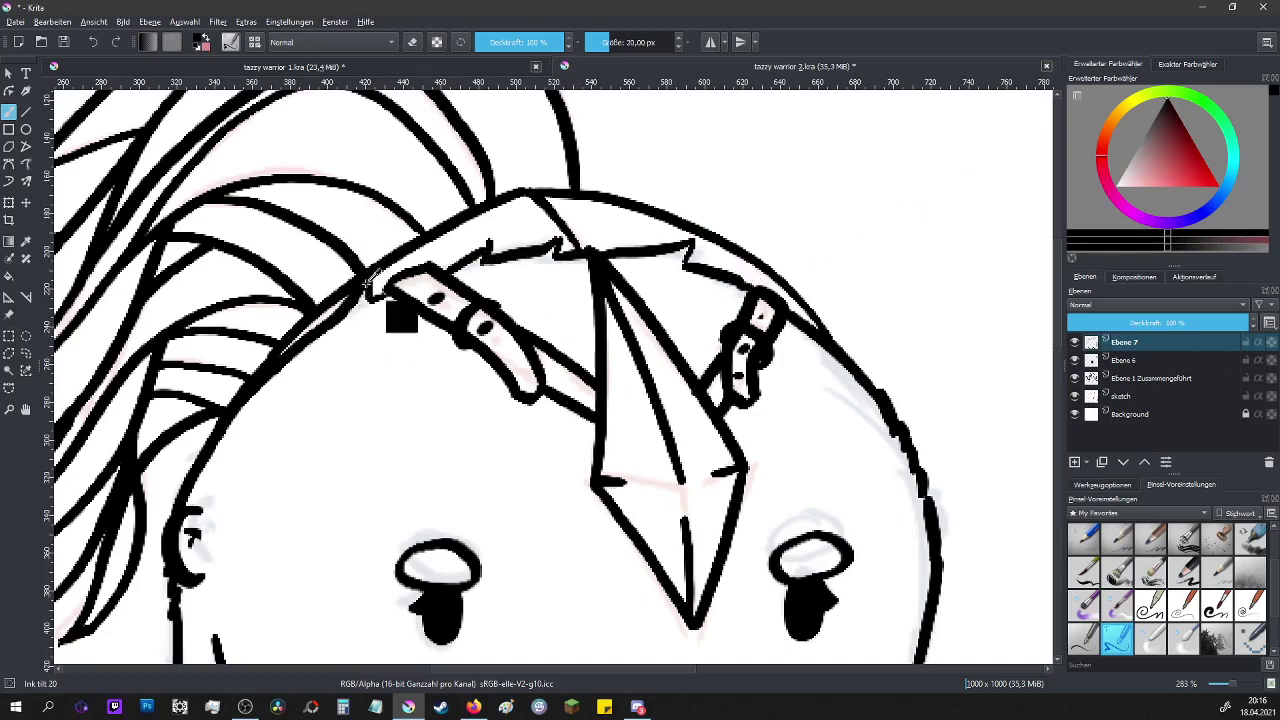
- Erase the overlapping lines at the left corner of the jagged forehead edge on both line art layers, and redraw that corner and the neighbouring tip
{"action": "left_click", "coordinate": [1124, 382]}
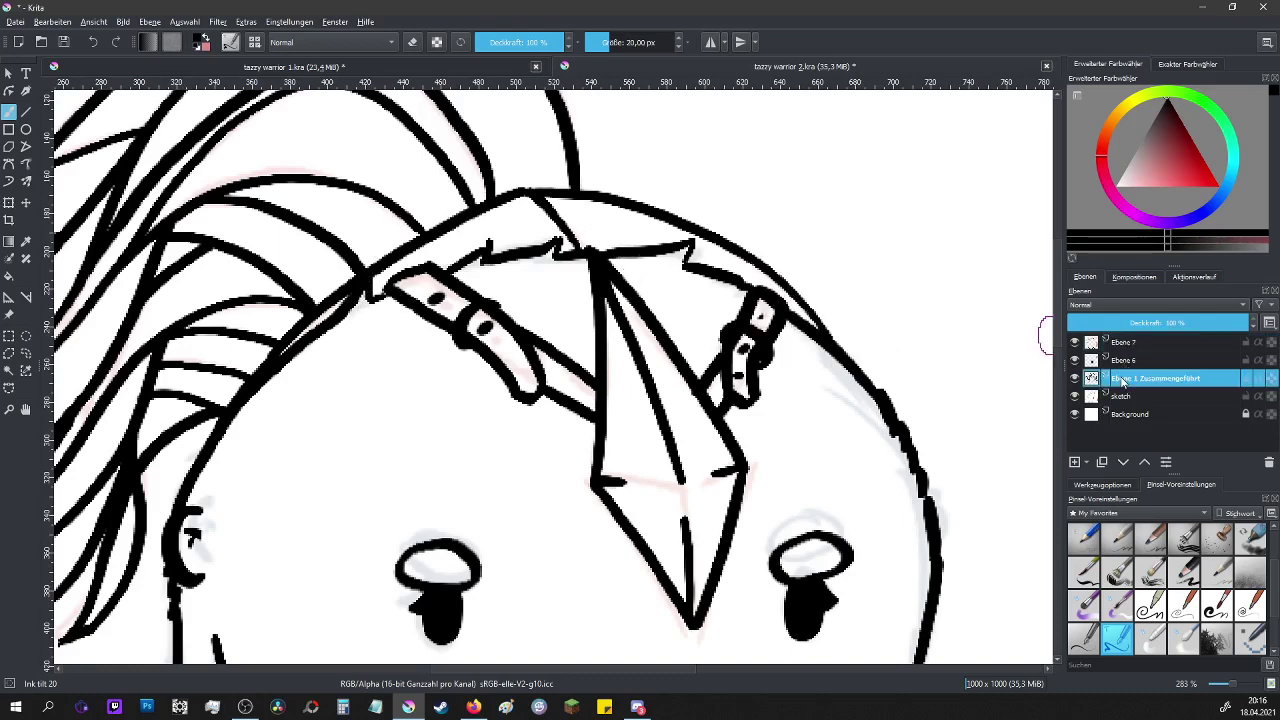
{"action": "key", "text": "e"}
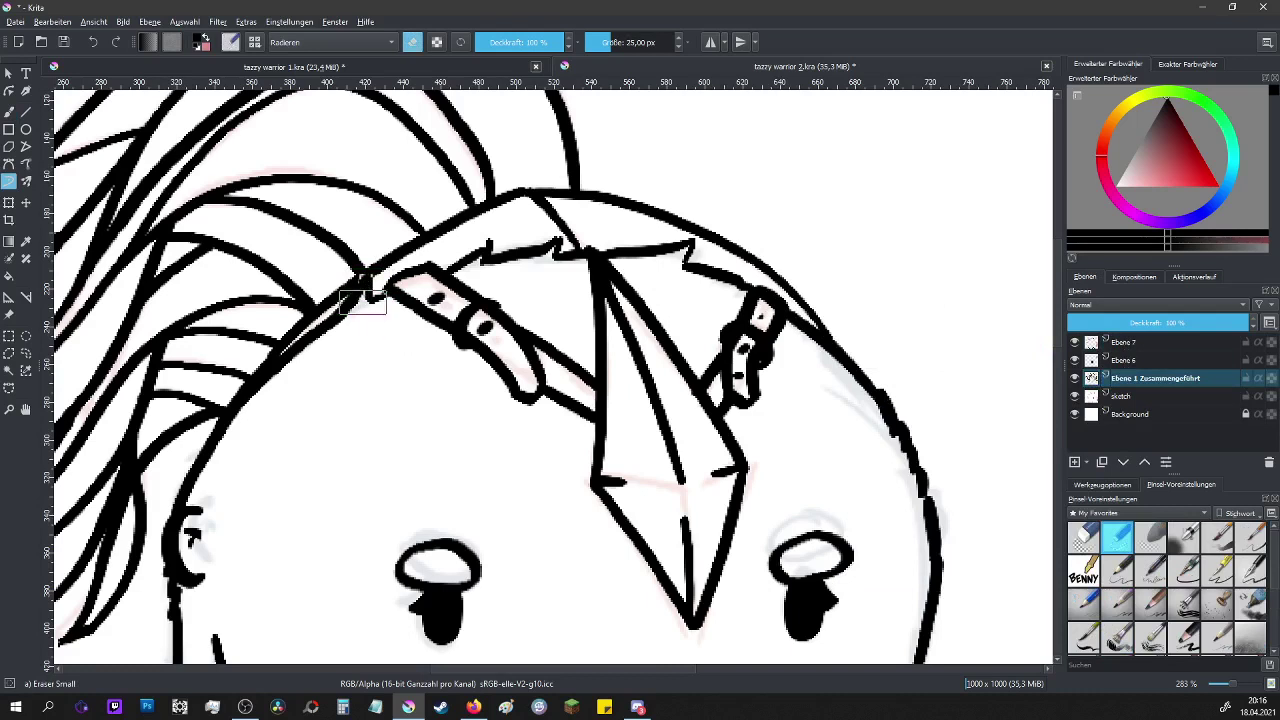
{"action": "mouse_move", "coordinate": [357, 278]}
{"action": "left_mouse_down"}
{"action": "mouse_move", "coordinate": [354, 293]}
{"action": "mouse_move", "coordinate": [368, 268]}
{"action": "mouse_move", "coordinate": [370, 285]}
{"action": "left_mouse_up"}
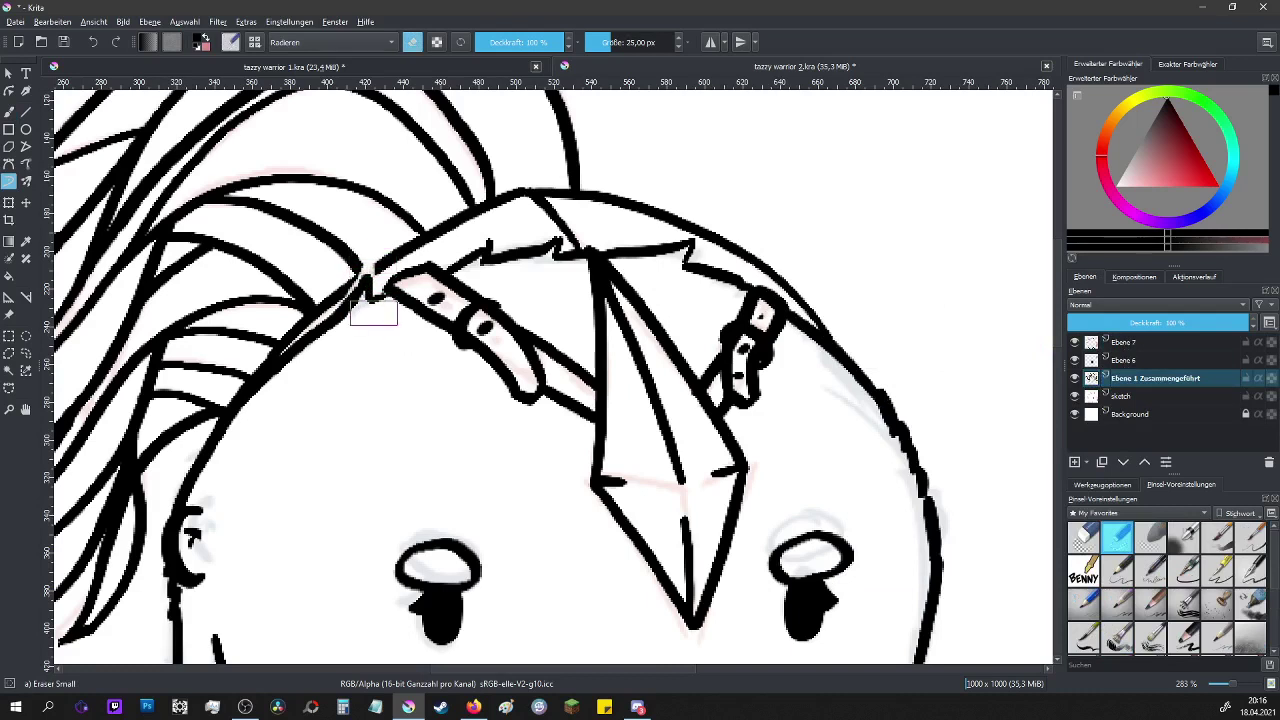
{"action": "left_click", "coordinate": [1124, 342]}
{"action": "mouse_move", "coordinate": [350, 313]}
{"action": "left_mouse_down"}
{"action": "mouse_move", "coordinate": [354, 292]}
{"action": "mouse_move", "coordinate": [332, 331]}
{"action": "left_mouse_up"}
{"action": "key", "text": "/"}
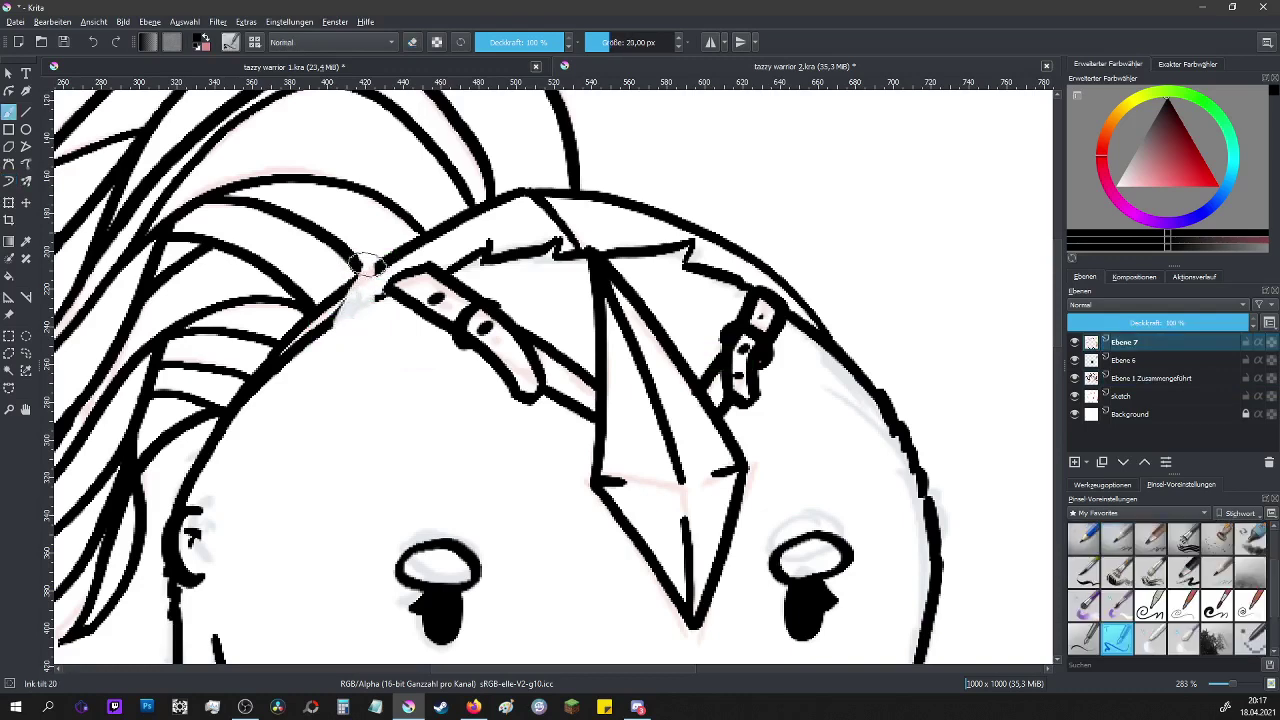
{"action": "left_click_drag", "start_coordinate": [365, 258], "coordinate": [374, 300]}
{"action": "left_click_drag", "start_coordinate": [485, 249], "coordinate": [445, 271]}
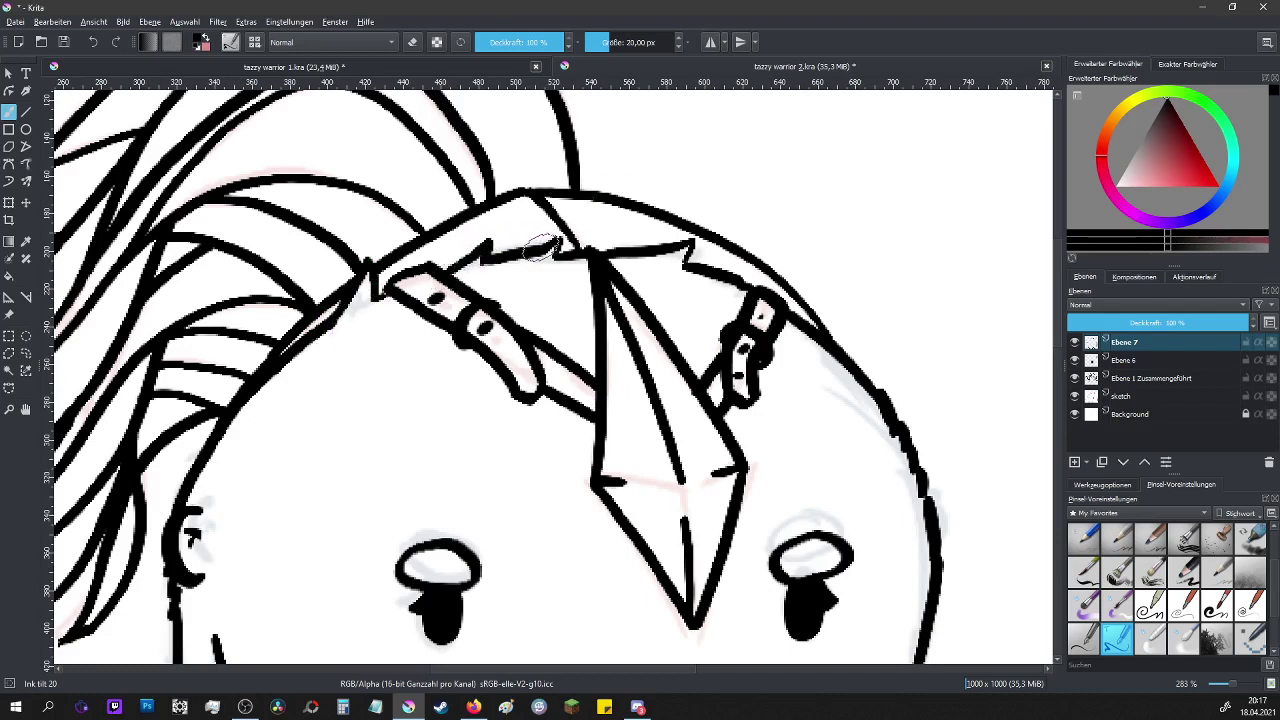
- Hide the sketch layer to check the inked head on its own, and show the sketch again
{"action": "scroll", "coordinate": [551, 250], "scroll_direction": "down", "scroll_amount": 5}
{"action": "scroll", "coordinate": [570, 310], "scroll_direction": "up", "scroll_amount": 4}
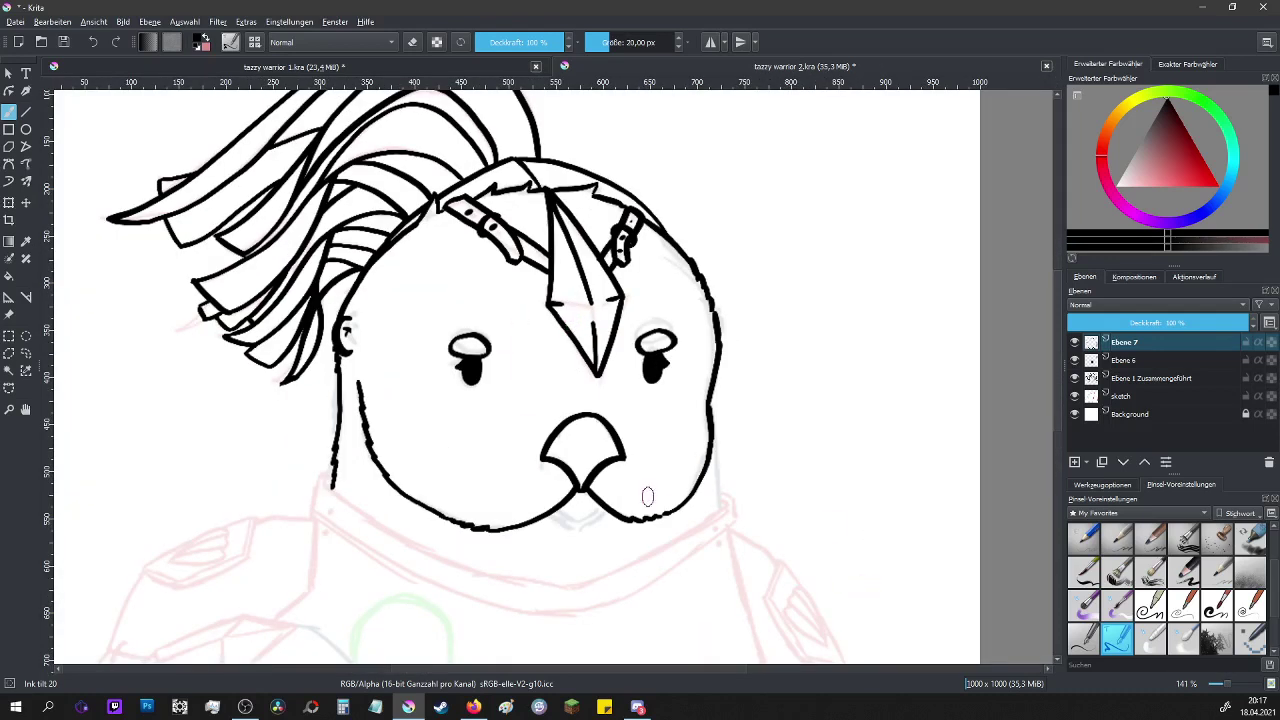
{"action": "left_click", "coordinate": [1074, 397]}
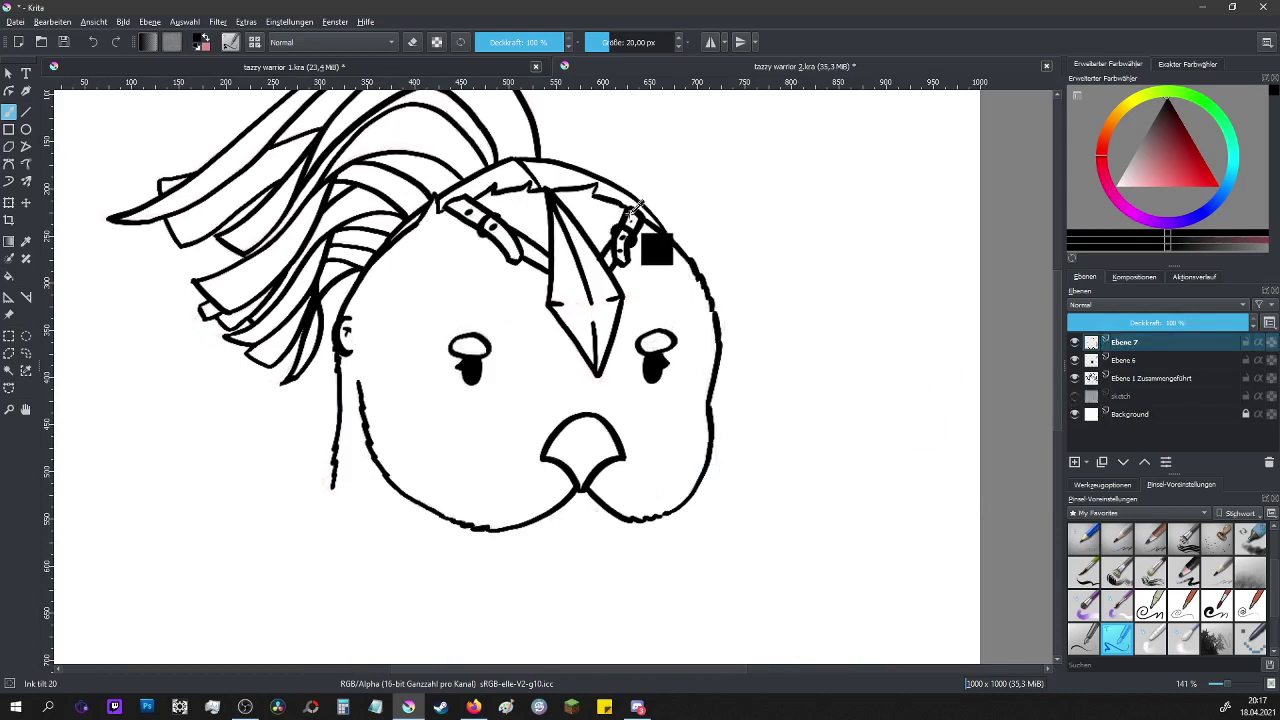
{"action": "left_click", "coordinate": [1076, 397]}
{"action": "scroll", "coordinate": [538, 443], "scroll_direction": "down", "scroll_amount": 1}
{"action": "scroll", "coordinate": [538, 443], "scroll_direction": "up", "scroll_amount": 2}
{"action": "scroll", "coordinate": [538, 443], "scroll_direction": "up", "scroll_amount": 1}
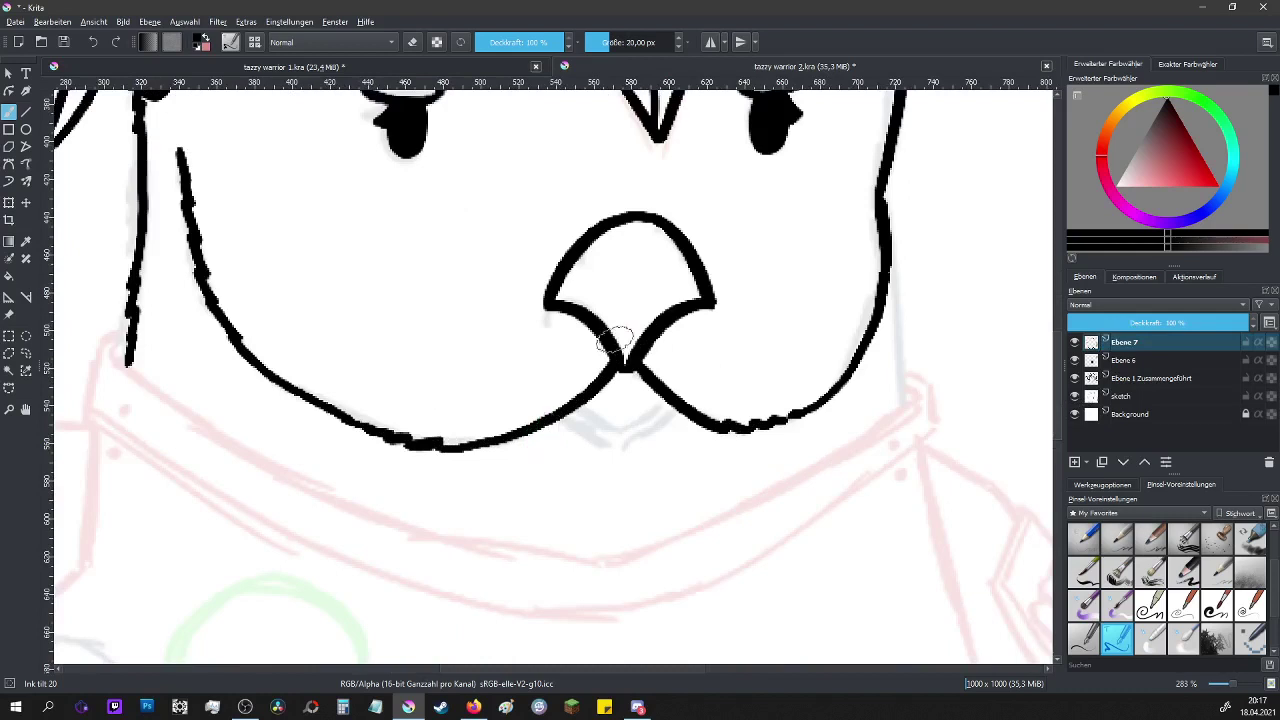
{"action": "left_click", "coordinate": [632, 392]}
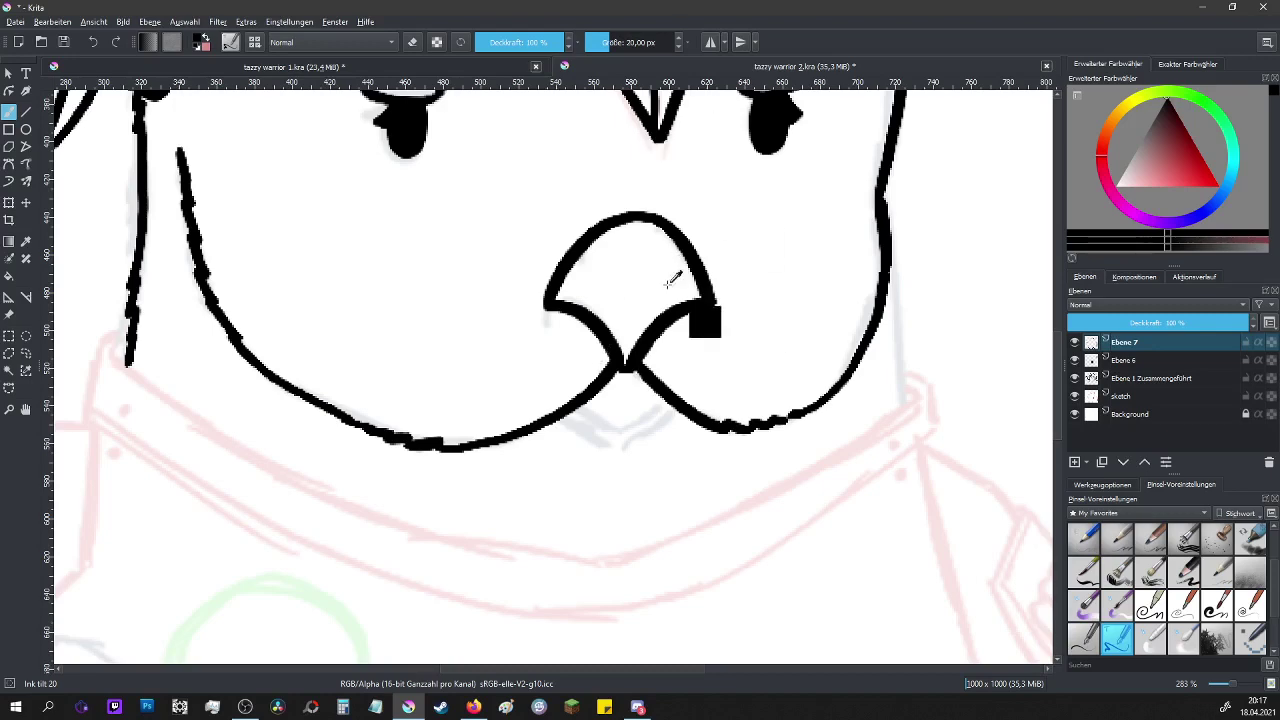
{"action": "scroll", "coordinate": [693, 420], "scroll_direction": "down", "scroll_amount": 4}
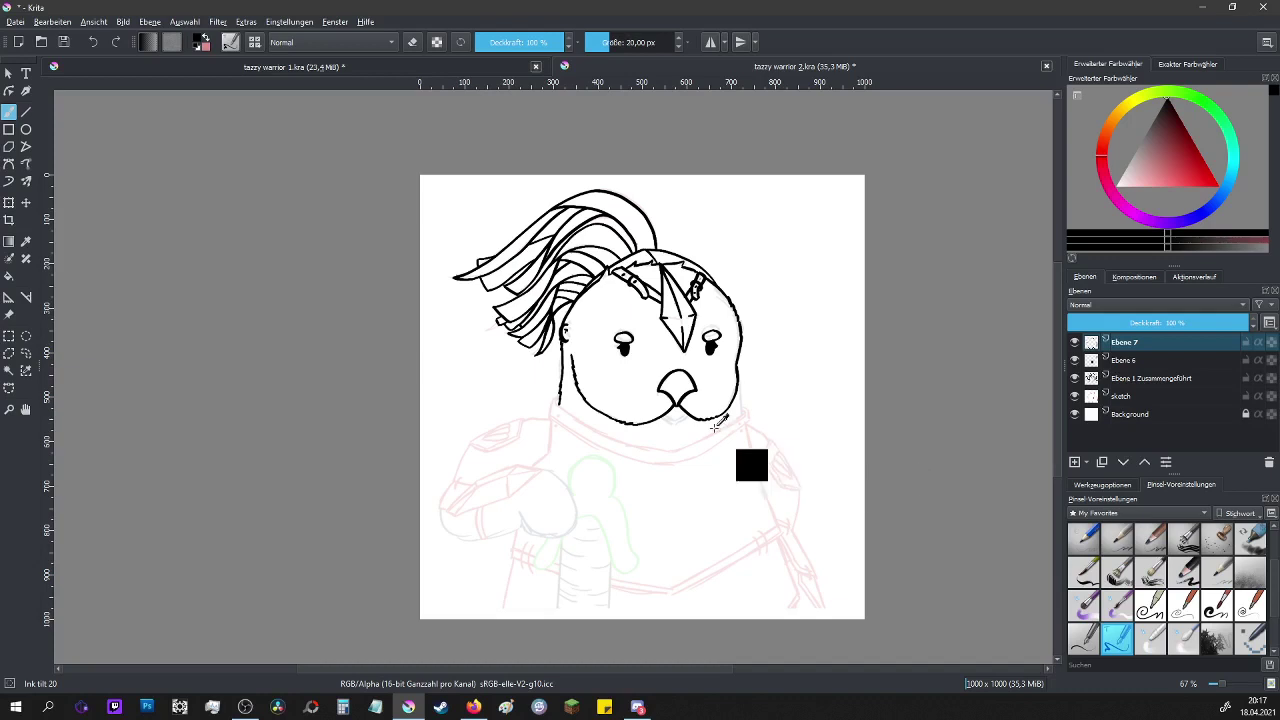
{"action": "scroll", "coordinate": [688, 415], "scroll_direction": "up", "scroll_amount": 2}
{"action": "scroll", "coordinate": [688, 415], "scroll_direction": "up", "scroll_amount": 1}
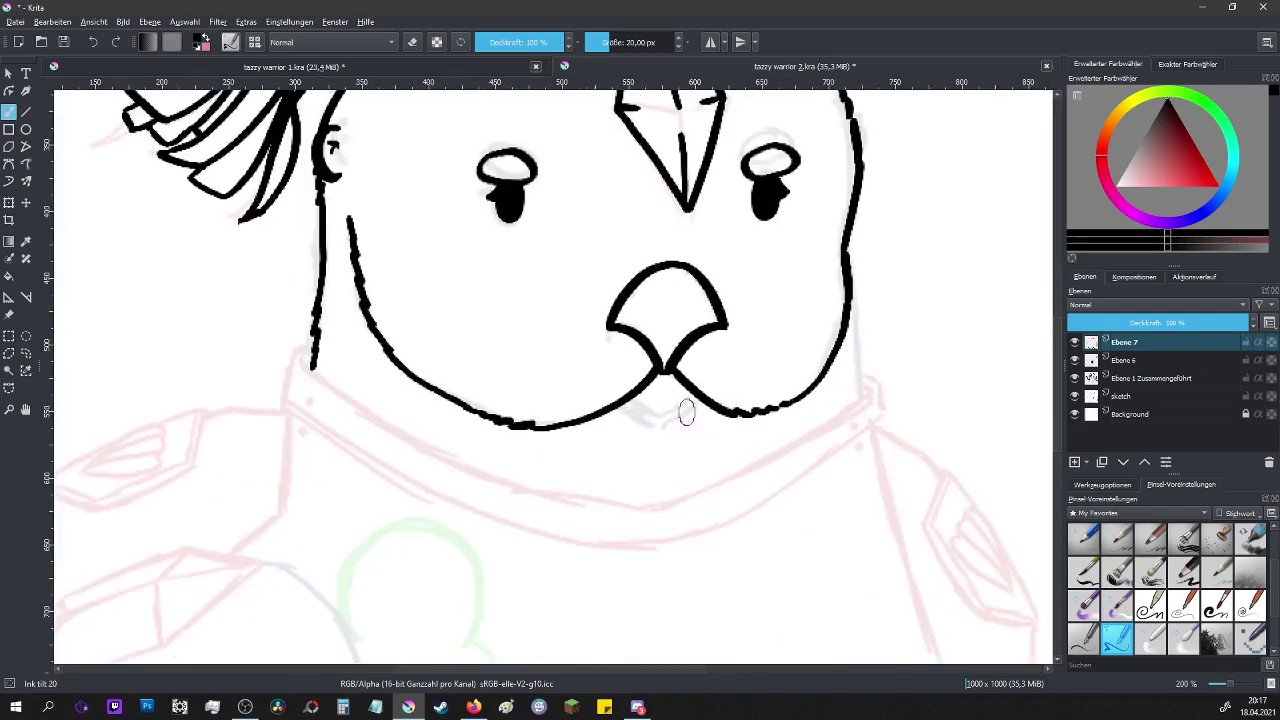
- On layer Ebene 6, ink the right side of the neck from the cheek down to the armour collar
{"action": "left_click", "coordinate": [1122, 362]}
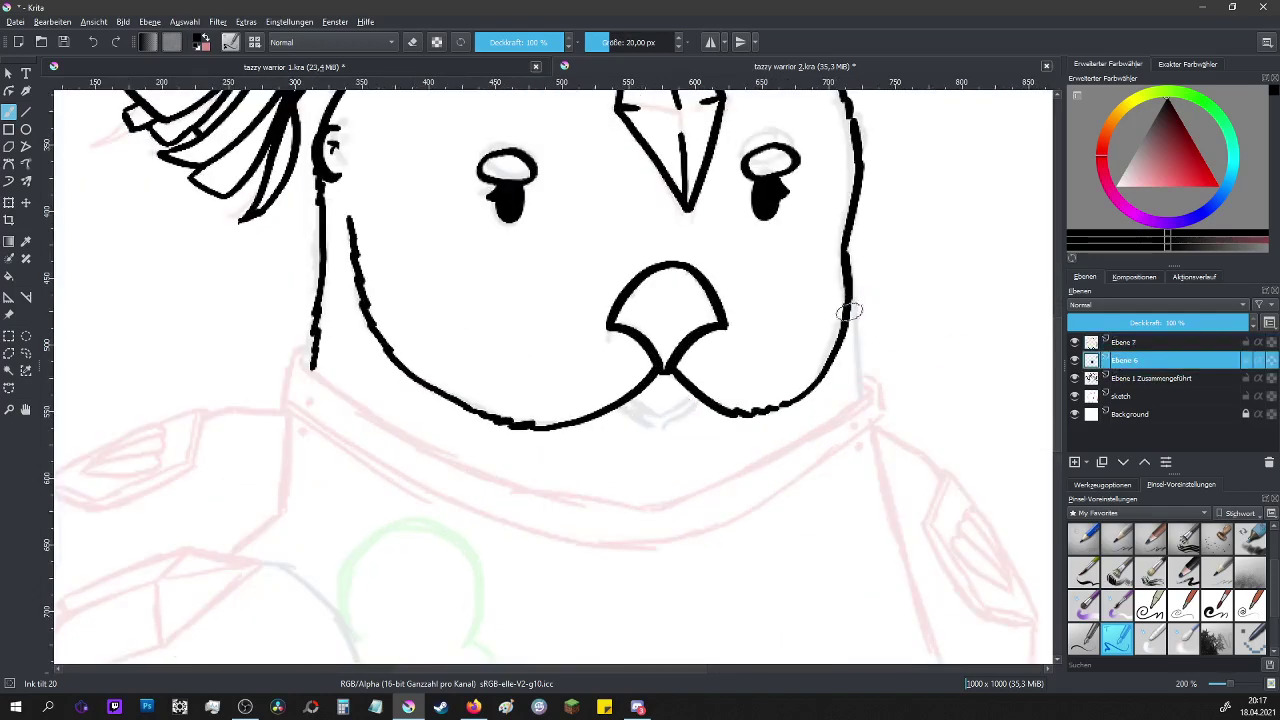
{"action": "left_click_drag", "start_coordinate": [846, 302], "coordinate": [853, 368]}
{"action": "left_click_drag", "start_coordinate": [856, 384], "coordinate": [858, 398]}
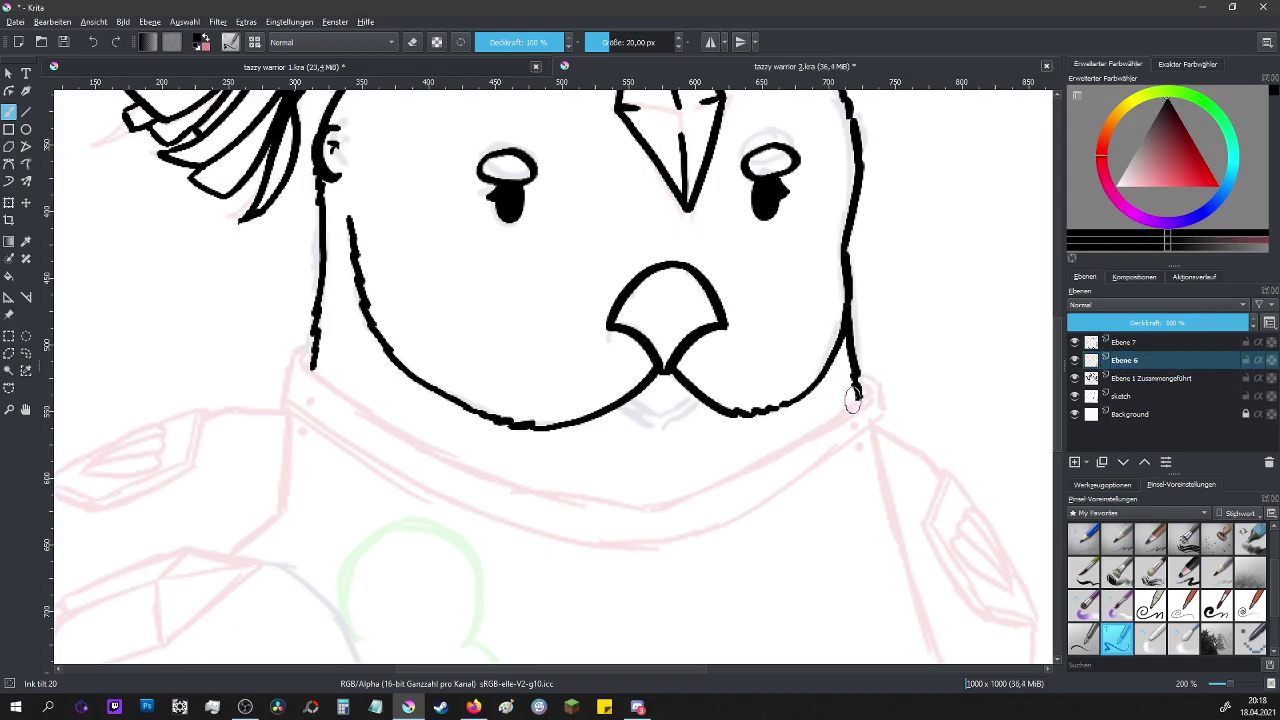
{"action": "left_click", "coordinate": [857, 403], "text": "ctrl"}
{"action": "scroll", "coordinate": [740, 357], "scroll_direction": "up", "scroll_amount": 1}
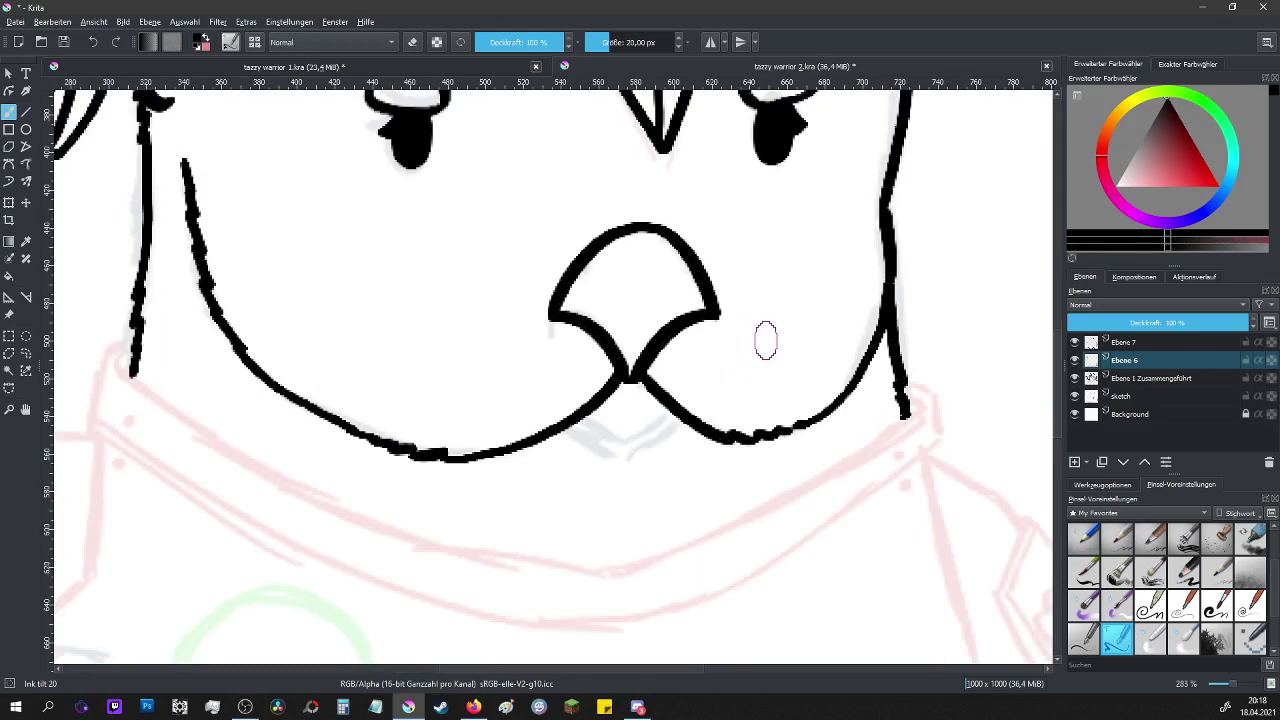
{"action": "mouse_move", "coordinate": [562, 430]}
{"action": "left_mouse_down"}
{"action": "mouse_move", "coordinate": [616, 463]}
{"action": "mouse_move", "coordinate": [688, 422]}
{"action": "left_mouse_up"}
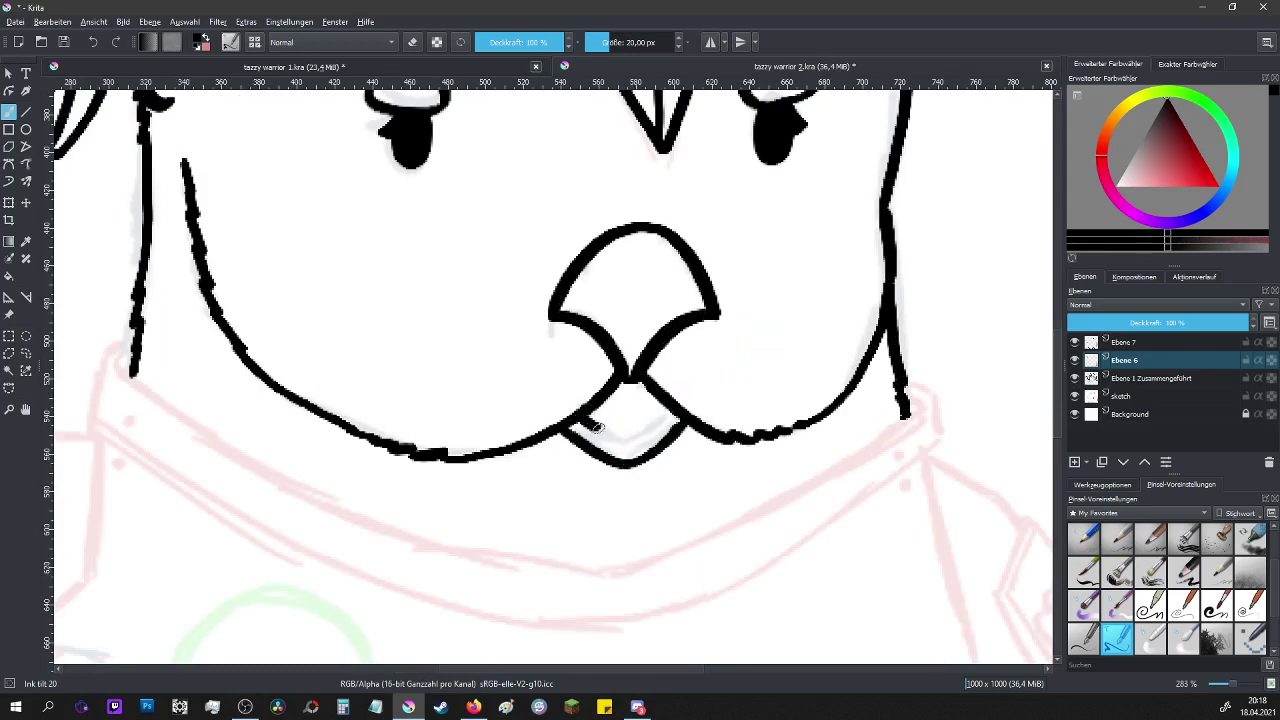
{"action": "left_click", "coordinate": [95, 44]}
{"action": "left_click", "coordinate": [94, 43]}
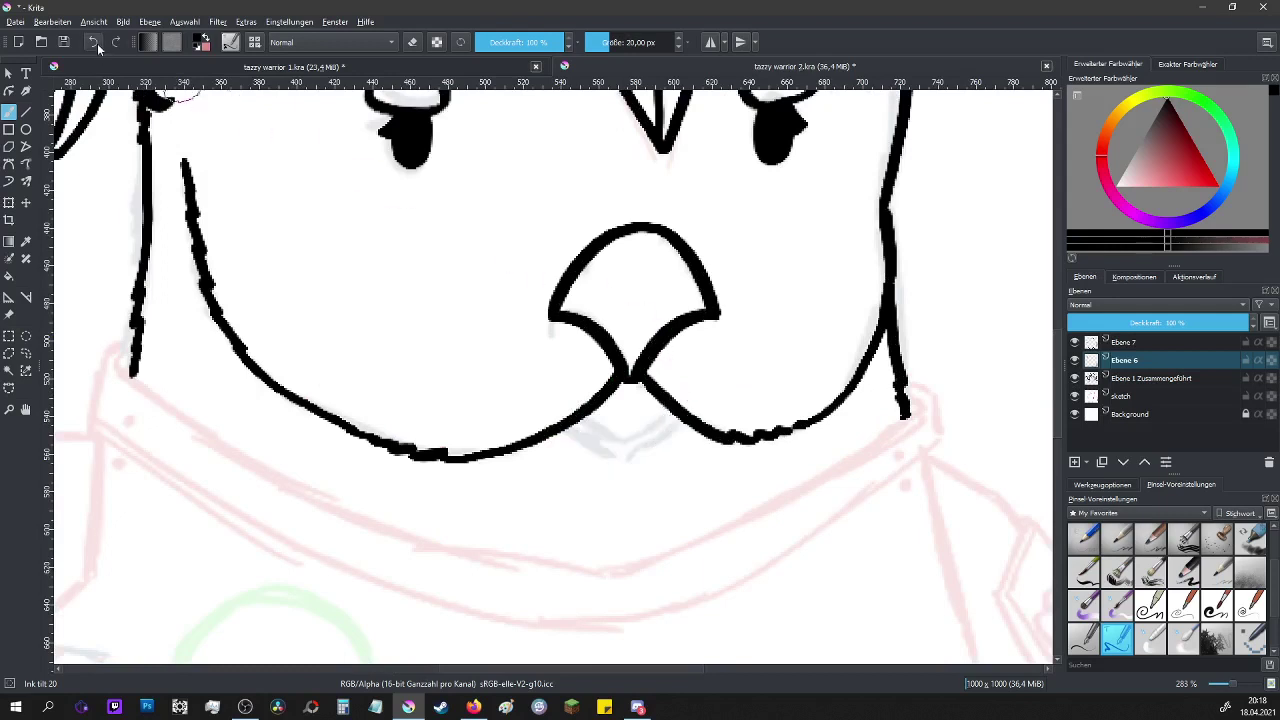
- Ink the small open mouth under the beak as two shallow curves spanning the gap between the cheeks
{"action": "mouse_move", "coordinate": [568, 412]}
{"action": "left_mouse_down"}
{"action": "mouse_move", "coordinate": [608, 432]}
{"action": "mouse_move", "coordinate": [665, 426]}
{"action": "mouse_move", "coordinate": [682, 416]}
{"action": "mouse_move", "coordinate": [604, 424]}
{"action": "mouse_move", "coordinate": [645, 426]}
{"action": "mouse_move", "coordinate": [674, 405]}
{"action": "left_mouse_up"}
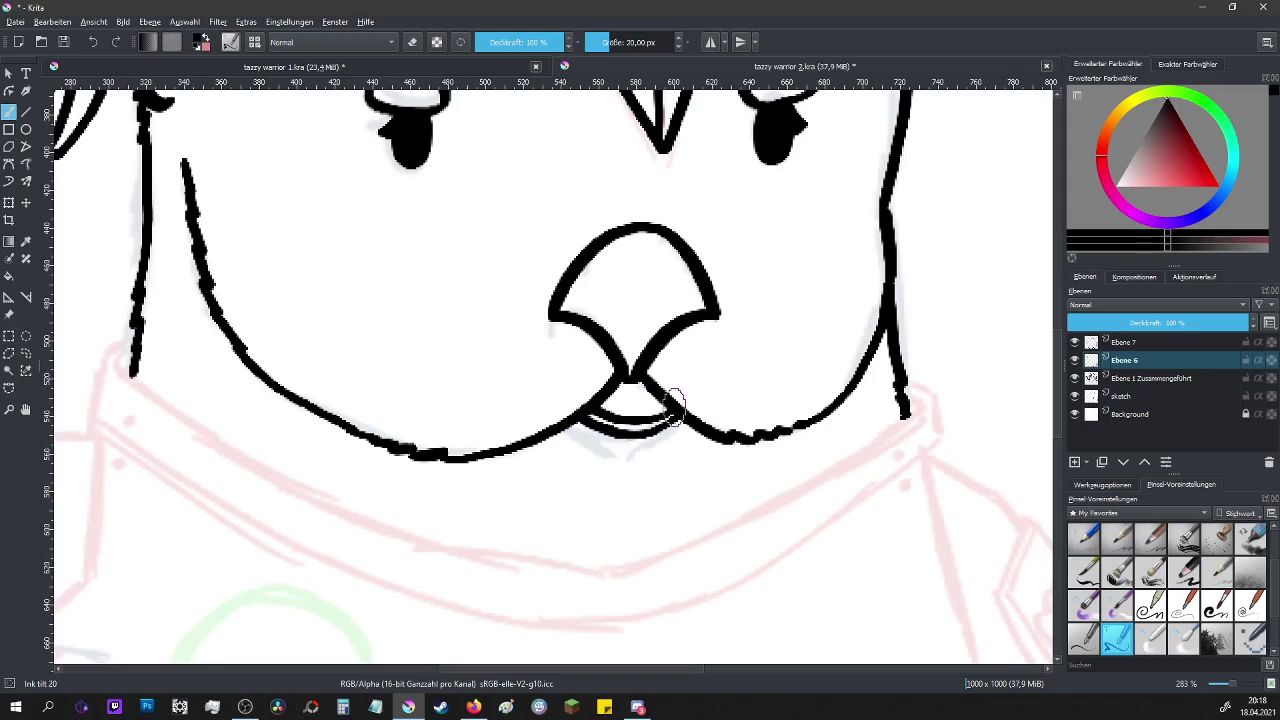
{"action": "scroll", "coordinate": [673, 405], "scroll_direction": "down", "scroll_amount": 4}
{"action": "scroll", "coordinate": [656, 483], "scroll_direction": "up", "scroll_amount": 1}
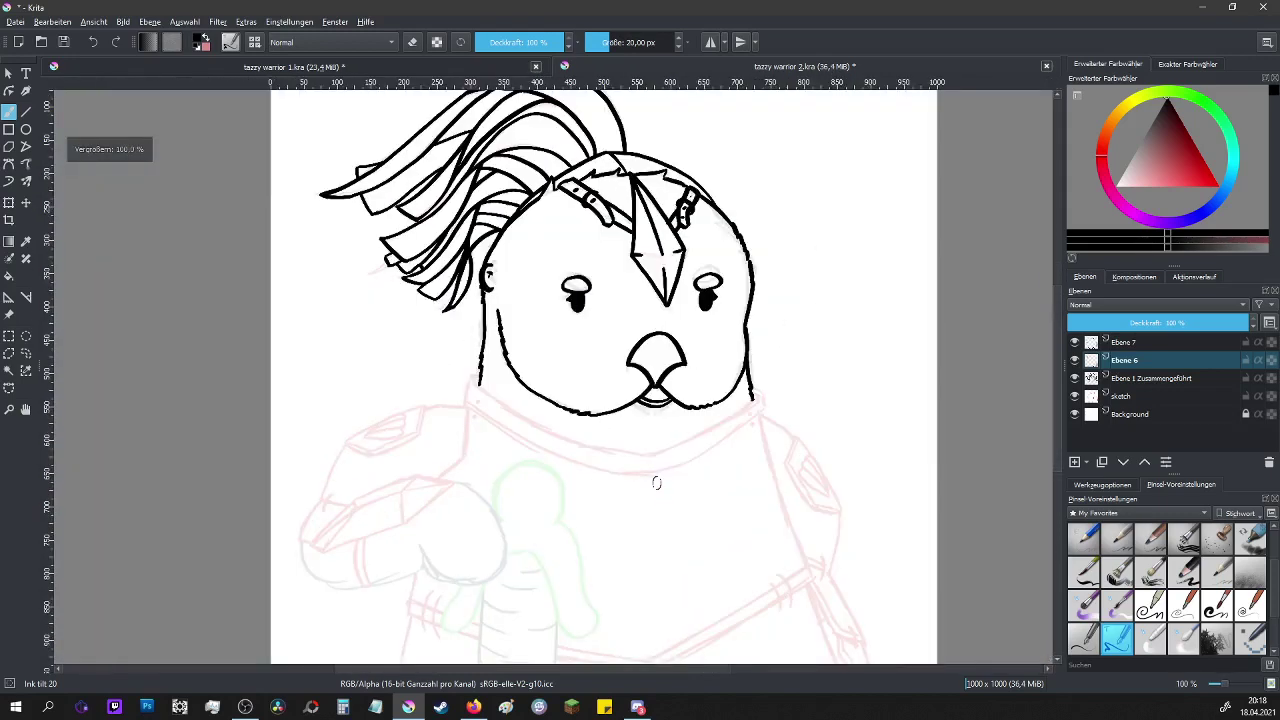
- Merge the line art layers Ebene 7, Ebene 6 and Ebene 1 Zusammengeführt into a single layer
{"action": "left_click", "coordinate": [1130, 342], "text": "ctrl"}
{"action": "right_click", "coordinate": [1146, 374]}
{"action": "left_click", "coordinate": [1094, 490]}
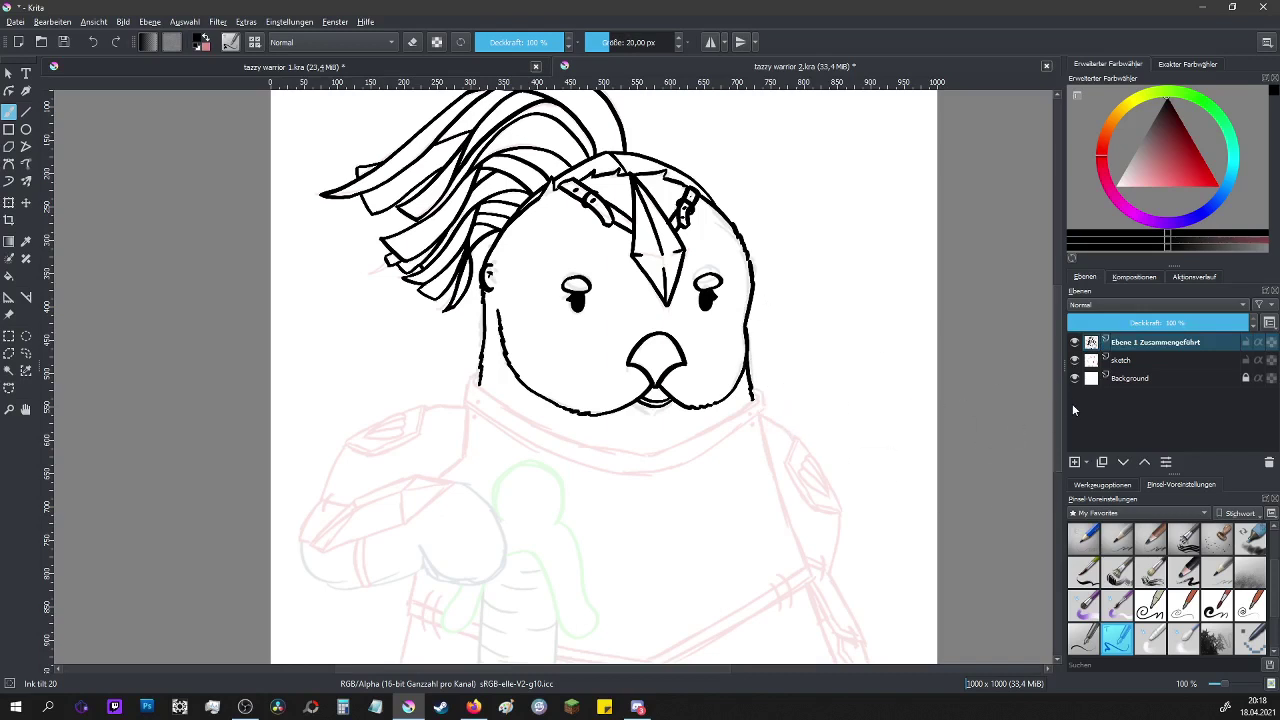
- Add a new paint layer and ink the left shoulder armour's outer edge and its angular edge on the collar side
{"action": "left_click_drag", "start_coordinate": [1060, 403], "coordinate": [1060, 427]}
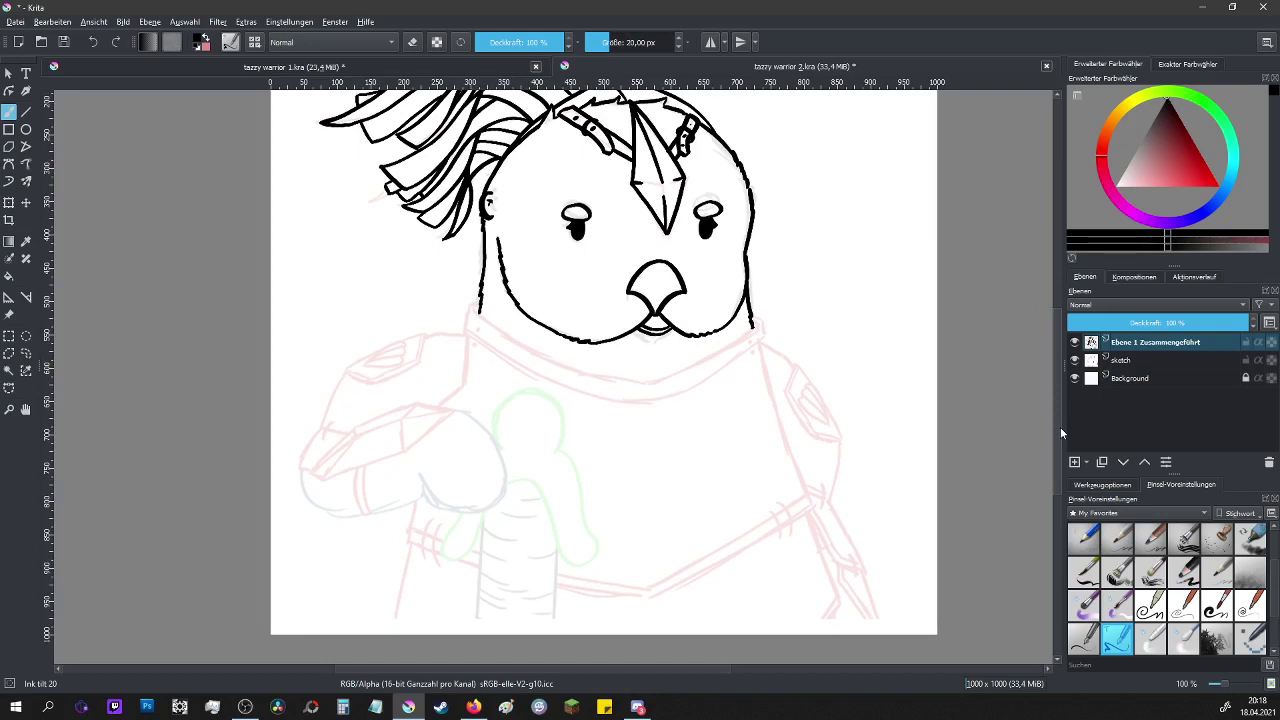
{"action": "scroll", "coordinate": [326, 400], "scroll_direction": "up", "scroll_amount": 2}
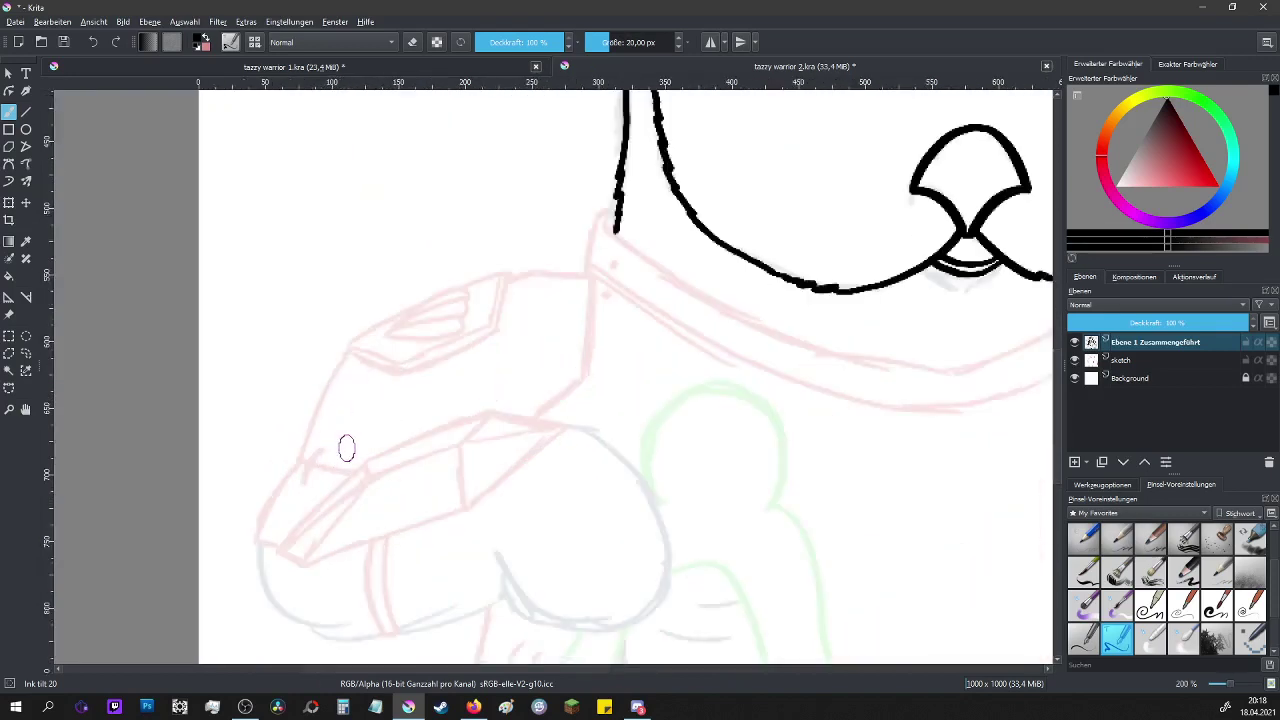
{"action": "left_click", "coordinate": [1075, 462]}
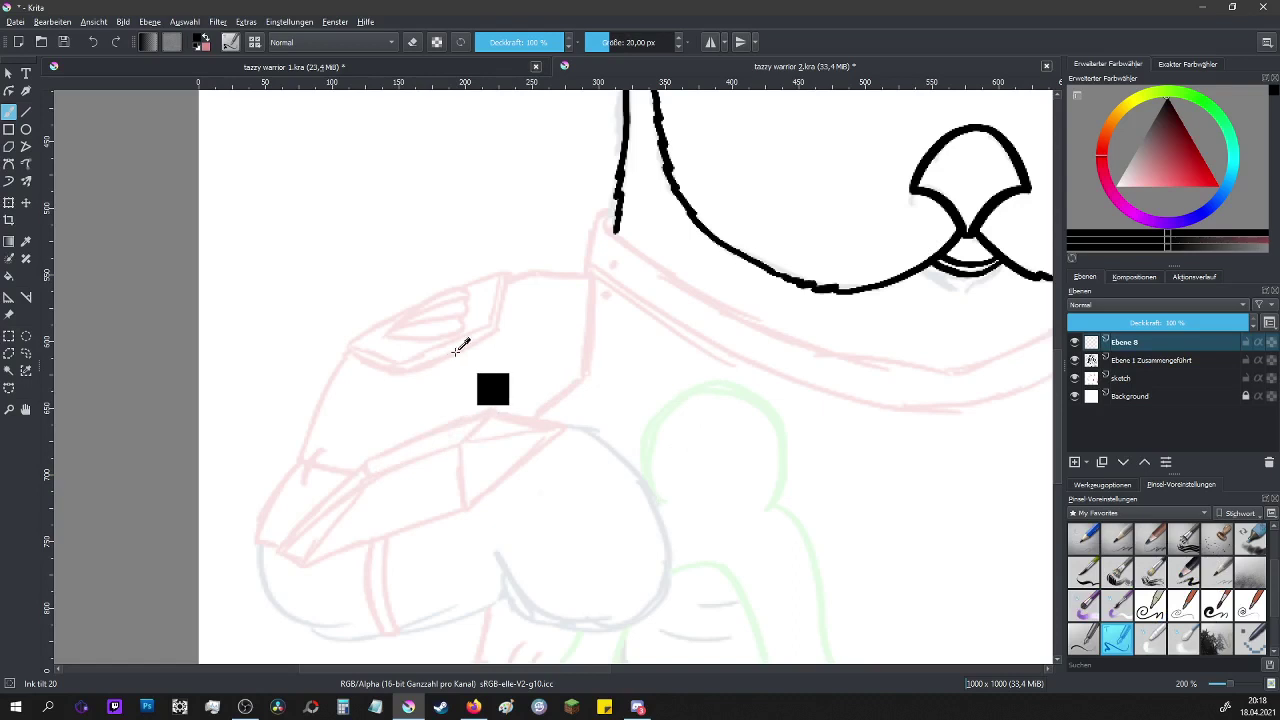
{"action": "scroll", "coordinate": [417, 451], "scroll_direction": "up", "scroll_amount": 1}
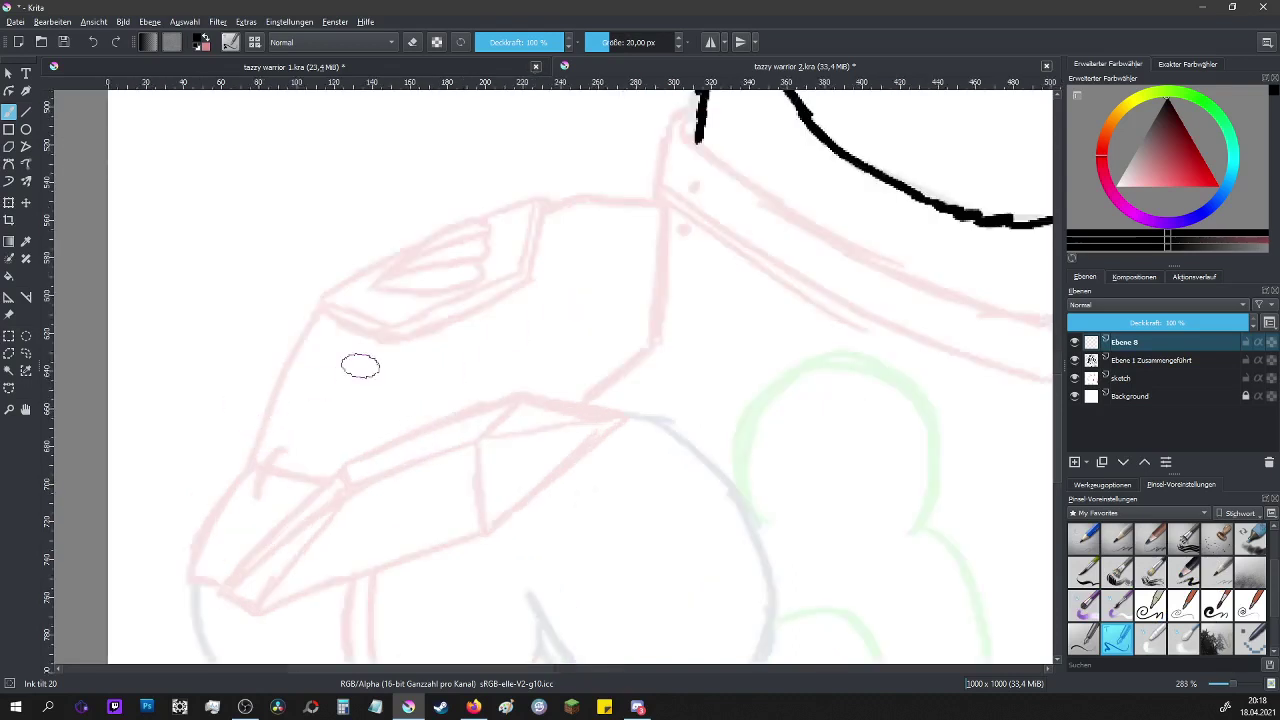
{"action": "left_click_drag", "start_coordinate": [318, 306], "coordinate": [247, 458]}
{"action": "mouse_move", "coordinate": [543, 210]}
{"action": "left_mouse_down"}
{"action": "mouse_move", "coordinate": [573, 196]}
{"action": "mouse_move", "coordinate": [644, 200]}
{"action": "mouse_move", "coordinate": [662, 204]}
{"action": "mouse_move", "coordinate": [665, 227]}
{"action": "mouse_move", "coordinate": [664, 203]}
{"action": "mouse_move", "coordinate": [660, 339]}
{"action": "mouse_move", "coordinate": [582, 402]}
{"action": "left_mouse_up"}
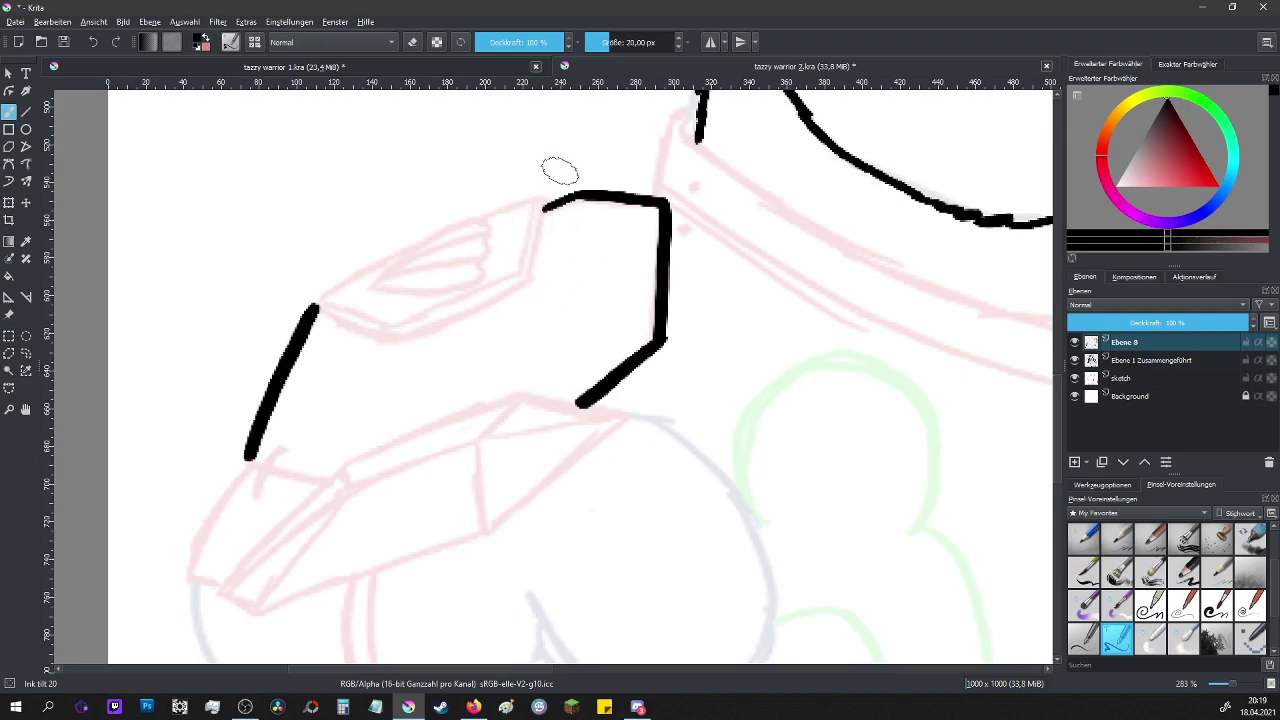
- Ink the angled lower border of the left shoulder's emblem plate as a double line with closed ends
{"action": "mouse_move", "coordinate": [546, 199]}
{"action": "left_mouse_down"}
{"action": "mouse_move", "coordinate": [515, 291]}
{"action": "mouse_move", "coordinate": [530, 284]}
{"action": "mouse_move", "coordinate": [394, 347]}
{"action": "left_mouse_up"}
{"action": "left_click_drag", "start_coordinate": [316, 311], "coordinate": [394, 346]}
{"action": "left_click_drag", "start_coordinate": [317, 294], "coordinate": [398, 325]}
{"action": "left_click_drag", "start_coordinate": [543, 201], "coordinate": [515, 272]}
{"action": "left_click_drag", "start_coordinate": [396, 326], "coordinate": [518, 268]}
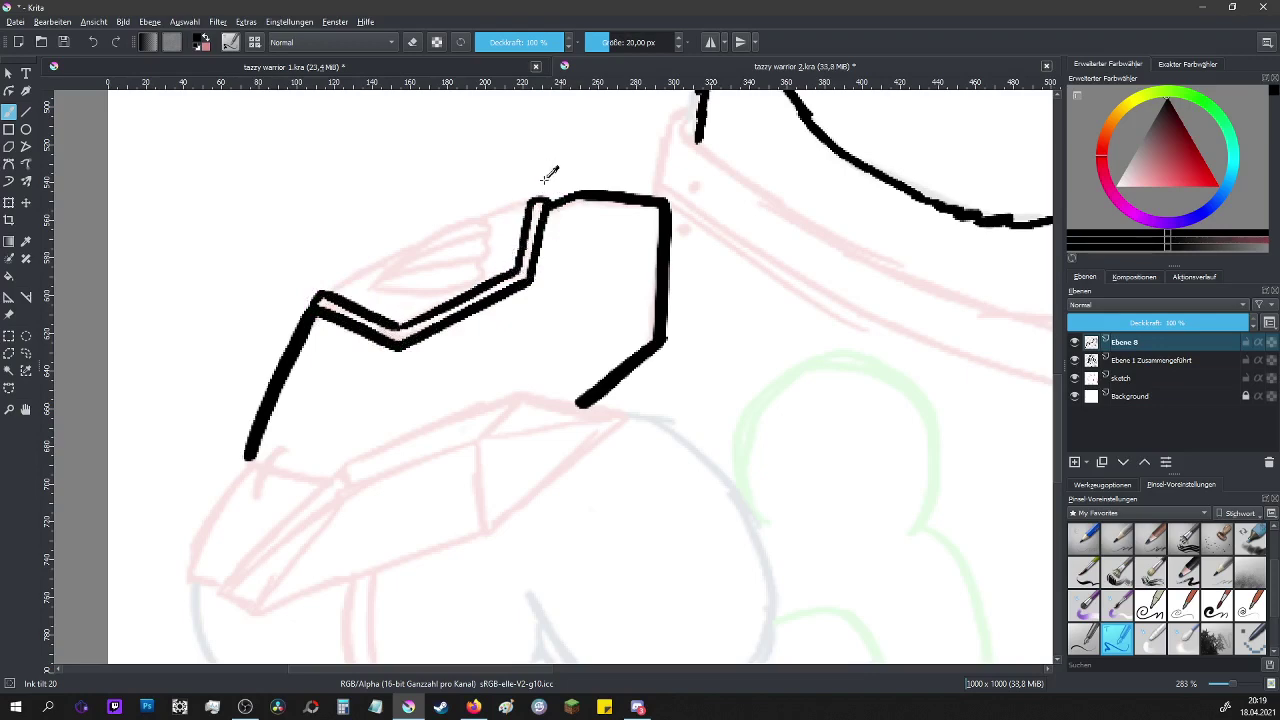
{"action": "left_click", "coordinate": [556, 196]}
{"action": "key", "text": "ctrl+z"}
- Ink the scalloped outline of the shell emblem on the left shoulder plate with the Ink circle 10 brush
{"action": "scroll", "coordinate": [523, 157], "scroll_direction": "down", "scroll_amount": 3}
{"action": "scroll", "coordinate": [503, 254], "scroll_direction": "up", "scroll_amount": 3}
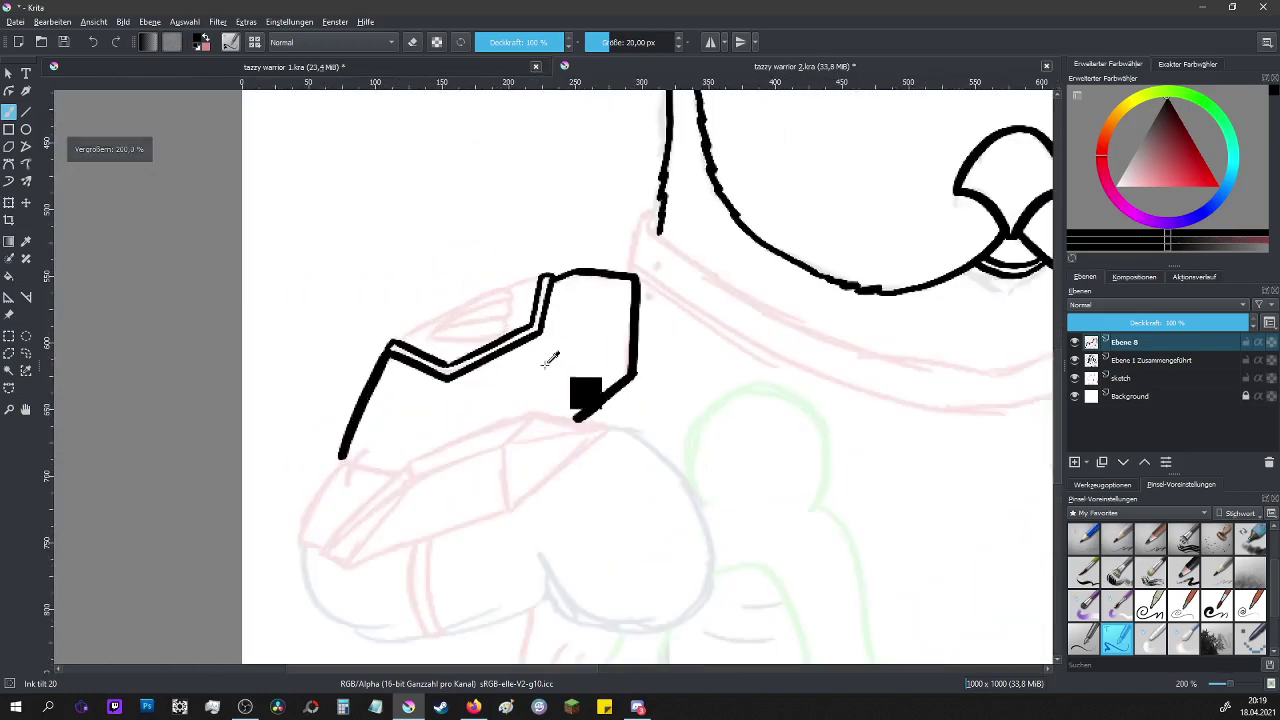
{"action": "mouse_move", "coordinate": [511, 669]}
{"action": "left_mouse_down"}
{"action": "mouse_move", "coordinate": [690, 669]}
{"action": "mouse_move", "coordinate": [675, 668]}
{"action": "left_mouse_up"}
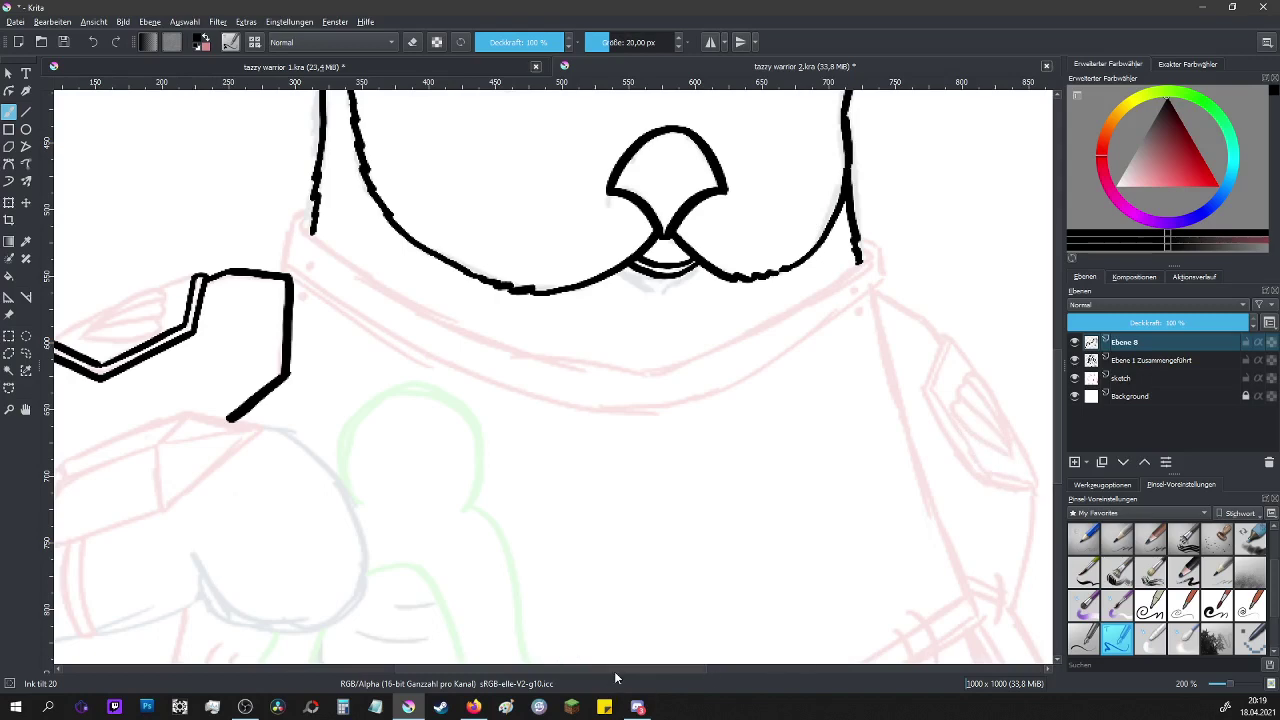
{"action": "left_click_drag", "start_coordinate": [656, 671], "coordinate": [547, 681]}
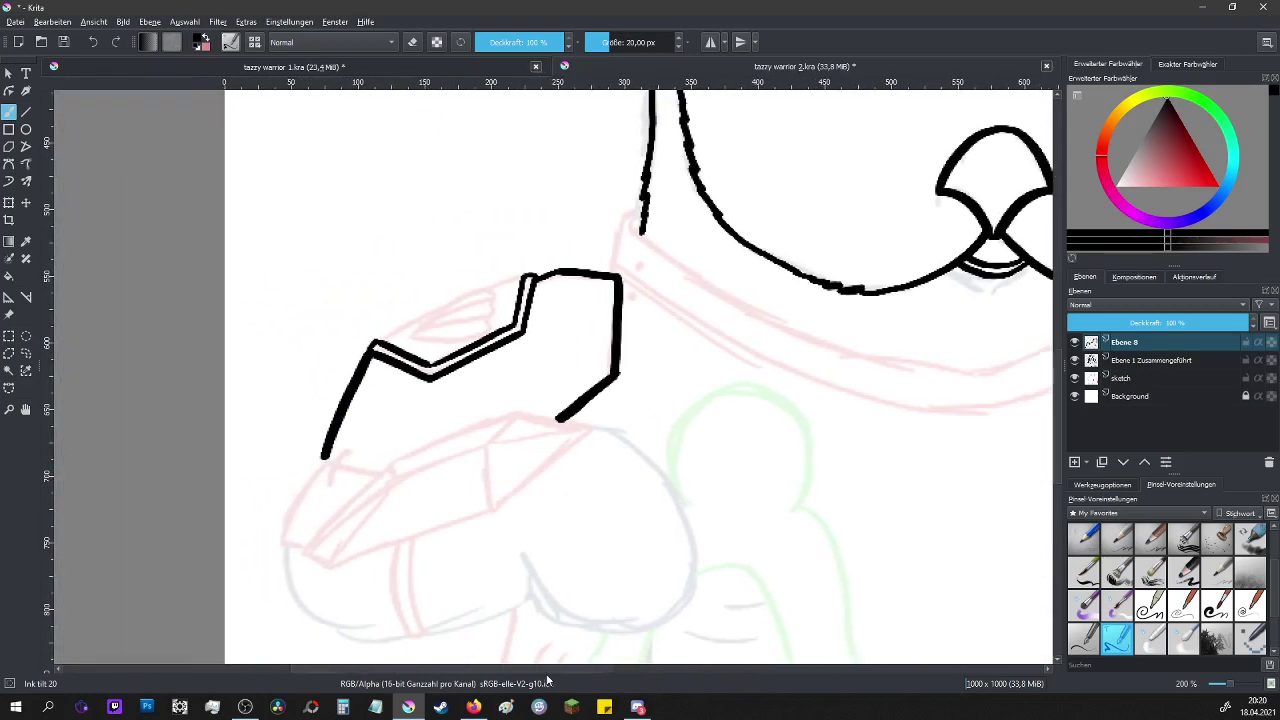
{"action": "scroll", "coordinate": [494, 289], "scroll_direction": "up", "scroll_amount": 1}
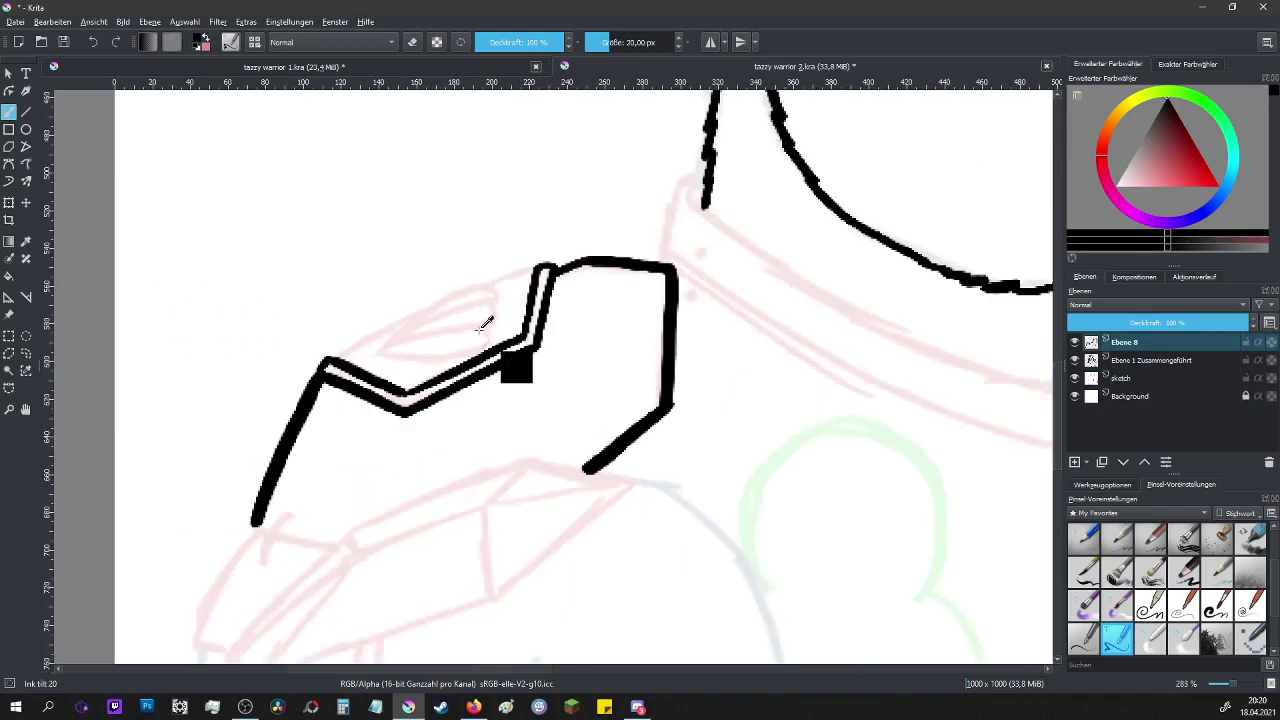
{"action": "left_click", "coordinate": [1085, 644]}
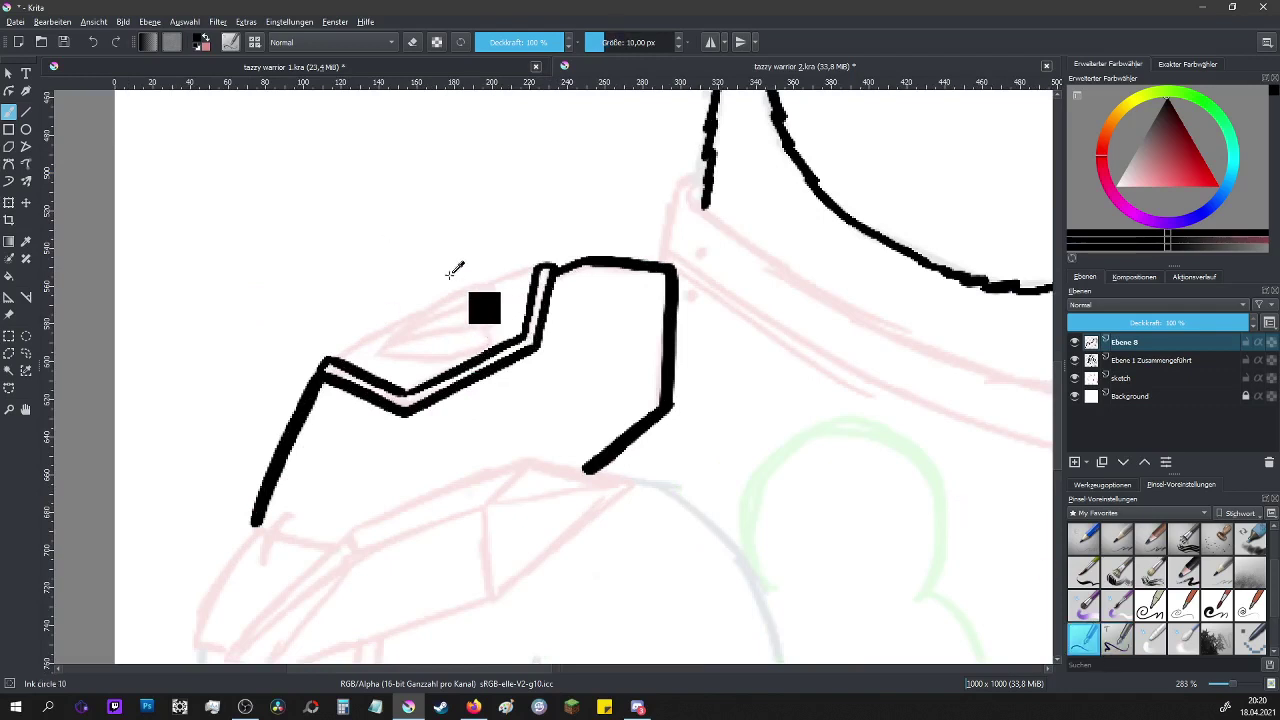
{"action": "mouse_move", "coordinate": [380, 353]}
{"action": "left_mouse_down"}
{"action": "mouse_move", "coordinate": [403, 313]}
{"action": "mouse_move", "coordinate": [484, 273]}
{"action": "mouse_move", "coordinate": [501, 307]}
{"action": "mouse_move", "coordinate": [493, 320]}
{"action": "mouse_move", "coordinate": [392, 352]}
{"action": "left_mouse_up"}
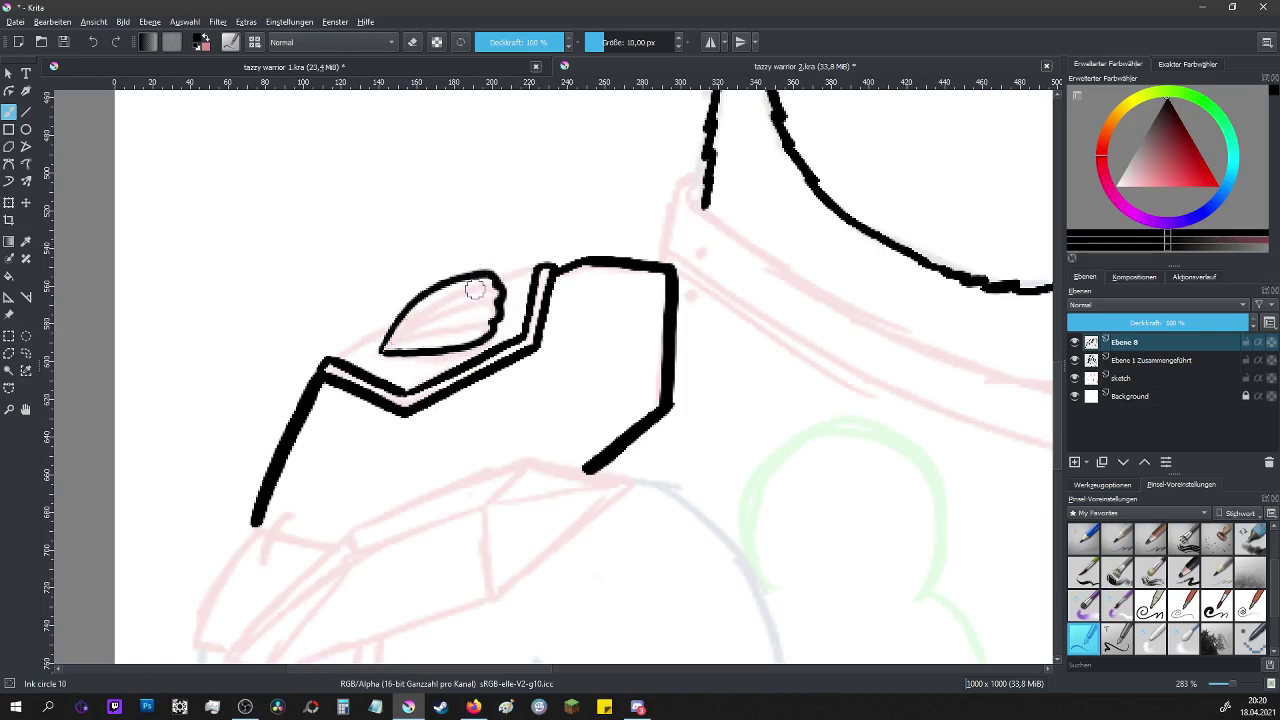
{"action": "scroll", "coordinate": [483, 263], "scroll_direction": "up", "scroll_amount": 2}
{"action": "left_click", "coordinate": [26, 111]}
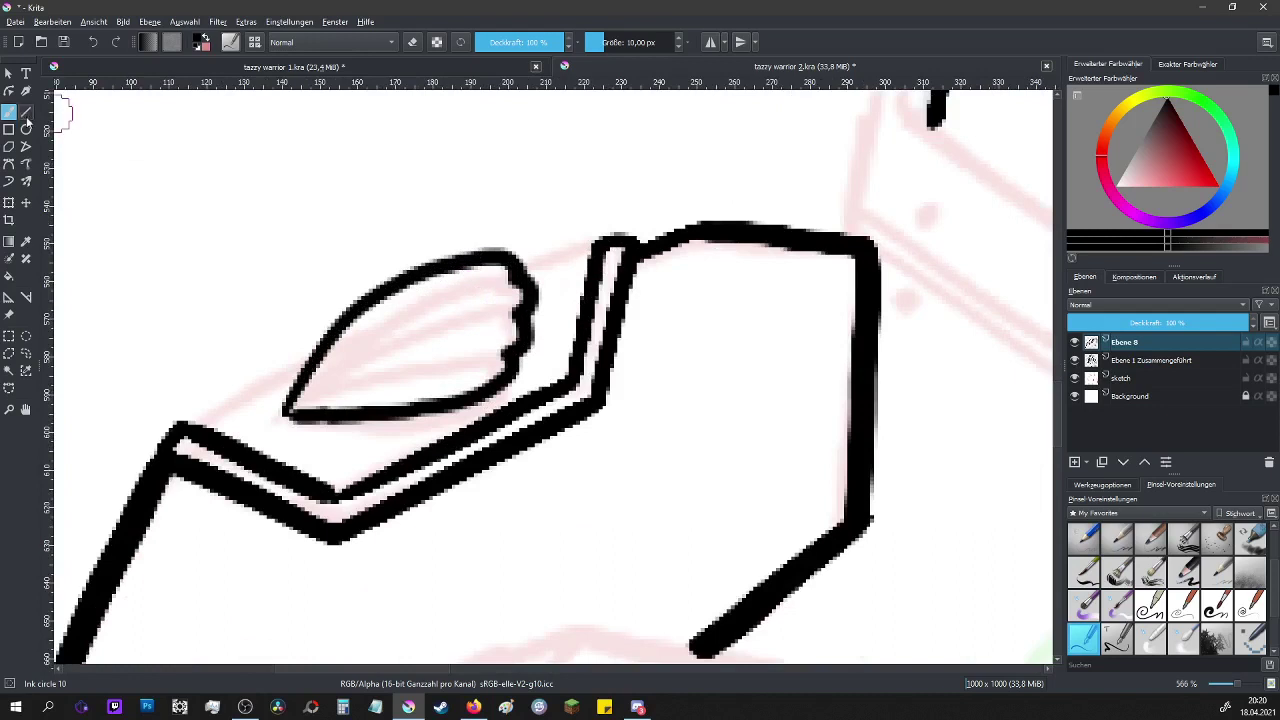
{"action": "mouse_move", "coordinate": [287, 402]}
{"action": "left_mouse_down"}
{"action": "mouse_move", "coordinate": [523, 337]}
{"action": "mouse_move", "coordinate": [495, 357]}
{"action": "mouse_move", "coordinate": [434, 323]}
{"action": "mouse_move", "coordinate": [505, 343]}
{"action": "mouse_move", "coordinate": [400, 320]}
{"action": "mouse_move", "coordinate": [513, 323]}
{"action": "mouse_move", "coordinate": [530, 284]}
{"action": "left_mouse_up"}
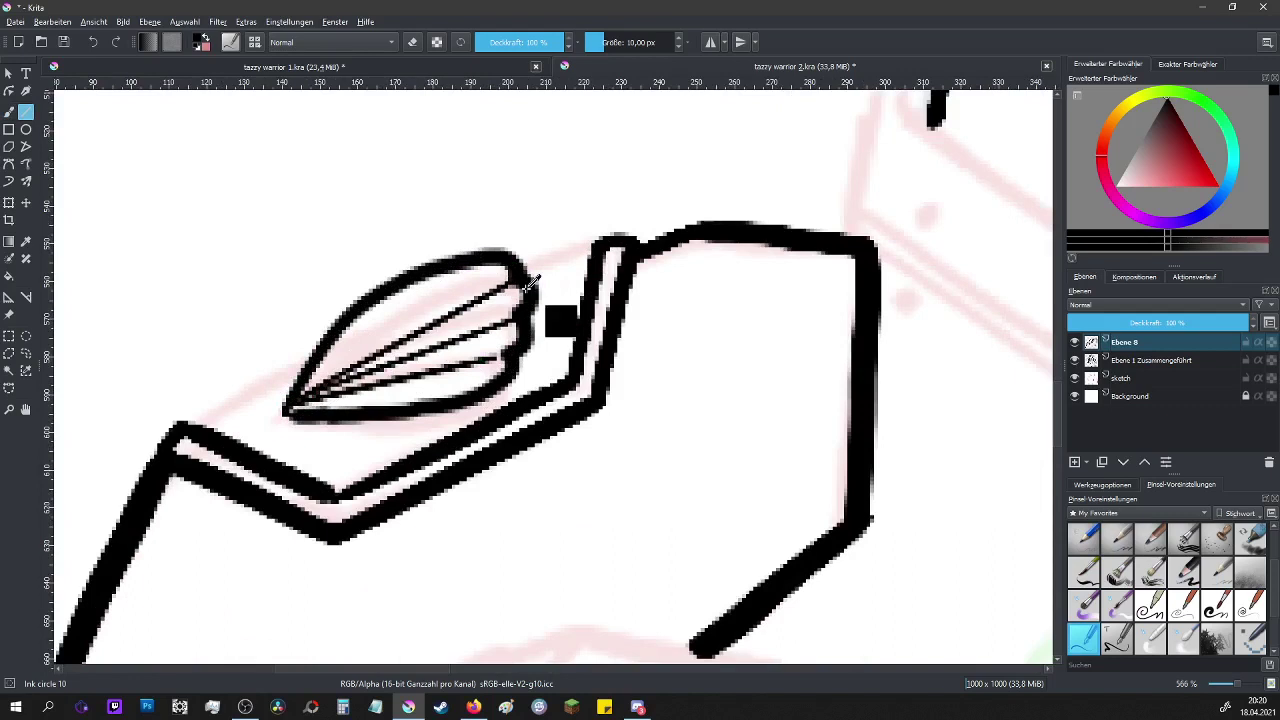
{"action": "left_click", "coordinate": [92, 42]}
{"action": "left_click", "coordinate": [92, 42]}
{"action": "left_click", "coordinate": [92, 42]}
{"action": "left_click", "coordinate": [92, 42]}
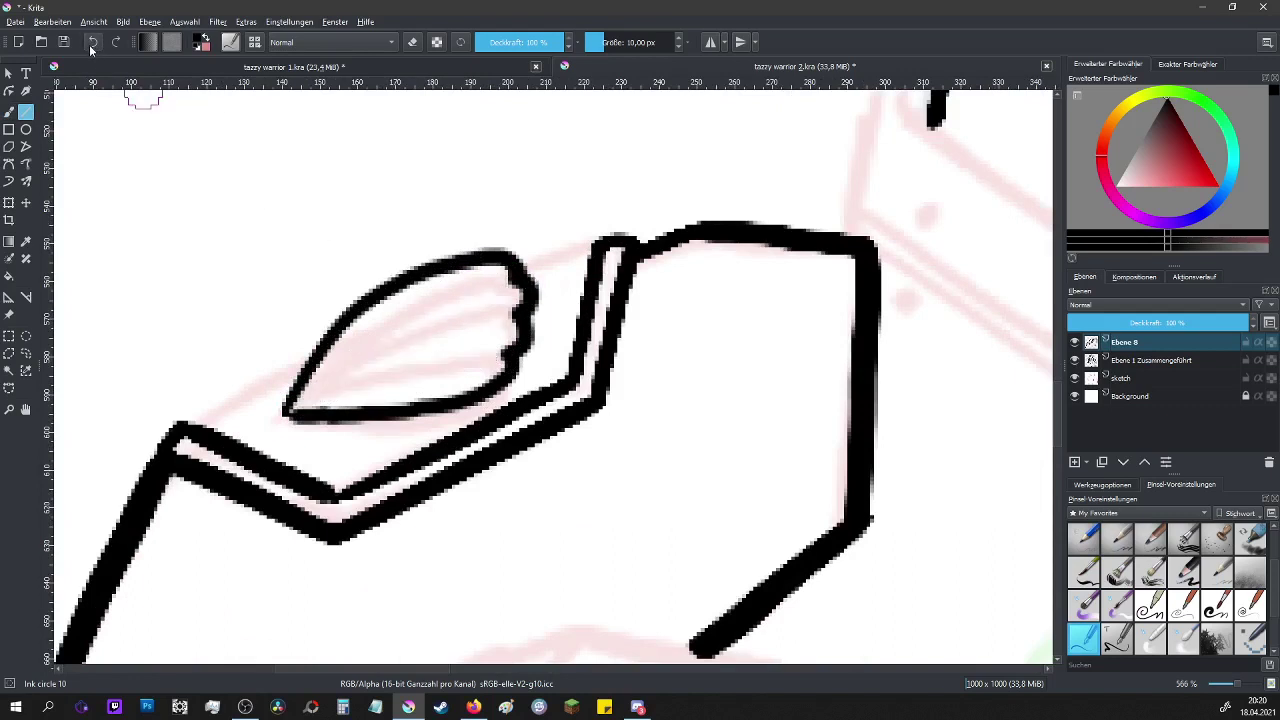
- Ink curved ribs inside the shell emblem with the Dynamic Brush tool, fanning from its pointed end to the scalloped edge
{"action": "left_click", "coordinate": [8, 181]}
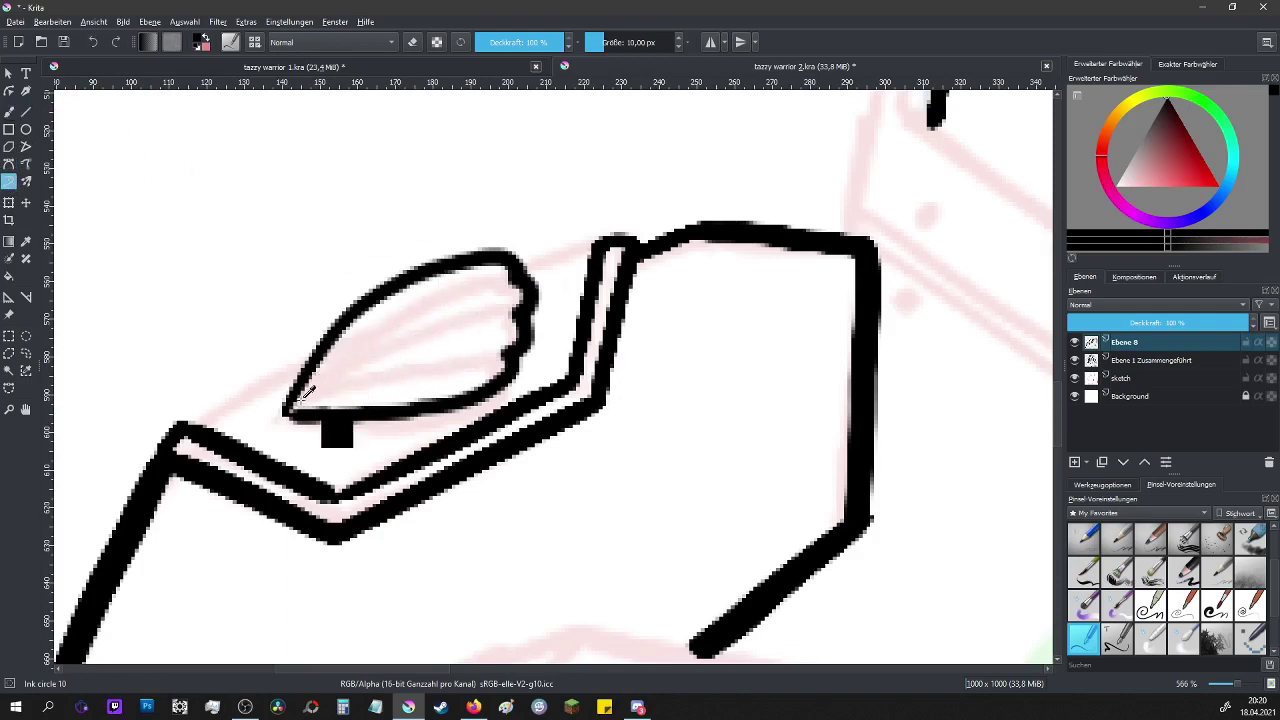
{"action": "mouse_move", "coordinate": [512, 284]}
{"action": "left_mouse_down"}
{"action": "mouse_move", "coordinate": [394, 328]}
{"action": "mouse_move", "coordinate": [292, 405]}
{"action": "mouse_move", "coordinate": [515, 305]}
{"action": "left_mouse_up"}
{"action": "mouse_move", "coordinate": [504, 355]}
{"action": "left_mouse_down"}
{"action": "mouse_move", "coordinate": [296, 401]}
{"action": "mouse_move", "coordinate": [352, 333]}
{"action": "mouse_move", "coordinate": [456, 272]}
{"action": "left_mouse_up"}
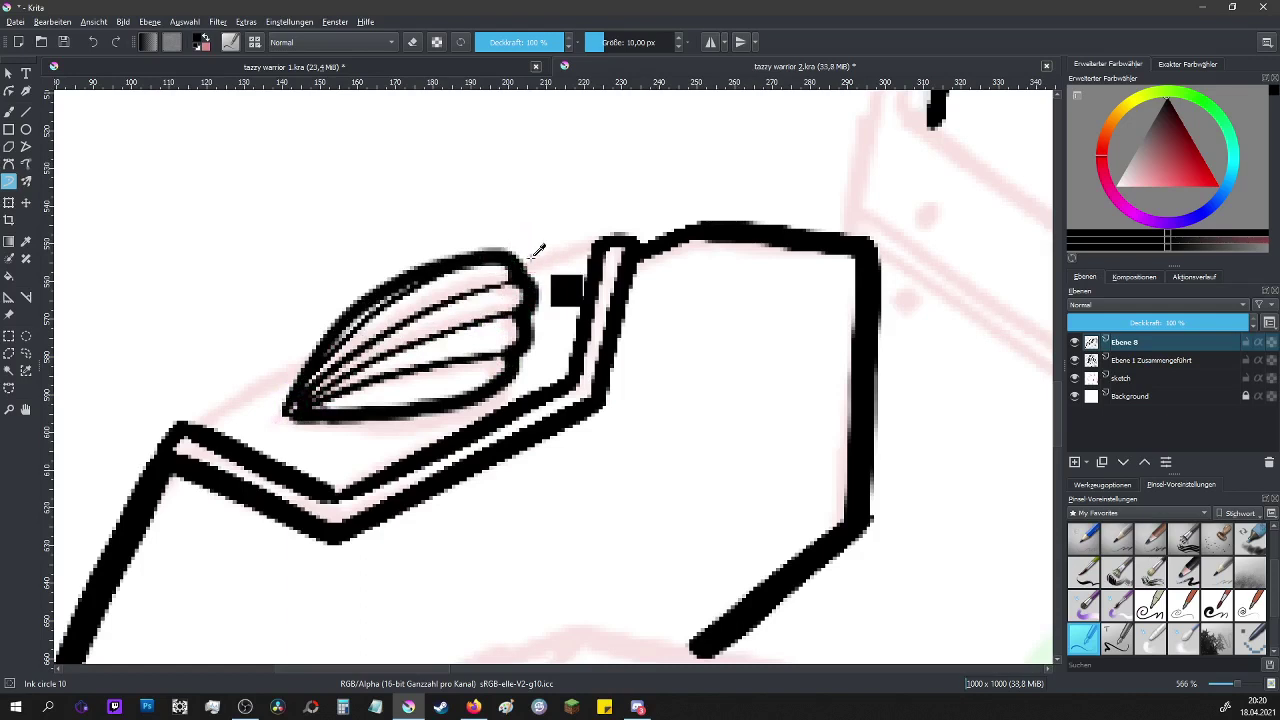
{"action": "left_click_drag", "start_coordinate": [560, 285], "coordinate": [563, 335]}
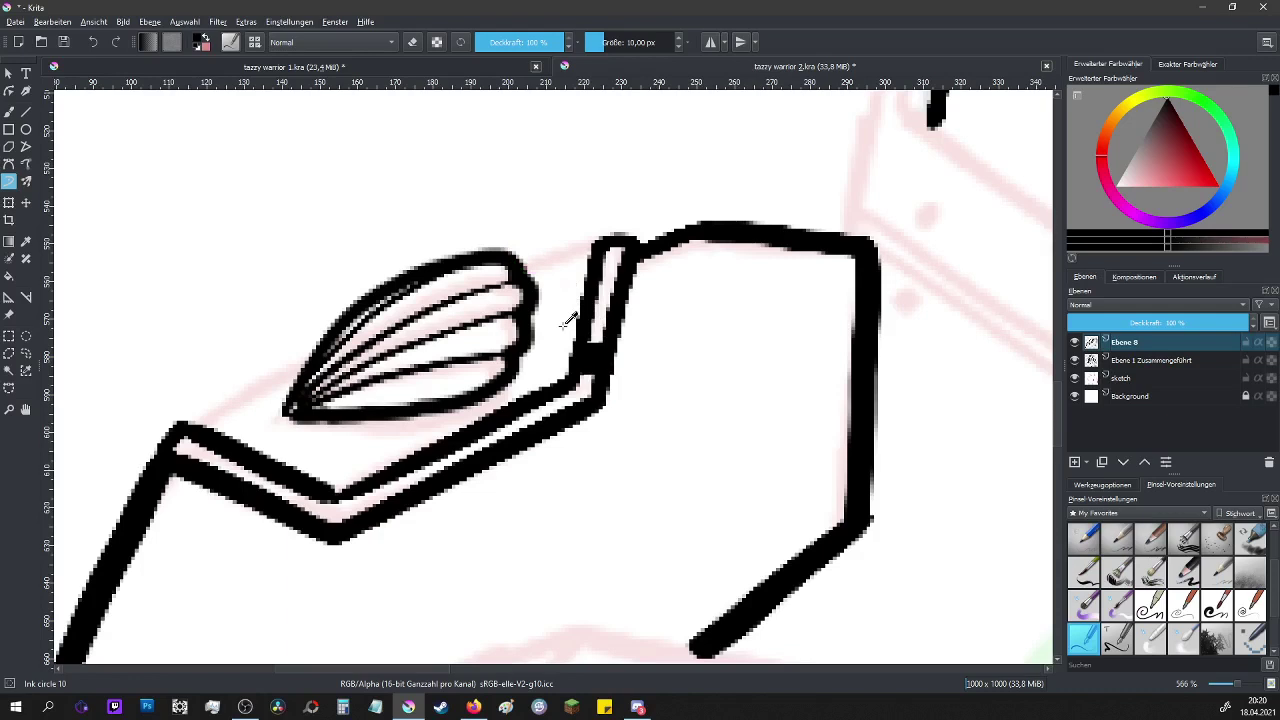
- With the Ink tilt 20 brush, ink the shoulder plate's upper edge on both sides of the shell emblem
{"action": "left_click", "coordinate": [1128, 648]}
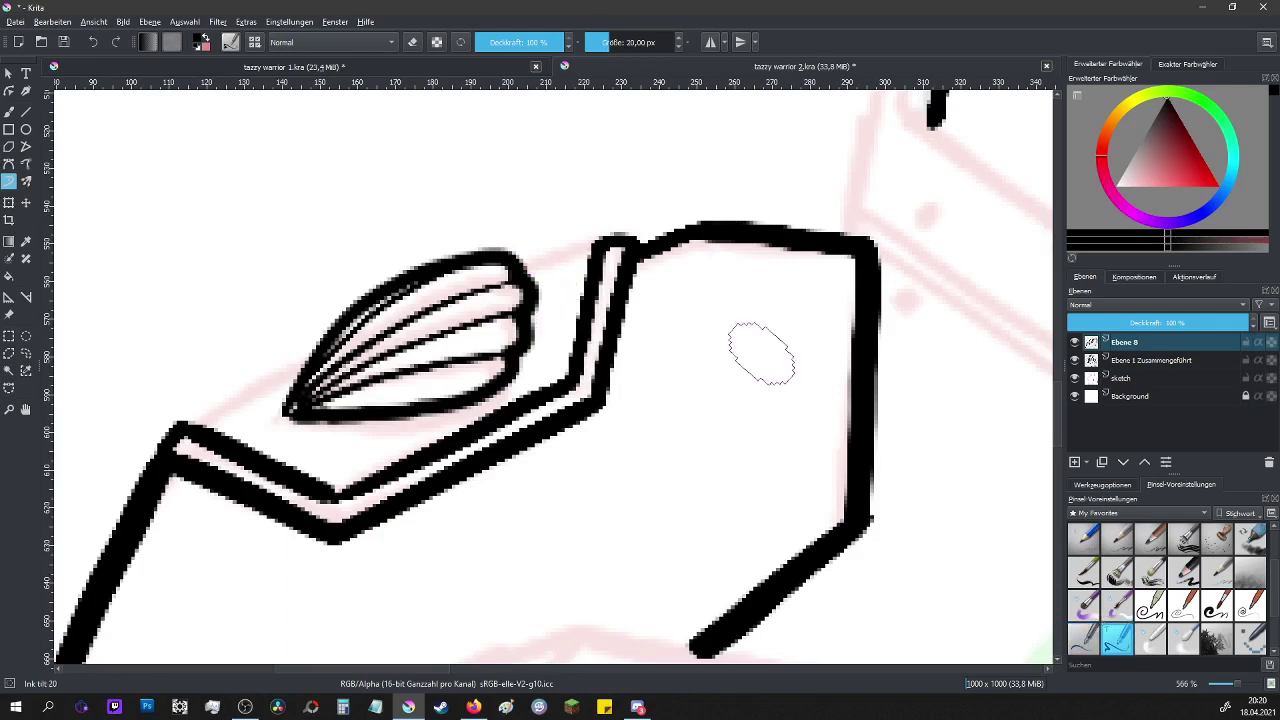
{"action": "left_click_drag", "start_coordinate": [614, 258], "coordinate": [608, 298]}
{"action": "key", "text": "ctrl+z"}
{"action": "left_click_drag", "start_coordinate": [620, 240], "coordinate": [512, 264]}
{"action": "mouse_move", "coordinate": [176, 426]}
{"action": "left_mouse_down"}
{"action": "mouse_move", "coordinate": [271, 399]}
{"action": "mouse_move", "coordinate": [302, 372]}
{"action": "left_mouse_up"}
{"action": "scroll", "coordinate": [322, 318], "scroll_direction": "down", "scroll_amount": 6}
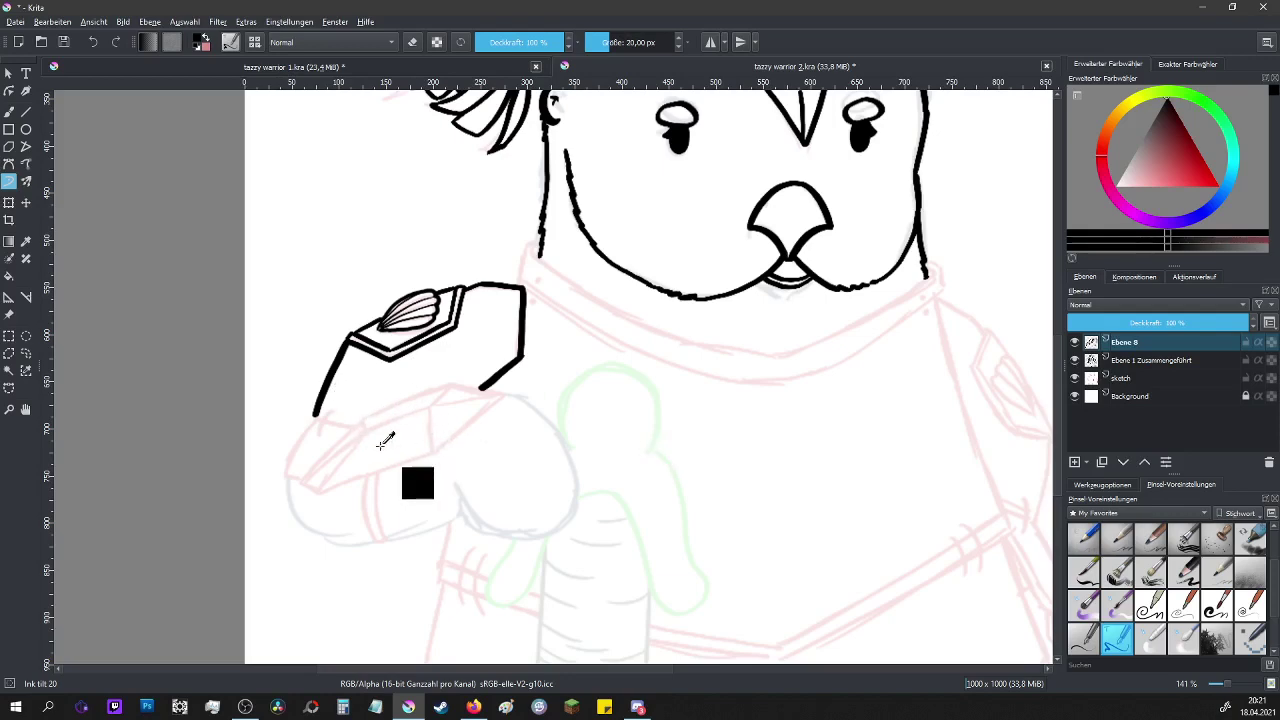
- Ink the upper edge of the left forearm guard with the freehand brush, from its outer tip over the peak to the inner corner
{"action": "scroll", "coordinate": [383, 450], "scroll_direction": "up", "scroll_amount": 3}
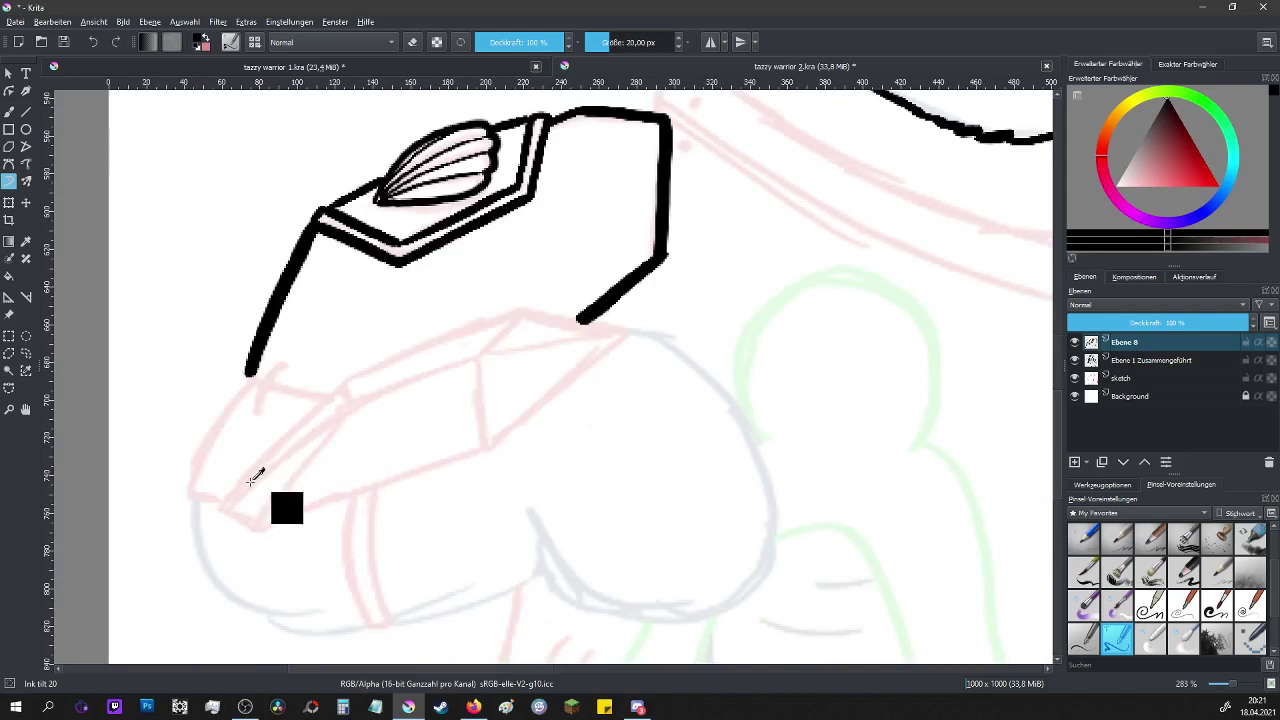
{"action": "key", "text": "b"}
{"action": "mouse_move", "coordinate": [219, 507]}
{"action": "left_mouse_down"}
{"action": "mouse_move", "coordinate": [343, 388]}
{"action": "mouse_move", "coordinate": [512, 315]}
{"action": "left_mouse_up"}
{"action": "key", "text": "ctrl+z"}
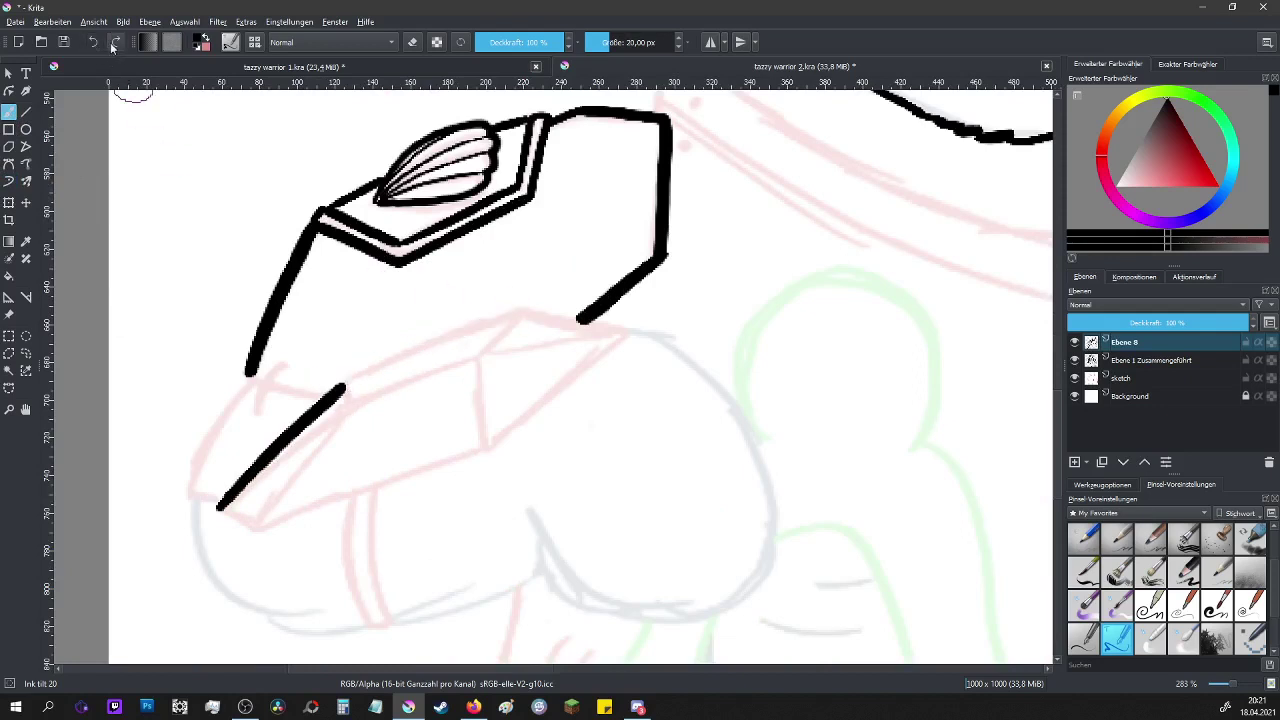
{"action": "mouse_move", "coordinate": [337, 385]}
{"action": "left_mouse_down"}
{"action": "mouse_move", "coordinate": [501, 318]}
{"action": "mouse_move", "coordinate": [605, 332]}
{"action": "left_mouse_up"}
{"action": "key", "text": "ctrl+z"}
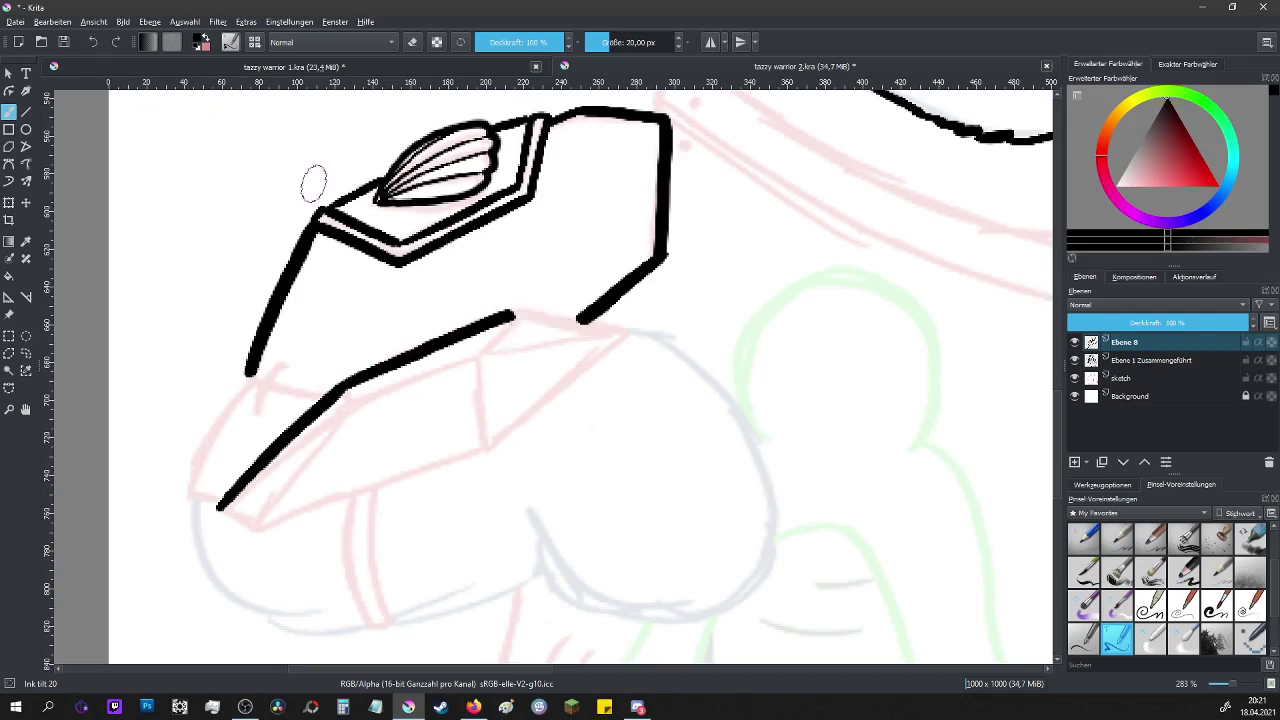
{"action": "left_click_drag", "start_coordinate": [507, 314], "coordinate": [614, 336]}
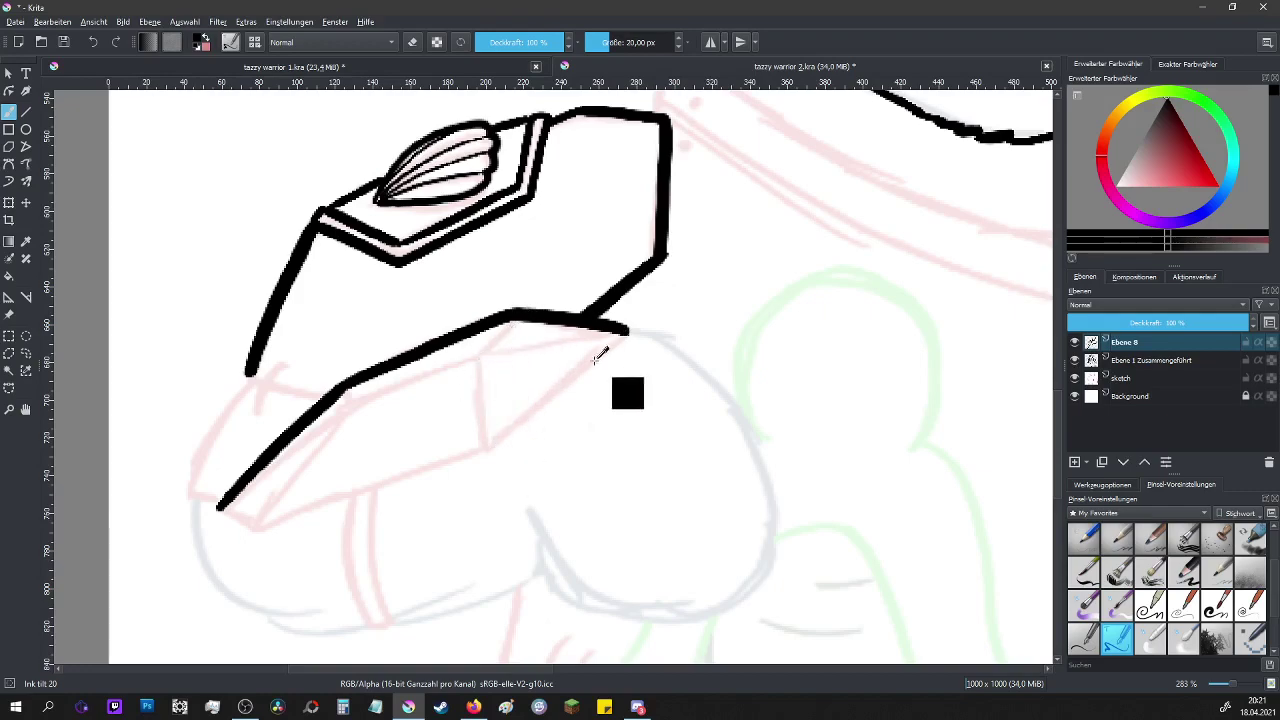
- Erase along the inner facet lines of the forehead spike on layer Ebene 1 Zusammengeführt with Eraser Small to taper them
{"action": "left_click_drag", "start_coordinate": [1057, 432], "coordinate": [1049, 305]}
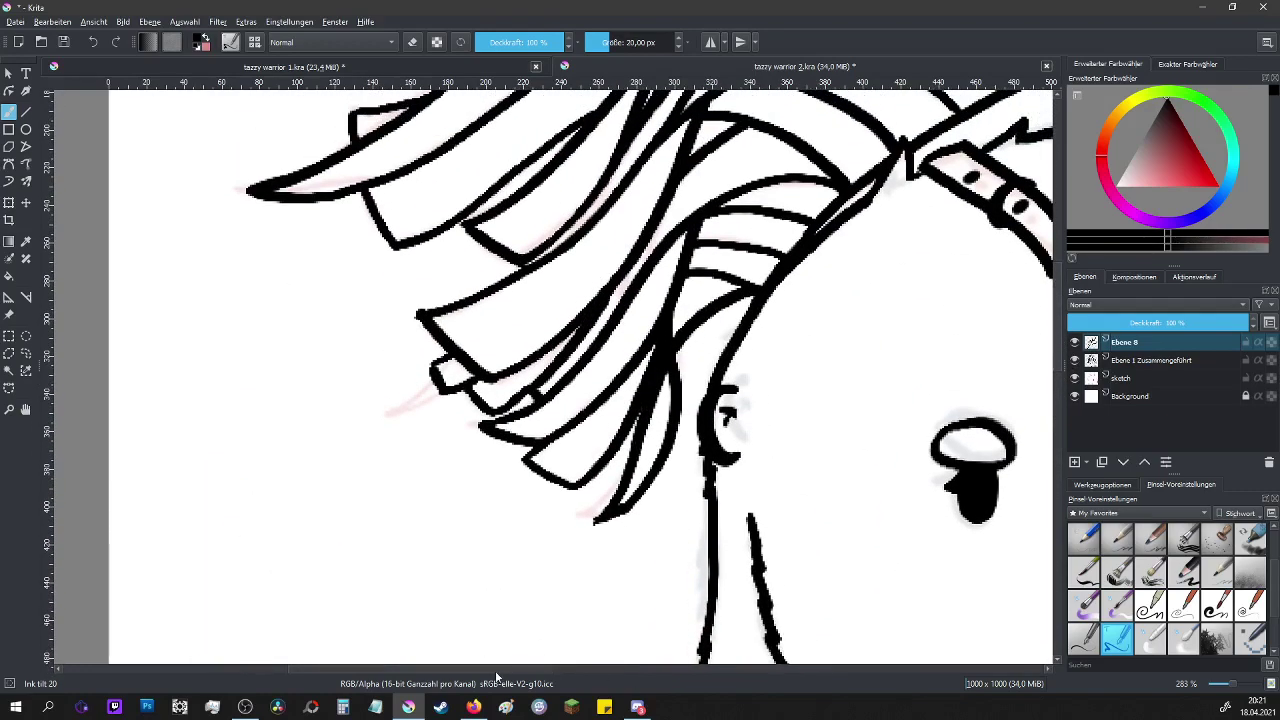
{"action": "left_click_drag", "start_coordinate": [500, 665], "coordinate": [656, 664]}
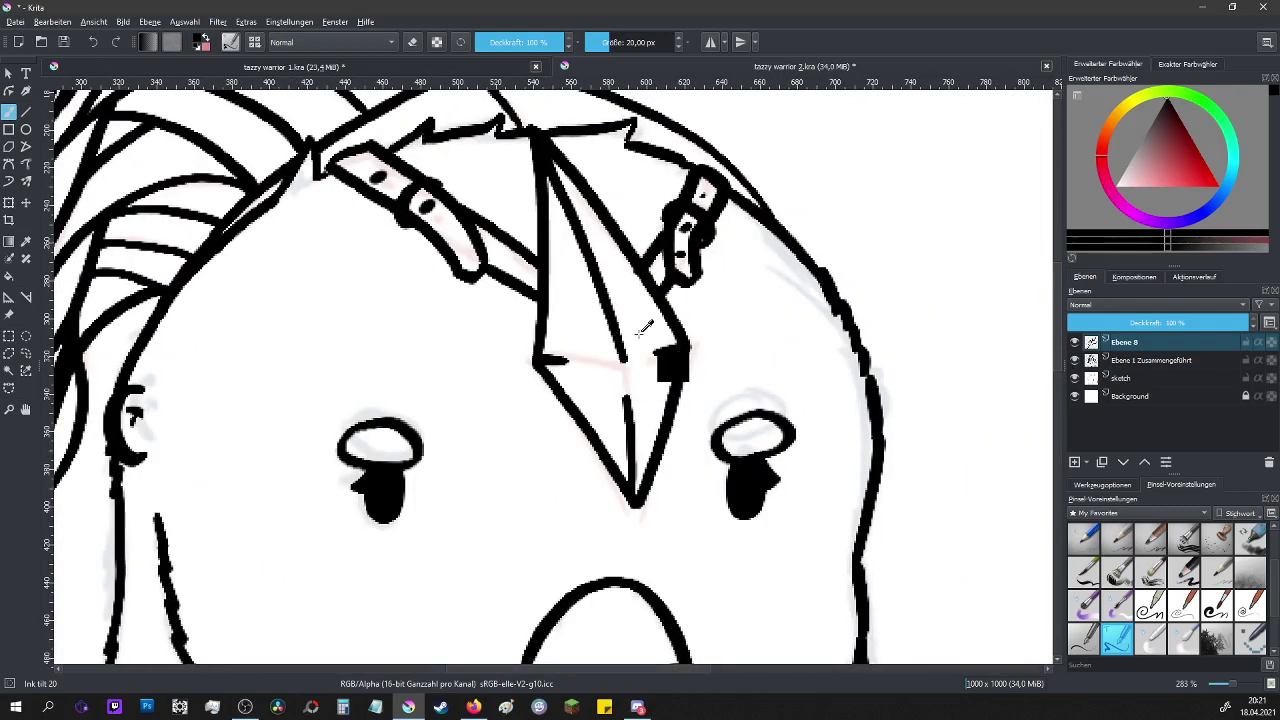
{"action": "key", "text": "e"}
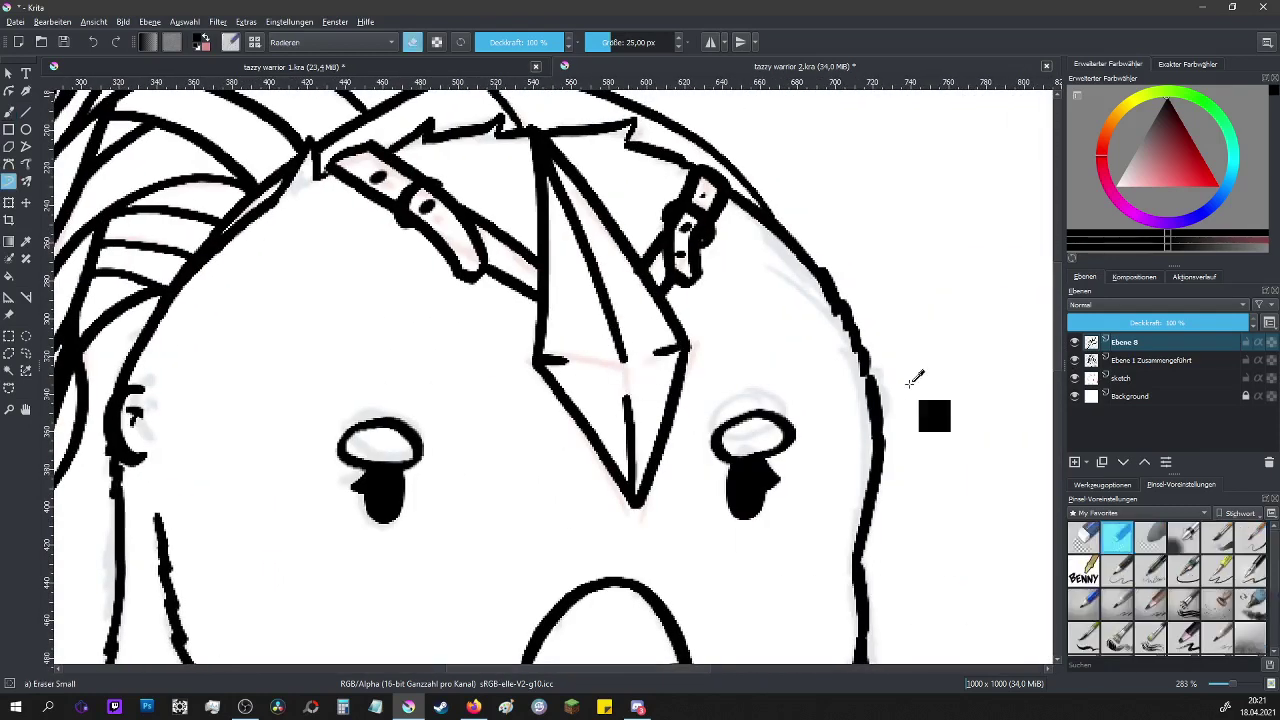
{"action": "left_click", "coordinate": [1112, 363]}
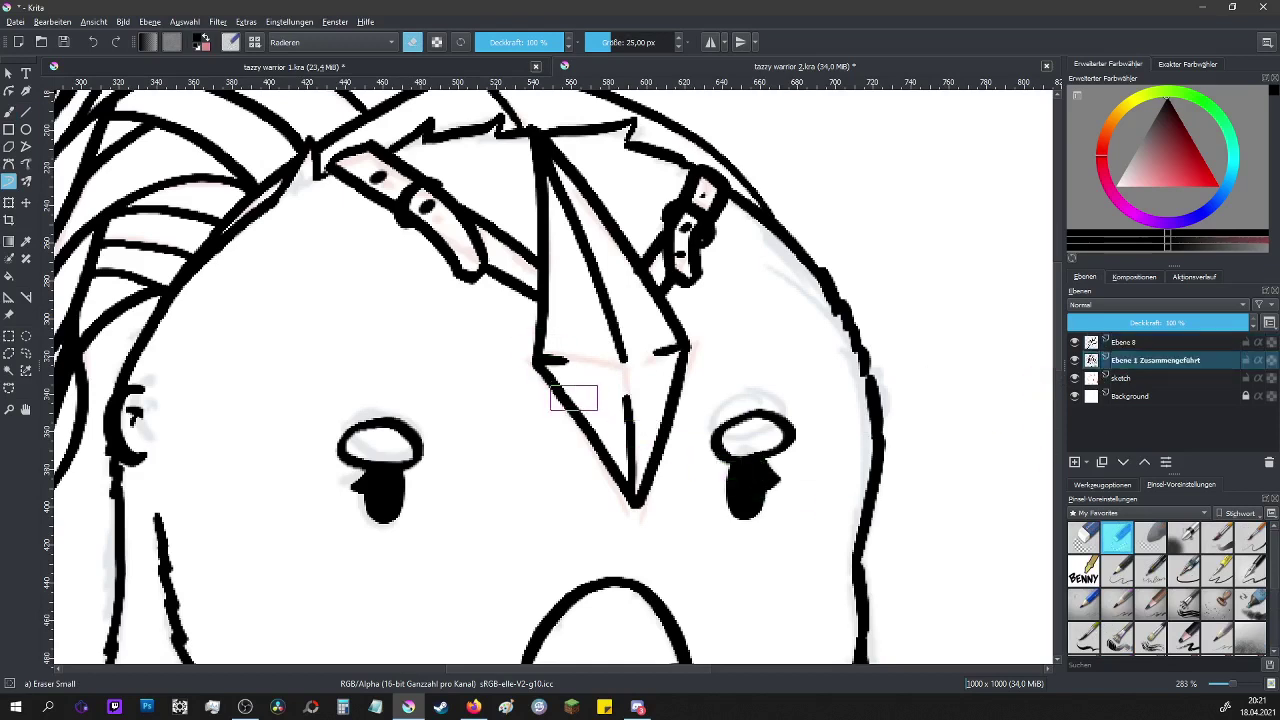
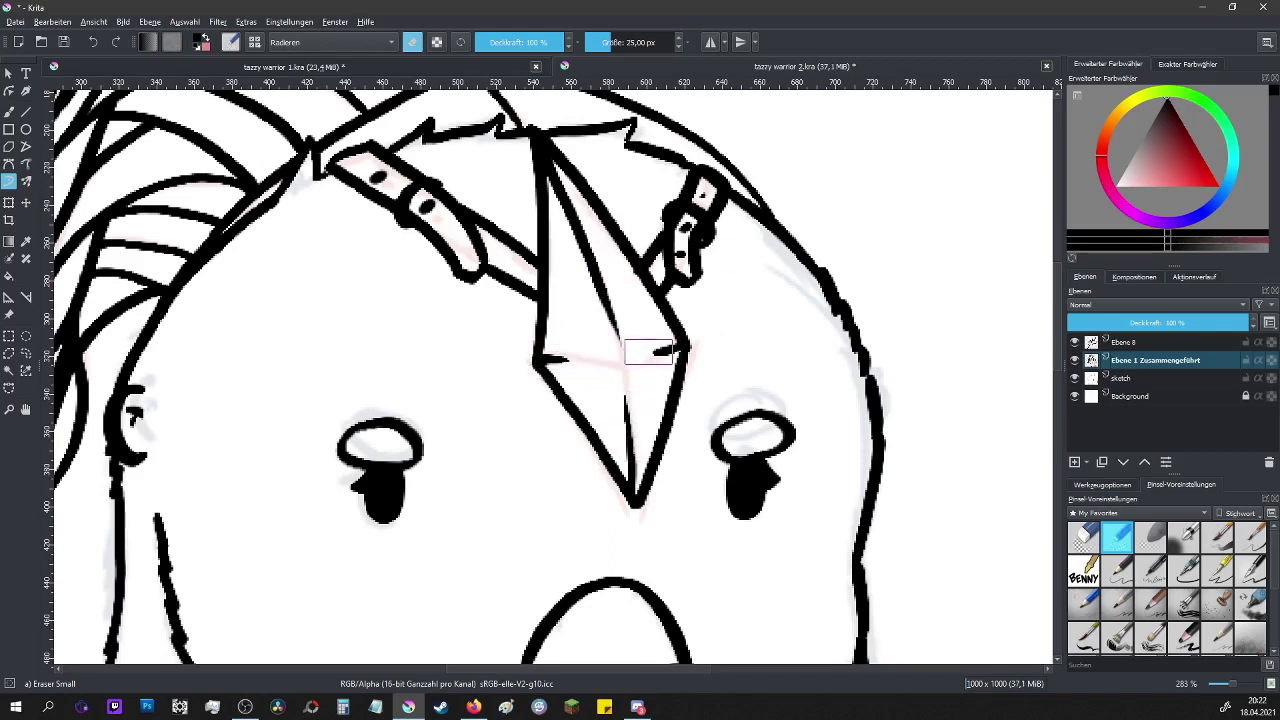
{"action": "mouse_move", "coordinate": [669, 342]}
{"action": "left_mouse_down"}
{"action": "mouse_move", "coordinate": [650, 352]}
{"action": "mouse_move", "coordinate": [676, 349]}
{"action": "left_mouse_up"}
{"action": "key", "text": "1"}
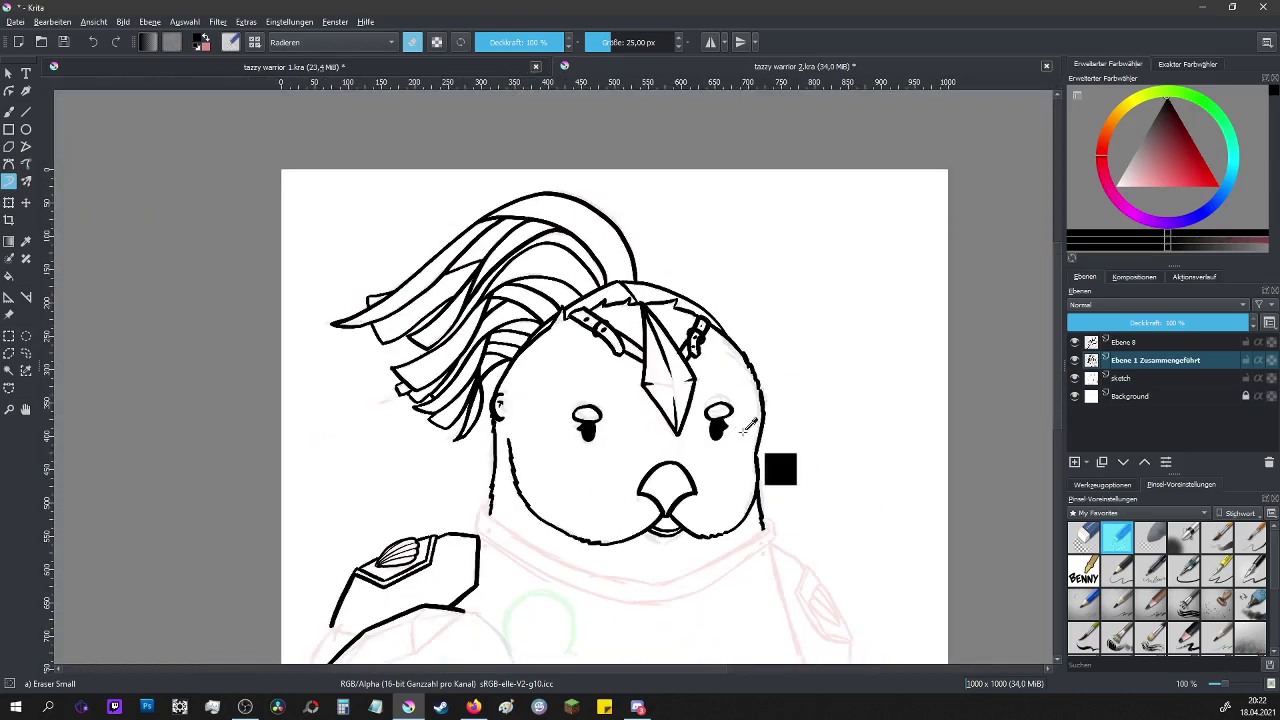
{"action": "scroll", "coordinate": [1062, 388], "scroll_direction": "down", "scroll_amount": 3}
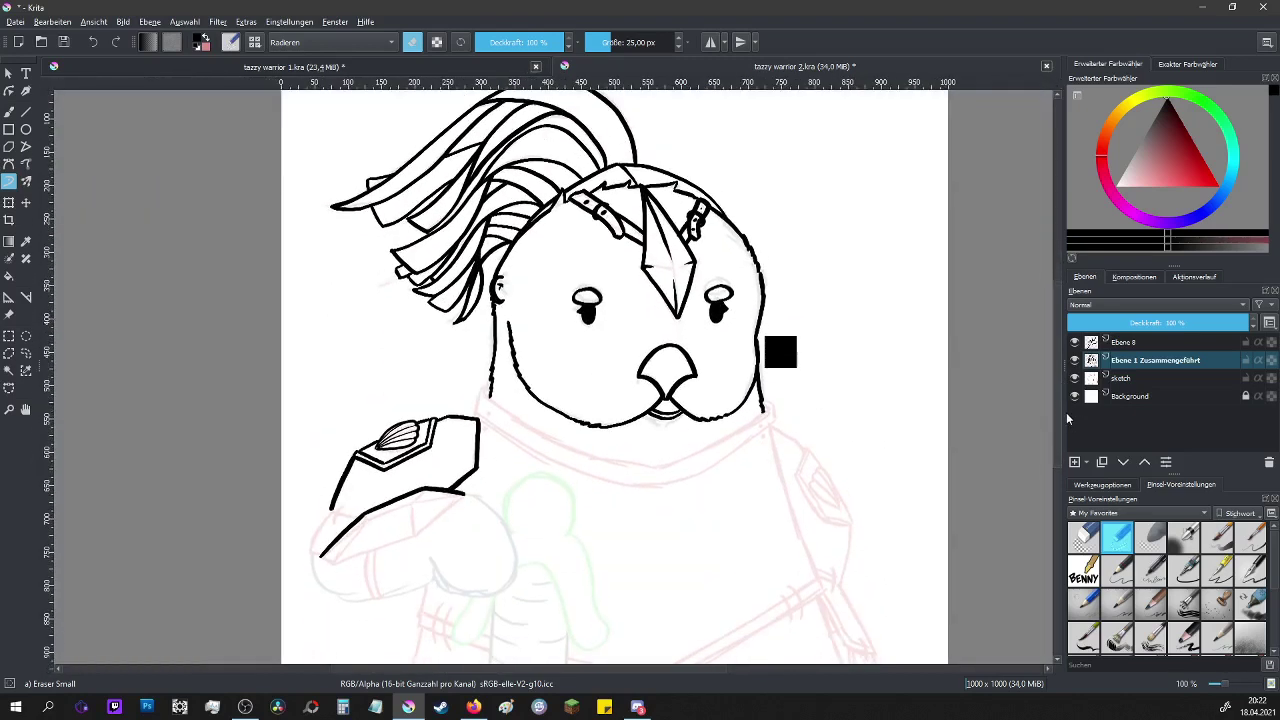
{"action": "key", "text": "ctrl+z"}
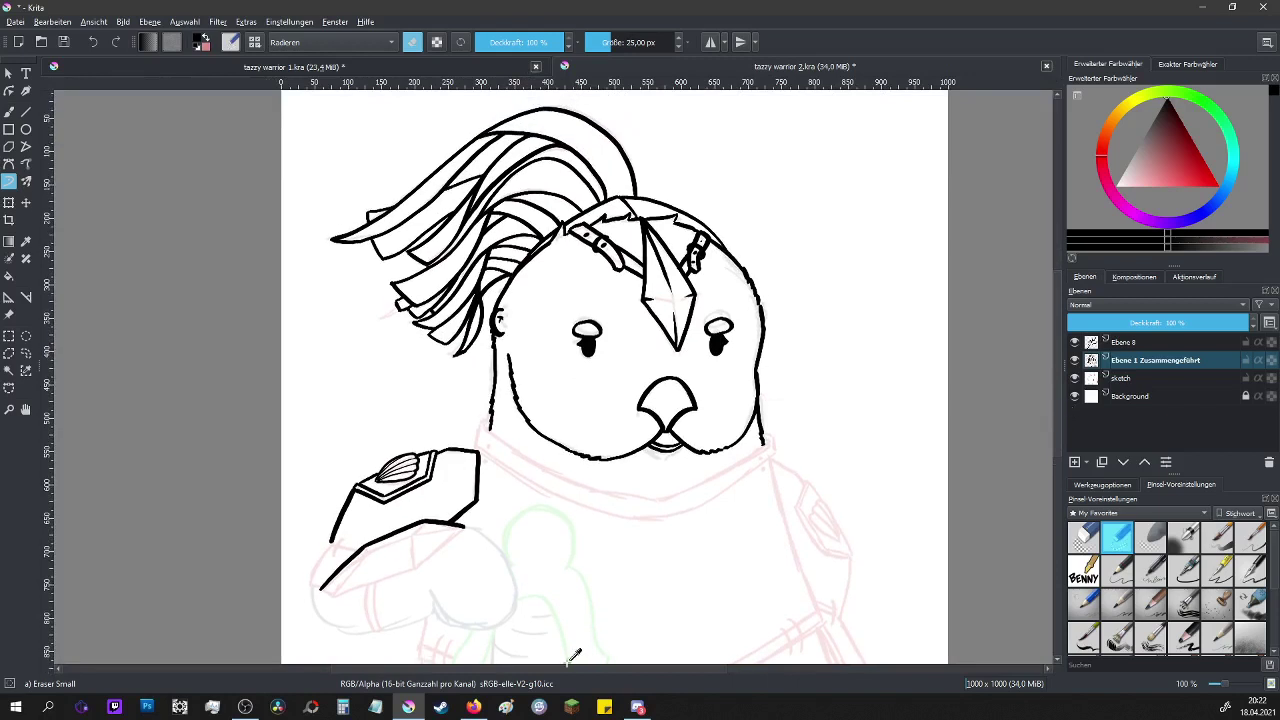
{"action": "scroll", "coordinate": [676, 670], "scroll_direction": "left", "scroll_amount": 2}
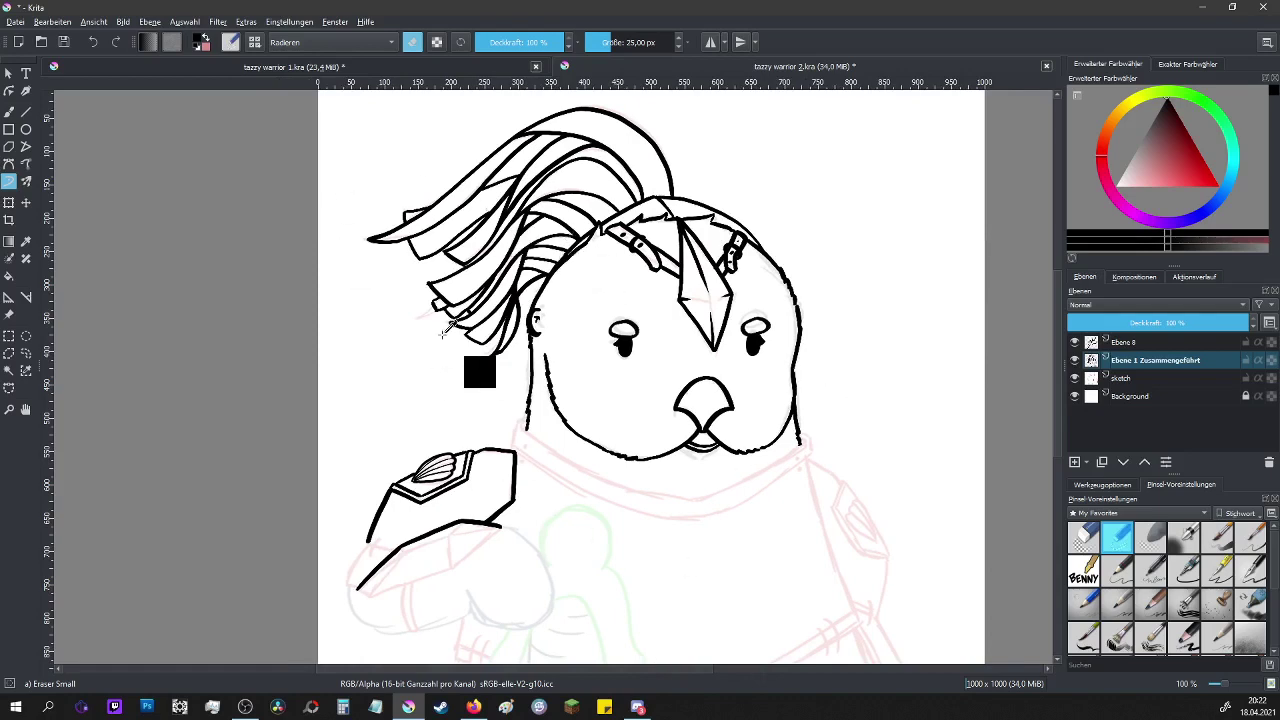
- On layer Ebene 8, close the left forearm guard's outline along its lower edge and outer tip with the Ink tilt 20 brush
{"action": "scroll", "coordinate": [386, 628], "scroll_direction": "up", "scroll_amount": 4}
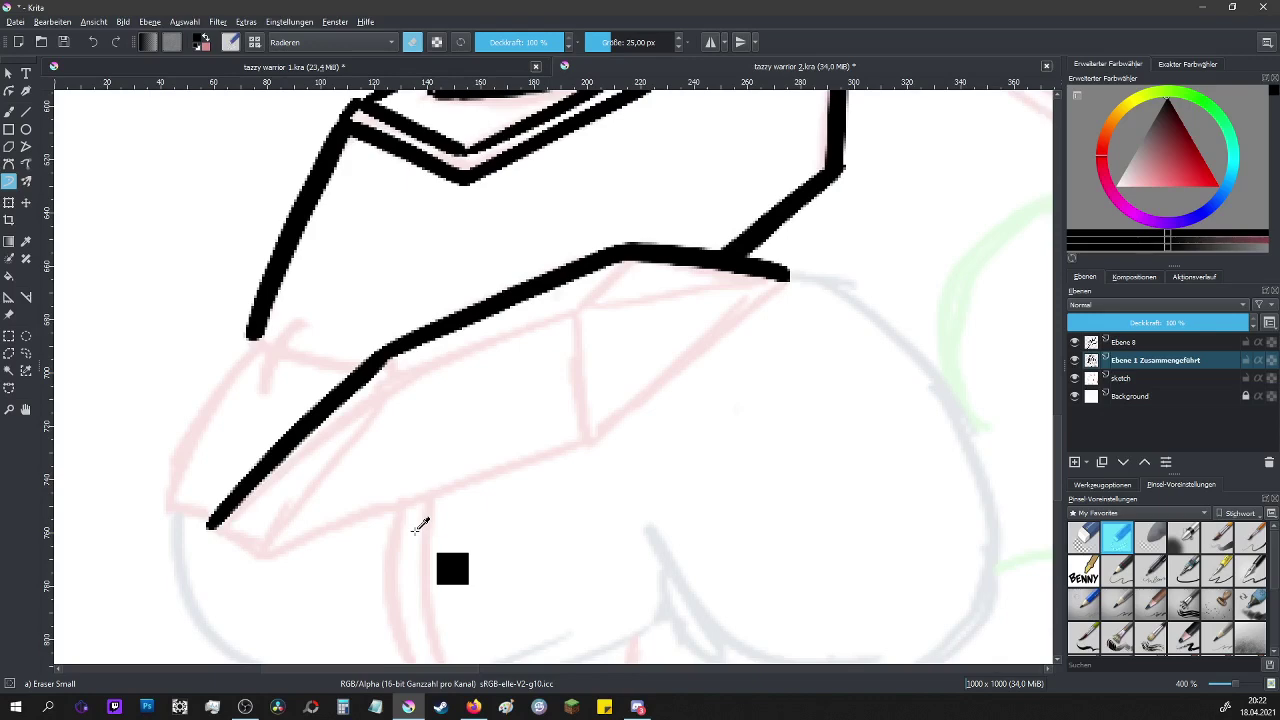
{"action": "left_click", "coordinate": [1124, 342]}
{"action": "key", "text": "e"}
{"action": "mouse_move", "coordinate": [788, 276]}
{"action": "left_mouse_down"}
{"action": "mouse_move", "coordinate": [605, 432]}
{"action": "mouse_move", "coordinate": [283, 548]}
{"action": "left_mouse_up"}
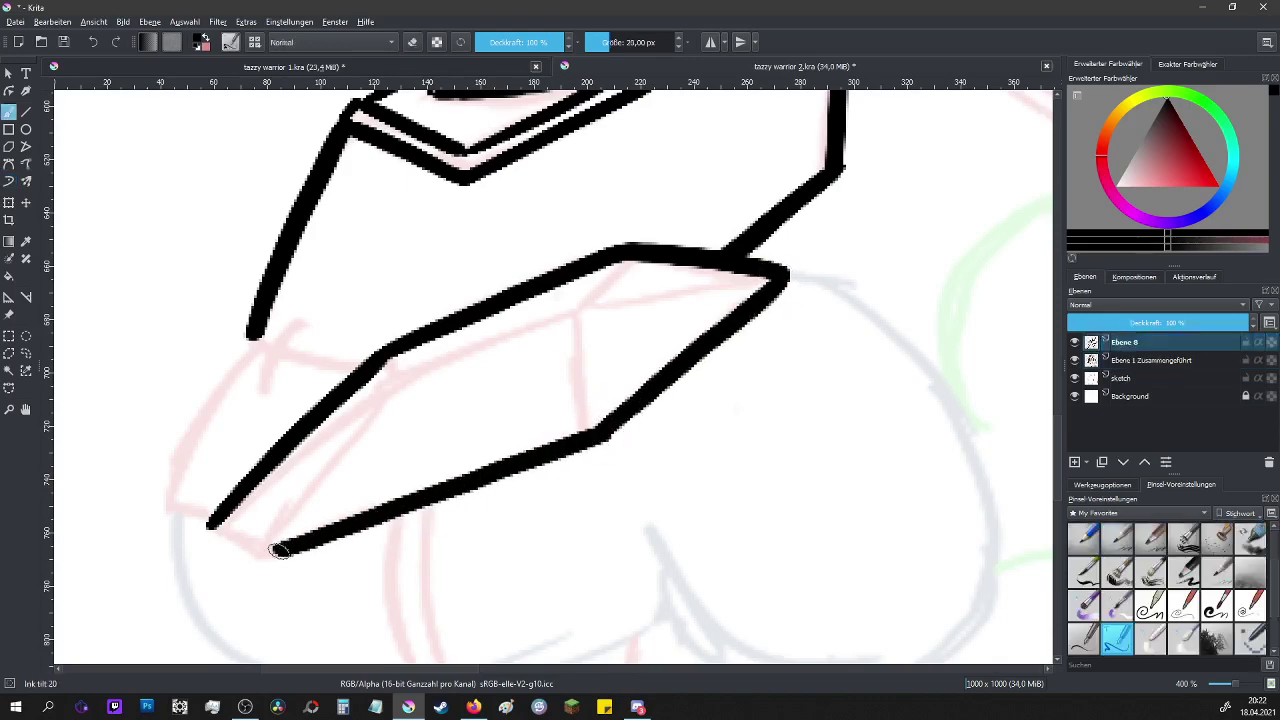
{"action": "left_click_drag", "start_coordinate": [210, 523], "coordinate": [278, 548]}
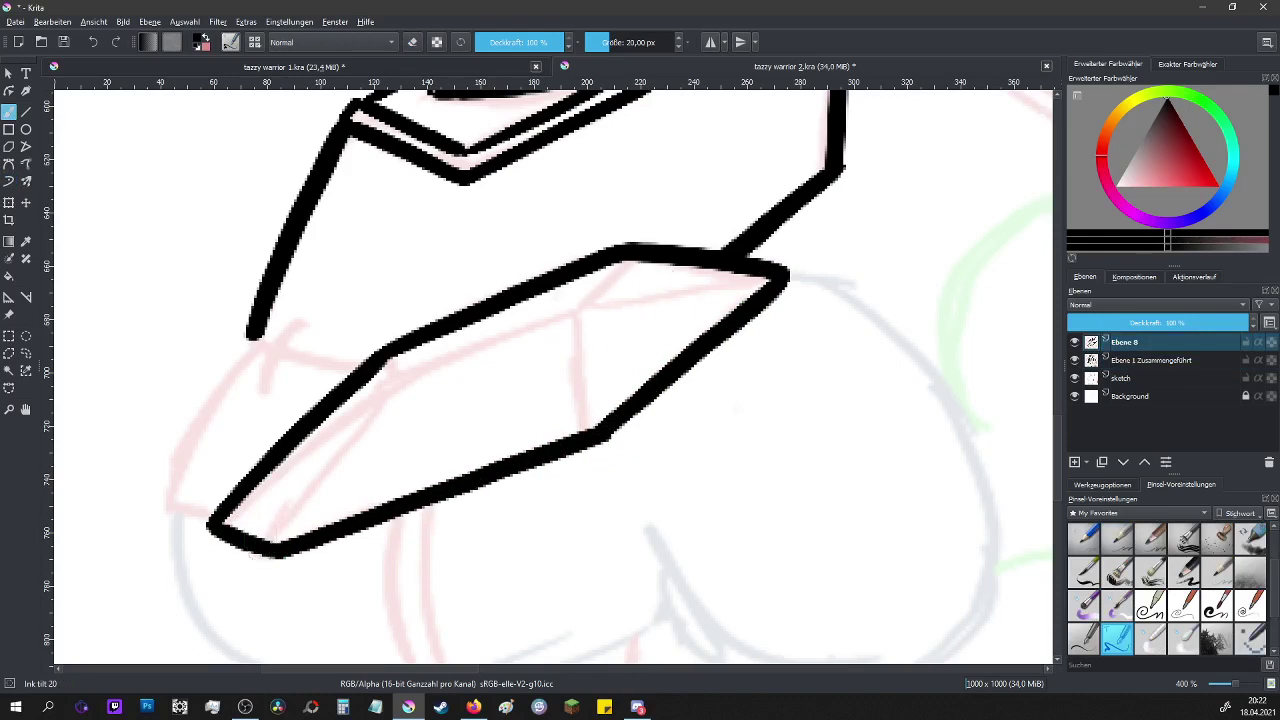
- Ink a thin curved ridge line along the forearm guard from its outer tip to its inner corner with Ink circle 10
{"action": "left_click", "coordinate": [1084, 637]}
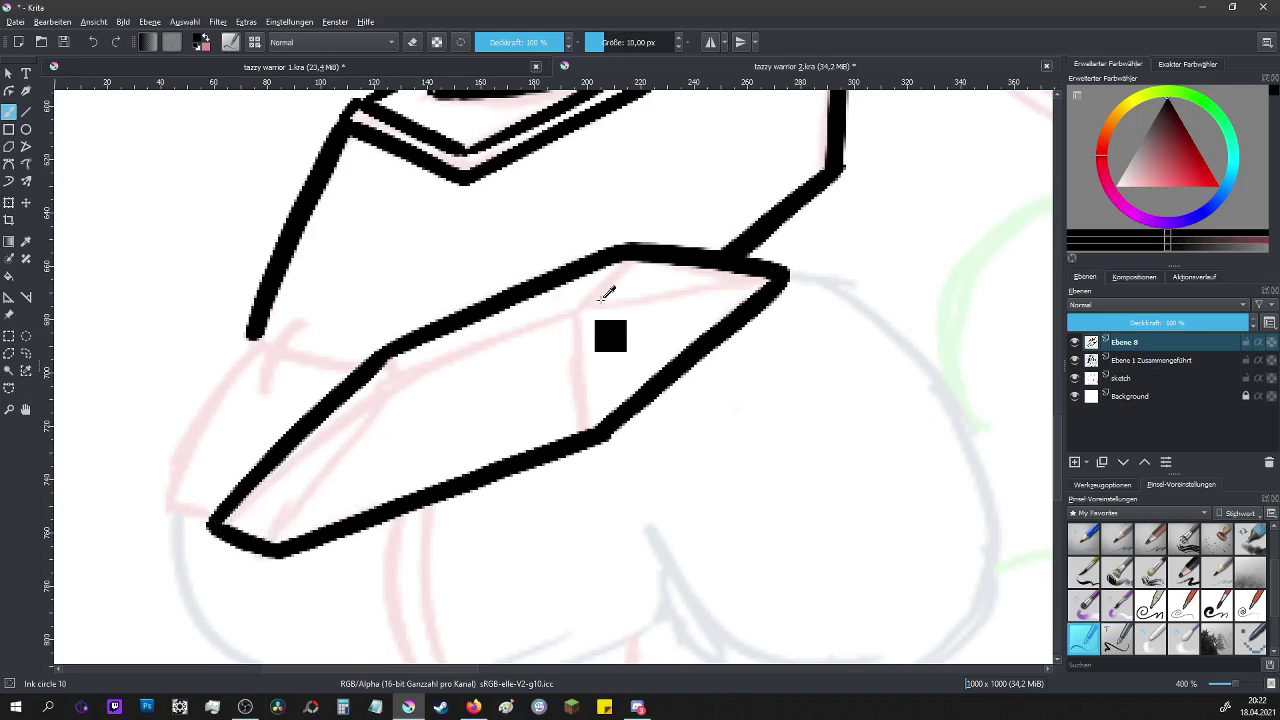
{"action": "mouse_move", "coordinate": [762, 280]}
{"action": "left_mouse_down"}
{"action": "mouse_move", "coordinate": [524, 330]}
{"action": "mouse_move", "coordinate": [371, 400]}
{"action": "mouse_move", "coordinate": [245, 490]}
{"action": "left_mouse_up"}
{"action": "key", "text": "ctrl+z"}
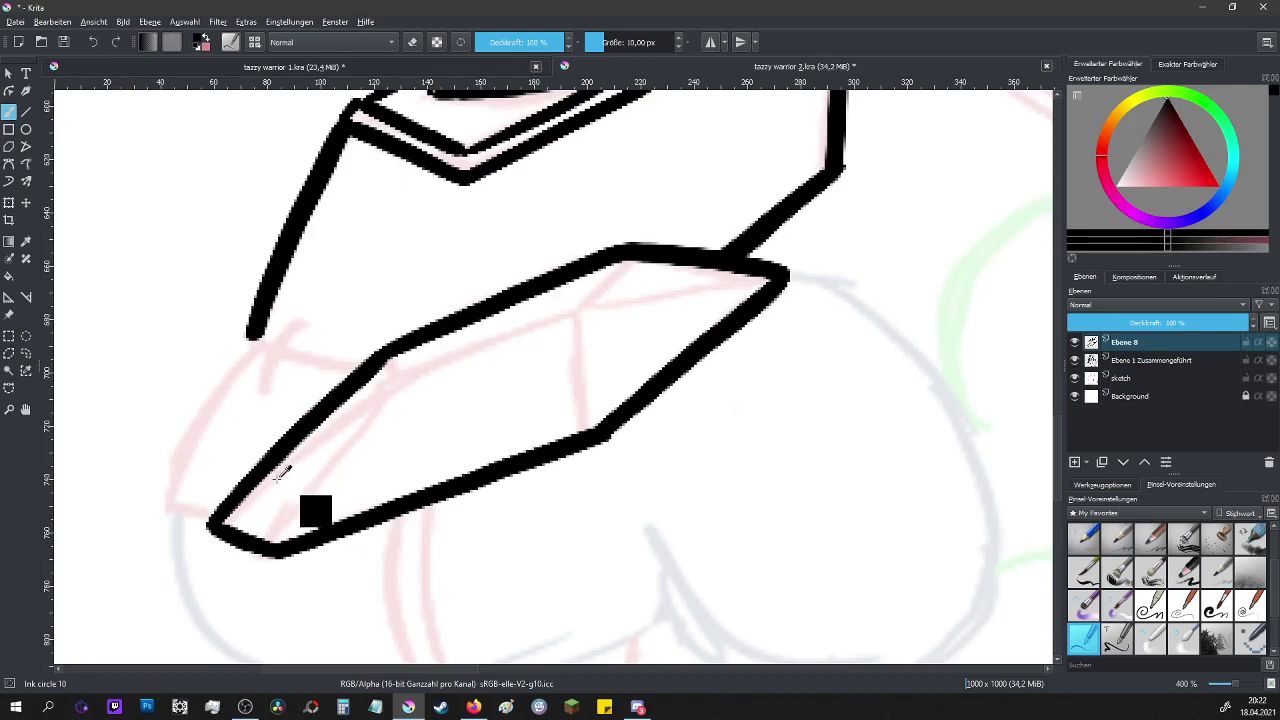
{"action": "mouse_move", "coordinate": [222, 522]}
{"action": "left_mouse_down"}
{"action": "mouse_move", "coordinate": [320, 443]}
{"action": "mouse_move", "coordinate": [585, 316]}
{"action": "mouse_move", "coordinate": [778, 276]}
{"action": "left_mouse_up"}
- Ink short tapered facet lines inward from the forearm guard's upper and lower corners and thicken the curved ridge line
{"action": "left_click_drag", "start_coordinate": [615, 264], "coordinate": [593, 289]}
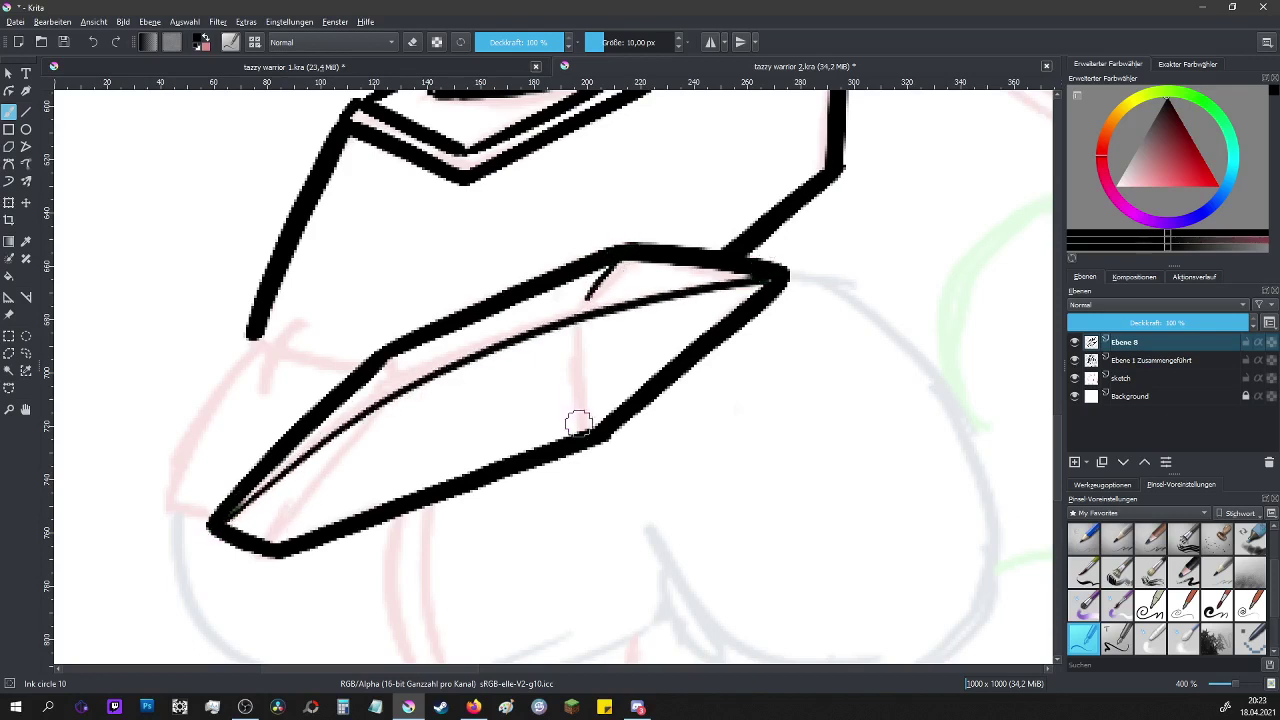
{"action": "left_click_drag", "start_coordinate": [575, 358], "coordinate": [576, 378]}
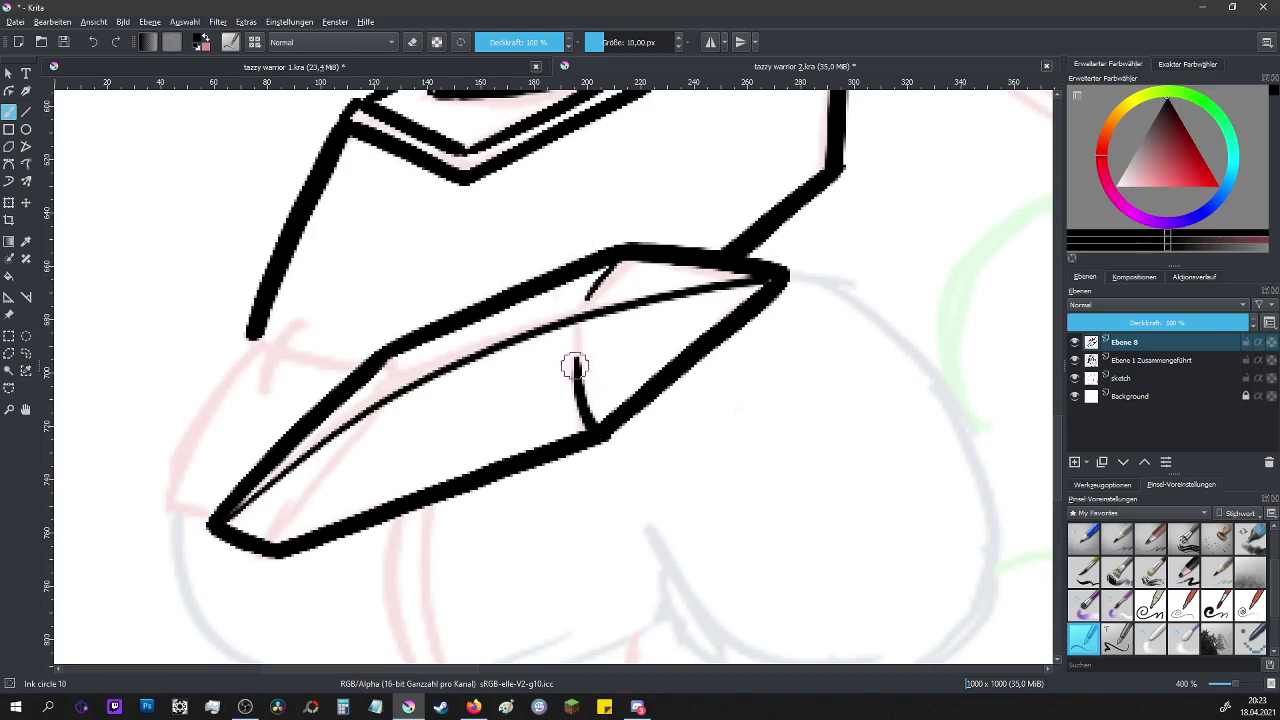
{"action": "mouse_move", "coordinate": [281, 538]}
{"action": "left_mouse_down"}
{"action": "mouse_move", "coordinate": [339, 456]}
{"action": "mouse_move", "coordinate": [280, 548]}
{"action": "left_mouse_up"}
{"action": "left_click_drag", "start_coordinate": [330, 462], "coordinate": [272, 552]}
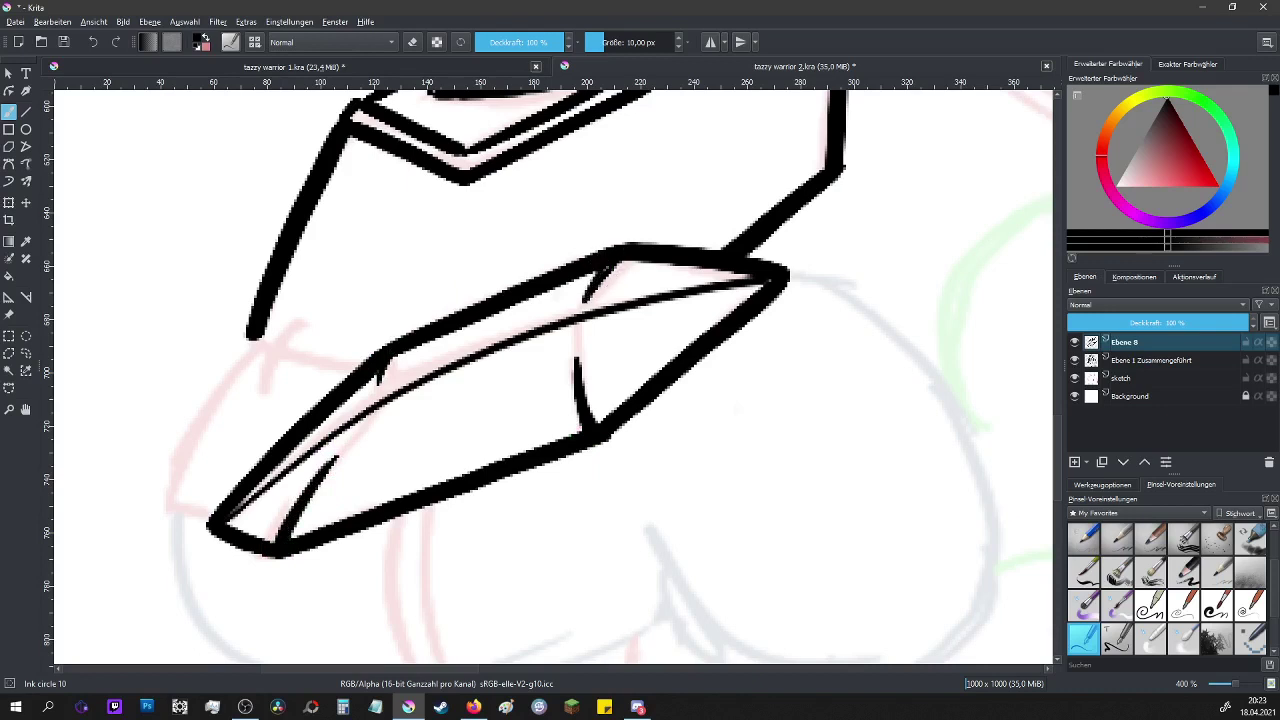
{"action": "mouse_move", "coordinate": [678, 293]}
{"action": "left_mouse_down"}
{"action": "mouse_move", "coordinate": [462, 370]}
{"action": "mouse_move", "coordinate": [314, 450]}
{"action": "mouse_move", "coordinate": [228, 522]}
{"action": "left_mouse_up"}
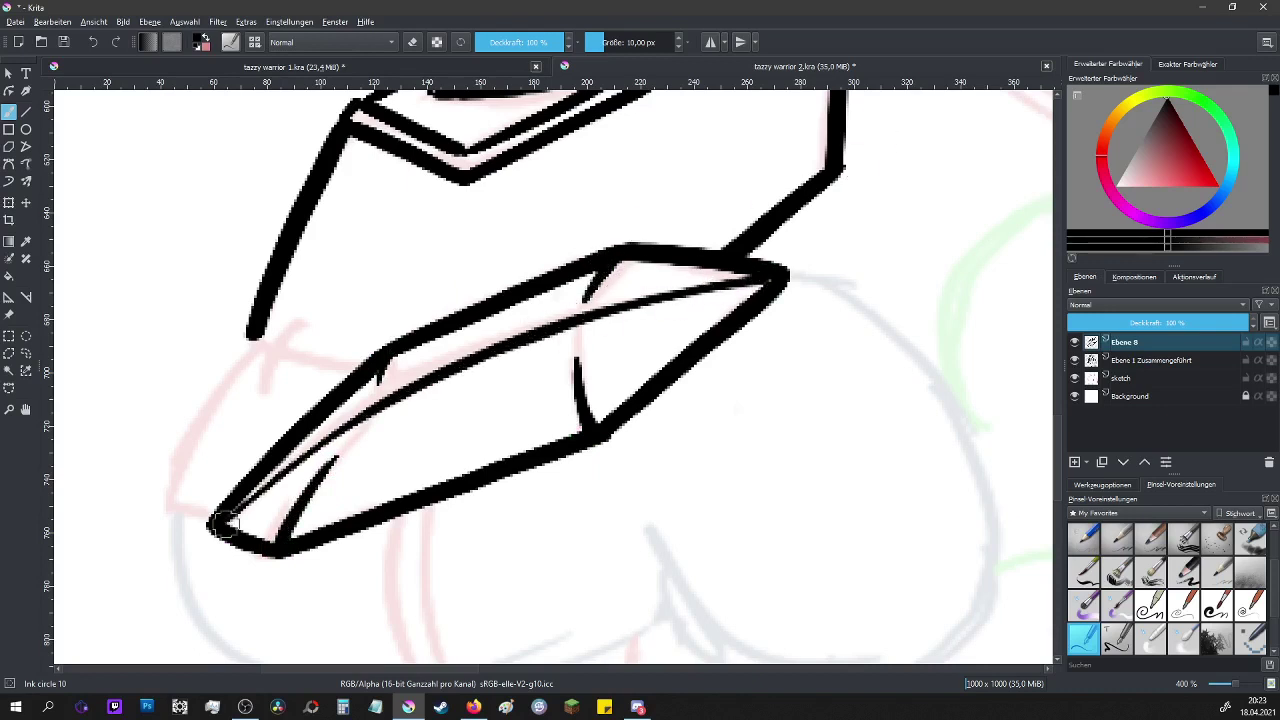
- Ink short tapered facet lines inside the left shoulder plate at its lower inner corner, lower edge and upper edge
{"action": "scroll", "coordinate": [222, 527], "scroll_direction": "down", "scroll_amount": 5}
{"action": "scroll", "coordinate": [394, 348], "scroll_direction": "up", "scroll_amount": 2}
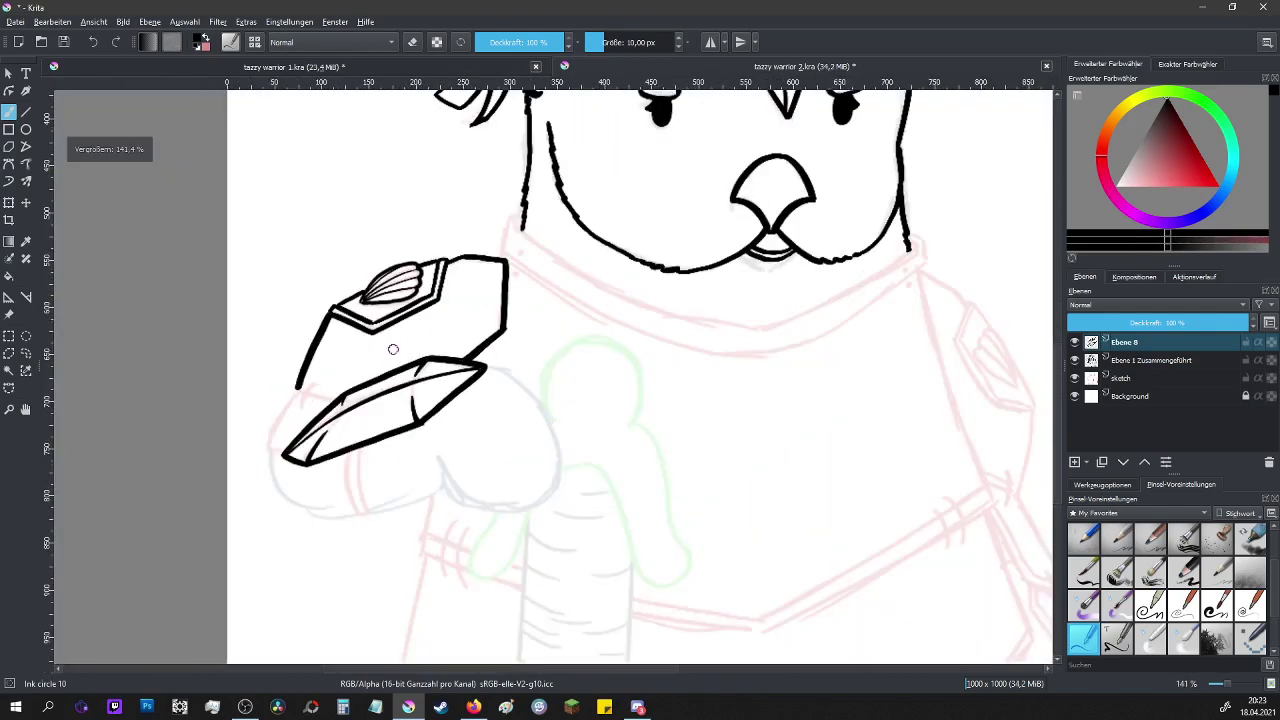
{"action": "scroll", "coordinate": [394, 348], "scroll_direction": "up", "scroll_amount": 2}
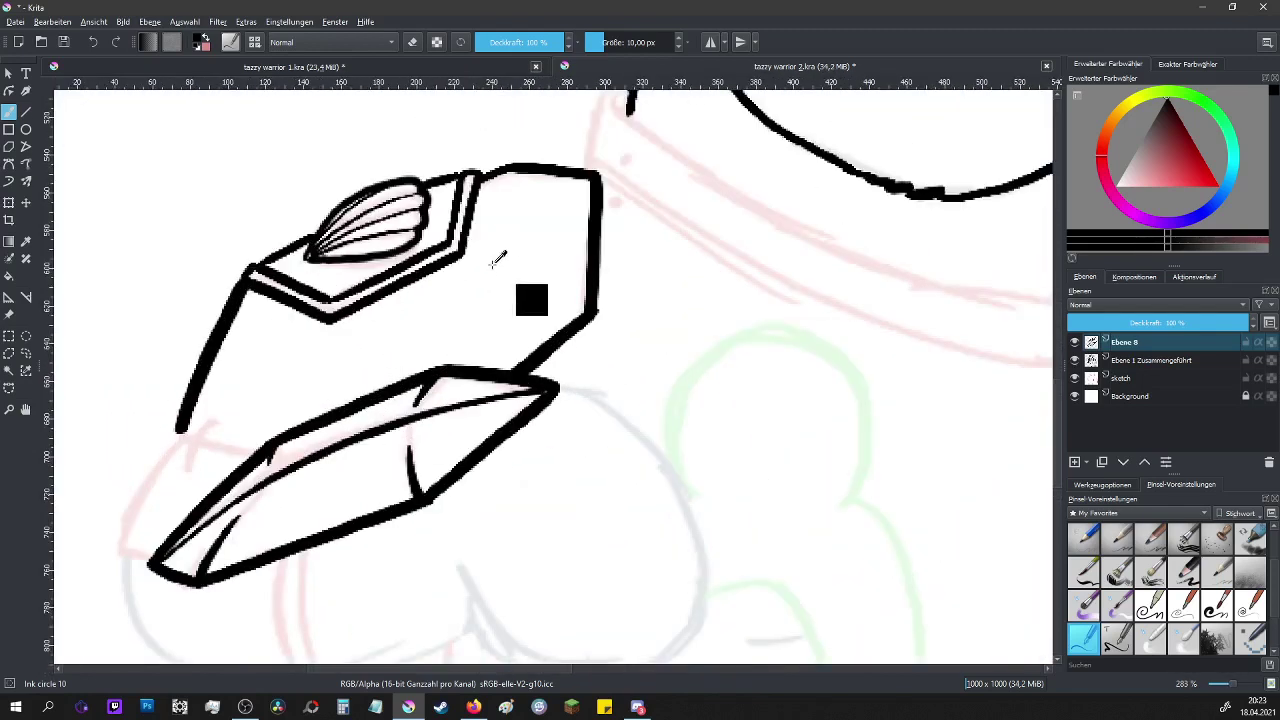
{"action": "mouse_move", "coordinate": [546, 284]}
{"action": "left_mouse_down"}
{"action": "mouse_move", "coordinate": [574, 312]}
{"action": "mouse_move", "coordinate": [513, 270]}
{"action": "left_mouse_up"}
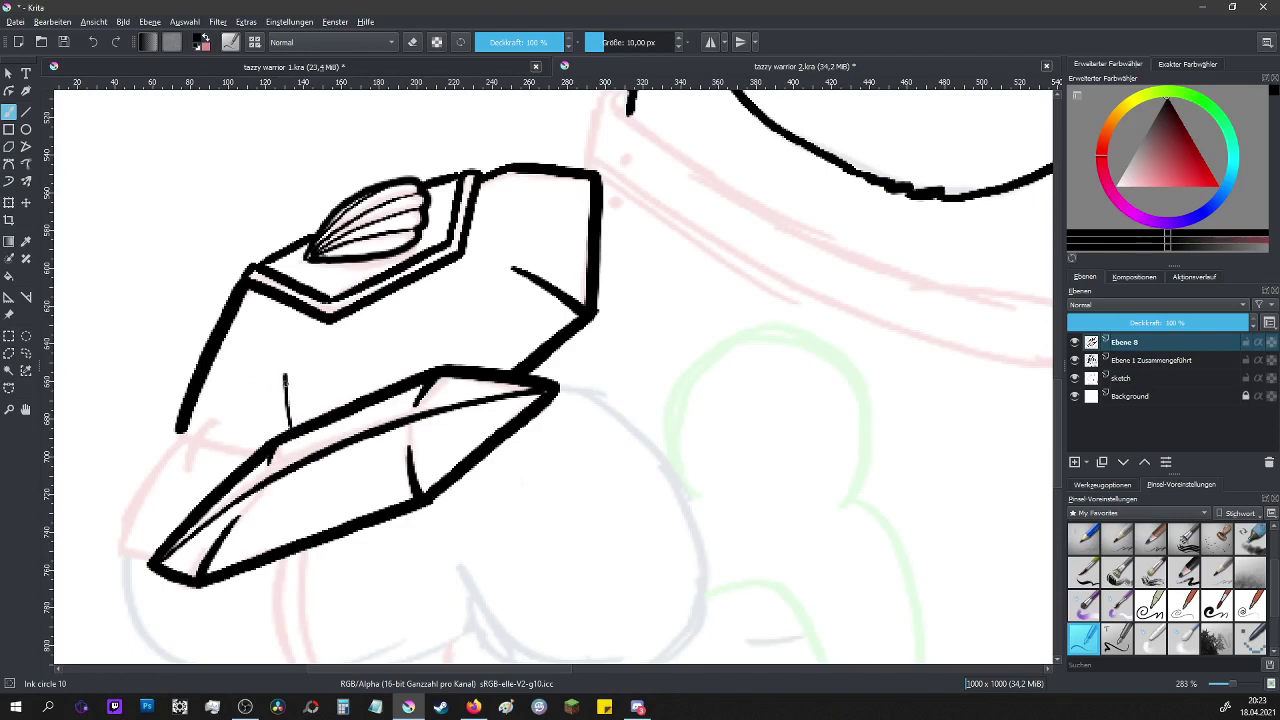
{"action": "key", "text": "ctrl+z"}
{"action": "left_click_drag", "start_coordinate": [305, 421], "coordinate": [324, 357]}
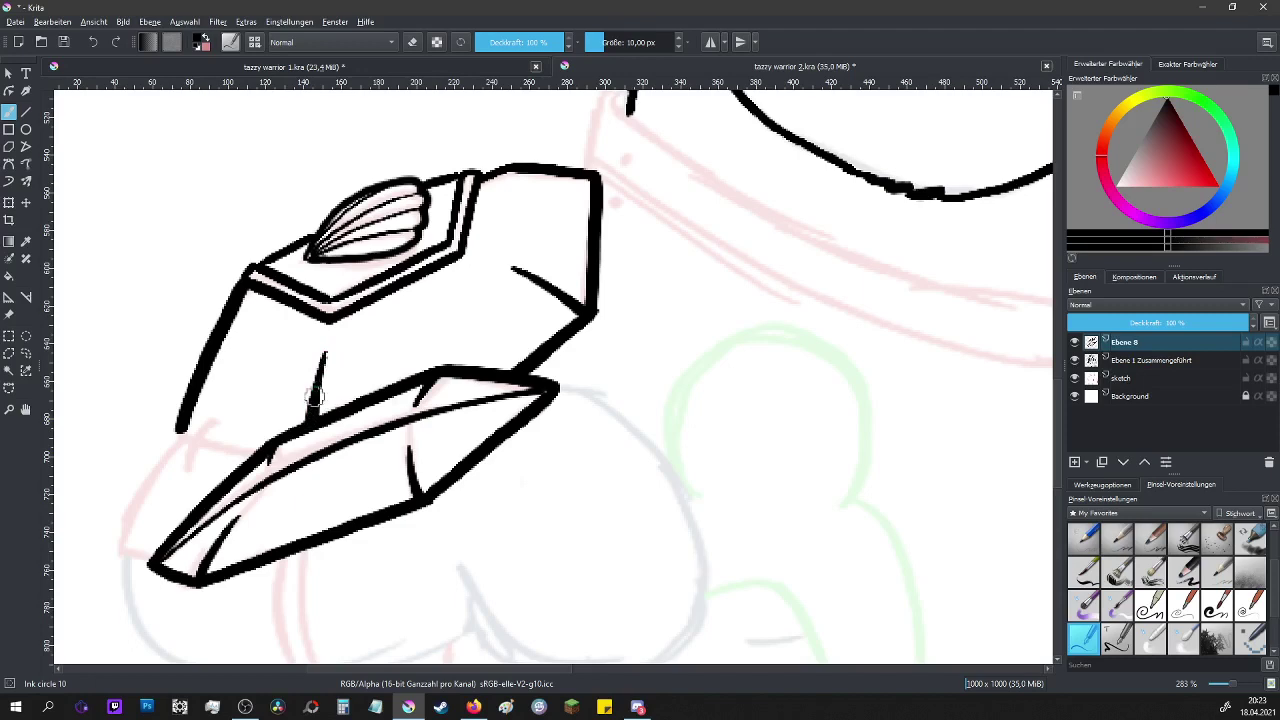
{"action": "key", "text": "1"}
{"action": "scroll", "coordinate": [401, 398], "scroll_direction": "up", "scroll_amount": 3}
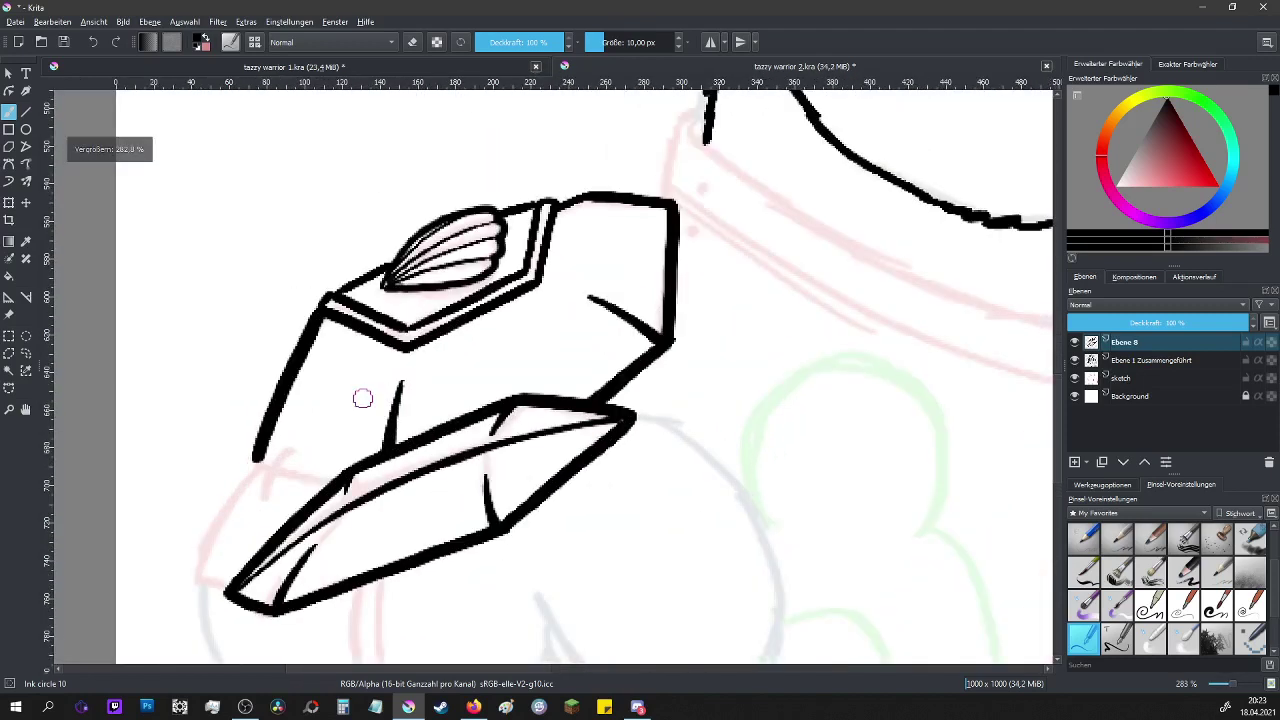
{"action": "left_click_drag", "start_coordinate": [586, 234], "coordinate": [583, 252]}
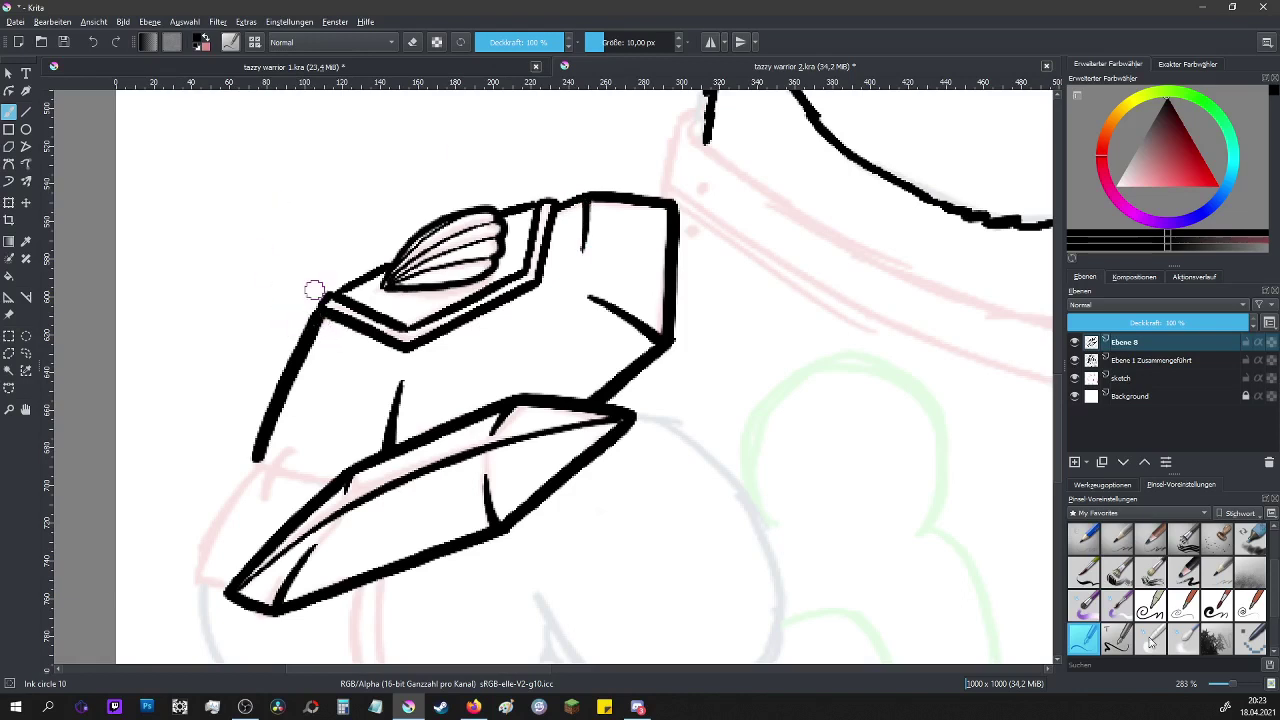
- Erase the shoulder plate's outer side edge below the shell emblem with Eraser Small
{"action": "key", "text": "e"}
{"action": "left_click_drag", "start_coordinate": [298, 334], "coordinate": [314, 316]}
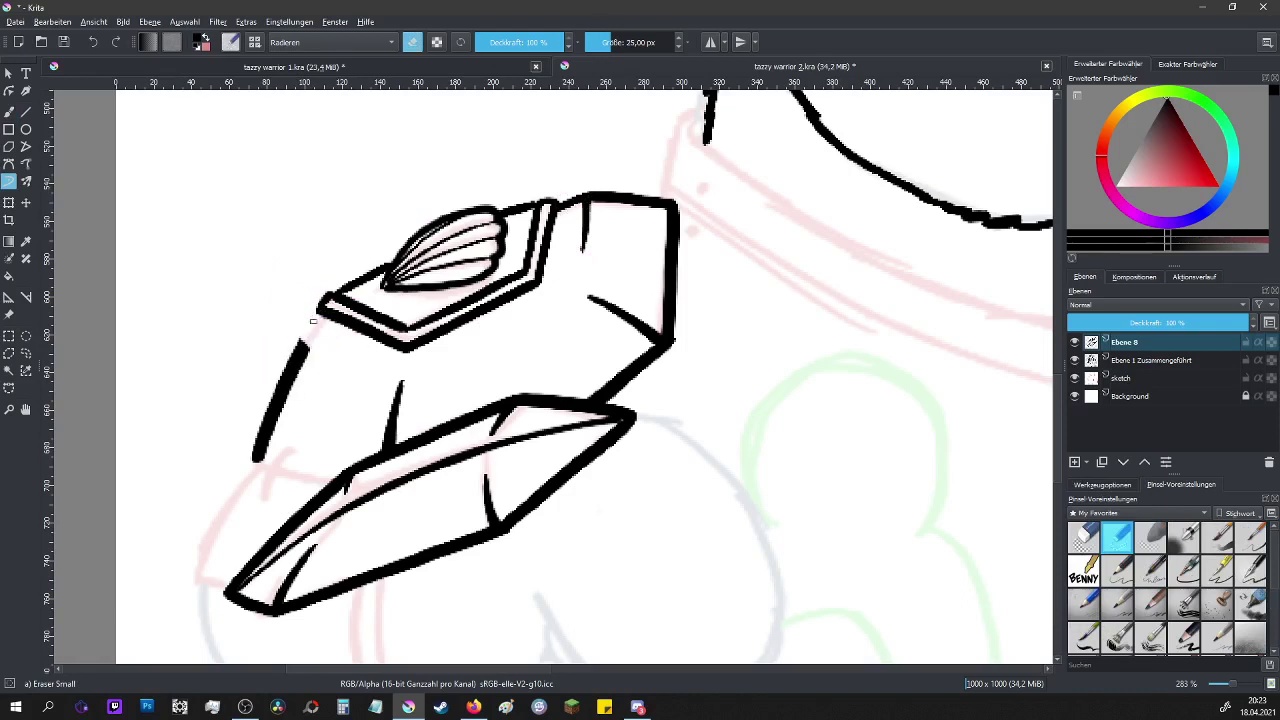
{"action": "left_click_drag", "start_coordinate": [286, 369], "coordinate": [277, 389]}
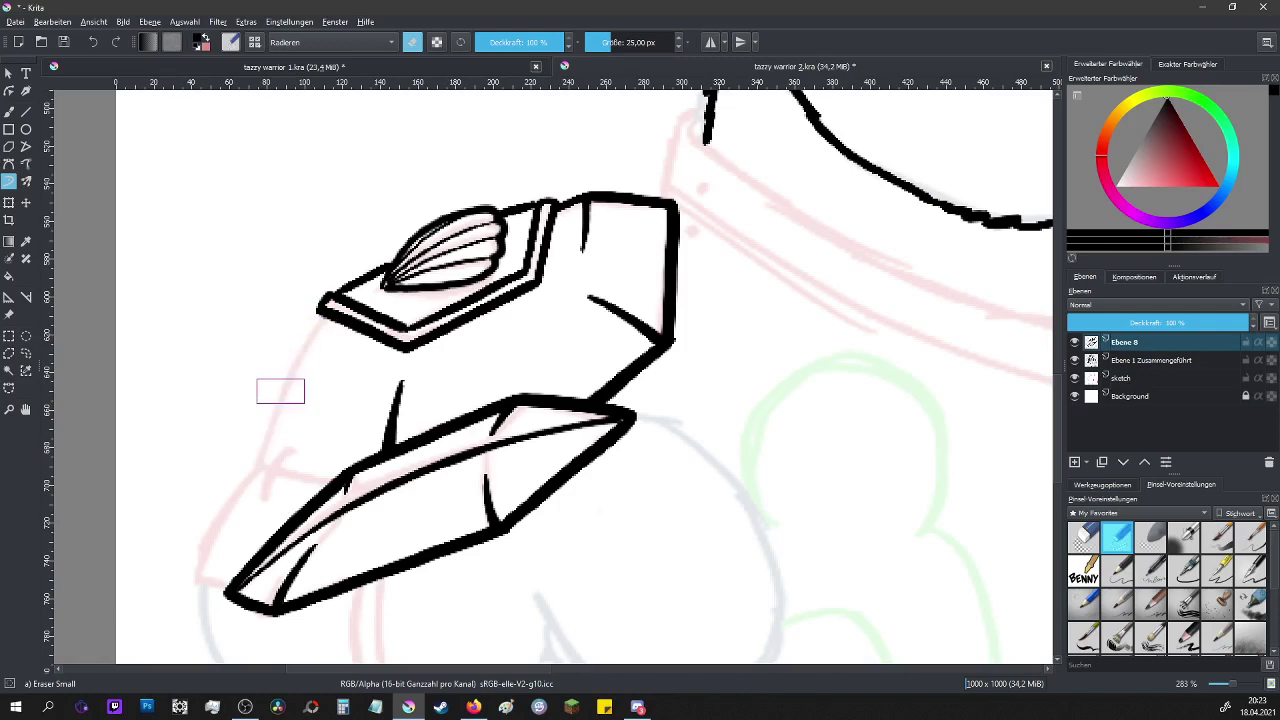
- Re-ink the shoulder plate's outer side down to the forearm guard with Ink tilt 20 and add a corner facet line with Ink circle 10
{"action": "key", "text": "e"}
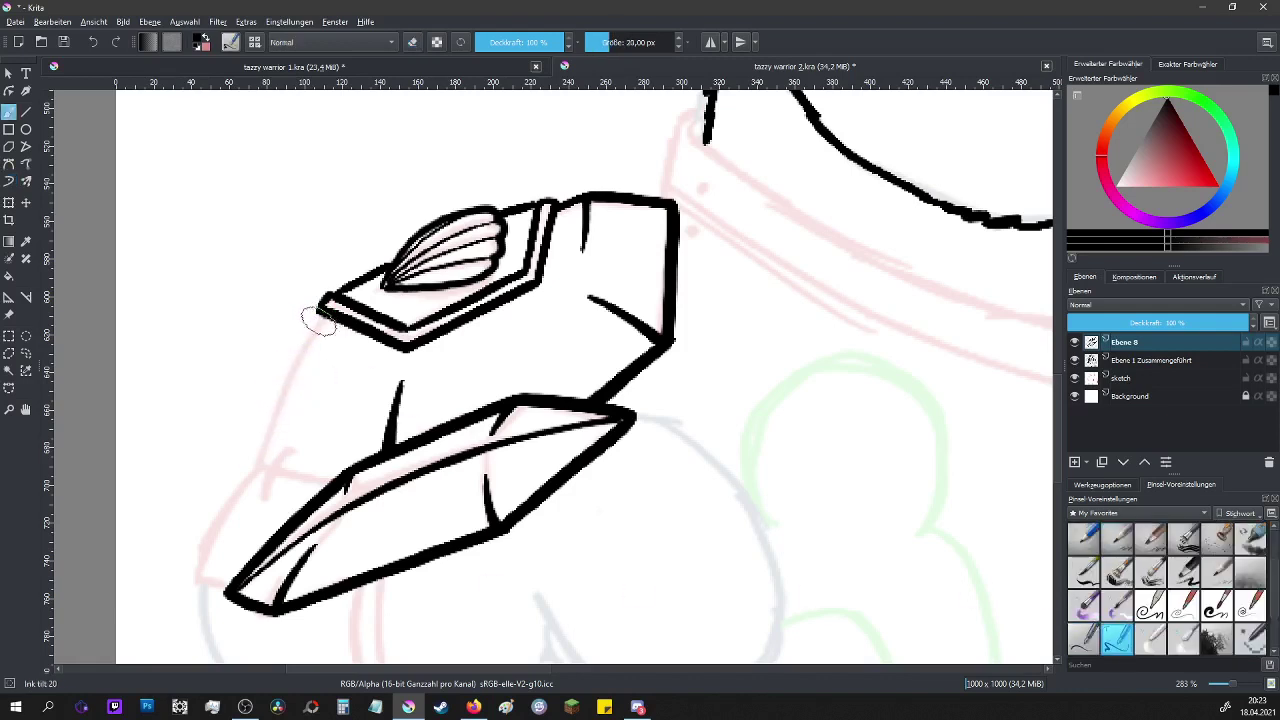
{"action": "mouse_move", "coordinate": [316, 316]}
{"action": "left_mouse_down"}
{"action": "mouse_move", "coordinate": [262, 433]}
{"action": "mouse_move", "coordinate": [343, 474]}
{"action": "left_mouse_up"}
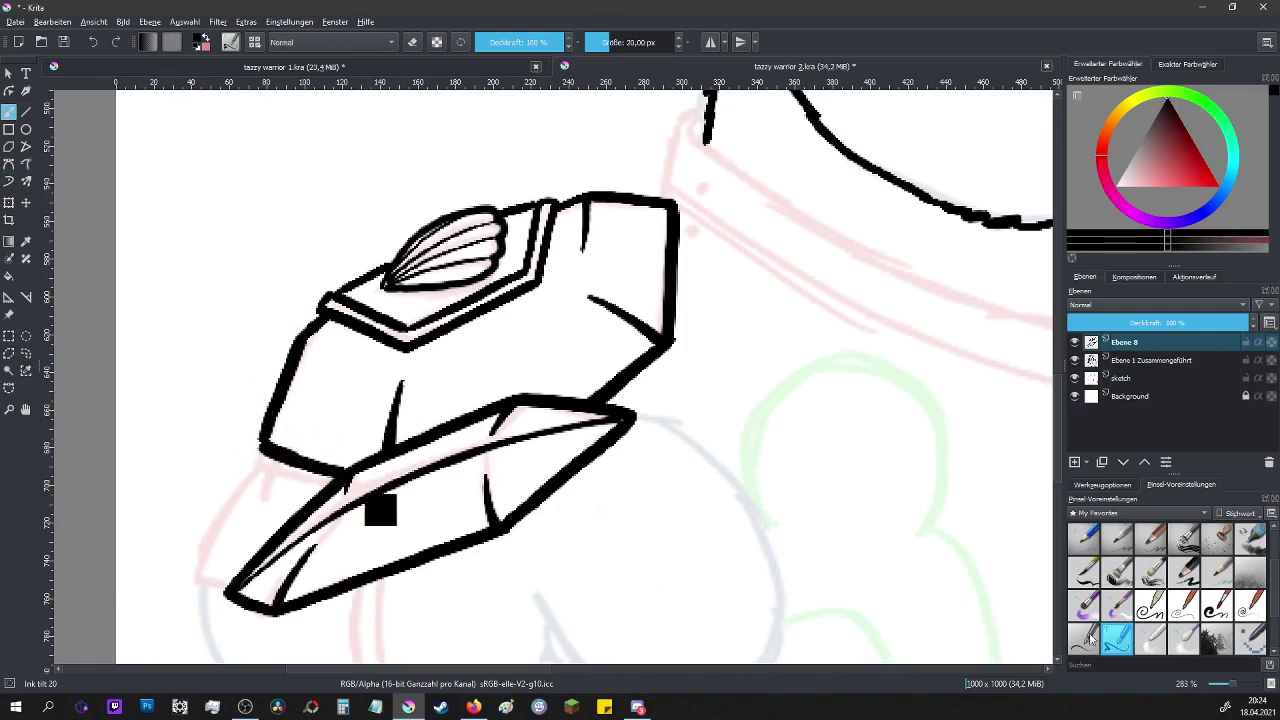
{"action": "key", "text": "/"}
{"action": "left_click_drag", "start_coordinate": [310, 344], "coordinate": [350, 356]}
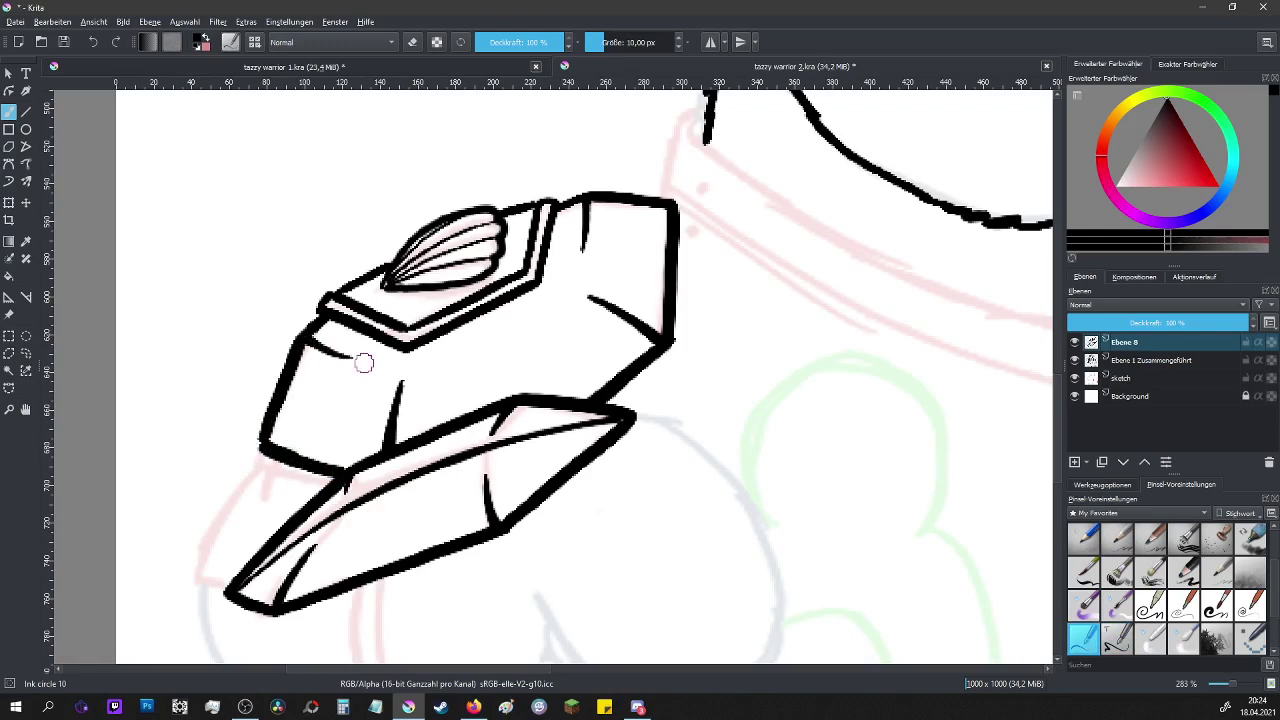
- Add a new layer above Ebene 8 and ink a narrow strap outline crossing the forearm guard's lower edge with Ink tilt 20
{"action": "scroll", "coordinate": [364, 363], "scroll_direction": "down", "scroll_amount": 6}
{"action": "scroll", "coordinate": [480, 342], "scroll_direction": "up", "scroll_amount": 3}
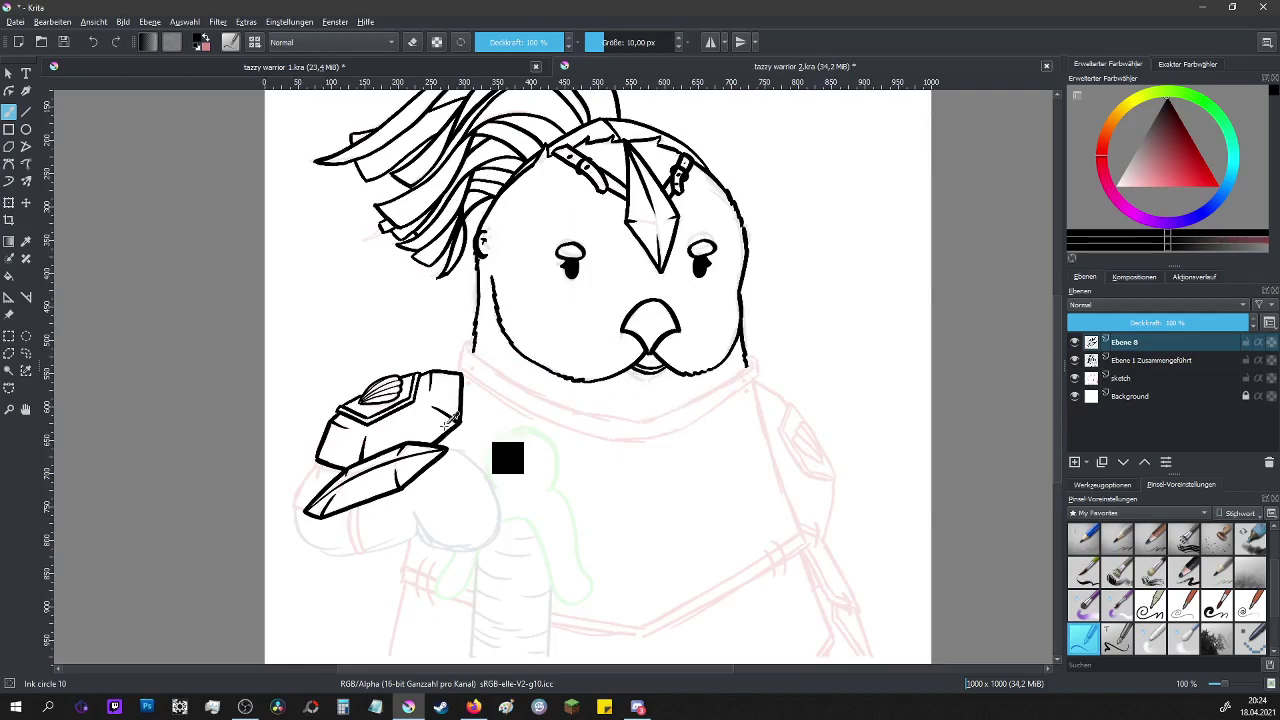
{"action": "scroll", "coordinate": [364, 517], "scroll_direction": "up", "scroll_amount": 5}
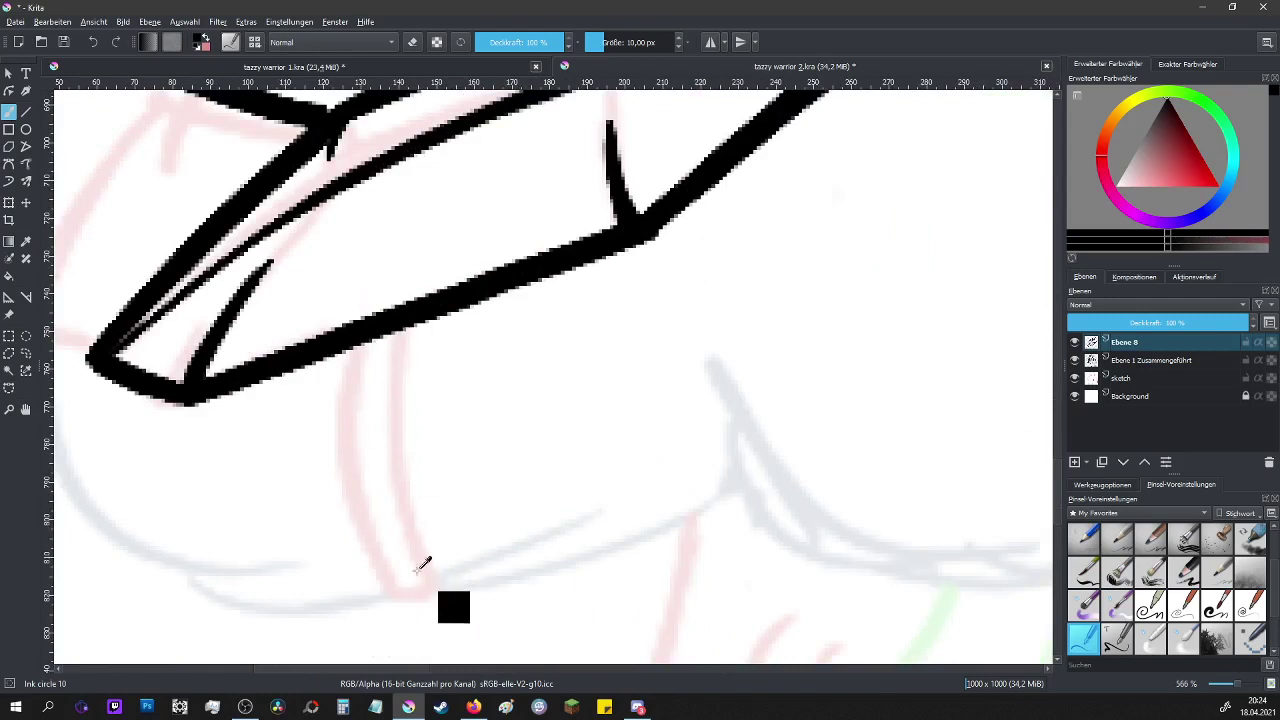
{"action": "key", "text": "slash"}
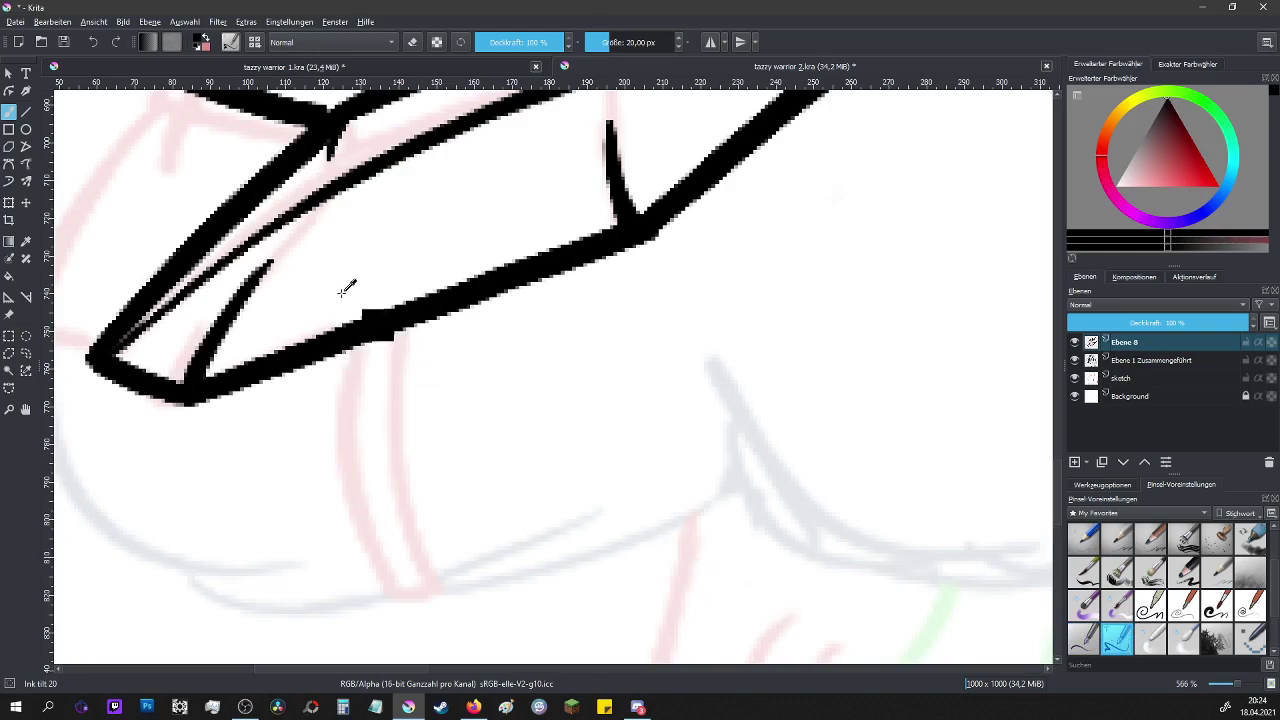
{"action": "left_click", "coordinate": [1076, 463]}
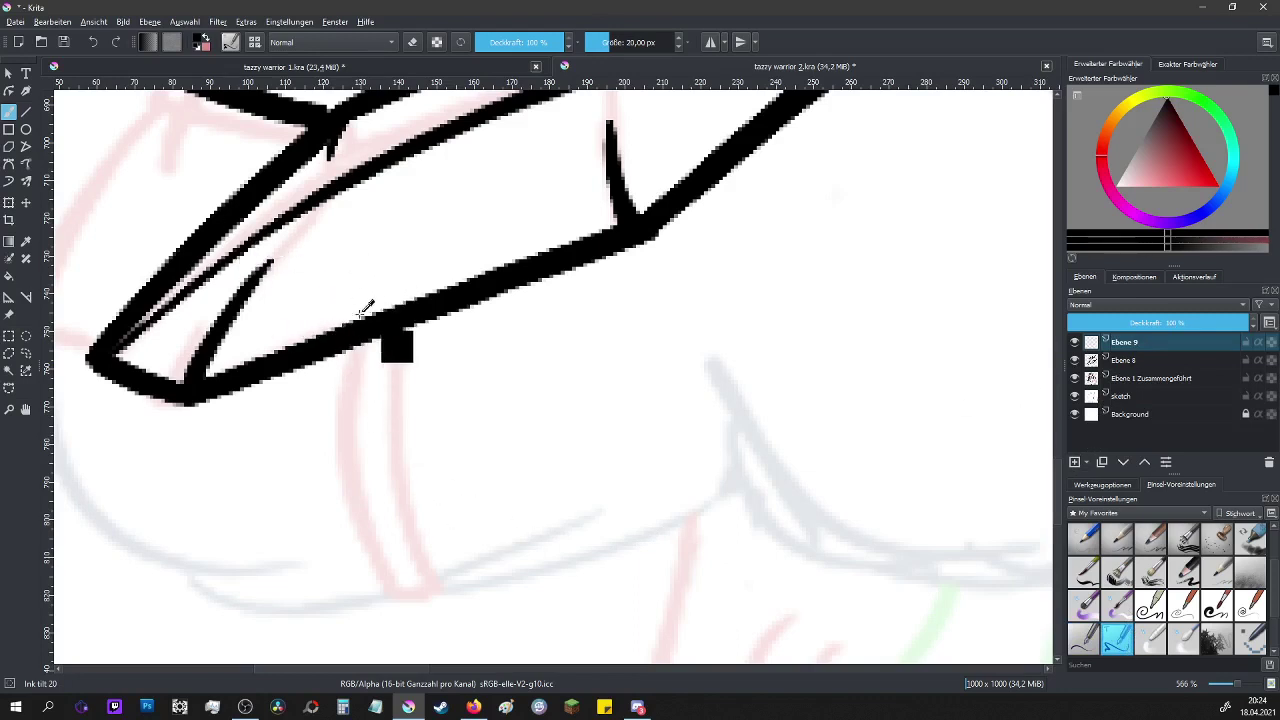
{"action": "left_click_drag", "start_coordinate": [330, 436], "coordinate": [345, 540]}
{"action": "mouse_move", "coordinate": [346, 296]}
{"action": "left_mouse_down"}
{"action": "mouse_move", "coordinate": [392, 274]}
{"action": "mouse_move", "coordinate": [409, 310]}
{"action": "mouse_move", "coordinate": [404, 277]}
{"action": "mouse_move", "coordinate": [399, 511]}
{"action": "mouse_move", "coordinate": [384, 552]}
{"action": "mouse_move", "coordinate": [343, 543]}
{"action": "left_mouse_up"}
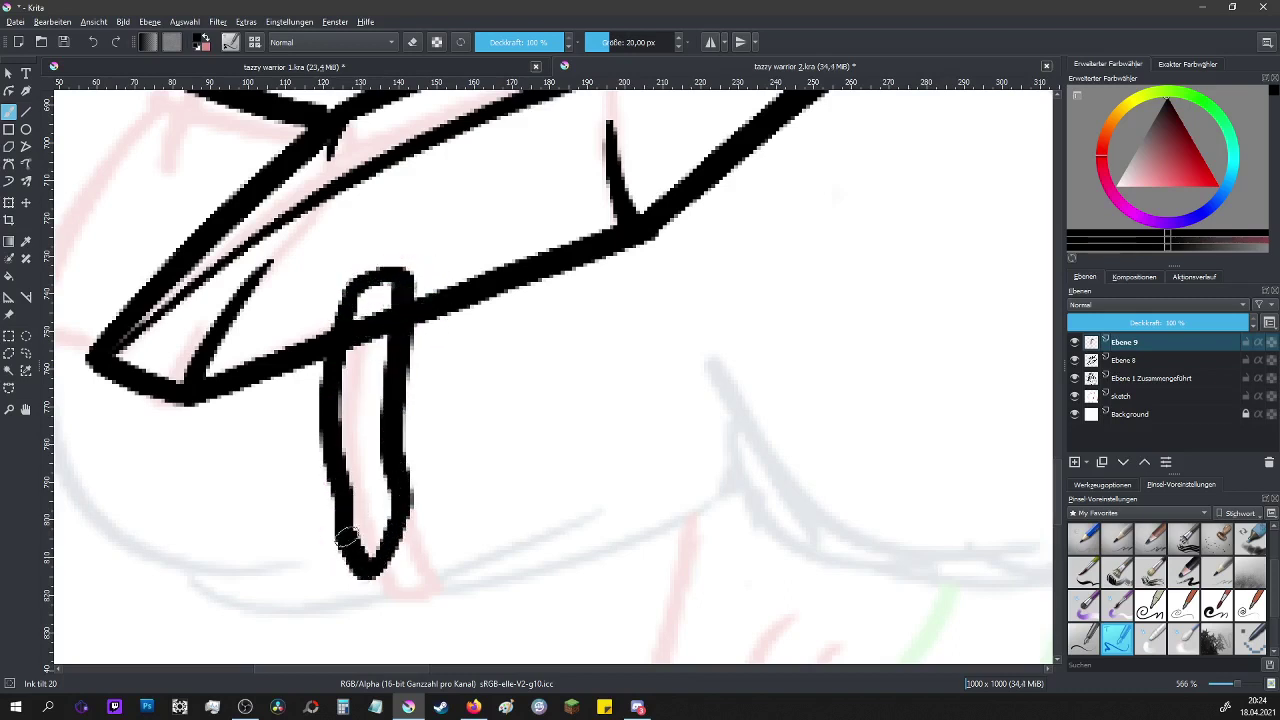
- Ink a crossband and two small holes on the forearm strap, and add the strap section emerging beneath its lower end
{"action": "mouse_move", "coordinate": [318, 462]}
{"action": "left_mouse_down"}
{"action": "mouse_move", "coordinate": [356, 424]}
{"action": "mouse_move", "coordinate": [412, 437]}
{"action": "left_mouse_up"}
{"action": "left_click", "coordinate": [358, 393]}
{"action": "left_click", "coordinate": [373, 480]}
{"action": "left_click_drag", "start_coordinate": [400, 515], "coordinate": [448, 590]}
{"action": "mouse_move", "coordinate": [345, 548]}
{"action": "left_mouse_down"}
{"action": "mouse_move", "coordinate": [405, 606]}
{"action": "mouse_move", "coordinate": [450, 588]}
{"action": "left_mouse_up"}
{"action": "left_click_drag", "start_coordinate": [416, 330], "coordinate": [418, 360]}
{"action": "key", "text": "ctrl+z"}
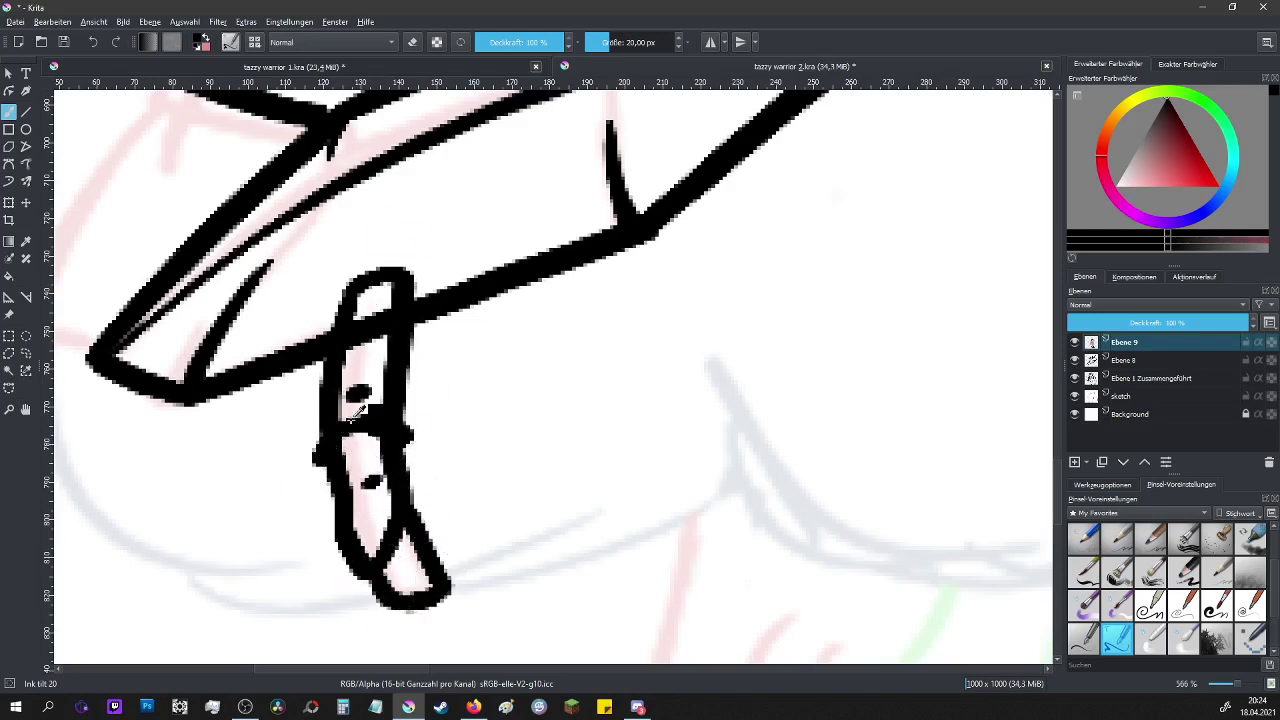
- Erase the guard's edge line inside the strap on layer Ebene 8 with Eraser Small
{"action": "left_click", "coordinate": [1125, 362]}
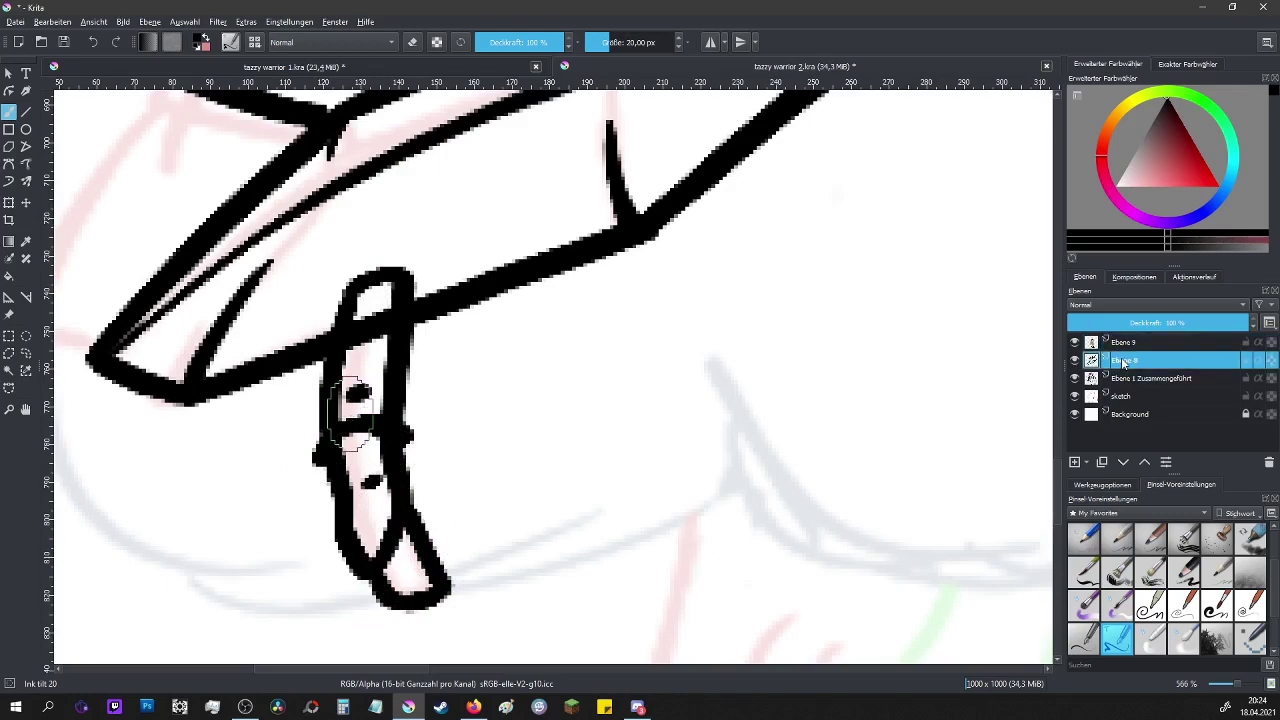
{"action": "key", "text": "e"}
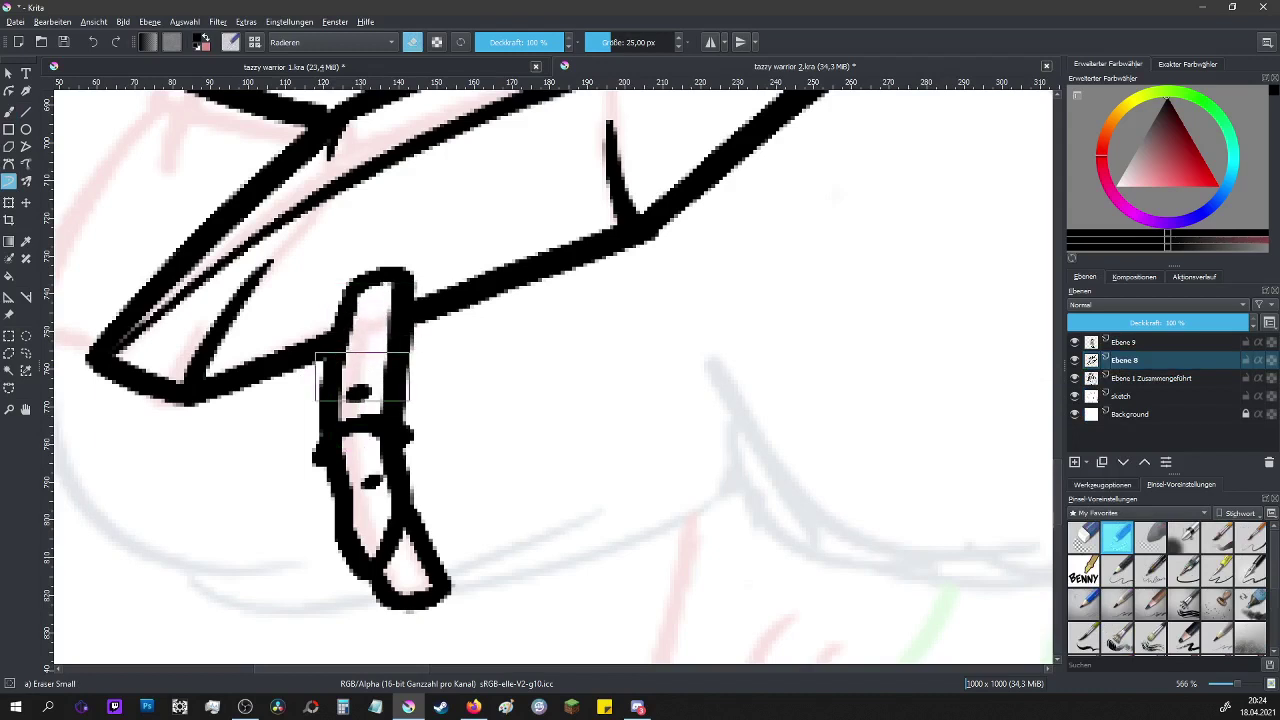
{"action": "key", "text": "ctrl+z"}
{"action": "key", "text": "slash"}
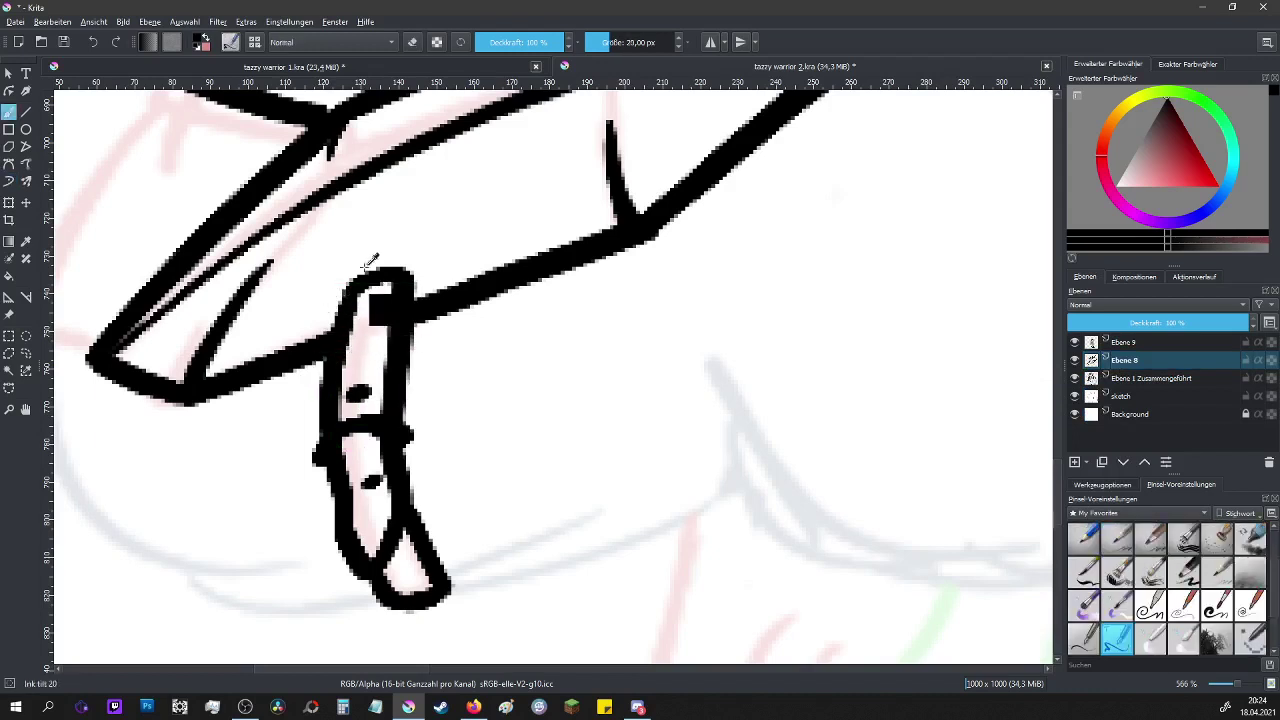
- Ink a curved slot rim over the strap's upper end on layer Ebene 9 with Ink circle 10
{"action": "left_click", "coordinate": [1124, 342]}
{"action": "key", "text": "slash"}
{"action": "mouse_move", "coordinate": [330, 318]}
{"action": "left_mouse_down"}
{"action": "mouse_move", "coordinate": [329, 300]}
{"action": "mouse_move", "coordinate": [355, 280]}
{"action": "mouse_move", "coordinate": [418, 266]}
{"action": "mouse_move", "coordinate": [408, 271]}
{"action": "left_mouse_up"}
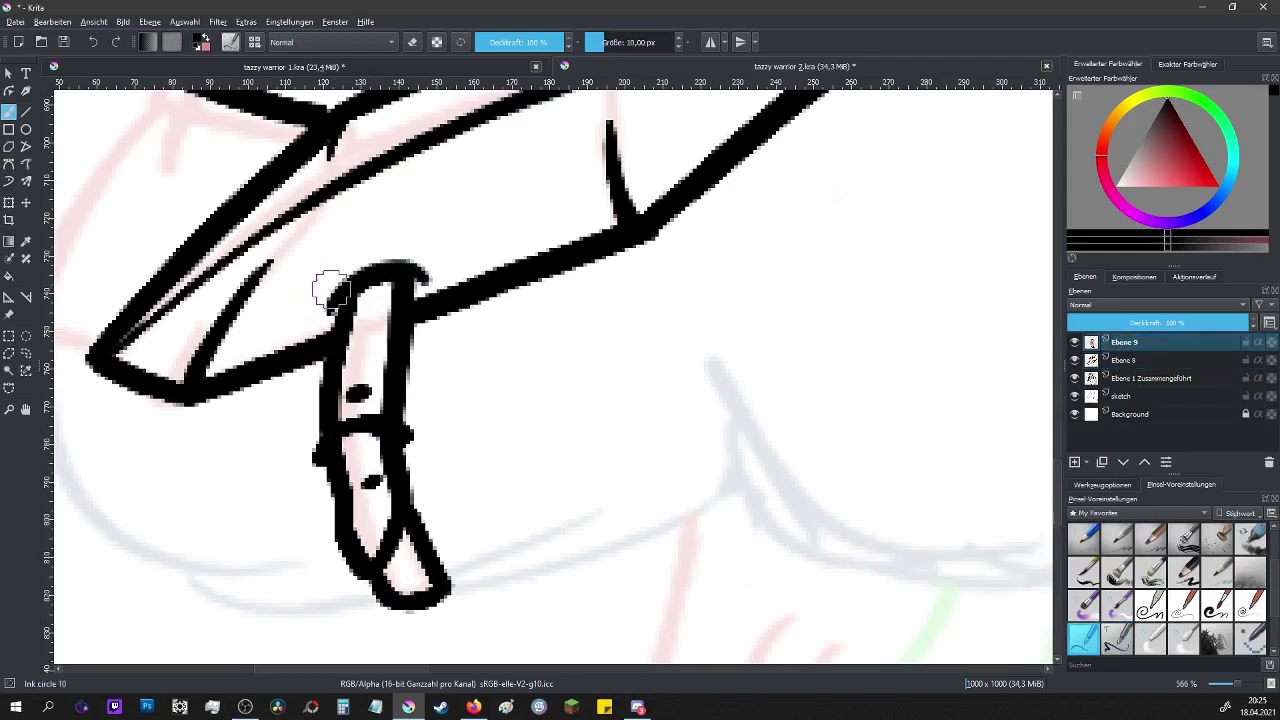
- Ink the arm armour's outer outline beneath the left shoulder plate with Ink tilt 20, plus a small strap link across the plate's lower edge
{"action": "scroll", "coordinate": [331, 290], "scroll_direction": "down", "scroll_amount": 6}
{"action": "scroll", "coordinate": [465, 418], "scroll_direction": "up", "scroll_amount": 3}
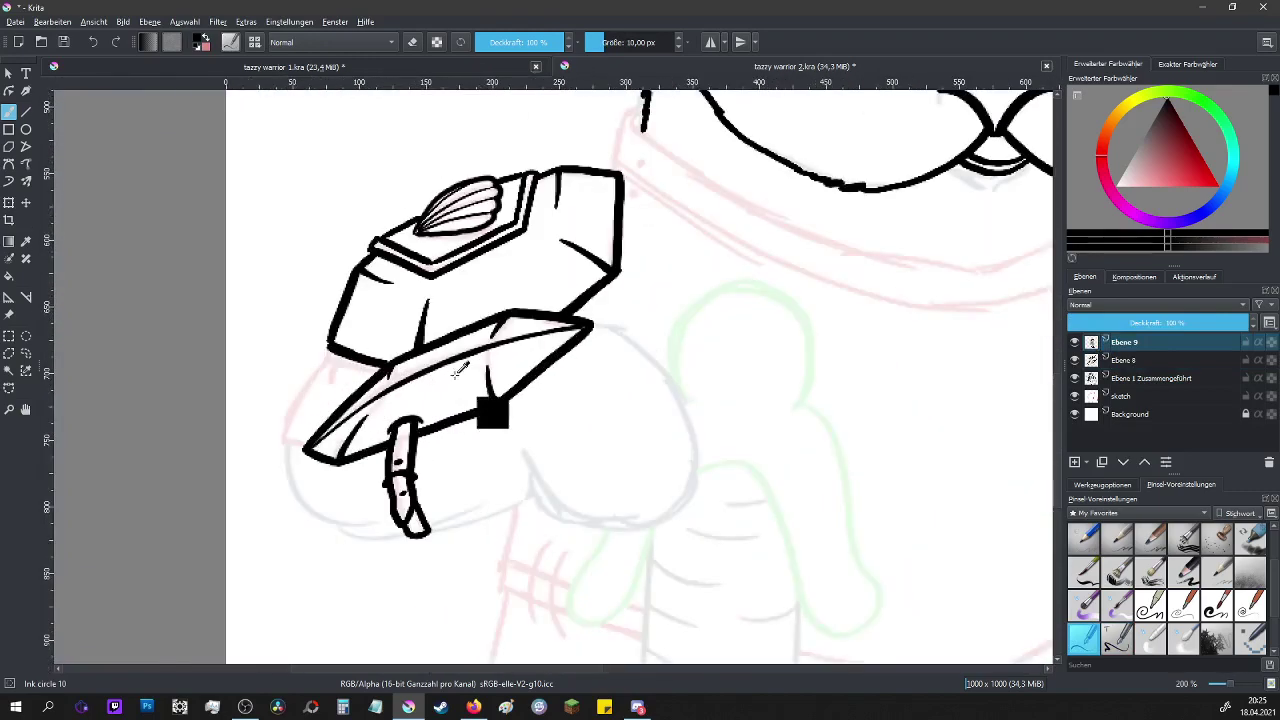
{"action": "scroll", "coordinate": [329, 391], "scroll_direction": "up", "scroll_amount": 2}
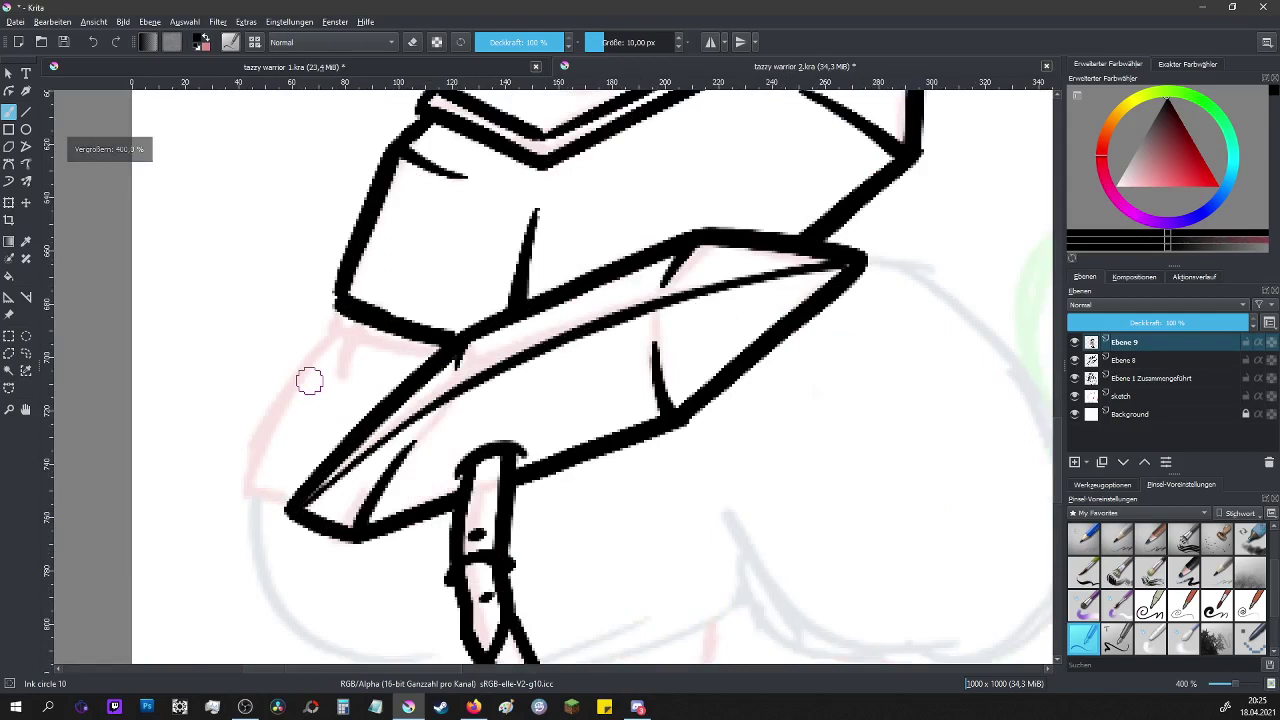
{"action": "key", "text": "slash"}
{"action": "mouse_move", "coordinate": [337, 314]}
{"action": "left_mouse_down"}
{"action": "mouse_move", "coordinate": [261, 442]}
{"action": "mouse_move", "coordinate": [254, 477]}
{"action": "mouse_move", "coordinate": [300, 503]}
{"action": "left_mouse_up"}
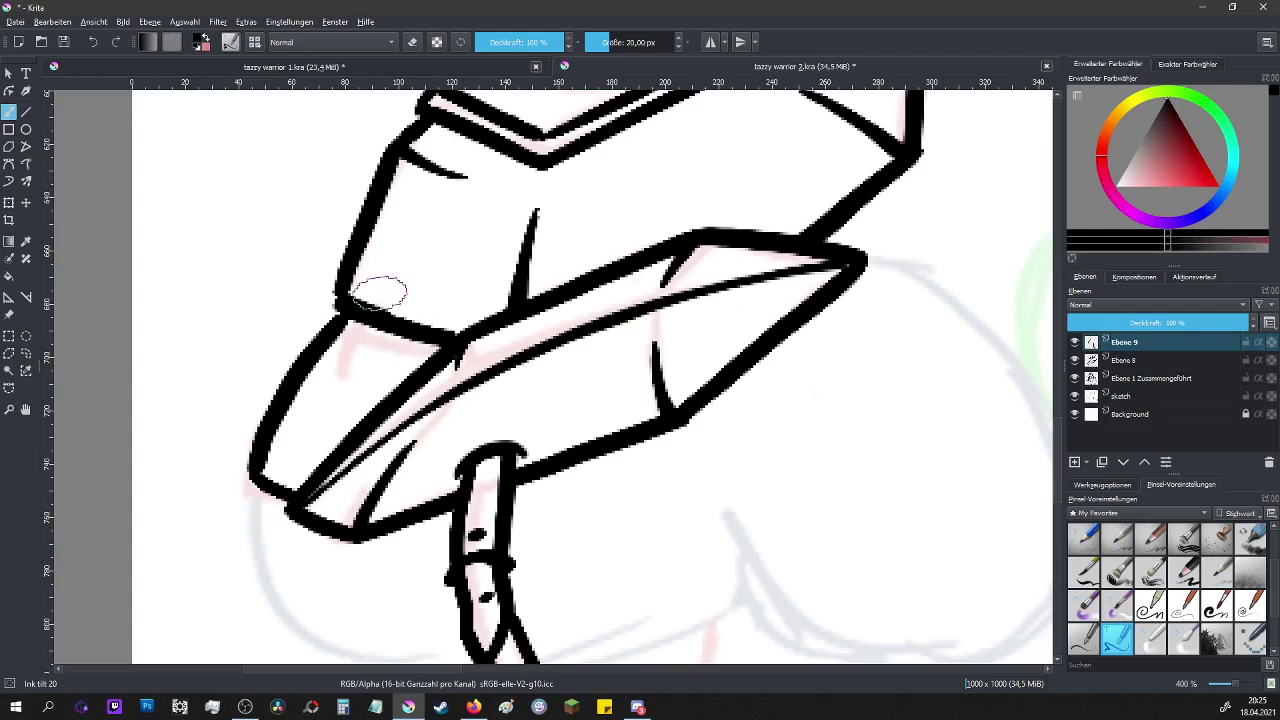
{"action": "mouse_move", "coordinate": [377, 292]}
{"action": "left_mouse_down"}
{"action": "mouse_move", "coordinate": [404, 291]}
{"action": "mouse_move", "coordinate": [371, 345]}
{"action": "left_mouse_up"}
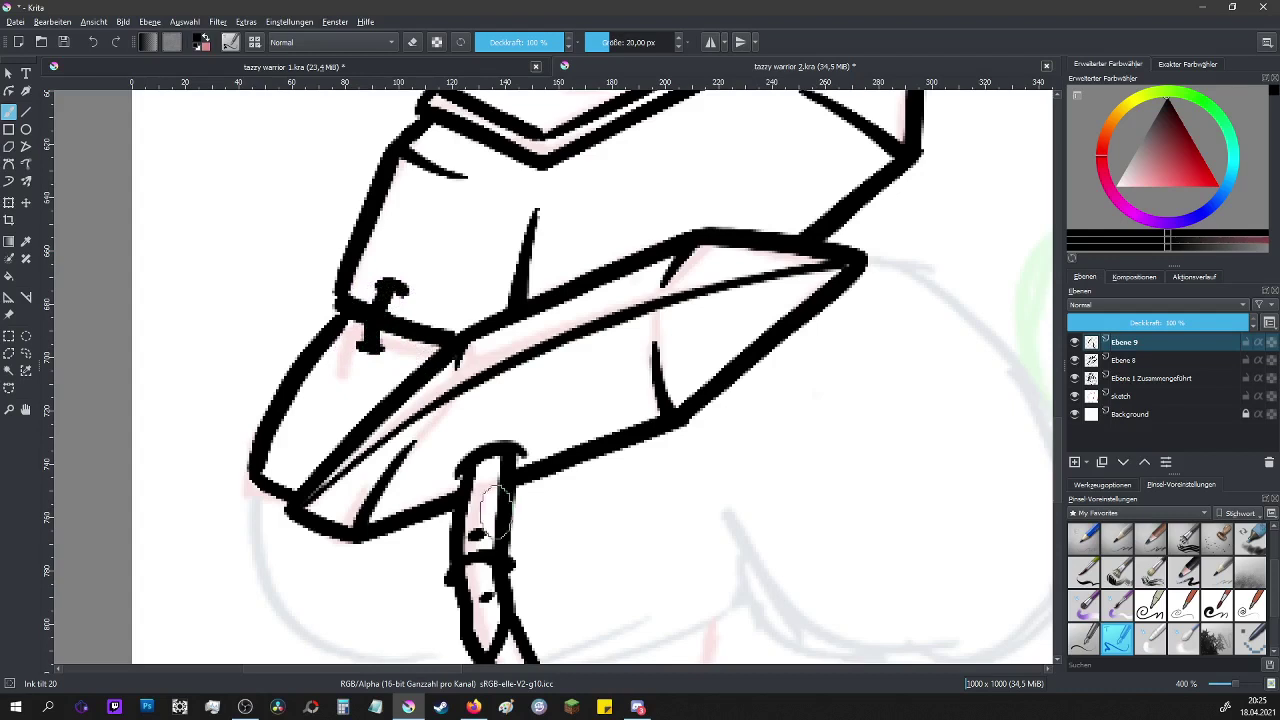
- Ink the right shoulder plate's upper contour and its outer side down to the lower corner with Ink tilt 20
{"action": "scroll", "coordinate": [497, 512], "scroll_direction": "down", "scroll_amount": 5}
{"action": "scroll", "coordinate": [565, 502], "scroll_direction": "up", "scroll_amount": 2}
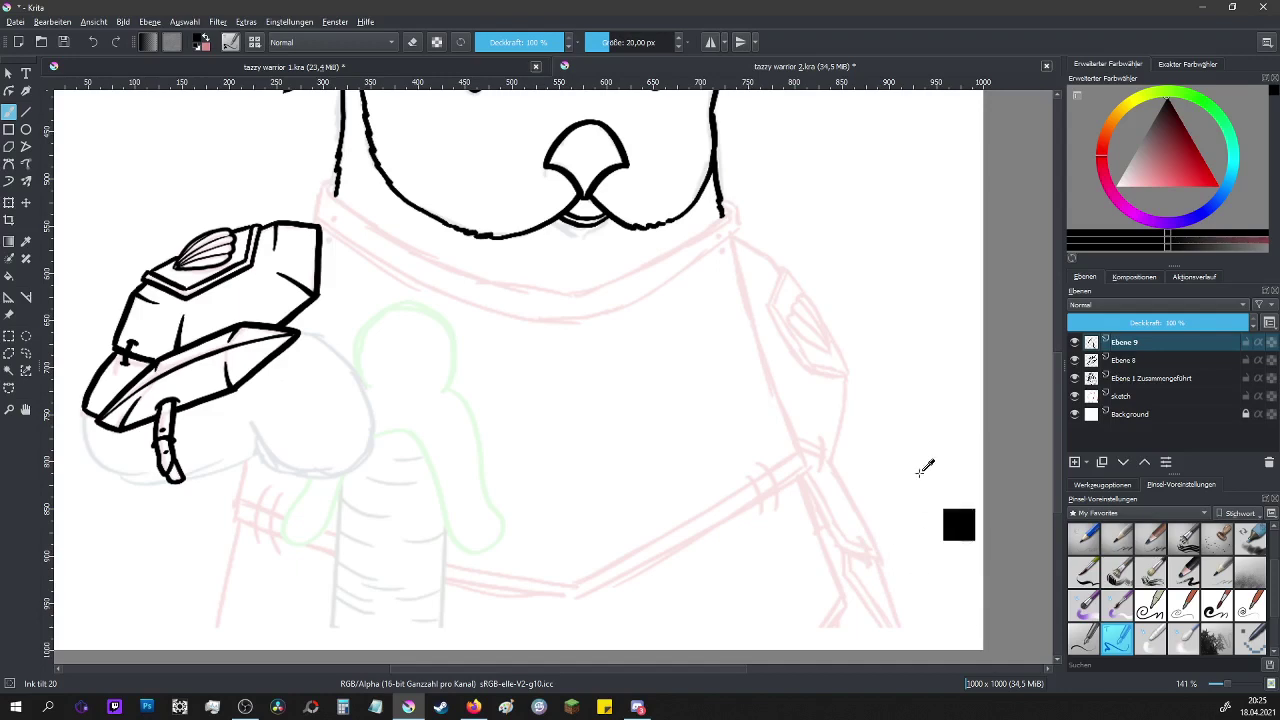
{"action": "scroll", "coordinate": [894, 317], "scroll_direction": "up", "scroll_amount": 2}
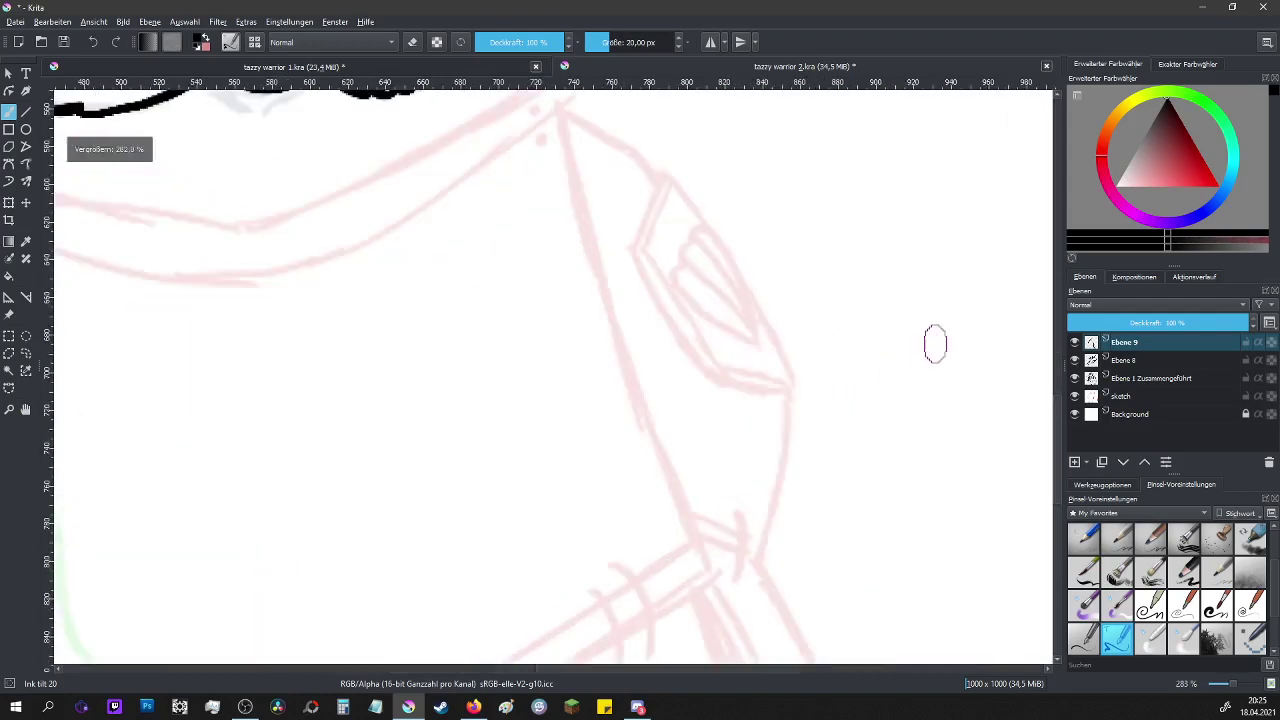
{"action": "mouse_move", "coordinate": [557, 110]}
{"action": "left_mouse_down"}
{"action": "mouse_move", "coordinate": [636, 150]}
{"action": "mouse_move", "coordinate": [658, 182]}
{"action": "left_mouse_up"}
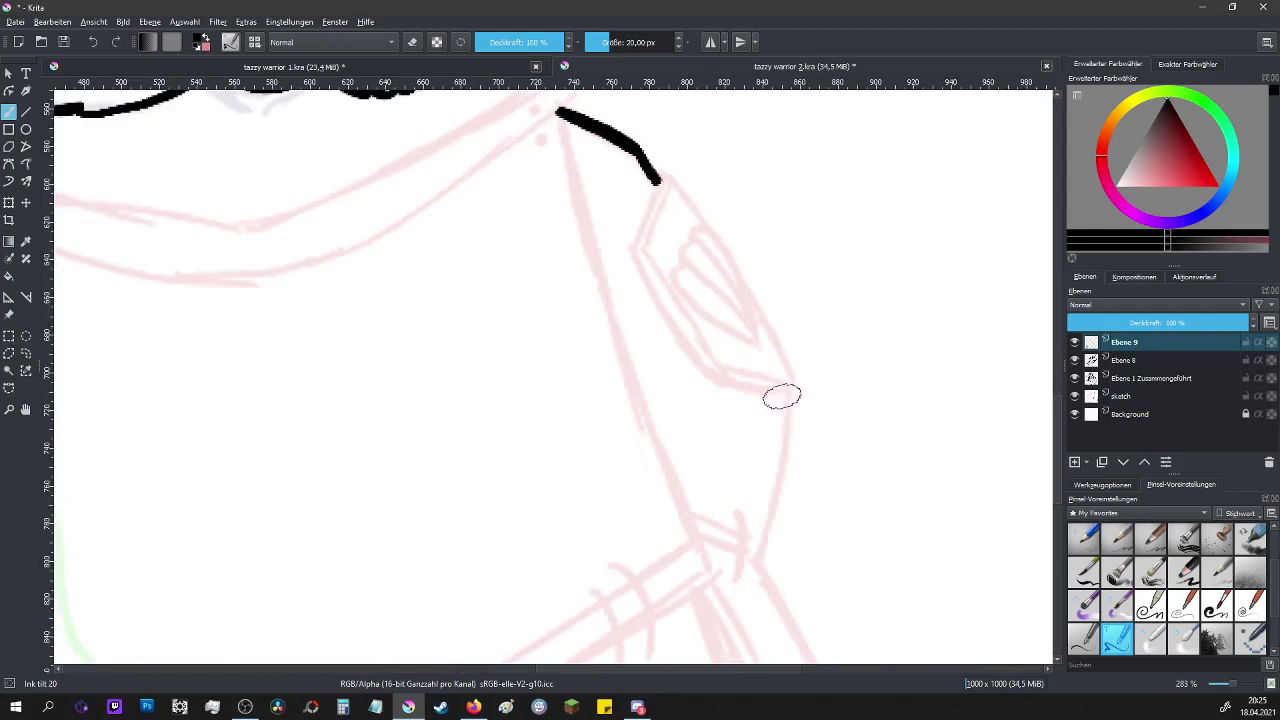
{"action": "mouse_move", "coordinate": [786, 400]}
{"action": "left_mouse_down"}
{"action": "mouse_move", "coordinate": [759, 560]}
{"action": "mouse_move", "coordinate": [721, 543]}
{"action": "mouse_move", "coordinate": [758, 559]}
{"action": "left_mouse_up"}
{"action": "scroll", "coordinate": [745, 562], "scroll_direction": "down", "scroll_amount": 5}
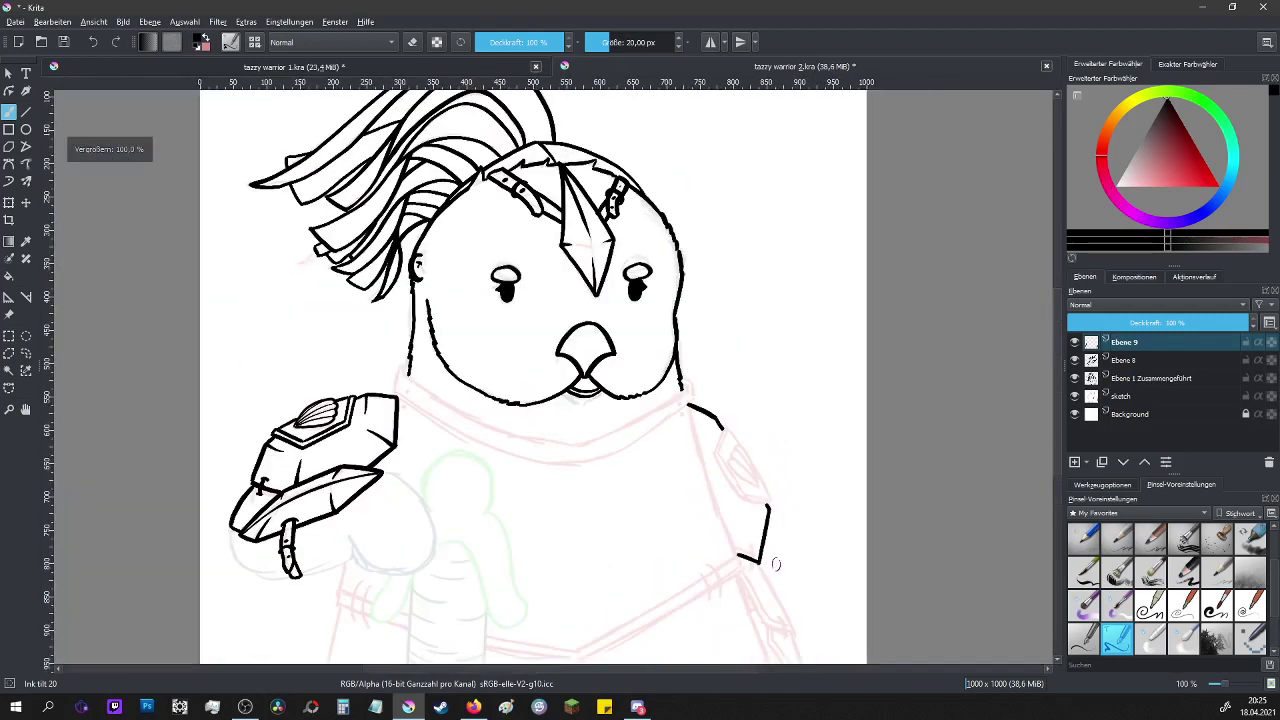
- Ink the angular emblem plate outline on the right shoulder, leaving its outer edge open where the shell overlaps
{"action": "scroll", "coordinate": [783, 568], "scroll_direction": "up", "scroll_amount": 5}
{"action": "mouse_move", "coordinate": [589, 248]}
{"action": "left_mouse_down"}
{"action": "mouse_move", "coordinate": [618, 175]}
{"action": "mouse_move", "coordinate": [632, 170]}
{"action": "mouse_move", "coordinate": [618, 176]}
{"action": "mouse_move", "coordinate": [651, 213]}
{"action": "left_mouse_up"}
{"action": "left_click_drag", "start_coordinate": [715, 320], "coordinate": [748, 382]}
{"action": "mouse_move", "coordinate": [587, 250]}
{"action": "left_mouse_down"}
{"action": "mouse_move", "coordinate": [655, 368]}
{"action": "mouse_move", "coordinate": [720, 388]}
{"action": "left_mouse_up"}
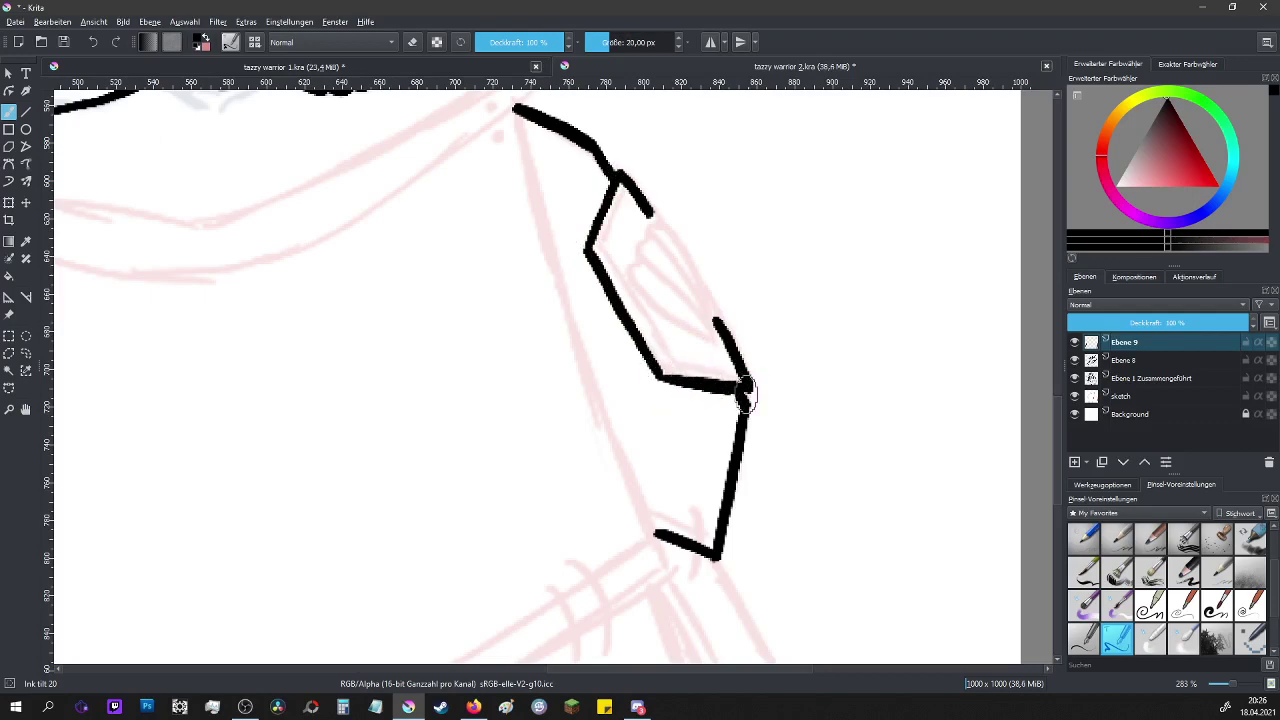
- Ink the ribbed shell emblem on the right shoulder's emblem plate with Ink circle 10
{"action": "scroll", "coordinate": [745, 395], "scroll_direction": "down", "scroll_amount": 5}
{"action": "scroll", "coordinate": [600, 400], "scroll_direction": "up", "scroll_amount": 3}
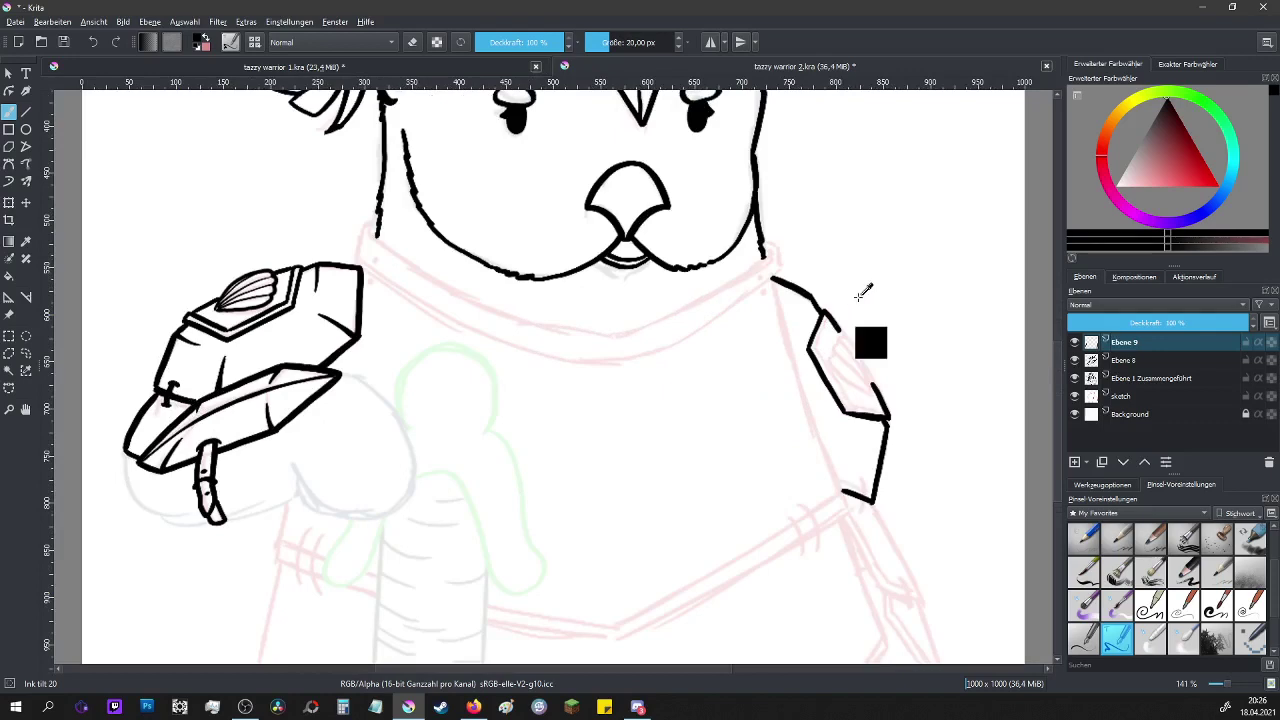
{"action": "scroll", "coordinate": [867, 349], "scroll_direction": "up", "scroll_amount": 3}
{"action": "scroll", "coordinate": [867, 349], "scroll_direction": "up", "scroll_amount": 3}
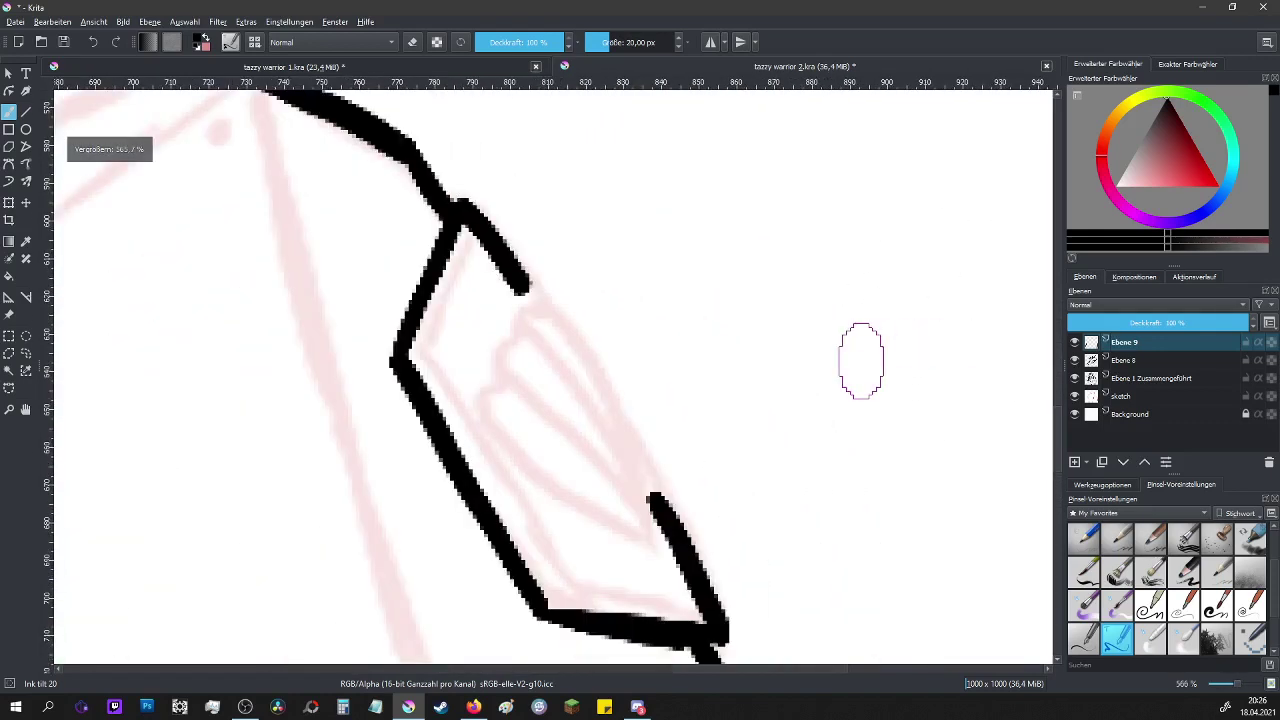
{"action": "key", "text": "slash"}
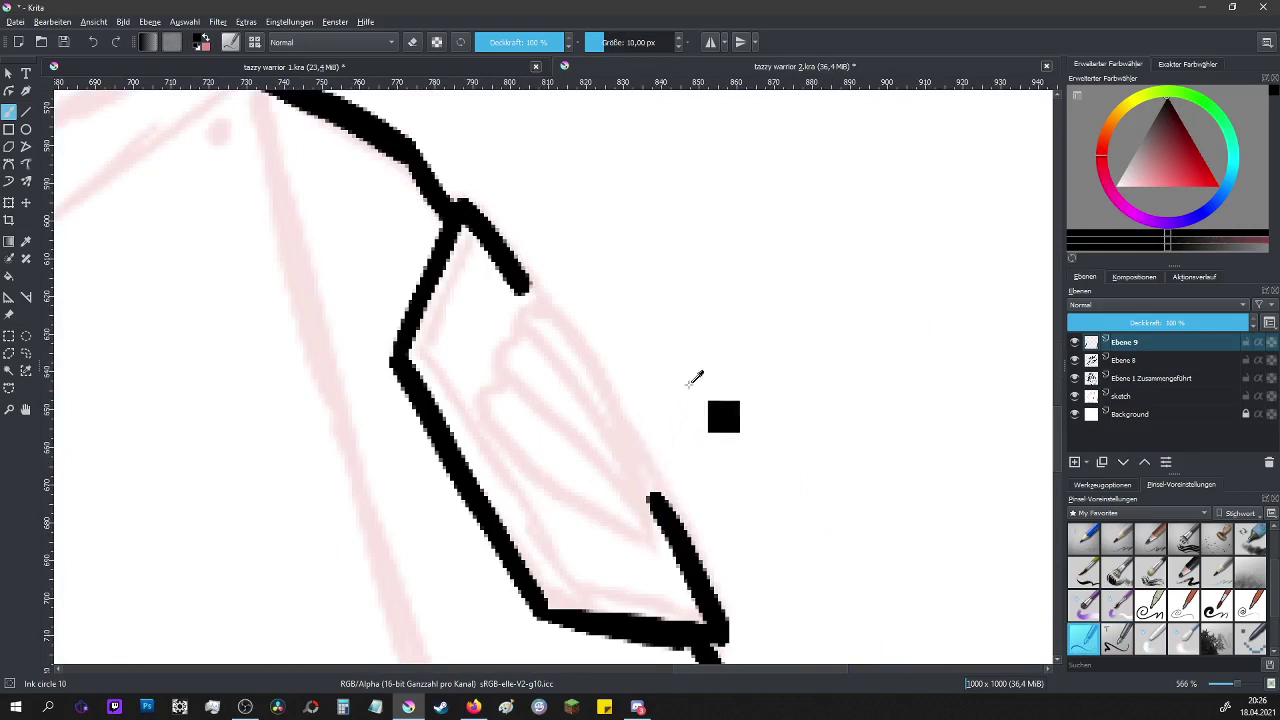
{"action": "mouse_move", "coordinate": [655, 503]}
{"action": "left_mouse_down"}
{"action": "mouse_move", "coordinate": [634, 374]}
{"action": "mouse_move", "coordinate": [569, 297]}
{"action": "mouse_move", "coordinate": [526, 309]}
{"action": "mouse_move", "coordinate": [491, 354]}
{"action": "mouse_move", "coordinate": [482, 428]}
{"action": "mouse_move", "coordinate": [613, 527]}
{"action": "mouse_move", "coordinate": [648, 535]}
{"action": "left_mouse_up"}
{"action": "mouse_move", "coordinate": [530, 300]}
{"action": "left_mouse_down"}
{"action": "mouse_move", "coordinate": [584, 340]}
{"action": "mouse_move", "coordinate": [623, 393]}
{"action": "mouse_move", "coordinate": [648, 522]}
{"action": "left_mouse_up"}
{"action": "mouse_move", "coordinate": [514, 333]}
{"action": "left_mouse_down"}
{"action": "mouse_move", "coordinate": [600, 420]}
{"action": "mouse_move", "coordinate": [645, 532]}
{"action": "left_mouse_up"}
{"action": "left_click_drag", "start_coordinate": [498, 377], "coordinate": [642, 530]}
- Ink a thin inner border along the right emblem plate's inner and lower edges, redrawing its lower section
{"action": "mouse_move", "coordinate": [465, 230]}
{"action": "left_mouse_down"}
{"action": "mouse_move", "coordinate": [418, 352]}
{"action": "mouse_move", "coordinate": [436, 366]}
{"action": "mouse_move", "coordinate": [434, 390]}
{"action": "mouse_move", "coordinate": [559, 590]}
{"action": "mouse_move", "coordinate": [705, 609]}
{"action": "left_mouse_up"}
{"action": "key", "text": "ctrl+z"}
{"action": "key", "text": "ctrl+z"}
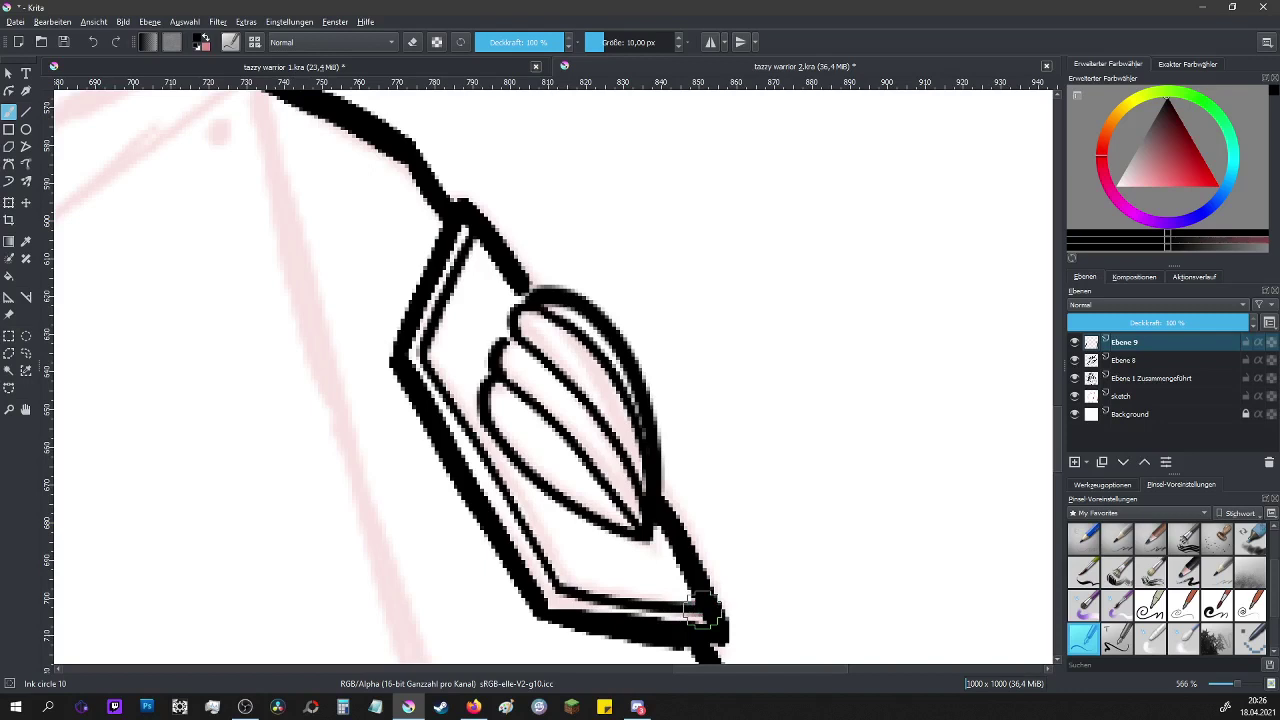
{"action": "left_click", "coordinate": [92, 42]}
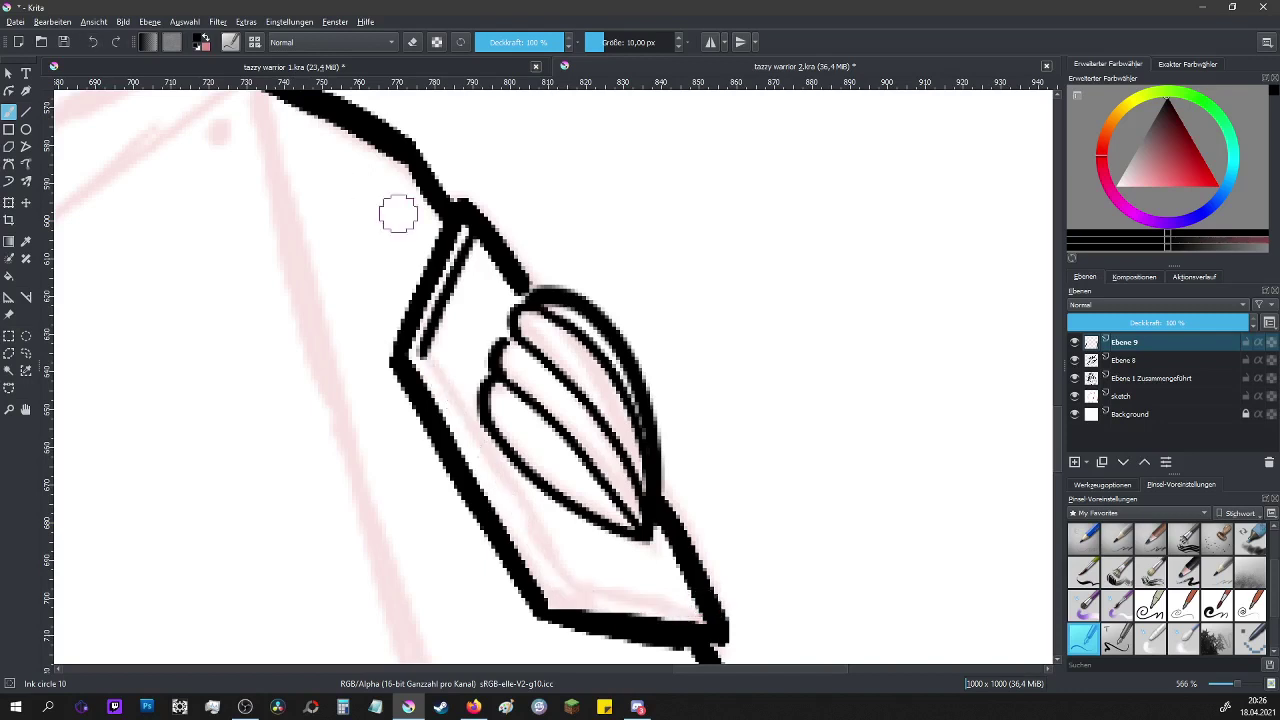
{"action": "mouse_move", "coordinate": [423, 357]}
{"action": "left_mouse_down"}
{"action": "mouse_move", "coordinate": [567, 595]}
{"action": "mouse_move", "coordinate": [711, 601]}
{"action": "left_mouse_up"}
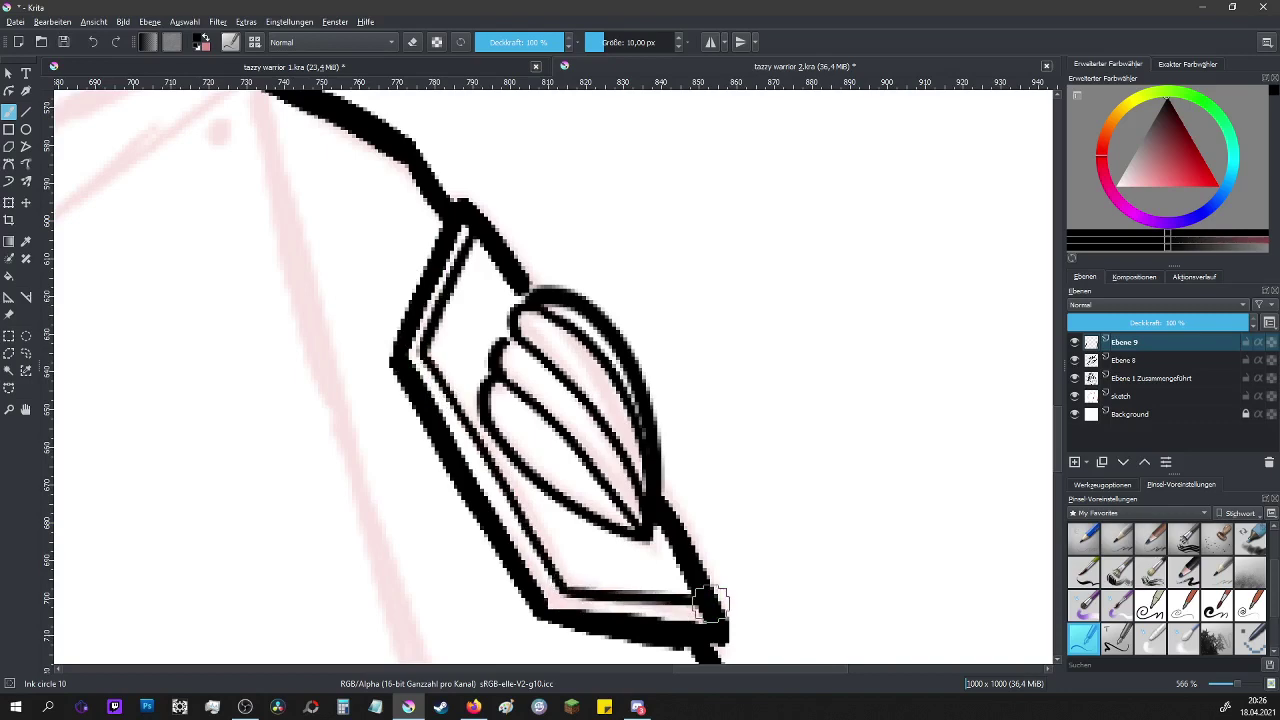
- Save the warrior drawing under its existing file name
{"action": "scroll", "coordinate": [728, 240], "scroll_direction": "down", "scroll_amount": 10}
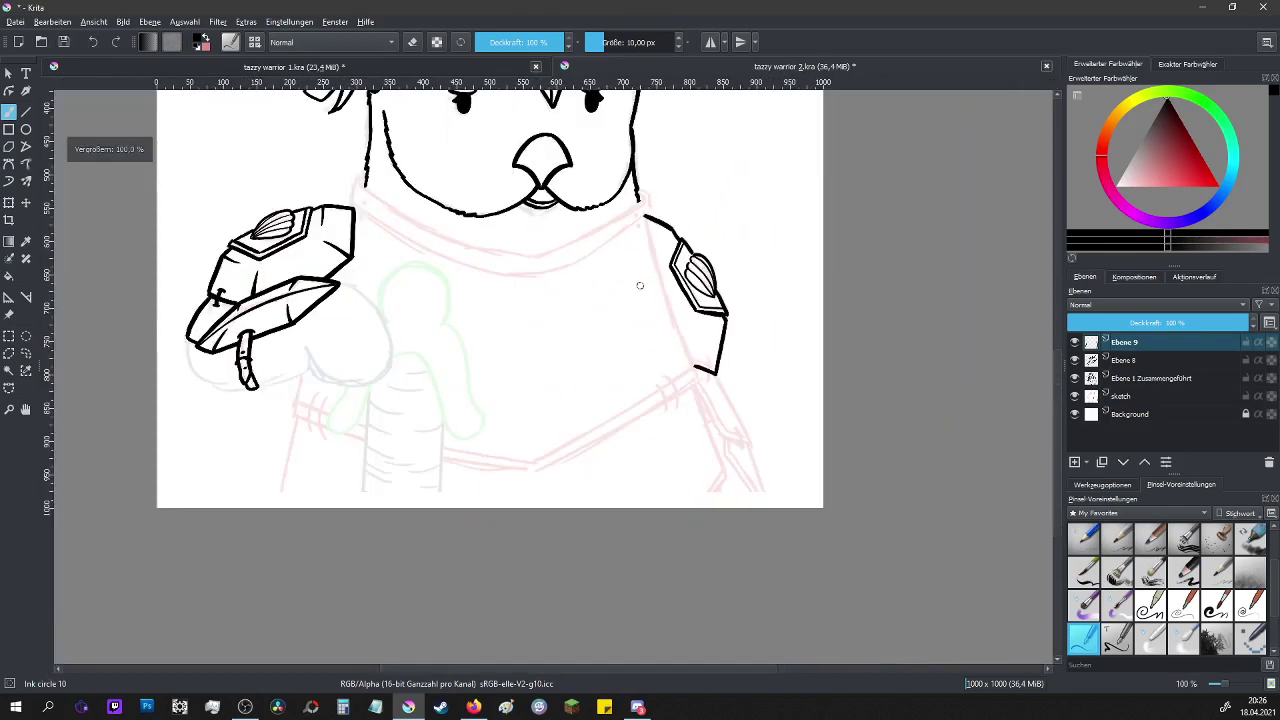
{"action": "scroll", "coordinate": [610, 186], "scroll_direction": "up", "scroll_amount": 2}
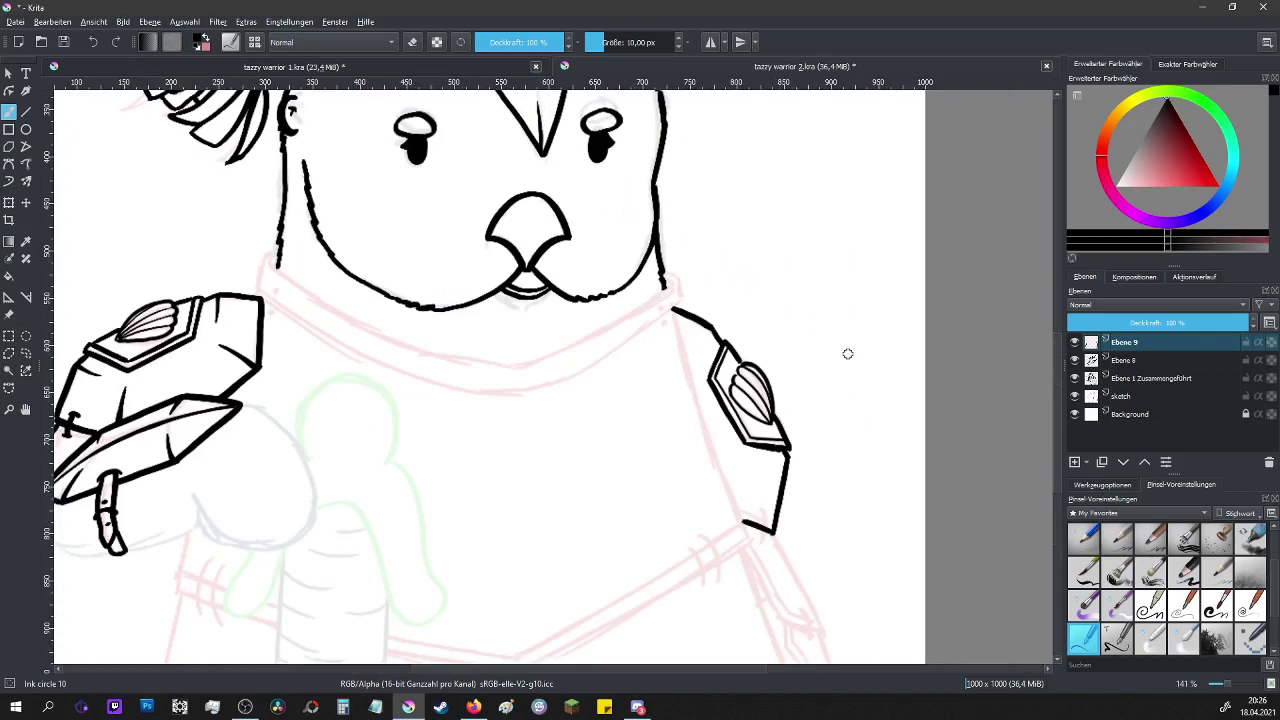
{"action": "scroll", "coordinate": [868, 622], "scroll_direction": "down", "scroll_amount": 2}
{"action": "scroll", "coordinate": [860, 620], "scroll_direction": "up", "scroll_amount": 5}
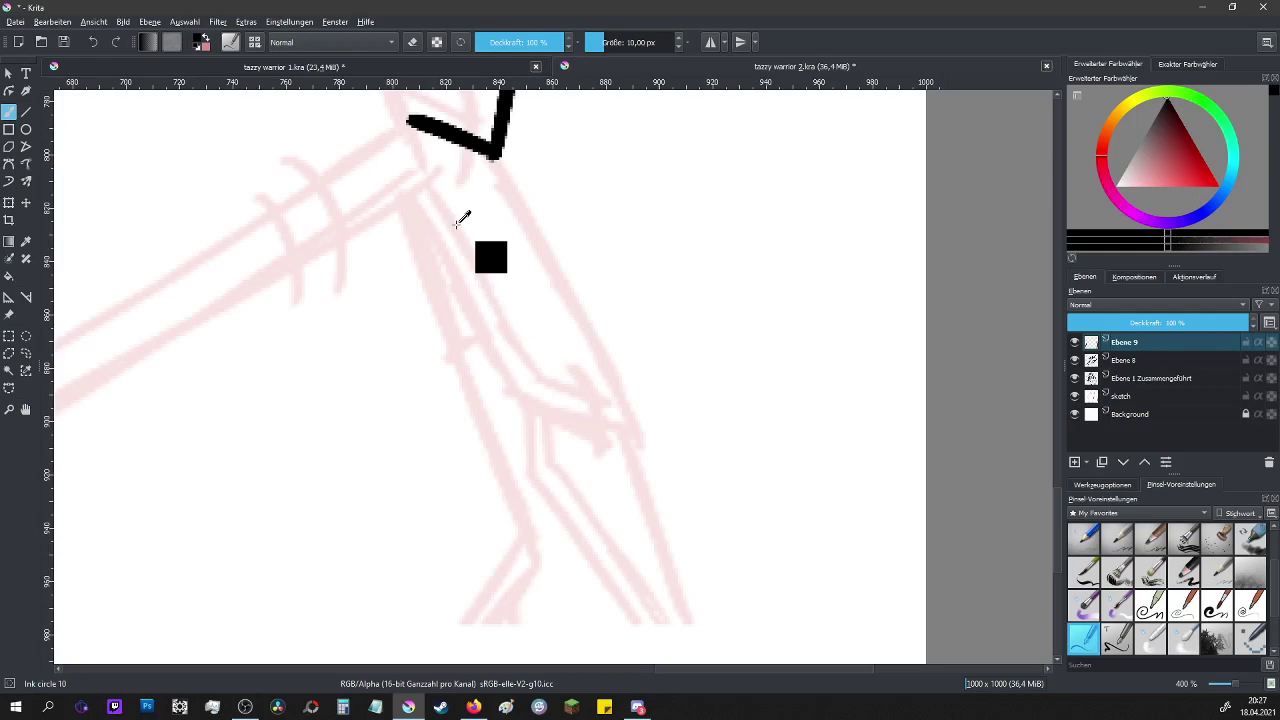
{"action": "key", "text": "ctrl+s"}
{"action": "scroll", "coordinate": [603, 414], "scroll_direction": "down", "scroll_amount": 4}
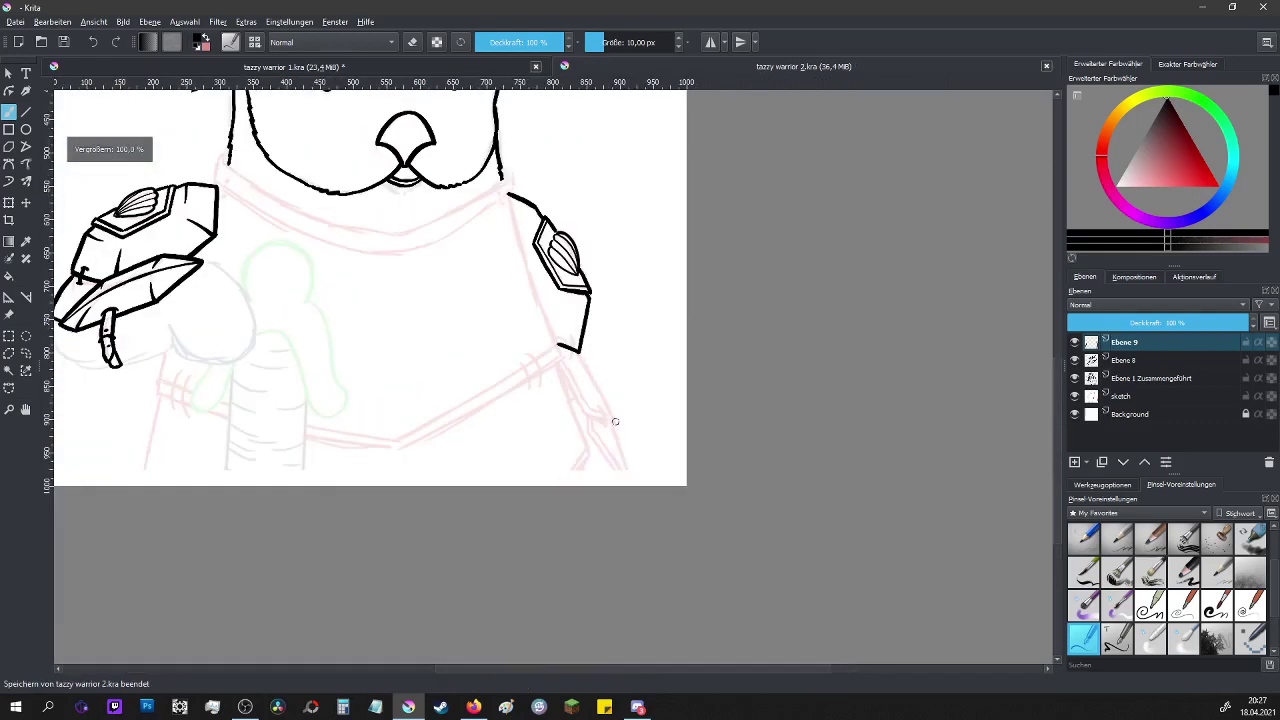
- Add a new layer above Ebene 9 for details around the muzzle
{"action": "scroll", "coordinate": [615, 421], "scroll_direction": "down", "scroll_amount": 2}
{"action": "scroll", "coordinate": [459, 251], "scroll_direction": "up", "scroll_amount": 2}
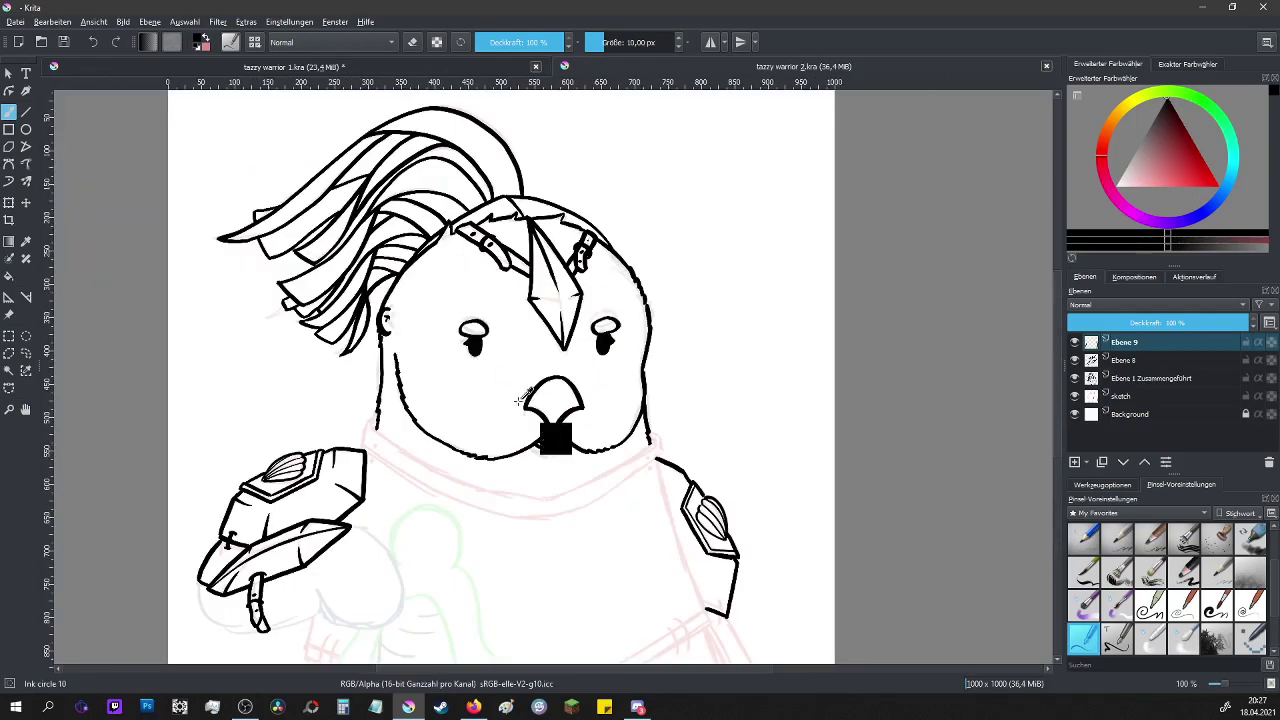
{"action": "scroll", "coordinate": [518, 470], "scroll_direction": "up", "scroll_amount": 1}
{"action": "scroll", "coordinate": [518, 470], "scroll_direction": "up", "scroll_amount": 1}
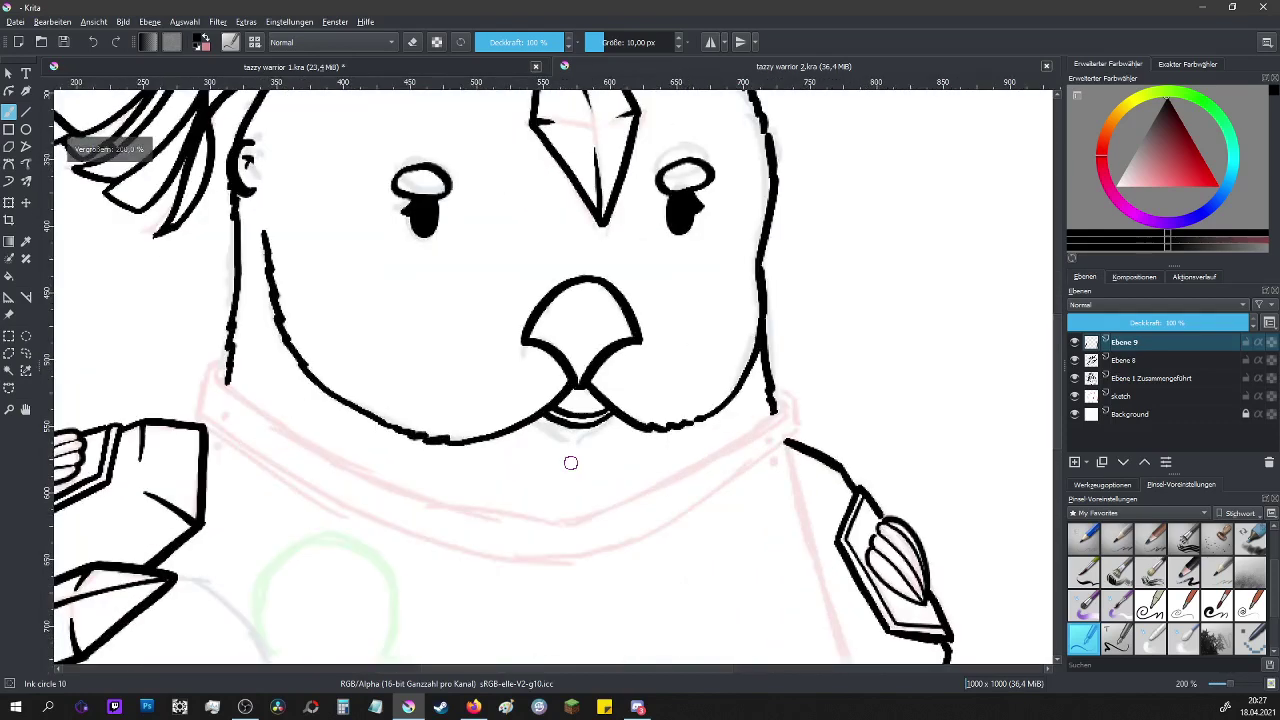
{"action": "key", "text": "Insert"}
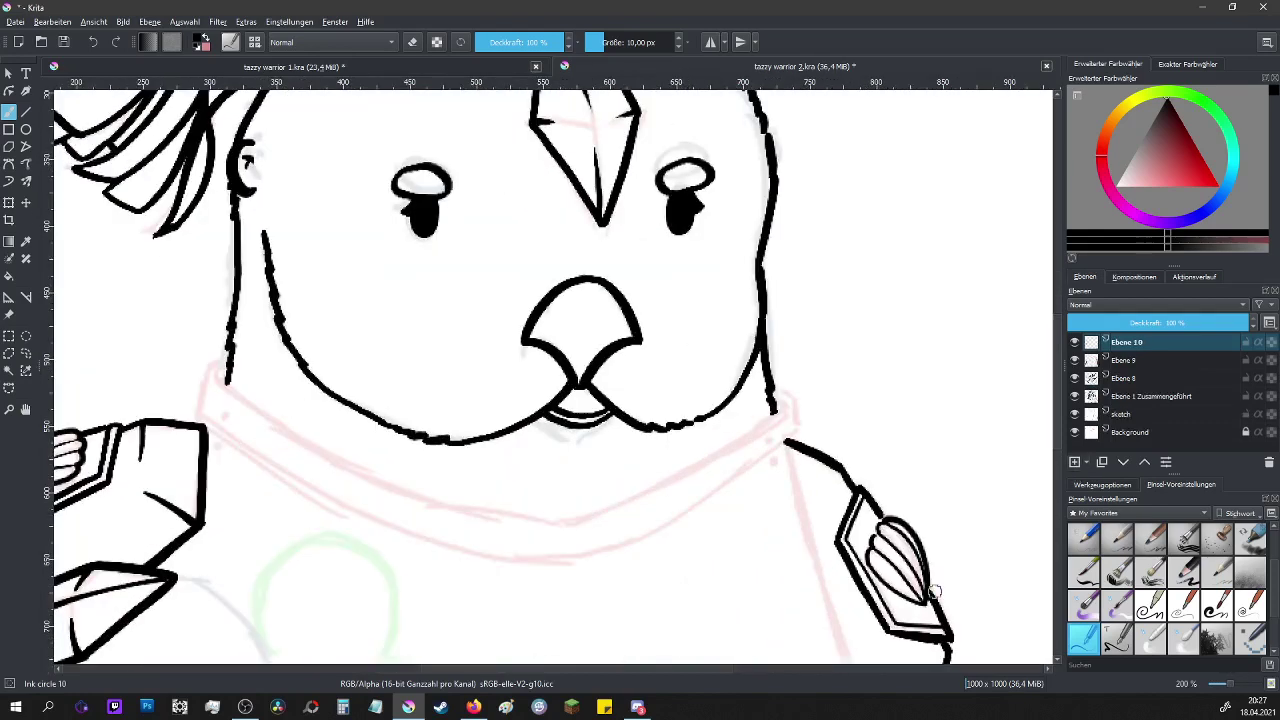
- Ink long thin curved whiskers hanging from the left half of the muzzle, with shorter hairs between them, using Ink circle 10
{"action": "key", "text": "ctrl"}
{"action": "left_click_drag", "start_coordinate": [416, 388], "coordinate": [353, 524]}
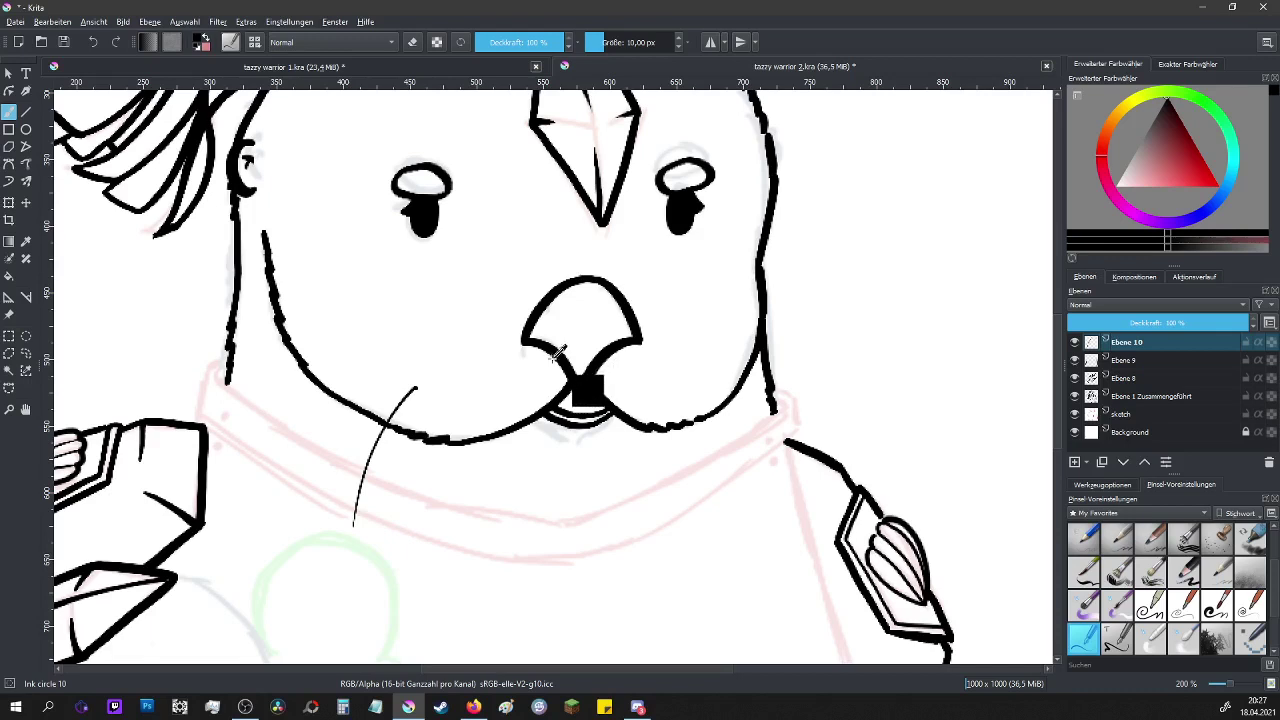
{"action": "mouse_move", "coordinate": [532, 388]}
{"action": "left_mouse_down"}
{"action": "mouse_move", "coordinate": [541, 524]}
{"action": "mouse_move", "coordinate": [503, 540]}
{"action": "left_mouse_up"}
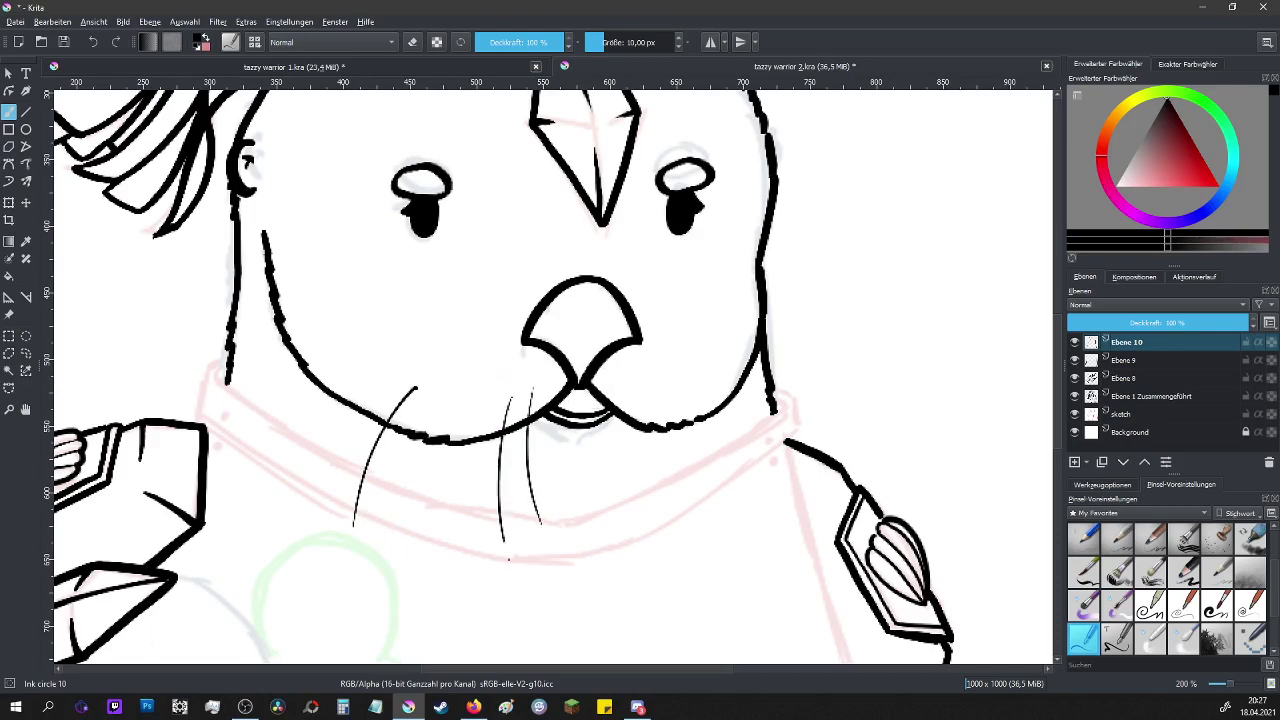
{"action": "left_click_drag", "start_coordinate": [477, 408], "coordinate": [460, 575]}
{"action": "left_click_drag", "start_coordinate": [440, 406], "coordinate": [411, 548]}
{"action": "left_click_drag", "start_coordinate": [380, 381], "coordinate": [327, 463]}
{"action": "key", "text": "ctrl"}
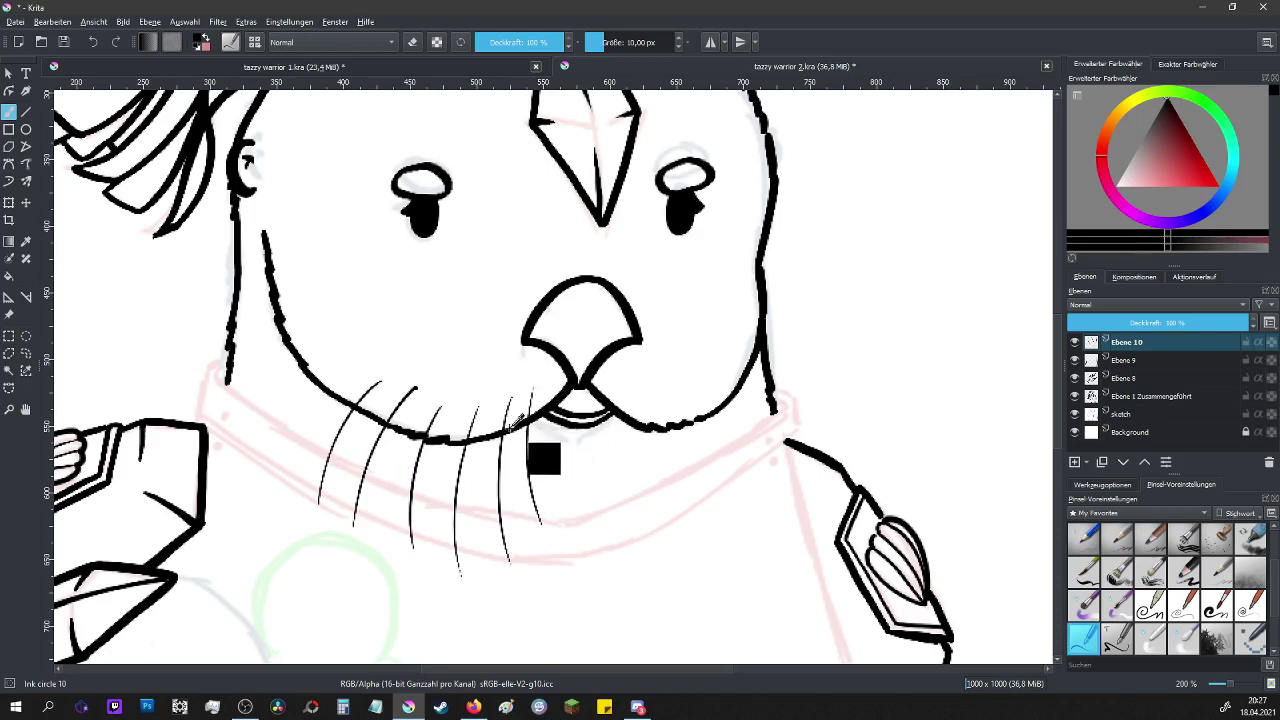
{"action": "left_click_drag", "start_coordinate": [517, 395], "coordinate": [513, 420]}
{"action": "left_click_drag", "start_coordinate": [524, 392], "coordinate": [478, 518]}
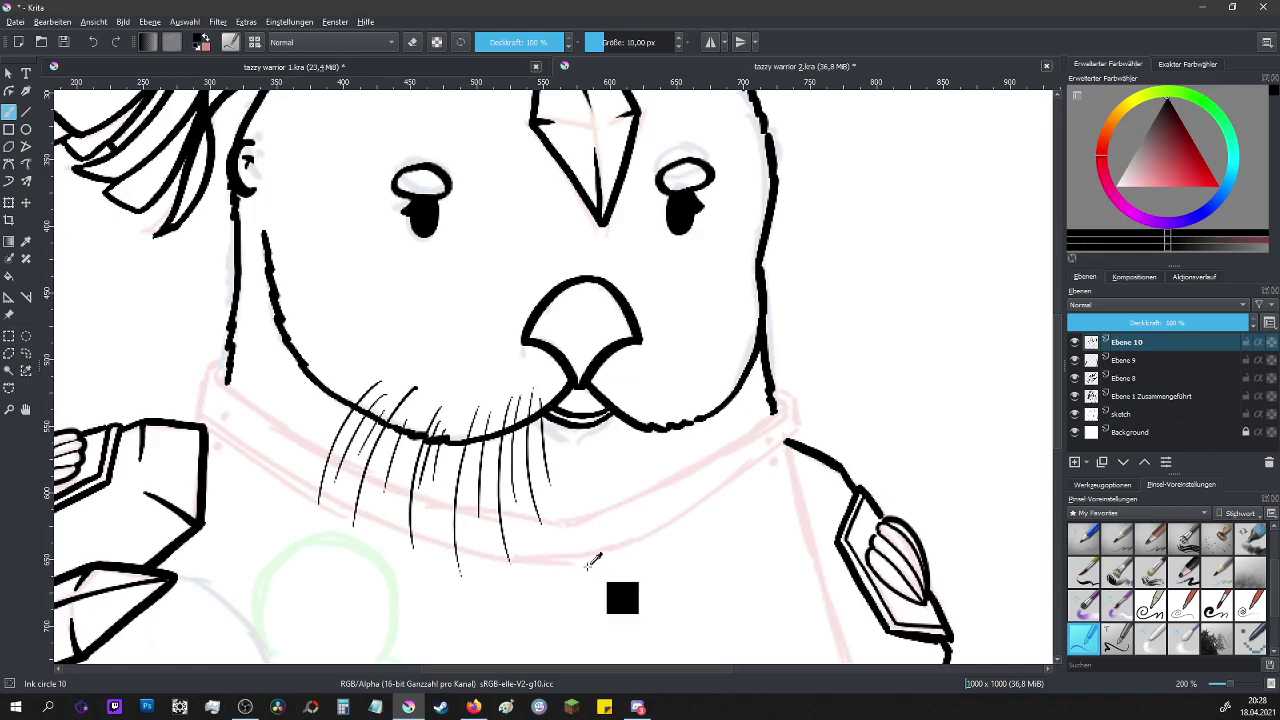
- Erase all the whiskers from layer Ebene 10 with Eraser Small and return to Ink circle 10
{"action": "key", "text": "e"}
{"action": "mouse_move", "coordinate": [545, 400]}
{"action": "left_mouse_down"}
{"action": "mouse_move", "coordinate": [547, 536]}
{"action": "mouse_move", "coordinate": [503, 407]}
{"action": "mouse_move", "coordinate": [486, 402]}
{"action": "mouse_move", "coordinate": [420, 554]}
{"action": "mouse_move", "coordinate": [402, 554]}
{"action": "mouse_move", "coordinate": [378, 452]}
{"action": "mouse_move", "coordinate": [358, 463]}
{"action": "mouse_move", "coordinate": [377, 376]}
{"action": "mouse_move", "coordinate": [383, 437]}
{"action": "left_mouse_up"}
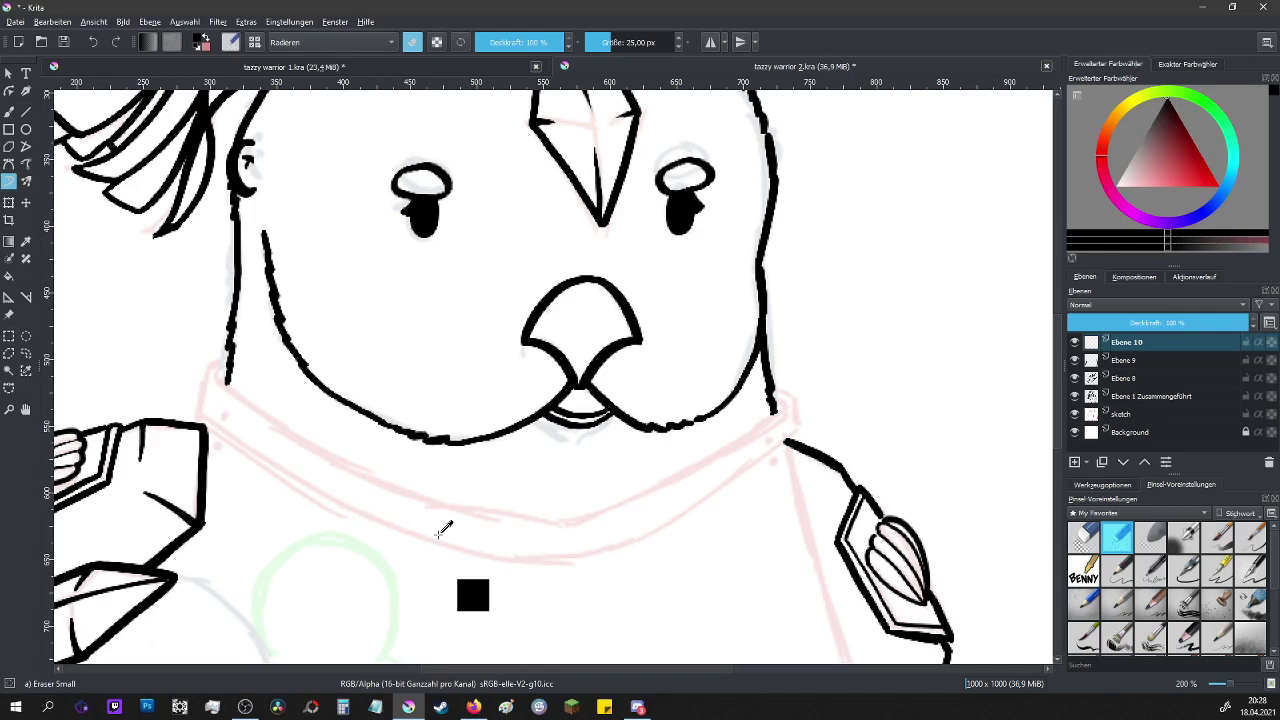
{"action": "key", "text": "slash"}
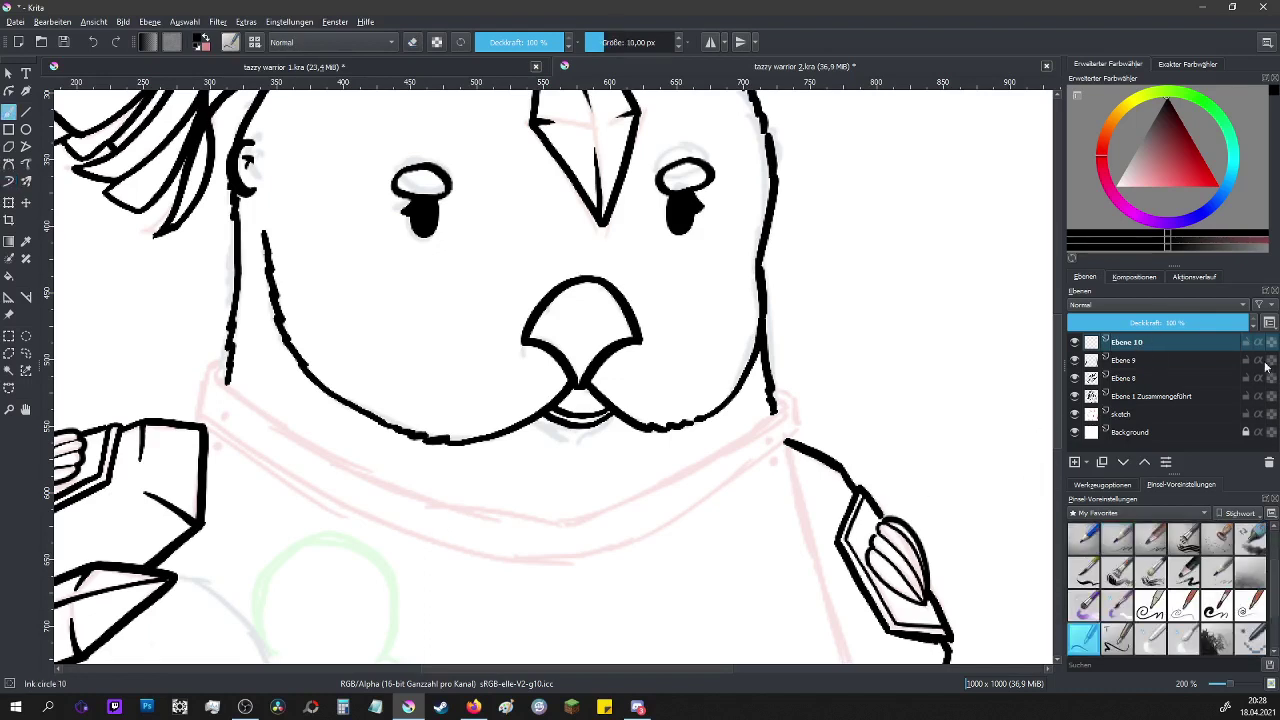
- Swap the foreground and background colours and bring the right arm and waist sketch into view
{"action": "key", "text": "x"}
{"action": "scroll", "coordinate": [1060, 471], "scroll_direction": "down", "scroll_amount": 5}
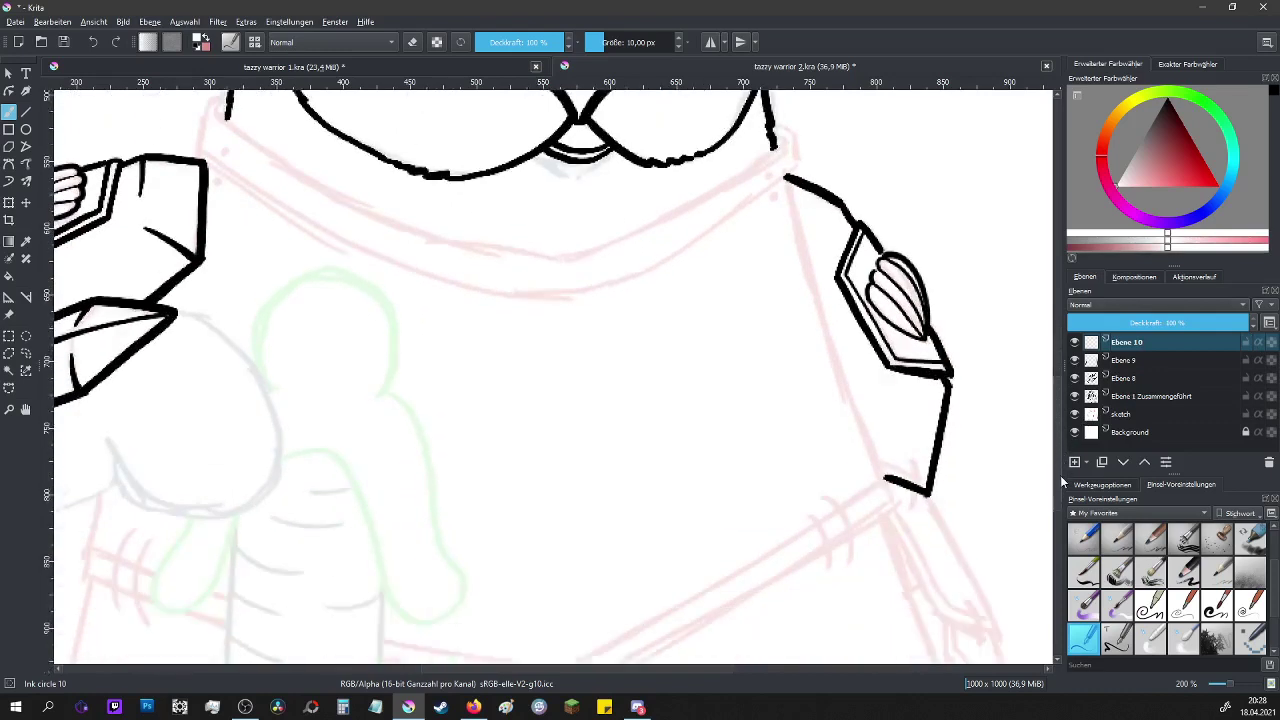
{"action": "scroll", "coordinate": [1060, 498], "scroll_direction": "down", "scroll_amount": 1}
{"action": "left_click_drag", "start_coordinate": [699, 671], "coordinate": [813, 671]}
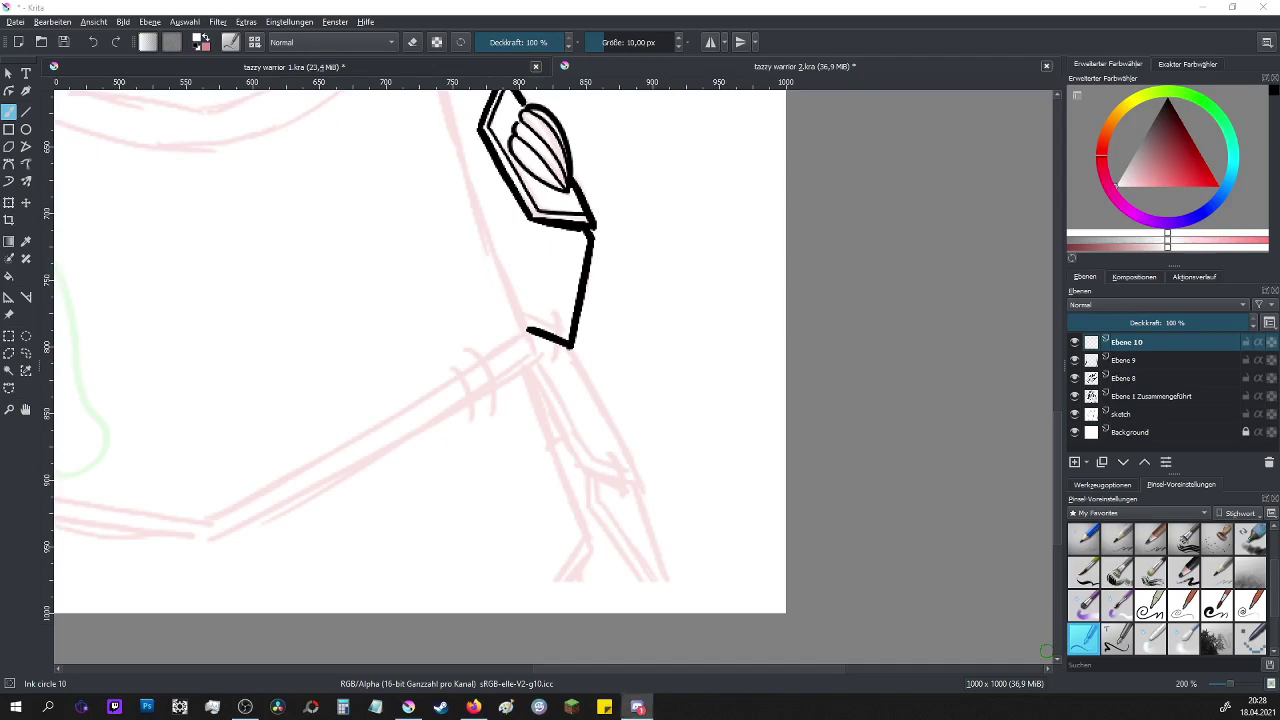
- Switch to the browser to look at Wacom Cintiq 16 pictures, enlarge the Tablet4U image, and return to Krita
{"action": "key", "text": "alt+Tab"}
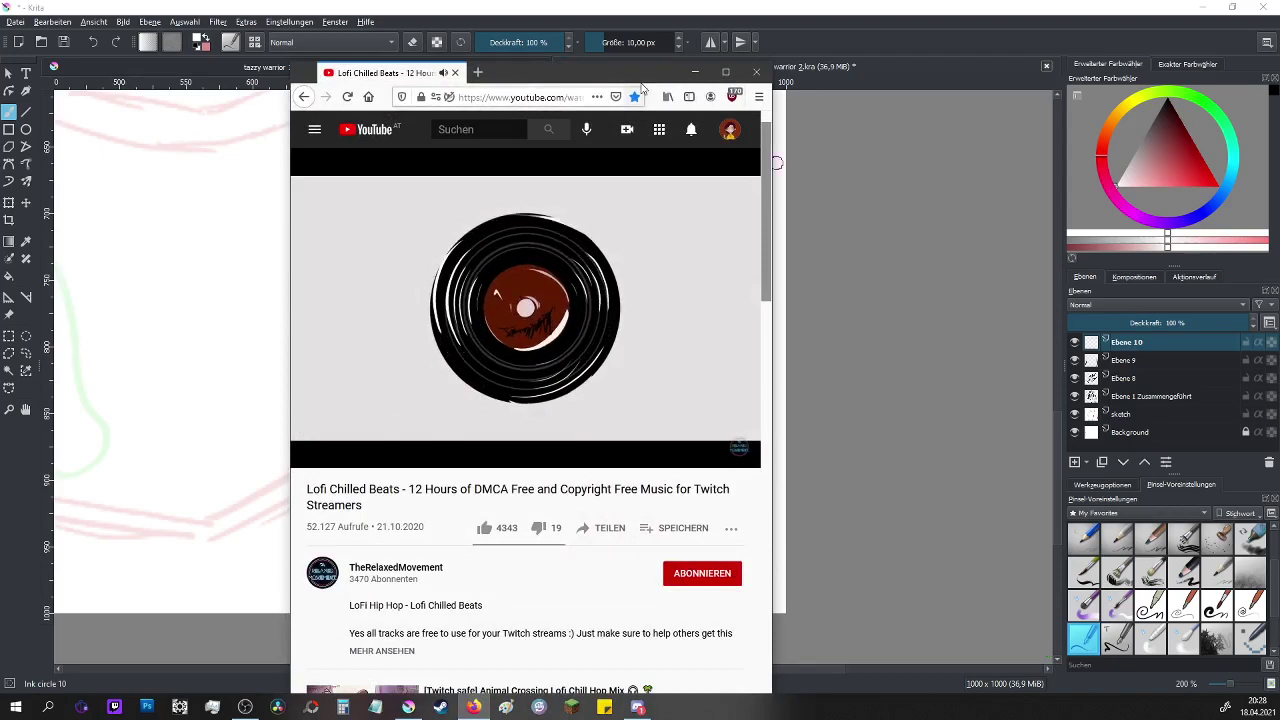
{"action": "key", "text": "alt+Tab"}
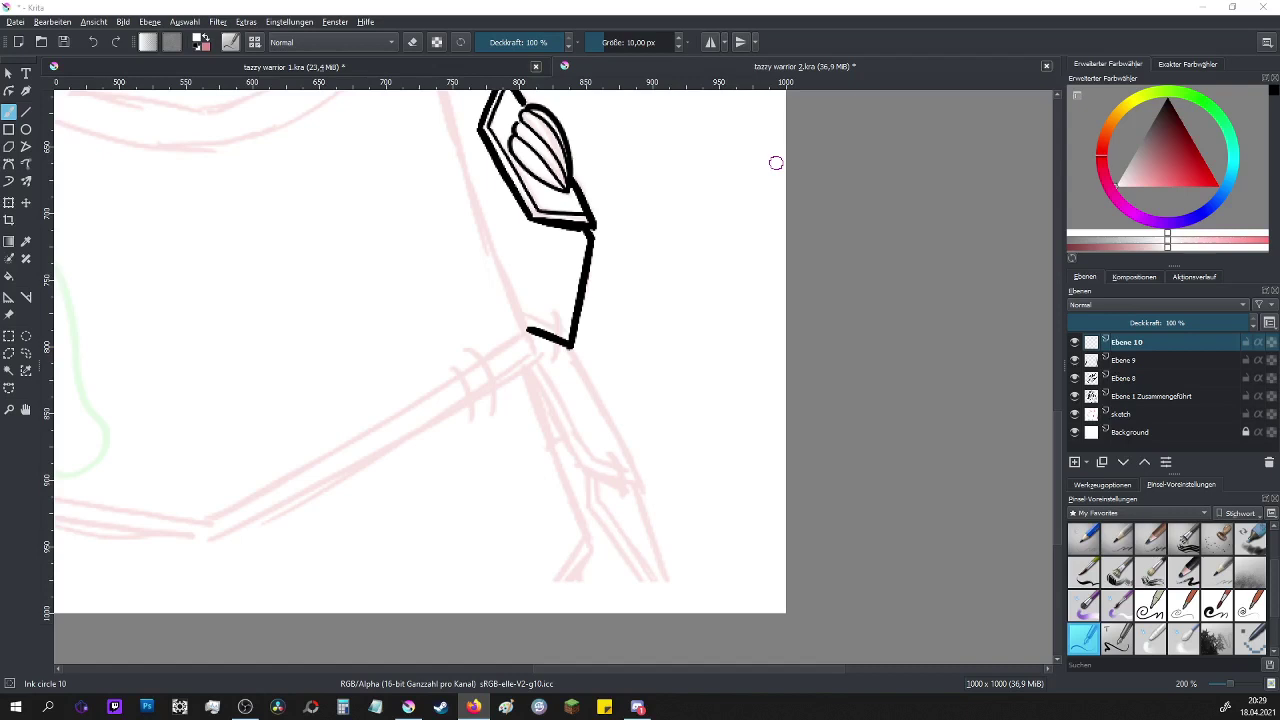
{"action": "key", "text": "alt+Tab"}
{"action": "left_click_drag", "start_coordinate": [850, 100], "coordinate": [535, 50]}
{"action": "key", "text": "super+Up"}
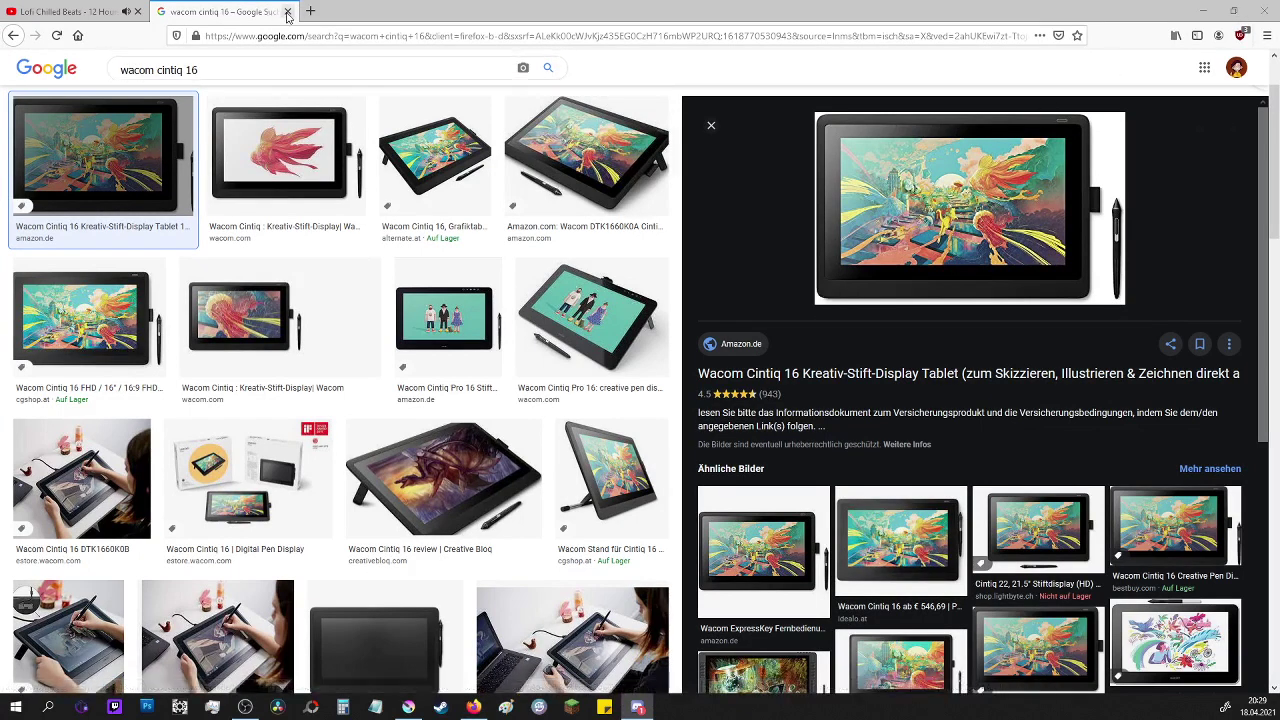
{"action": "left_click", "coordinate": [240, 652]}
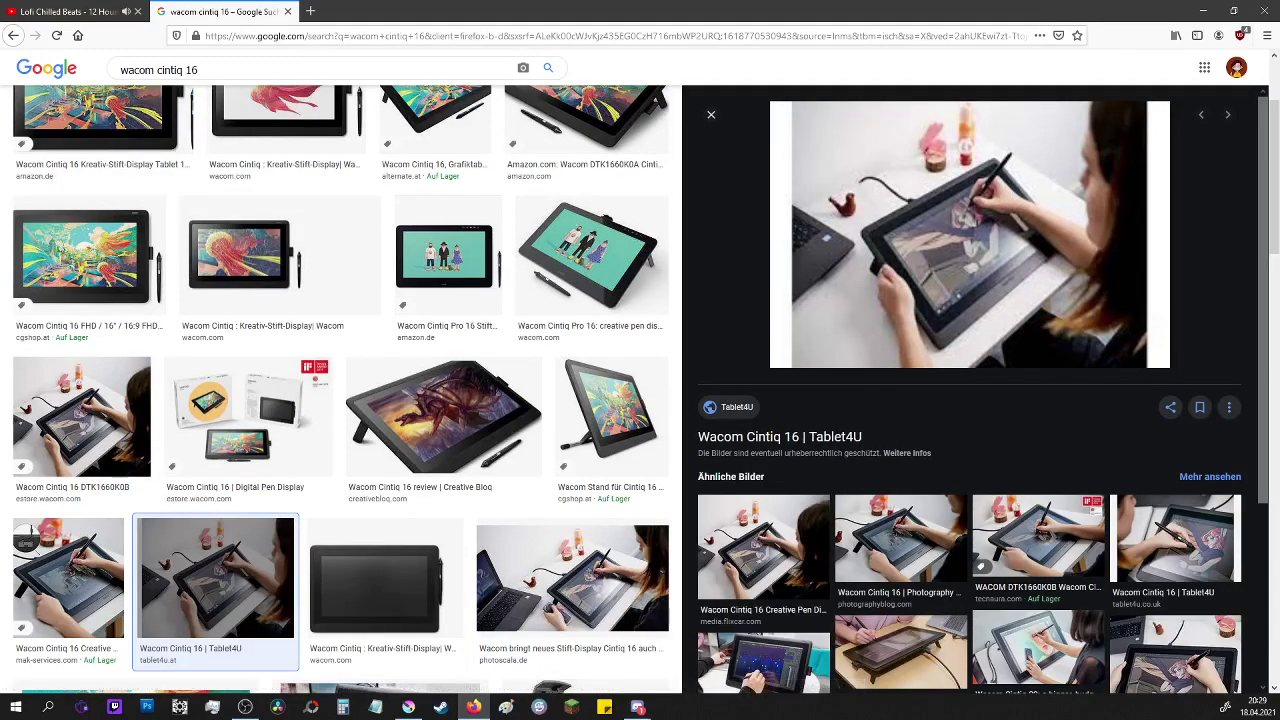
{"action": "left_click", "coordinate": [1203, 10]}
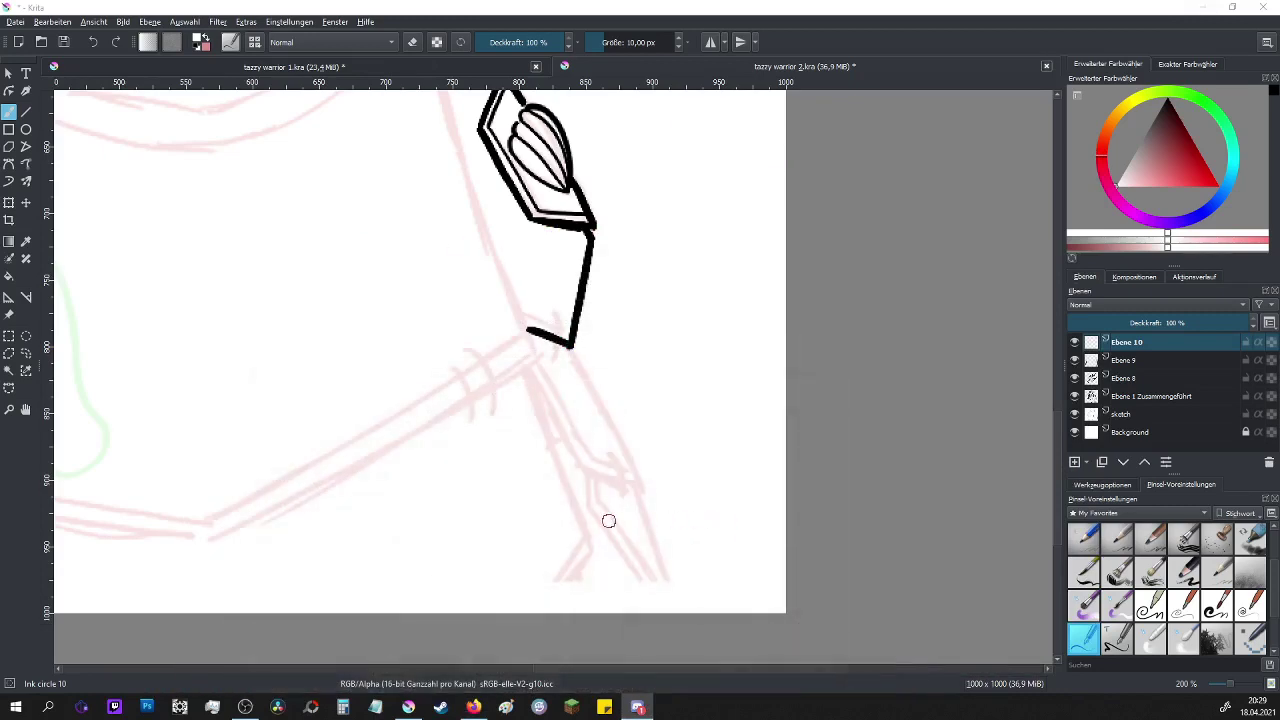
- Ink the outer and inner edges of the forearm plate below the right-hand shoulder armour in black with Ink tilt 20
{"action": "scroll", "coordinate": [635, 516], "scroll_direction": "up", "scroll_amount": 1}
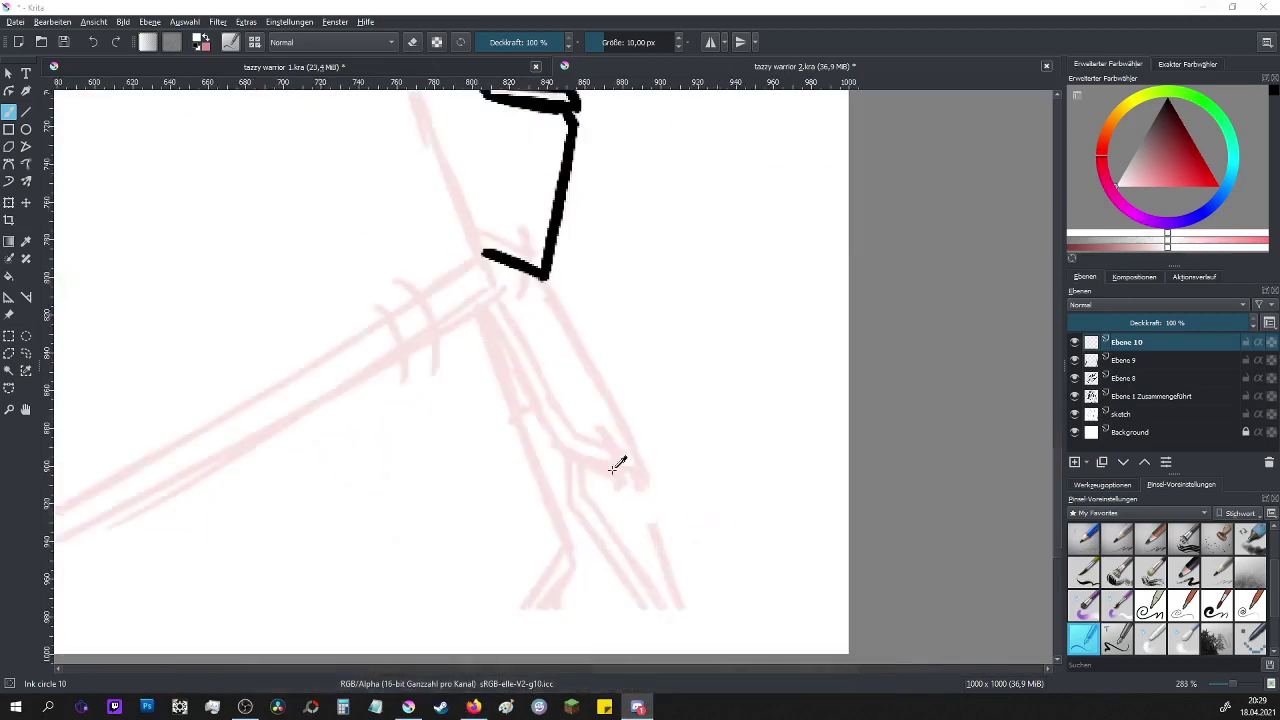
{"action": "left_click", "coordinate": [543, 280]}
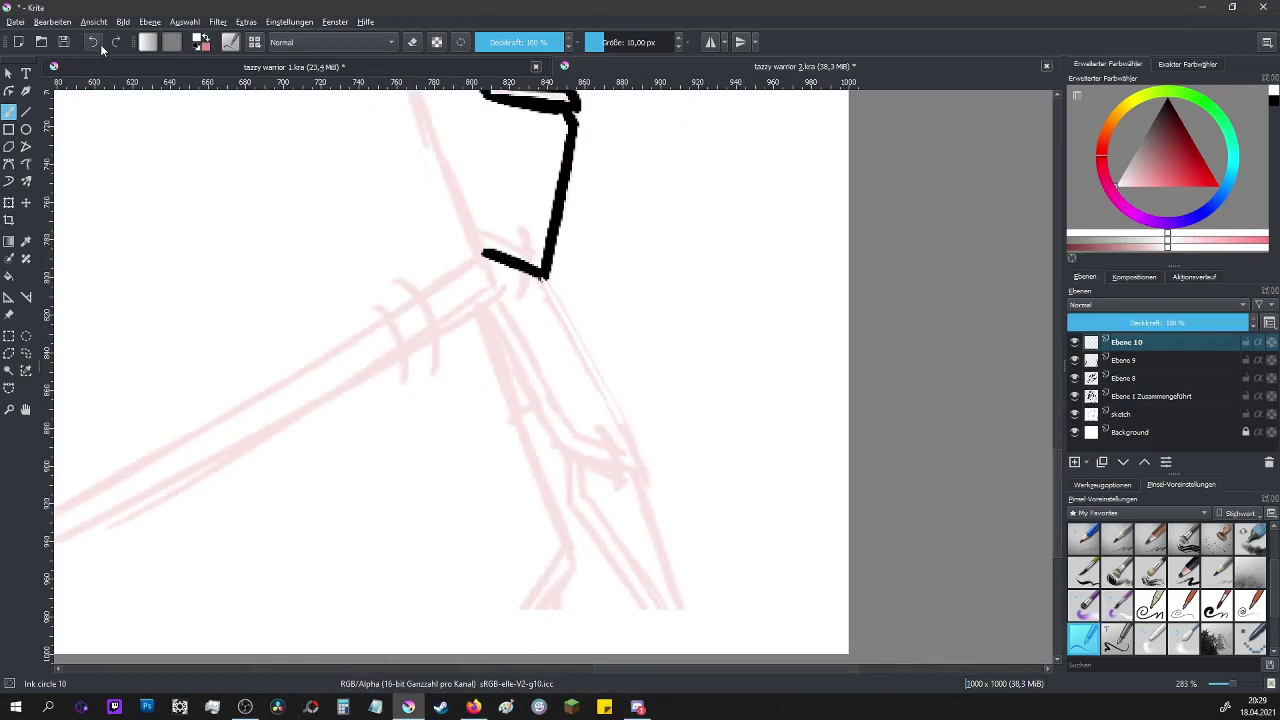
{"action": "left_click", "coordinate": [1162, 154]}
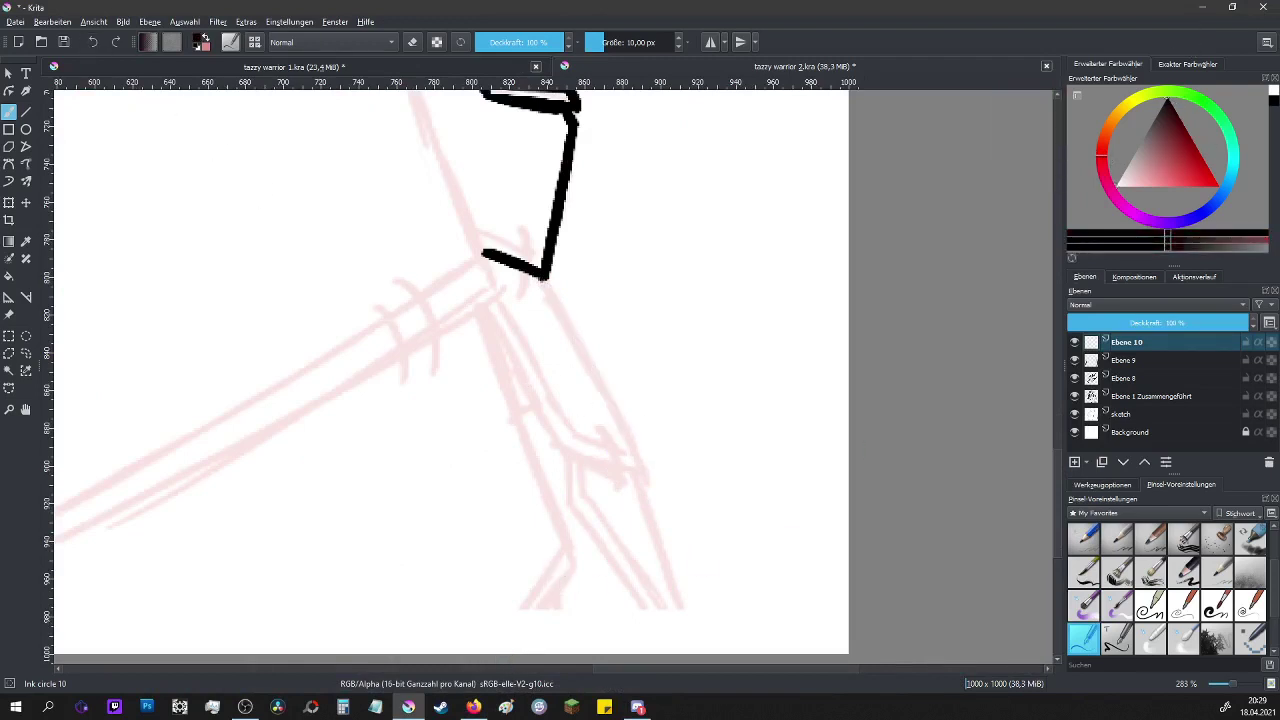
{"action": "left_click_drag", "start_coordinate": [543, 281], "coordinate": [578, 342]}
{"action": "left_click", "coordinate": [92, 42]}
{"action": "left_click", "coordinate": [1117, 637]}
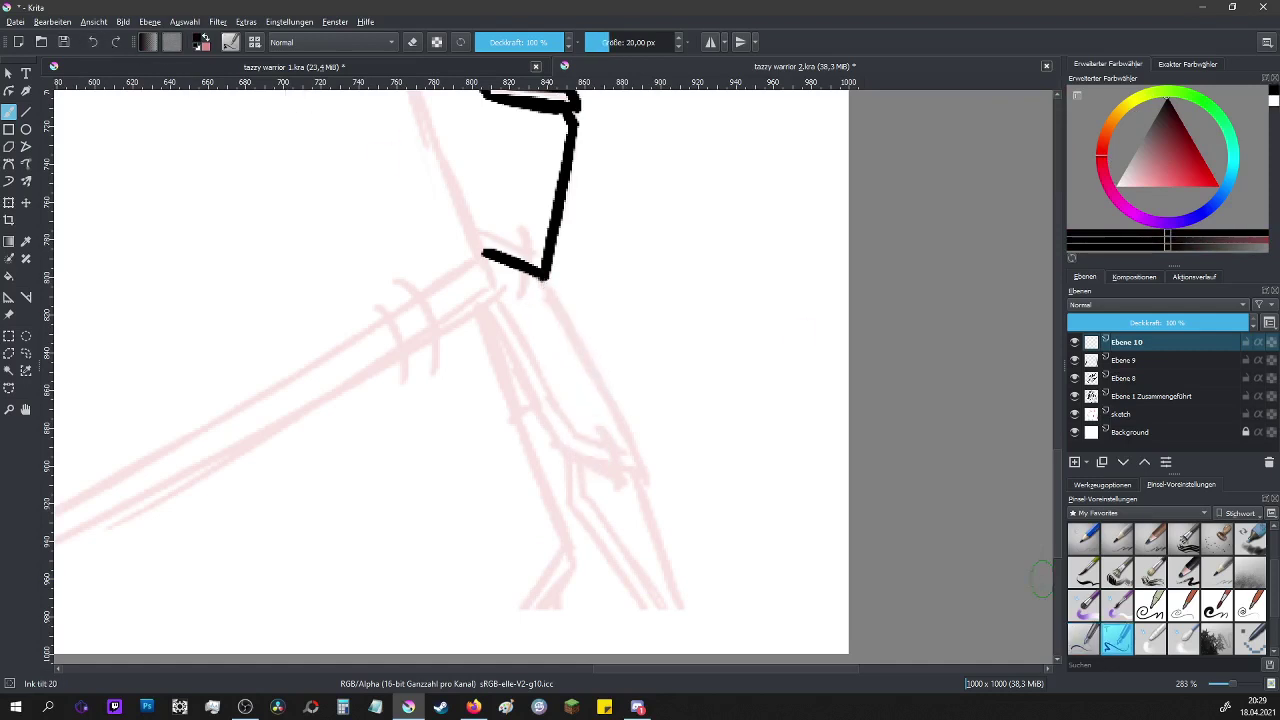
{"action": "left_click_drag", "start_coordinate": [543, 278], "coordinate": [648, 465]}
{"action": "mouse_move", "coordinate": [489, 310]}
{"action": "left_mouse_down"}
{"action": "mouse_move", "coordinate": [565, 446]}
{"action": "mouse_move", "coordinate": [645, 470]}
{"action": "left_mouse_up"}
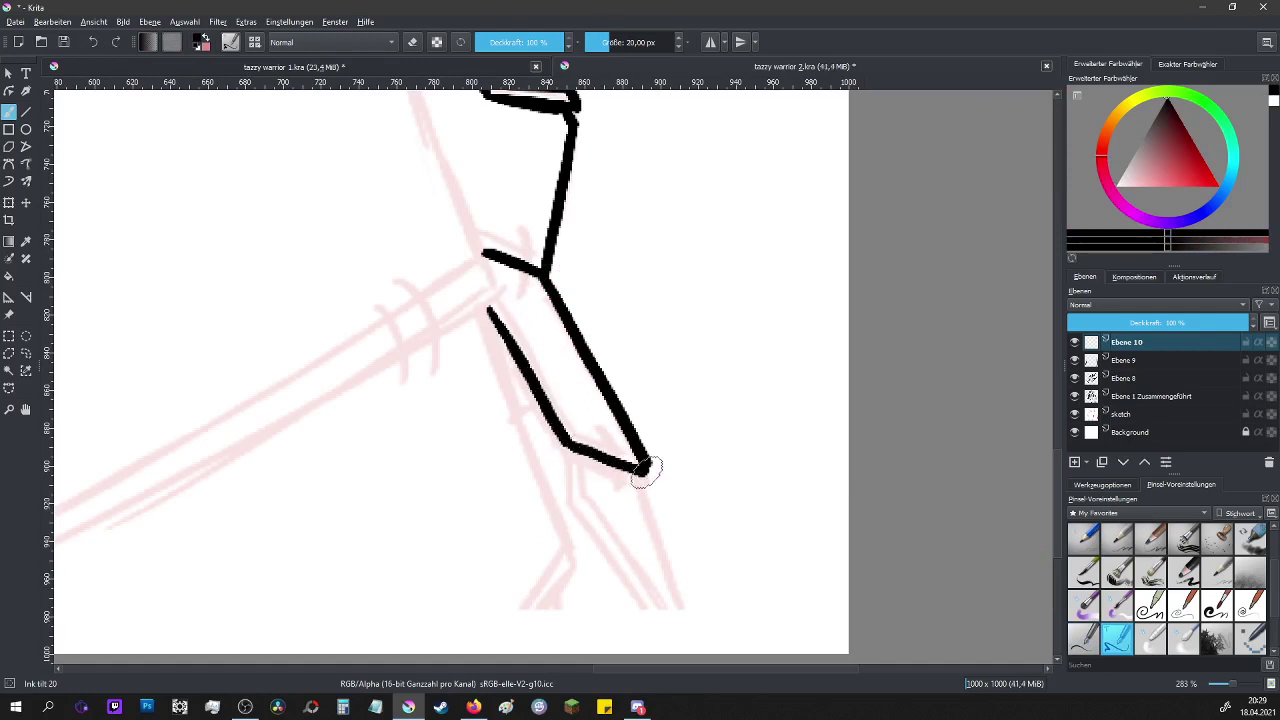
- Ink small connecting pins at both ends of the forearm plate and the two edges of the lower arm section beneath it
{"action": "mouse_move", "coordinate": [521, 244]}
{"action": "left_mouse_down"}
{"action": "mouse_move", "coordinate": [518, 288]}
{"action": "mouse_move", "coordinate": [532, 287]}
{"action": "left_mouse_up"}
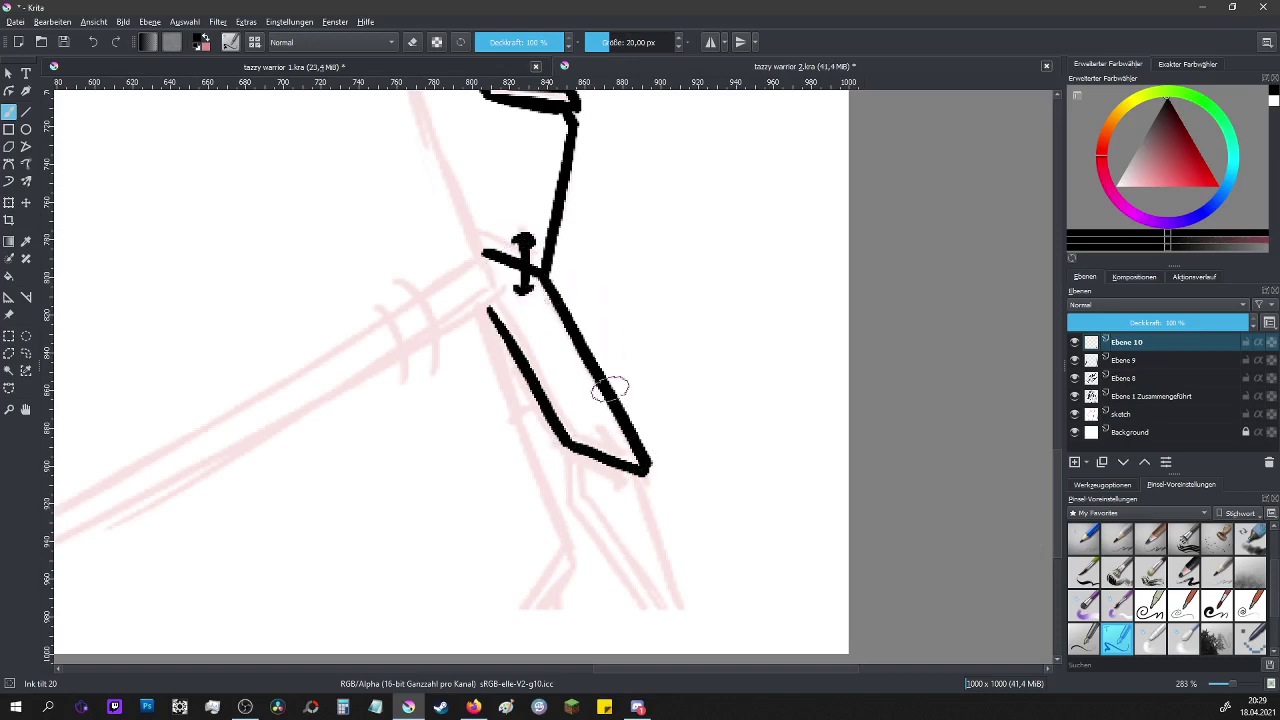
{"action": "mouse_move", "coordinate": [608, 444]}
{"action": "left_mouse_down"}
{"action": "mouse_move", "coordinate": [626, 480]}
{"action": "mouse_move", "coordinate": [612, 438]}
{"action": "mouse_move", "coordinate": [569, 510]}
{"action": "left_mouse_up"}
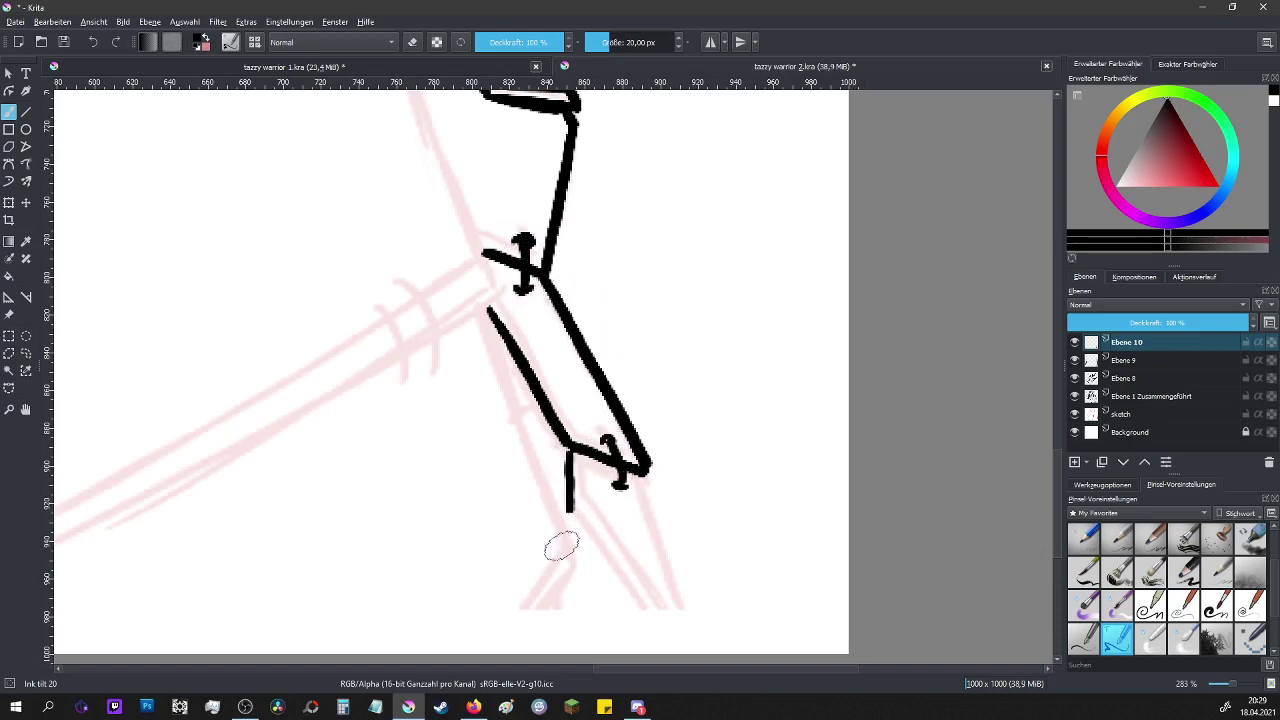
{"action": "key", "text": "ctrl"}
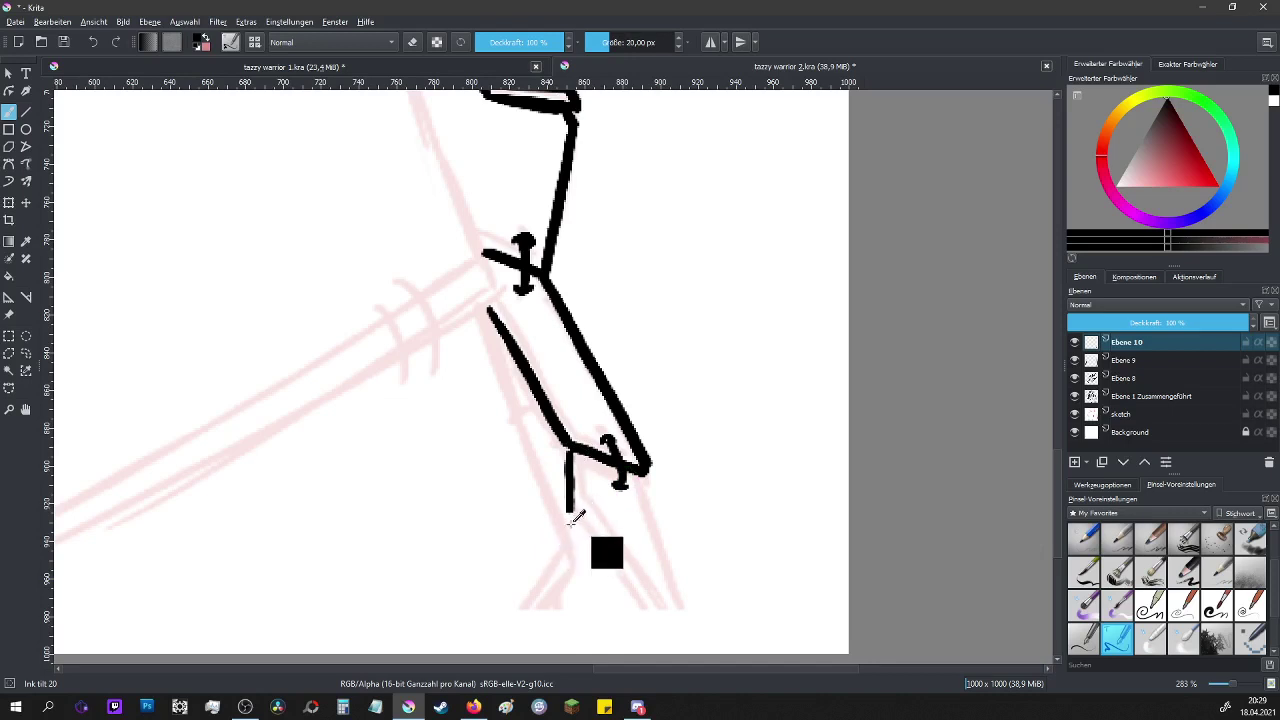
{"action": "left_click_drag", "start_coordinate": [567, 510], "coordinate": [649, 630]}
{"action": "key", "text": "ctrl"}
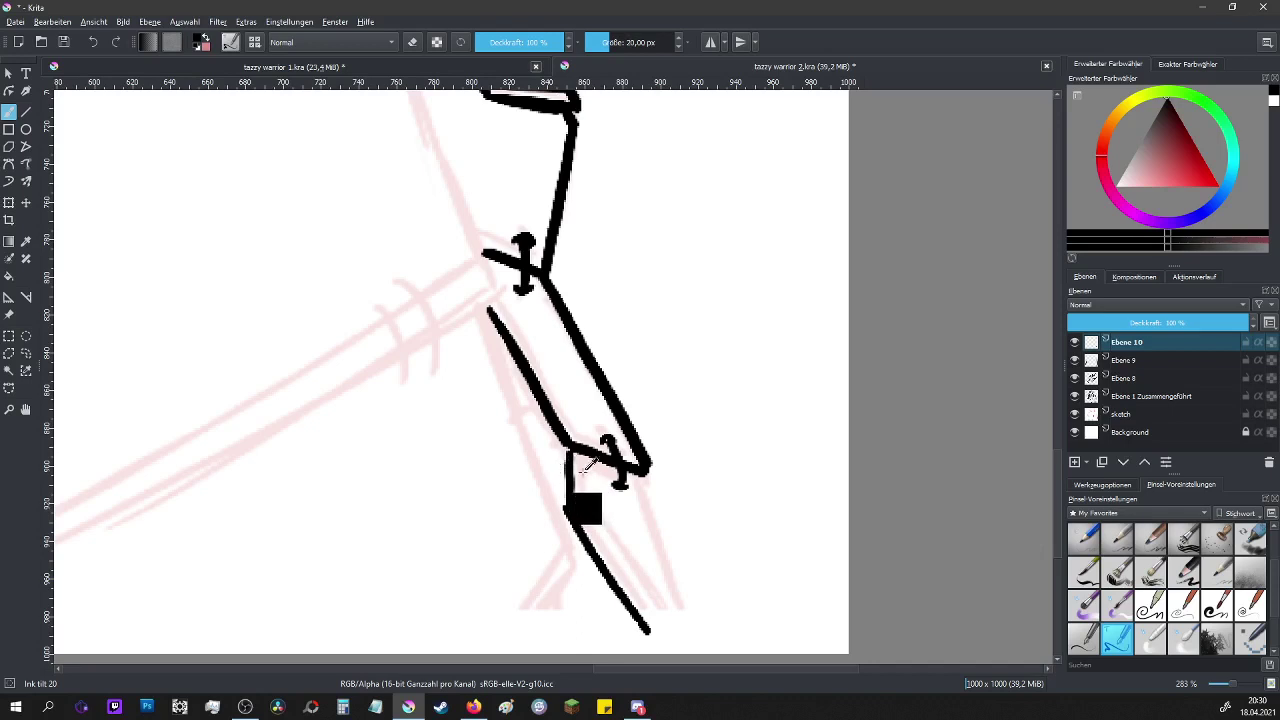
{"action": "left_click_drag", "start_coordinate": [563, 498], "coordinate": [565, 508]}
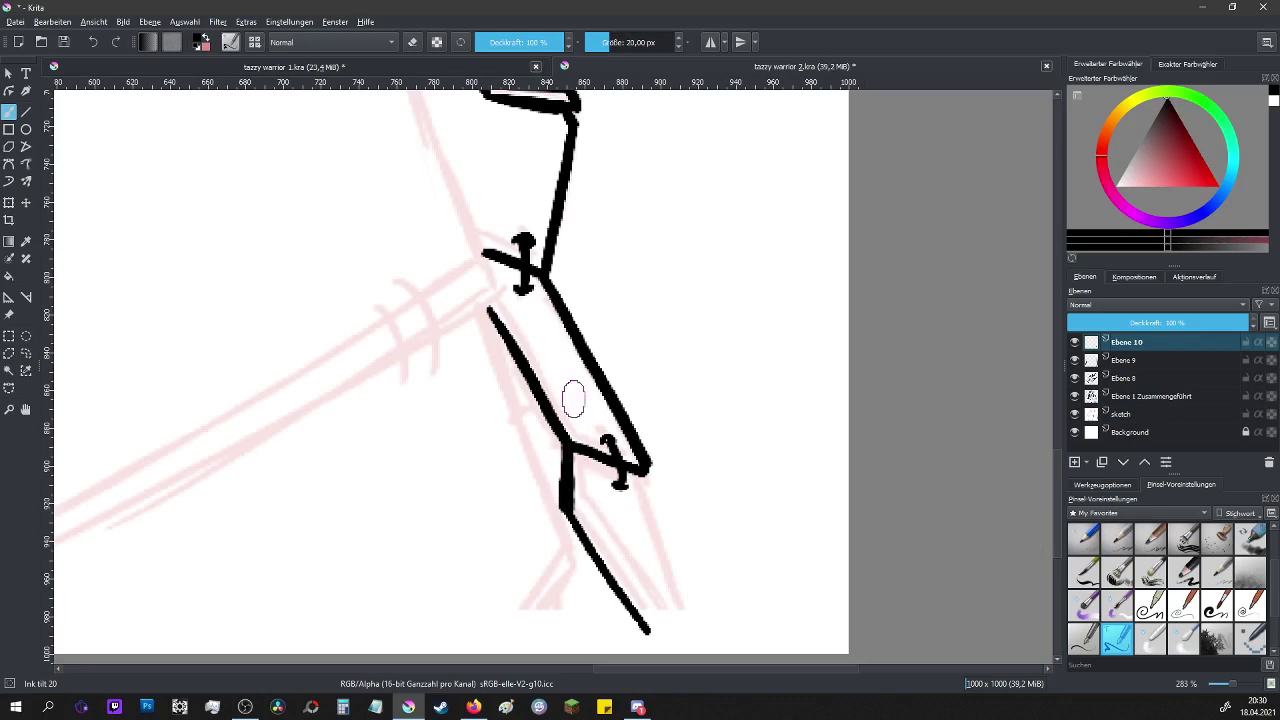
{"action": "left_click", "coordinate": [100, 44]}
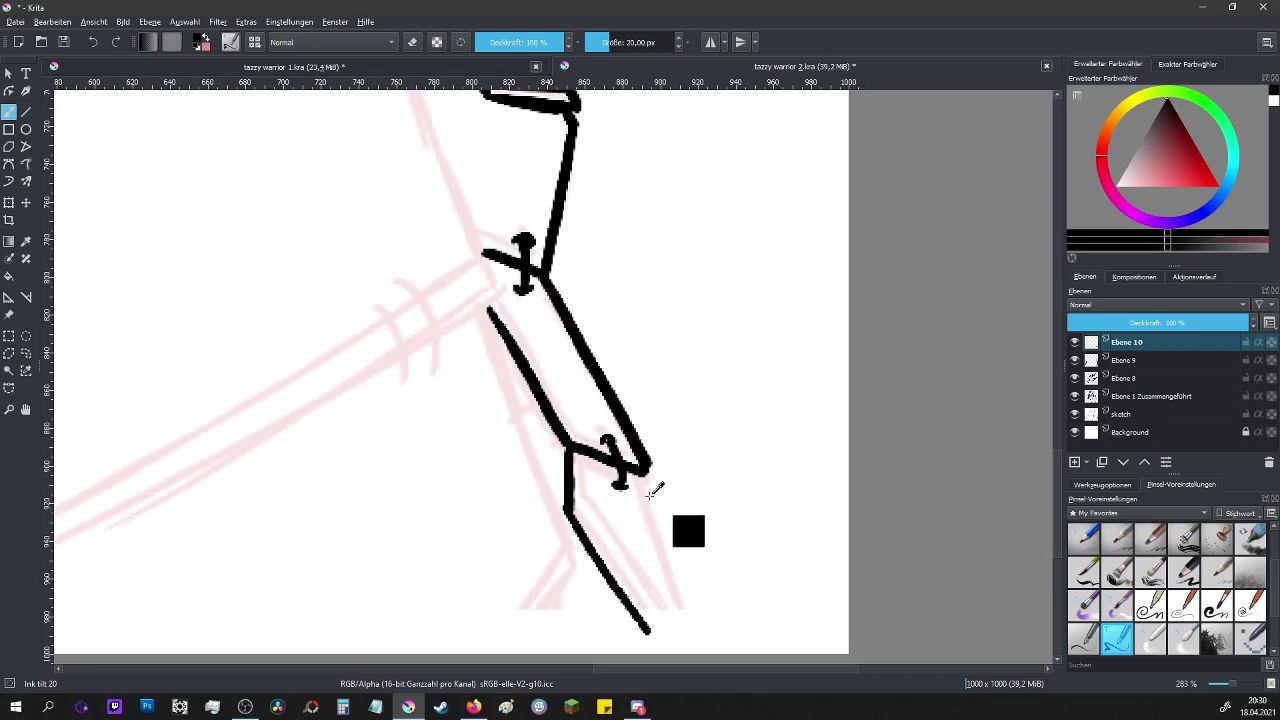
{"action": "left_click_drag", "start_coordinate": [643, 470], "coordinate": [710, 628]}
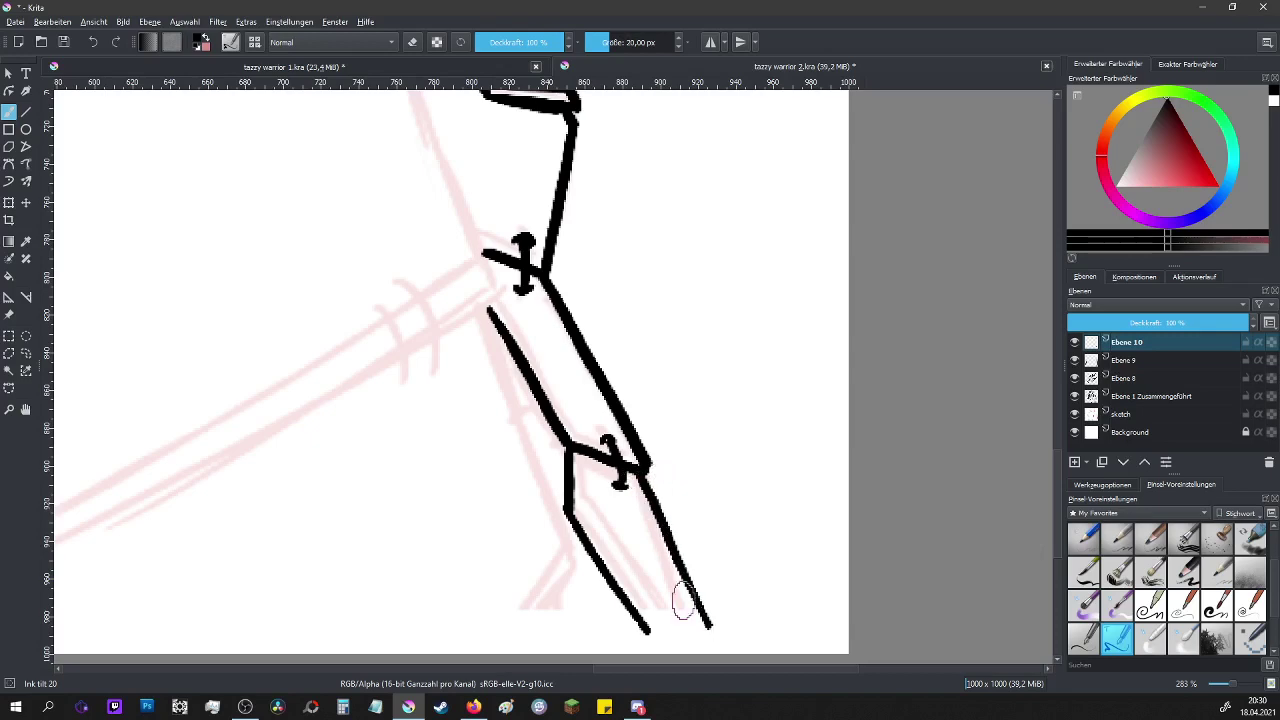
- Ink short crease lines on the right-hand shoulder armour above and below the emblem plate with Ink circle 10
{"action": "scroll", "coordinate": [684, 600], "scroll_direction": "down", "scroll_amount": 2}
{"action": "scroll", "coordinate": [684, 604], "scroll_direction": "down", "scroll_amount": 2}
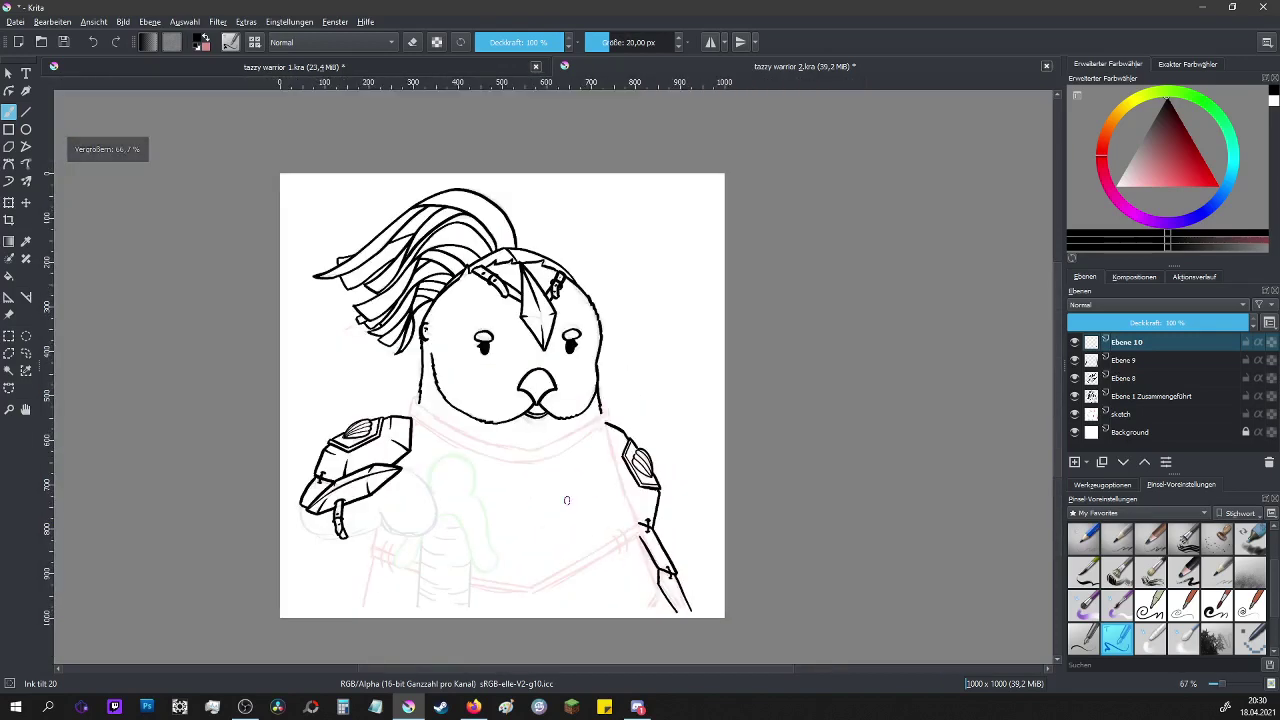
{"action": "scroll", "coordinate": [688, 495], "scroll_direction": "up", "scroll_amount": 4}
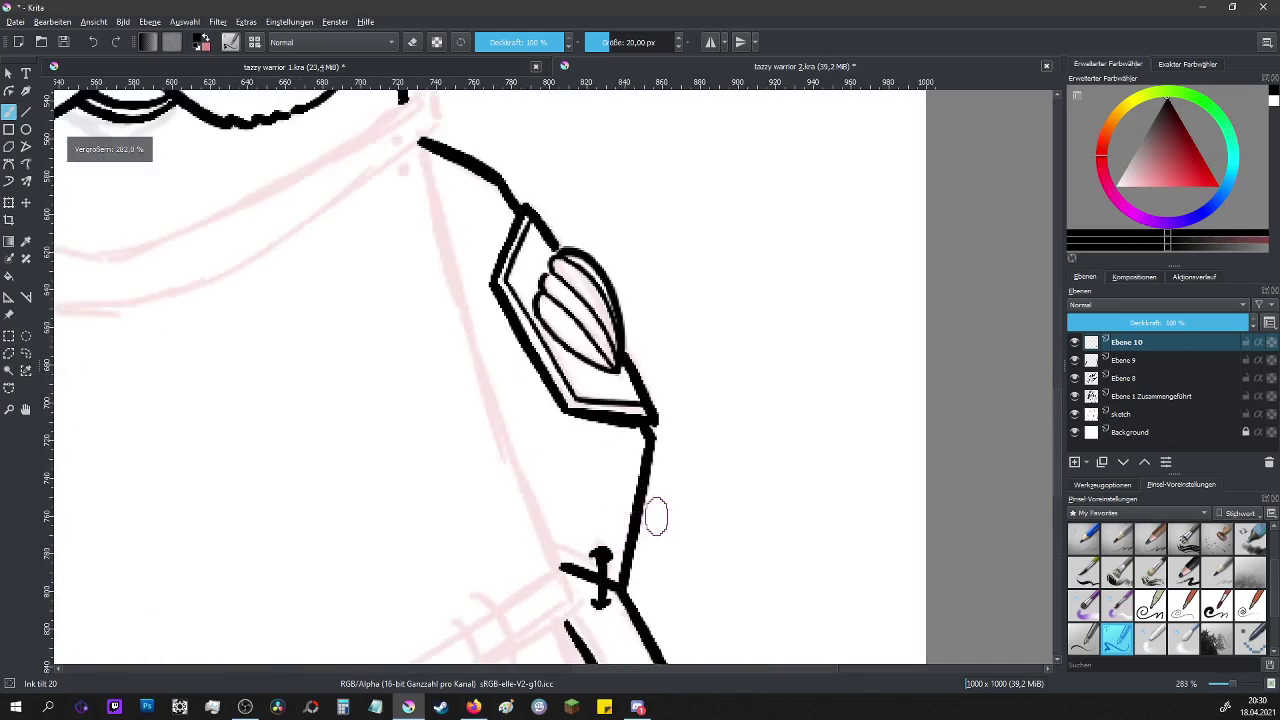
{"action": "left_click", "coordinate": [1074, 626]}
{"action": "left_click_drag", "start_coordinate": [498, 184], "coordinate": [476, 233]}
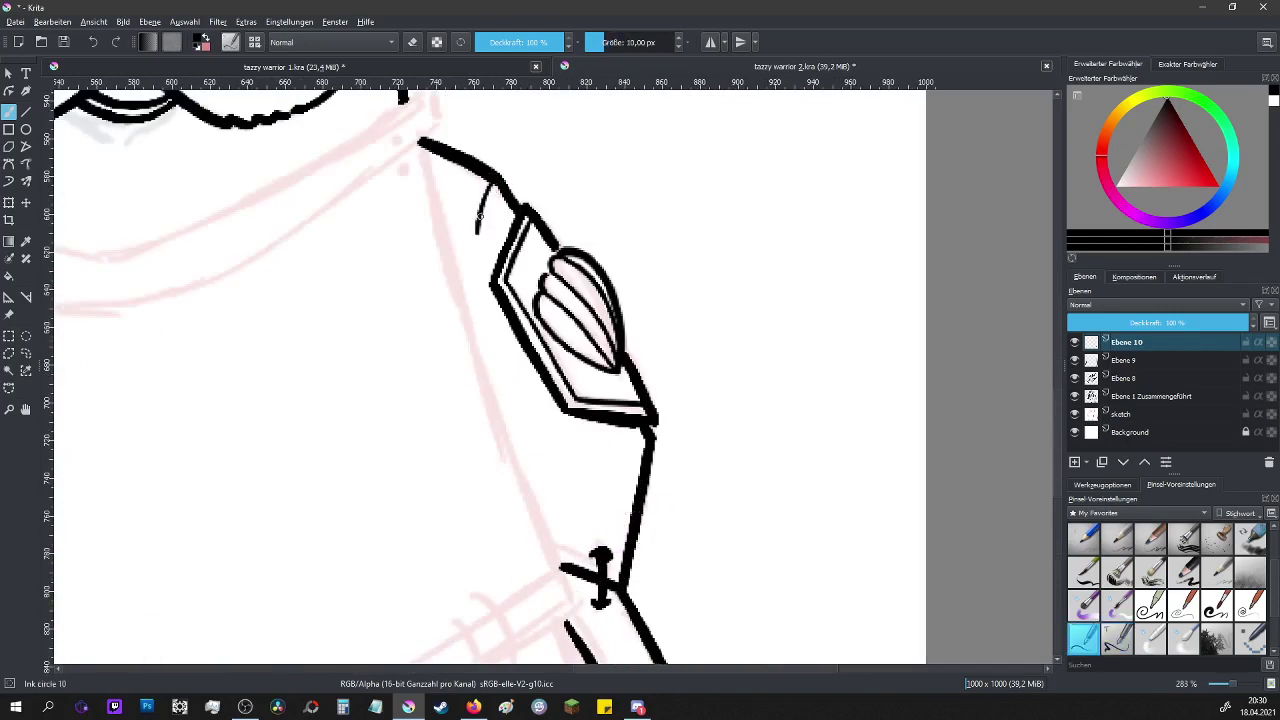
{"action": "mouse_move", "coordinate": [645, 446]}
{"action": "left_mouse_down"}
{"action": "mouse_move", "coordinate": [600, 446]}
{"action": "mouse_move", "coordinate": [646, 450]}
{"action": "left_mouse_up"}
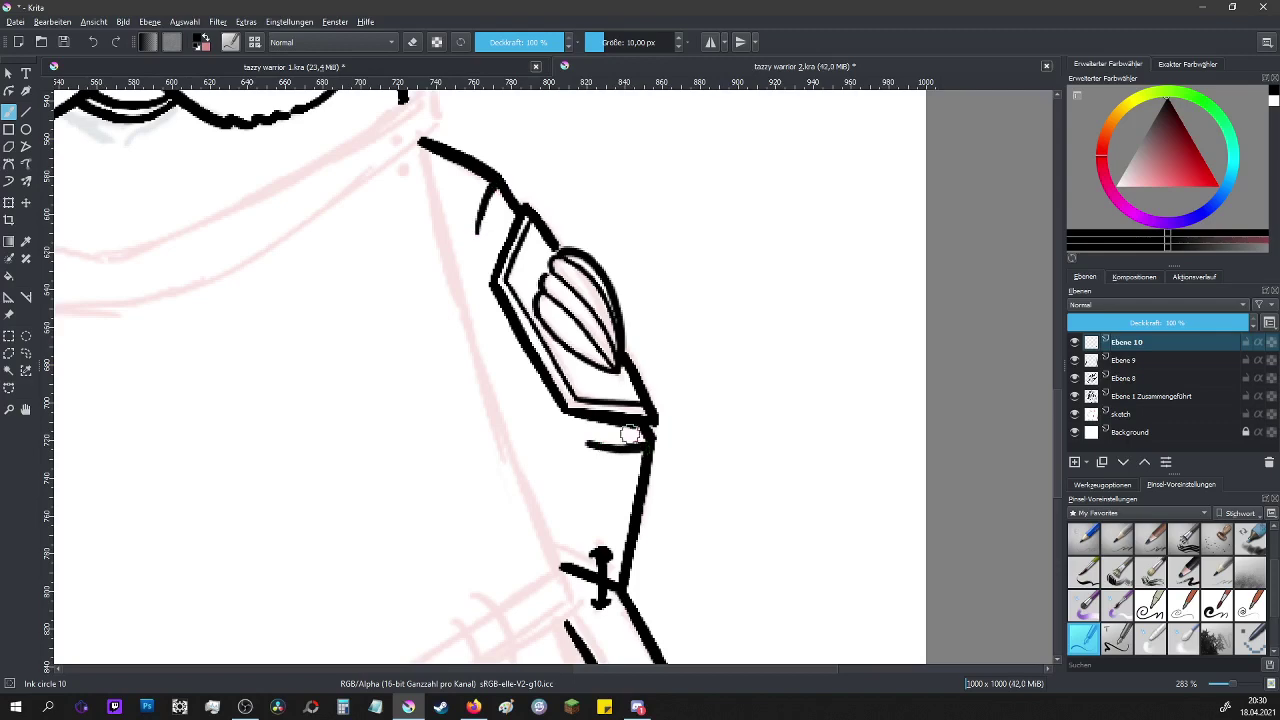
- Ink thin inner lines along the right and lower edges of the left-hand shoulder plate and the tip below it
{"action": "scroll", "coordinate": [640, 450], "scroll_direction": "down", "scroll_amount": 5}
{"action": "scroll", "coordinate": [415, 425], "scroll_direction": "up", "scroll_amount": 3}
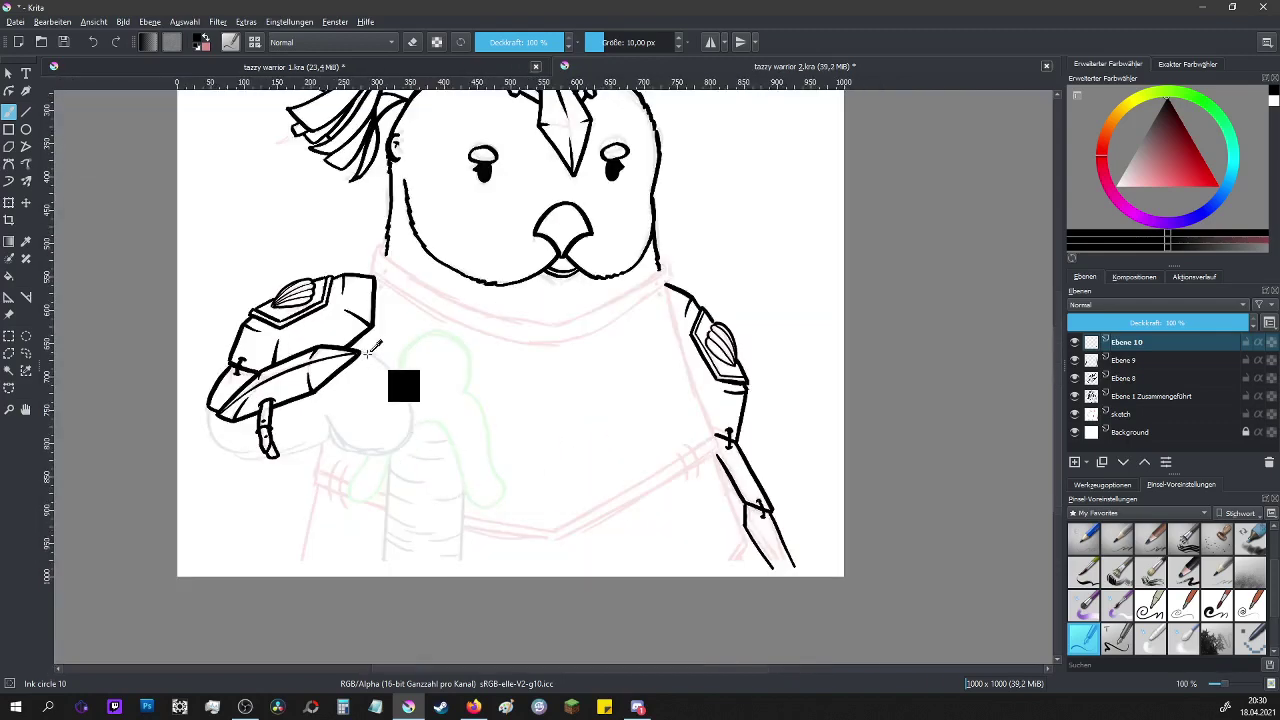
{"action": "scroll", "coordinate": [250, 348], "scroll_direction": "up", "scroll_amount": 3}
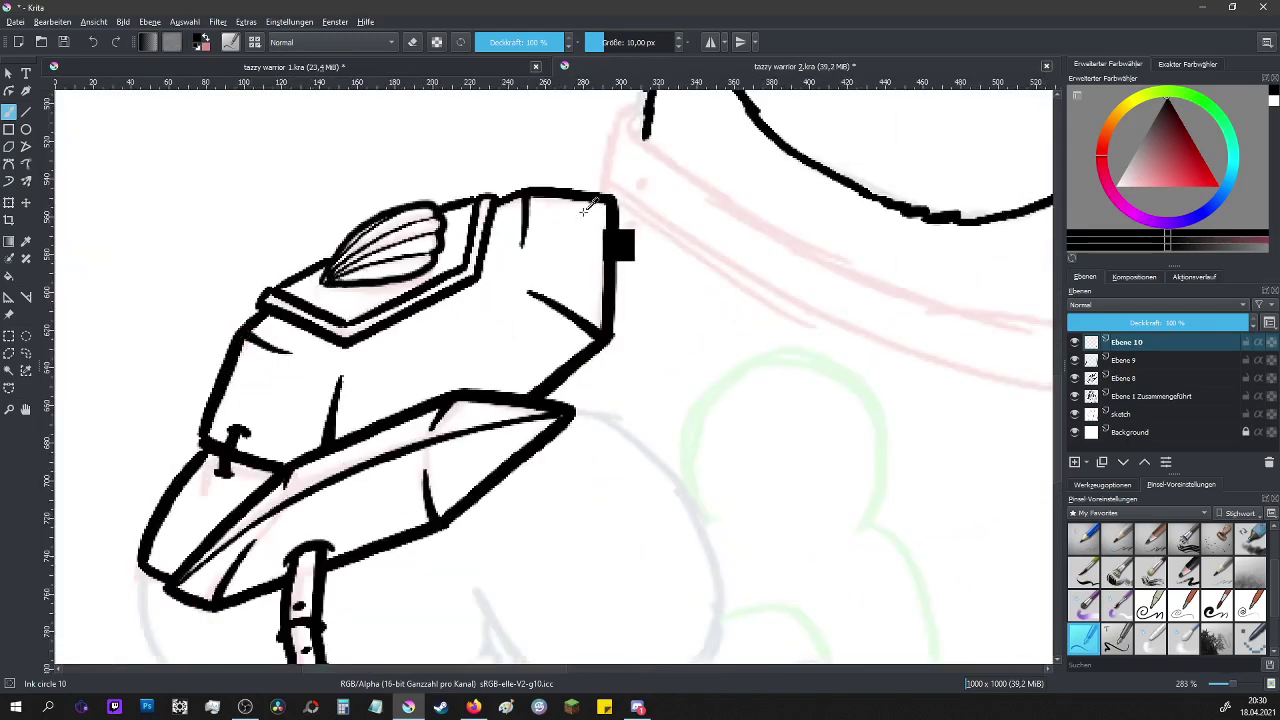
{"action": "mouse_move", "coordinate": [594, 198]}
{"action": "left_mouse_down"}
{"action": "mouse_move", "coordinate": [590, 328]}
{"action": "mouse_move", "coordinate": [510, 390]}
{"action": "left_mouse_up"}
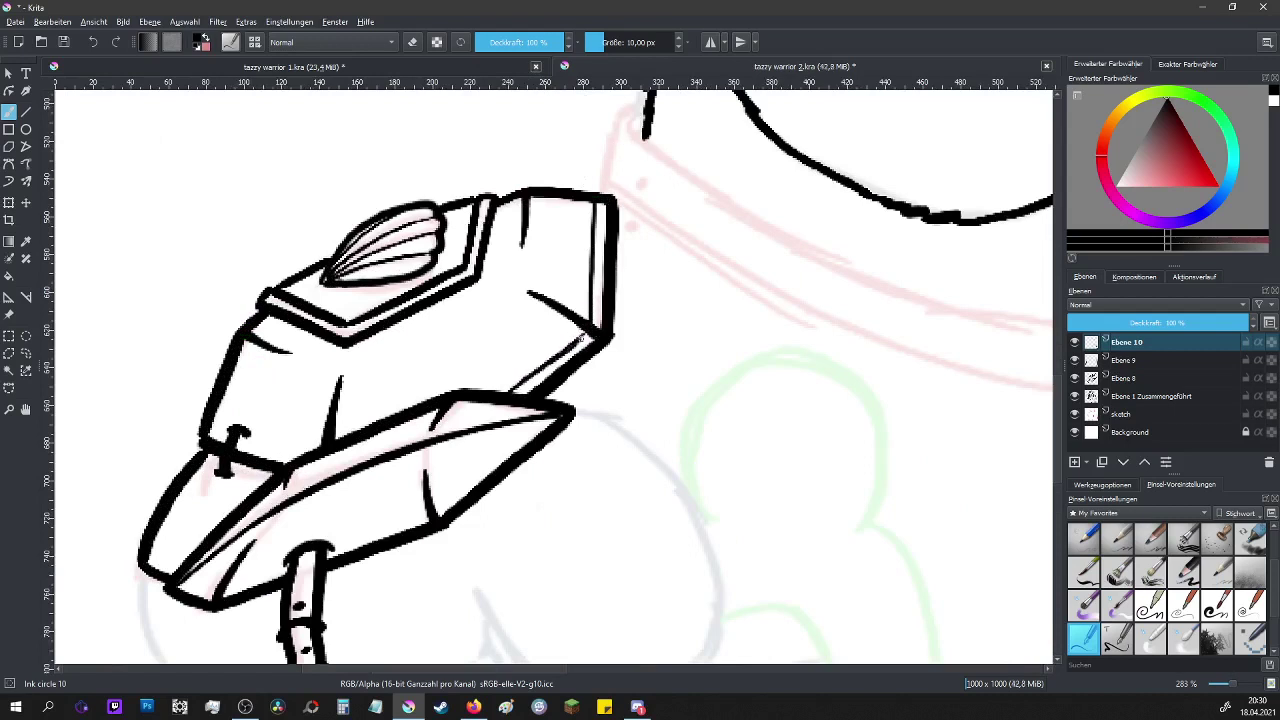
{"action": "left_click_drag", "start_coordinate": [204, 428], "coordinate": [300, 458]}
{"action": "left_click_drag", "start_coordinate": [142, 550], "coordinate": [178, 568]}
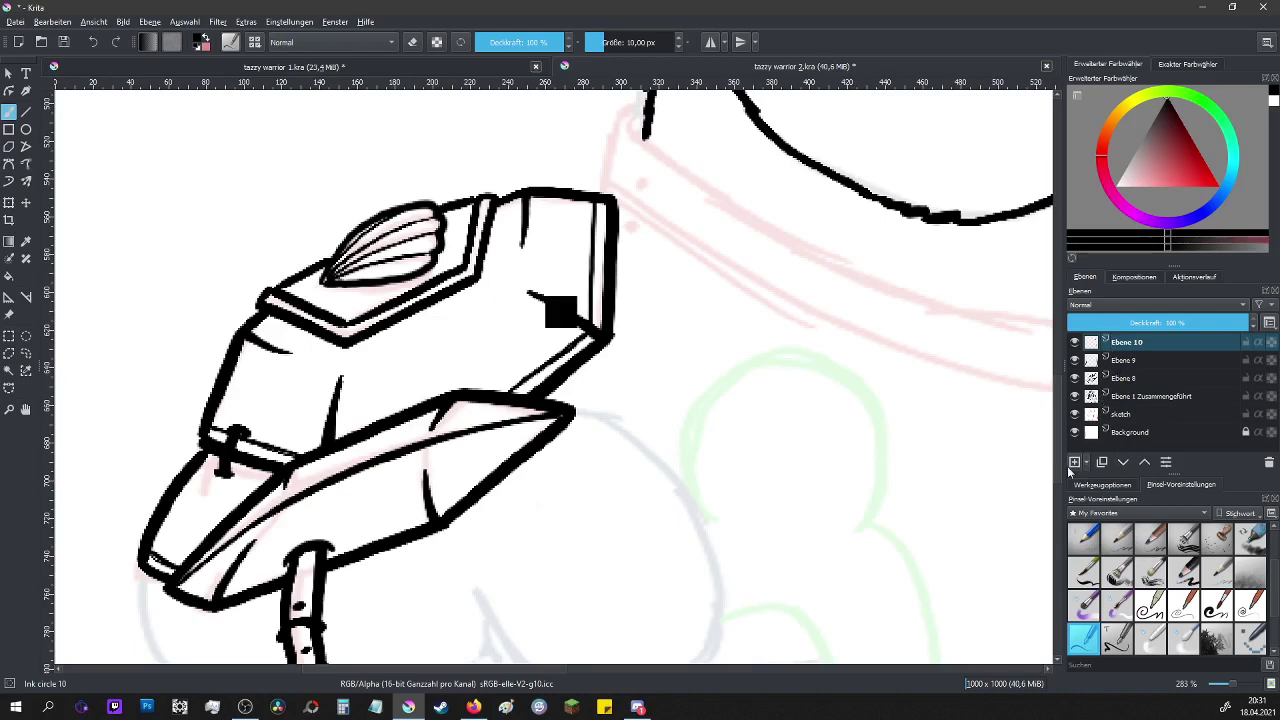
- Add a new layer and hatch shading on the left-hand shoulder plate beside its emblem and near its lower left crease
{"action": "left_click", "coordinate": [1075, 463]}
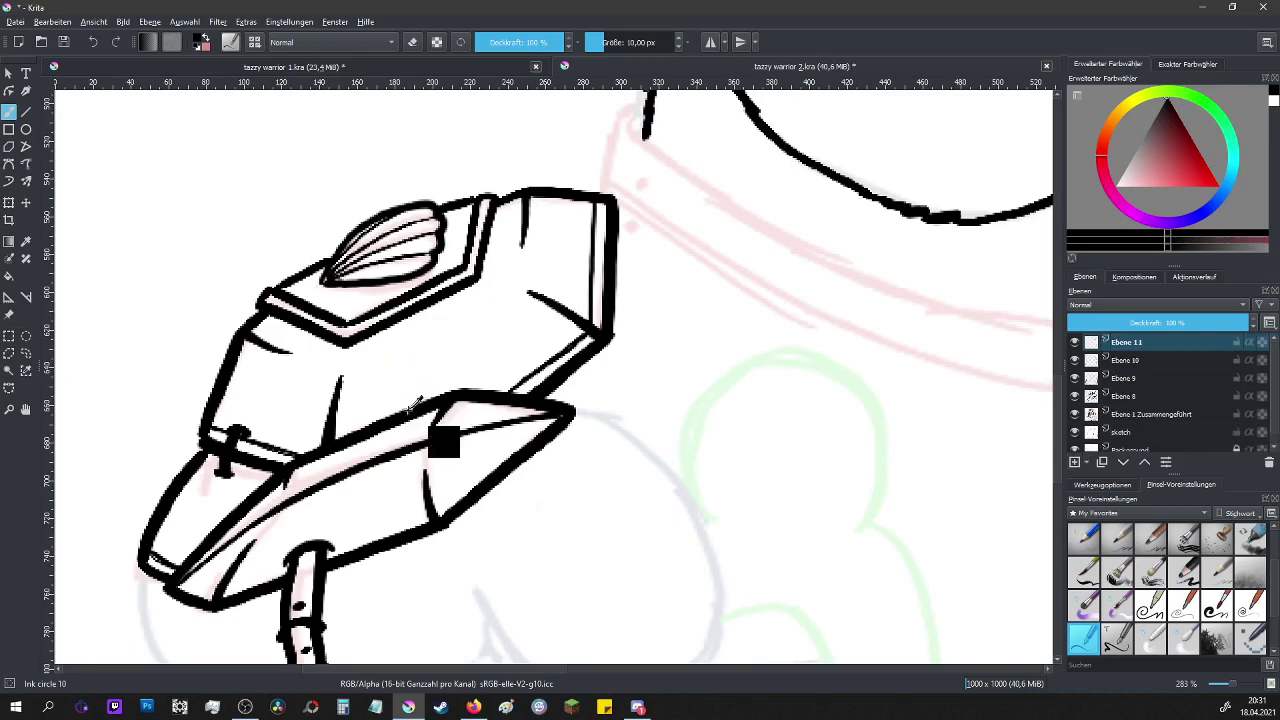
{"action": "left_click_drag", "start_coordinate": [444, 331], "coordinate": [512, 368]}
{"action": "left_click_drag", "start_coordinate": [440, 304], "coordinate": [506, 346]}
{"action": "left_click_drag", "start_coordinate": [436, 294], "coordinate": [510, 342]}
{"action": "left_click_drag", "start_coordinate": [446, 284], "coordinate": [496, 310]}
{"action": "mouse_move", "coordinate": [452, 250]}
{"action": "left_mouse_down"}
{"action": "mouse_move", "coordinate": [508, 300]}
{"action": "mouse_move", "coordinate": [518, 346]}
{"action": "left_mouse_up"}
{"action": "left_click_drag", "start_coordinate": [484, 298], "coordinate": [514, 370]}
{"action": "mouse_move", "coordinate": [476, 330]}
{"action": "left_mouse_down"}
{"action": "mouse_move", "coordinate": [490, 385]}
{"action": "mouse_move", "coordinate": [470, 386]}
{"action": "left_mouse_up"}
{"action": "mouse_move", "coordinate": [330, 362]}
{"action": "left_mouse_down"}
{"action": "mouse_move", "coordinate": [291, 423]}
{"action": "mouse_move", "coordinate": [295, 404]}
{"action": "mouse_move", "coordinate": [313, 444]}
{"action": "left_mouse_up"}
{"action": "left_click_drag", "start_coordinate": [325, 456], "coordinate": [322, 476]}
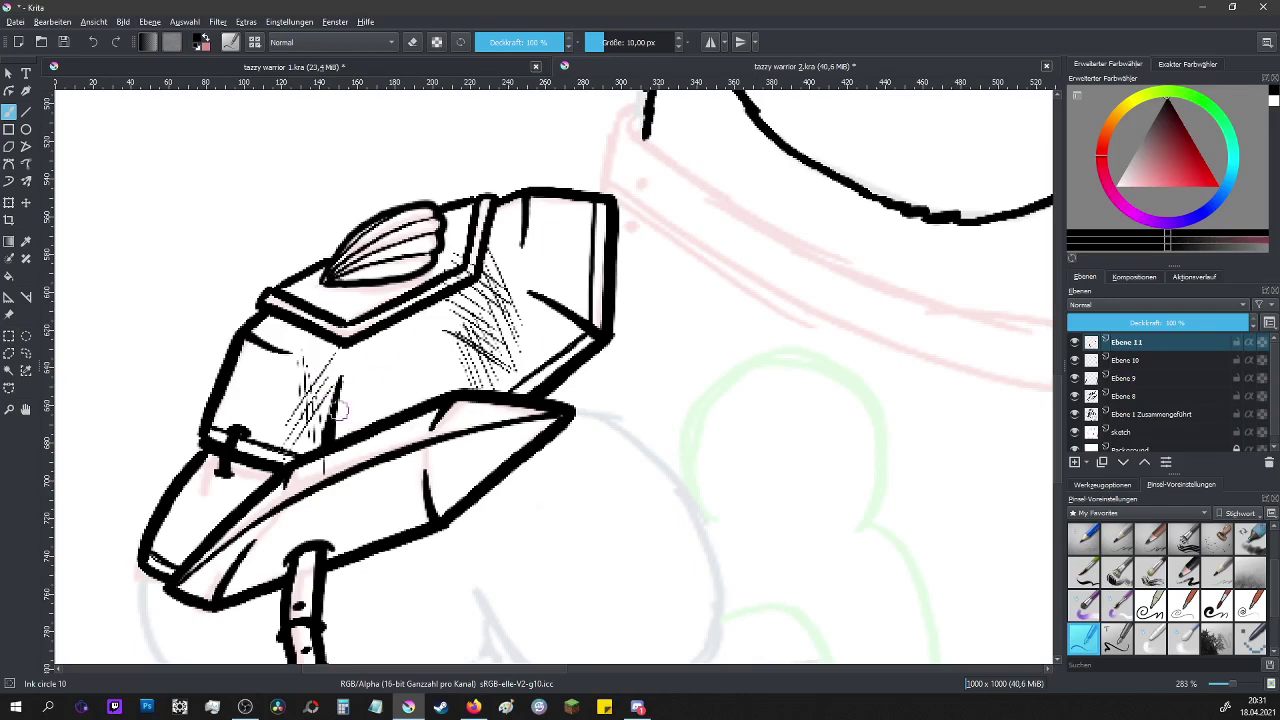
- Clean up the hatching with Eraser Small, return to Ink circle 10, and delete the hatching layer Ebene 11
{"action": "key", "text": "e"}
{"action": "scroll", "coordinate": [435, 488], "scroll_direction": "down", "scroll_amount": 4}
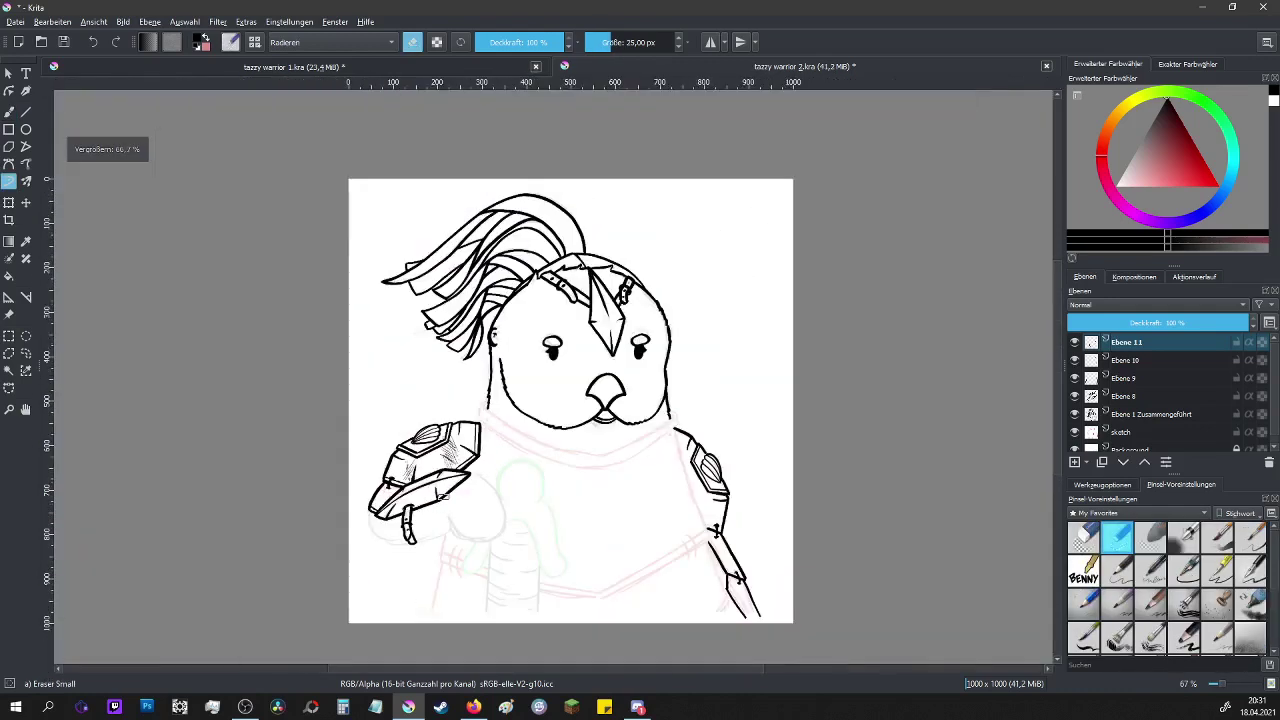
{"action": "scroll", "coordinate": [440, 495], "scroll_direction": "down", "scroll_amount": 1}
{"action": "scroll", "coordinate": [595, 488], "scroll_direction": "up", "scroll_amount": 1}
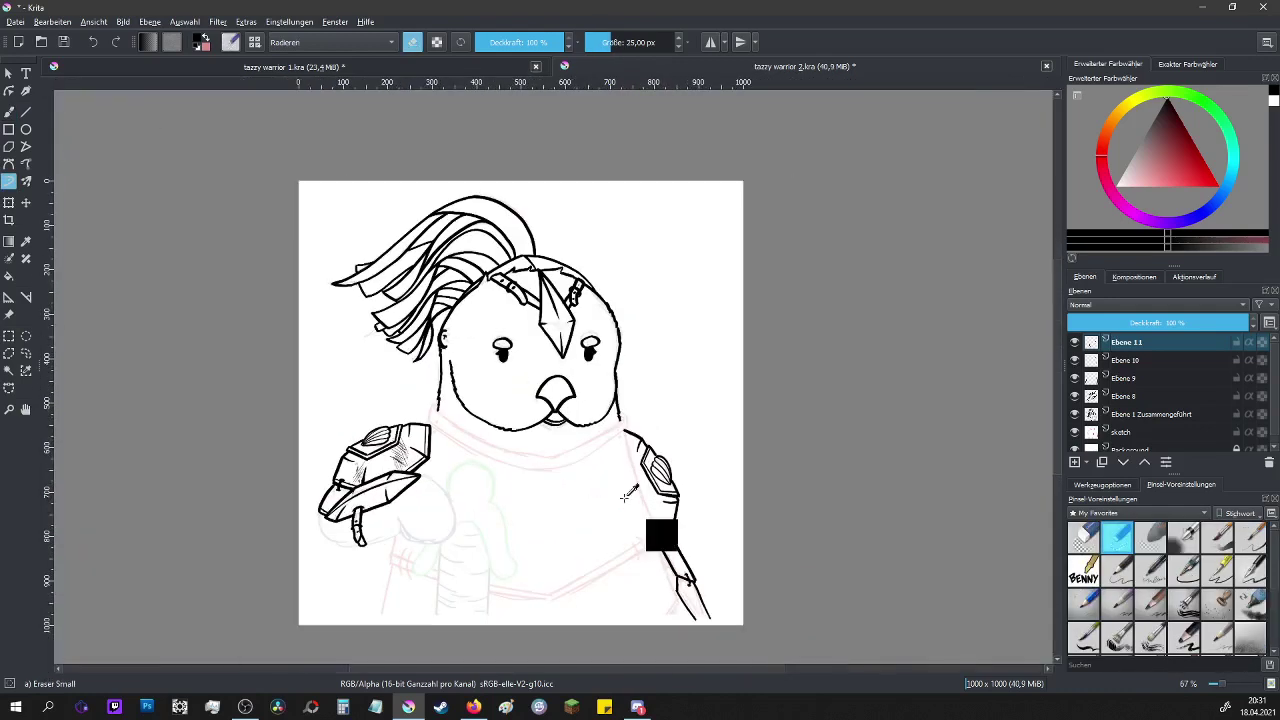
{"action": "key", "text": "e"}
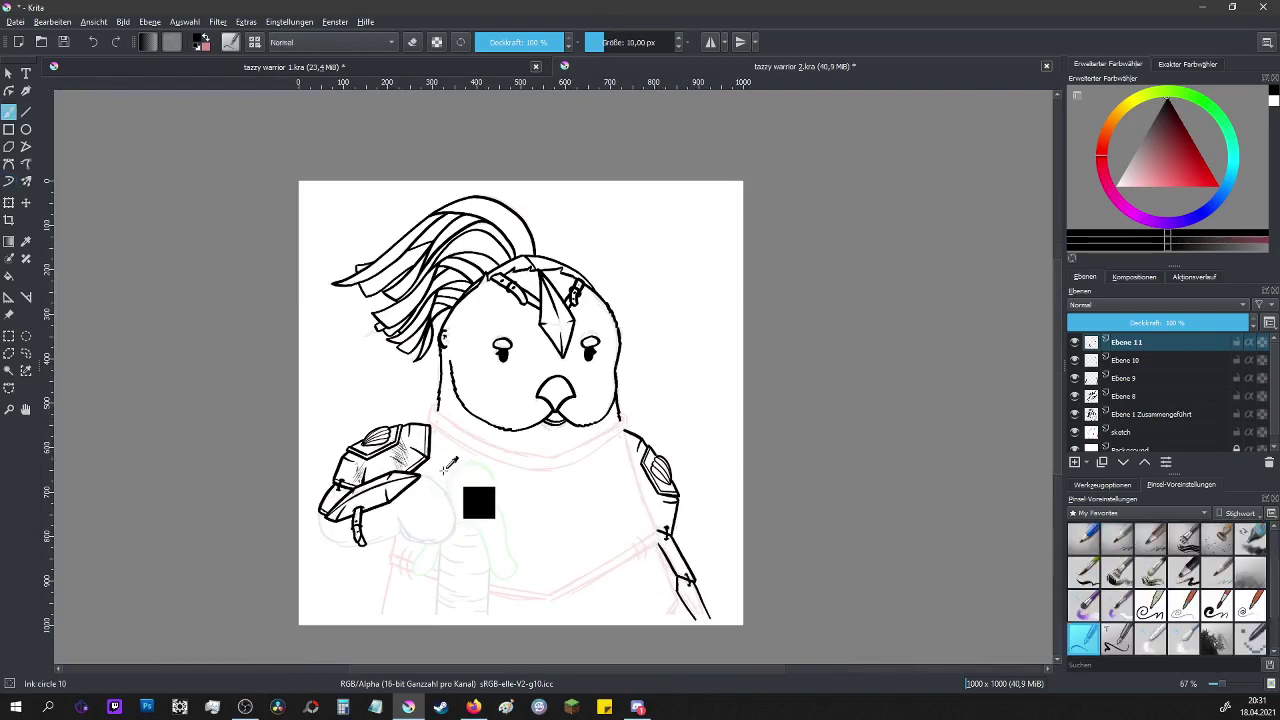
{"action": "right_click", "coordinate": [1130, 345]}
{"action": "left_click", "coordinate": [1100, 443]}
- Ink thin inner lines along the lower edges of the left-hand arm's lower armour plate, from its right point to its left tip
{"action": "scroll", "coordinate": [363, 490], "scroll_direction": "up", "scroll_amount": 4}
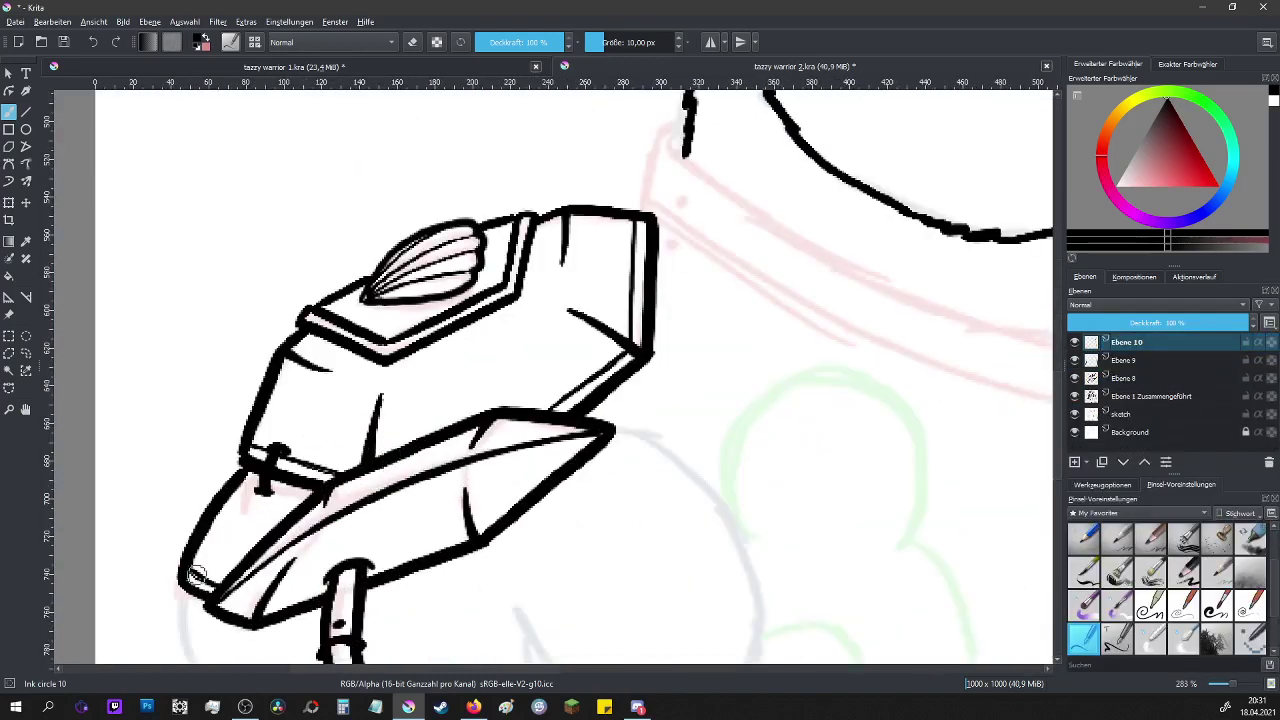
{"action": "left_click", "coordinate": [609, 444]}
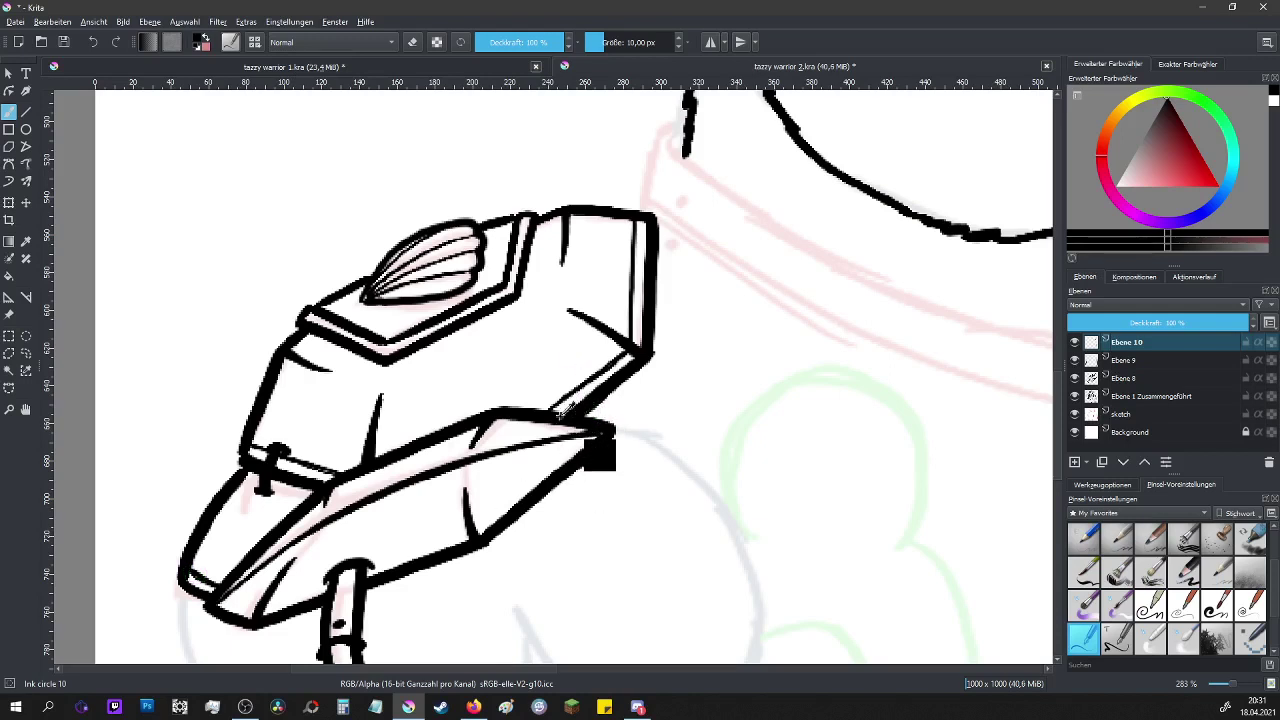
{"action": "left_click_drag", "start_coordinate": [590, 432], "coordinate": [476, 530]}
{"action": "left_click_drag", "start_coordinate": [524, 490], "coordinate": [578, 441]}
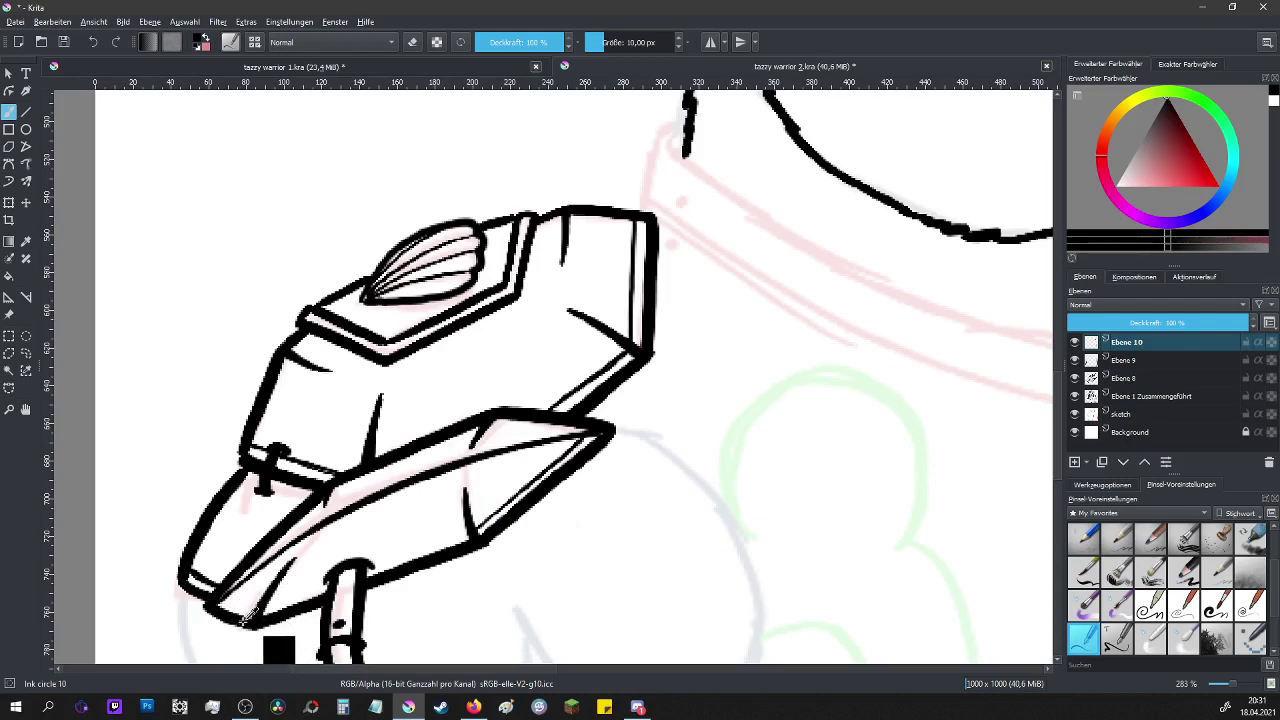
{"action": "left_click_drag", "start_coordinate": [212, 599], "coordinate": [258, 611]}
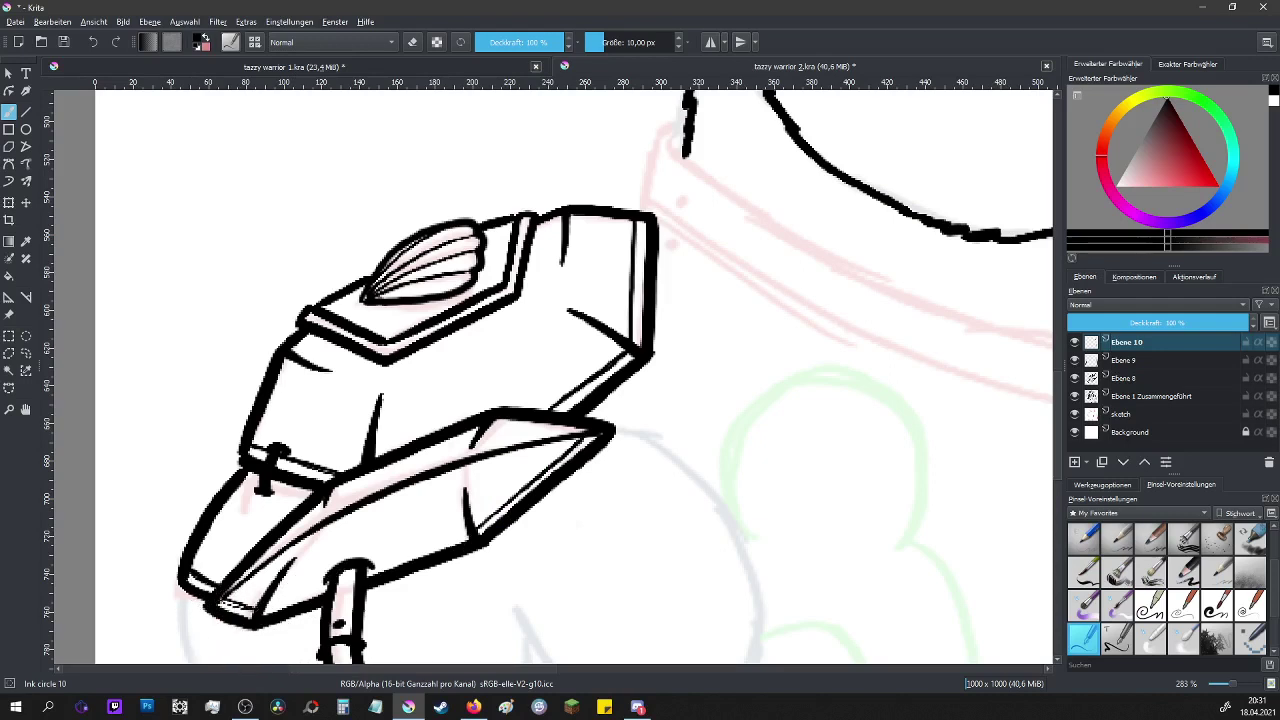
{"action": "left_click", "coordinate": [92, 41]}
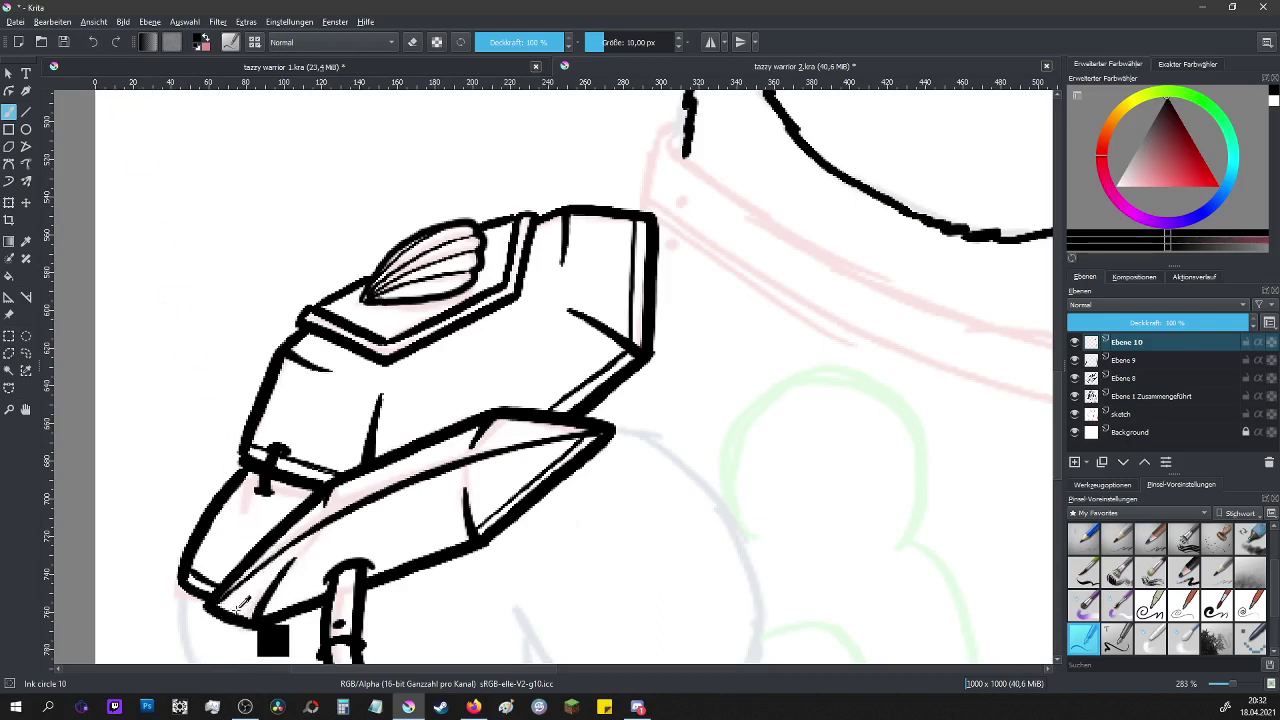
{"action": "left_click_drag", "start_coordinate": [212, 600], "coordinate": [258, 613]}
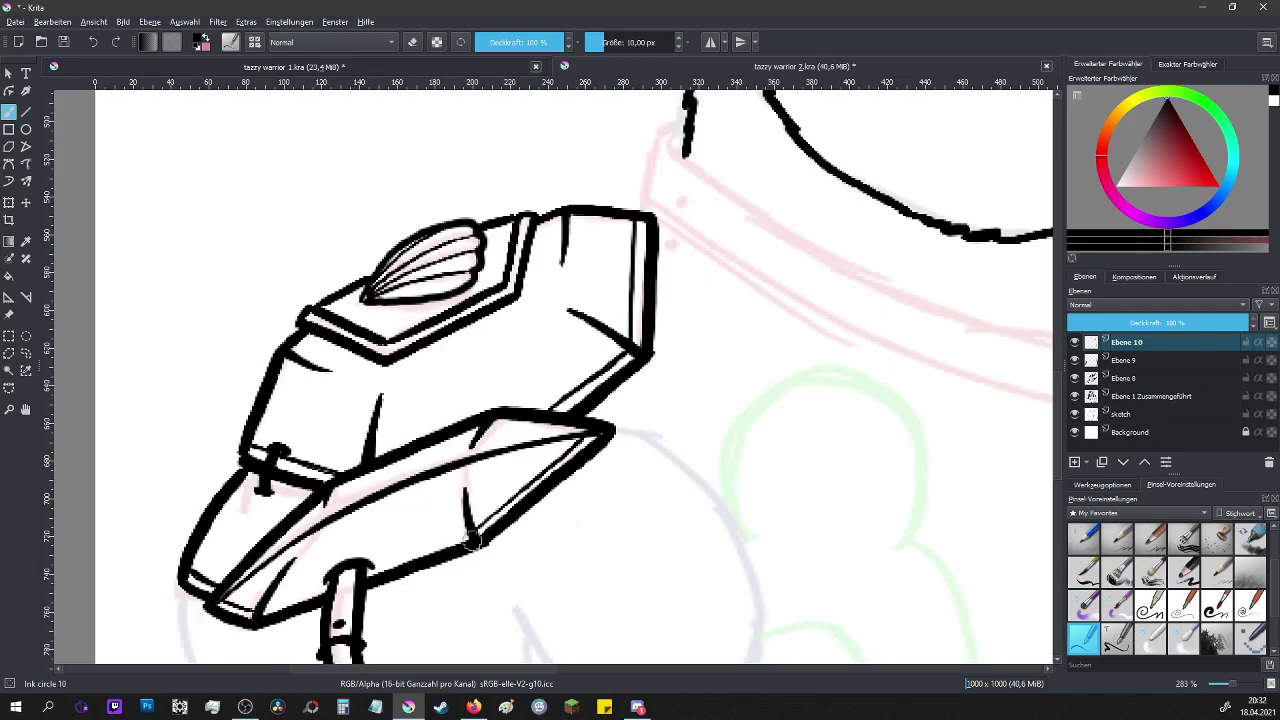
{"action": "left_click_drag", "start_coordinate": [370, 567], "coordinate": [470, 528]}
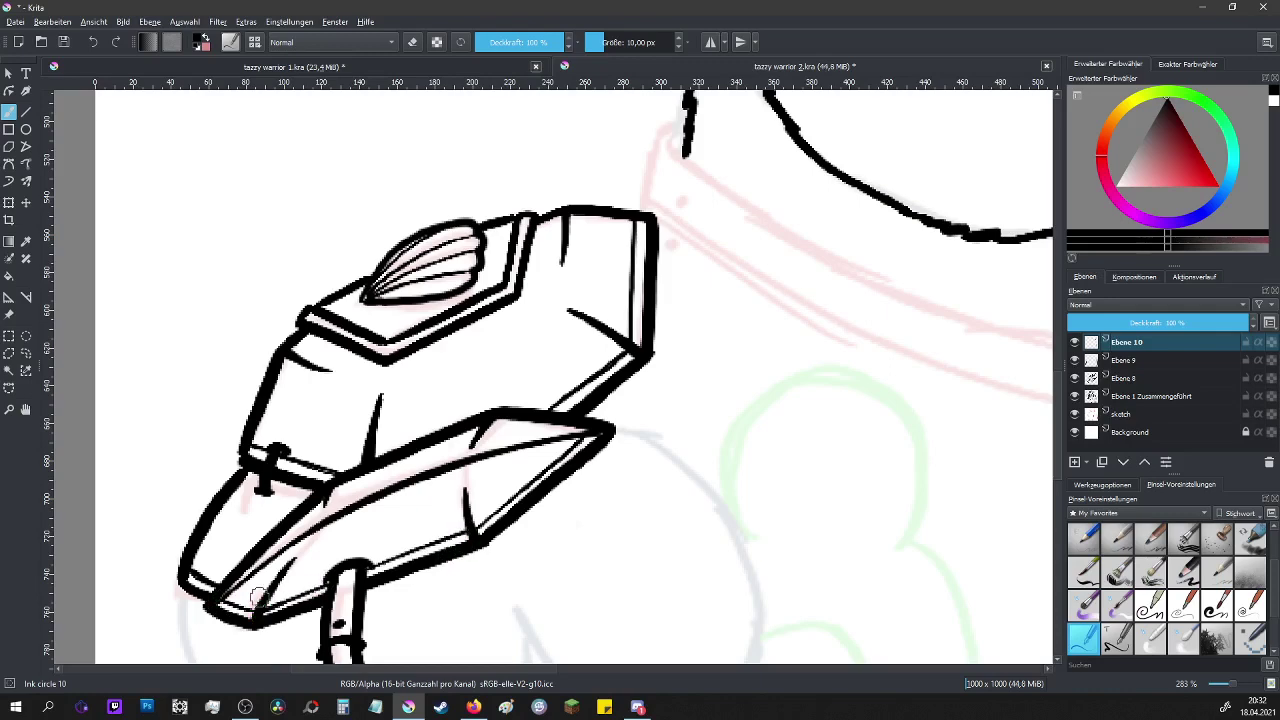
- Ink a thin inner line along the short upper-right edge of the left-hand arm's lower armour plate
{"action": "scroll", "coordinate": [258, 597], "scroll_direction": "down", "scroll_amount": 5}
{"action": "scroll", "coordinate": [341, 408], "scroll_direction": "up", "scroll_amount": 4}
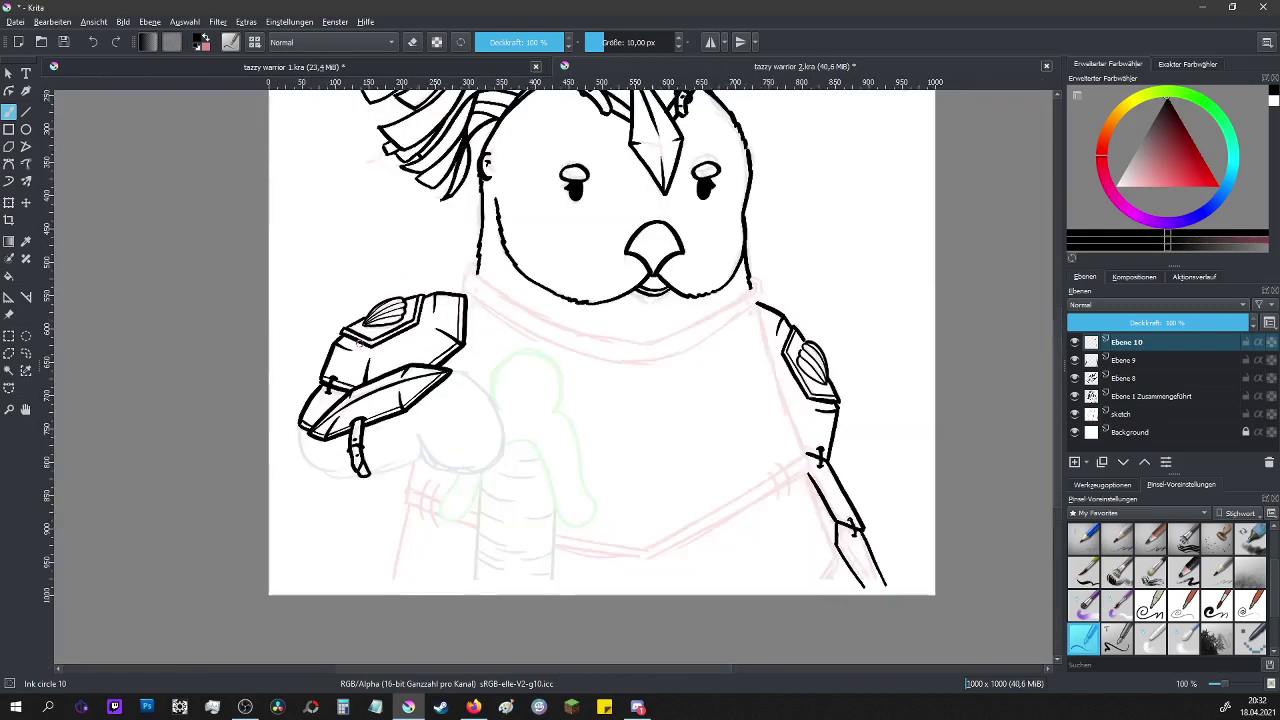
{"action": "scroll", "coordinate": [341, 408], "scroll_direction": "up", "scroll_amount": 2}
{"action": "left_click_drag", "start_coordinate": [540, 269], "coordinate": [652, 287]}
{"action": "left_click_drag", "start_coordinate": [573, 252], "coordinate": [555, 262]}
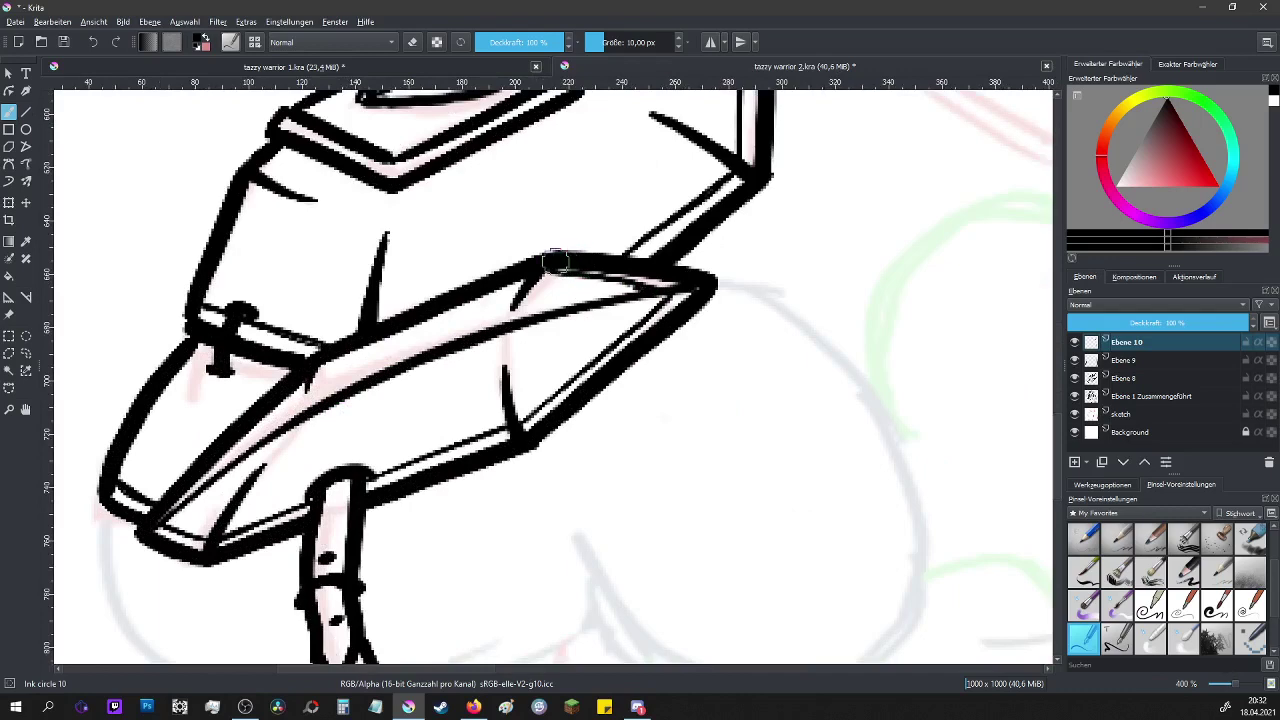
{"action": "scroll", "coordinate": [555, 262], "scroll_direction": "down", "scroll_amount": 6}
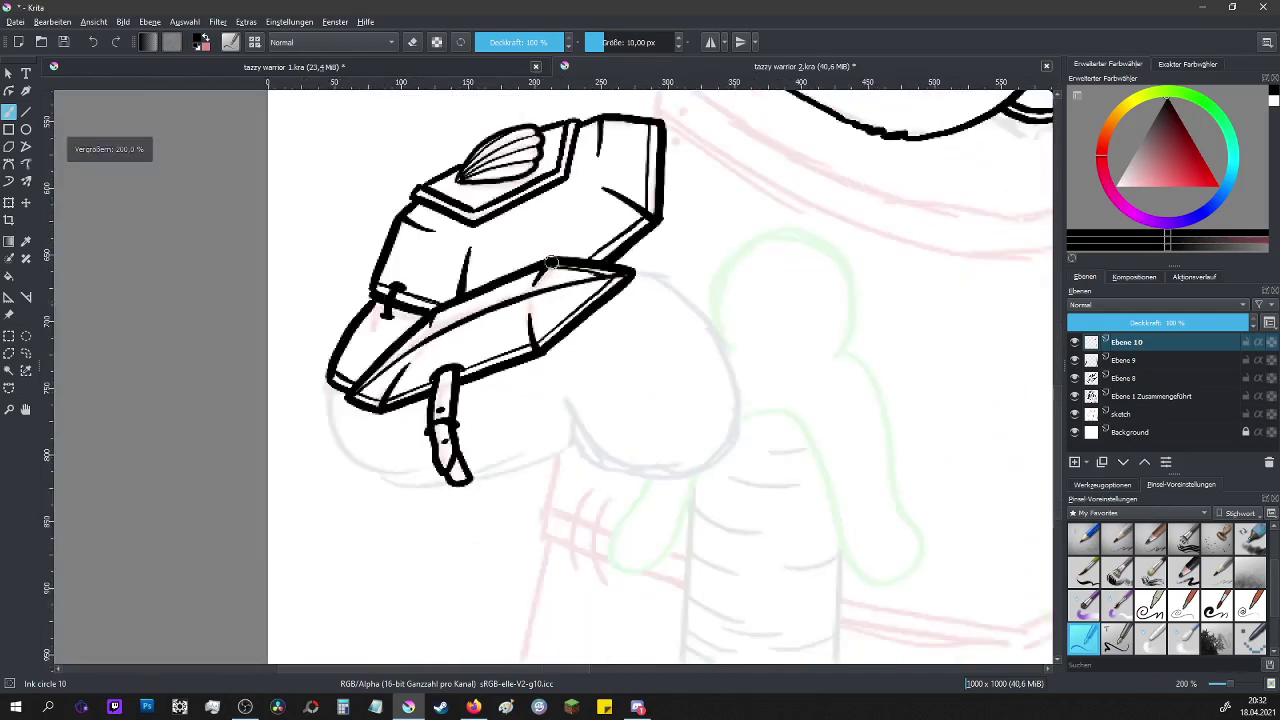
- Ink thin parallel lines just above the two fastened joints of the right-hand arm armour
{"action": "scroll", "coordinate": [759, 281], "scroll_direction": "up", "scroll_amount": 5}
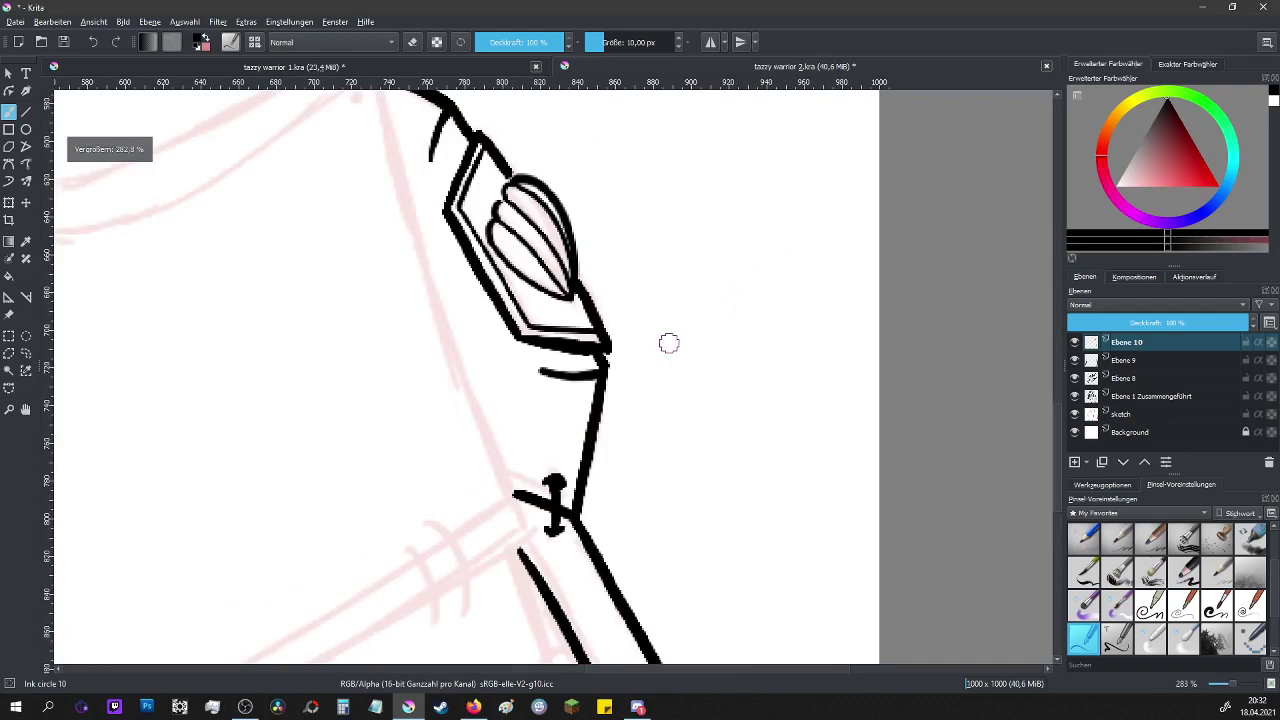
{"action": "mouse_move", "coordinate": [506, 477]}
{"action": "left_mouse_down"}
{"action": "mouse_move", "coordinate": [551, 491]}
{"action": "mouse_move", "coordinate": [507, 474]}
{"action": "left_mouse_up"}
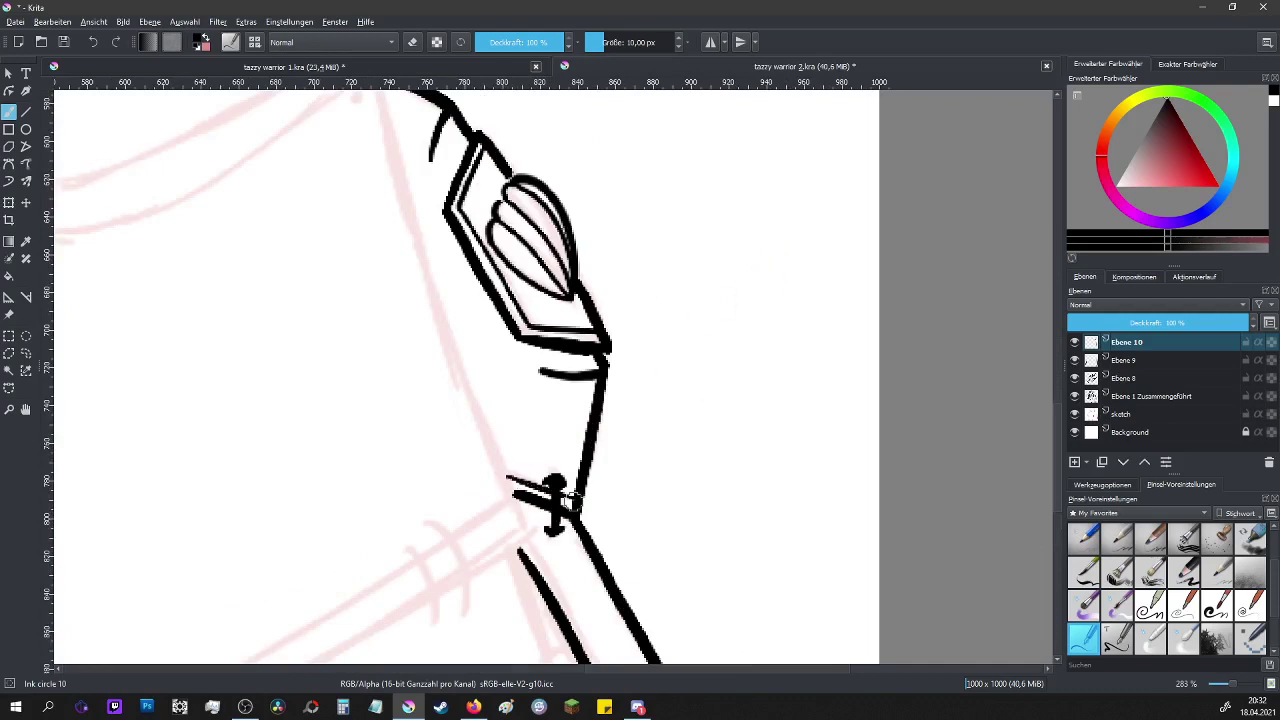
{"action": "key", "text": "ctrl"}
{"action": "scroll", "coordinate": [1061, 480], "scroll_direction": "down", "scroll_amount": 4}
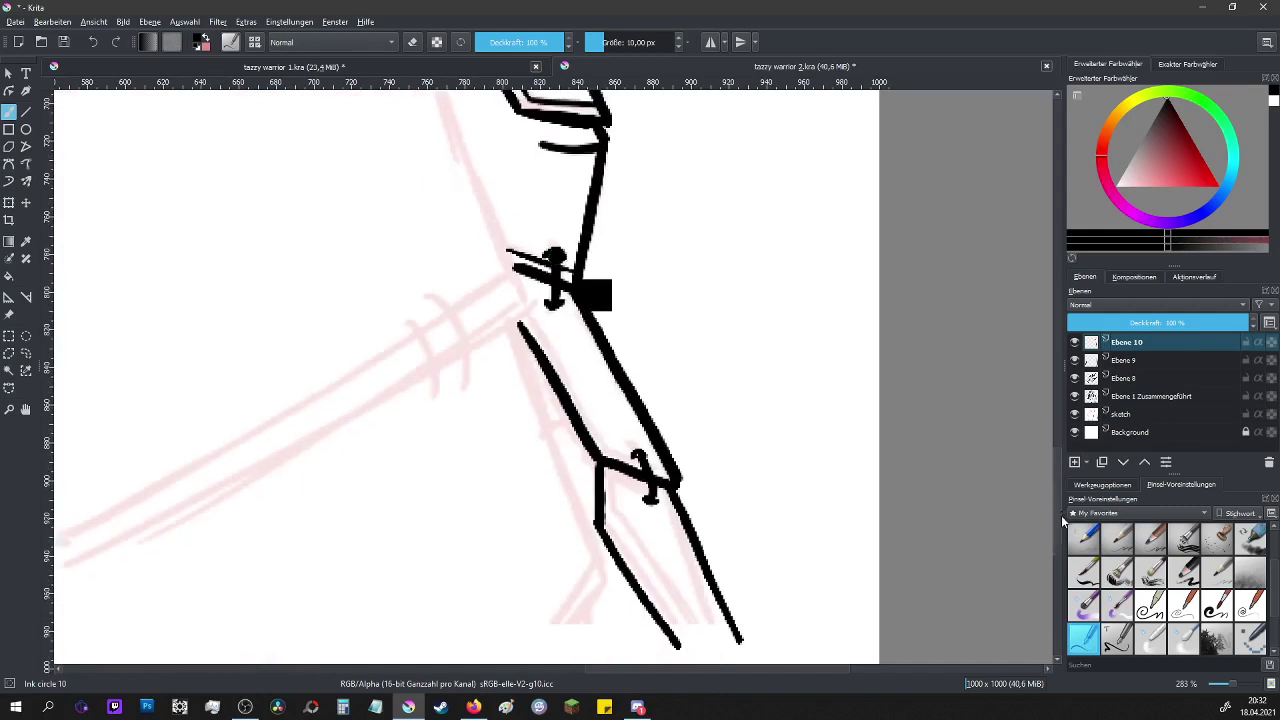
{"action": "scroll", "coordinate": [1060, 522], "scroll_direction": "down", "scroll_amount": 1}
{"action": "scroll", "coordinate": [1058, 520], "scroll_direction": "up", "scroll_amount": 1}
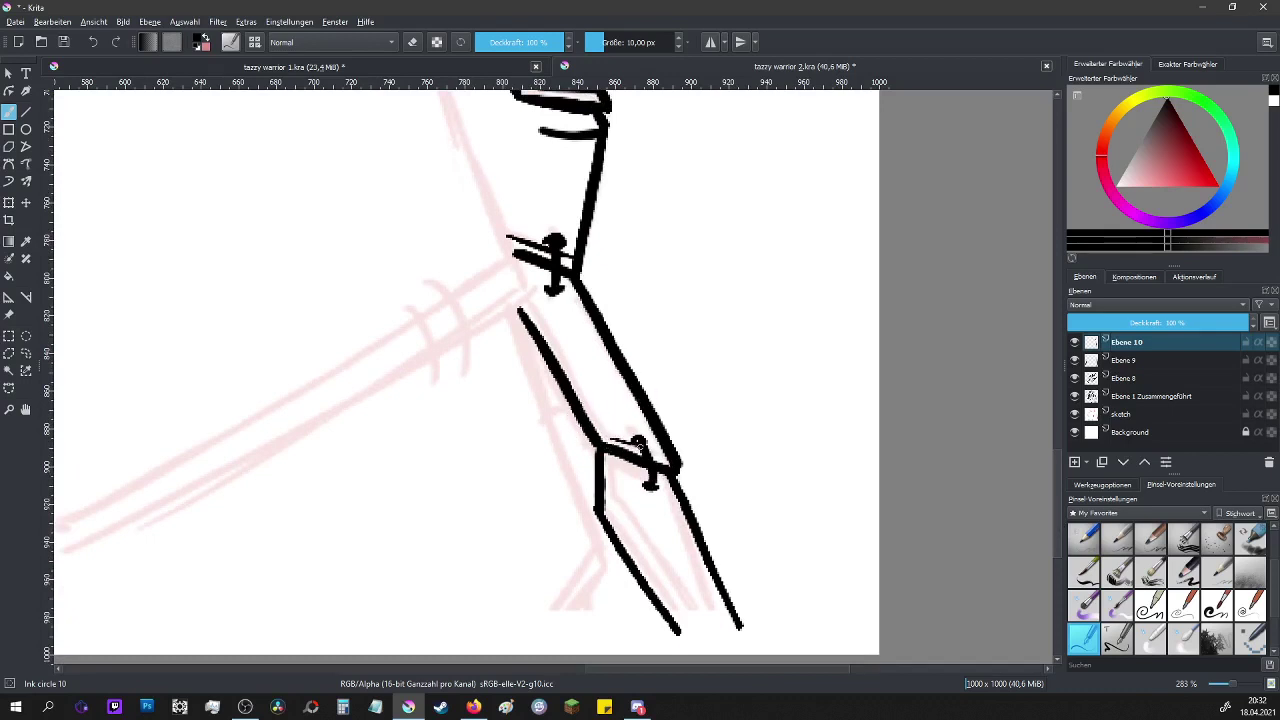
{"action": "left_click_drag", "start_coordinate": [608, 446], "coordinate": [640, 440]}
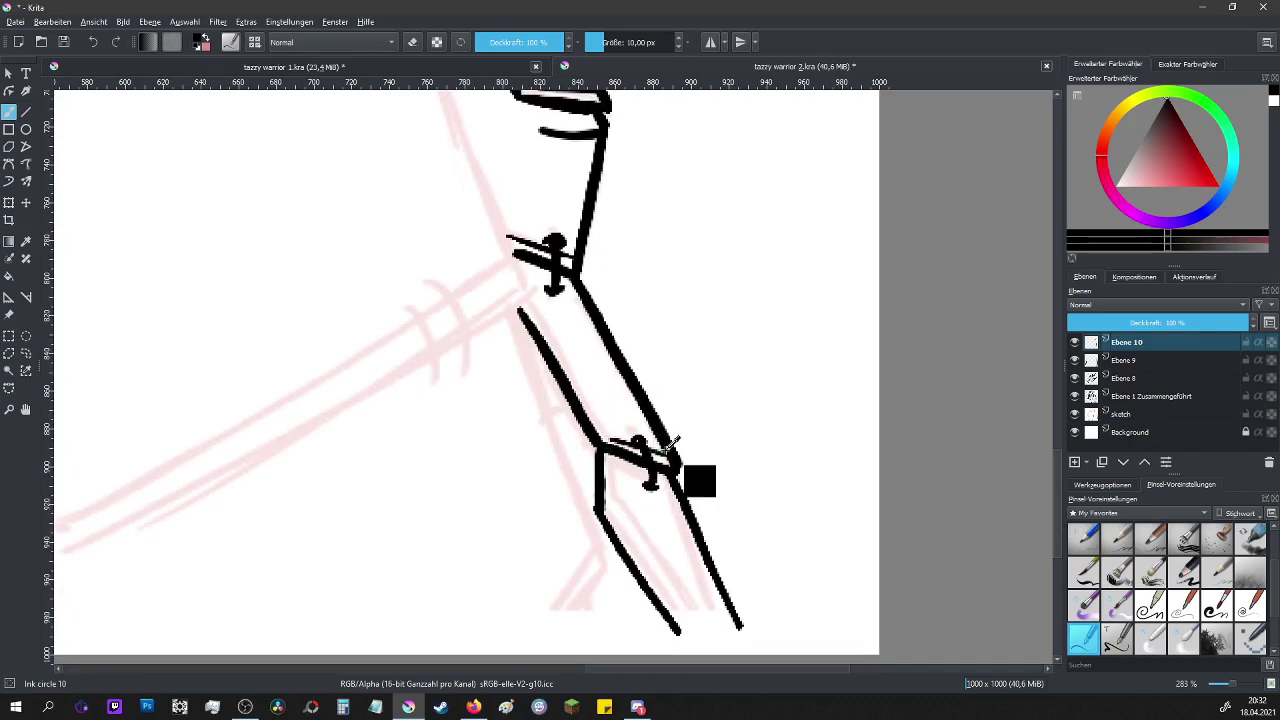
- Draw thin straight inner lines along the inner edges of the right-hand forearm plates with the Line tool
{"action": "left_click", "coordinate": [26, 111]}
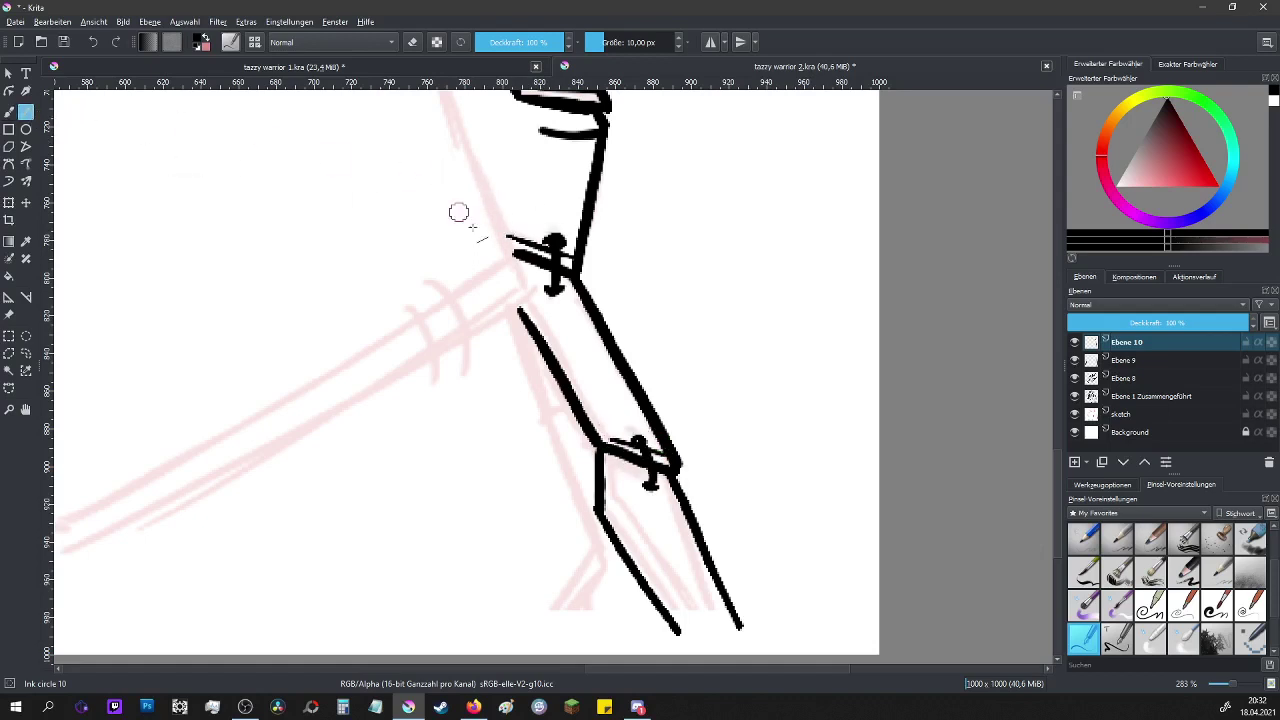
{"action": "mouse_move", "coordinate": [527, 298]}
{"action": "left_mouse_down"}
{"action": "mouse_move", "coordinate": [629, 458]}
{"action": "mouse_move", "coordinate": [590, 372]}
{"action": "mouse_move", "coordinate": [532, 305]}
{"action": "mouse_move", "coordinate": [614, 457]}
{"action": "mouse_move", "coordinate": [612, 524]}
{"action": "mouse_move", "coordinate": [690, 633]}
{"action": "left_mouse_up"}
{"action": "left_click_drag", "start_coordinate": [615, 520], "coordinate": [688, 628]}
{"action": "scroll", "coordinate": [700, 622], "scroll_direction": "down", "scroll_amount": 5}
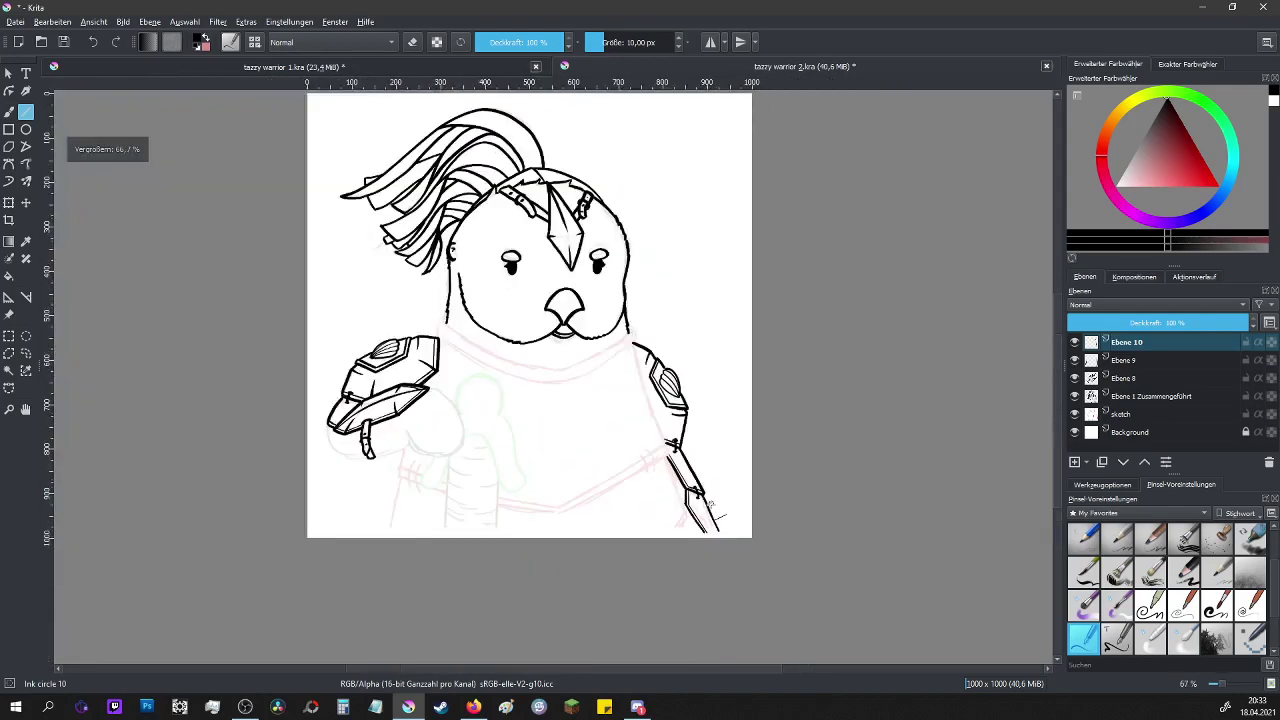
- Merge the line-art layers from Ebene 10 down to Ebene 1 Zusammengeführt into one layer
{"action": "scroll", "coordinate": [745, 600], "scroll_direction": "up", "scroll_amount": 4}
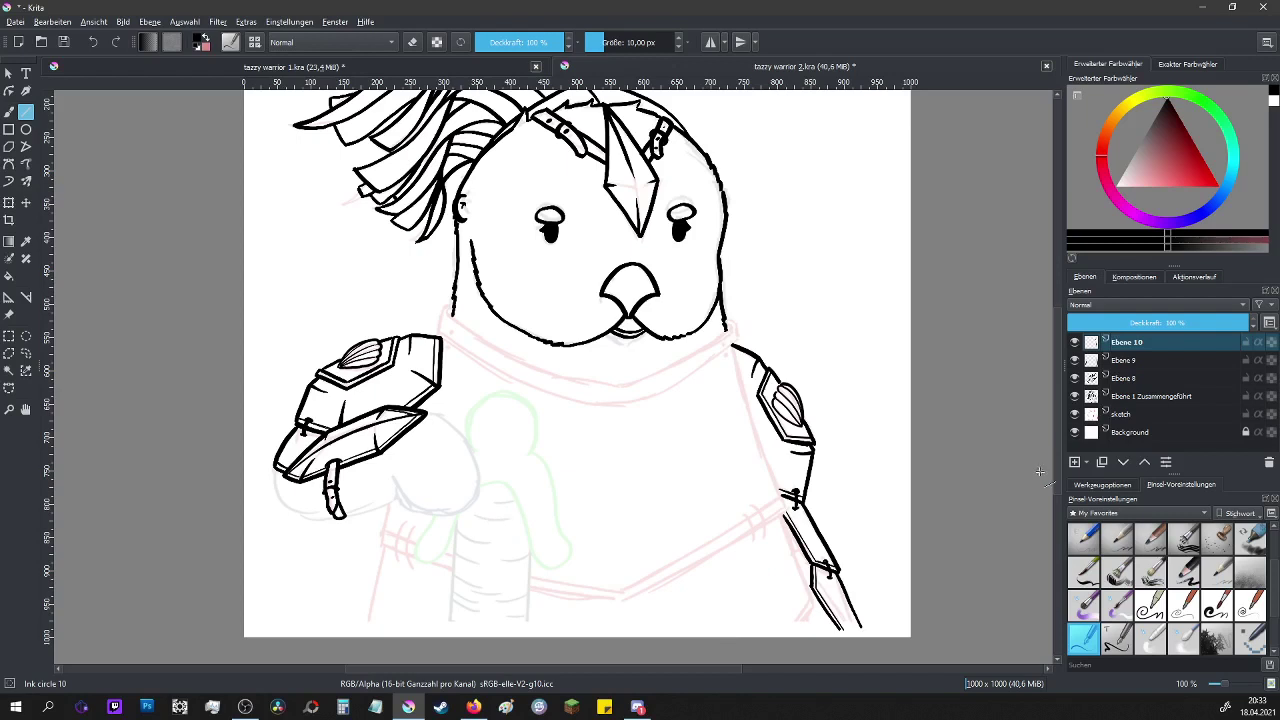
{"action": "left_click", "coordinate": [1138, 400], "text": "shift"}
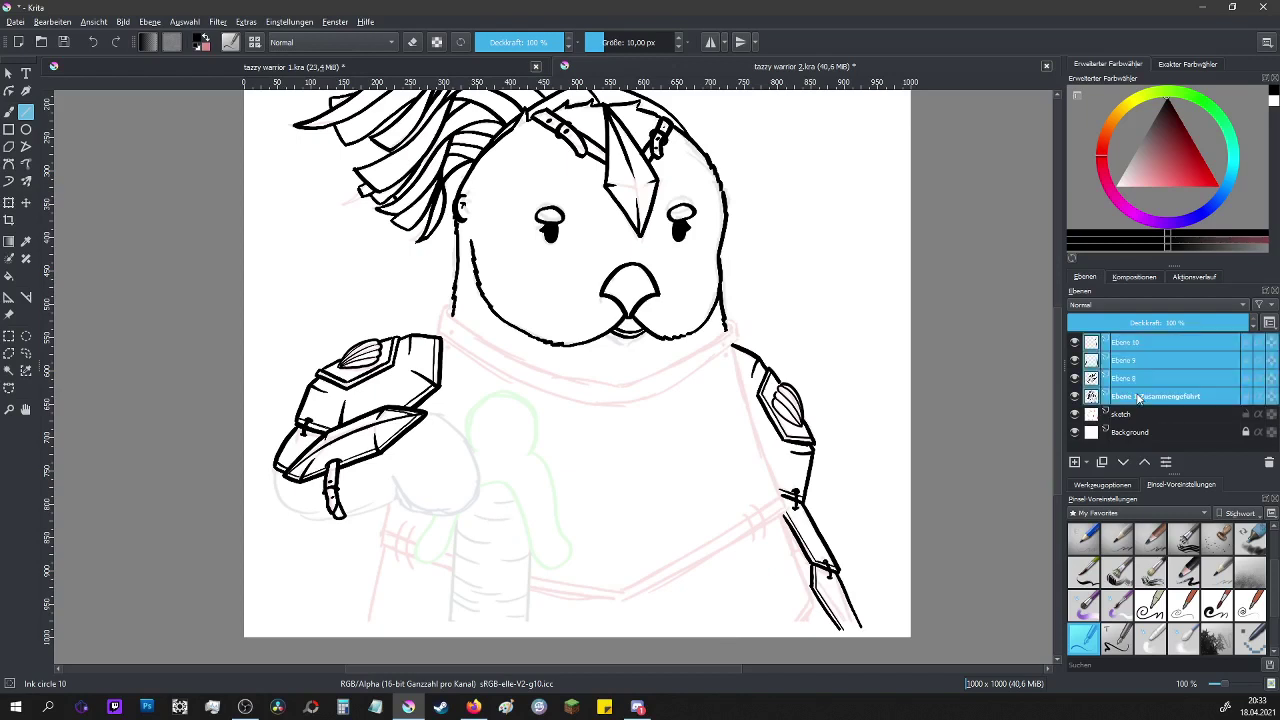
{"action": "right_click", "coordinate": [1138, 400]}
{"action": "left_click", "coordinate": [1088, 513]}
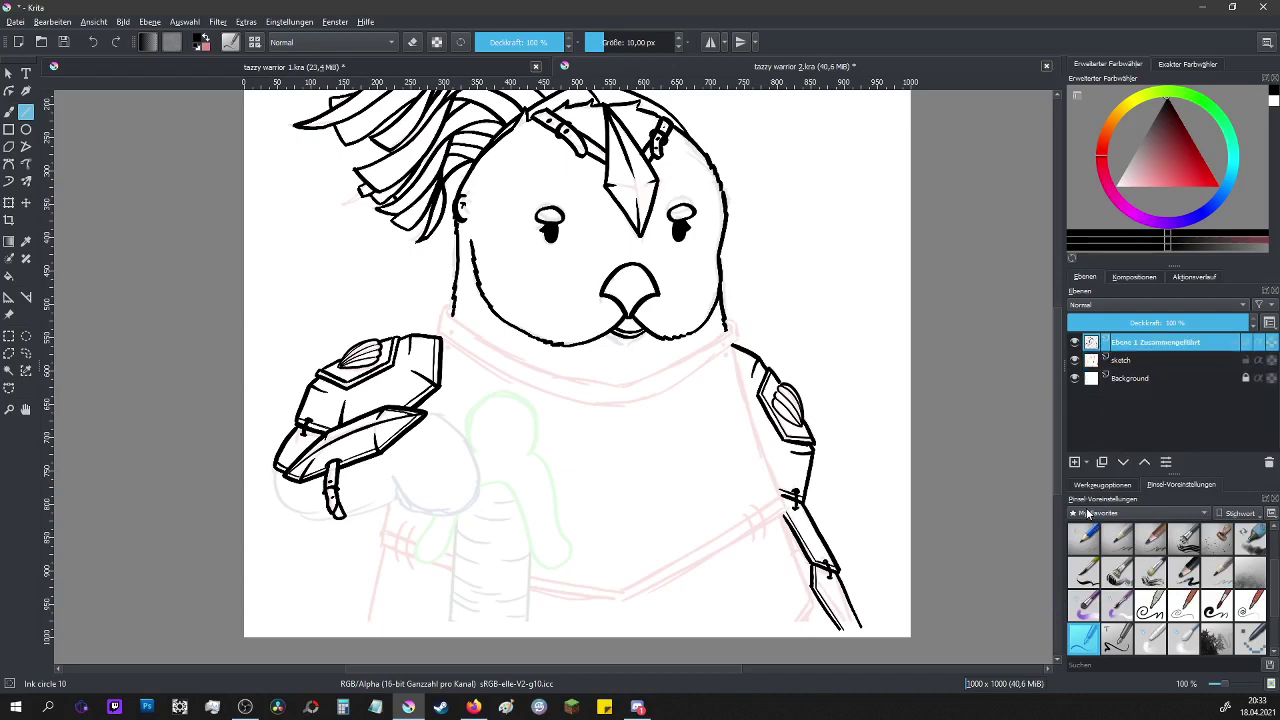
- On a new layer, ink the left-hand paw outline and the forearm's underside freehand with Ink tilt 20
{"action": "left_click", "coordinate": [1120, 640]}
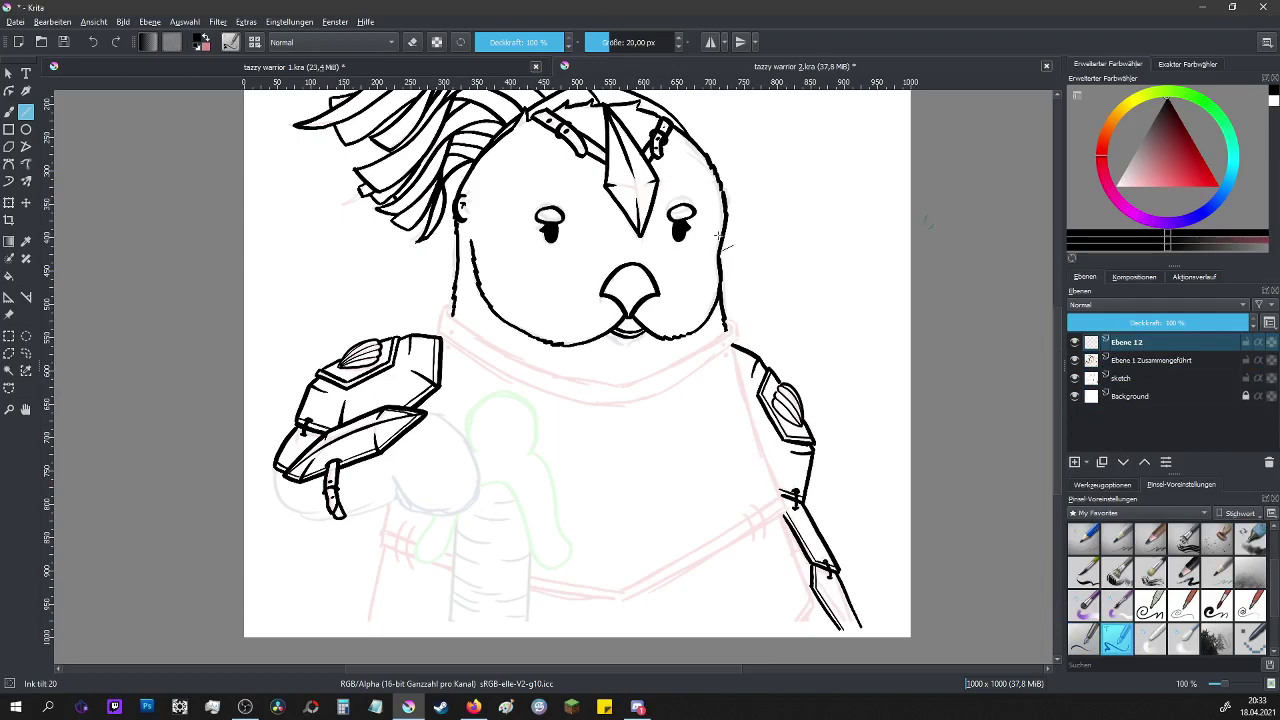
{"action": "scroll", "coordinate": [340, 478], "scroll_direction": "up", "scroll_amount": 3}
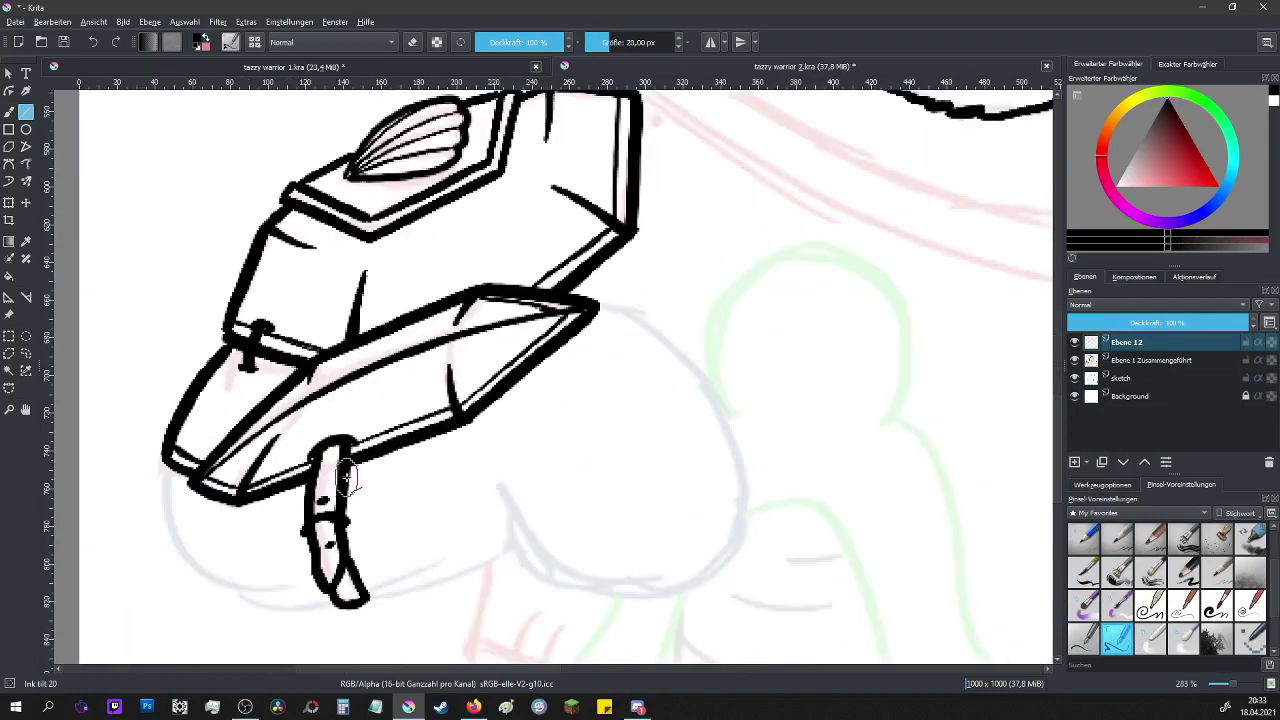
{"action": "left_click", "coordinate": [9, 111]}
{"action": "key", "text": "ctrl"}
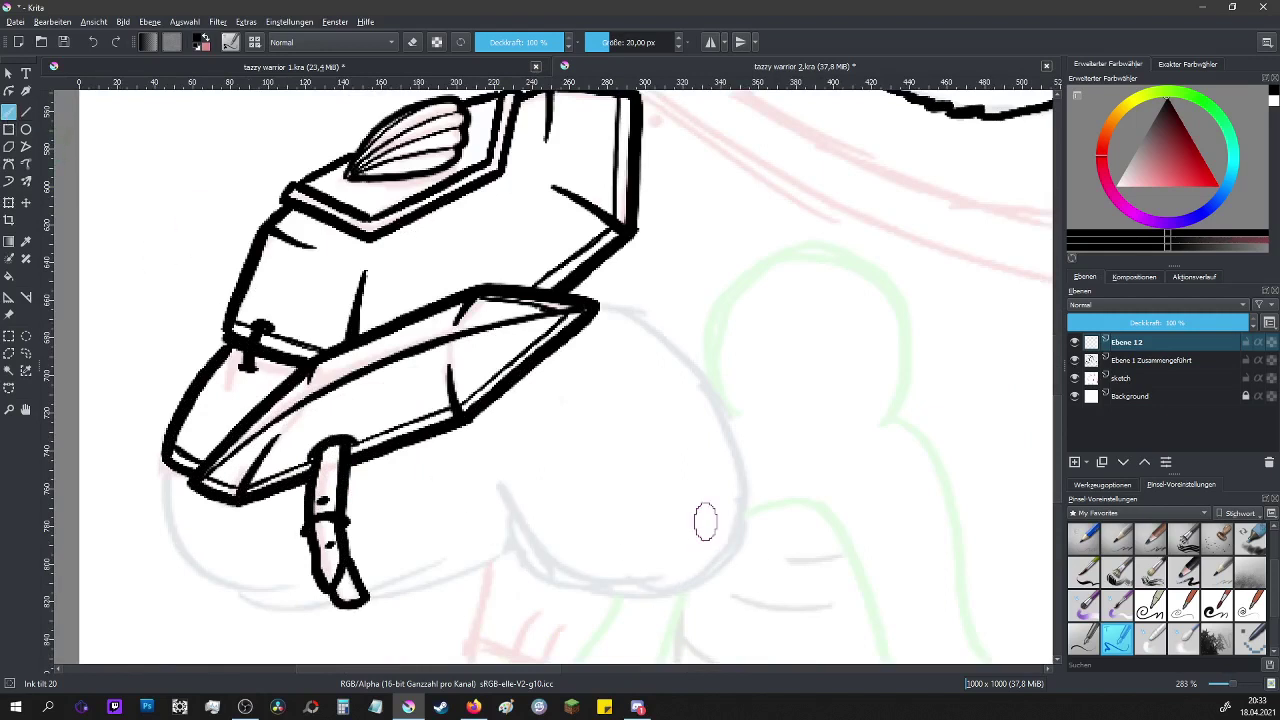
{"action": "mouse_move", "coordinate": [505, 490]}
{"action": "left_mouse_down"}
{"action": "mouse_move", "coordinate": [551, 546]}
{"action": "mouse_move", "coordinate": [605, 573]}
{"action": "mouse_move", "coordinate": [647, 581]}
{"action": "mouse_move", "coordinate": [710, 549]}
{"action": "mouse_move", "coordinate": [732, 487]}
{"action": "mouse_move", "coordinate": [723, 412]}
{"action": "mouse_move", "coordinate": [678, 331]}
{"action": "mouse_move", "coordinate": [603, 300]}
{"action": "left_mouse_up"}
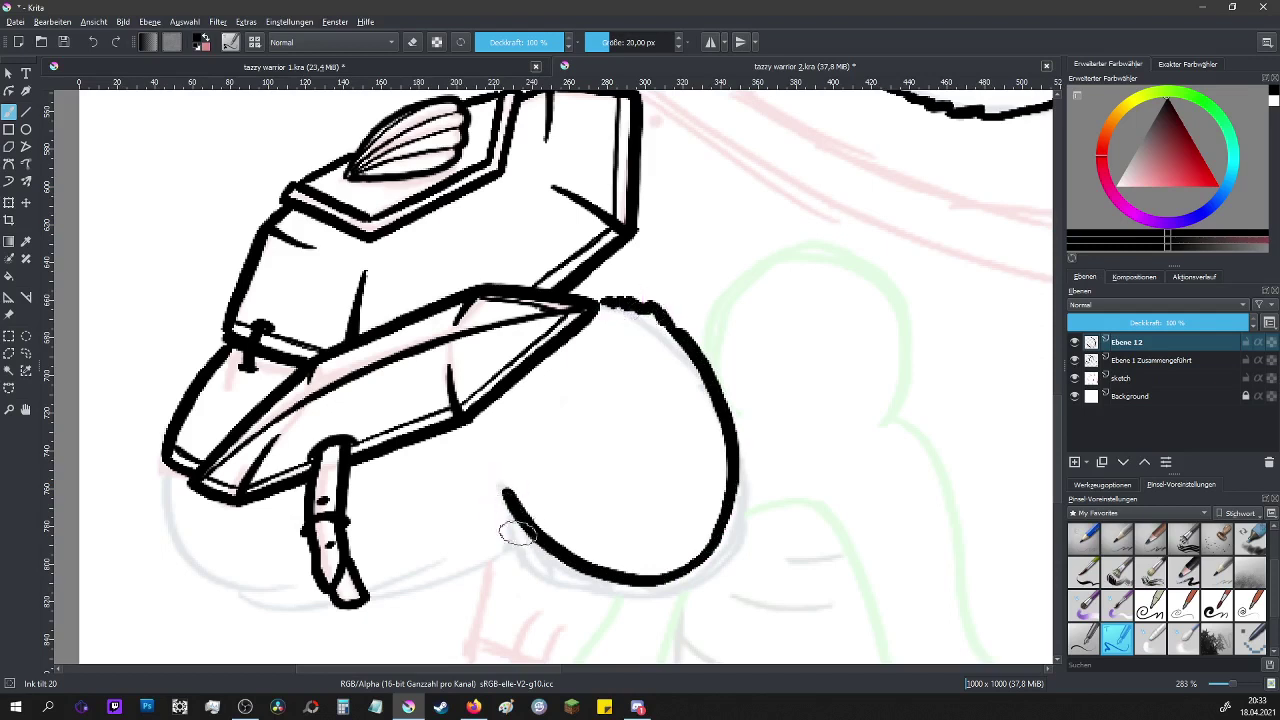
{"action": "mouse_move", "coordinate": [516, 532]}
{"action": "left_mouse_down"}
{"action": "mouse_move", "coordinate": [366, 604]}
{"action": "mouse_move", "coordinate": [259, 602]}
{"action": "mouse_move", "coordinate": [219, 583]}
{"action": "mouse_move", "coordinate": [187, 540]}
{"action": "mouse_move", "coordinate": [168, 470]}
{"action": "mouse_move", "coordinate": [168, 511]}
{"action": "mouse_move", "coordinate": [207, 571]}
{"action": "mouse_move", "coordinate": [320, 600]}
{"action": "left_mouse_up"}
{"action": "key", "text": "ctrl+z"}
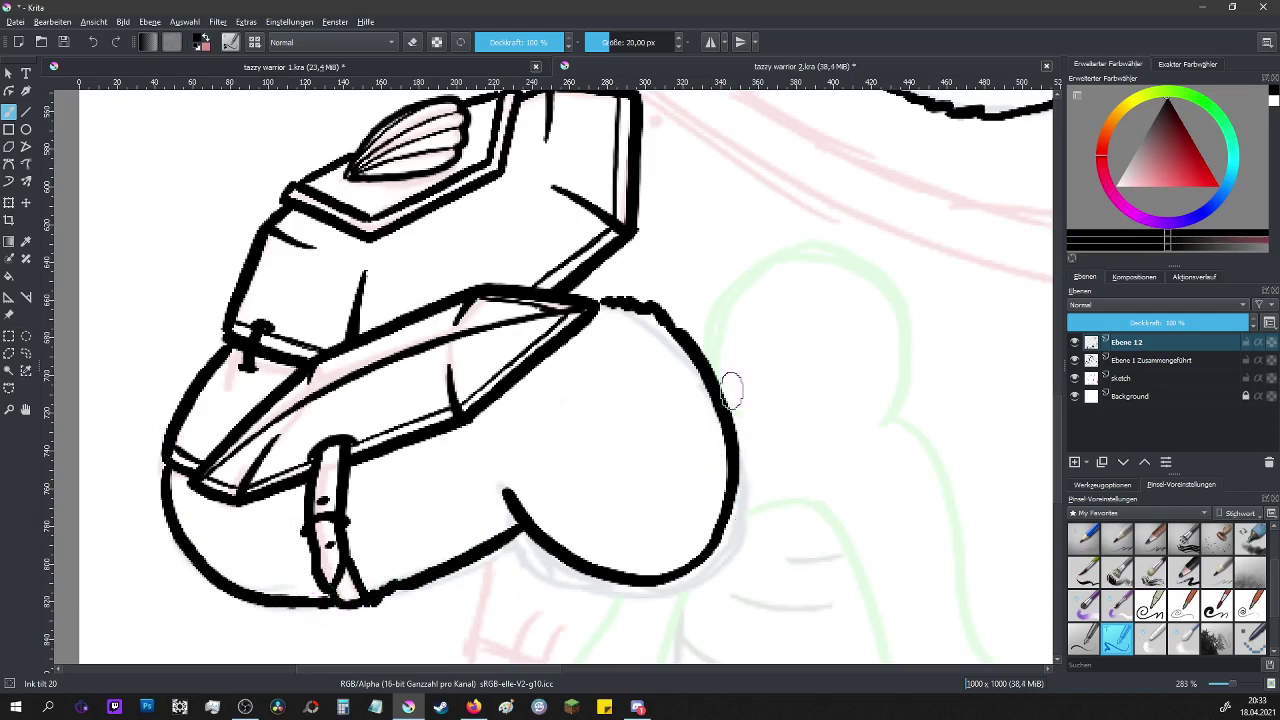
- Erase the right side and lower right curve of the left-hand paw outline with Eraser Small
{"action": "key", "text": "e"}
{"action": "mouse_move", "coordinate": [670, 318]}
{"action": "left_mouse_down"}
{"action": "mouse_move", "coordinate": [688, 330]}
{"action": "mouse_move", "coordinate": [723, 429]}
{"action": "mouse_move", "coordinate": [726, 520]}
{"action": "mouse_move", "coordinate": [743, 535]}
{"action": "left_mouse_up"}
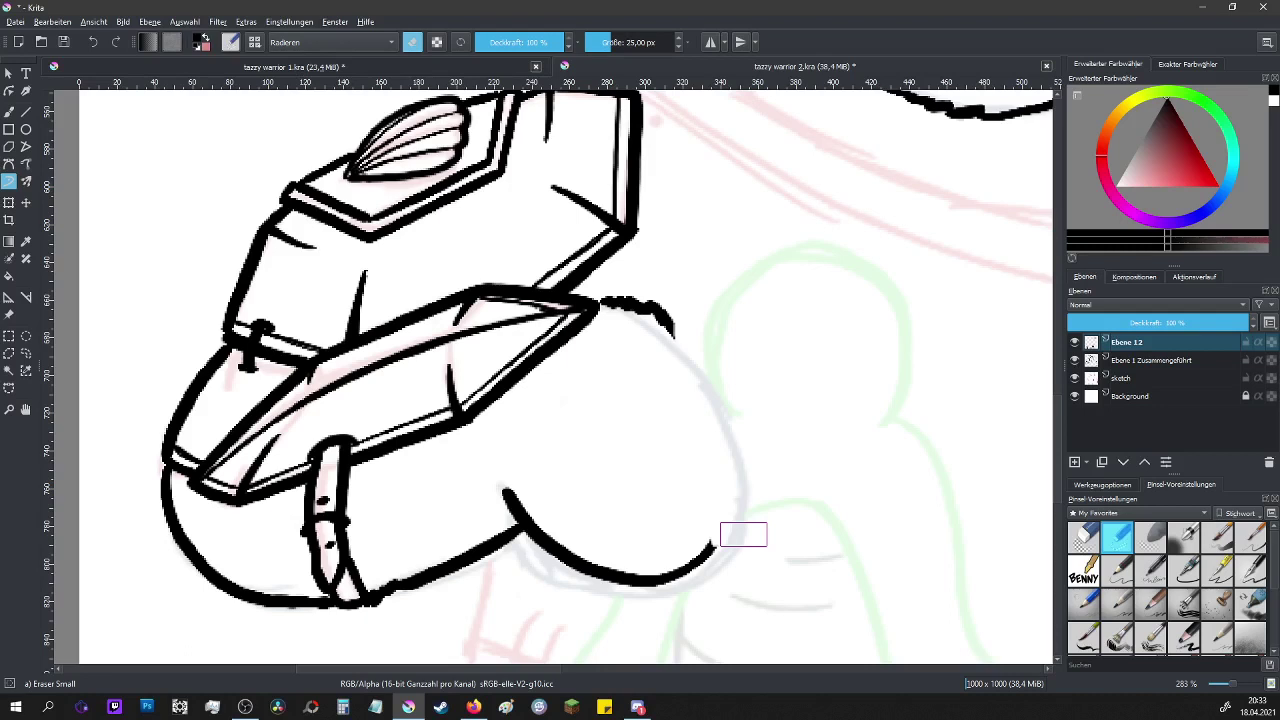
{"action": "key", "text": "e"}
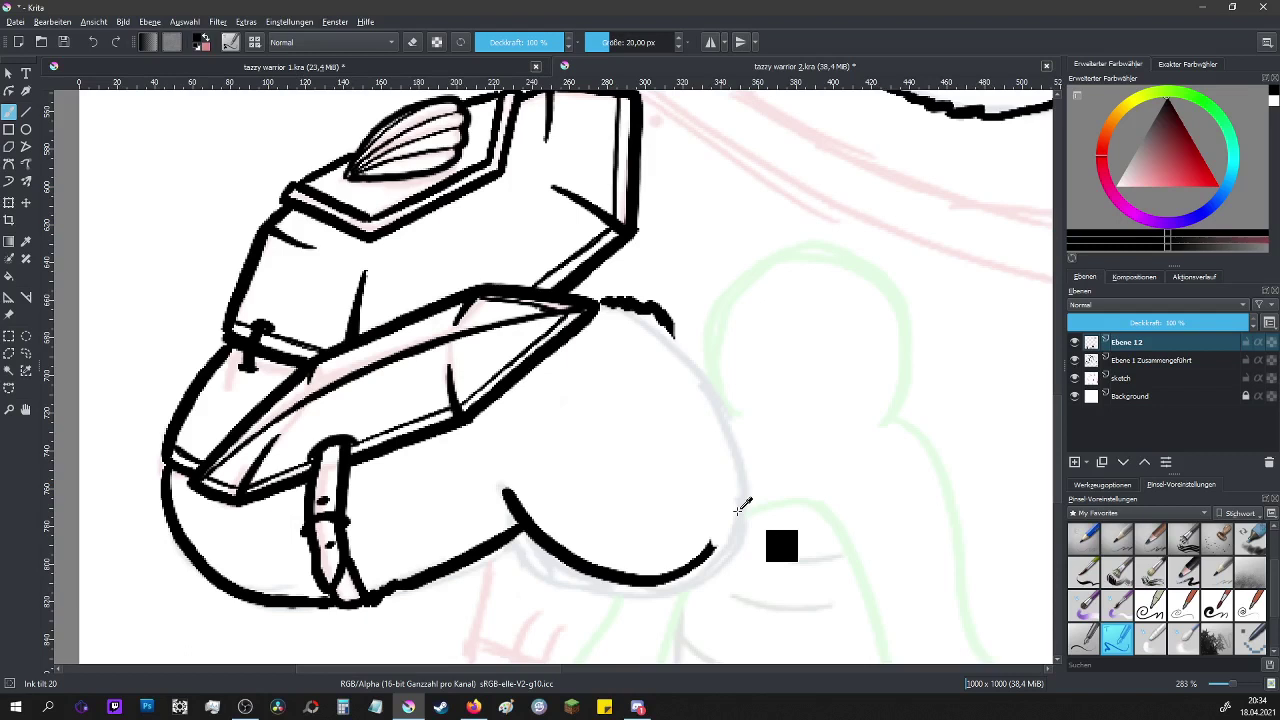
{"action": "mouse_move", "coordinate": [706, 548]}
{"action": "left_mouse_down"}
{"action": "mouse_move", "coordinate": [732, 496]}
{"action": "mouse_move", "coordinate": [695, 572]}
{"action": "mouse_move", "coordinate": [664, 587]}
{"action": "mouse_move", "coordinate": [653, 557]}
{"action": "mouse_move", "coordinate": [612, 582]}
{"action": "left_mouse_up"}
{"action": "key", "text": "e"}
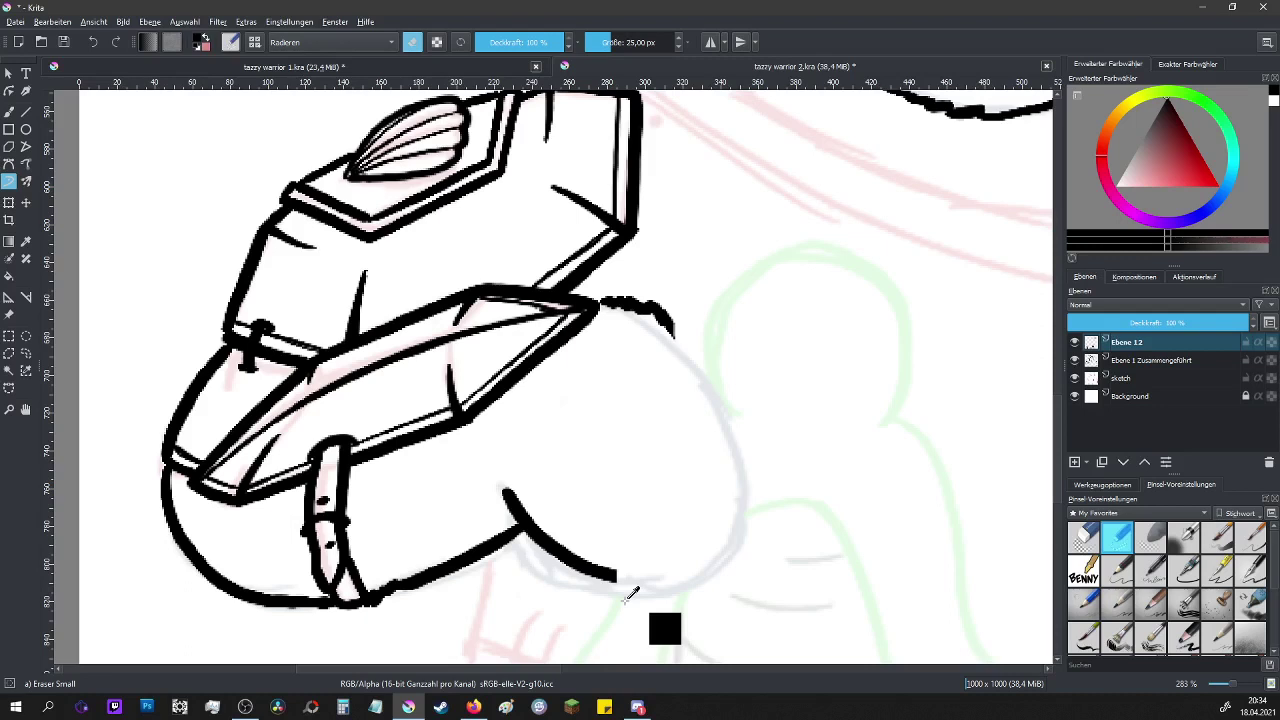
- Redraw the right side of the left-hand paw with Ink tilt 20 as a wider curve bulging past the sketch
{"action": "key", "text": "/"}
{"action": "mouse_move", "coordinate": [612, 576]}
{"action": "left_mouse_down"}
{"action": "mouse_move", "coordinate": [703, 564]}
{"action": "mouse_move", "coordinate": [758, 500]}
{"action": "mouse_move", "coordinate": [764, 434]}
{"action": "mouse_move", "coordinate": [744, 378]}
{"action": "mouse_move", "coordinate": [705, 326]}
{"action": "mouse_move", "coordinate": [696, 335]}
{"action": "mouse_move", "coordinate": [634, 297]}
{"action": "mouse_move", "coordinate": [672, 324]}
{"action": "left_mouse_up"}
{"action": "key", "text": "/"}
{"action": "key", "text": "/"}
- Ink a row of short fur strokes inside the paw's lower right edge and thin their tips with Eraser Small
{"action": "mouse_move", "coordinate": [733, 487]}
{"action": "left_mouse_down"}
{"action": "mouse_move", "coordinate": [745, 528]}
{"action": "mouse_move", "coordinate": [720, 502]}
{"action": "left_mouse_up"}
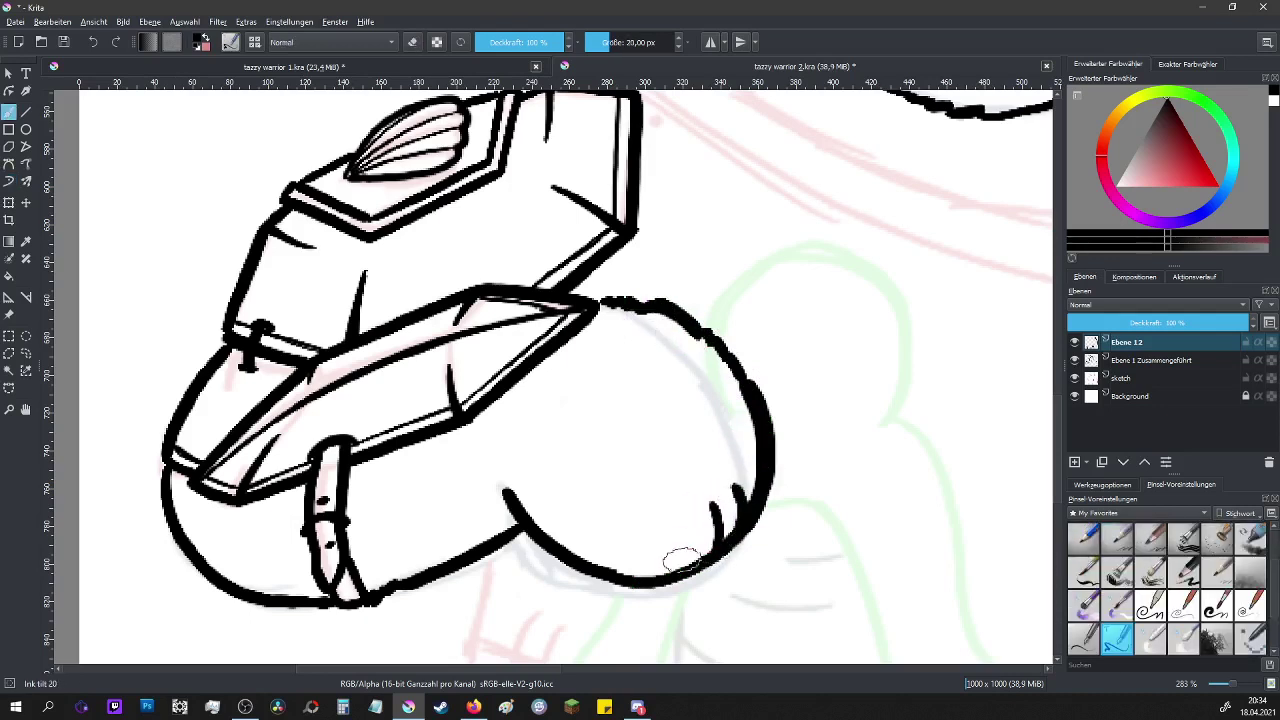
{"action": "left_click_drag", "start_coordinate": [689, 558], "coordinate": [691, 524]}
{"action": "mouse_move", "coordinate": [657, 572]}
{"action": "left_mouse_down"}
{"action": "mouse_move", "coordinate": [660, 545]}
{"action": "mouse_move", "coordinate": [629, 546]}
{"action": "left_mouse_up"}
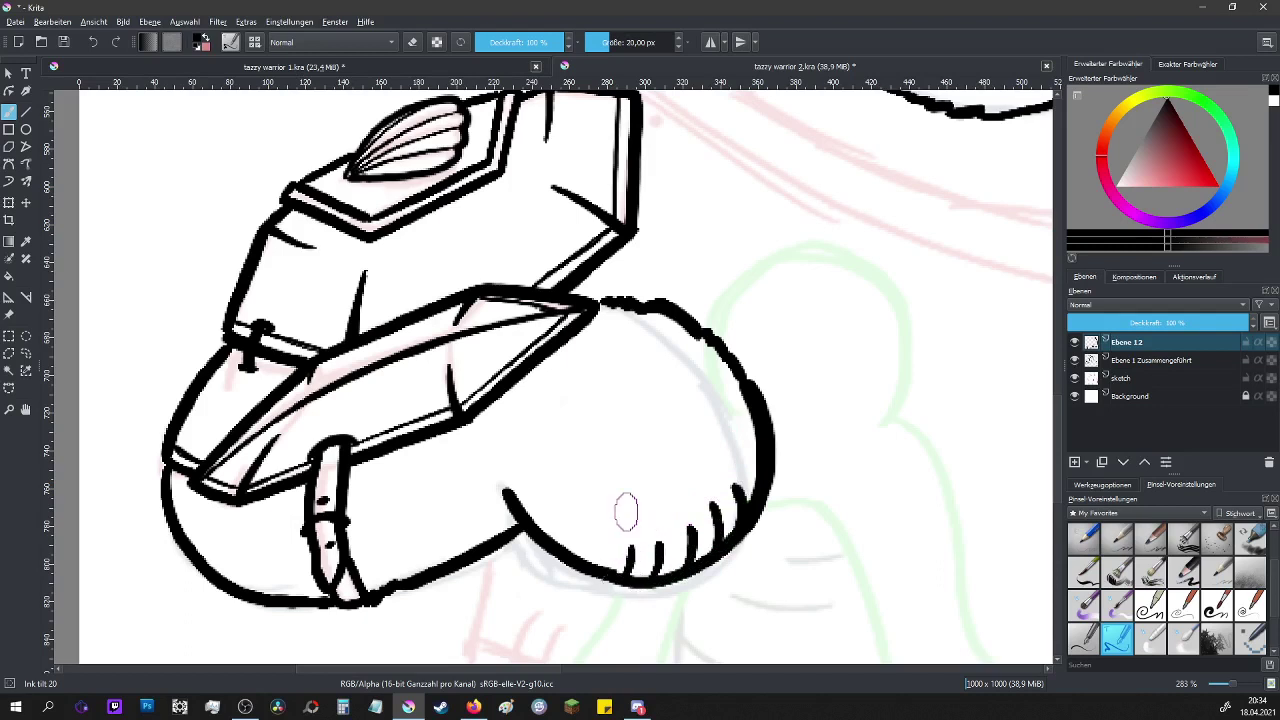
{"action": "left_click", "coordinate": [731, 452]}
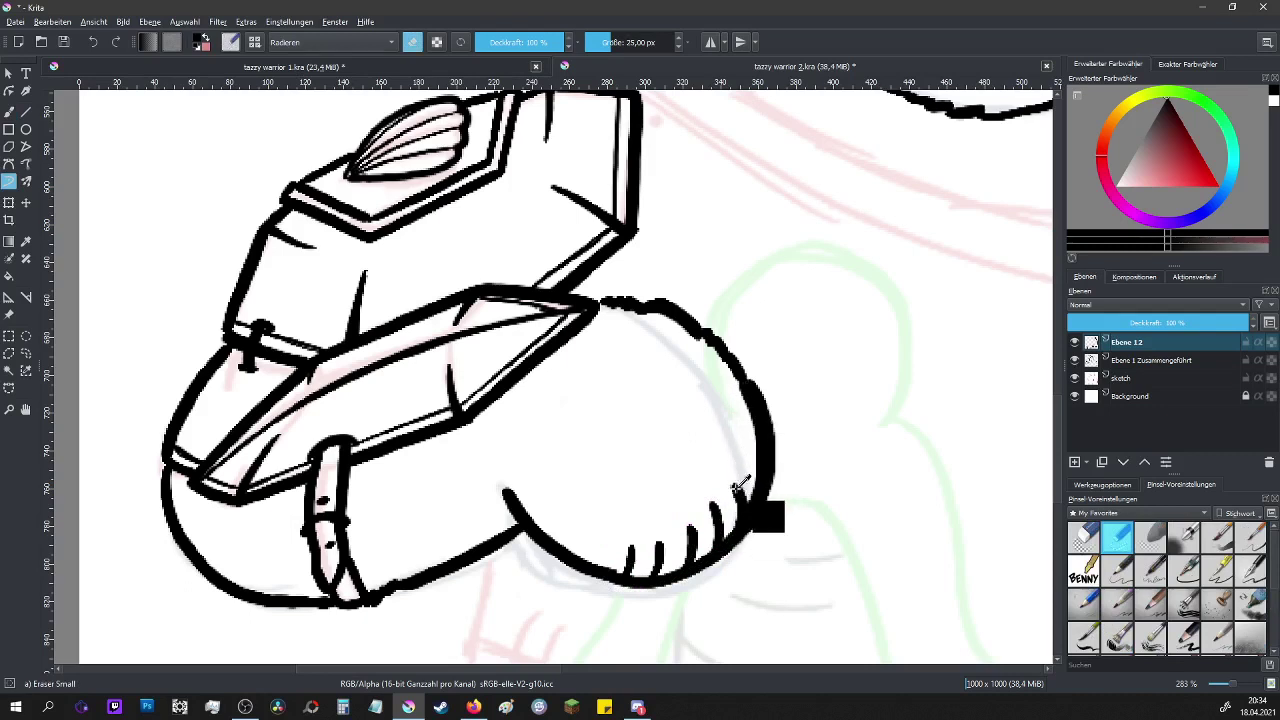
{"action": "left_click_drag", "start_coordinate": [728, 474], "coordinate": [731, 487]}
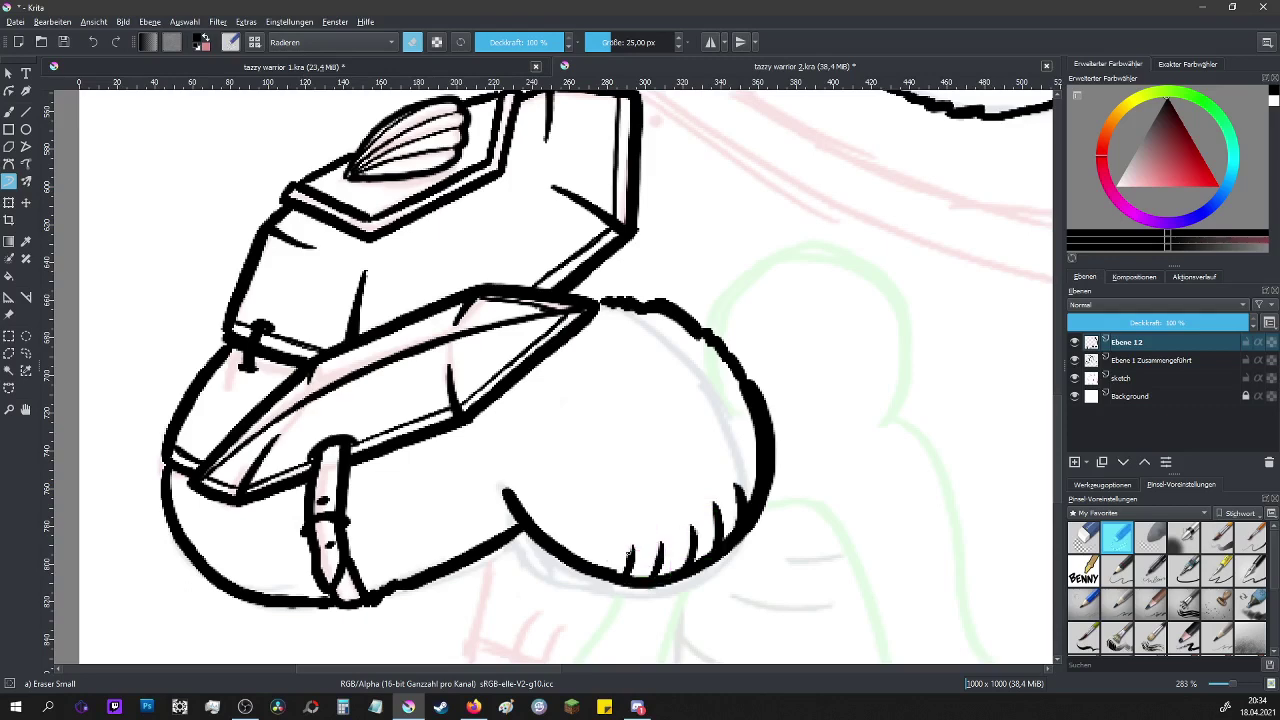
- Add a new layer above the paw line art for inking the sketched area beside the paw
{"action": "scroll", "coordinate": [610, 545], "scroll_direction": "down", "scroll_amount": 5}
{"action": "scroll", "coordinate": [670, 588], "scroll_direction": "up", "scroll_amount": 3}
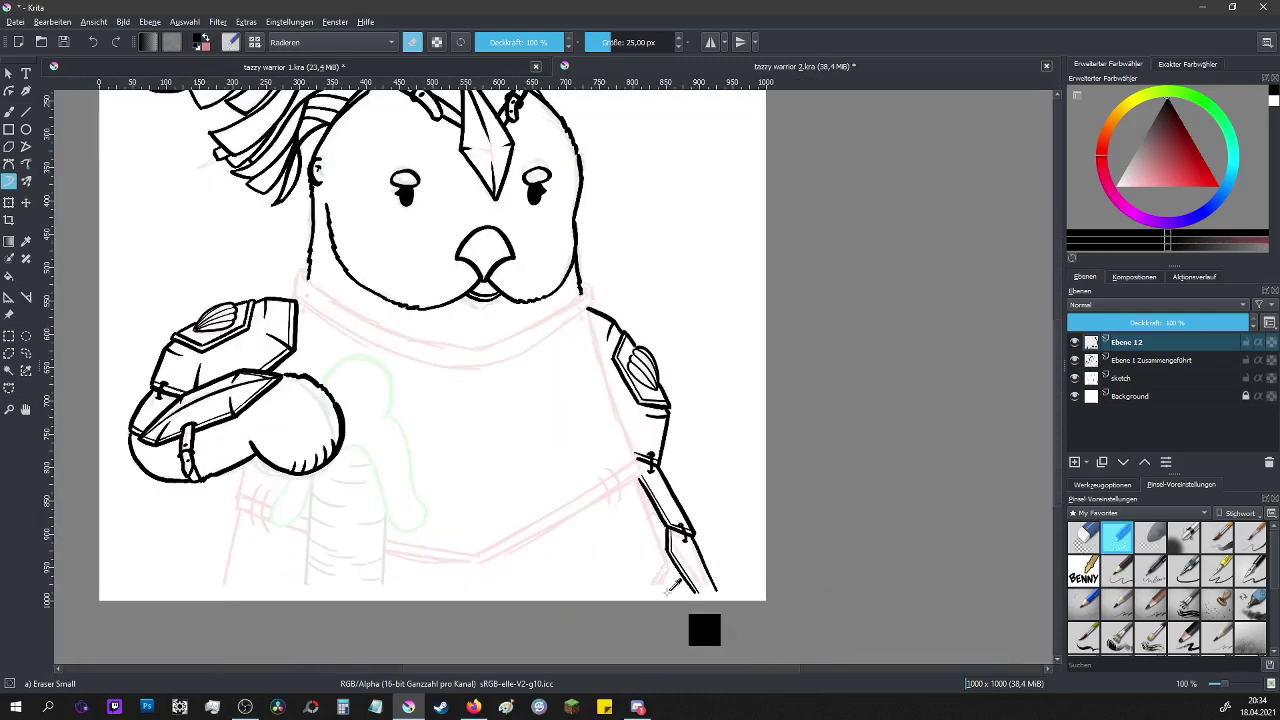
{"action": "left_click", "coordinate": [1075, 462]}
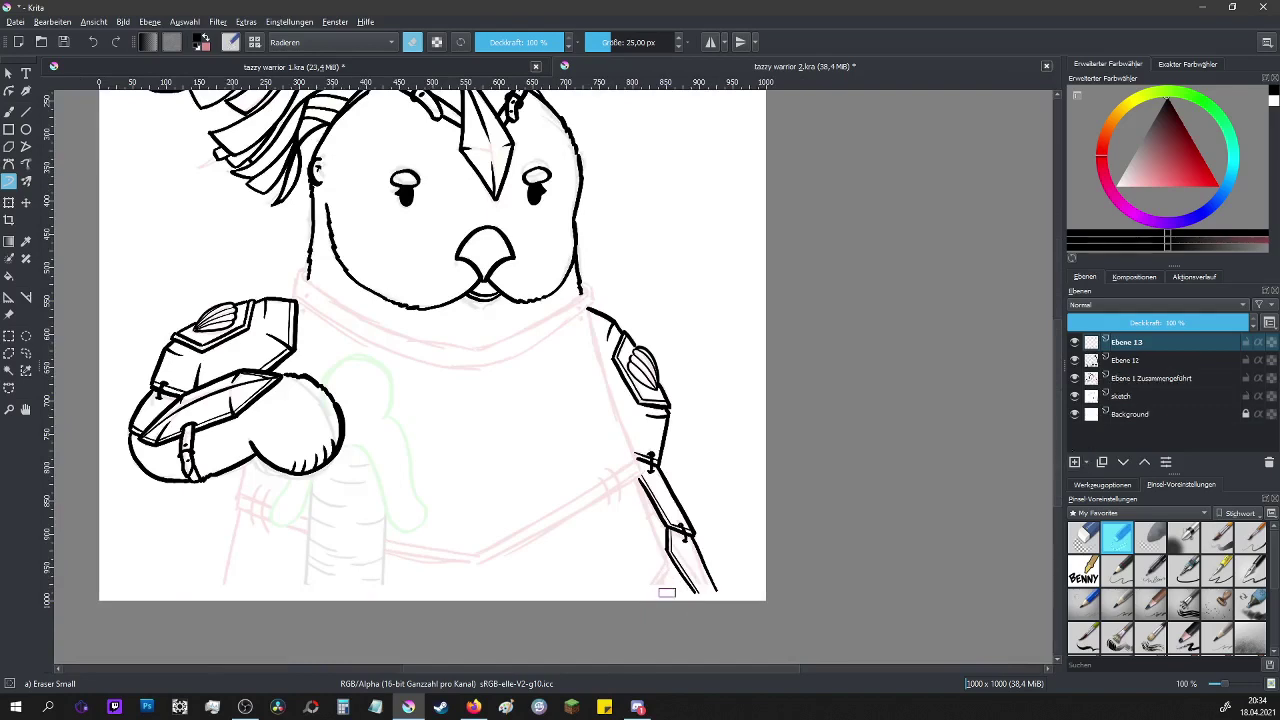
{"action": "scroll", "coordinate": [130, 458], "scroll_direction": "up", "scroll_amount": 2}
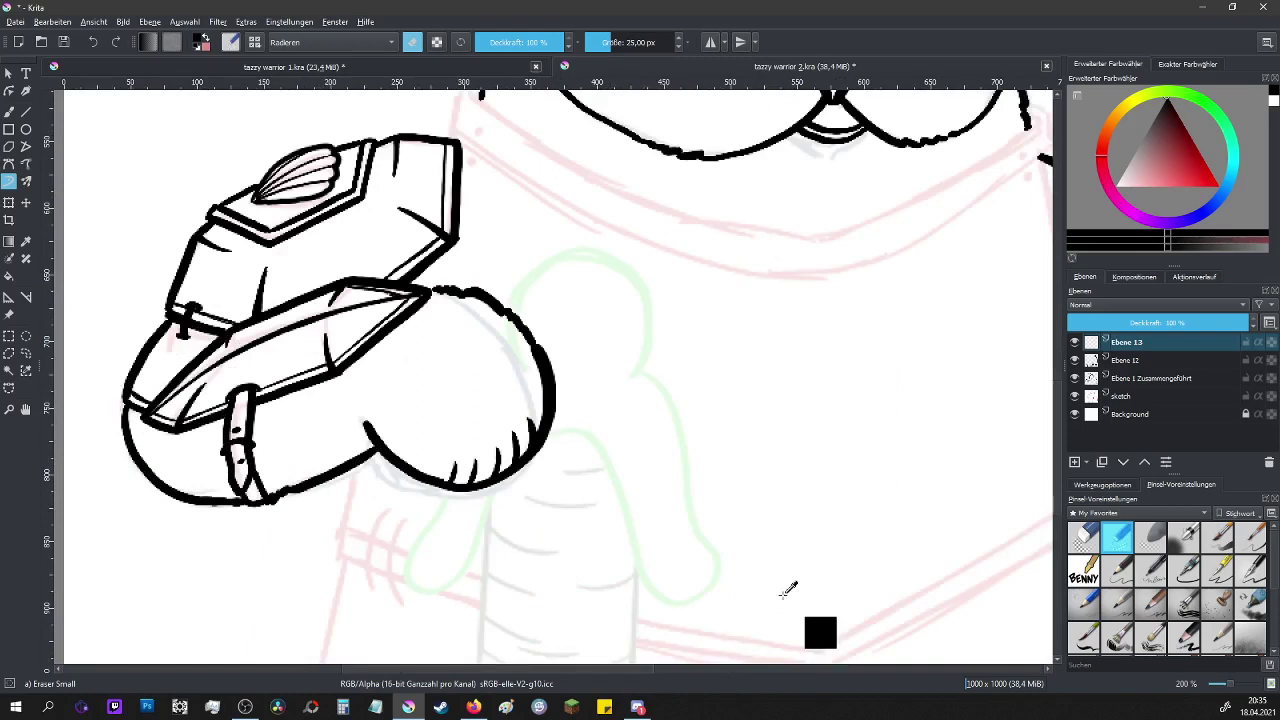
- Switch to the Ink tilt 20 preset and try inking the rounded top of the sketched shape beside the paw
{"action": "key", "text": "slash"}
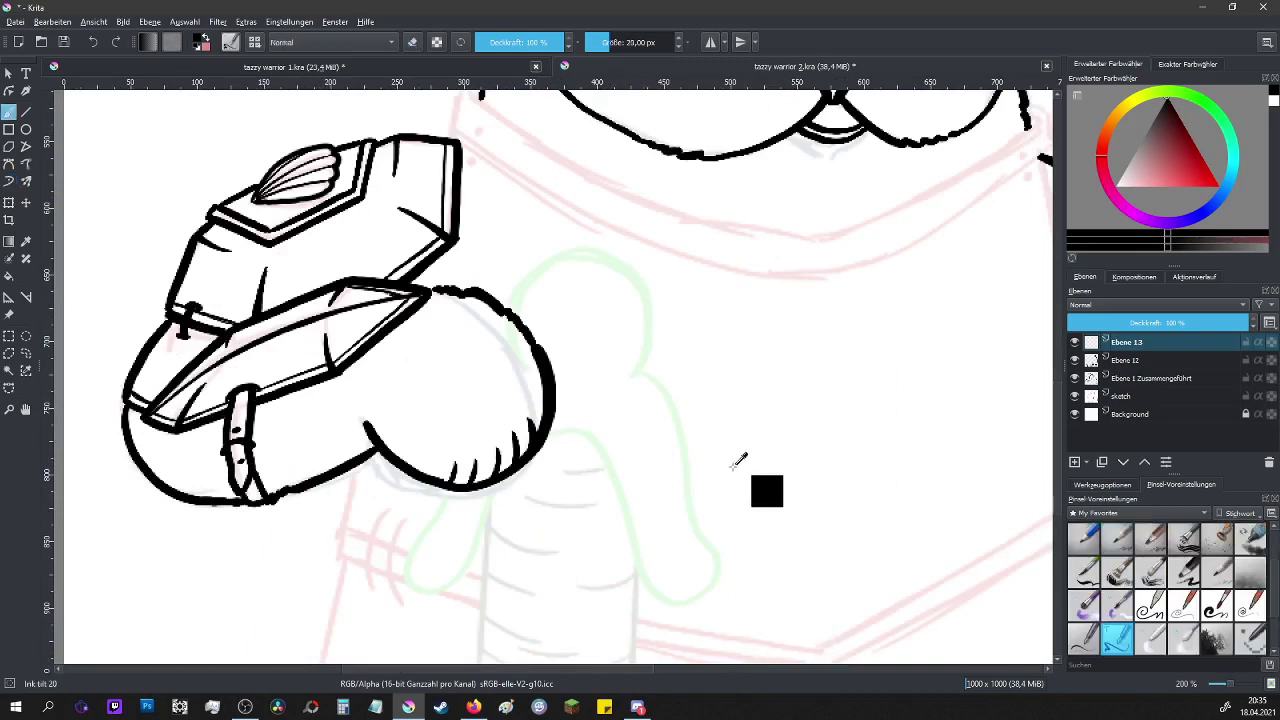
{"action": "scroll", "coordinate": [457, 543], "scroll_direction": "up", "scroll_amount": 1}
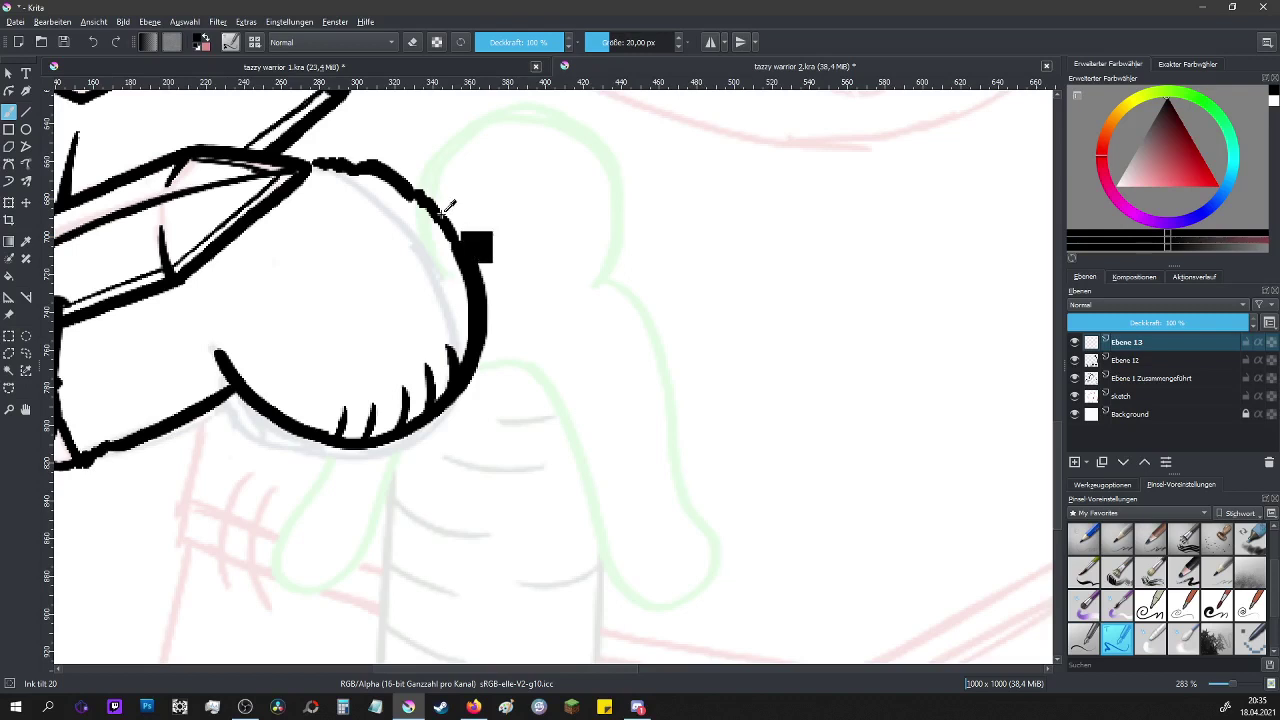
{"action": "mouse_move", "coordinate": [432, 198]}
{"action": "left_mouse_down"}
{"action": "mouse_move", "coordinate": [443, 157]}
{"action": "mouse_move", "coordinate": [524, 114]}
{"action": "mouse_move", "coordinate": [588, 145]}
{"action": "mouse_move", "coordinate": [608, 209]}
{"action": "mouse_move", "coordinate": [600, 251]}
{"action": "left_mouse_up"}
{"action": "key", "text": "ctrl+z"}
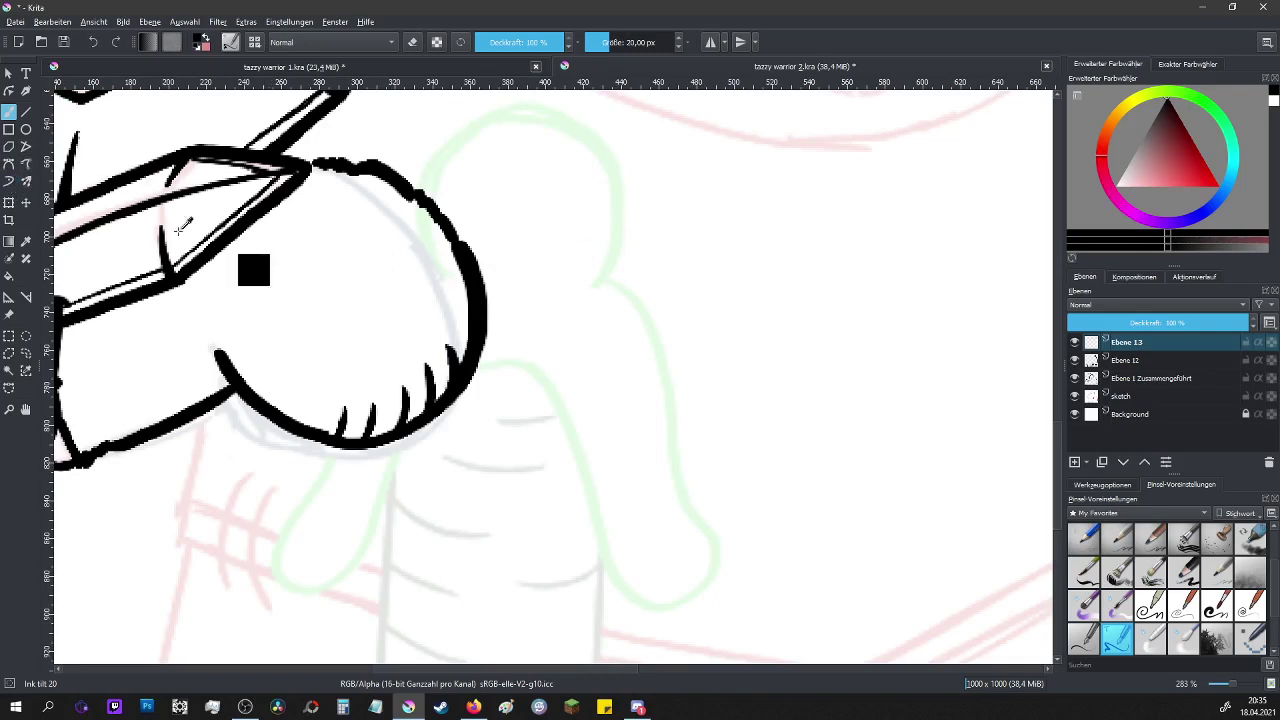
- Compare a freehand circle with a Dynamic Brush circle on the empty canvas area and undo both test strokes
{"action": "mouse_move", "coordinate": [729, 183]}
{"action": "left_mouse_down"}
{"action": "mouse_move", "coordinate": [789, 377]}
{"action": "mouse_move", "coordinate": [752, 195]}
{"action": "left_mouse_up"}
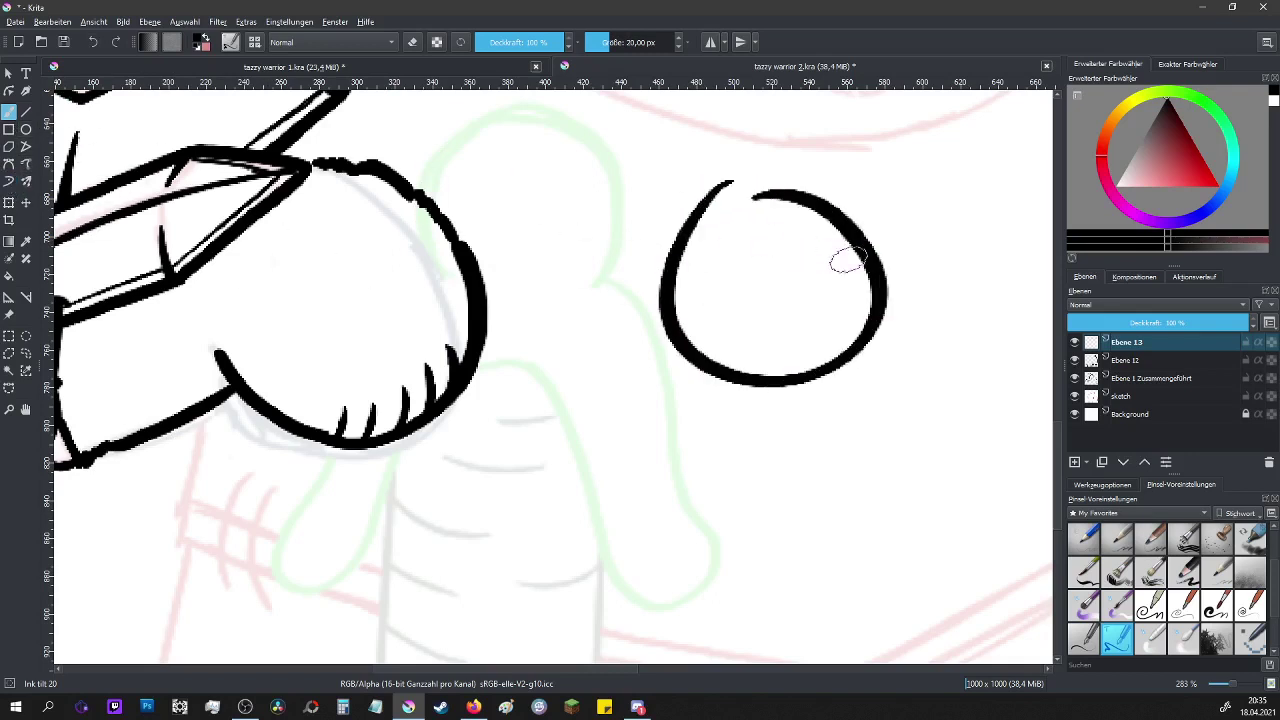
{"action": "left_click", "coordinate": [9, 181]}
{"action": "mouse_move", "coordinate": [714, 437]}
{"action": "left_mouse_down"}
{"action": "mouse_move", "coordinate": [740, 611]}
{"action": "mouse_move", "coordinate": [870, 525]}
{"action": "mouse_move", "coordinate": [786, 426]}
{"action": "mouse_move", "coordinate": [710, 440]}
{"action": "left_mouse_up"}
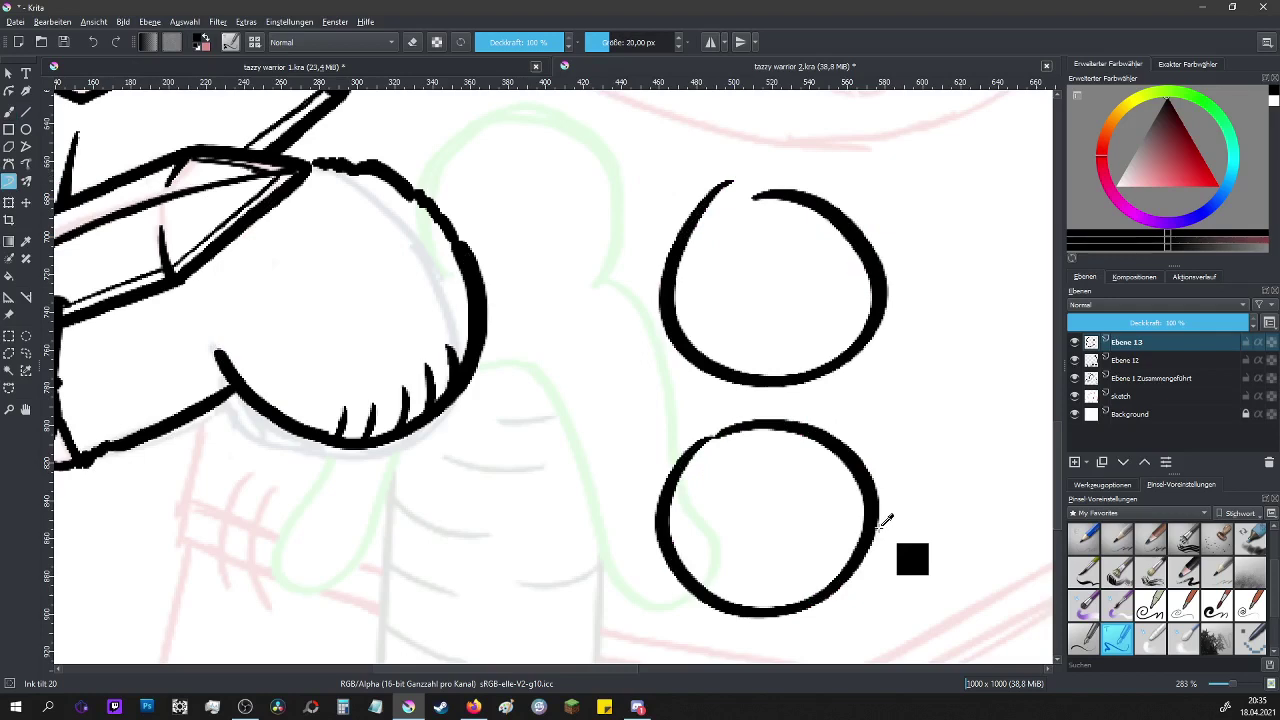
{"action": "key", "text": "ctrl+z"}
{"action": "key", "text": "ctrl+z"}
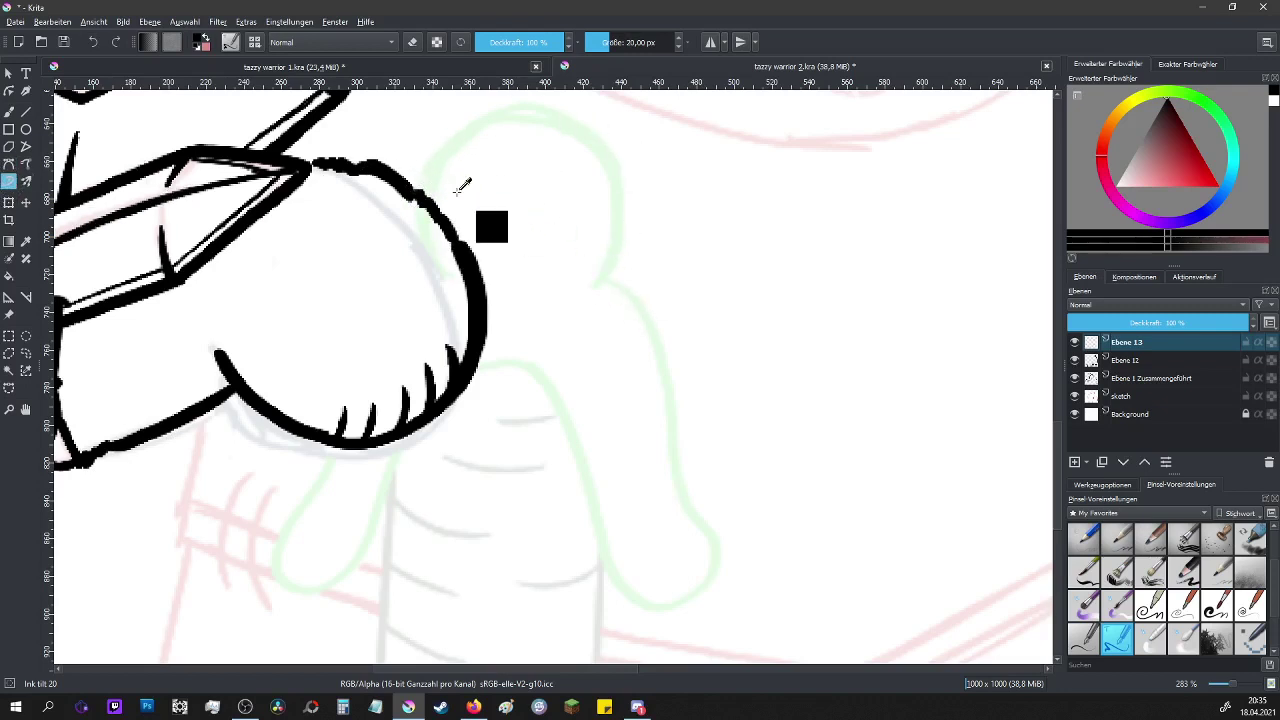
- Ink the green-sketched shape behind the paw with the Dynamic Brush, covering its rounded top, long right arm and short left lobe
{"action": "mouse_move", "coordinate": [428, 200]}
{"action": "left_mouse_down"}
{"action": "mouse_move", "coordinate": [492, 119]}
{"action": "mouse_move", "coordinate": [561, 123]}
{"action": "mouse_move", "coordinate": [611, 180]}
{"action": "mouse_move", "coordinate": [617, 236]}
{"action": "mouse_move", "coordinate": [588, 283]}
{"action": "mouse_move", "coordinate": [621, 266]}
{"action": "mouse_move", "coordinate": [595, 283]}
{"action": "mouse_move", "coordinate": [611, 279]}
{"action": "mouse_move", "coordinate": [658, 339]}
{"action": "mouse_move", "coordinate": [683, 487]}
{"action": "mouse_move", "coordinate": [720, 565]}
{"action": "mouse_move", "coordinate": [676, 612]}
{"action": "mouse_move", "coordinate": [621, 586]}
{"action": "mouse_move", "coordinate": [565, 430]}
{"action": "mouse_move", "coordinate": [540, 394]}
{"action": "mouse_move", "coordinate": [472, 373]}
{"action": "left_mouse_up"}
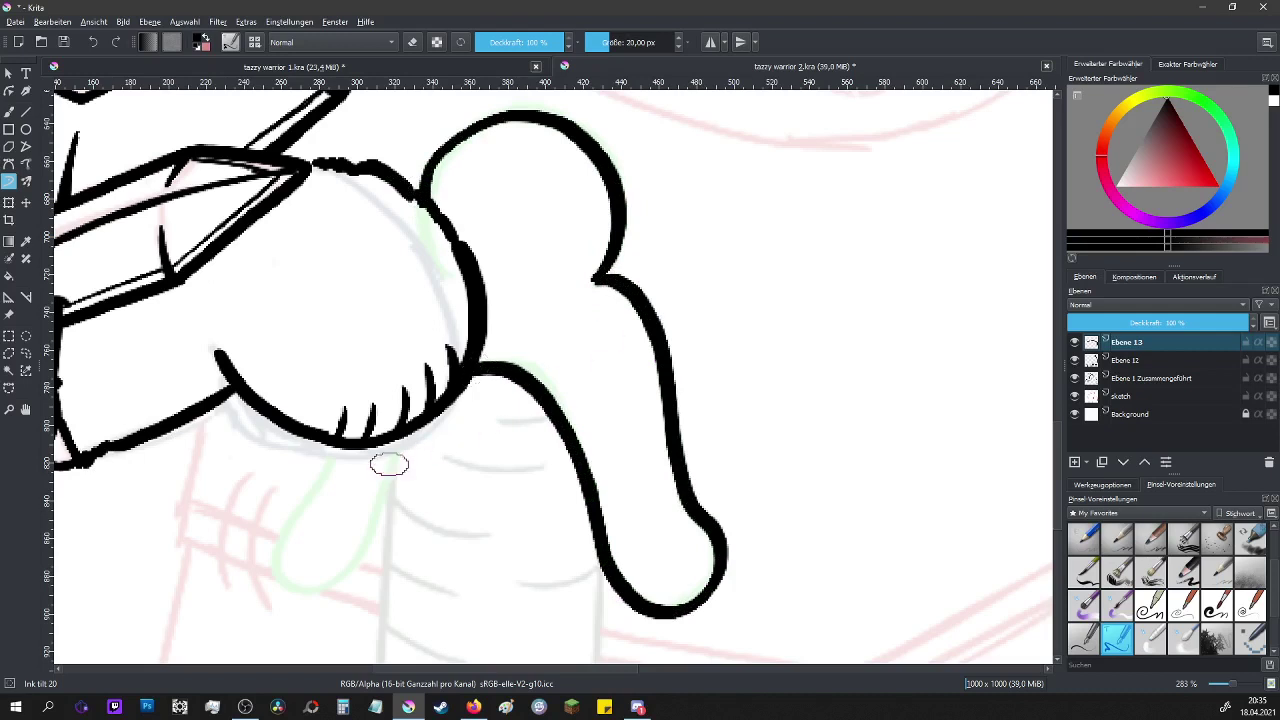
{"action": "mouse_move", "coordinate": [410, 432]}
{"action": "left_mouse_down"}
{"action": "mouse_move", "coordinate": [357, 562]}
{"action": "mouse_move", "coordinate": [309, 593]}
{"action": "mouse_move", "coordinate": [261, 562]}
{"action": "mouse_move", "coordinate": [340, 436]}
{"action": "left_mouse_up"}
{"action": "left_click_drag", "start_coordinate": [427, 174], "coordinate": [420, 196]}
- Draw straight lines for both sides of the column below the rounded shape, running down past the canvas's lower edge
{"action": "scroll", "coordinate": [709, 246], "scroll_direction": "down", "scroll_amount": 5}
{"action": "scroll", "coordinate": [714, 351], "scroll_direction": "up", "scroll_amount": 5}
{"action": "left_click", "coordinate": [26, 111]}
{"action": "left_click_drag", "start_coordinate": [370, 243], "coordinate": [339, 656]}
{"action": "left_click_drag", "start_coordinate": [571, 355], "coordinate": [564, 636]}
- Ink the short curved crease lines on the upper part of the column freehand with Ink circle 10
{"action": "key", "text": "b"}
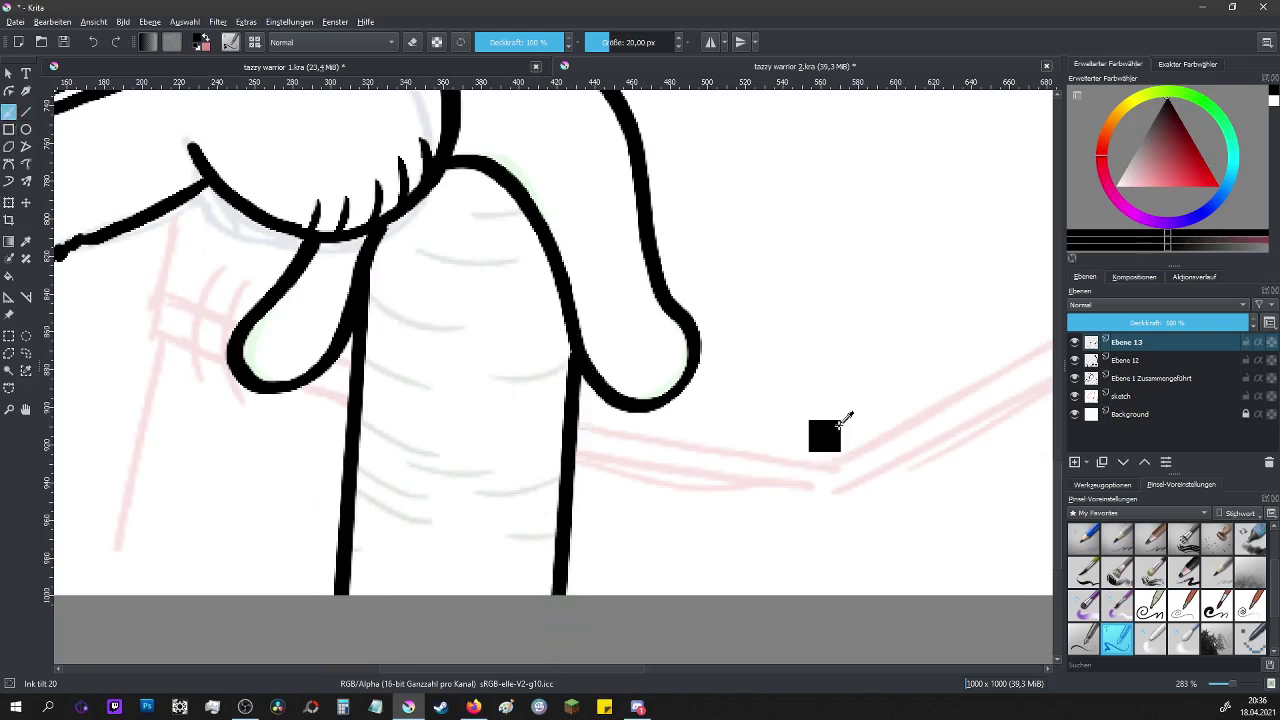
{"action": "left_click", "coordinate": [1083, 637]}
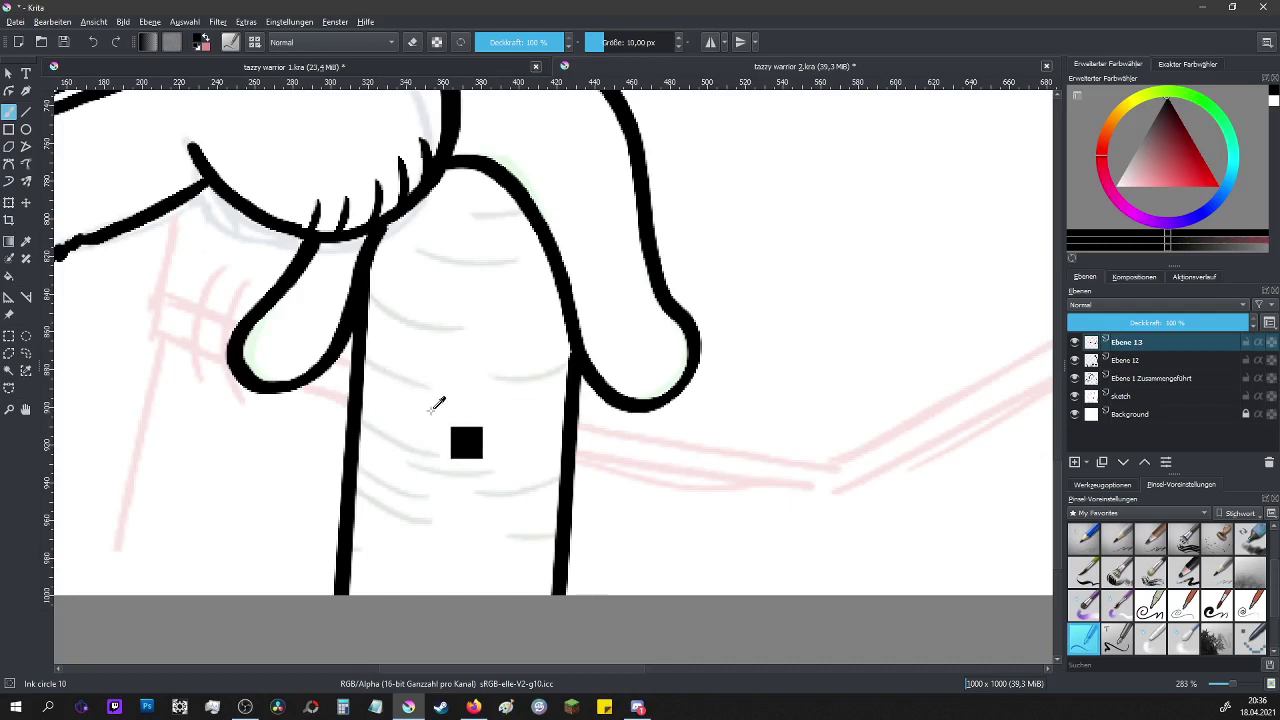
{"action": "mouse_move", "coordinate": [363, 355]}
{"action": "left_mouse_down"}
{"action": "mouse_move", "coordinate": [438, 390]}
{"action": "mouse_move", "coordinate": [409, 384]}
{"action": "left_mouse_up"}
{"action": "left_click_drag", "start_coordinate": [374, 298], "coordinate": [456, 326]}
{"action": "left_click_drag", "start_coordinate": [449, 263], "coordinate": [522, 265]}
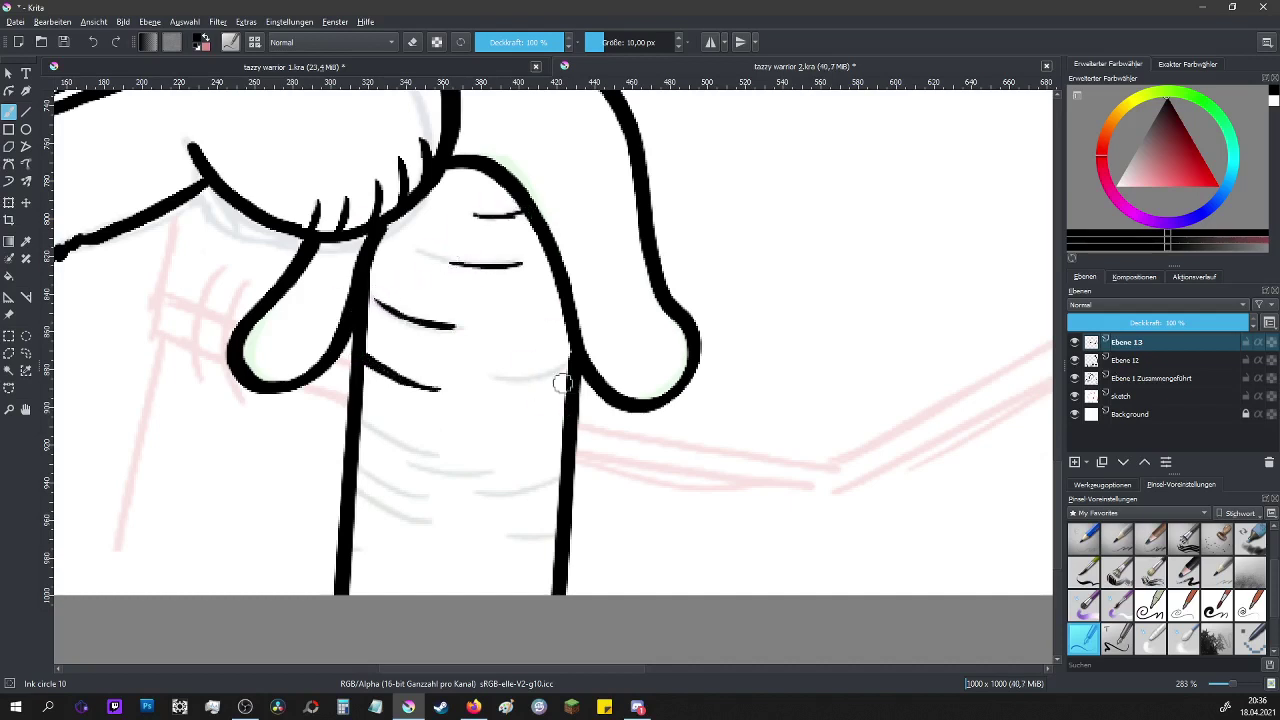
{"action": "left_click_drag", "start_coordinate": [568, 365], "coordinate": [510, 375]}
- Ink the remaining crease lines along both sides and the middle of the column's lower part with Ink circle 10
{"action": "mouse_move", "coordinate": [360, 425]}
{"action": "left_mouse_down"}
{"action": "mouse_move", "coordinate": [428, 466]}
{"action": "mouse_move", "coordinate": [555, 482]}
{"action": "left_mouse_up"}
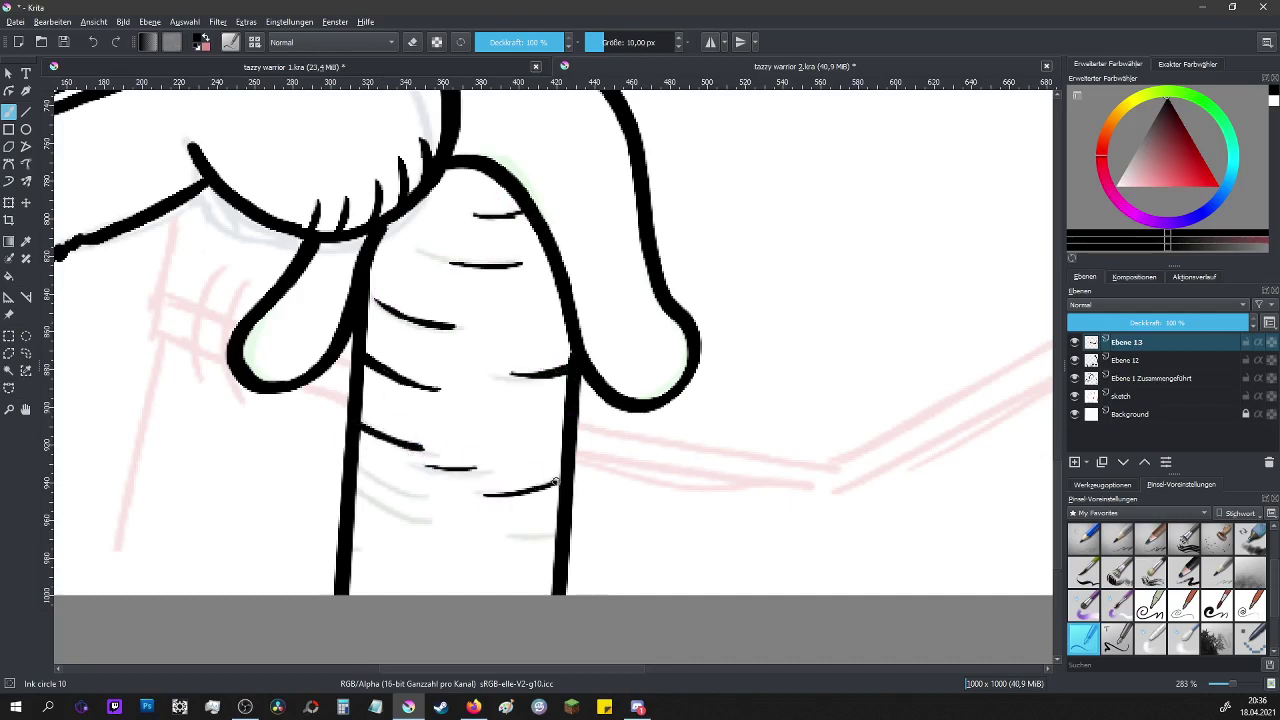
{"action": "mouse_move", "coordinate": [357, 471]}
{"action": "left_mouse_down"}
{"action": "mouse_move", "coordinate": [405, 489]}
{"action": "mouse_move", "coordinate": [403, 516]}
{"action": "left_mouse_up"}
{"action": "left_click_drag", "start_coordinate": [348, 566], "coordinate": [397, 578]}
{"action": "left_click", "coordinate": [505, 356]}
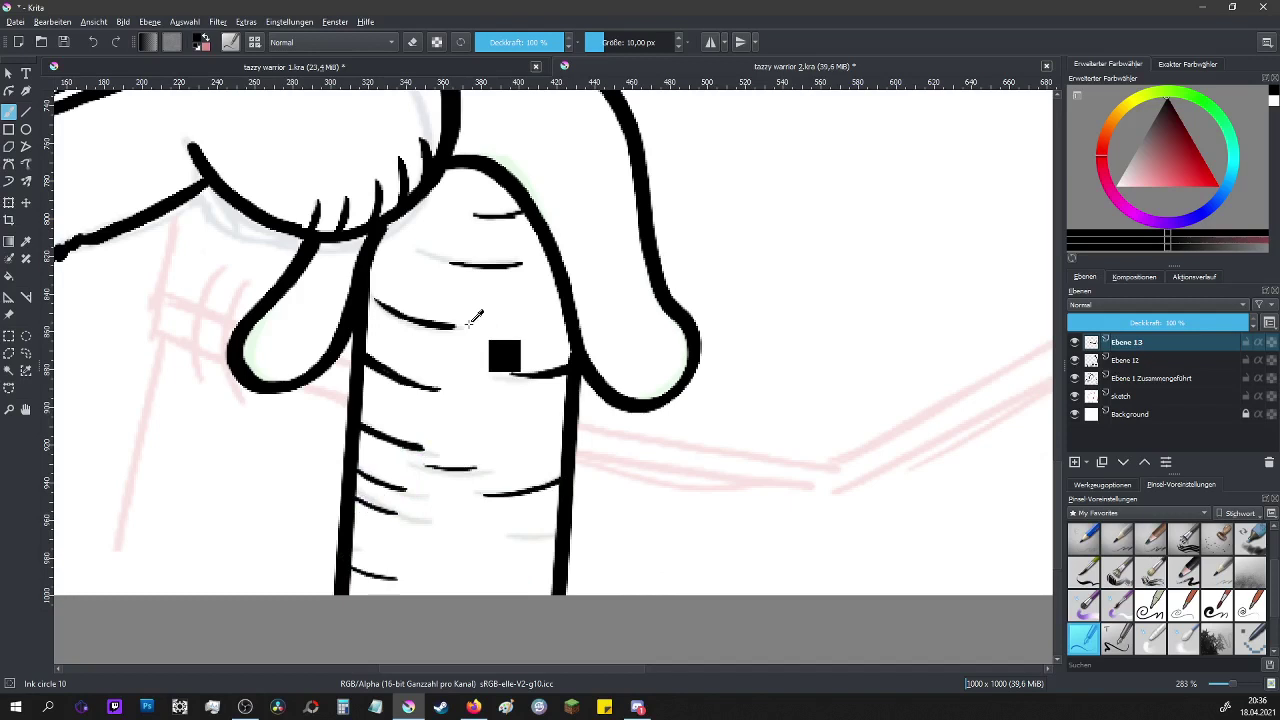
{"action": "key", "text": "e"}
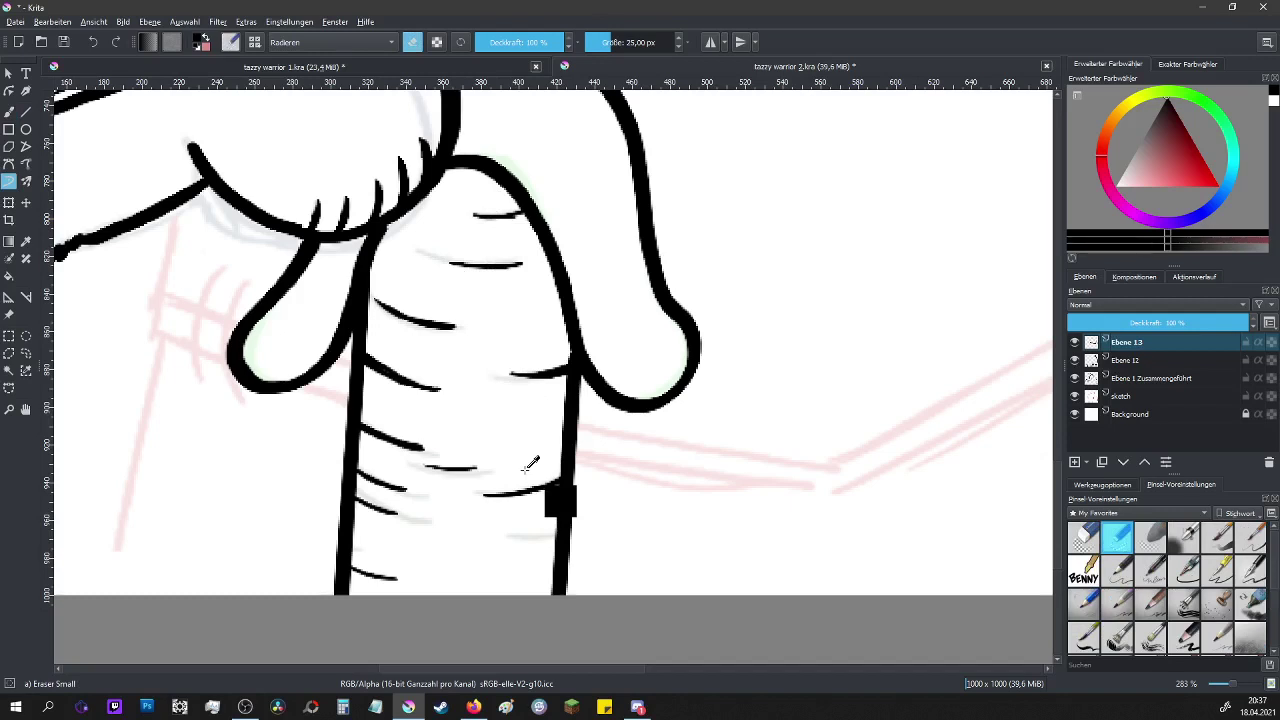
{"action": "key", "text": "e"}
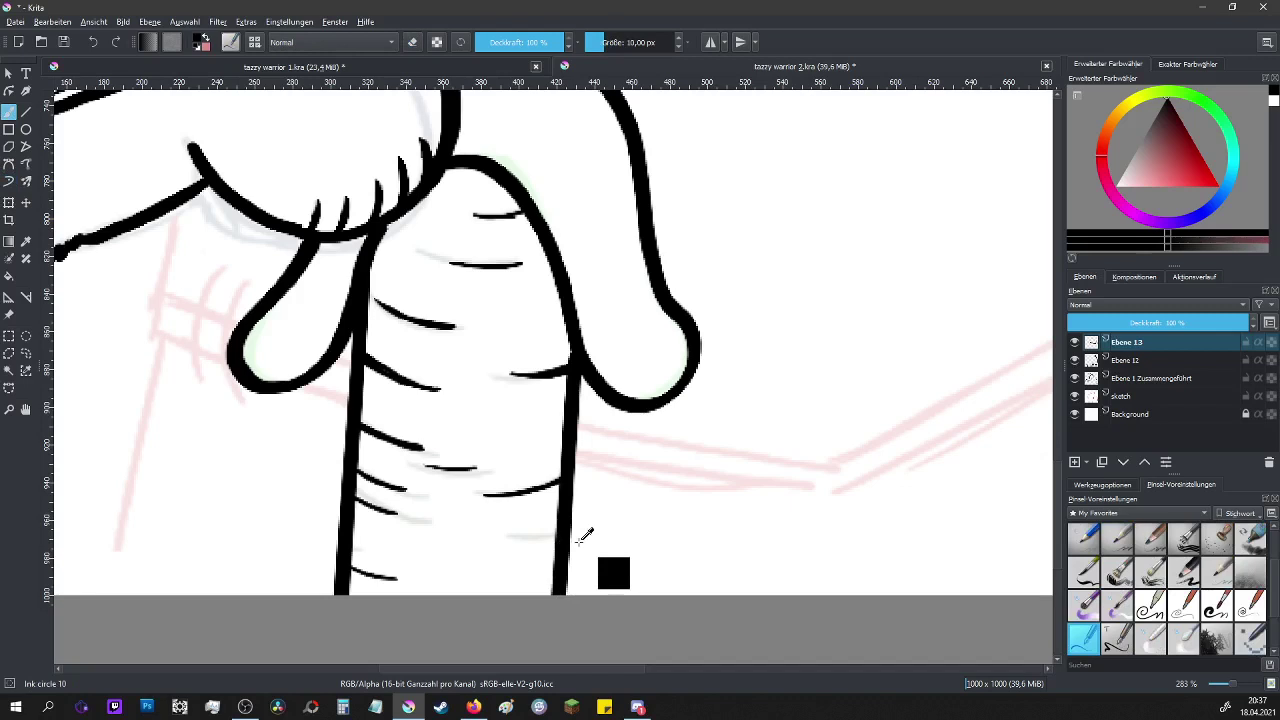
{"action": "left_click_drag", "start_coordinate": [497, 566], "coordinate": [555, 548]}
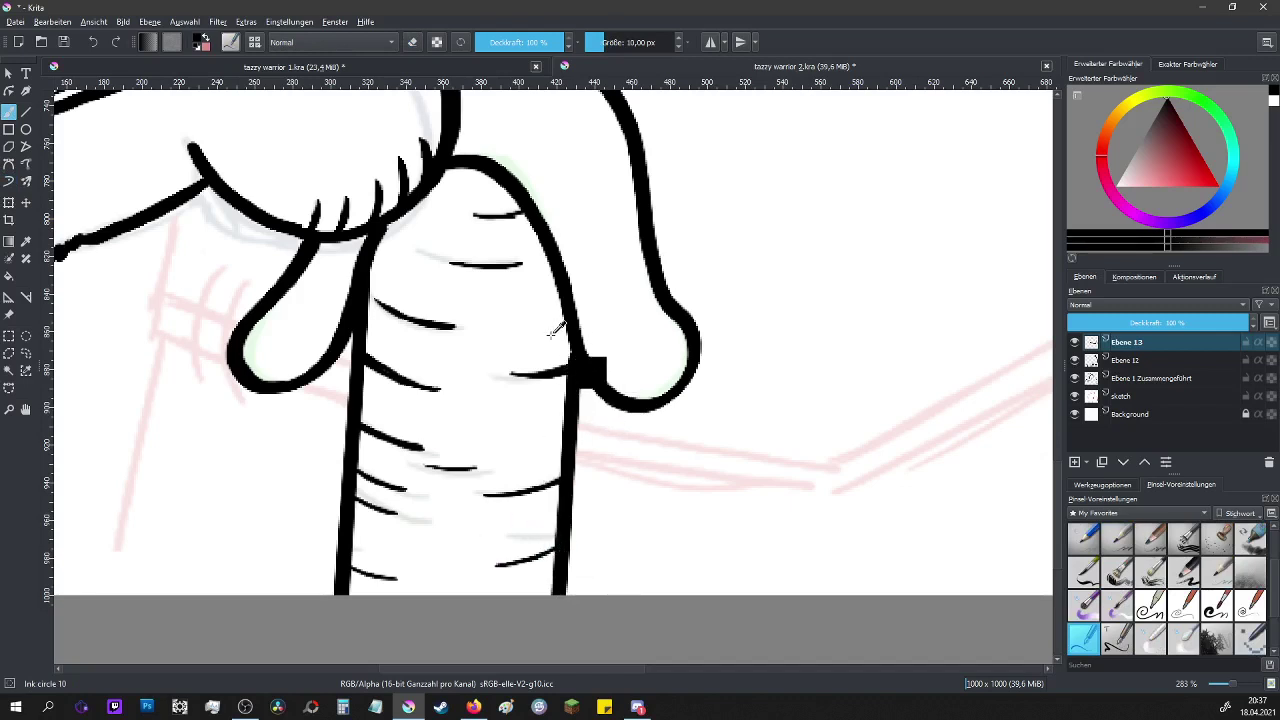
- Doodle a face with two dot eyes and a wavy mouth on the rounded top and write "Qui Qui" beside it
{"action": "key", "text": "1"}
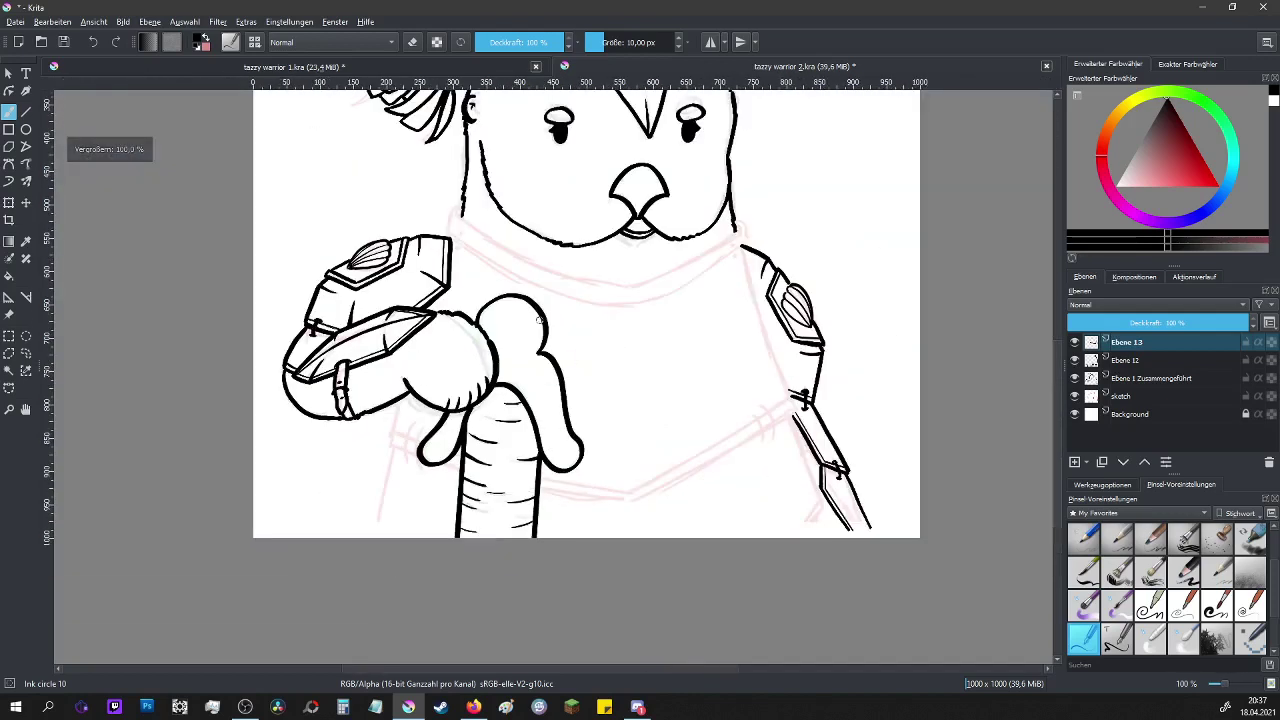
{"action": "scroll", "coordinate": [543, 322], "scroll_direction": "up", "scroll_amount": 4}
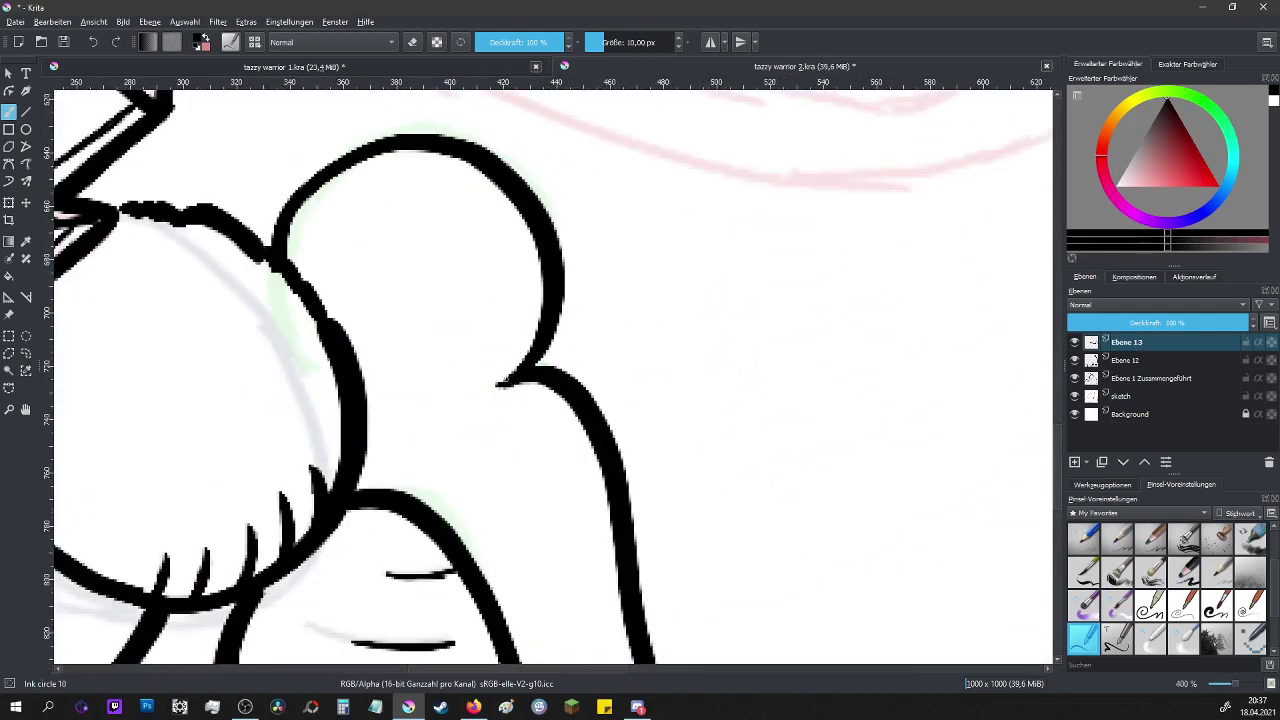
{"action": "mouse_move", "coordinate": [419, 306]}
{"action": "left_mouse_down"}
{"action": "mouse_move", "coordinate": [466, 293]}
{"action": "mouse_move", "coordinate": [362, 312]}
{"action": "left_mouse_up"}
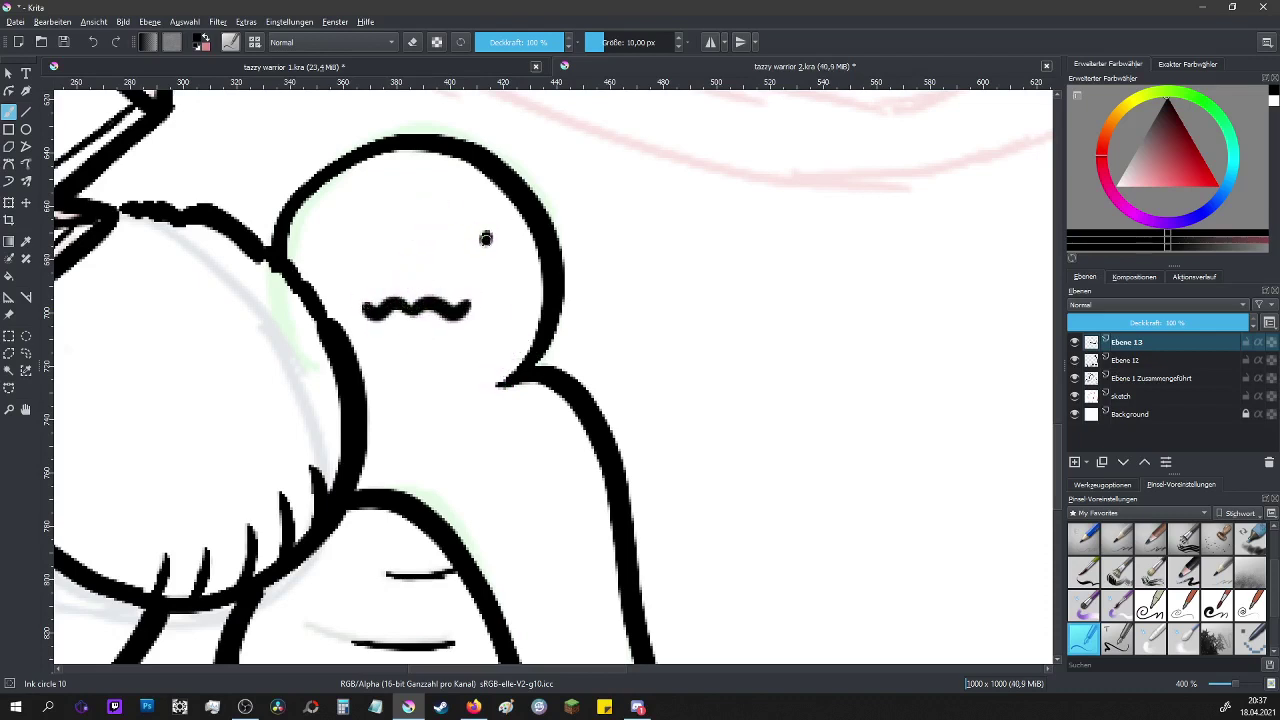
{"action": "left_click", "coordinate": [348, 237]}
{"action": "left_click_drag", "start_coordinate": [620, 192], "coordinate": [642, 236]}
{"action": "left_click_drag", "start_coordinate": [636, 212], "coordinate": [678, 230]}
{"action": "left_click", "coordinate": [678, 190]}
{"action": "mouse_move", "coordinate": [720, 180]}
{"action": "left_mouse_down"}
{"action": "mouse_move", "coordinate": [706, 186]}
{"action": "mouse_move", "coordinate": [730, 214]}
{"action": "mouse_move", "coordinate": [758, 220]}
{"action": "left_mouse_up"}
{"action": "left_click_drag", "start_coordinate": [765, 196], "coordinate": [766, 218]}
{"action": "left_click", "coordinate": [760, 185]}
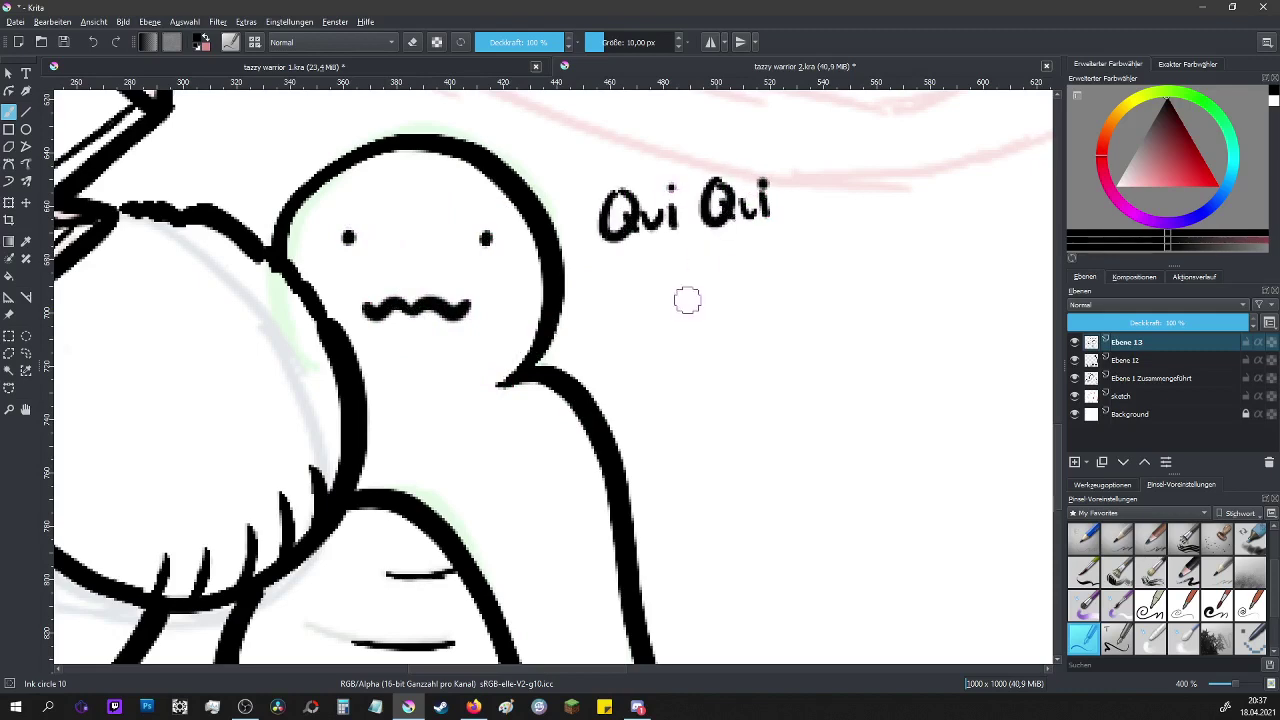
- Erase the doodled face and the "Qui Qui" lettering with Eraser Small and return to Ink circle 10
{"action": "scroll", "coordinate": [703, 263], "scroll_direction": "down", "scroll_amount": 8}
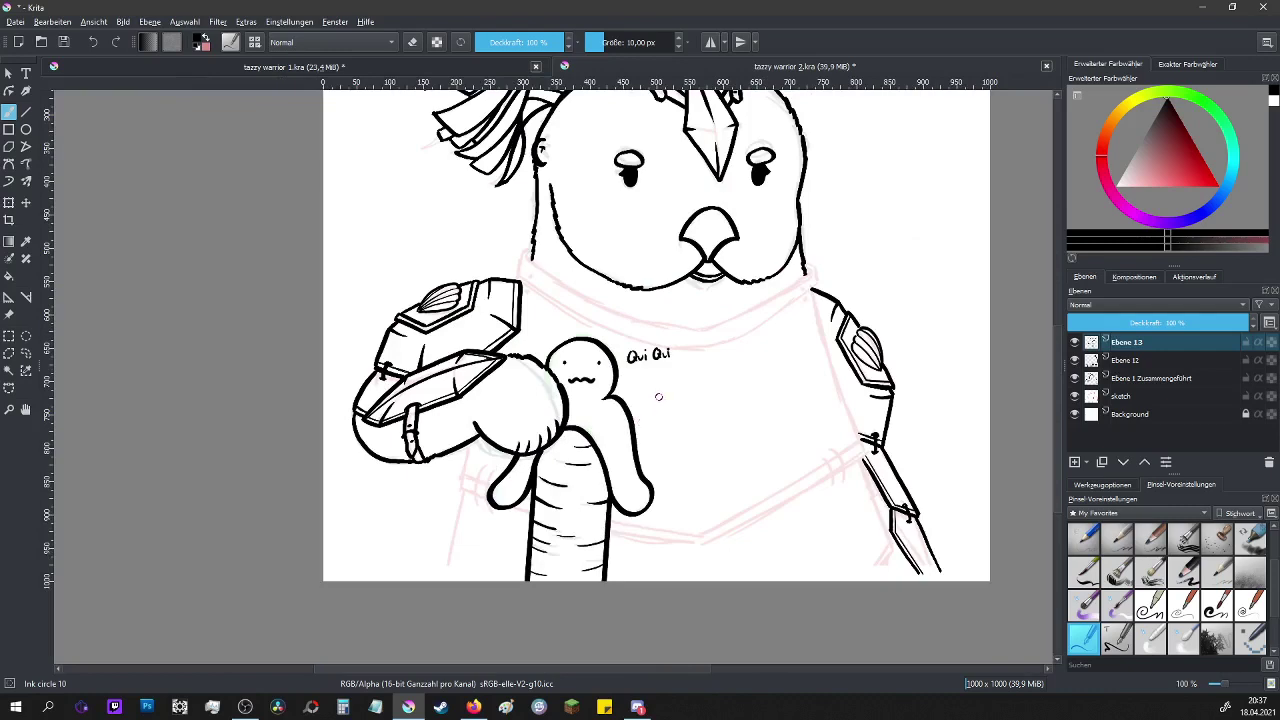
{"action": "scroll", "coordinate": [663, 394], "scroll_direction": "up", "scroll_amount": 5}
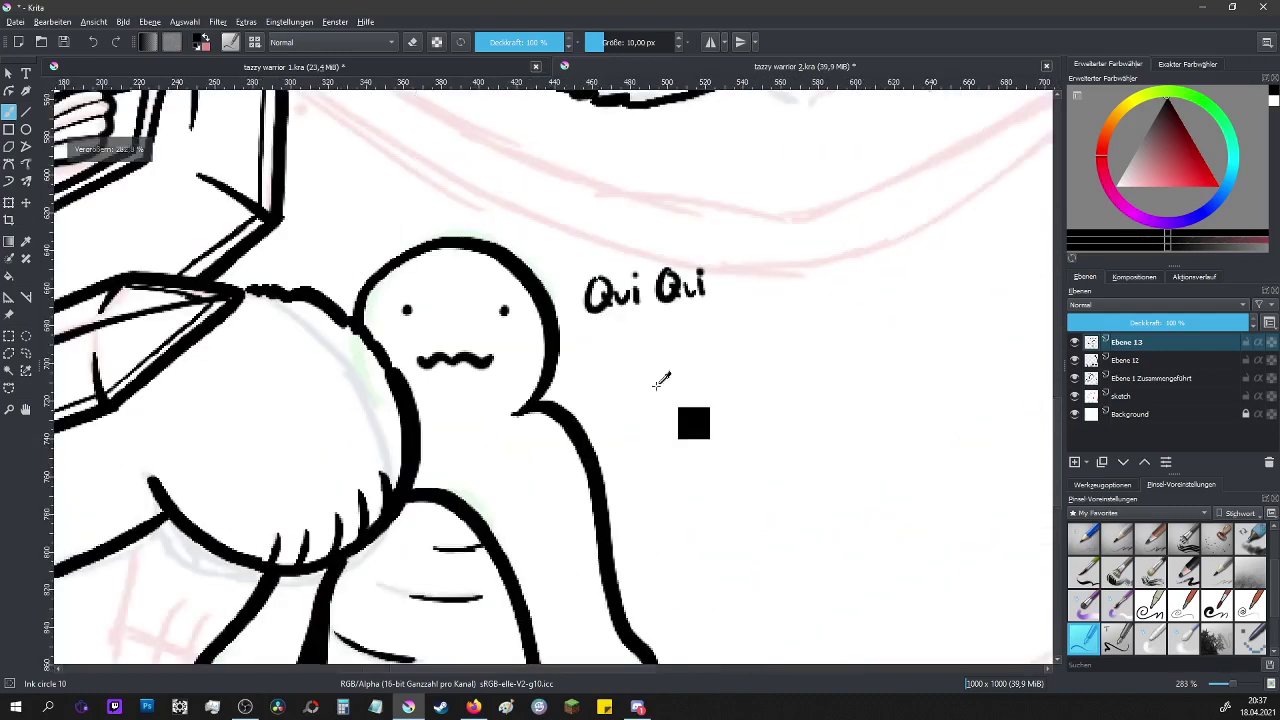
{"action": "key", "text": "e"}
{"action": "mouse_move", "coordinate": [452, 346]}
{"action": "left_mouse_down"}
{"action": "mouse_move", "coordinate": [411, 324]}
{"action": "mouse_move", "coordinate": [467, 359]}
{"action": "mouse_move", "coordinate": [497, 321]}
{"action": "left_mouse_up"}
{"action": "mouse_move", "coordinate": [586, 300]}
{"action": "left_mouse_down"}
{"action": "mouse_move", "coordinate": [633, 283]}
{"action": "mouse_move", "coordinate": [679, 277]}
{"action": "mouse_move", "coordinate": [714, 286]}
{"action": "left_mouse_up"}
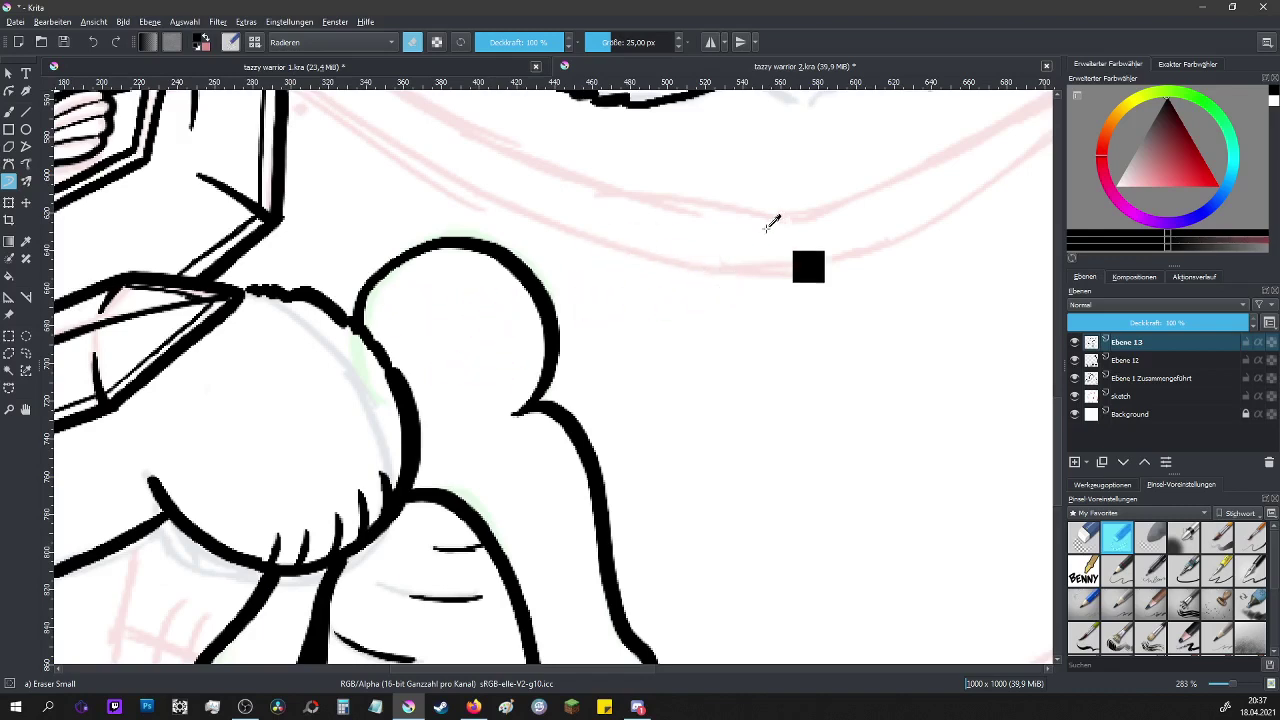
{"action": "scroll", "coordinate": [506, 300], "scroll_direction": "down", "scroll_amount": 5}
{"action": "scroll", "coordinate": [667, 232], "scroll_direction": "up", "scroll_amount": 1}
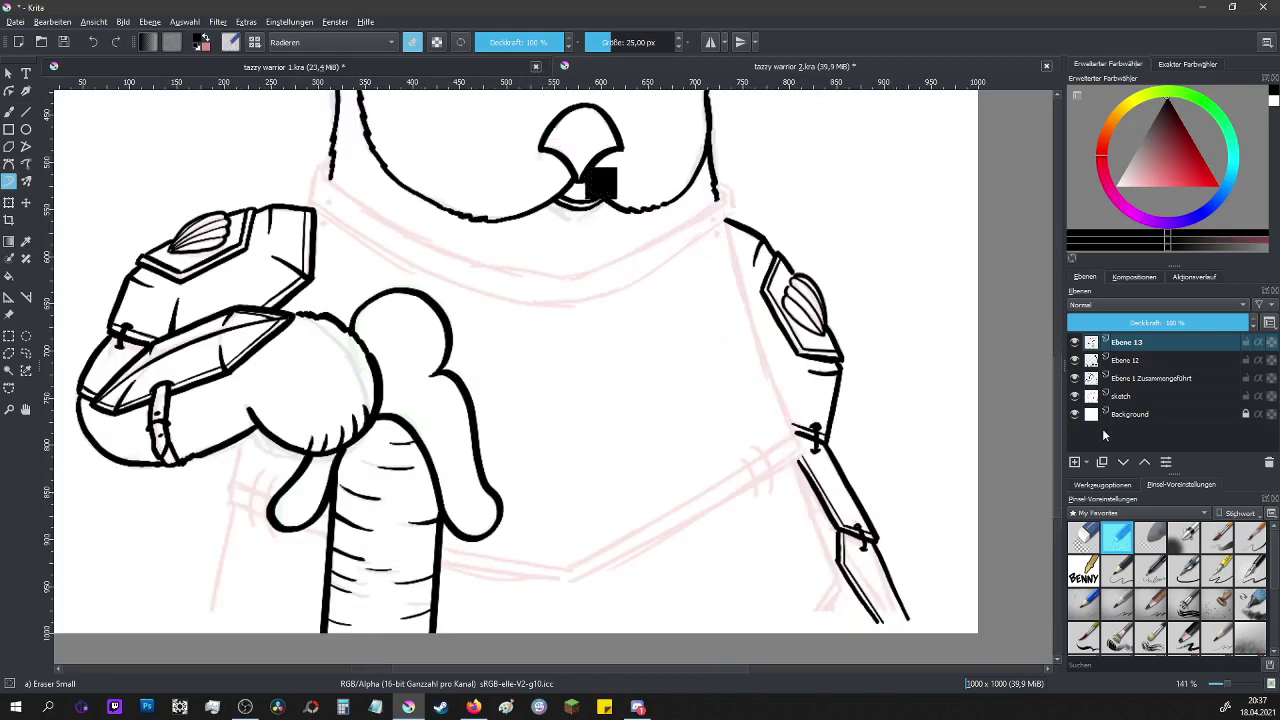
{"action": "key", "text": "b"}
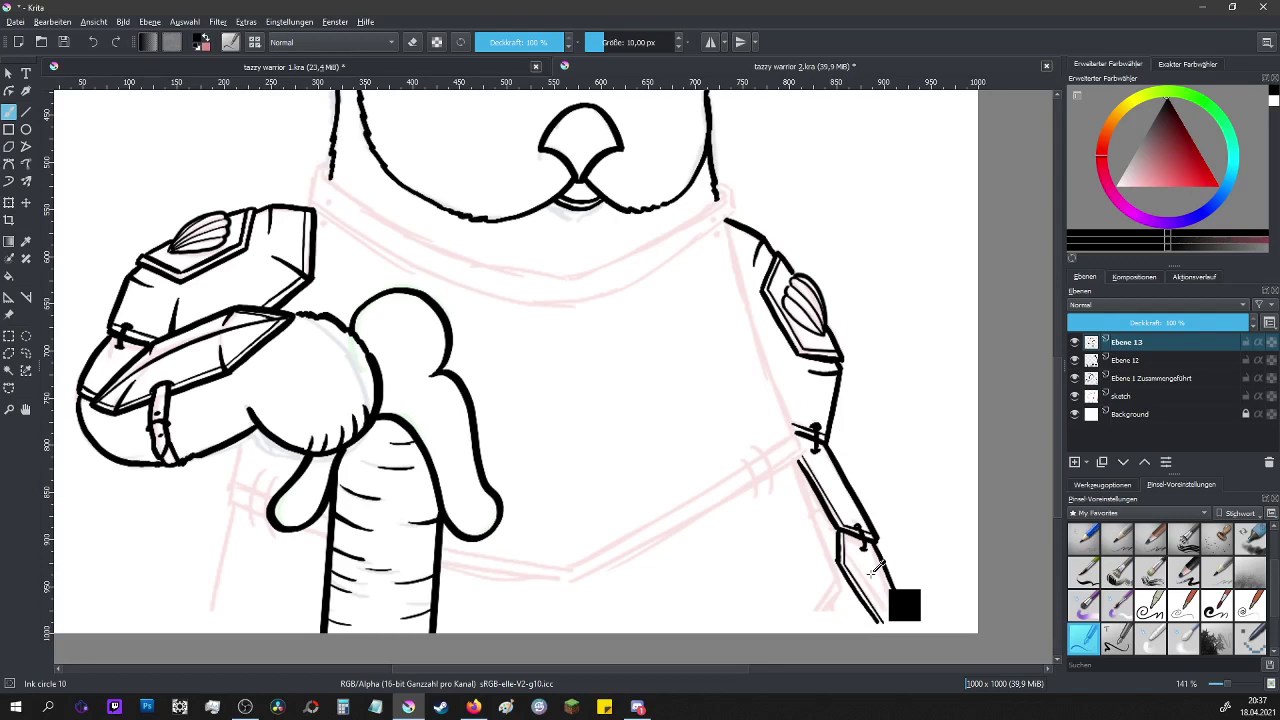
- Ink the outer contour of the lower forearm down to the end of the sketched arm with the Ink circle 10 brush
{"action": "left_click_drag", "start_coordinate": [874, 545], "coordinate": [907, 618]}
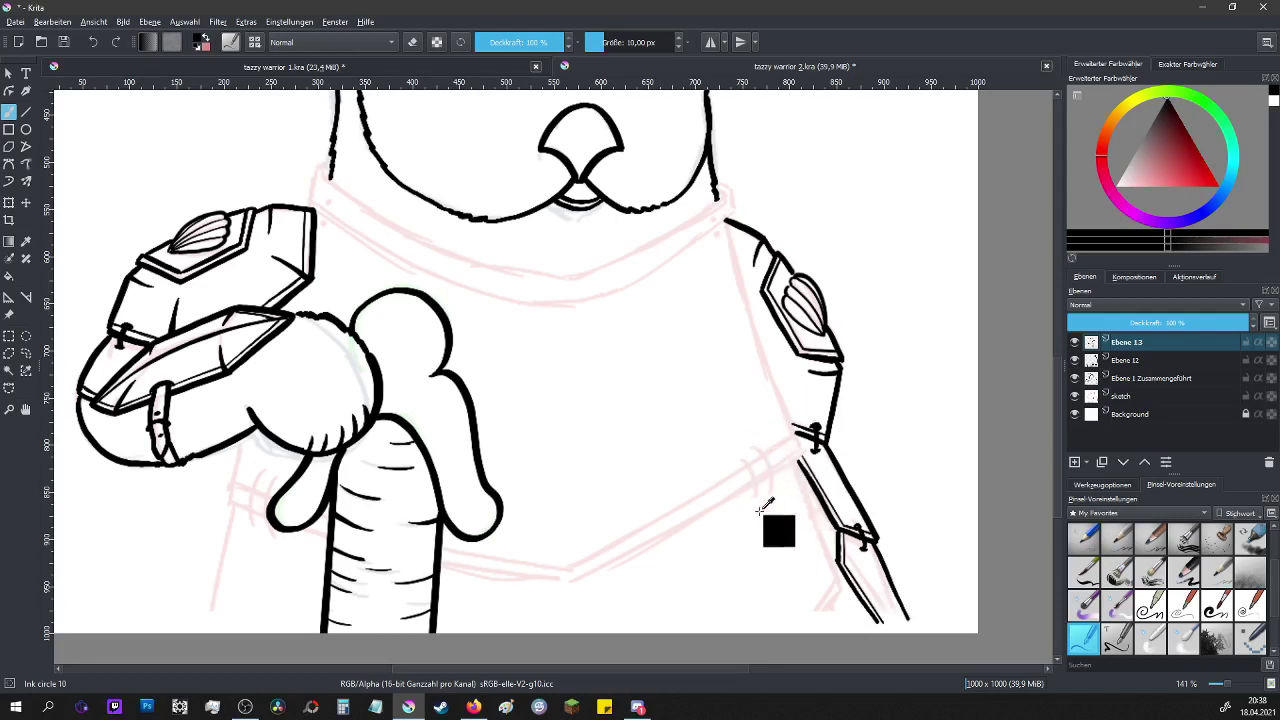
{"action": "left_click_drag", "start_coordinate": [190, 458], "coordinate": [258, 434]}
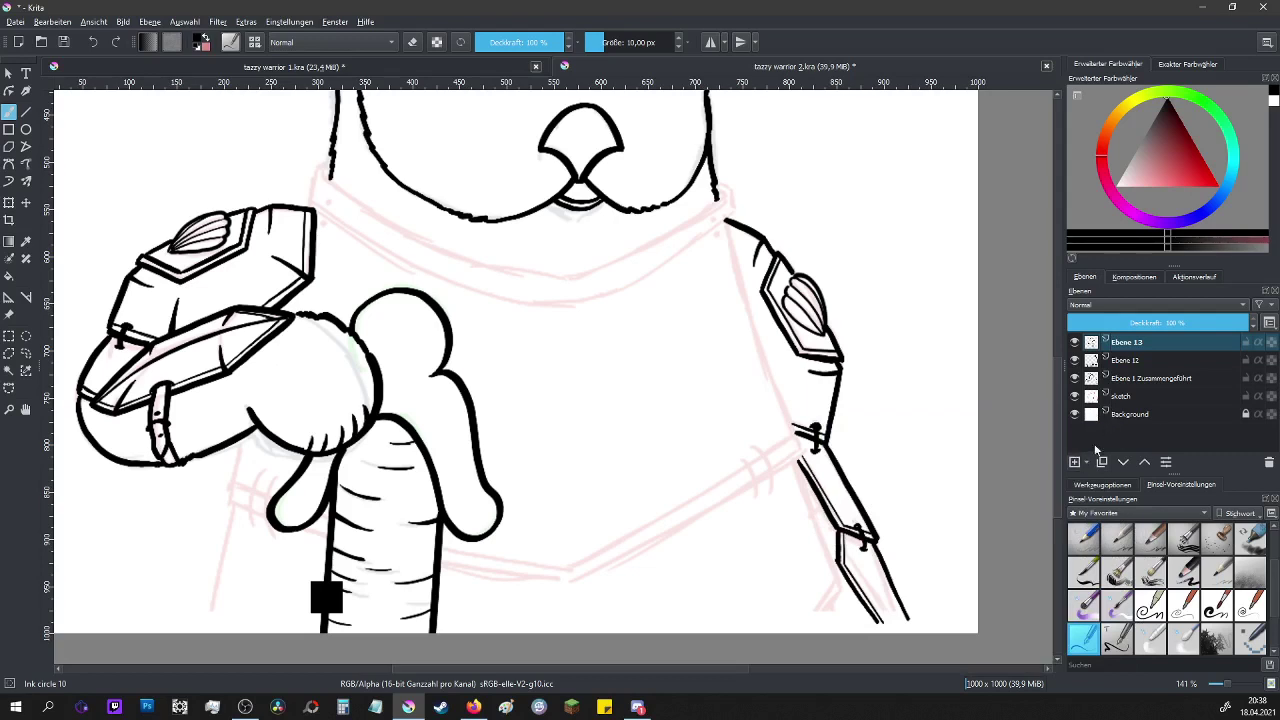
- Add a new paint layer and merge Ebene 13, Ebene 12 and Ebene 1 Zusammengeführt into one line-art layer beneath it
{"action": "left_click", "coordinate": [1075, 461]}
{"action": "left_click", "coordinate": [1117, 640]}
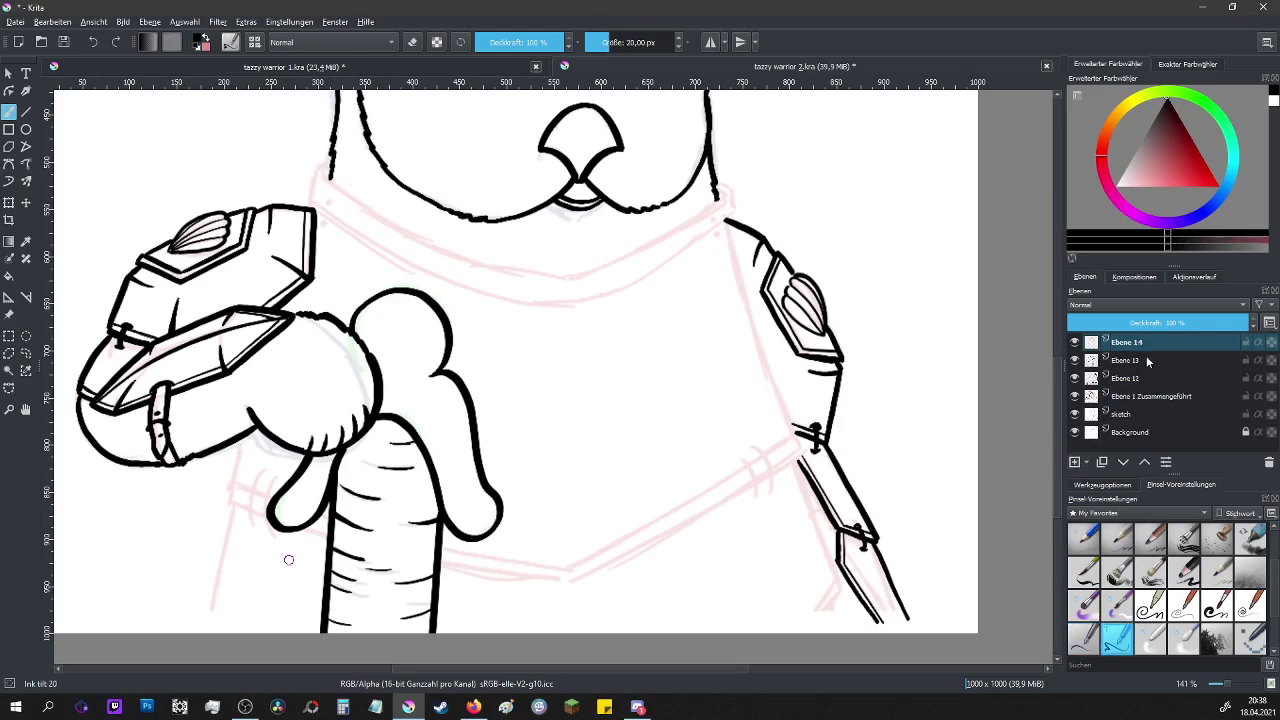
{"action": "left_click", "coordinate": [1149, 362]}
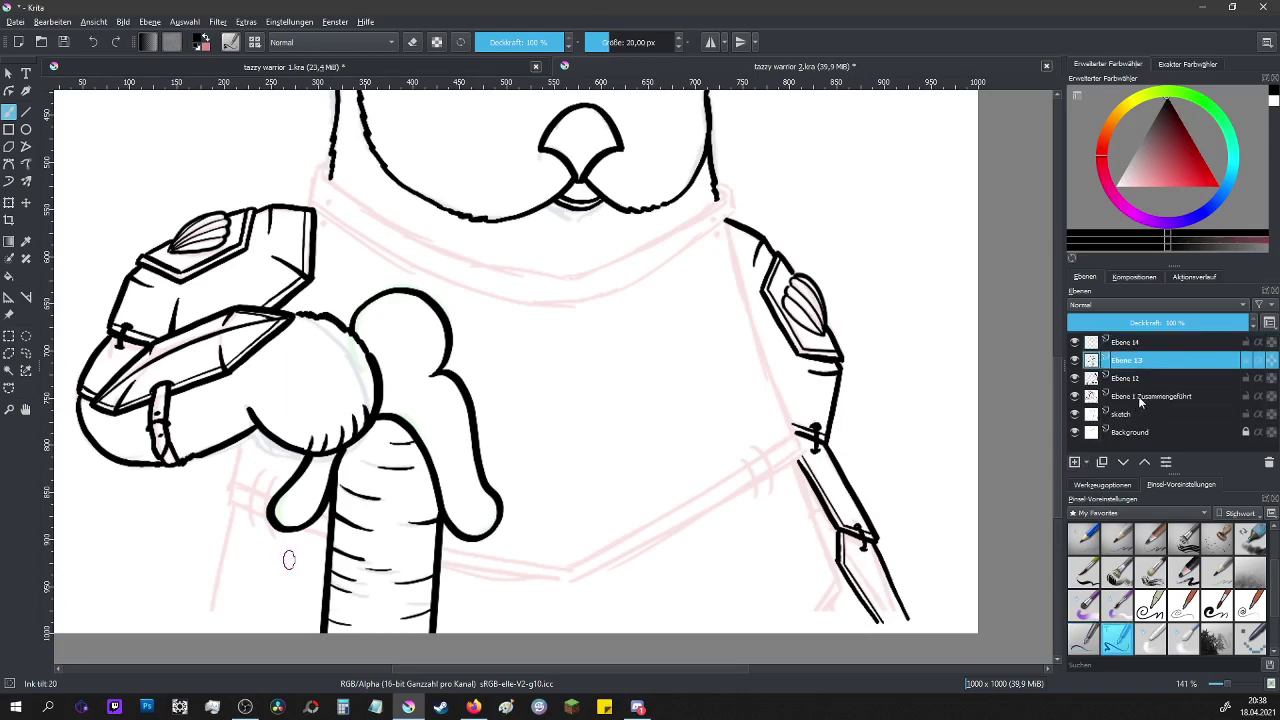
{"action": "right_click", "coordinate": [1140, 400]}
{"action": "key", "text": "Escape"}
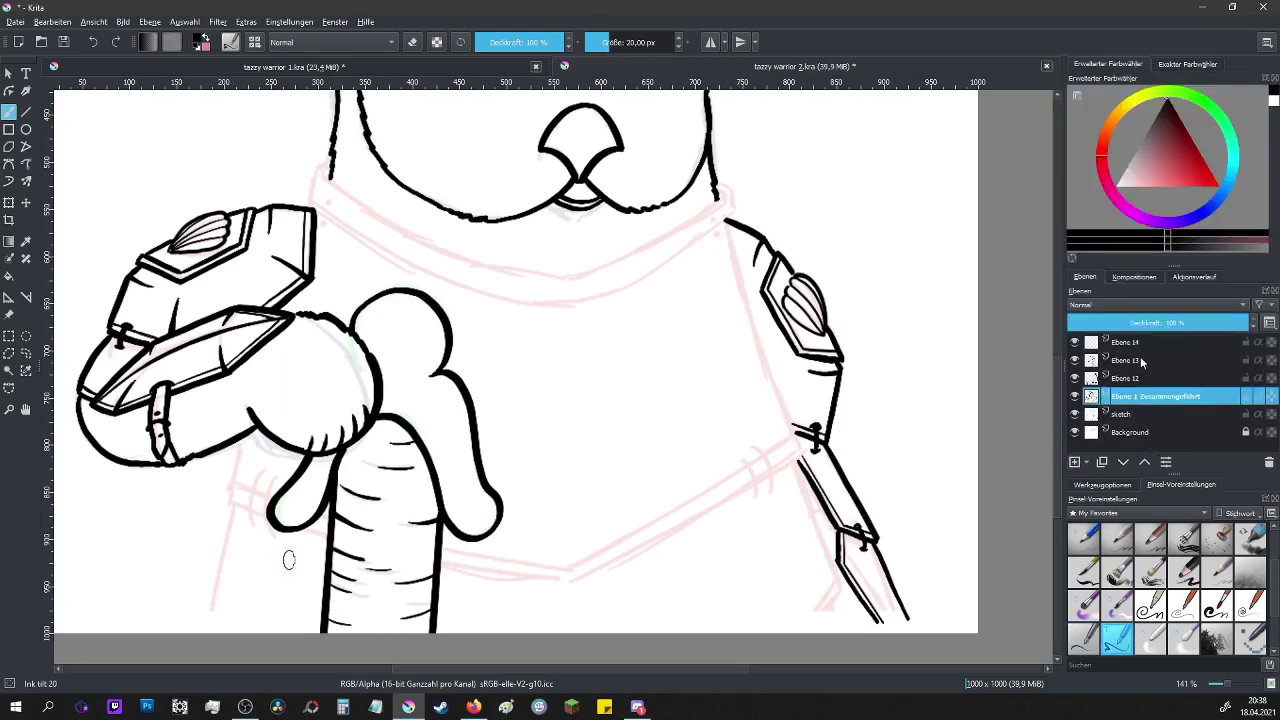
{"action": "left_click", "coordinate": [1140, 360], "text": "shift"}
{"action": "right_click", "coordinate": [1140, 360]}
{"action": "key", "text": "Escape"}
{"action": "key", "text": "ctrl+e"}
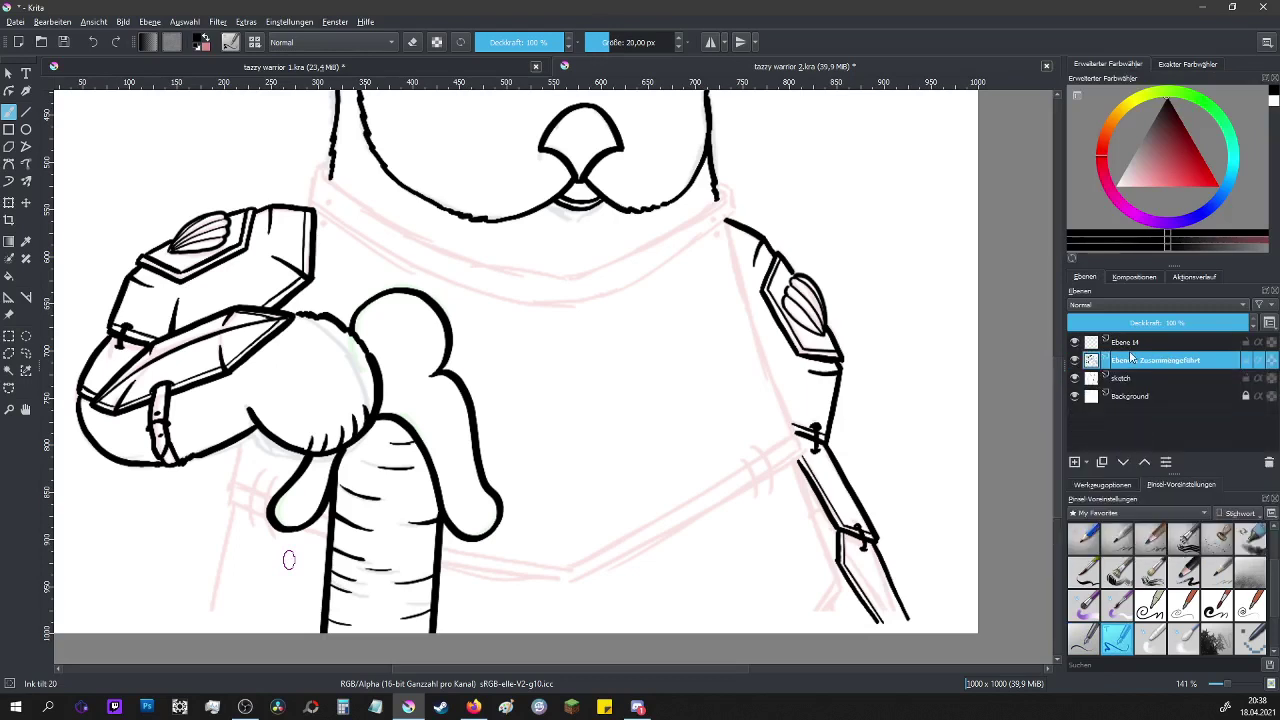
{"action": "left_click", "coordinate": [1135, 345]}
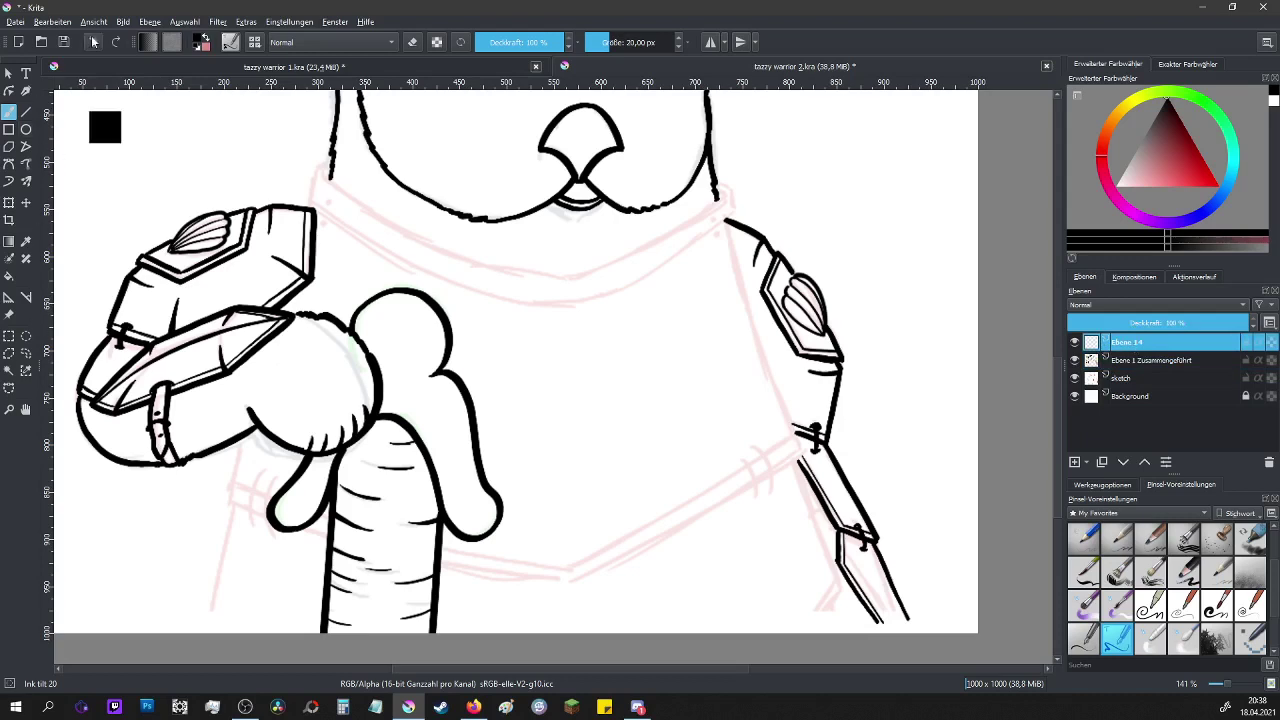
- Ink the collar's curved upper edge and both folded ends on Ebene 14 with the Ink tilt 20 brush
{"action": "mouse_move", "coordinate": [1123, 369]}
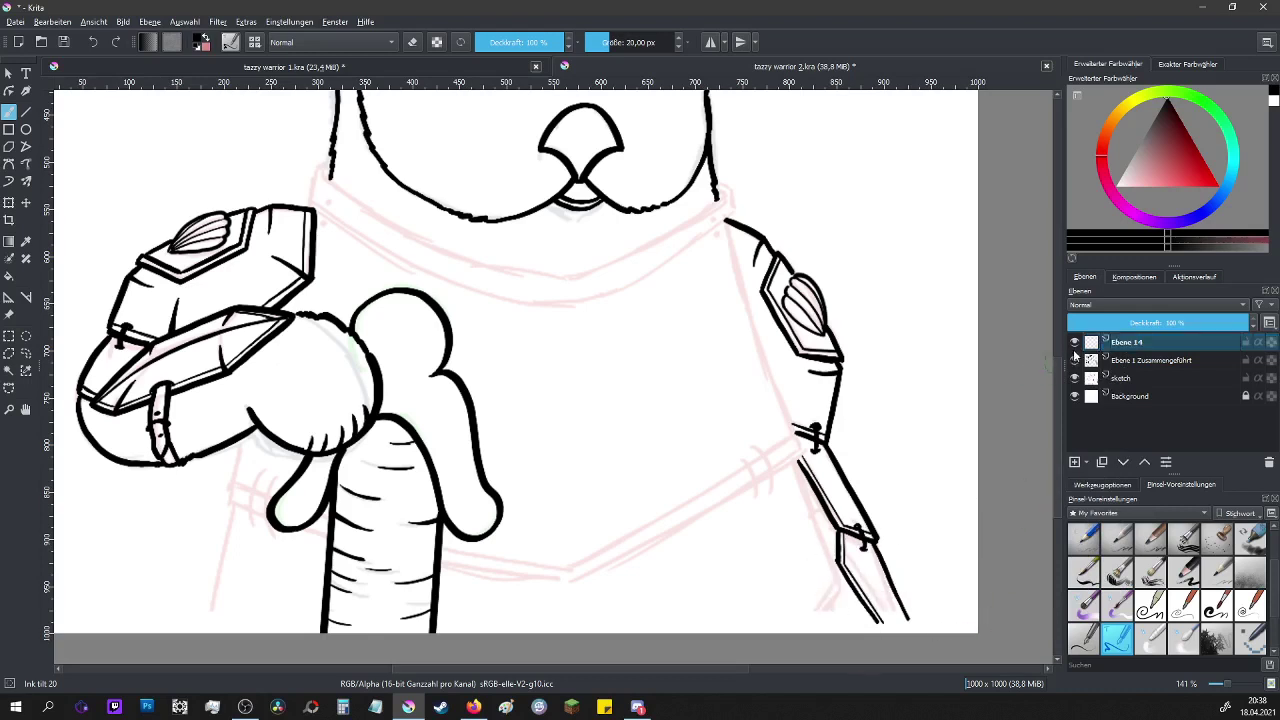
{"action": "scroll", "coordinate": [390, 121], "scroll_direction": "up", "scroll_amount": 1}
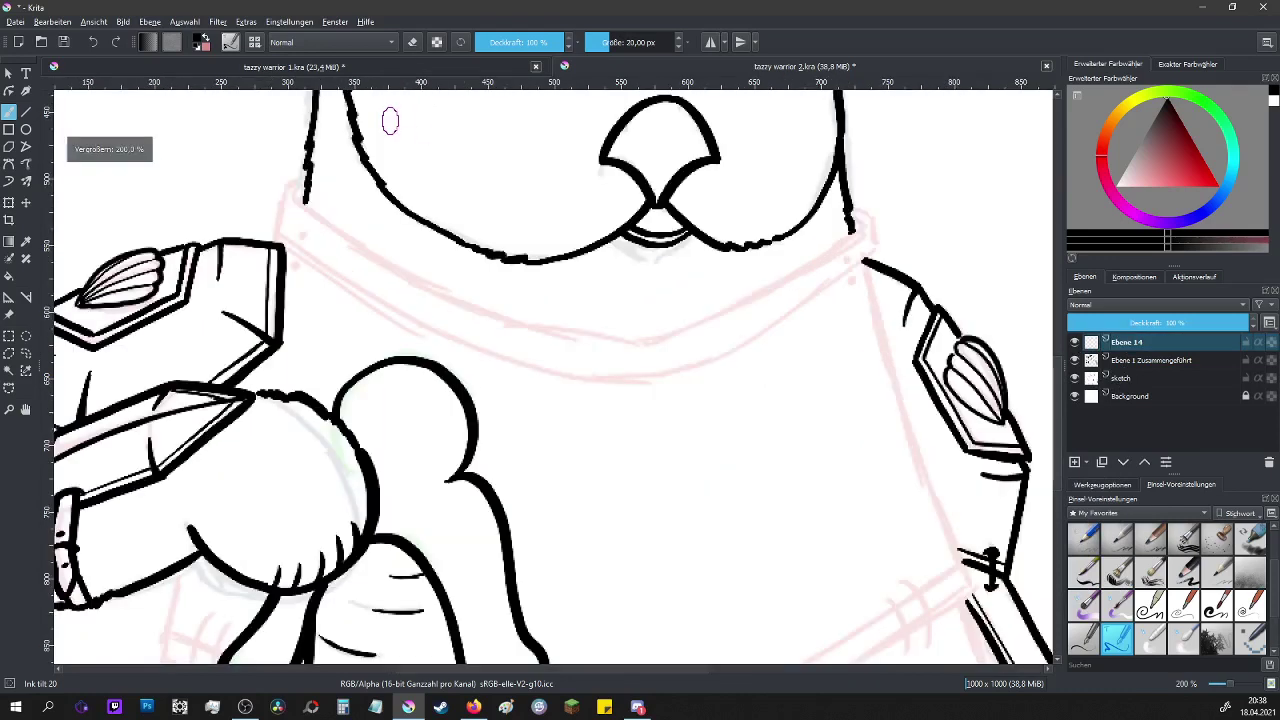
{"action": "scroll", "coordinate": [390, 121], "scroll_direction": "up", "scroll_amount": 1}
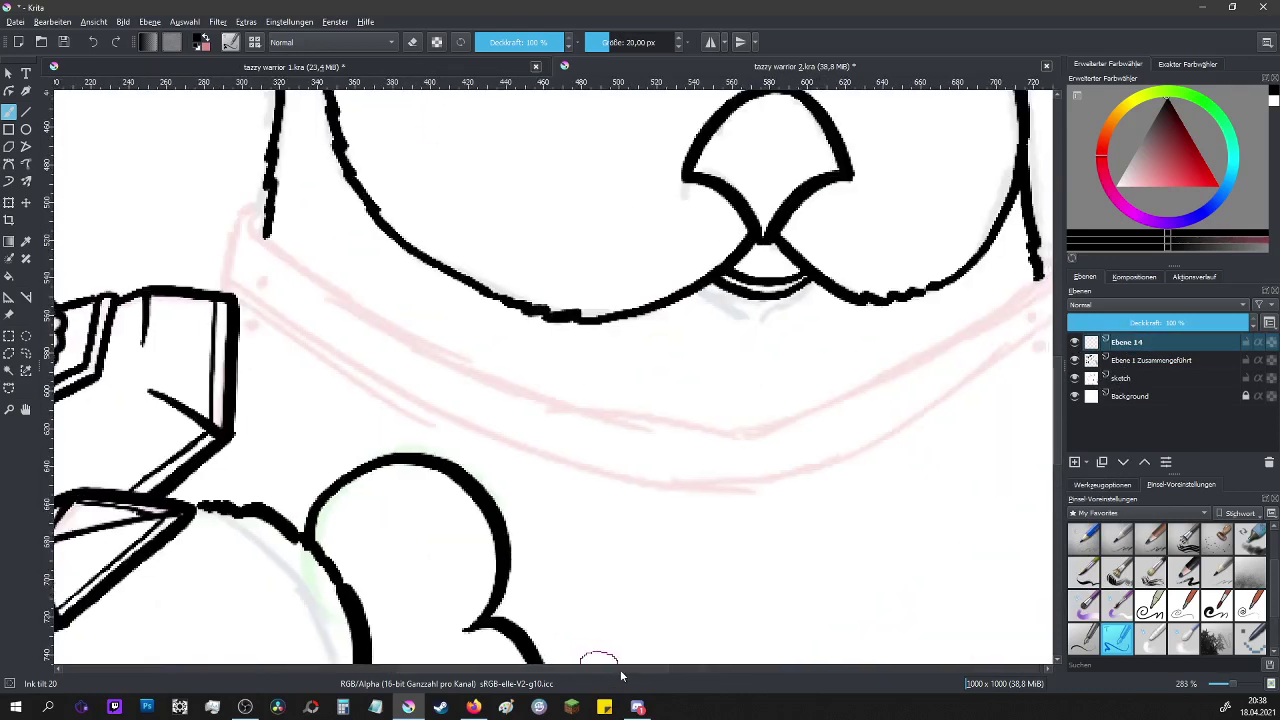
{"action": "left_click_drag", "start_coordinate": [612, 662], "coordinate": [504, 662]}
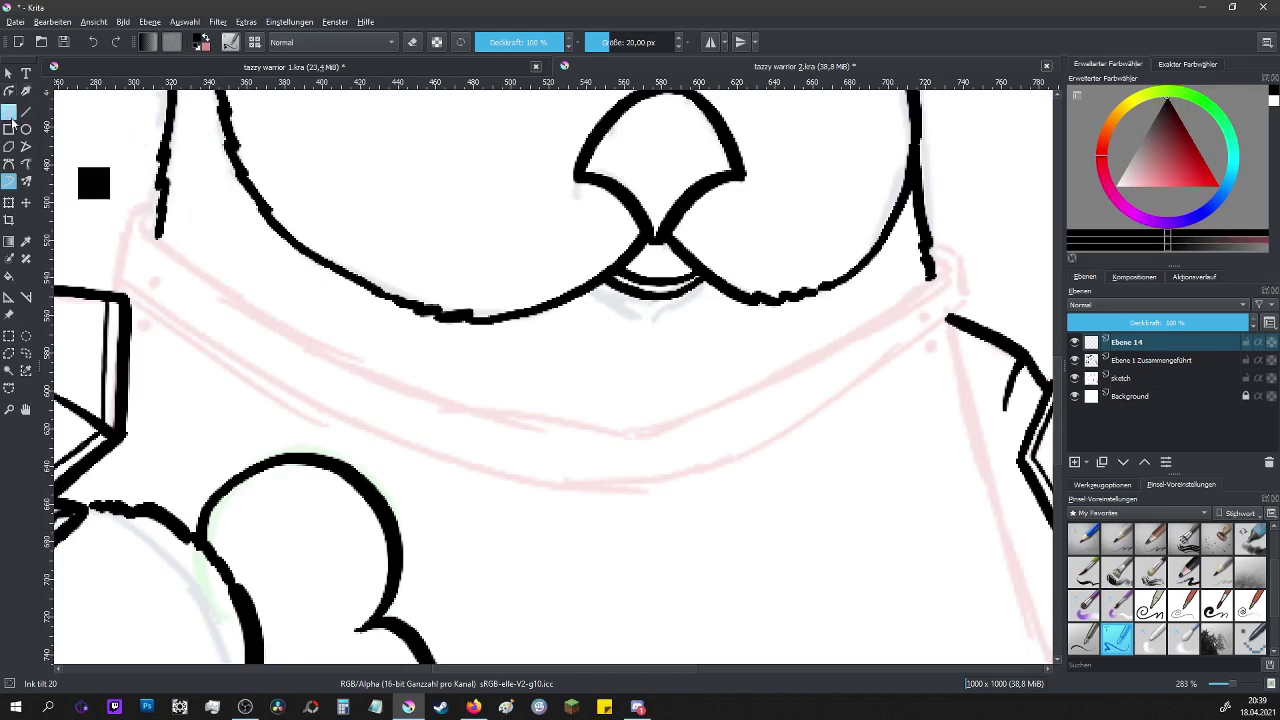
{"action": "mouse_move", "coordinate": [166, 190]}
{"action": "left_mouse_down"}
{"action": "mouse_move", "coordinate": [121, 210]}
{"action": "mouse_move", "coordinate": [110, 283]}
{"action": "left_mouse_up"}
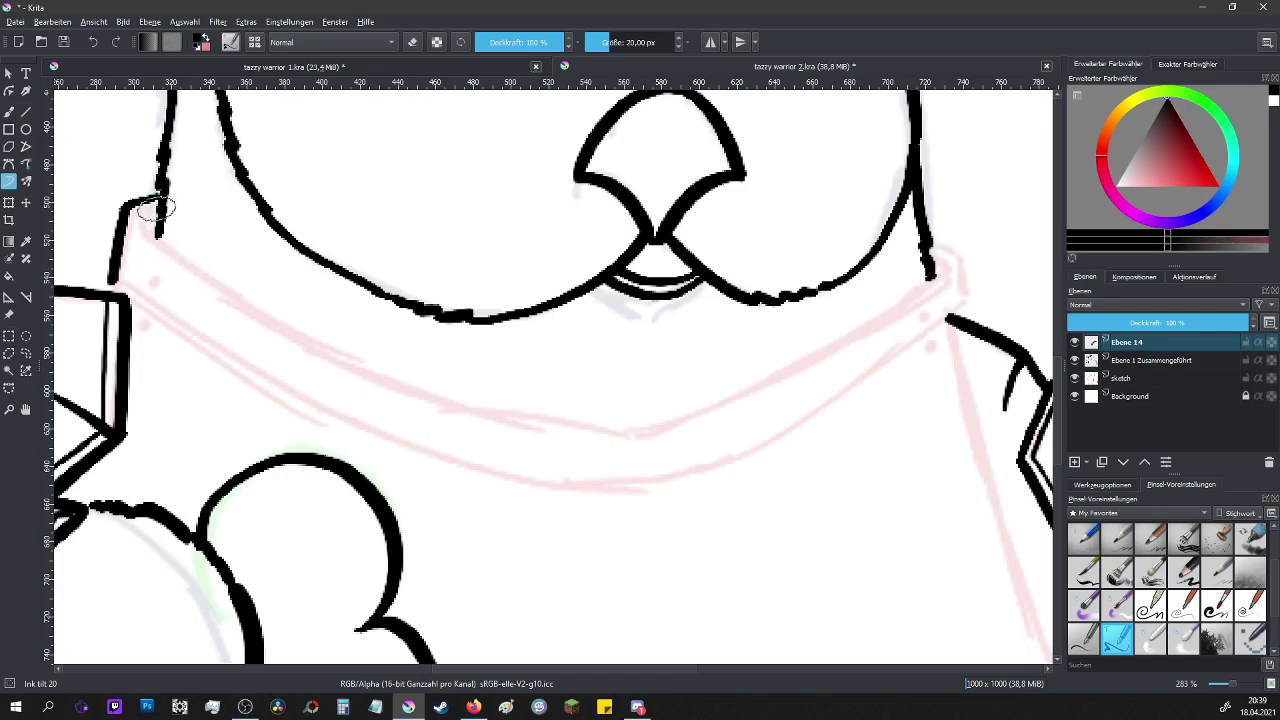
{"action": "mouse_move", "coordinate": [148, 210]}
{"action": "left_mouse_down"}
{"action": "mouse_move", "coordinate": [383, 394]}
{"action": "mouse_move", "coordinate": [472, 434]}
{"action": "mouse_move", "coordinate": [579, 448]}
{"action": "mouse_move", "coordinate": [691, 431]}
{"action": "mouse_move", "coordinate": [798, 390]}
{"action": "mouse_move", "coordinate": [921, 300]}
{"action": "mouse_move", "coordinate": [930, 260]}
{"action": "left_mouse_up"}
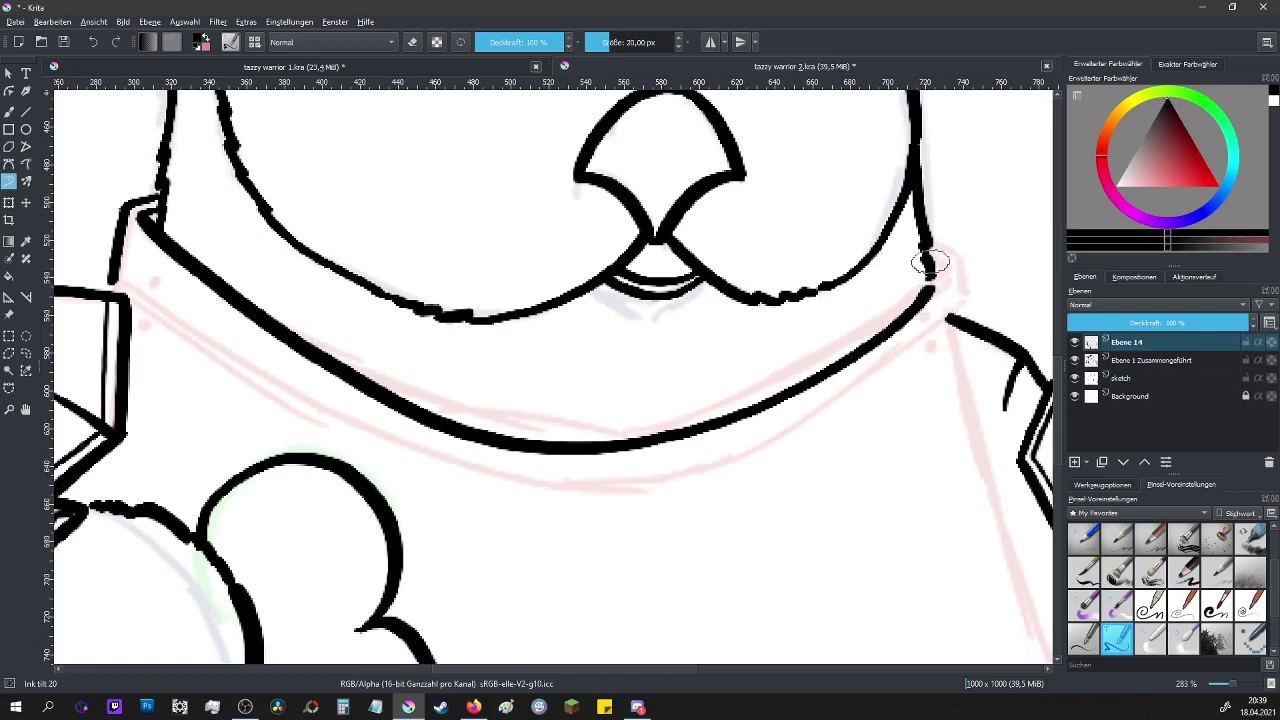
{"action": "mouse_move", "coordinate": [936, 258]}
{"action": "left_mouse_down"}
{"action": "mouse_move", "coordinate": [940, 274]}
{"action": "mouse_move", "coordinate": [948, 253]}
{"action": "mouse_move", "coordinate": [962, 308]}
{"action": "left_mouse_up"}
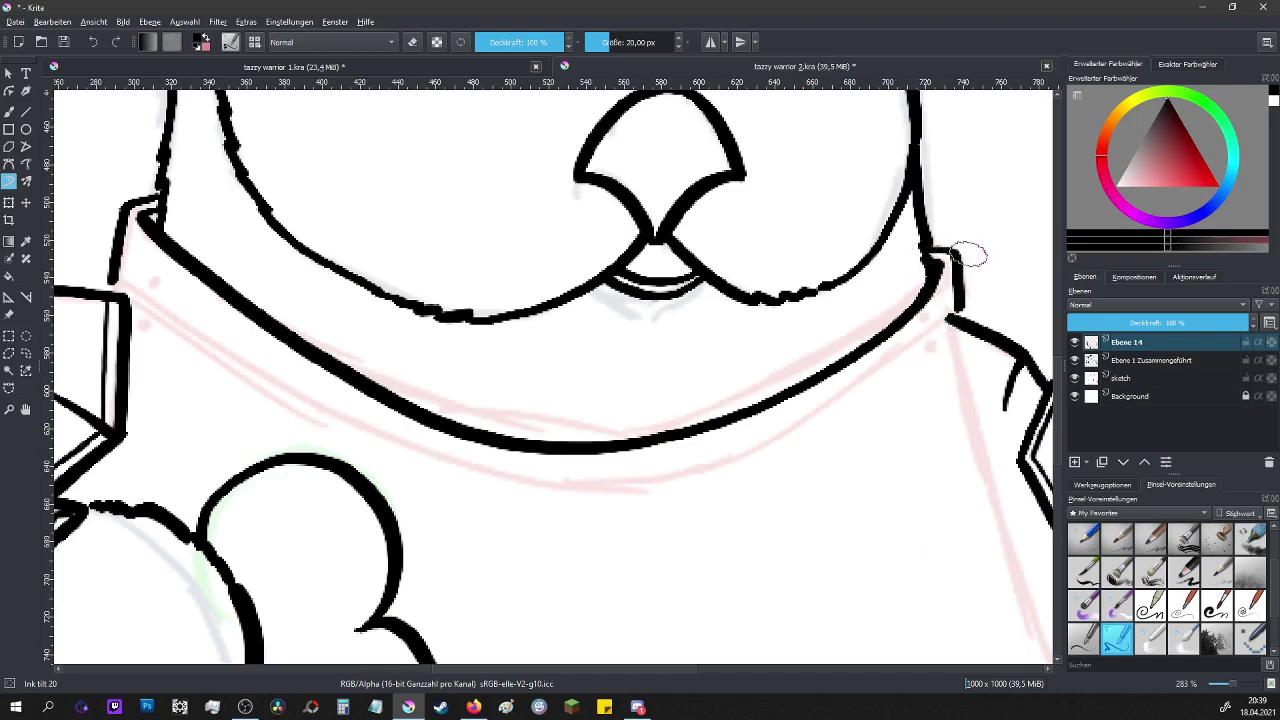
- Add another paint layer and try a short Ink circle 10 stroke inside the mouth opening, undoing it
{"action": "left_click", "coordinate": [1075, 463]}
{"action": "left_click", "coordinate": [1085, 638]}
{"action": "scroll", "coordinate": [463, 638], "scroll_direction": "down", "scroll_amount": 1}
{"action": "scroll", "coordinate": [463, 600], "scroll_direction": "down", "scroll_amount": 1}
{"action": "scroll", "coordinate": [543, 528], "scroll_direction": "up", "scroll_amount": 5}
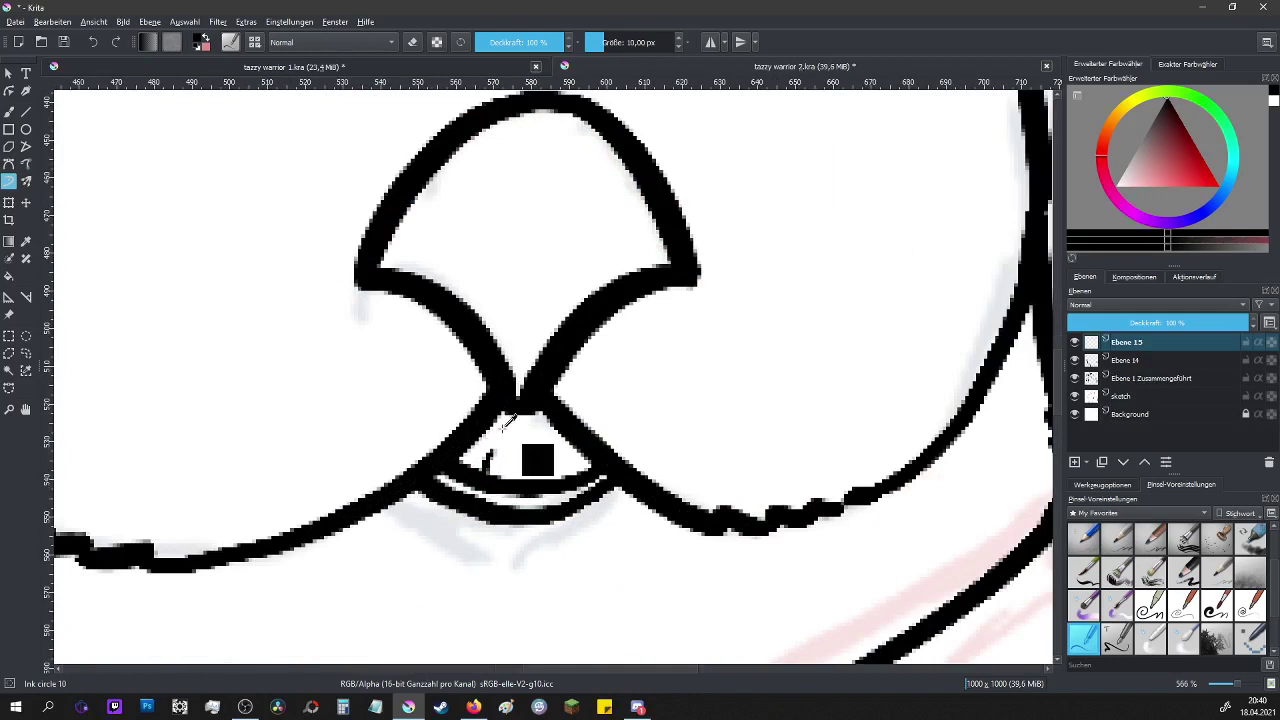
{"action": "left_click", "coordinate": [89, 45]}
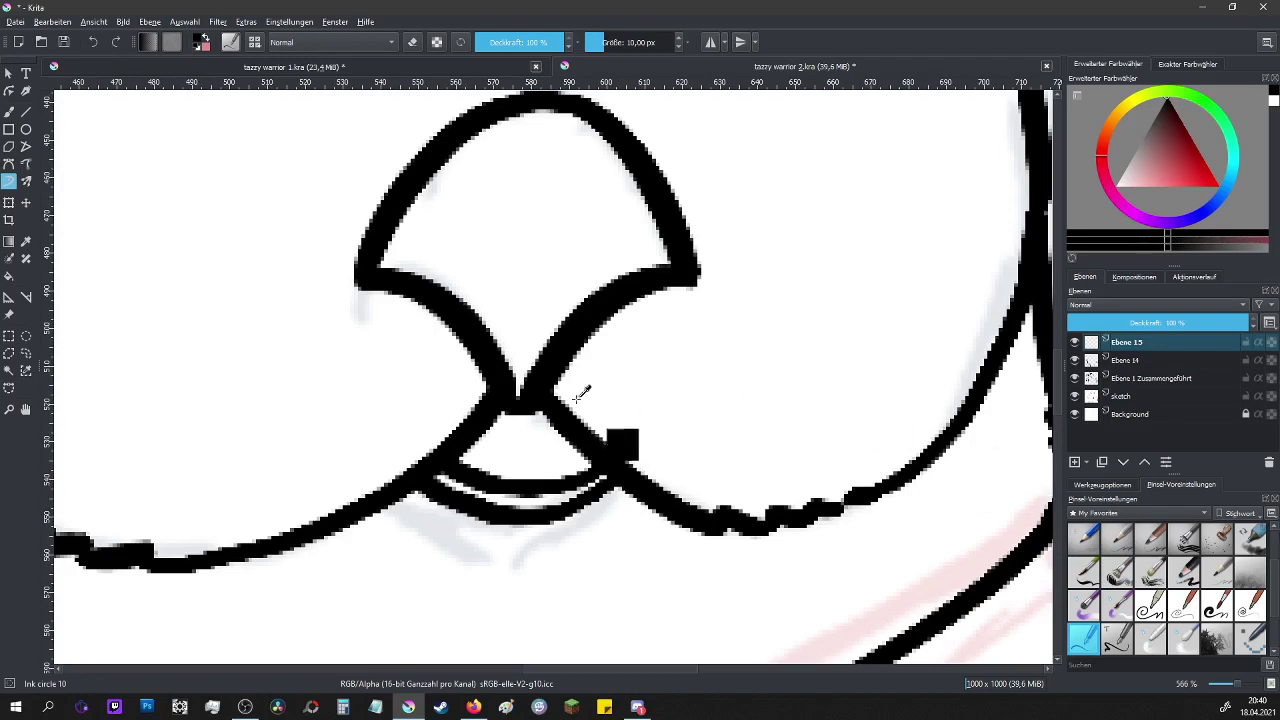
- Draw a small sample nose with nostrils and muzzle lines in the empty area beside the head on Ebene 15
{"action": "scroll", "coordinate": [512, 325], "scroll_direction": "down", "scroll_amount": 3}
{"action": "scroll", "coordinate": [512, 343], "scroll_direction": "down", "scroll_amount": 1}
{"action": "scroll", "coordinate": [740, 300], "scroll_direction": "up", "scroll_amount": 2}
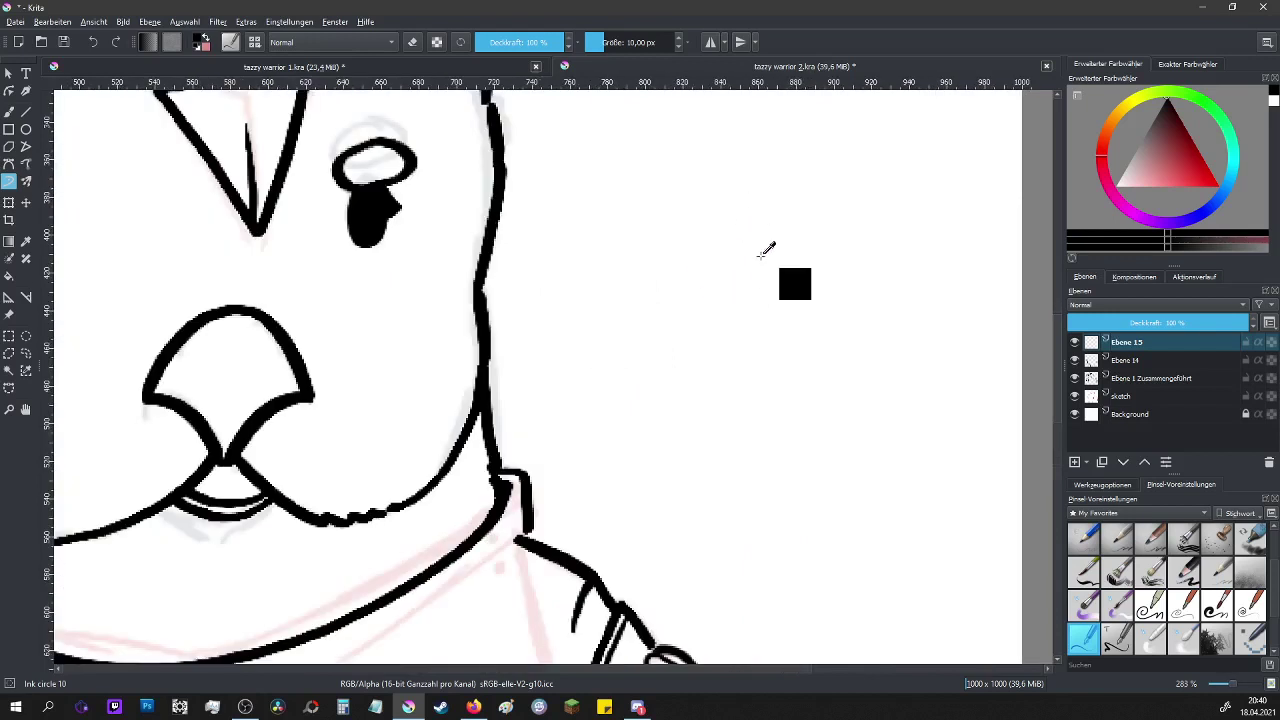
{"action": "mouse_move", "coordinate": [757, 297]}
{"action": "left_mouse_down"}
{"action": "mouse_move", "coordinate": [705, 255]}
{"action": "mouse_move", "coordinate": [802, 223]}
{"action": "mouse_move", "coordinate": [813, 260]}
{"action": "mouse_move", "coordinate": [774, 269]}
{"action": "mouse_move", "coordinate": [738, 302]}
{"action": "mouse_move", "coordinate": [749, 308]}
{"action": "mouse_move", "coordinate": [694, 382]}
{"action": "mouse_move", "coordinate": [648, 389]}
{"action": "left_mouse_up"}
{"action": "left_click_drag", "start_coordinate": [660, 381], "coordinate": [622, 384]}
{"action": "mouse_move", "coordinate": [759, 294]}
{"action": "left_mouse_down"}
{"action": "mouse_move", "coordinate": [789, 361]}
{"action": "mouse_move", "coordinate": [886, 374]}
{"action": "left_mouse_up"}
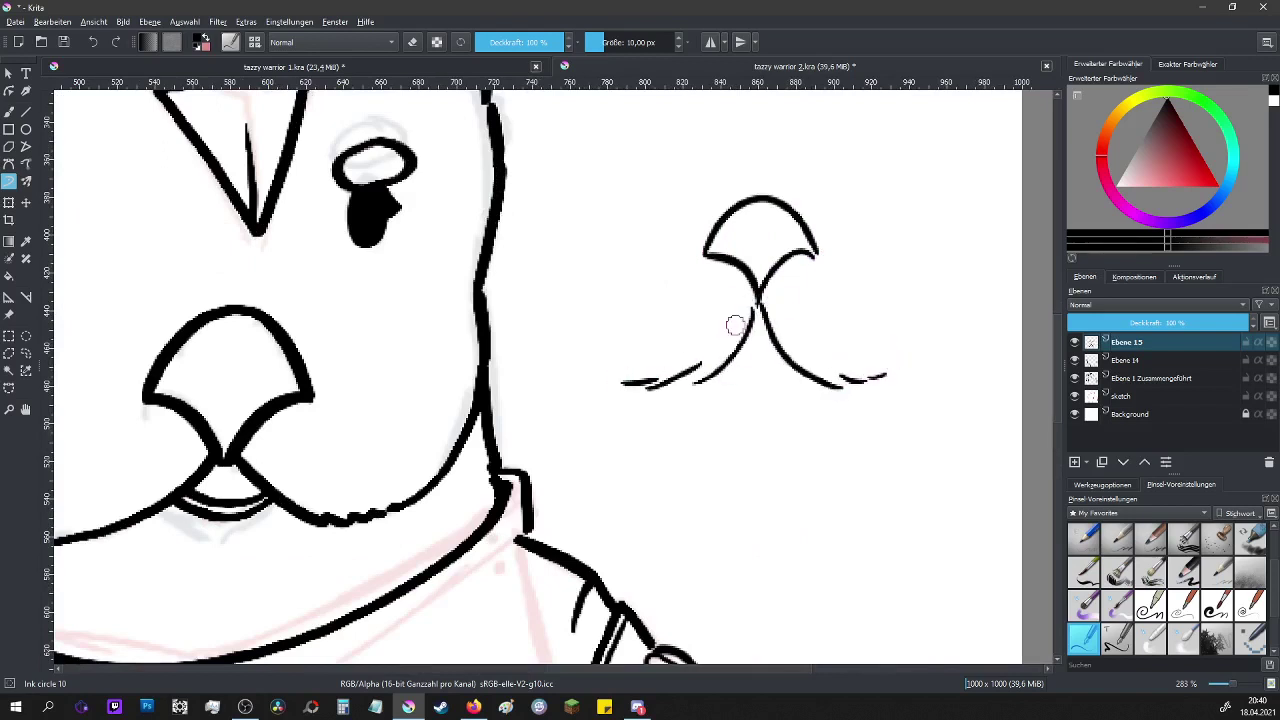
{"action": "left_click_drag", "start_coordinate": [626, 380], "coordinate": [609, 381]}
{"action": "mouse_move", "coordinate": [757, 289]}
{"action": "left_mouse_down"}
{"action": "mouse_move", "coordinate": [706, 255]}
{"action": "mouse_move", "coordinate": [815, 256]}
{"action": "left_mouse_up"}
{"action": "key", "text": "ctrl"}
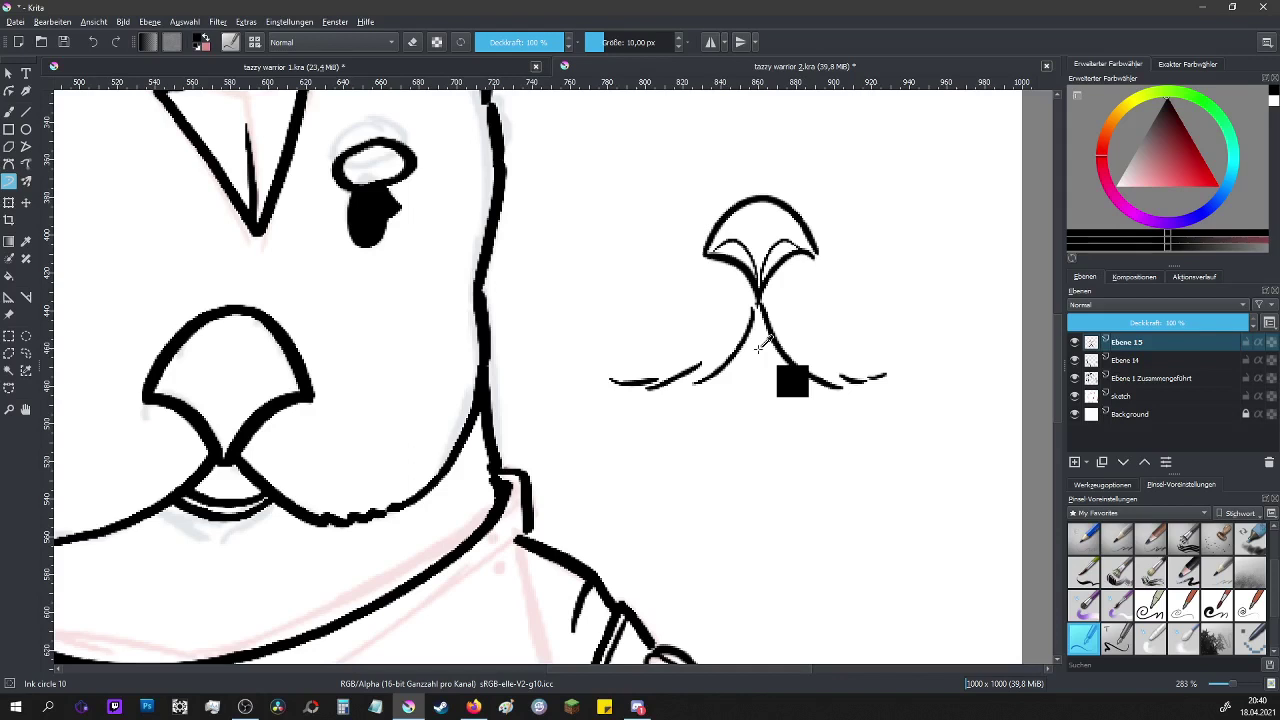
- Add a double curved lower lip to the sample muzzle, draw an arrow pointing at it, and undo the arrow
{"action": "mouse_move", "coordinate": [733, 358]}
{"action": "left_mouse_down"}
{"action": "mouse_move", "coordinate": [752, 376]}
{"action": "mouse_move", "coordinate": [776, 356]}
{"action": "left_mouse_up"}
{"action": "left_click_drag", "start_coordinate": [716, 442], "coordinate": [740, 386]}
{"action": "key", "text": "ctrl"}
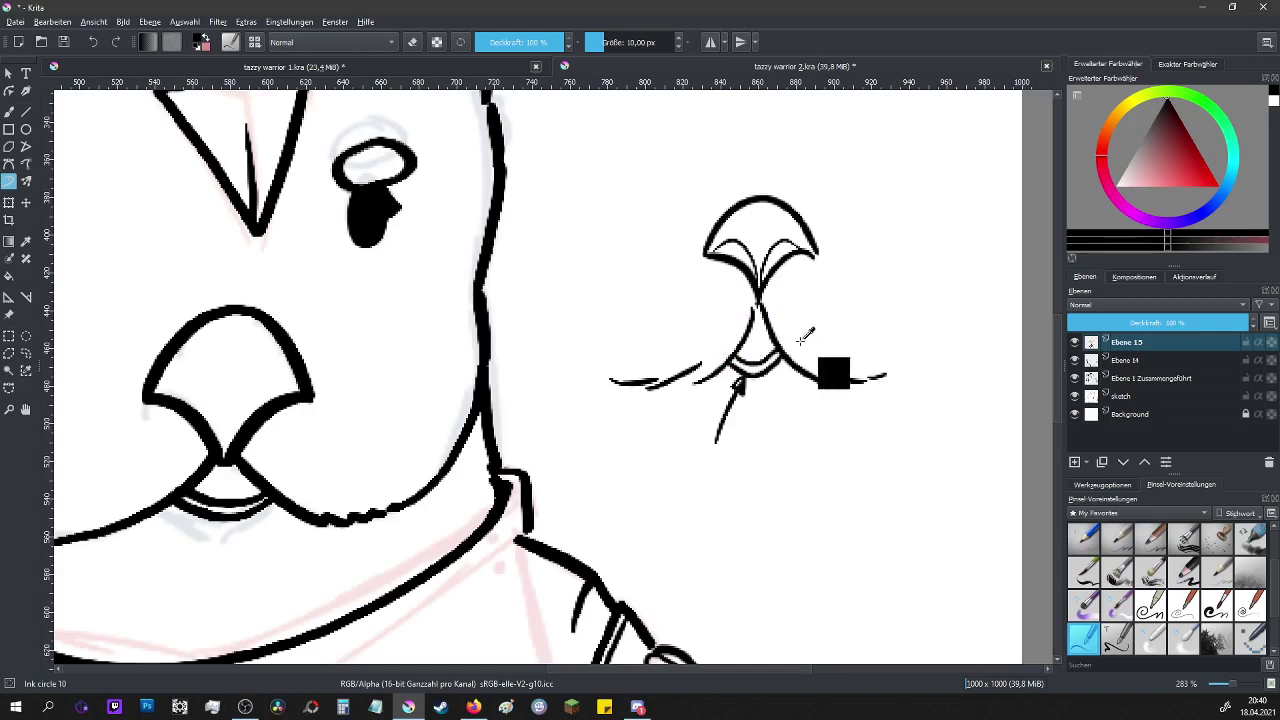
{"action": "key", "text": "ctrl+z"}
{"action": "key", "text": "ctrl+z"}
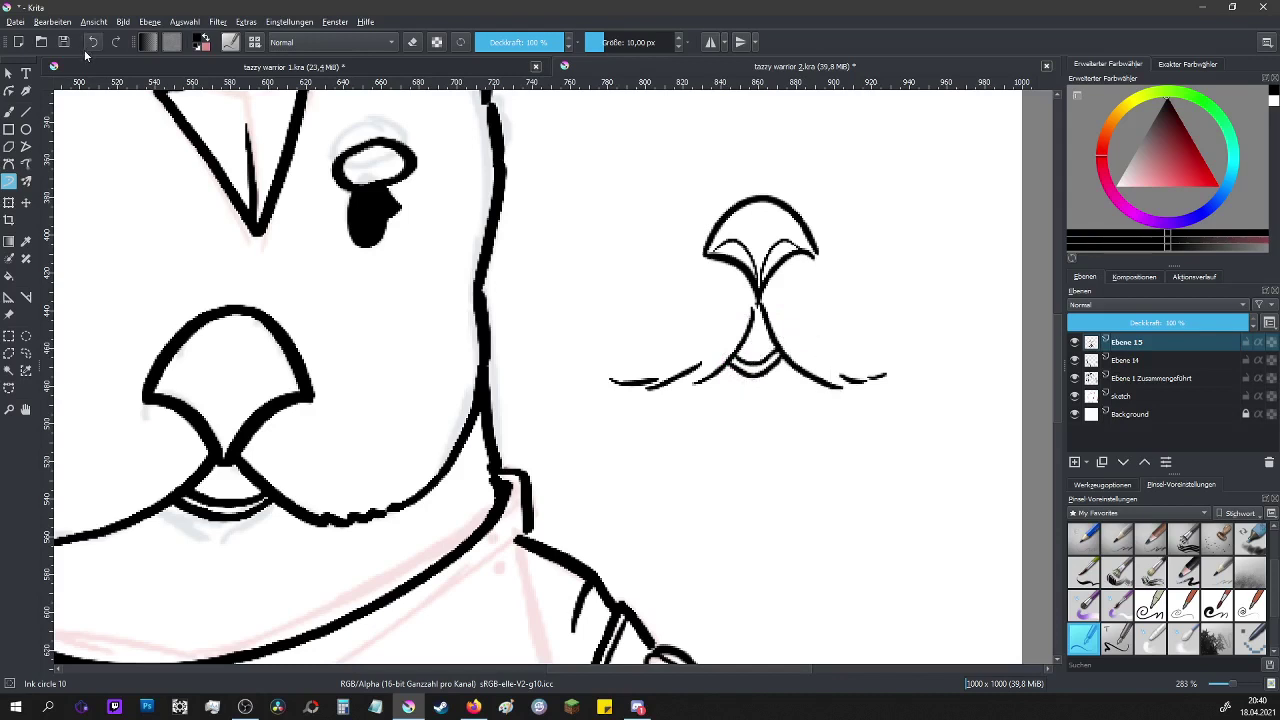
{"action": "key", "text": "ctrl"}
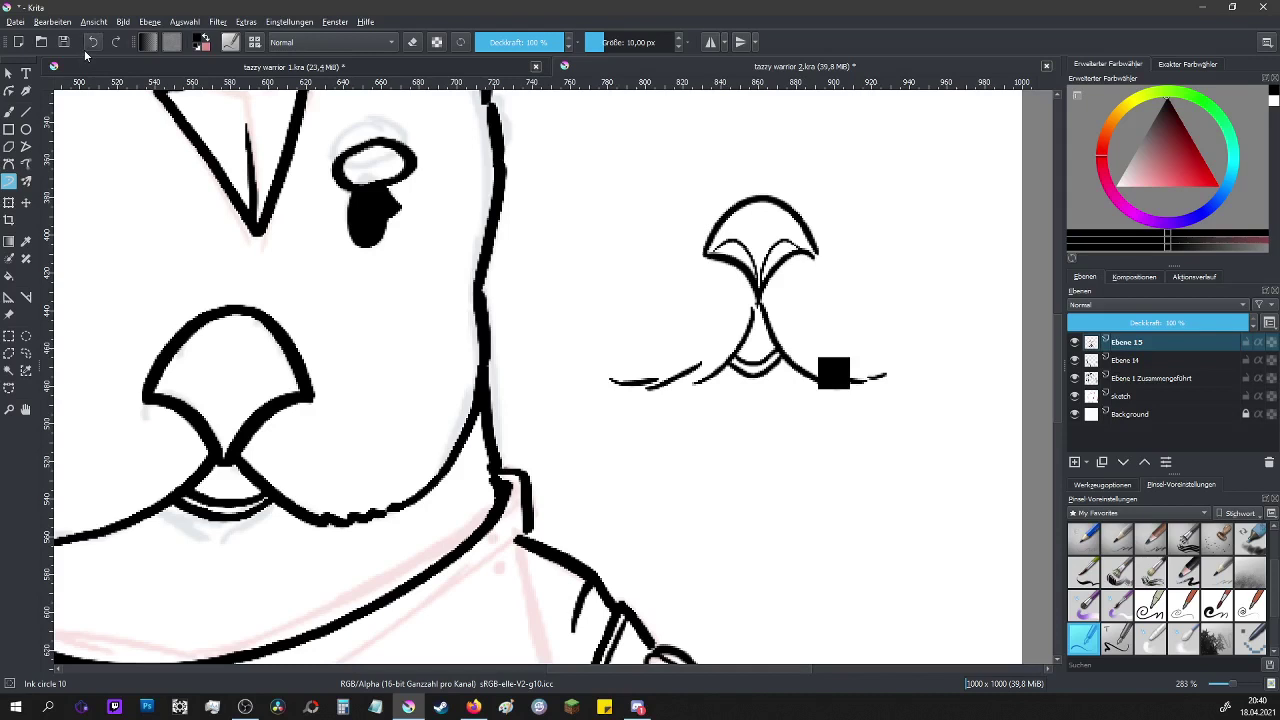
- Divide the sample's lip band with small tooth lines and add short strokes inside its mouth opening
{"action": "mouse_move", "coordinate": [728, 356]}
{"action": "left_mouse_down"}
{"action": "mouse_move", "coordinate": [746, 372]}
{"action": "mouse_move", "coordinate": [784, 368]}
{"action": "left_mouse_up"}
{"action": "key", "text": "ctrl"}
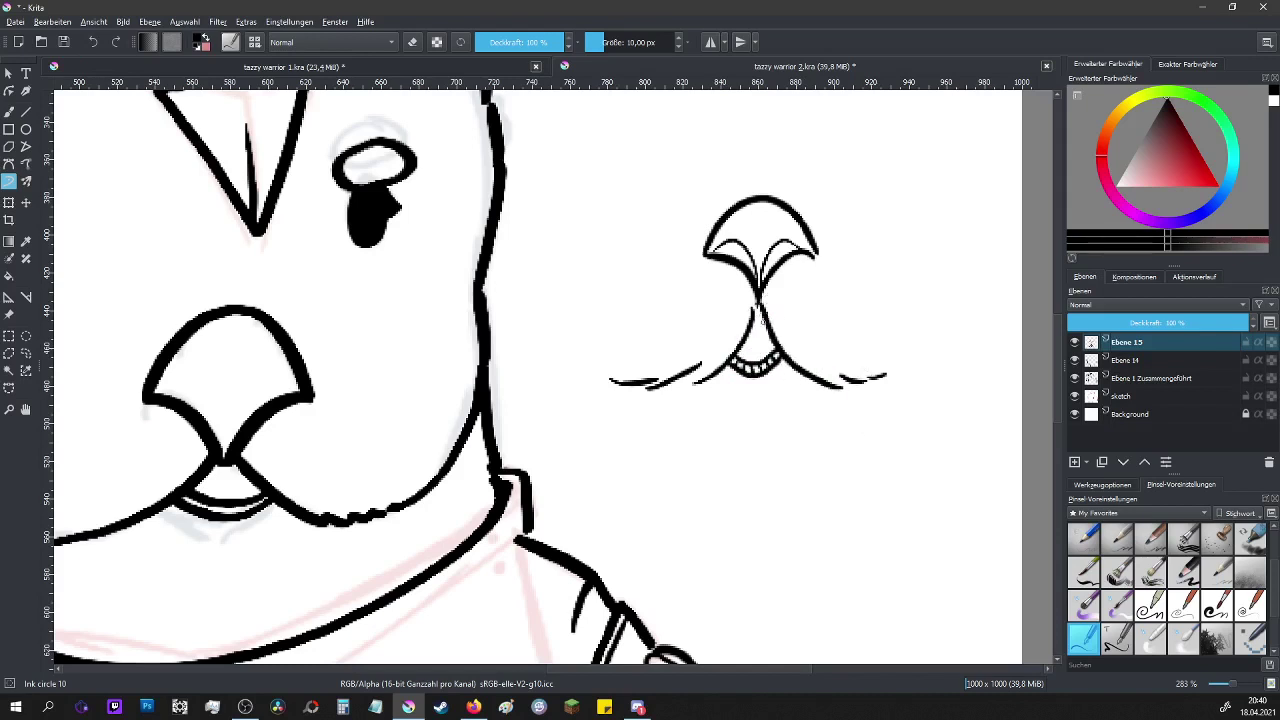
{"action": "left_click_drag", "start_coordinate": [764, 332], "coordinate": [780, 356]}
{"action": "key", "text": "ctrl"}
- Switch to Ebene 14 and ink a short line below the character's nose inside the mouth opening
{"action": "key", "text": "Page_Down"}
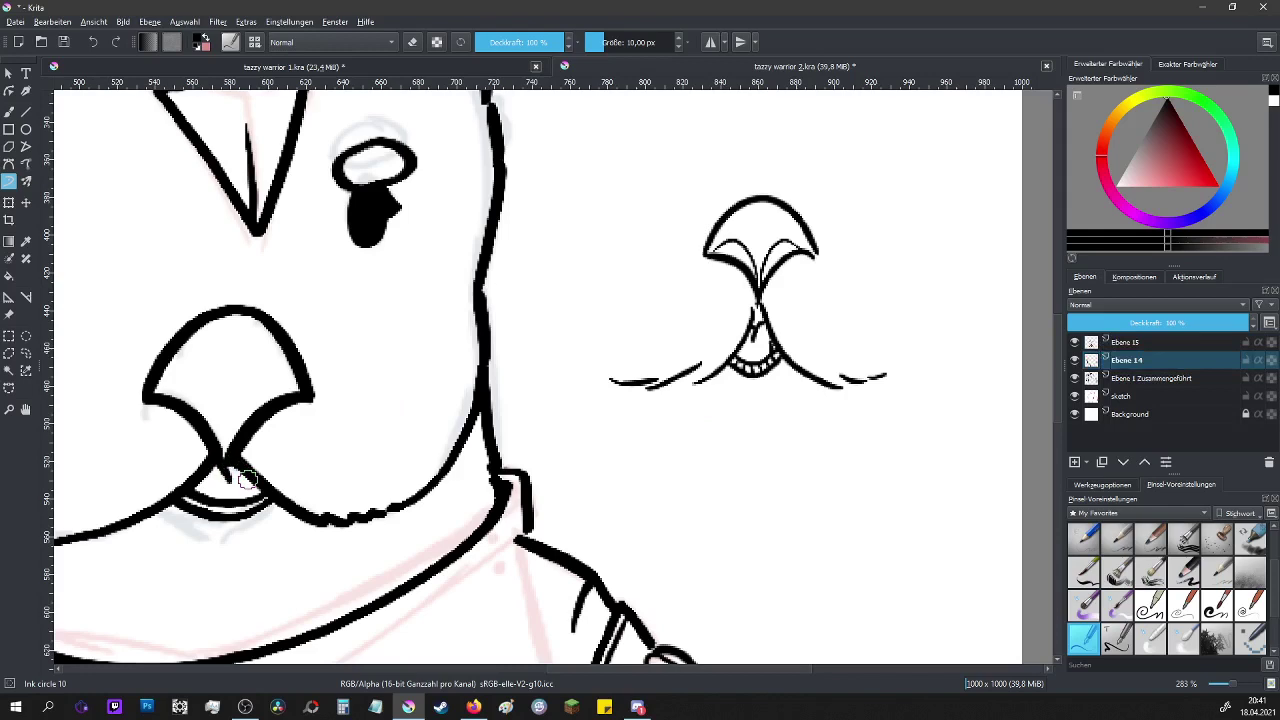
{"action": "scroll", "coordinate": [466, 491], "scroll_direction": "down", "scroll_amount": 5}
{"action": "scroll", "coordinate": [470, 506], "scroll_direction": "up", "scroll_amount": 2}
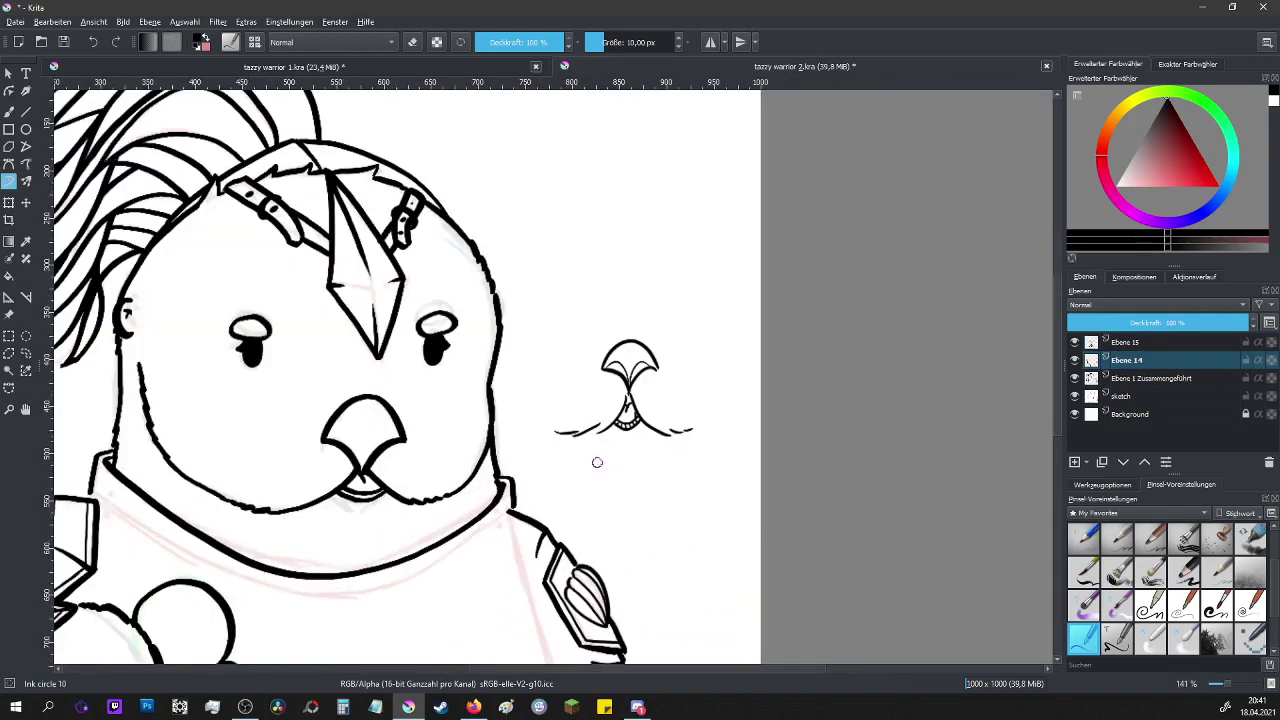
- Erase the sample nose and muzzle drawing beside the head from Ebene 15 with the small eraser
{"action": "key", "text": "e"}
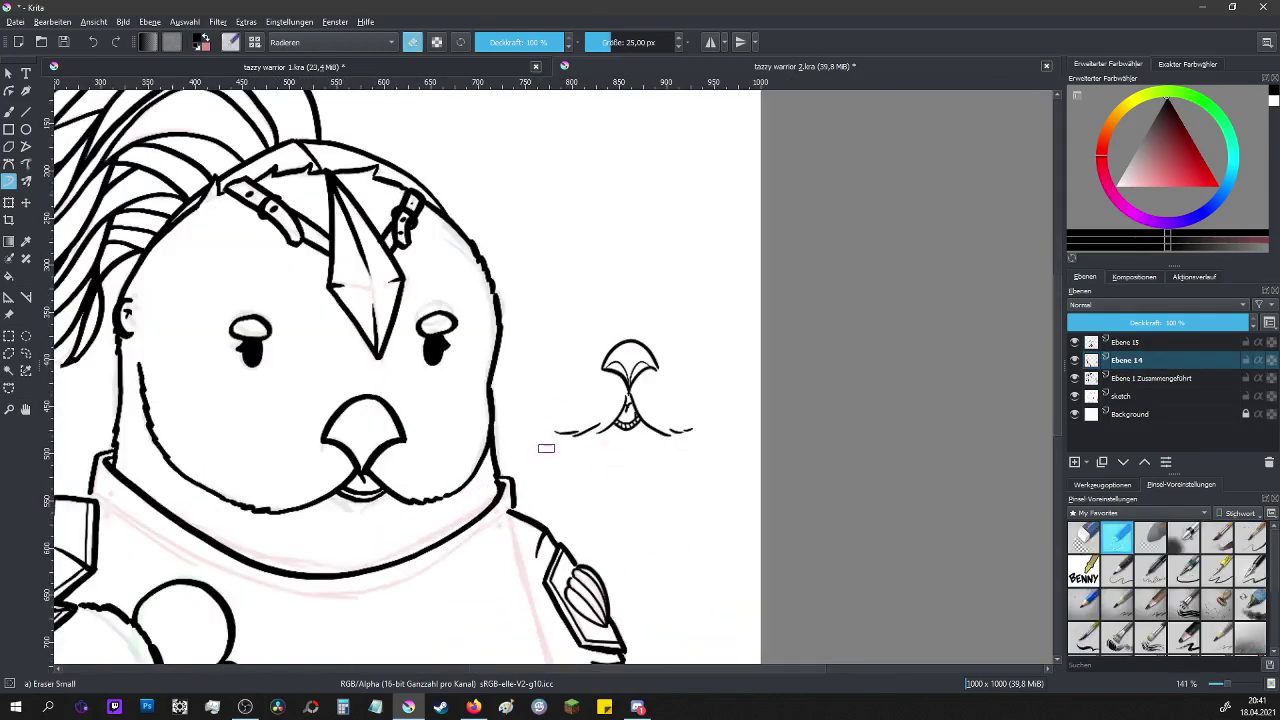
{"action": "left_click", "coordinate": [1125, 342]}
{"action": "mouse_move", "coordinate": [534, 446]}
{"action": "left_mouse_down"}
{"action": "mouse_move", "coordinate": [564, 417]}
{"action": "mouse_move", "coordinate": [577, 440]}
{"action": "mouse_move", "coordinate": [607, 433]}
{"action": "mouse_move", "coordinate": [653, 392]}
{"action": "left_mouse_up"}
{"action": "left_click_drag", "start_coordinate": [666, 427], "coordinate": [740, 420]}
- Ink the collar's curved lower edge from one shoulder to the other on Ebene 15 with the Ink tilt 20 brush
{"action": "scroll", "coordinate": [439, 284], "scroll_direction": "down", "scroll_amount": 6}
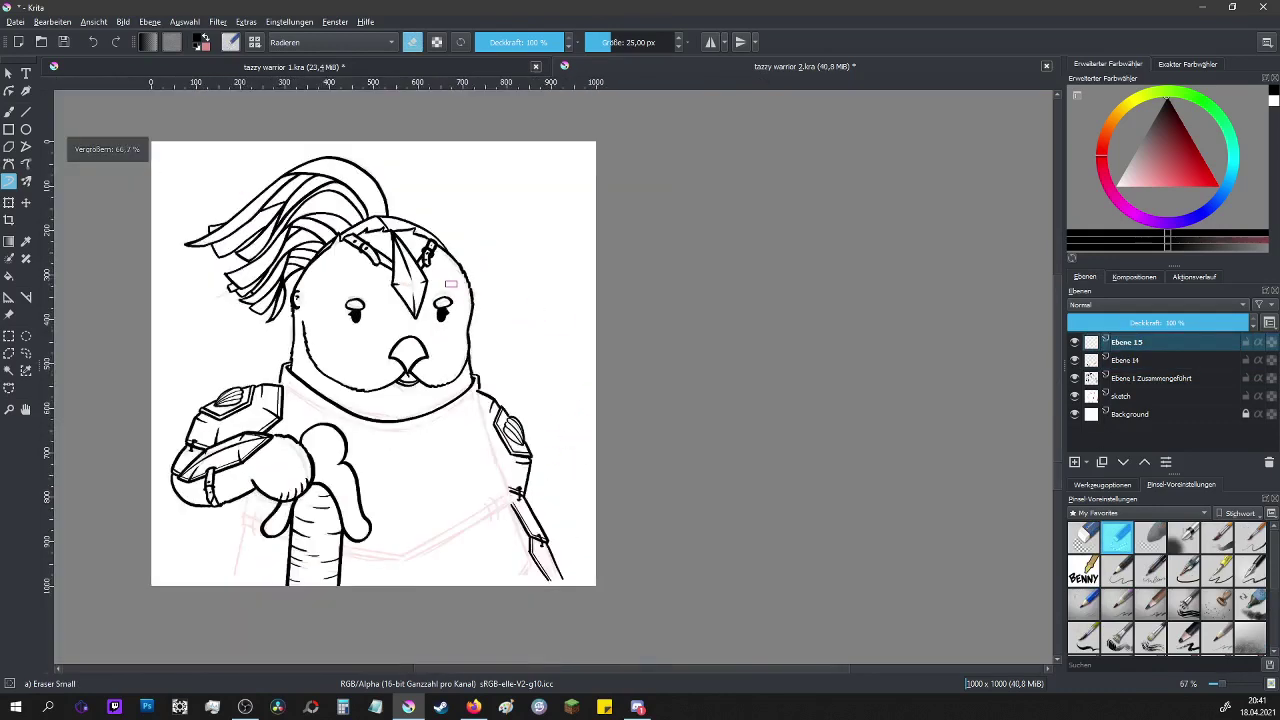
{"action": "scroll", "coordinate": [281, 503], "scroll_direction": "up", "scroll_amount": 5}
{"action": "scroll", "coordinate": [280, 503], "scroll_direction": "up", "scroll_amount": 1}
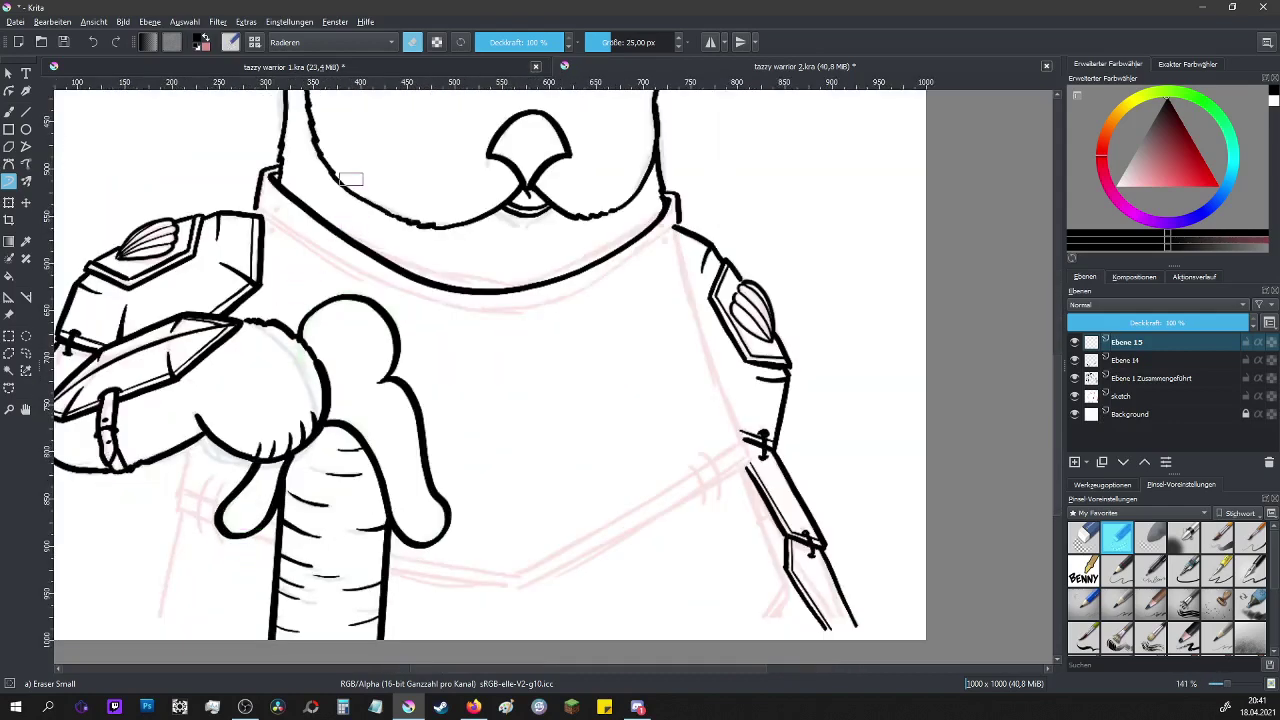
{"action": "scroll", "coordinate": [1129, 619], "scroll_direction": "down", "scroll_amount": 3}
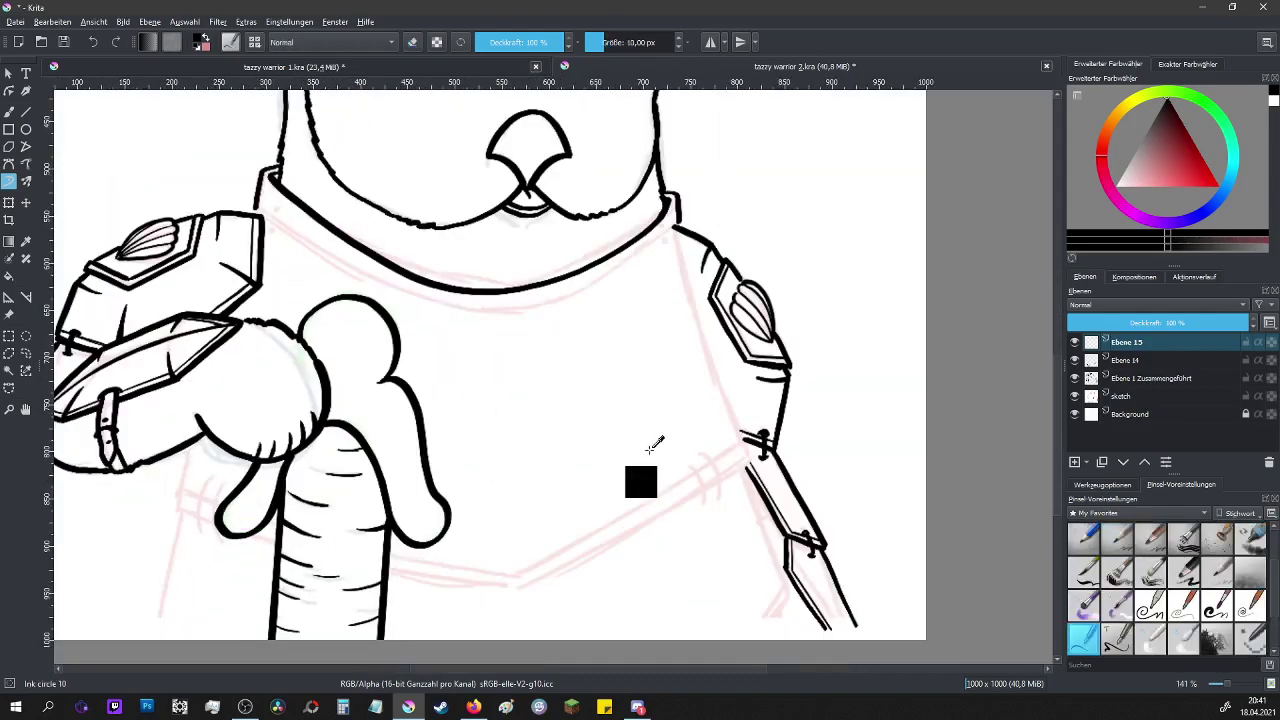
{"action": "left_click", "coordinate": [1121, 634]}
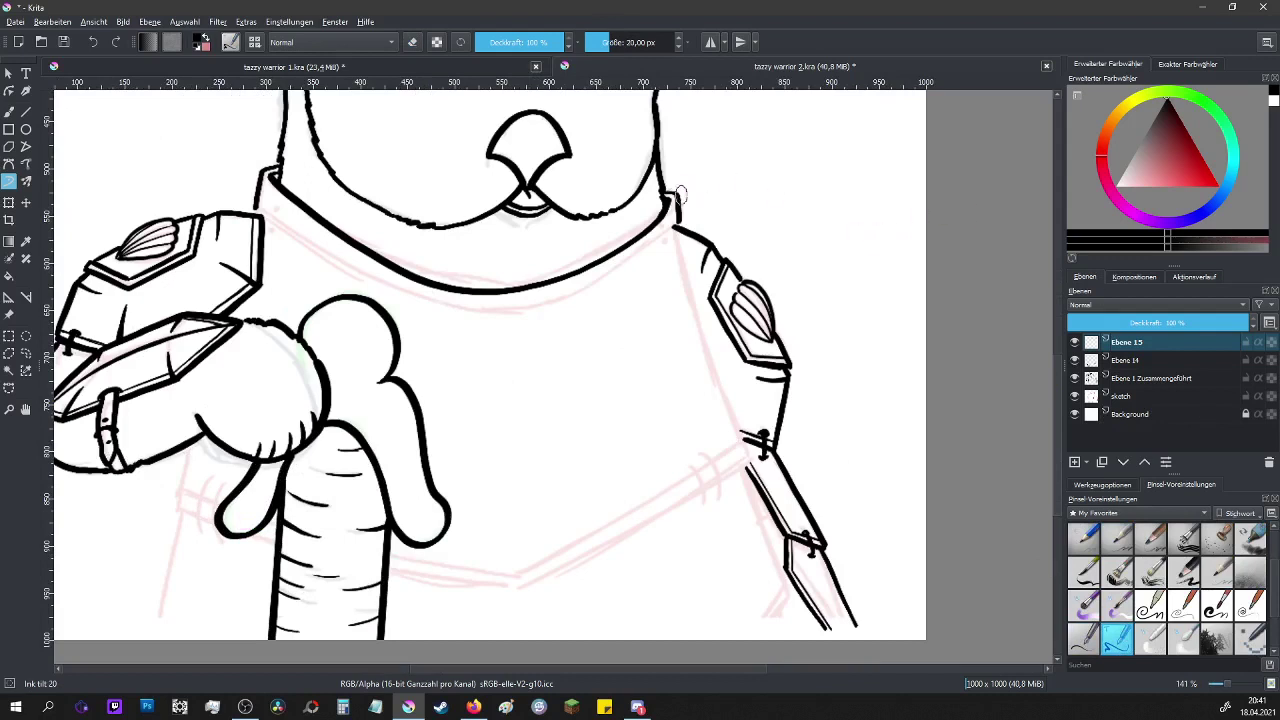
{"action": "scroll", "coordinate": [518, 155], "scroll_direction": "up", "scroll_amount": 1}
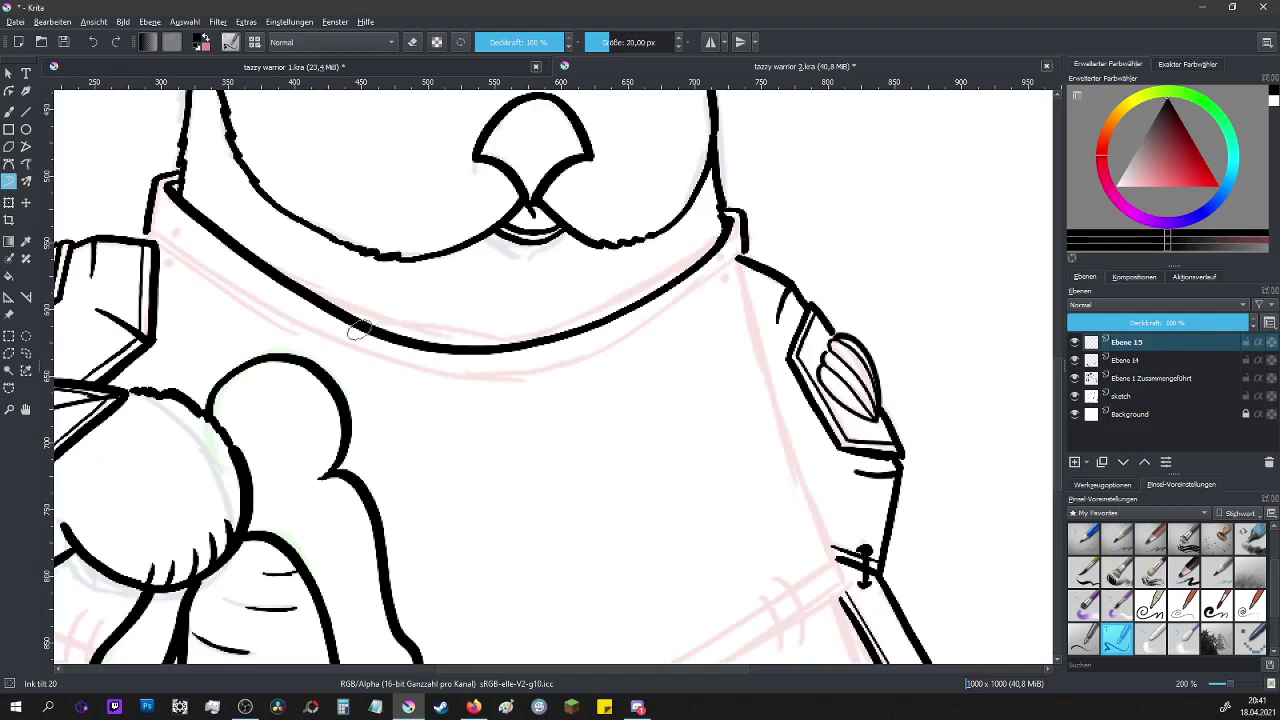
{"action": "mouse_move", "coordinate": [170, 247]}
{"action": "left_mouse_down"}
{"action": "mouse_move", "coordinate": [333, 361]}
{"action": "mouse_move", "coordinate": [478, 390]}
{"action": "mouse_move", "coordinate": [596, 365]}
{"action": "mouse_move", "coordinate": [684, 322]}
{"action": "mouse_move", "coordinate": [743, 270]}
{"action": "mouse_move", "coordinate": [742, 240]}
{"action": "mouse_move", "coordinate": [742, 264]}
{"action": "mouse_move", "coordinate": [700, 306]}
{"action": "mouse_move", "coordinate": [603, 354]}
{"action": "left_mouse_up"}
{"action": "key", "text": "ctrl"}
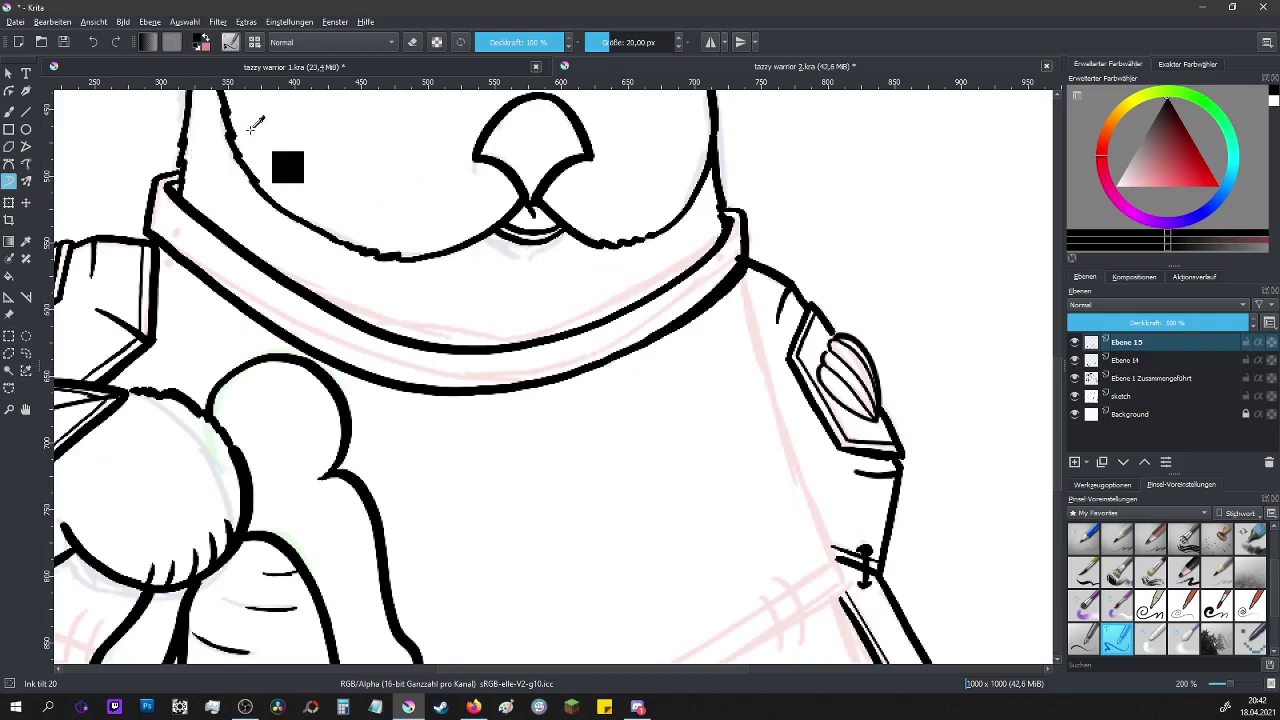
- Erase the excess thickness where the collar's lower edge meets the right-hand shoulder, and switch back to the Ink circle 10 brush
{"action": "scroll", "coordinate": [255, 125], "scroll_direction": "up", "scroll_amount": 1}
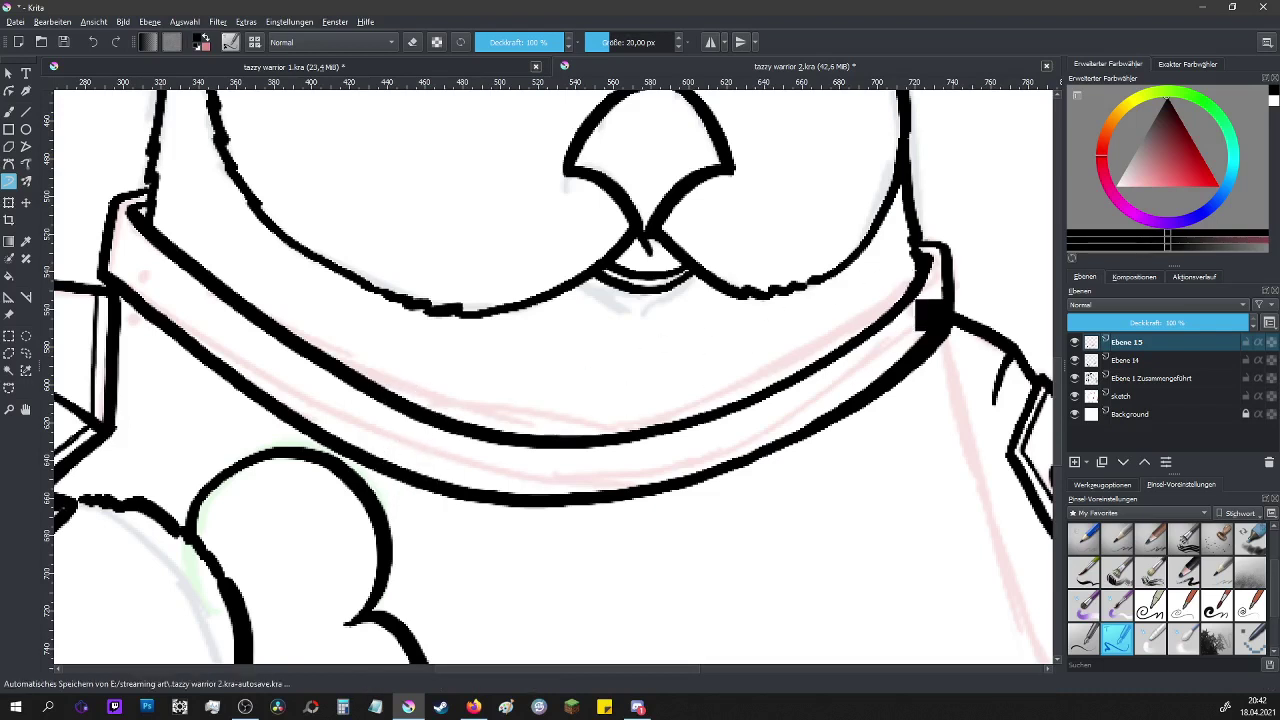
{"action": "key", "text": "e"}
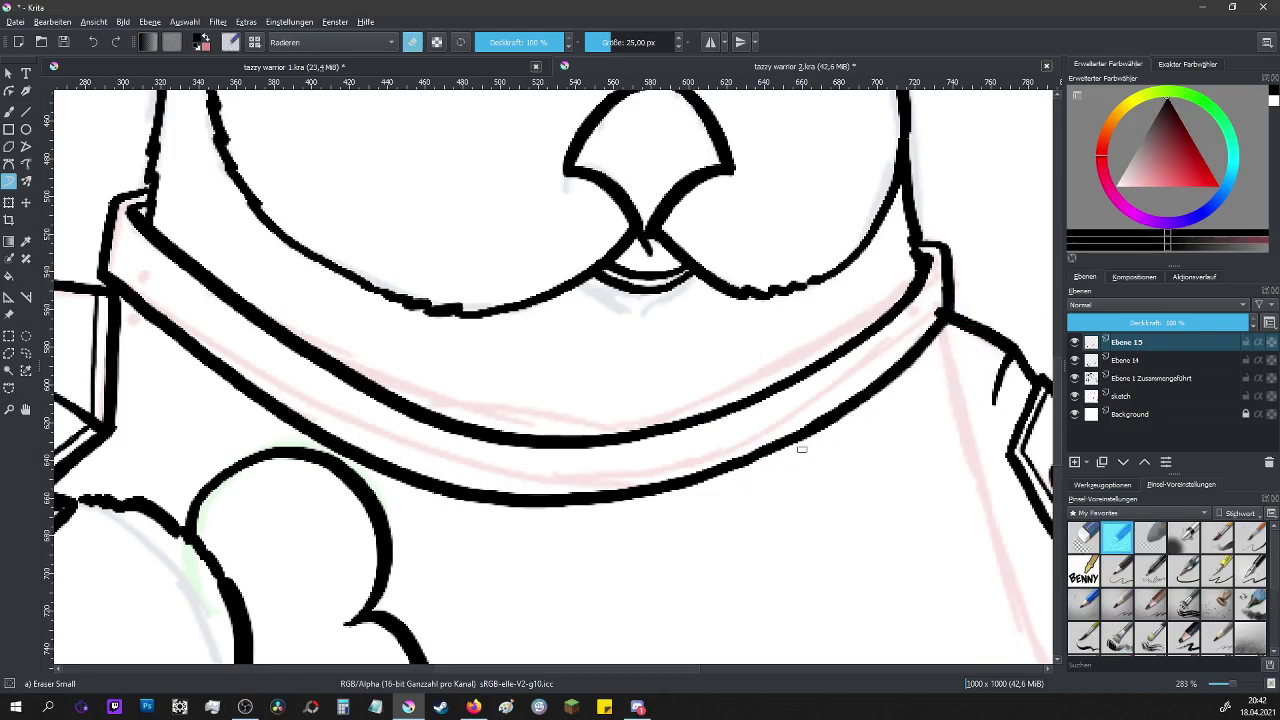
{"action": "key", "text": "e"}
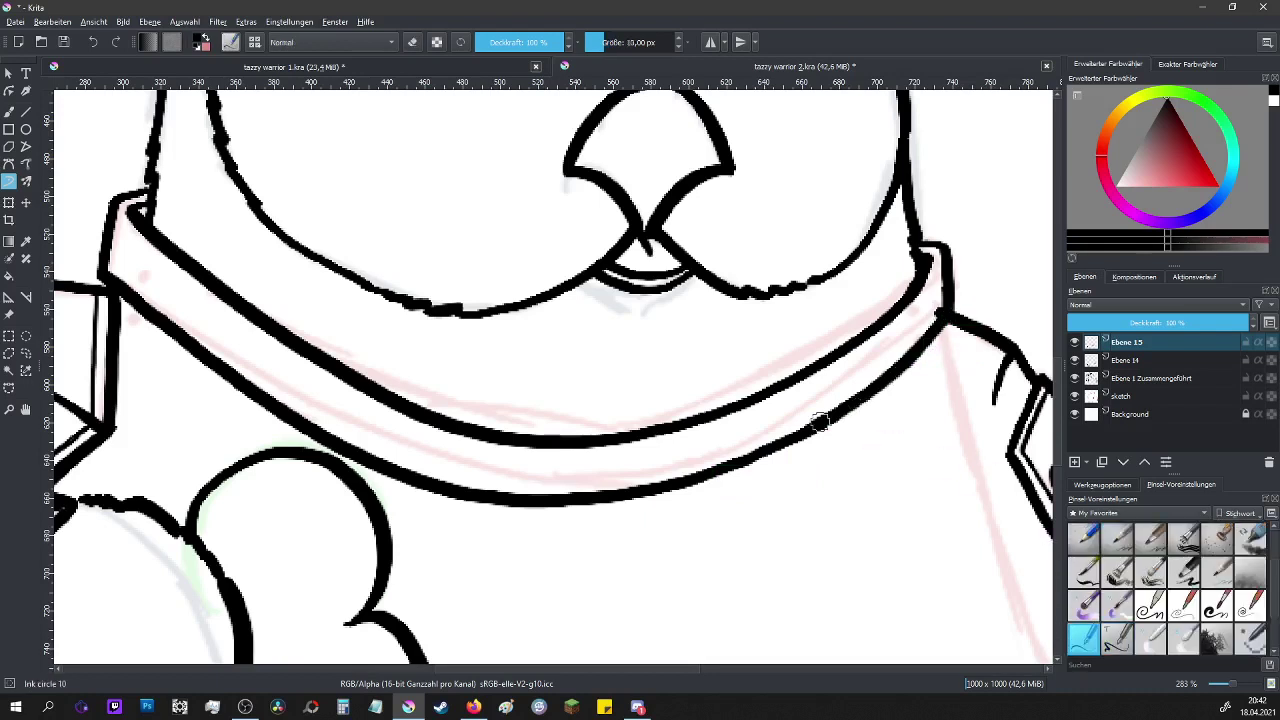
- Erase the shoulder line's end where it runs into the collar, on layer Ebene 1 Zusammengeführt, with the small eraser
{"action": "left_click", "coordinate": [1133, 378]}
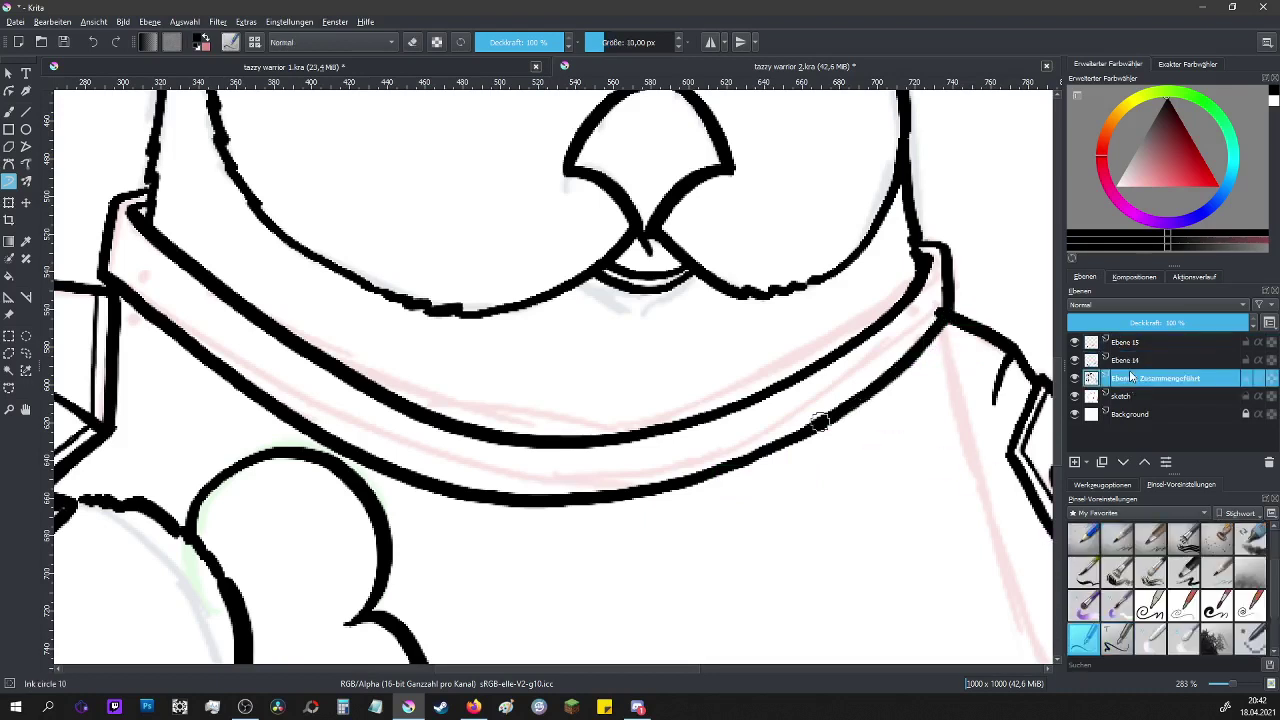
{"action": "key", "text": "e"}
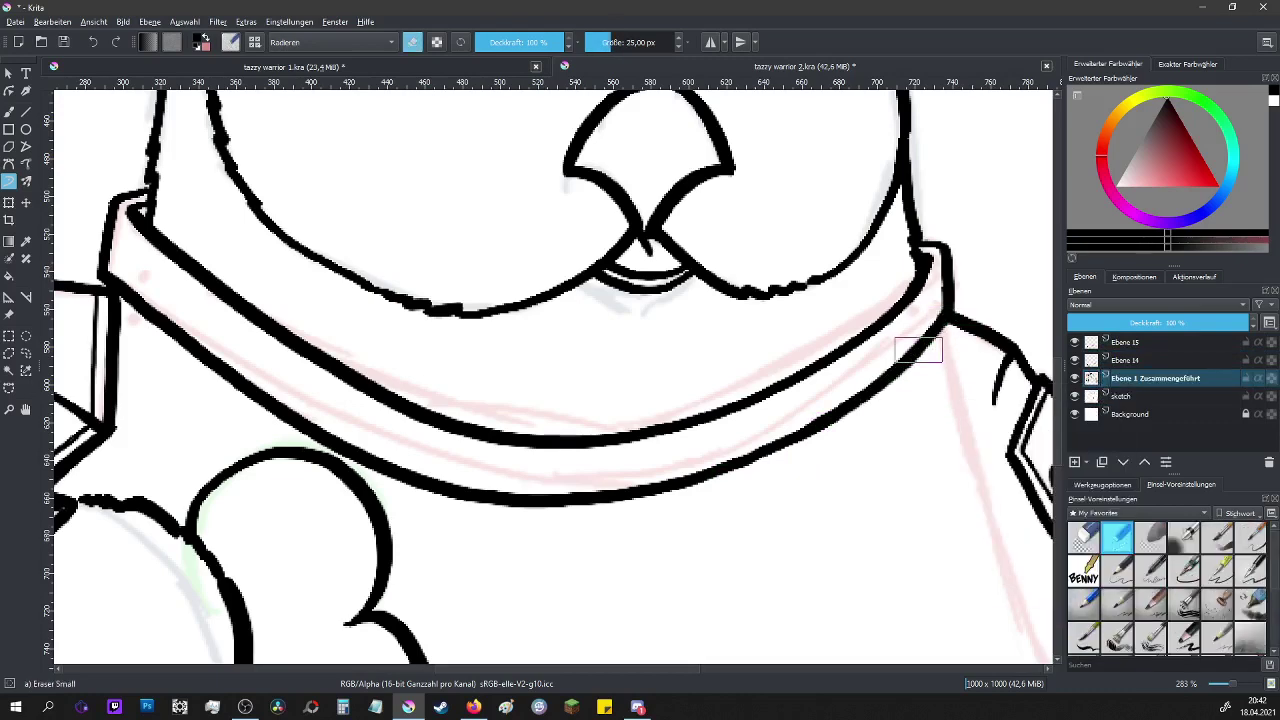
{"action": "scroll", "coordinate": [918, 349], "scroll_direction": "down", "scroll_amount": 5}
{"action": "scroll", "coordinate": [700, 360], "scroll_direction": "up", "scroll_amount": 3}
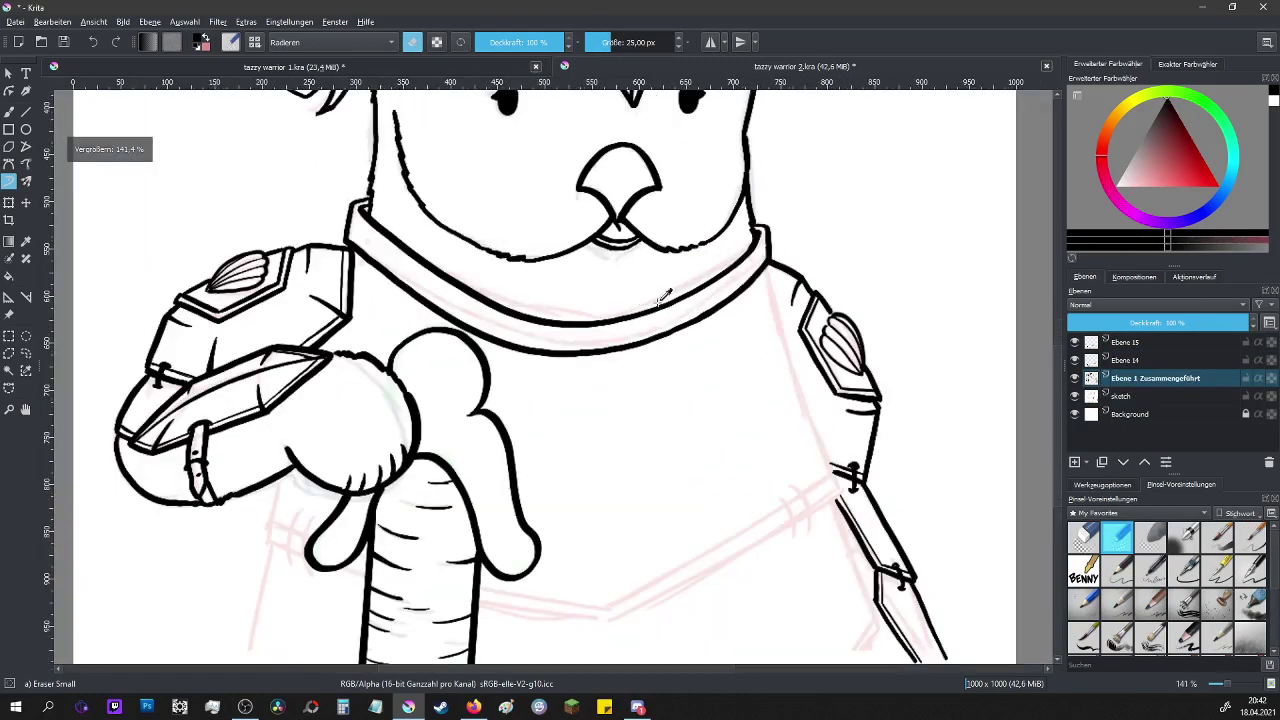
- Merge the layers Ebene 14 and Ebene 15 into one layer
{"action": "left_click", "coordinate": [1075, 360]}
{"action": "left_click", "coordinate": [1075, 360]}
{"action": "left_click", "coordinate": [1138, 362]}
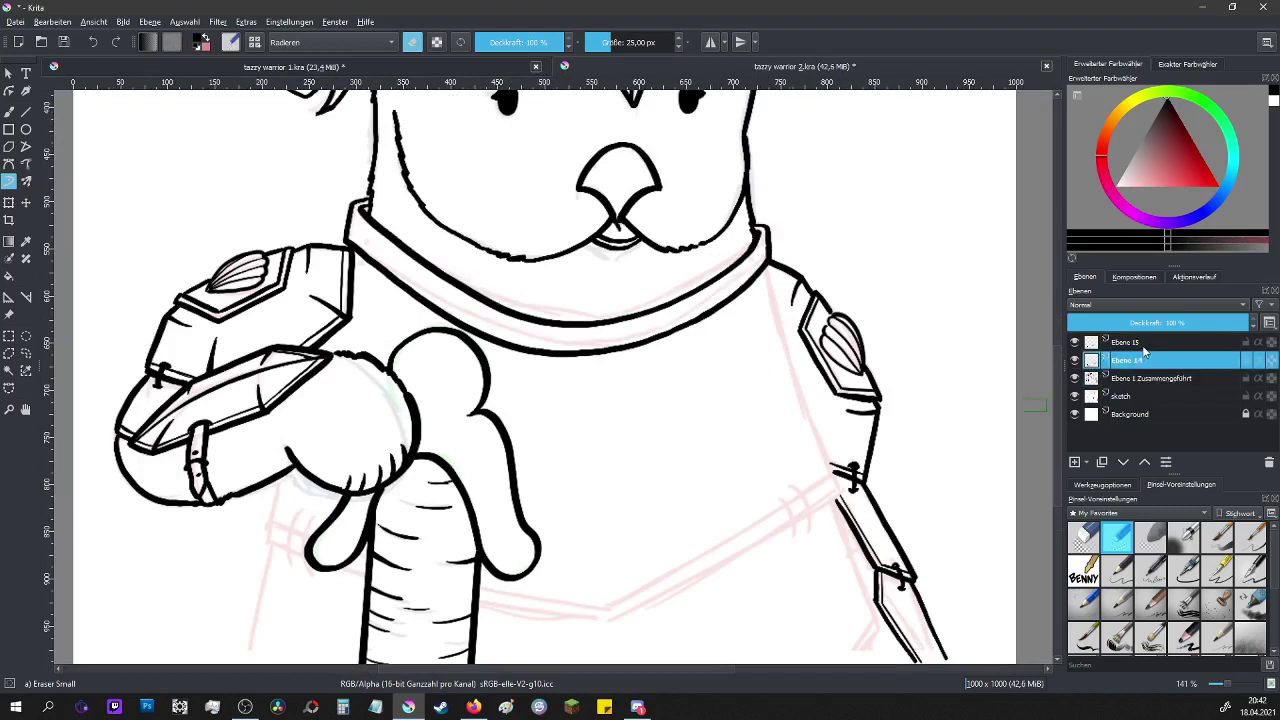
{"action": "left_click", "coordinate": [1130, 343], "text": "shift"}
{"action": "right_click", "coordinate": [1128, 343]}
{"action": "left_click", "coordinate": [1106, 431]}
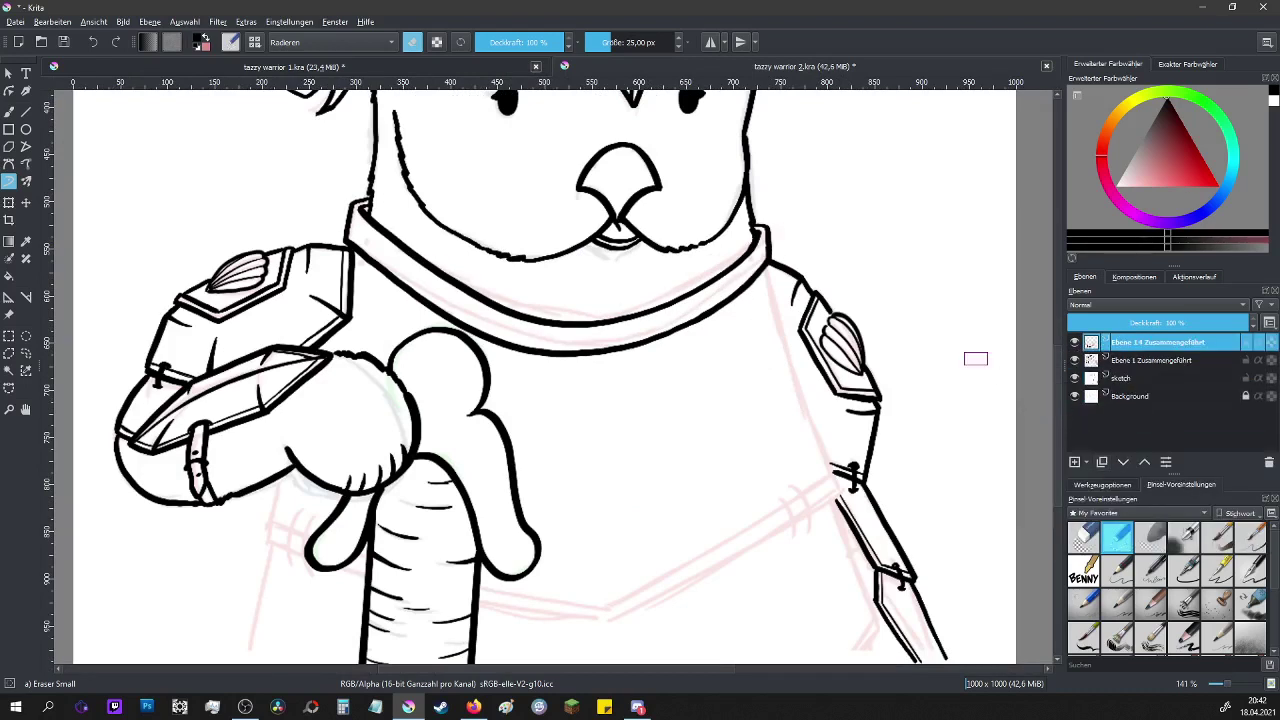
- Check which lines Ebene 1 Zusammengeführt and Ebene 14 Zusammengeführt each contain by toggling their visibility, with Ebene 14 Zusammengeführt left active
{"action": "key", "text": "/"}
{"action": "scroll", "coordinate": [480, 640], "scroll_direction": "right", "scroll_amount": 3}
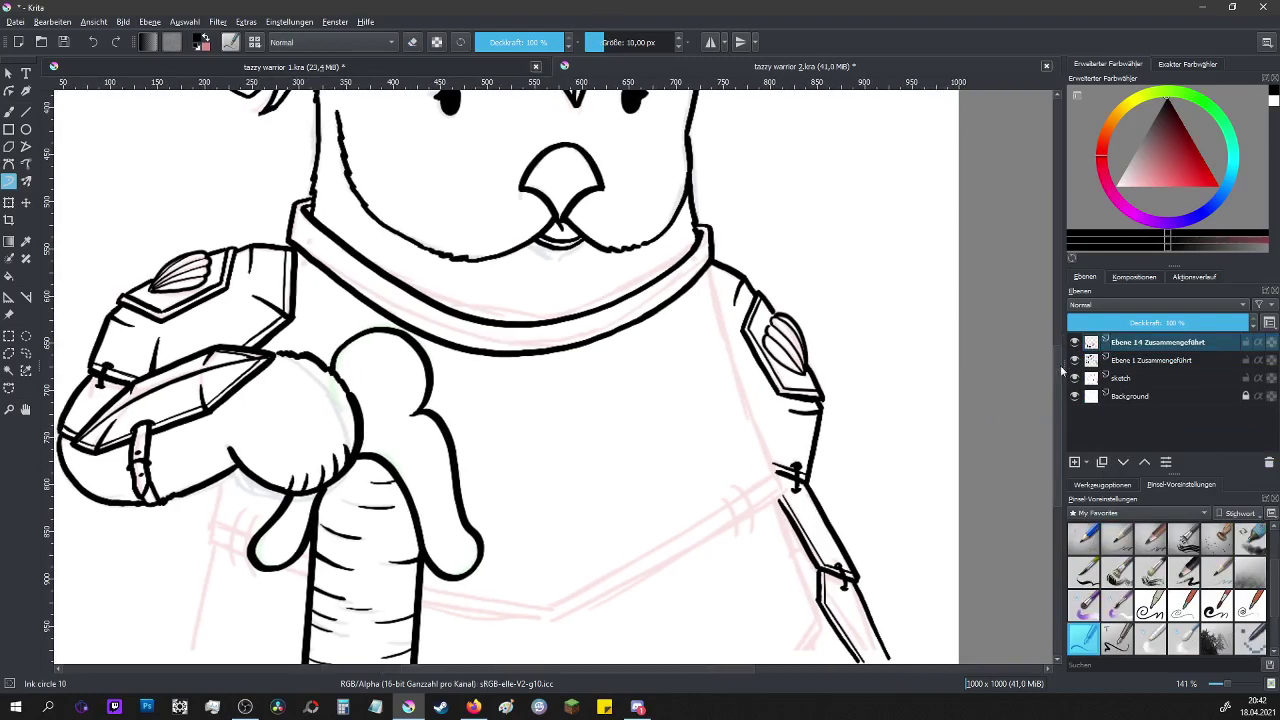
{"action": "scroll", "coordinate": [1062, 384], "scroll_direction": "up", "scroll_amount": 5}
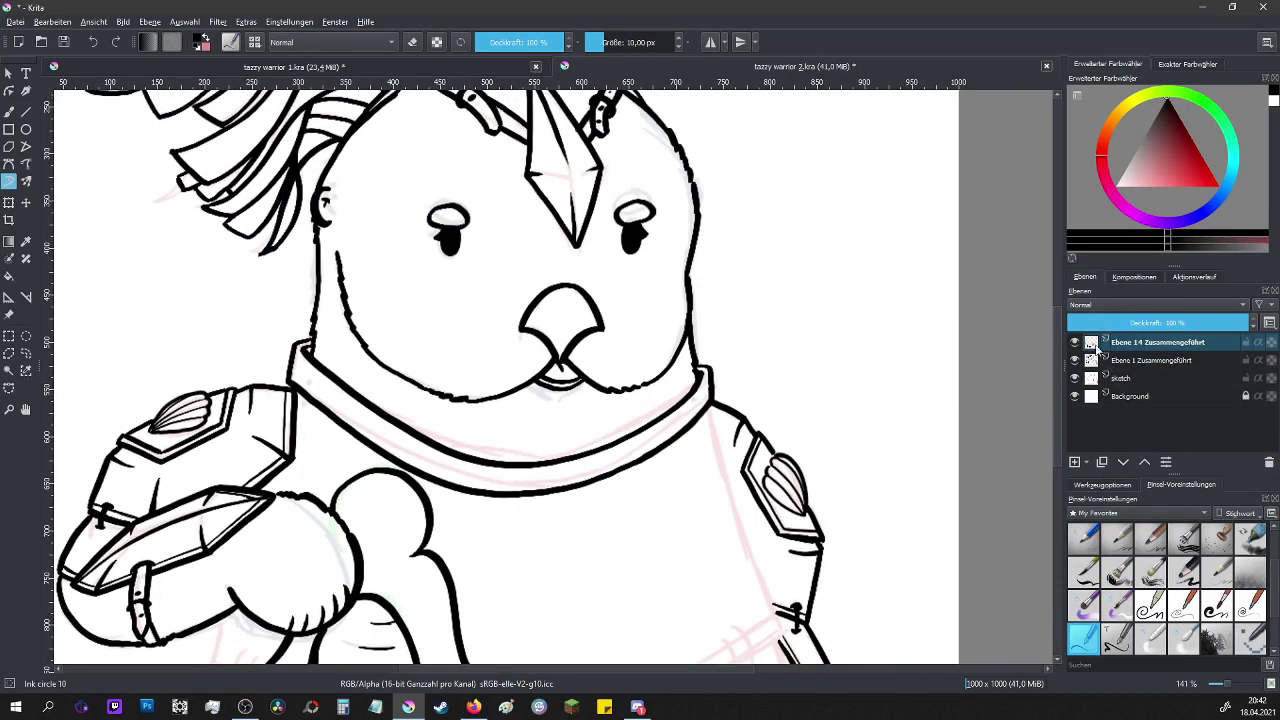
{"action": "mouse_move", "coordinate": [1099, 350]}
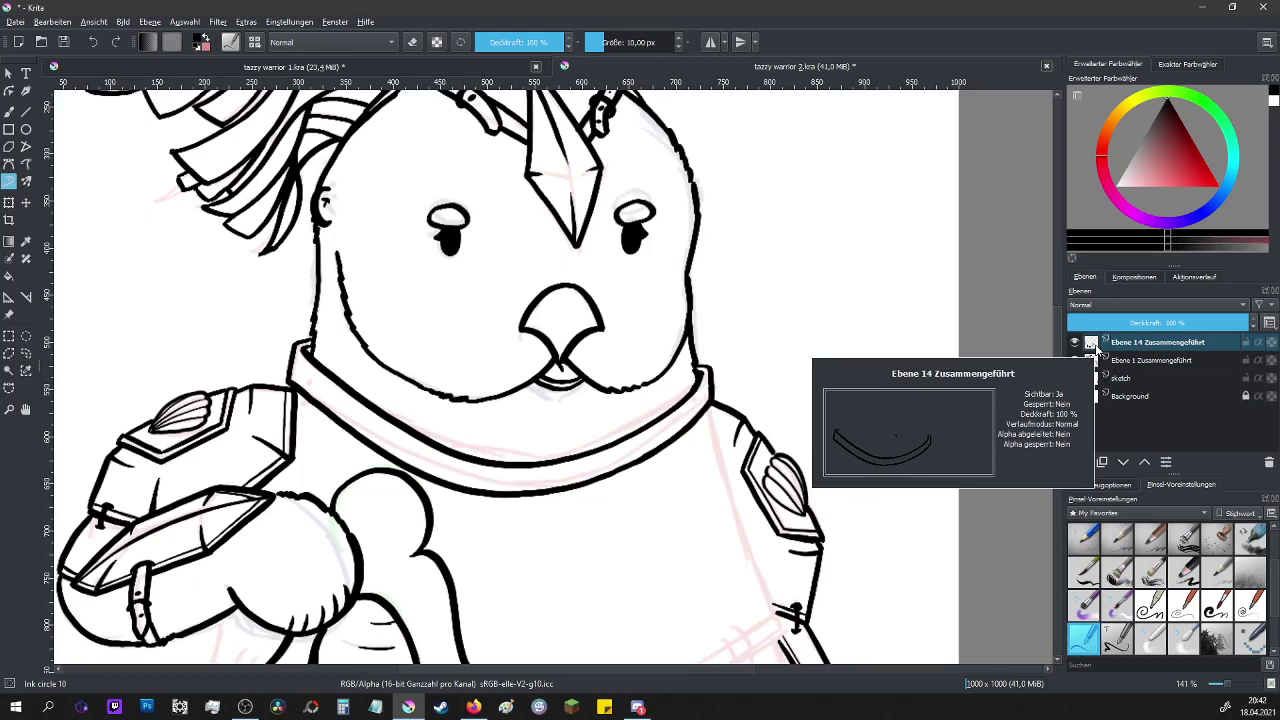
{"action": "left_click", "coordinate": [1161, 367]}
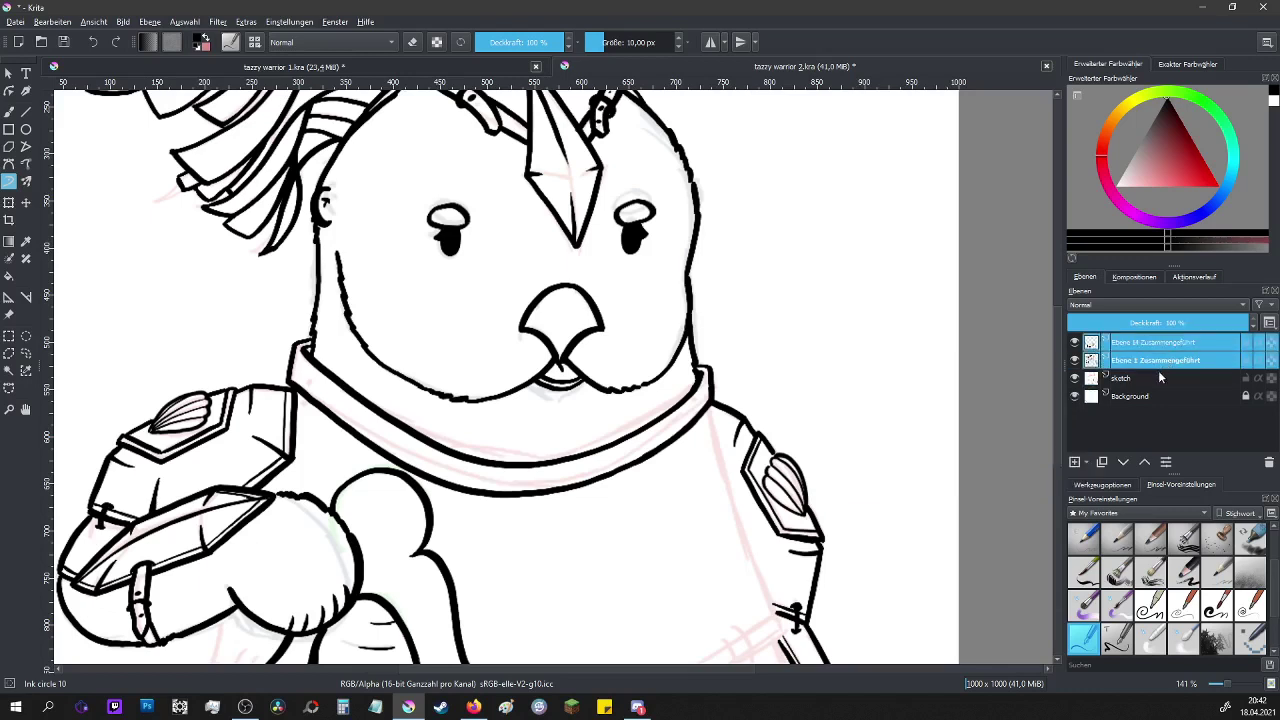
{"action": "left_click", "coordinate": [1075, 361]}
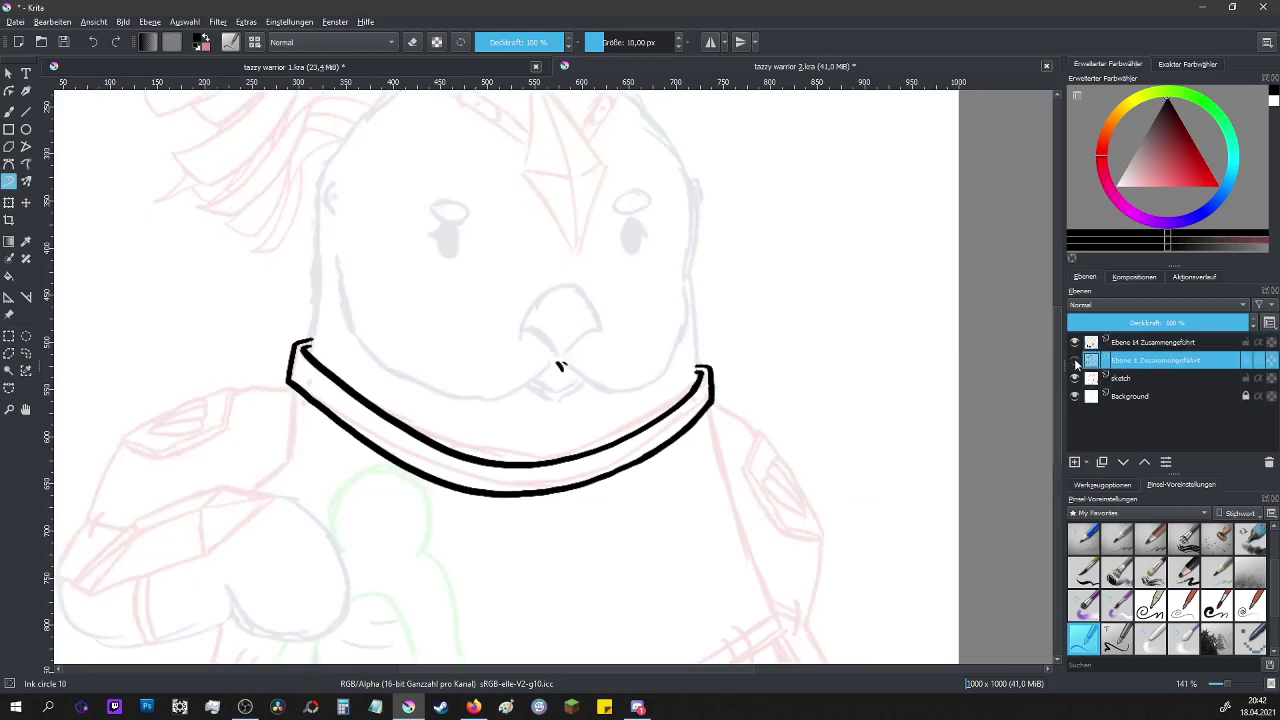
{"action": "left_click", "coordinate": [1075, 361]}
{"action": "left_click", "coordinate": [1075, 361]}
{"action": "left_click", "coordinate": [1075, 361]}
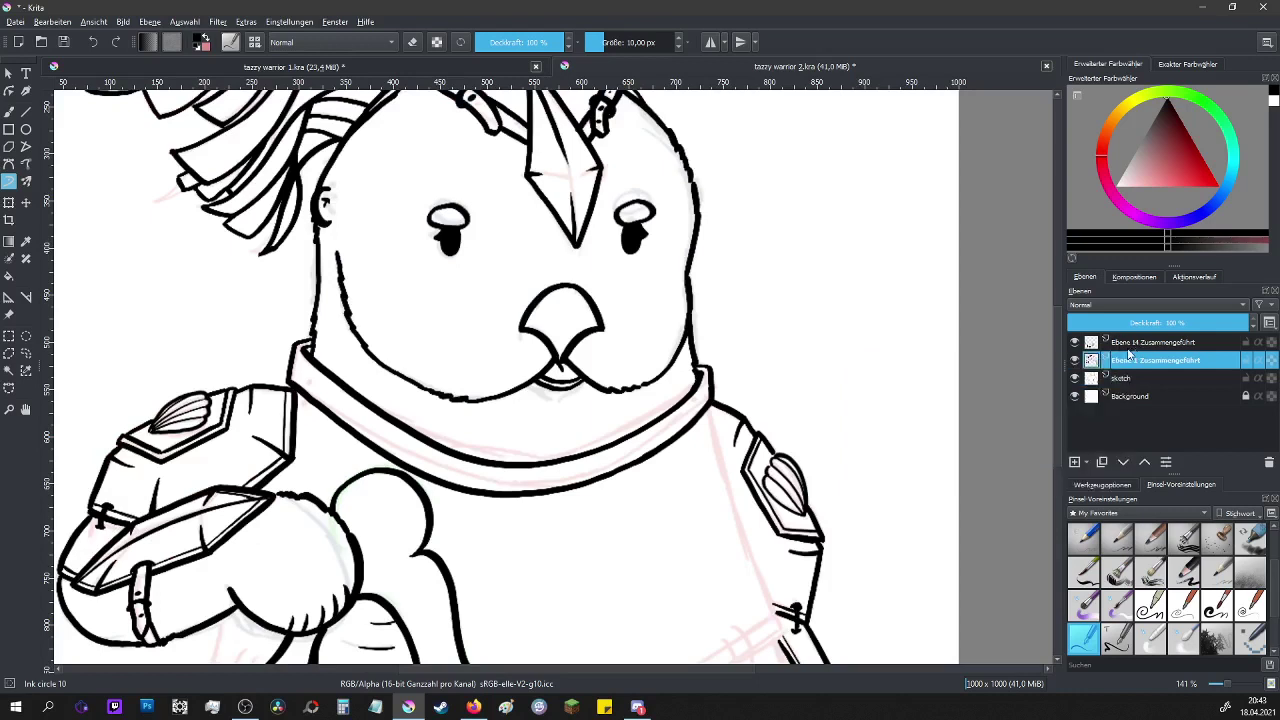
{"action": "left_click", "coordinate": [1136, 344]}
{"action": "left_click", "coordinate": [1075, 343]}
{"action": "left_click", "coordinate": [1075, 343]}
{"action": "left_click", "coordinate": [1075, 345]}
{"action": "left_click", "coordinate": [1075, 345]}
{"action": "mouse_move", "coordinate": [1095, 342]}
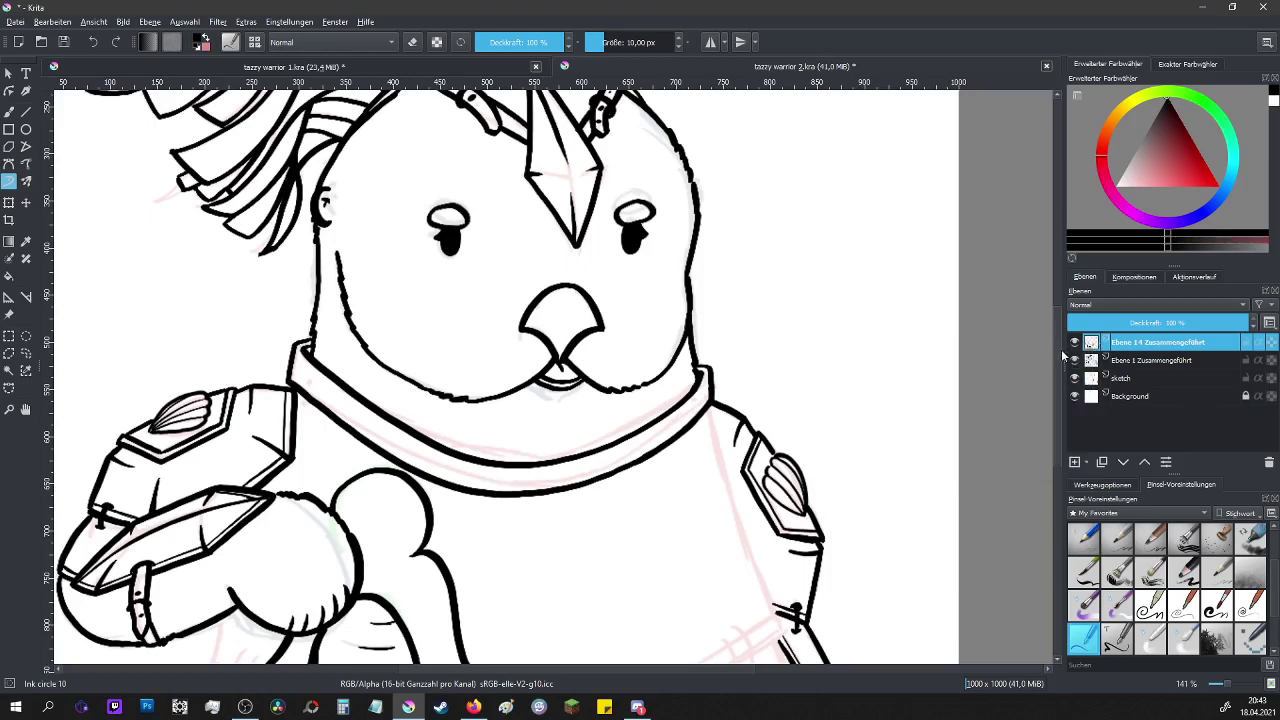
- Try inking the breastplate's side and lower band below the raised forearm with a freehand Ink tilt 20 brush, and erase the attempt
{"action": "scroll", "coordinate": [1057, 404], "scroll_direction": "down", "scroll_amount": 5}
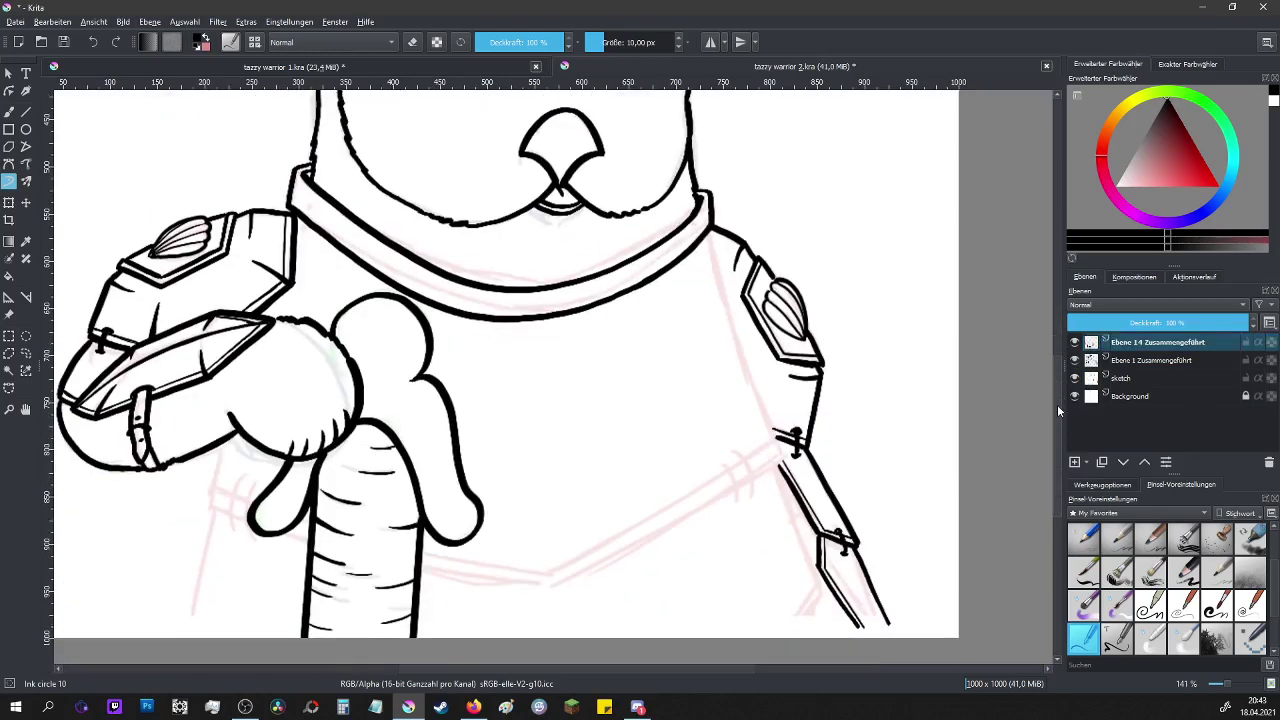
{"action": "left_click", "coordinate": [9, 113]}
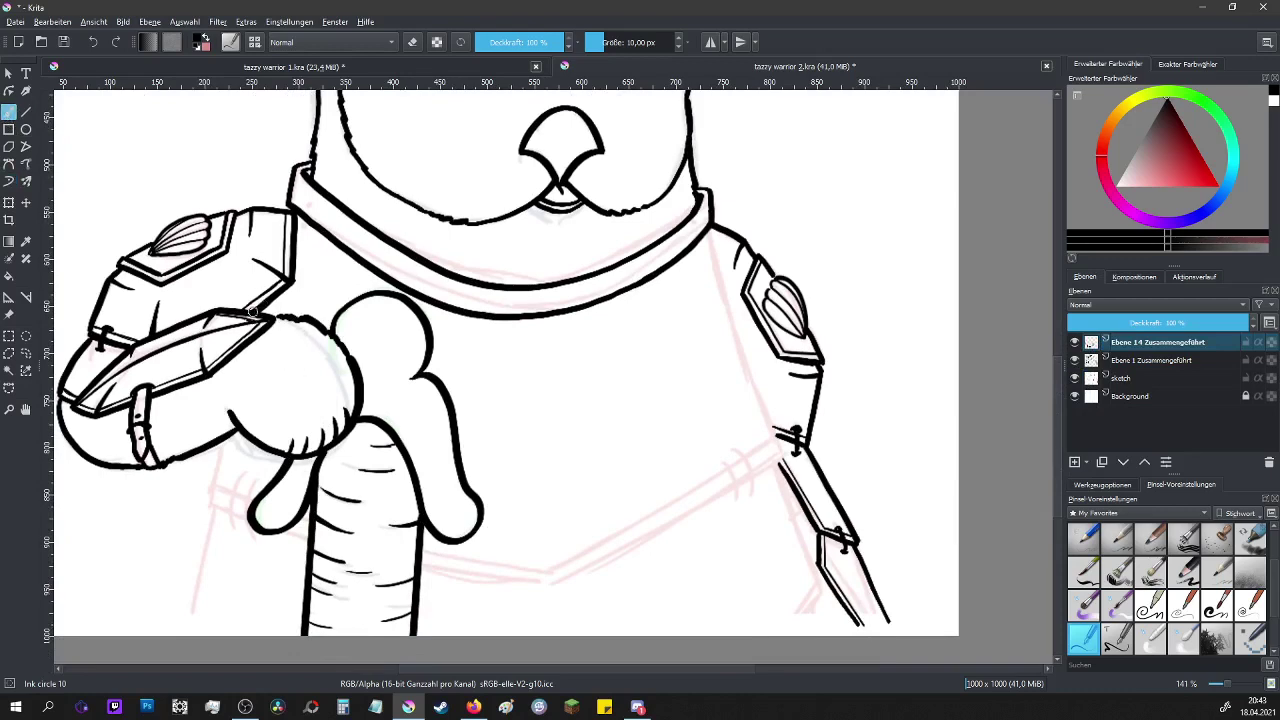
{"action": "key", "text": "slash"}
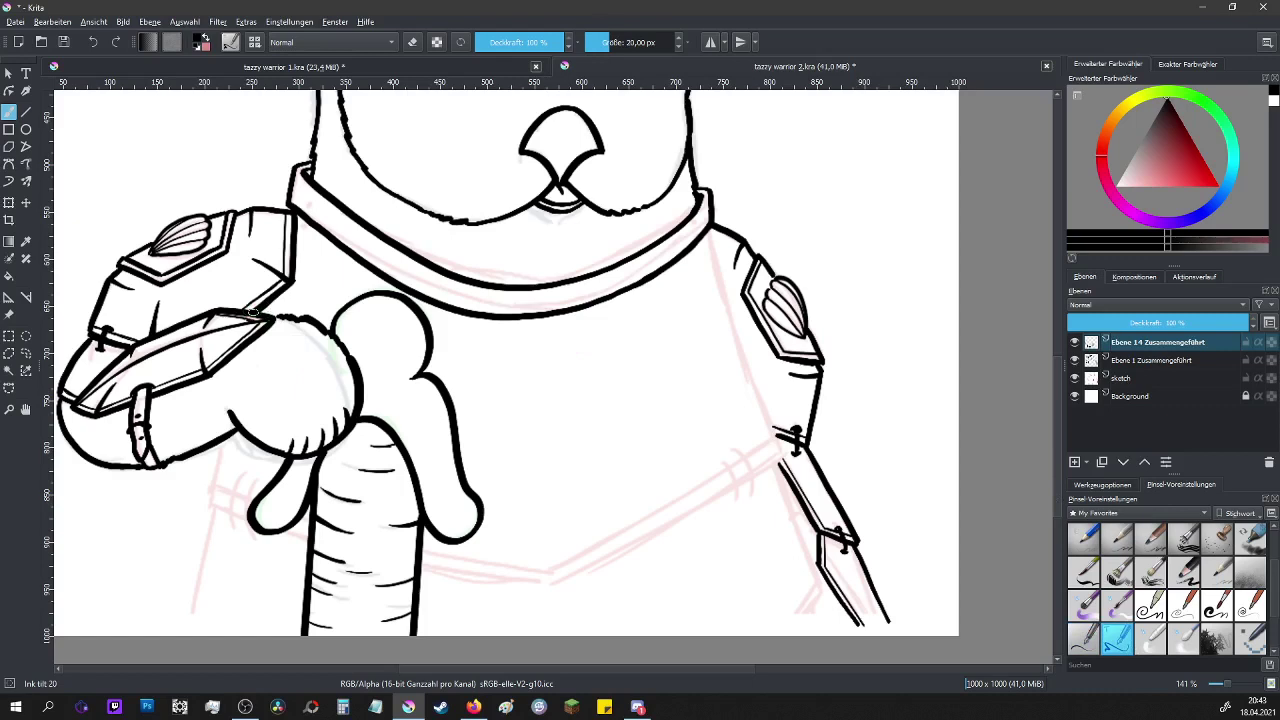
{"action": "mouse_move", "coordinate": [252, 317]}
{"action": "left_mouse_down"}
{"action": "mouse_move", "coordinate": [208, 504]}
{"action": "mouse_move", "coordinate": [309, 544]}
{"action": "mouse_move", "coordinate": [313, 519]}
{"action": "mouse_move", "coordinate": [213, 484]}
{"action": "left_mouse_up"}
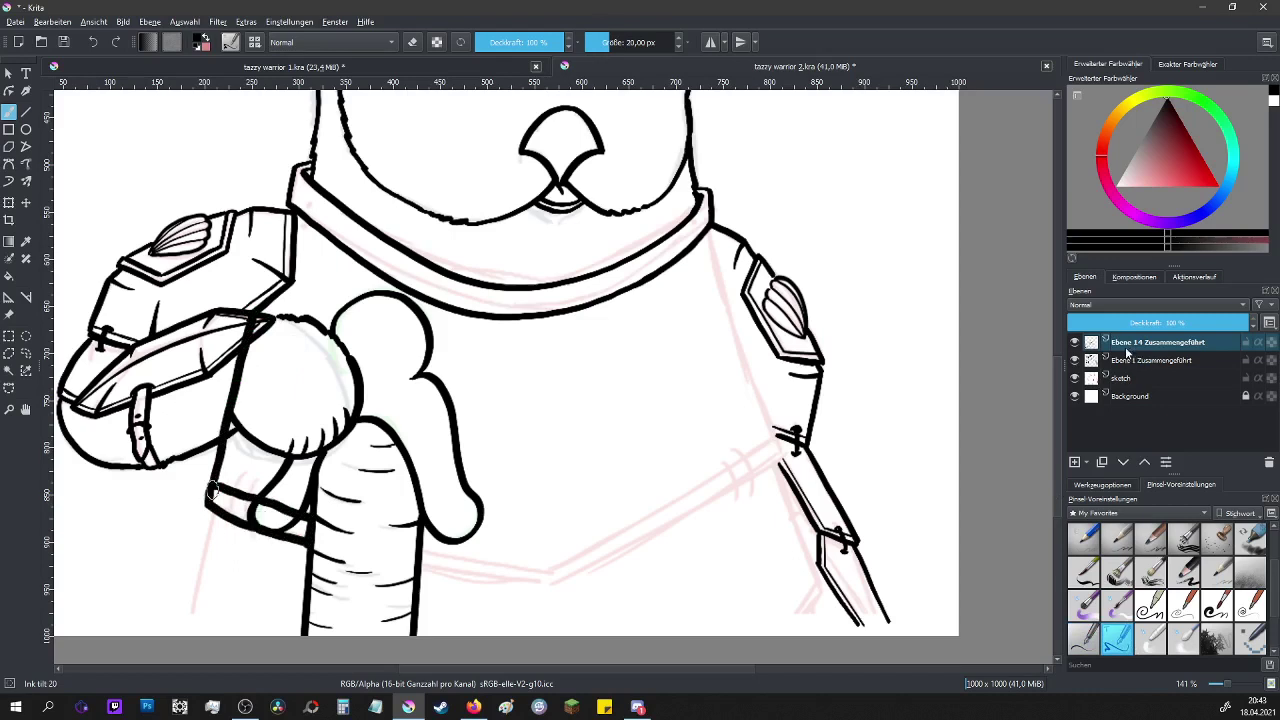
{"action": "key", "text": "e"}
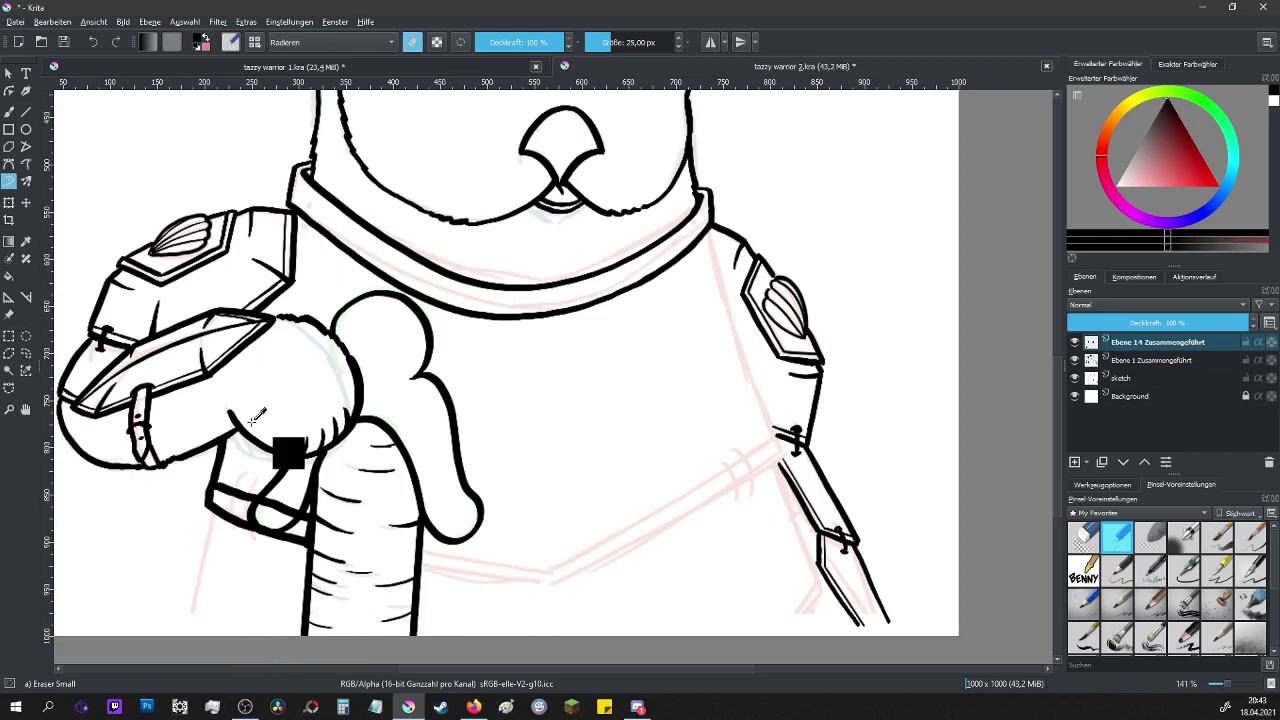
{"action": "mouse_move", "coordinate": [258, 415]}
{"action": "left_mouse_down"}
{"action": "mouse_move", "coordinate": [220, 430]}
{"action": "mouse_move", "coordinate": [241, 545]}
{"action": "mouse_move", "coordinate": [291, 471]}
{"action": "mouse_move", "coordinate": [316, 562]}
{"action": "left_mouse_up"}
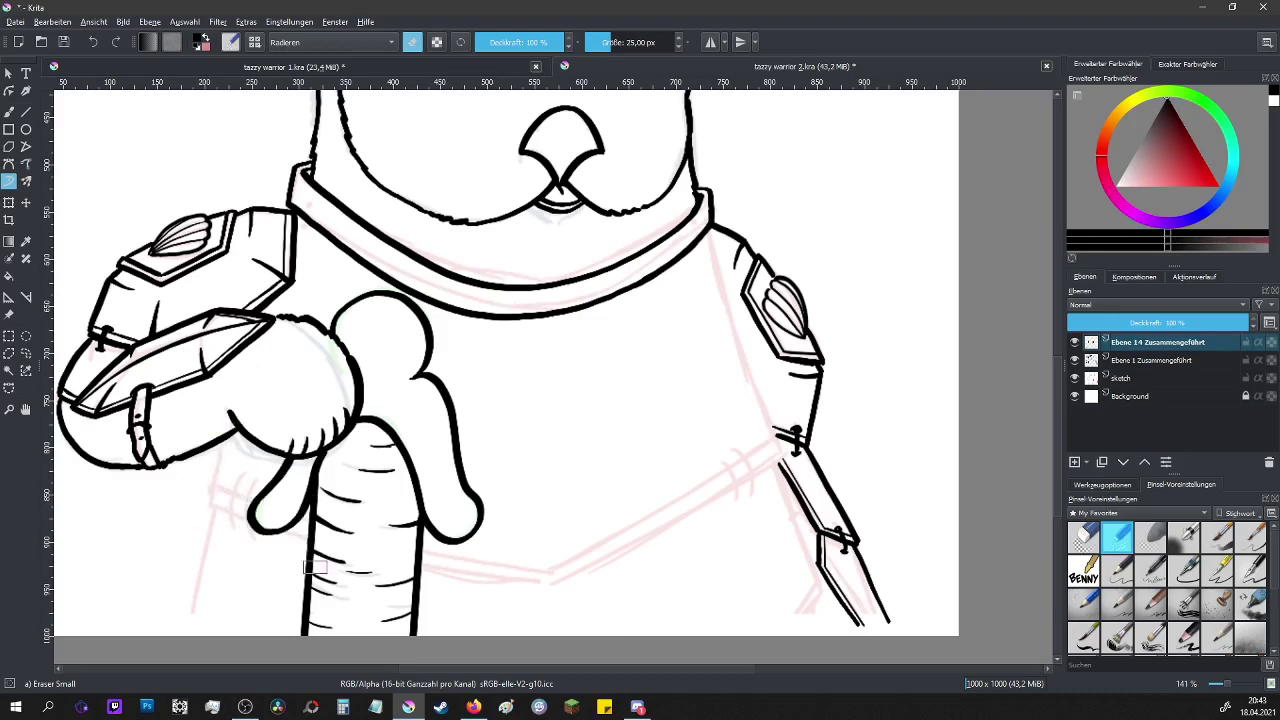
- Try to ink the breastplate's side and bottom line from the forearm to the striped staff, and undo both strokes
{"action": "scroll", "coordinate": [195, 615], "scroll_direction": "up", "scroll_amount": 2}
{"action": "key", "text": "e"}
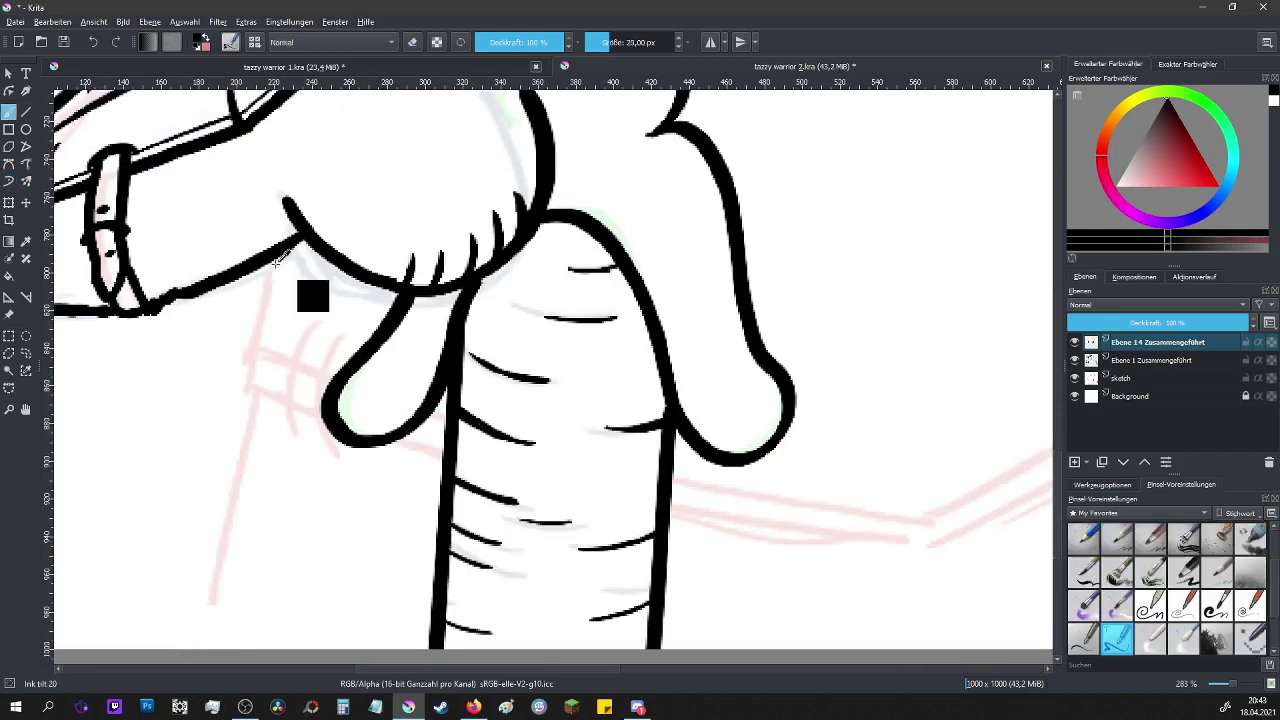
{"action": "mouse_move", "coordinate": [268, 262]}
{"action": "left_mouse_down"}
{"action": "mouse_move", "coordinate": [239, 389]}
{"action": "mouse_move", "coordinate": [446, 473]}
{"action": "left_mouse_up"}
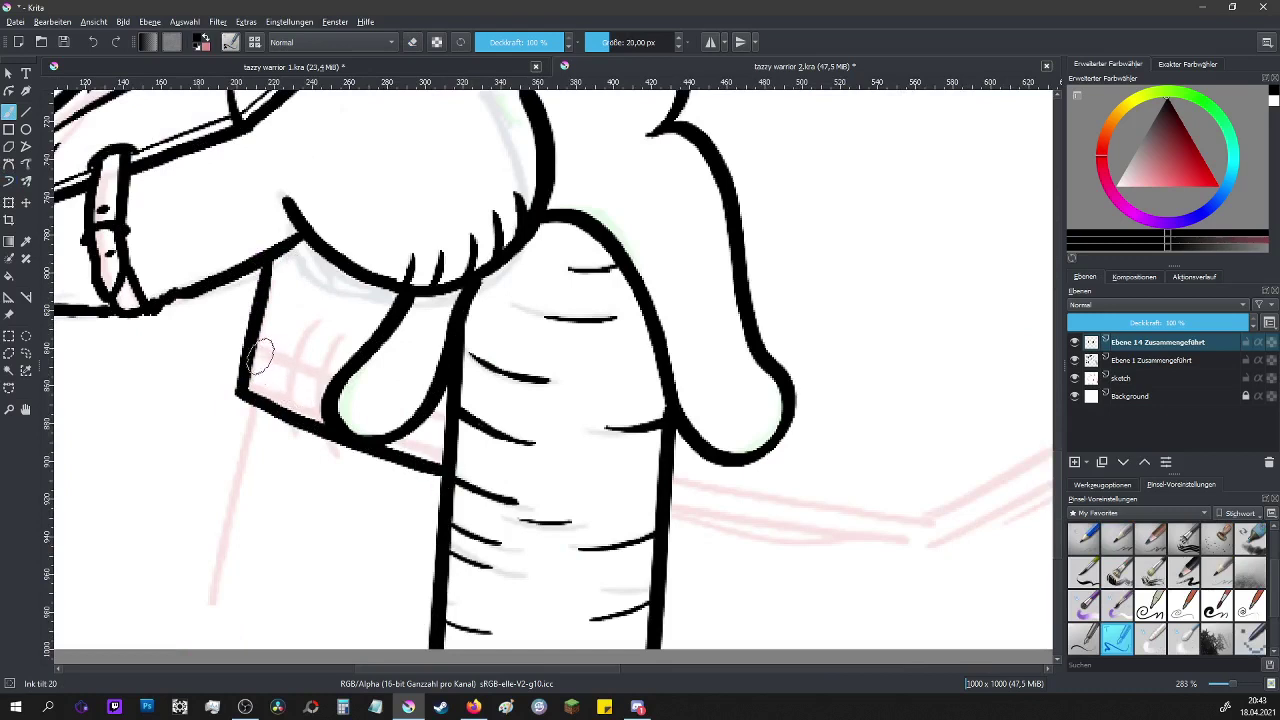
{"action": "left_click", "coordinate": [91, 43]}
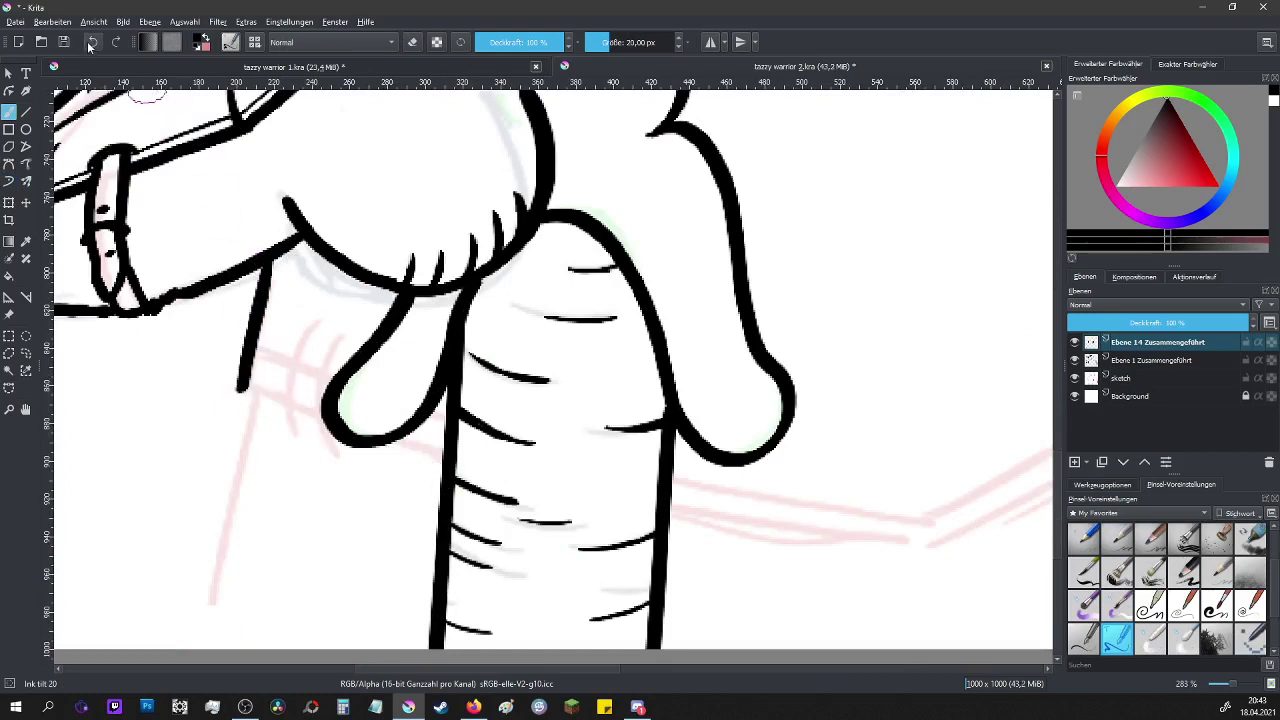
{"action": "left_click", "coordinate": [91, 43]}
- Ink the breastplate's side and double lower edge between the forearm and the staff, and erase the part crossing the drooping lobe
{"action": "mouse_move", "coordinate": [270, 258]}
{"action": "left_mouse_down"}
{"action": "mouse_move", "coordinate": [244, 415]}
{"action": "mouse_move", "coordinate": [448, 478]}
{"action": "left_mouse_up"}
{"action": "left_click_drag", "start_coordinate": [250, 374], "coordinate": [446, 422]}
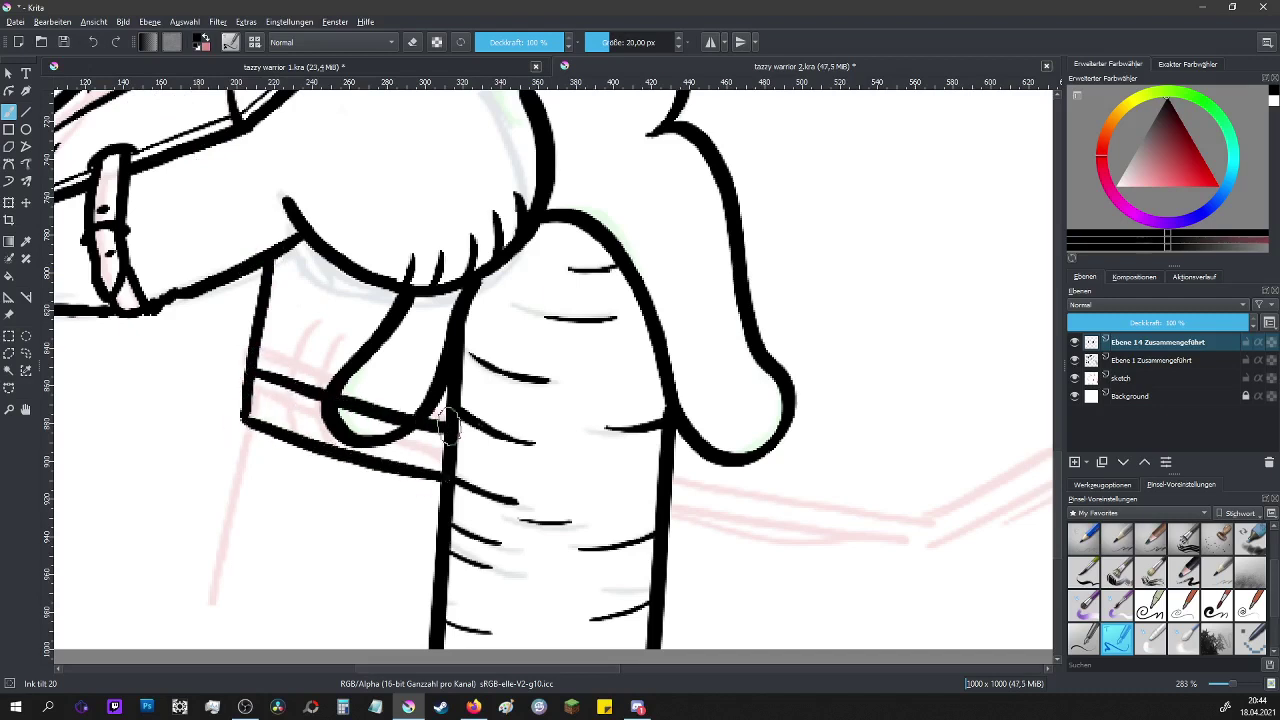
{"action": "key", "text": "e"}
{"action": "mouse_move", "coordinate": [332, 402]}
{"action": "left_mouse_down"}
{"action": "mouse_move", "coordinate": [380, 420]}
{"action": "mouse_move", "coordinate": [412, 388]}
{"action": "left_mouse_up"}
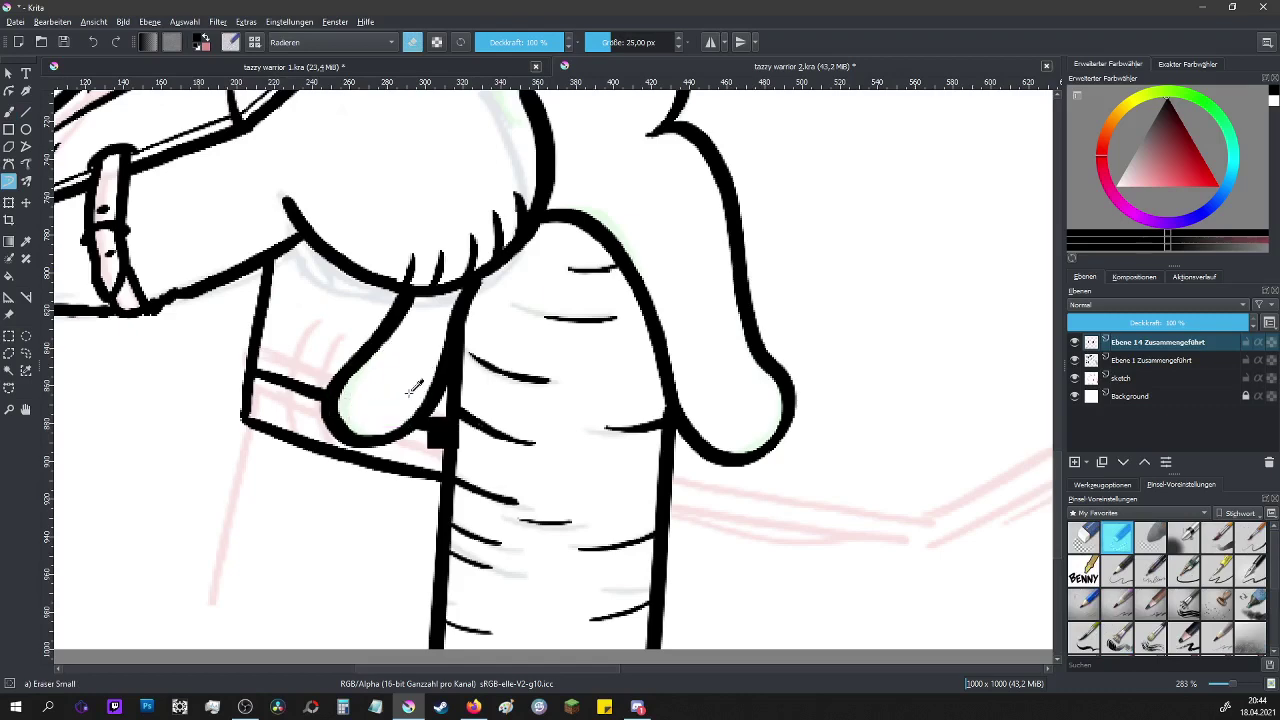
- Extend the breastplate's double lower edge across the striped staff to the centre point with the Ink tilt 20 brush
{"action": "scroll", "coordinate": [579, 390], "scroll_direction": "down", "scroll_amount": 4}
{"action": "scroll", "coordinate": [579, 390], "scroll_direction": "up", "scroll_amount": 3}
{"action": "scroll", "coordinate": [579, 390], "scroll_direction": "down", "scroll_amount": 1}
{"action": "key", "text": "e"}
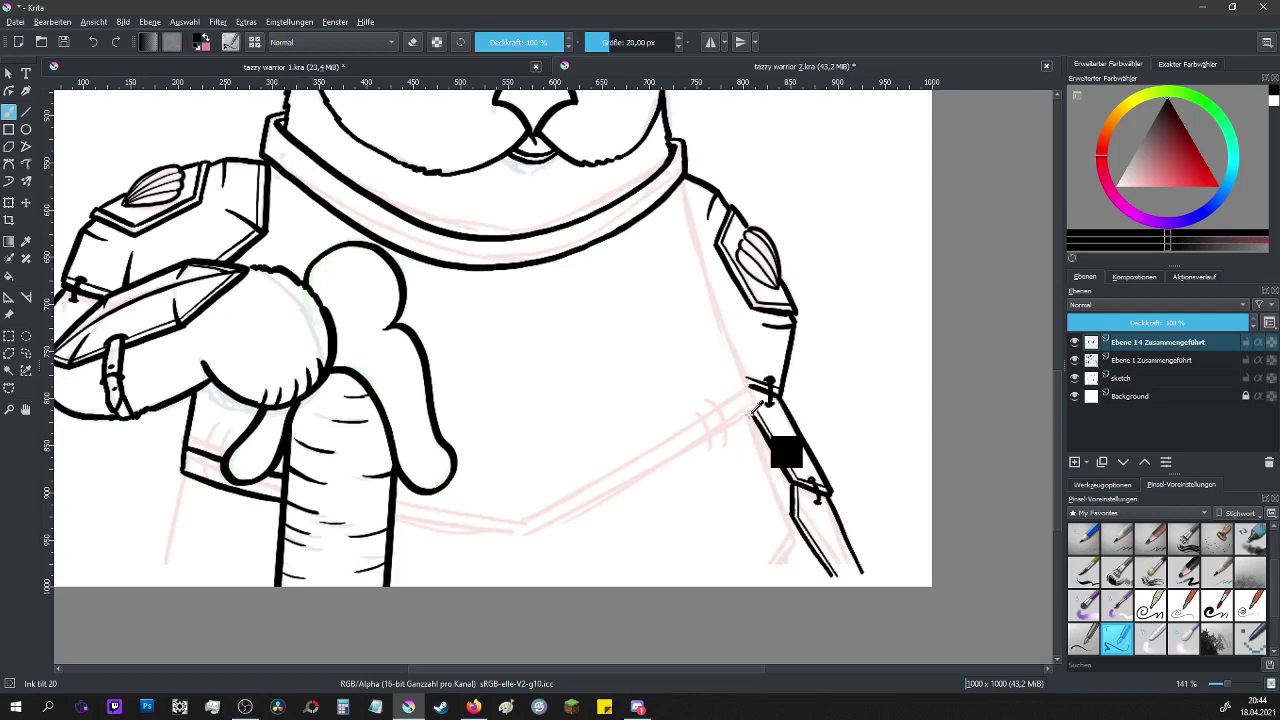
{"action": "scroll", "coordinate": [748, 378], "scroll_direction": "up", "scroll_amount": 3}
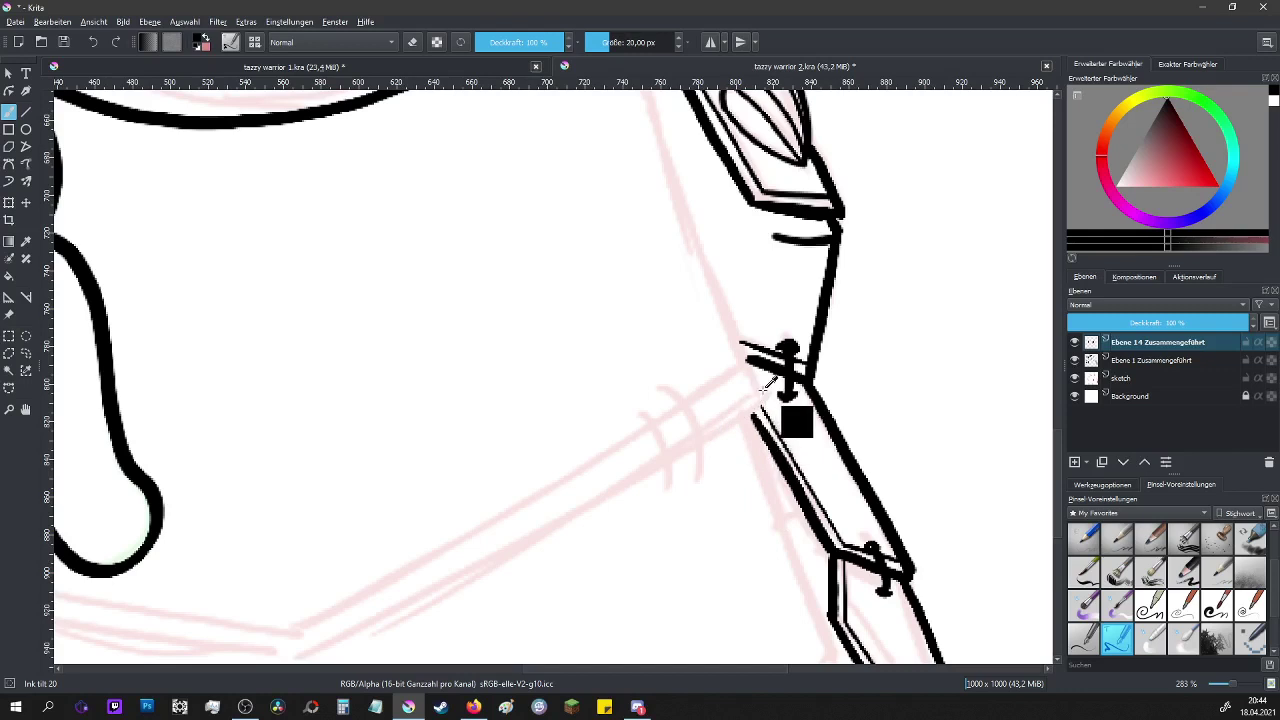
{"action": "mouse_move", "coordinate": [757, 412]}
{"action": "left_mouse_down"}
{"action": "mouse_move", "coordinate": [836, 610]}
{"action": "mouse_move", "coordinate": [838, 655]}
{"action": "left_mouse_up"}
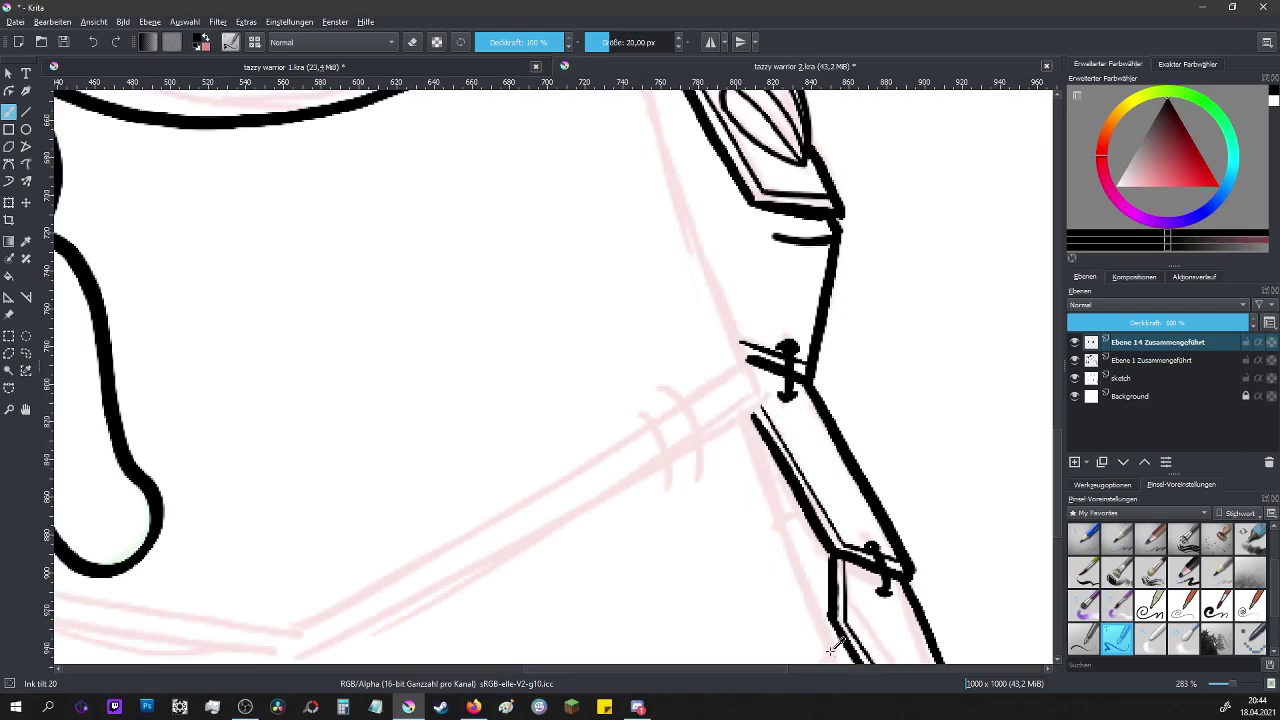
{"action": "scroll", "coordinate": [626, 449], "scroll_direction": "down", "scroll_amount": 2}
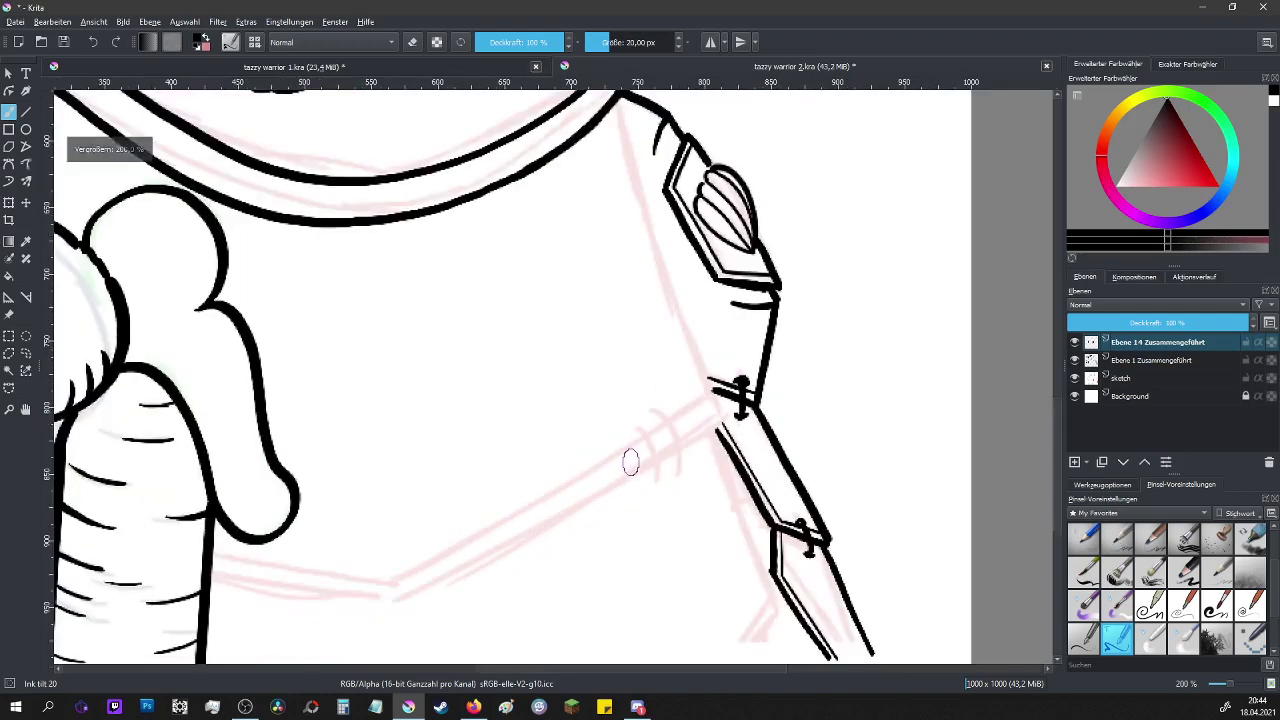
{"action": "scroll", "coordinate": [429, 471], "scroll_direction": "up", "scroll_amount": 2}
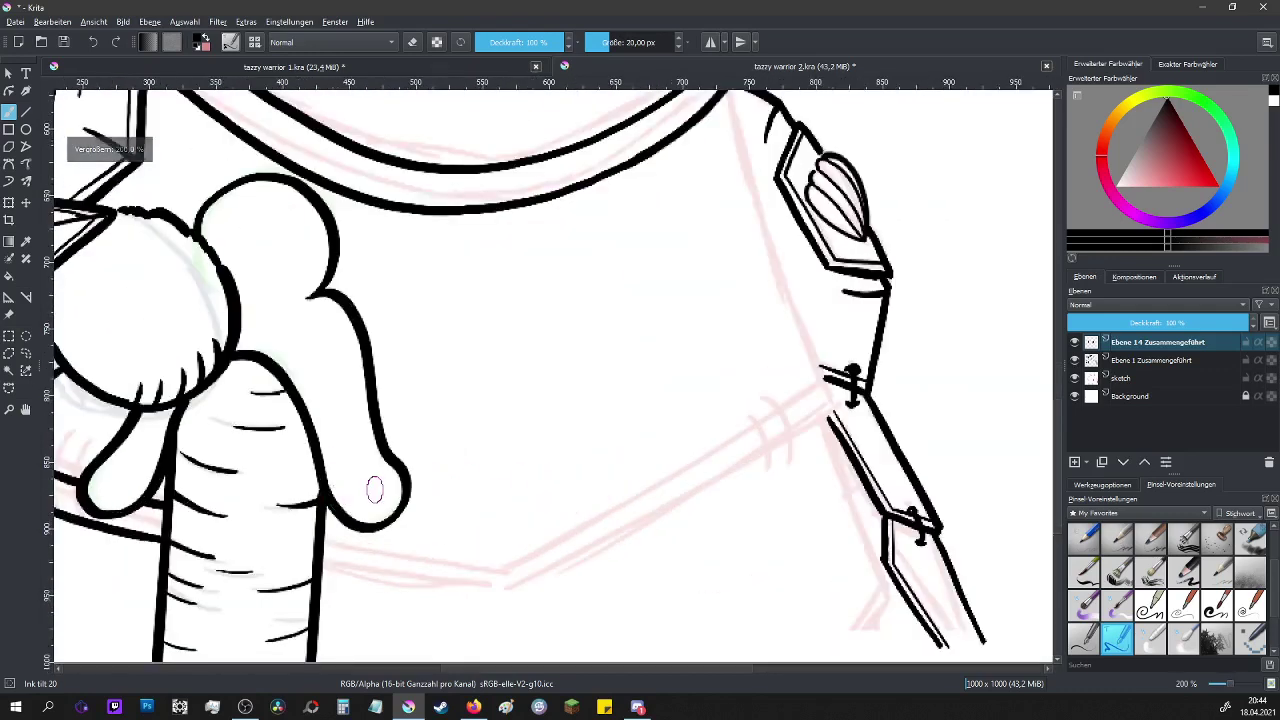
{"action": "left_click_drag", "start_coordinate": [145, 496], "coordinate": [486, 570]}
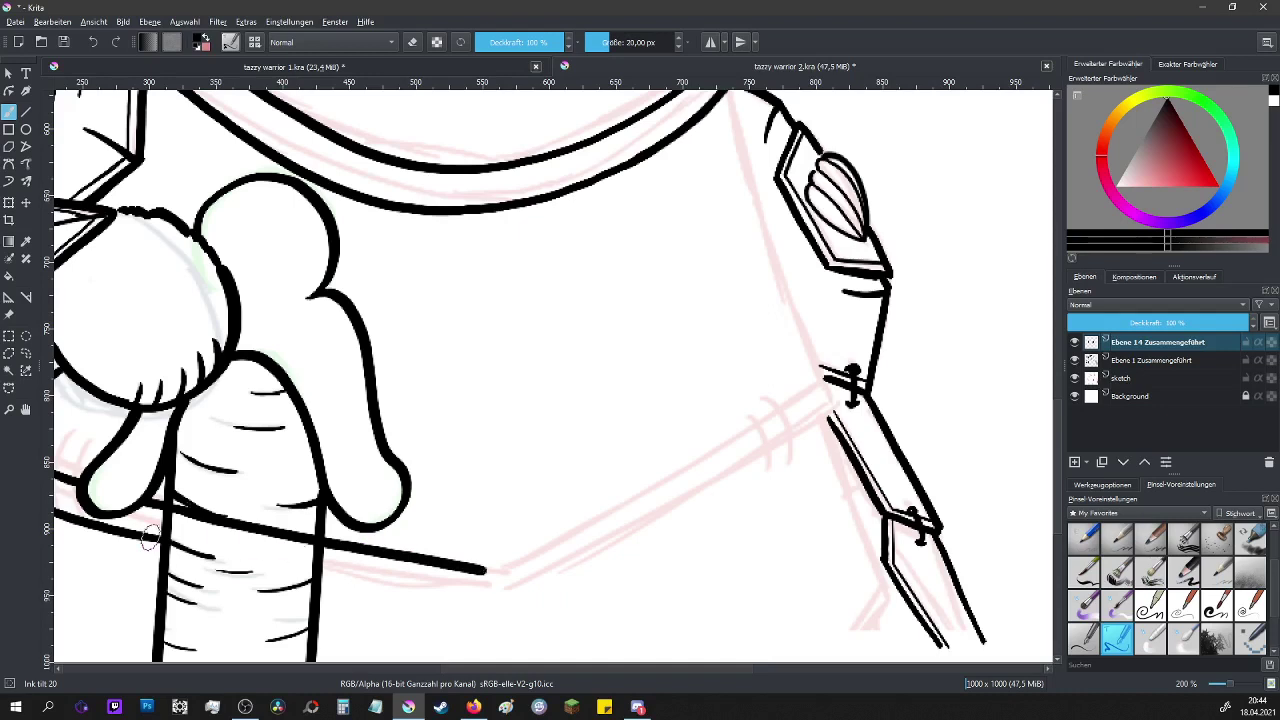
{"action": "left_click_drag", "start_coordinate": [160, 538], "coordinate": [492, 590]}
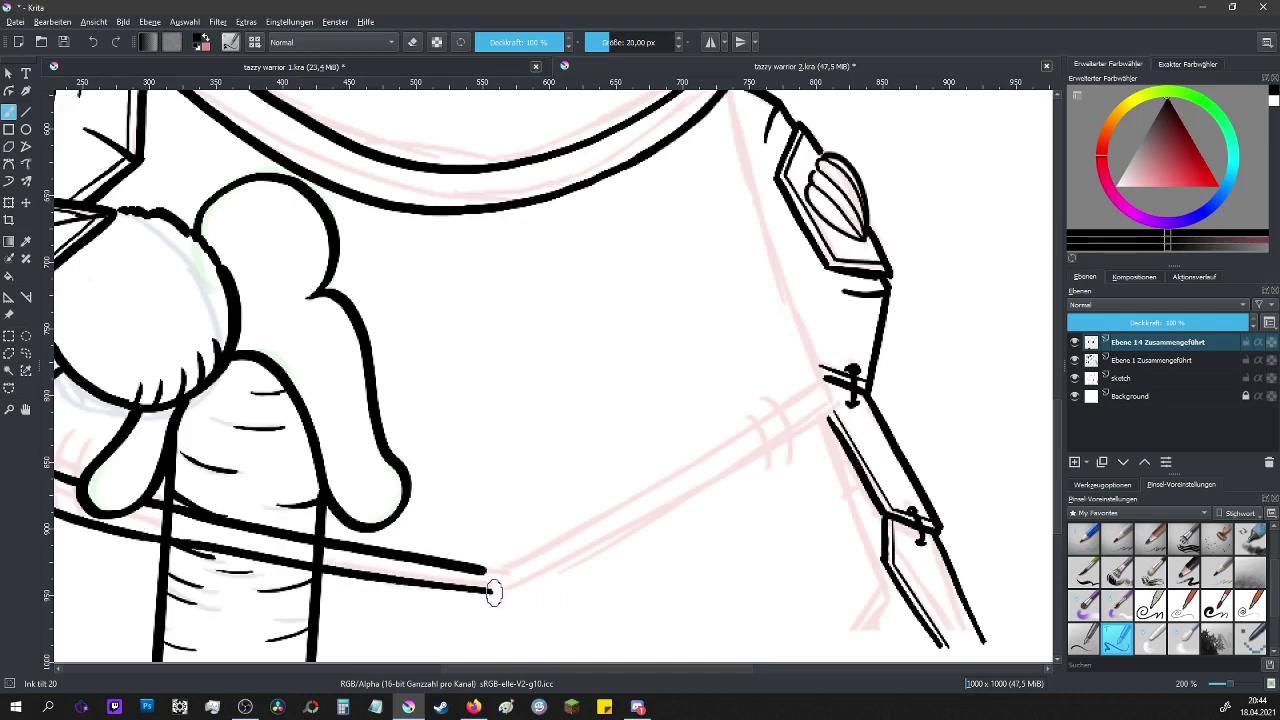
- Ink the breastplate's other side from the collar down to the arm strap, and its double lower edge to the centre point
{"action": "mouse_move", "coordinate": [727, 92]}
{"action": "left_mouse_down"}
{"action": "mouse_move", "coordinate": [836, 405]}
{"action": "mouse_move", "coordinate": [488, 592]}
{"action": "left_mouse_up"}
{"action": "left_click_drag", "start_coordinate": [828, 381], "coordinate": [486, 568]}
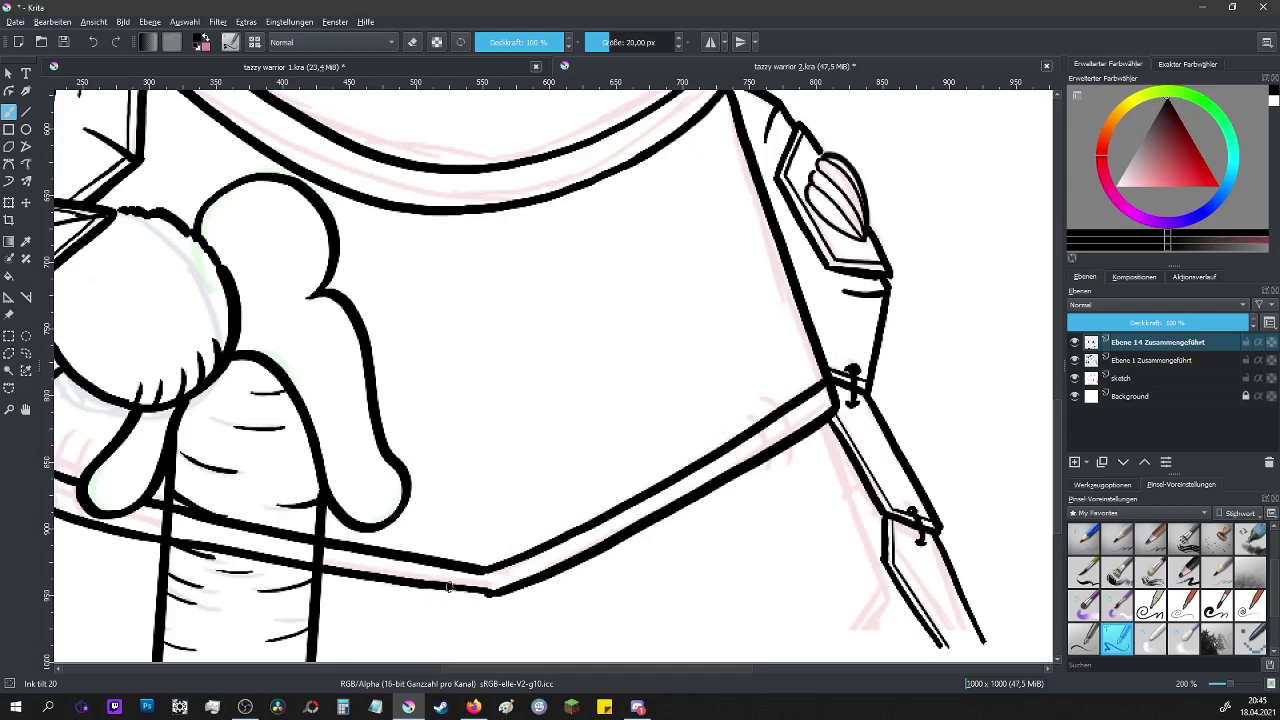
{"action": "left_click_drag", "start_coordinate": [486, 591], "coordinate": [500, 583]}
- Erase the breastplate's lower edge lines where they cross the striped staff with the small eraser
{"action": "scroll", "coordinate": [560, 620], "scroll_direction": "down", "scroll_amount": 6}
{"action": "scroll", "coordinate": [528, 628], "scroll_direction": "up", "scroll_amount": 6}
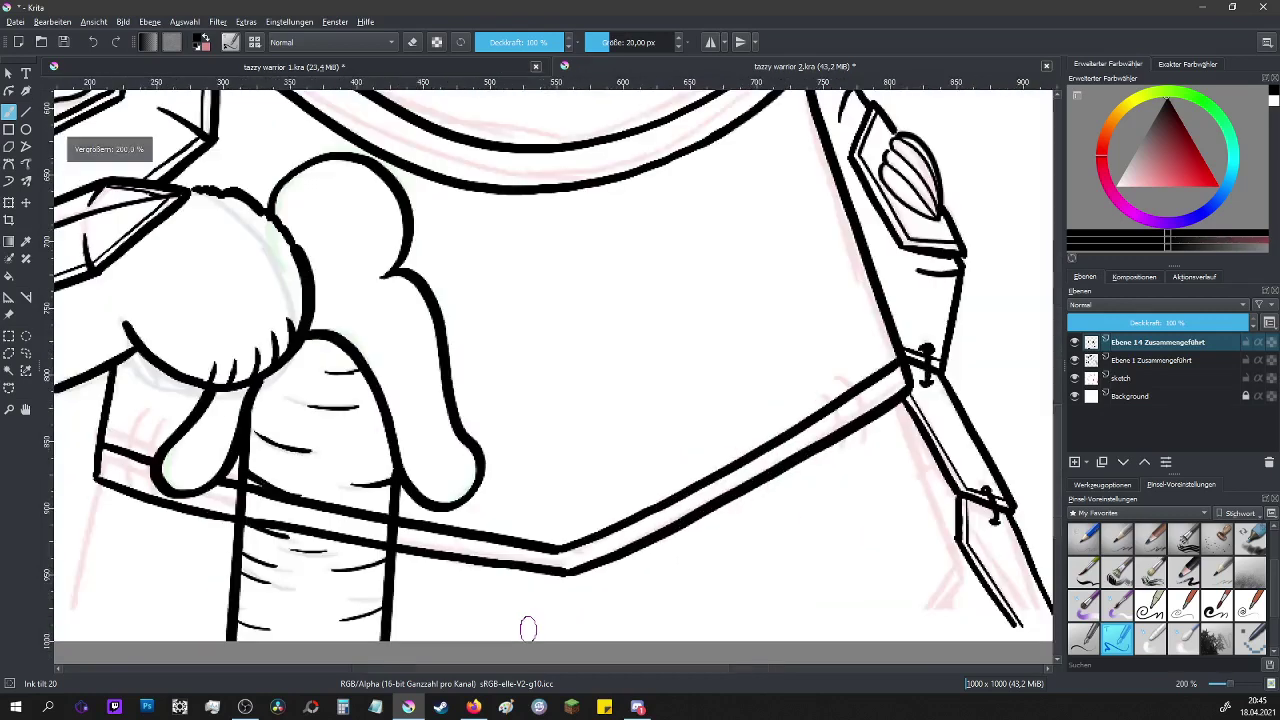
{"action": "key", "text": "e"}
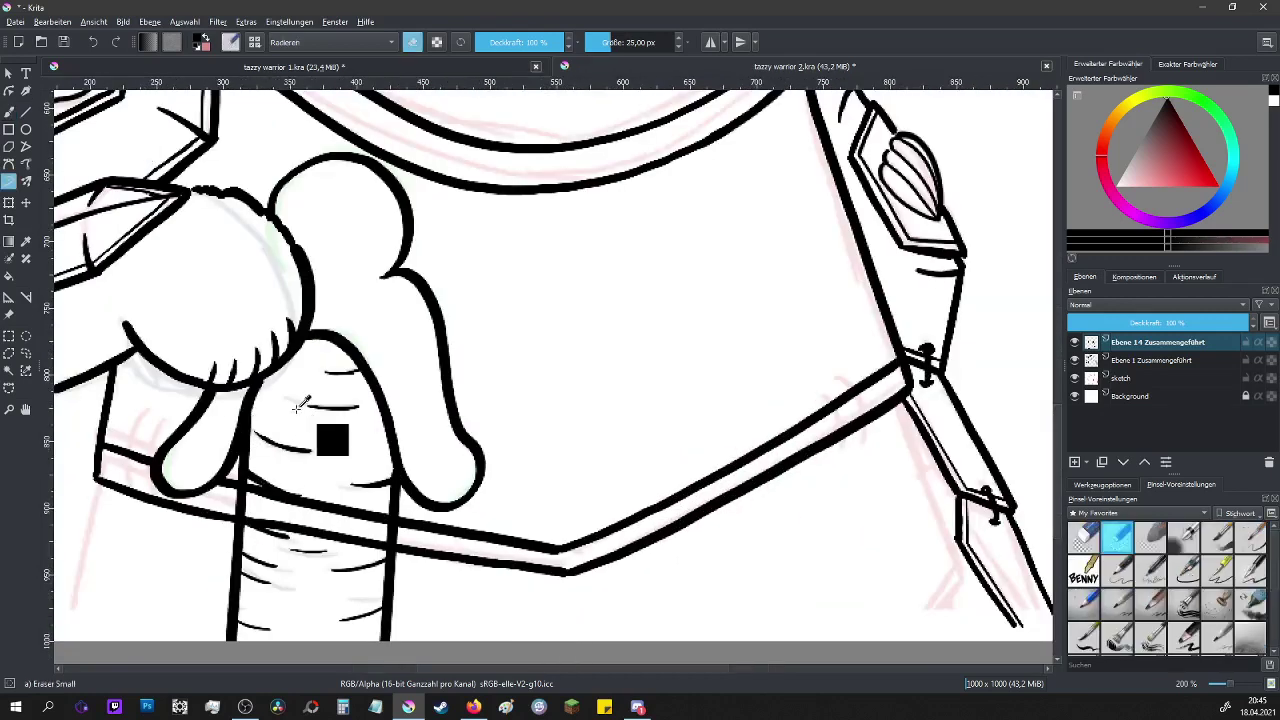
{"action": "mouse_move", "coordinate": [305, 493]}
{"action": "left_mouse_down"}
{"action": "mouse_move", "coordinate": [289, 538]}
{"action": "mouse_move", "coordinate": [257, 515]}
{"action": "mouse_move", "coordinate": [261, 543]}
{"action": "mouse_move", "coordinate": [336, 476]}
{"action": "mouse_move", "coordinate": [368, 498]}
{"action": "mouse_move", "coordinate": [356, 596]}
{"action": "left_mouse_up"}
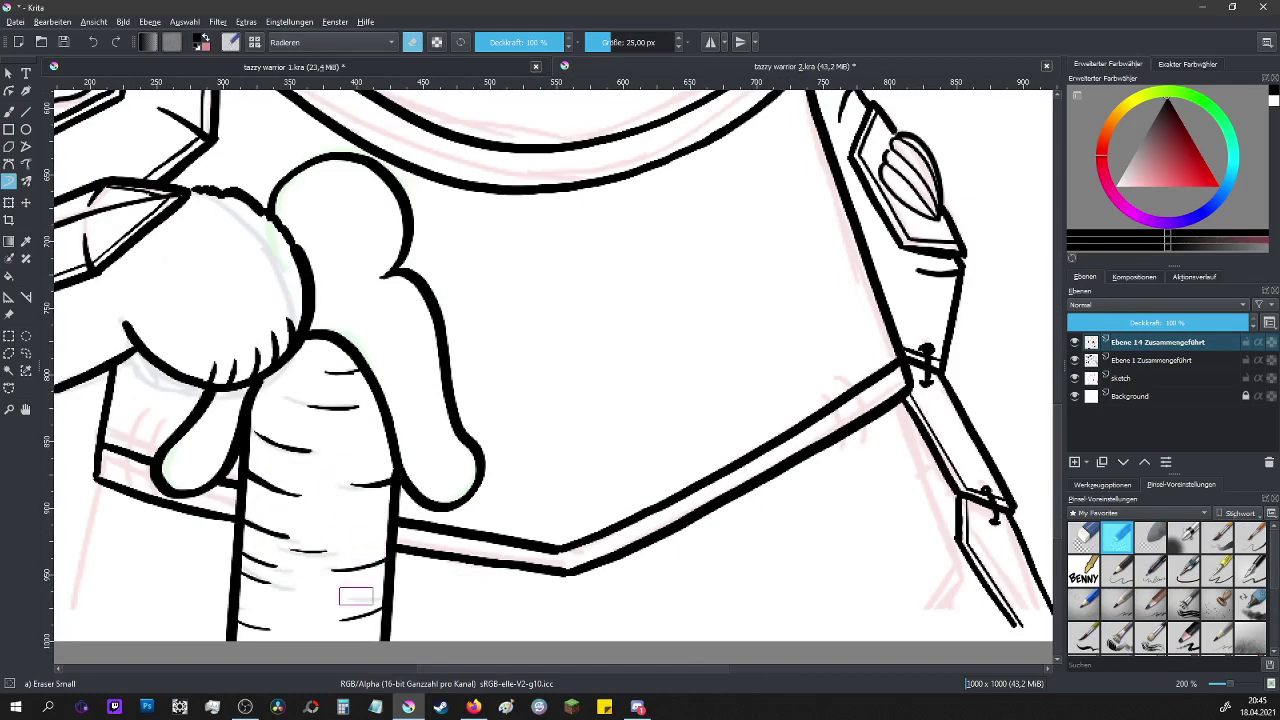
{"action": "scroll", "coordinate": [399, 588], "scroll_direction": "down", "scroll_amount": 1}
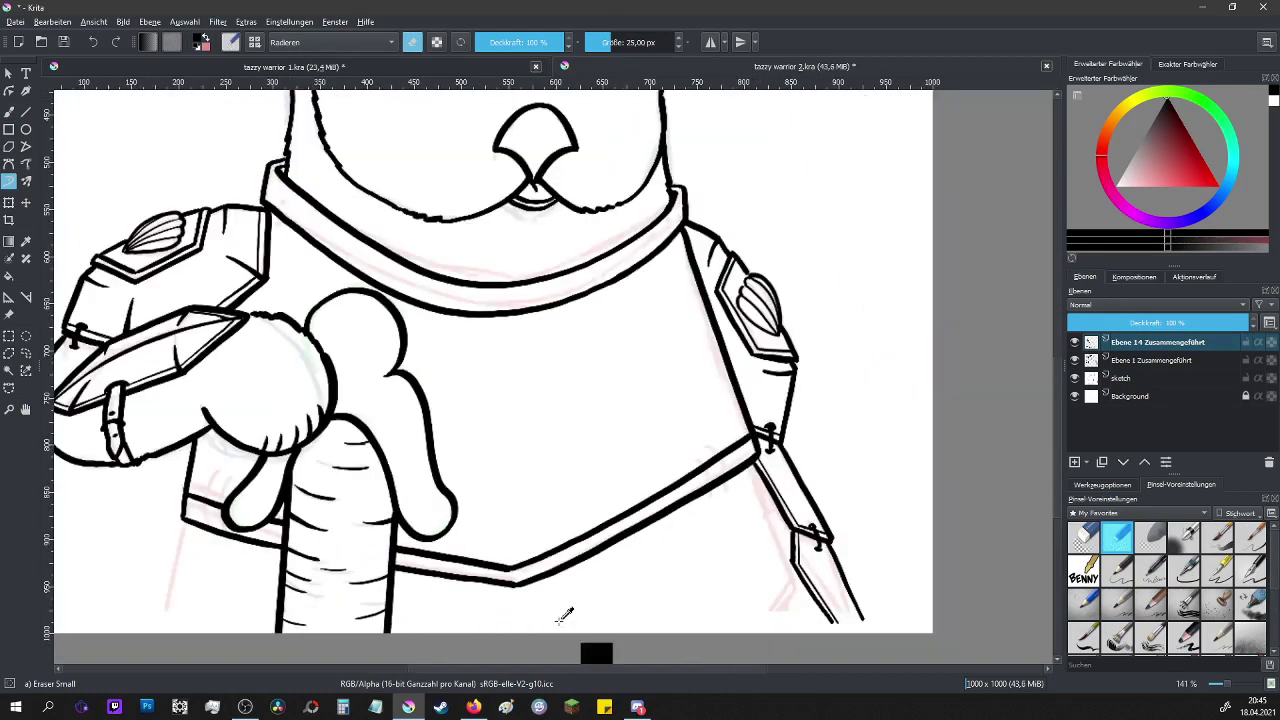
- Ink the body's straight side lines below the breastplate on both sides, and the short double hem edge beside the lower arm
{"action": "key", "text": "slash"}
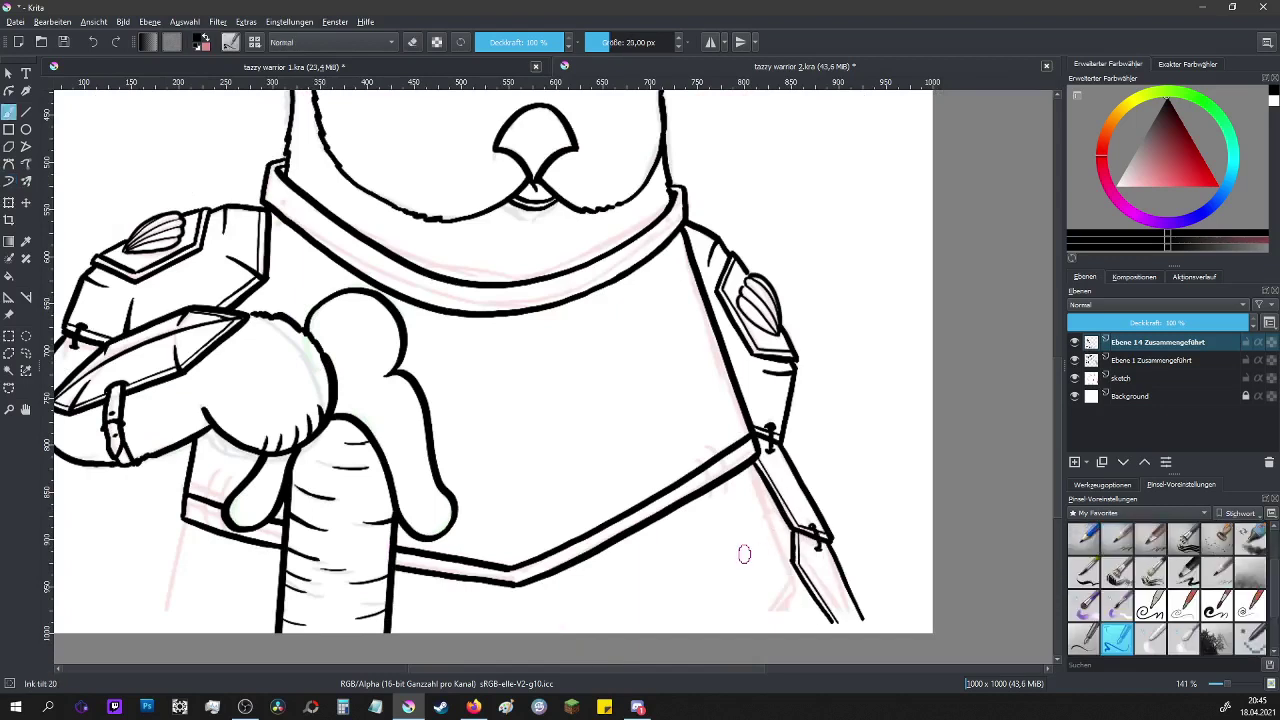
{"action": "key", "text": "v"}
{"action": "left_click_drag", "start_coordinate": [183, 521], "coordinate": [163, 652]}
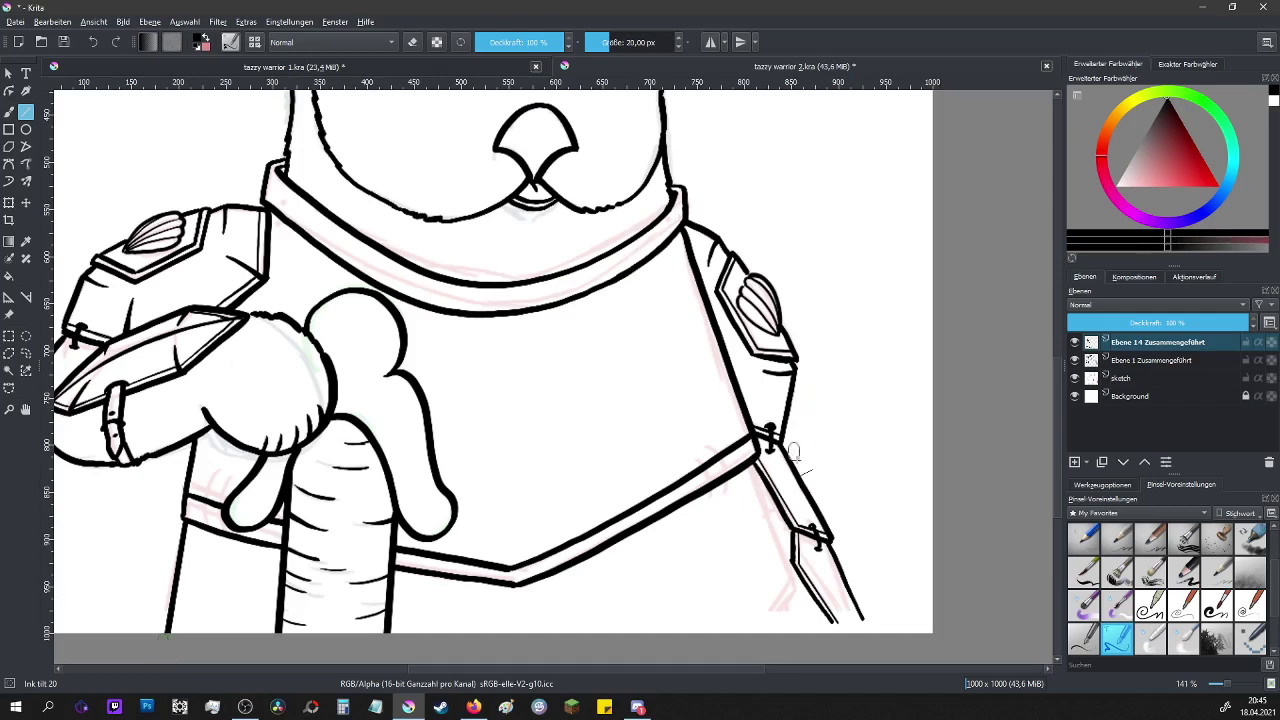
{"action": "left_click_drag", "start_coordinate": [752, 466], "coordinate": [797, 594]}
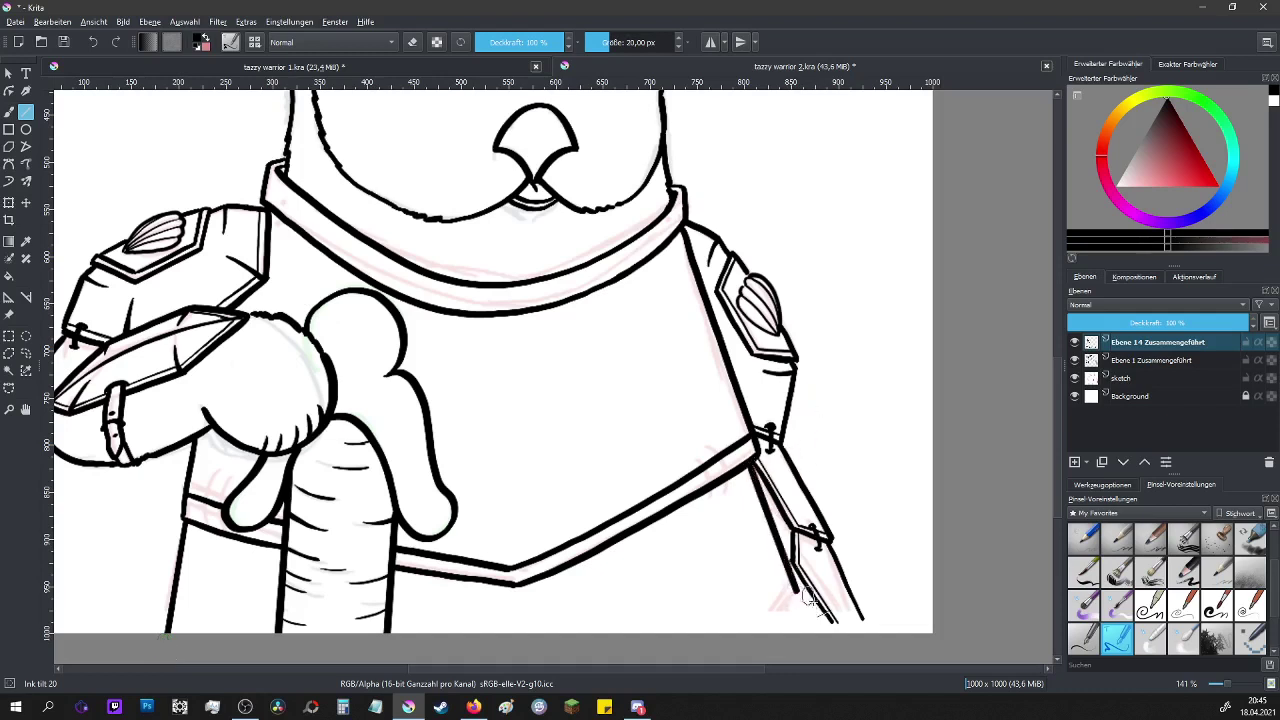
{"action": "left_click_drag", "start_coordinate": [870, 612], "coordinate": [862, 620]}
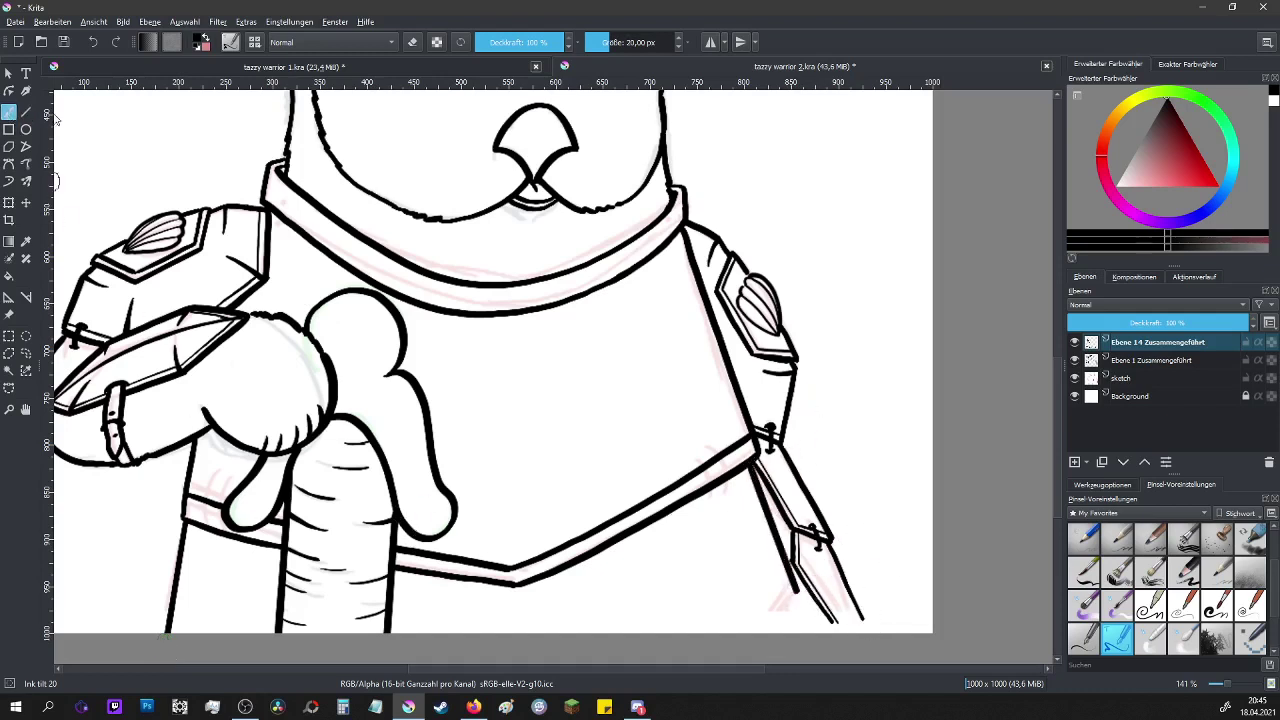
{"action": "mouse_move", "coordinate": [797, 592]}
{"action": "left_mouse_down"}
{"action": "mouse_move", "coordinate": [774, 624]}
{"action": "mouse_move", "coordinate": [745, 634]}
{"action": "left_mouse_up"}
{"action": "left_click_drag", "start_coordinate": [796, 596], "coordinate": [810, 632]}
{"action": "left_click", "coordinate": [96, 42]}
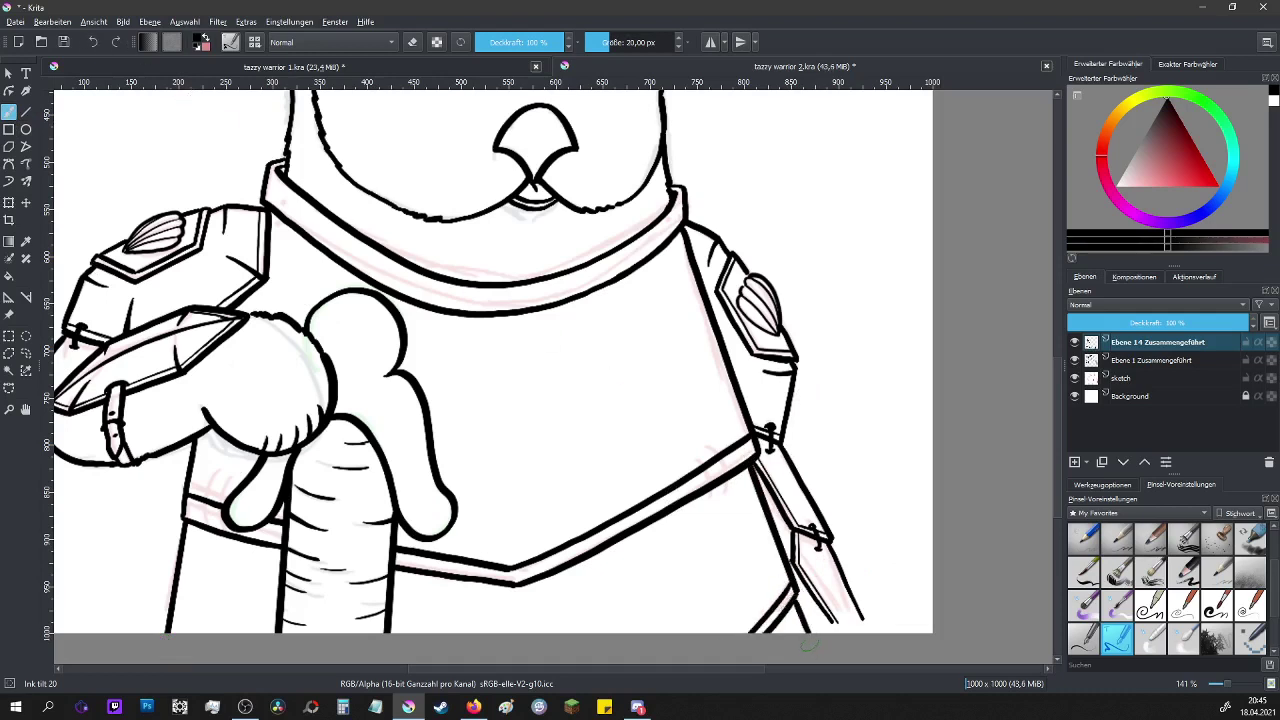
- Add a new layer above the line art and ink two stitches across the breastplate's double lower edge near the arm strap
{"action": "key", "text": "minus"}
{"action": "key", "text": "minus"}
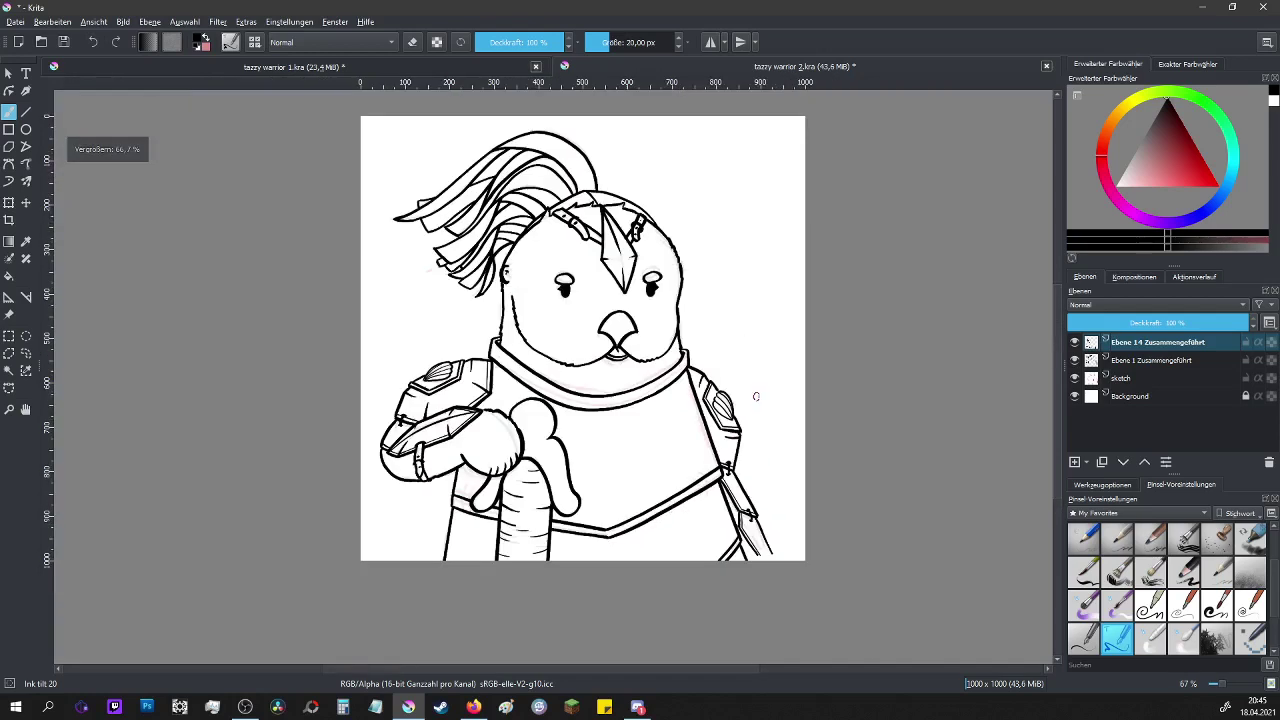
{"action": "scroll", "coordinate": [756, 396], "scroll_direction": "up", "scroll_amount": 1}
{"action": "key", "text": "ctrl"}
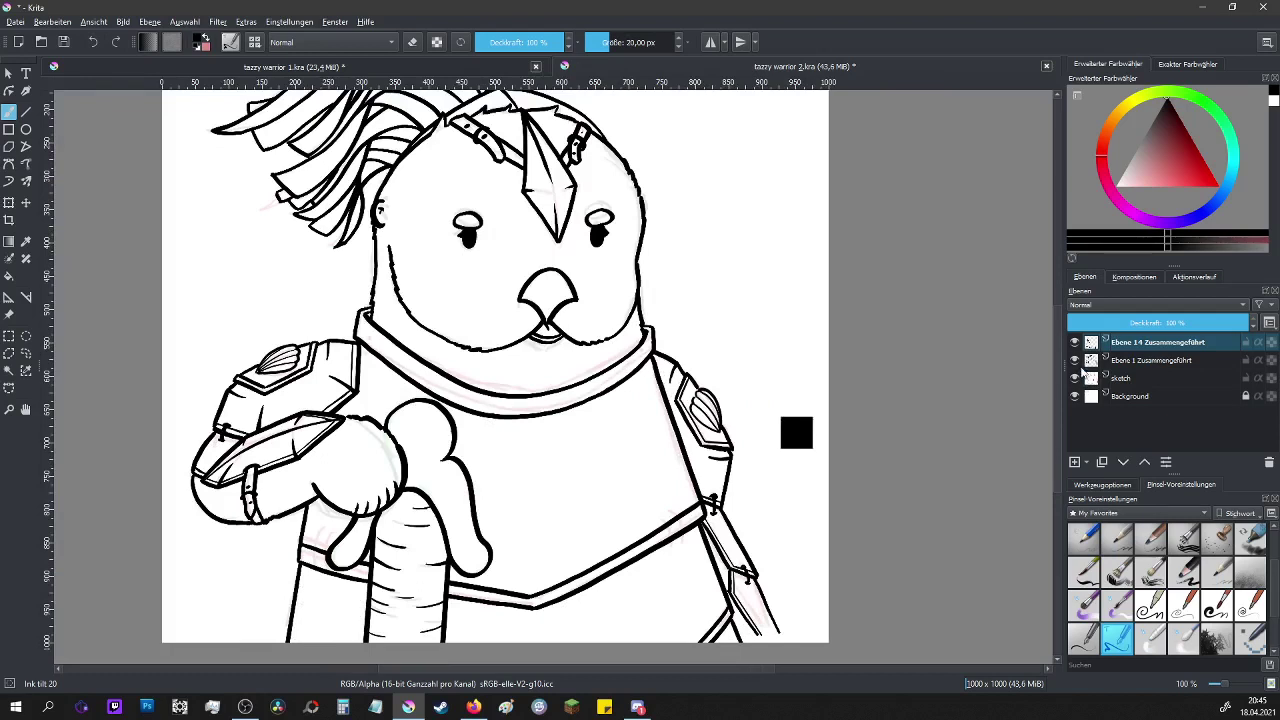
{"action": "left_click", "coordinate": [1074, 461]}
{"action": "mouse_move", "coordinate": [1056, 461]}
{"action": "left_mouse_down"}
{"action": "mouse_move", "coordinate": [1060, 480]}
{"action": "mouse_move", "coordinate": [1058, 466]}
{"action": "left_mouse_up"}
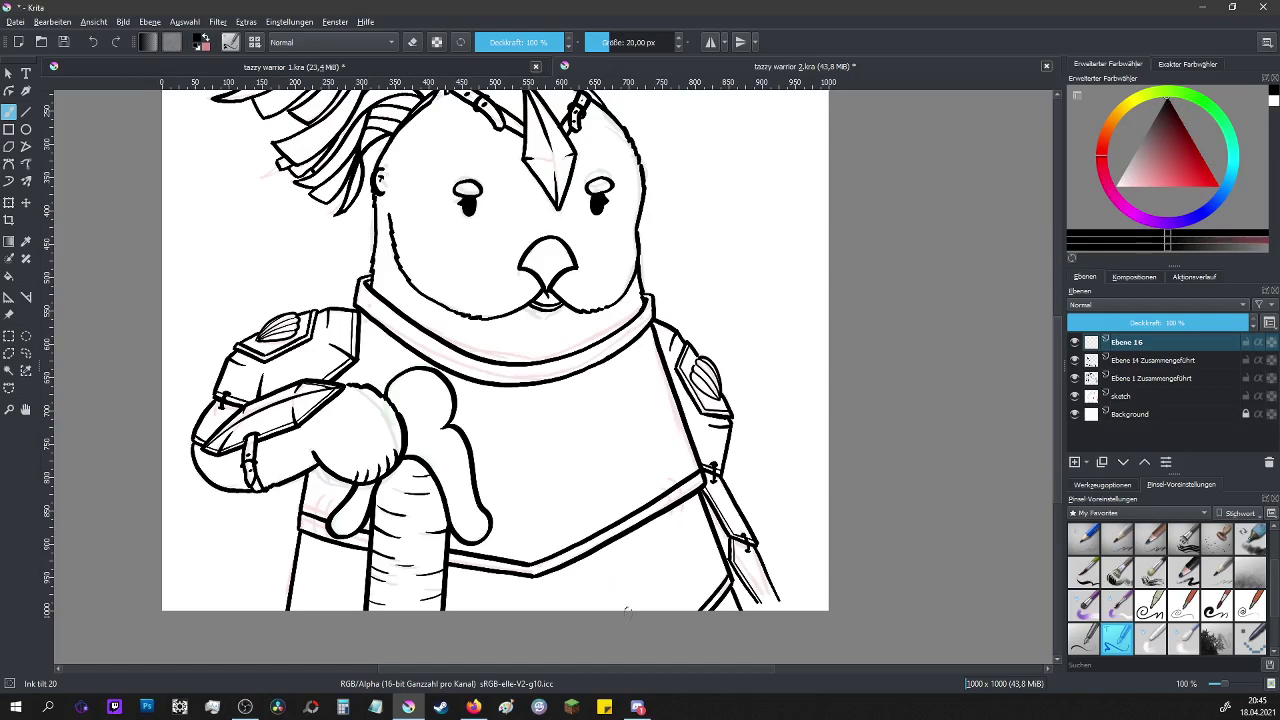
{"action": "scroll", "coordinate": [628, 615], "scroll_direction": "up", "scroll_amount": 1}
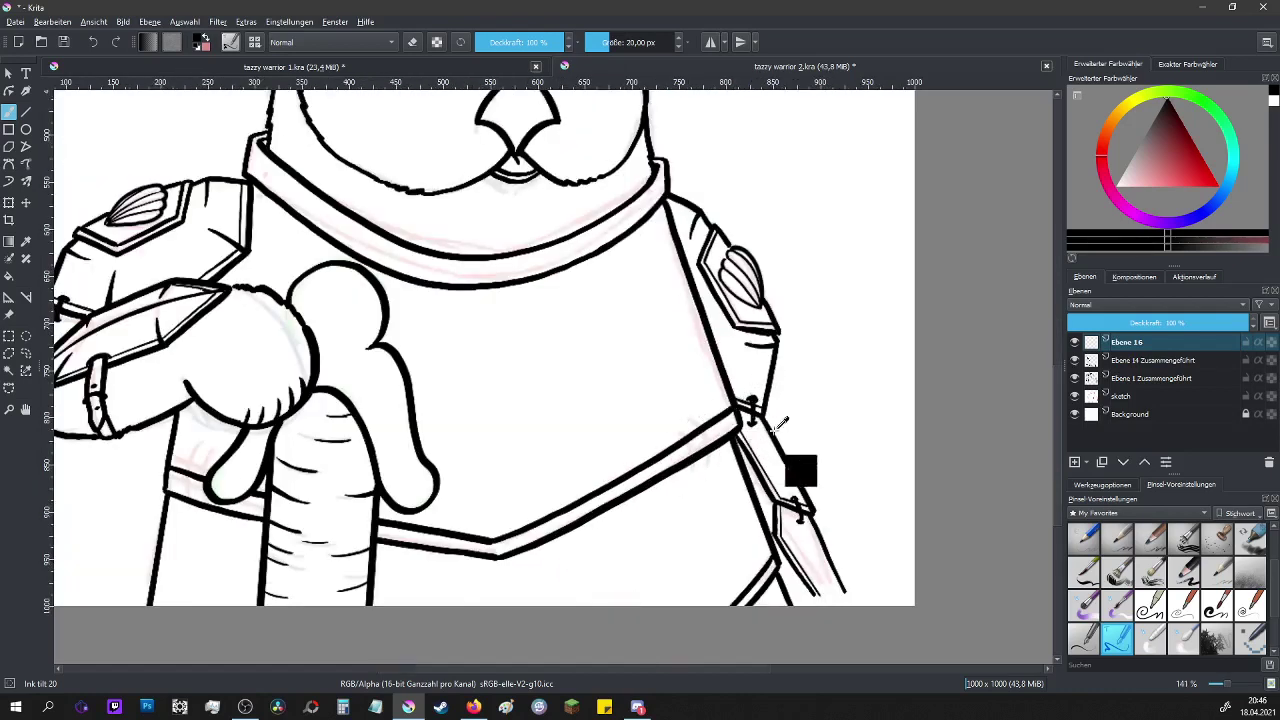
{"action": "scroll", "coordinate": [468, 540], "scroll_direction": "up", "scroll_amount": 1}
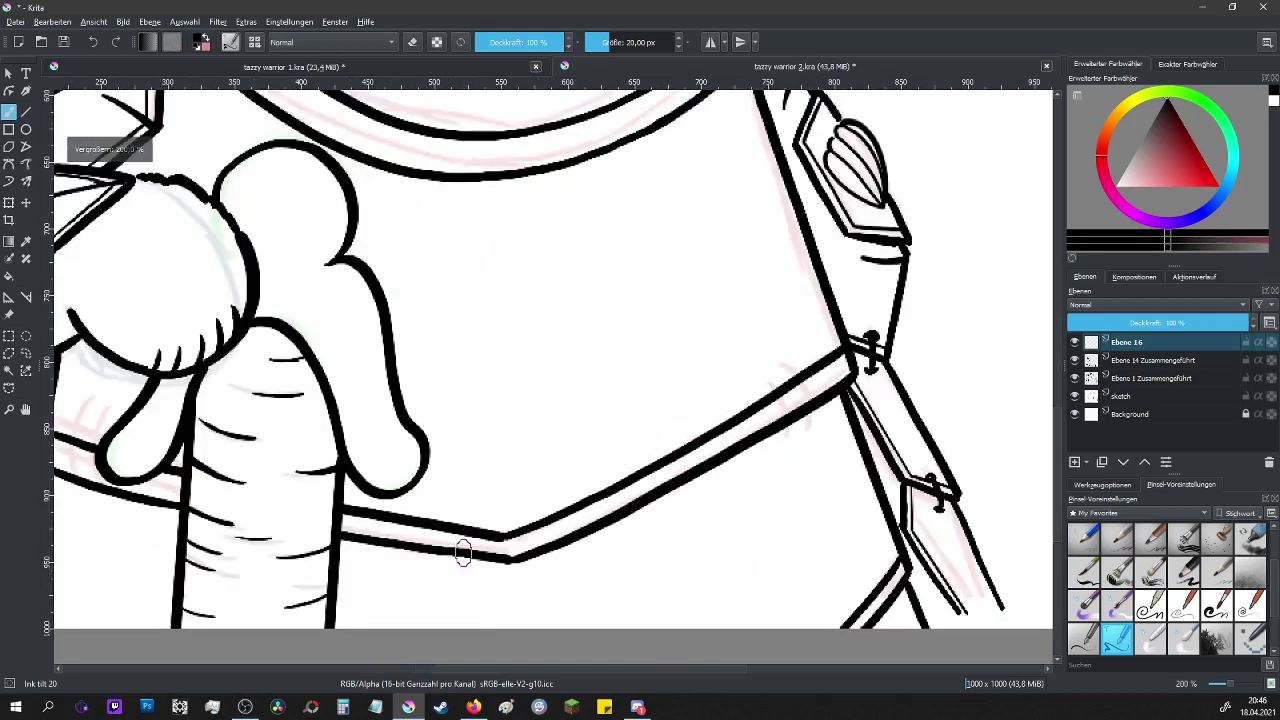
{"action": "mouse_move", "coordinate": [779, 371]}
{"action": "left_mouse_down"}
{"action": "mouse_move", "coordinate": [790, 361]}
{"action": "mouse_move", "coordinate": [773, 377]}
{"action": "left_mouse_up"}
{"action": "left_click_drag", "start_coordinate": [784, 443], "coordinate": [814, 426]}
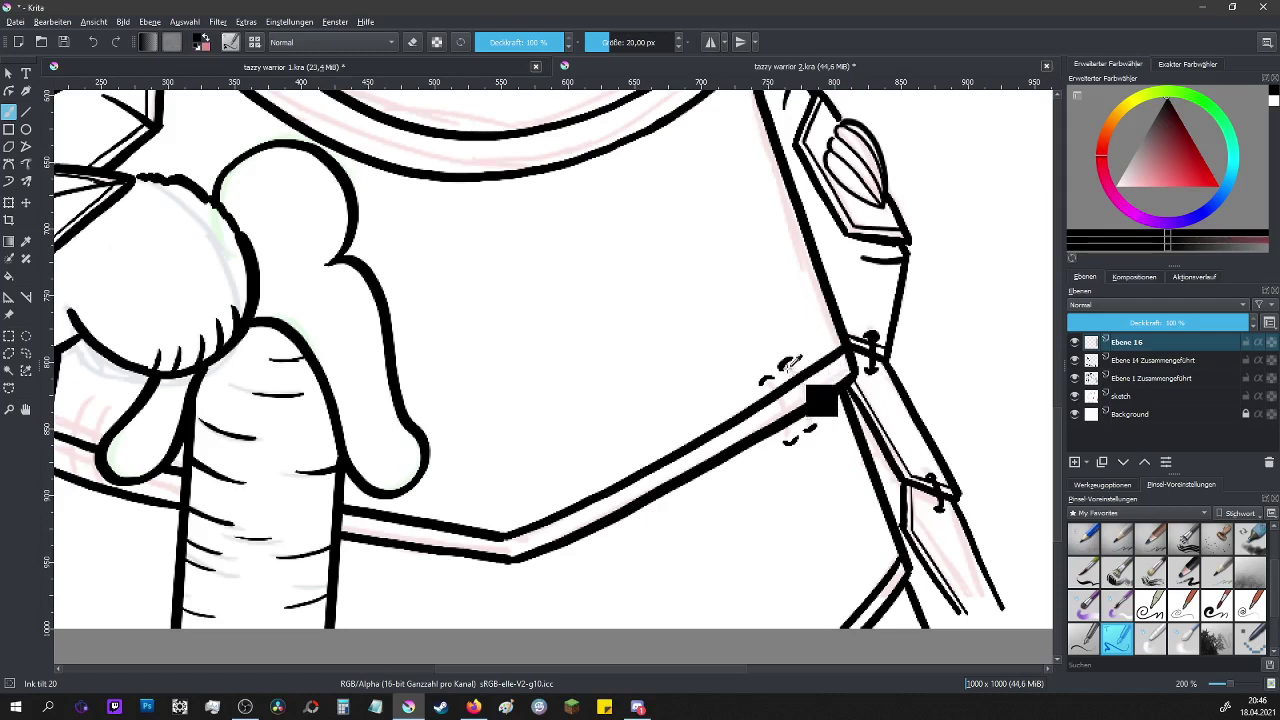
{"action": "left_click_drag", "start_coordinate": [785, 362], "coordinate": [812, 430]}
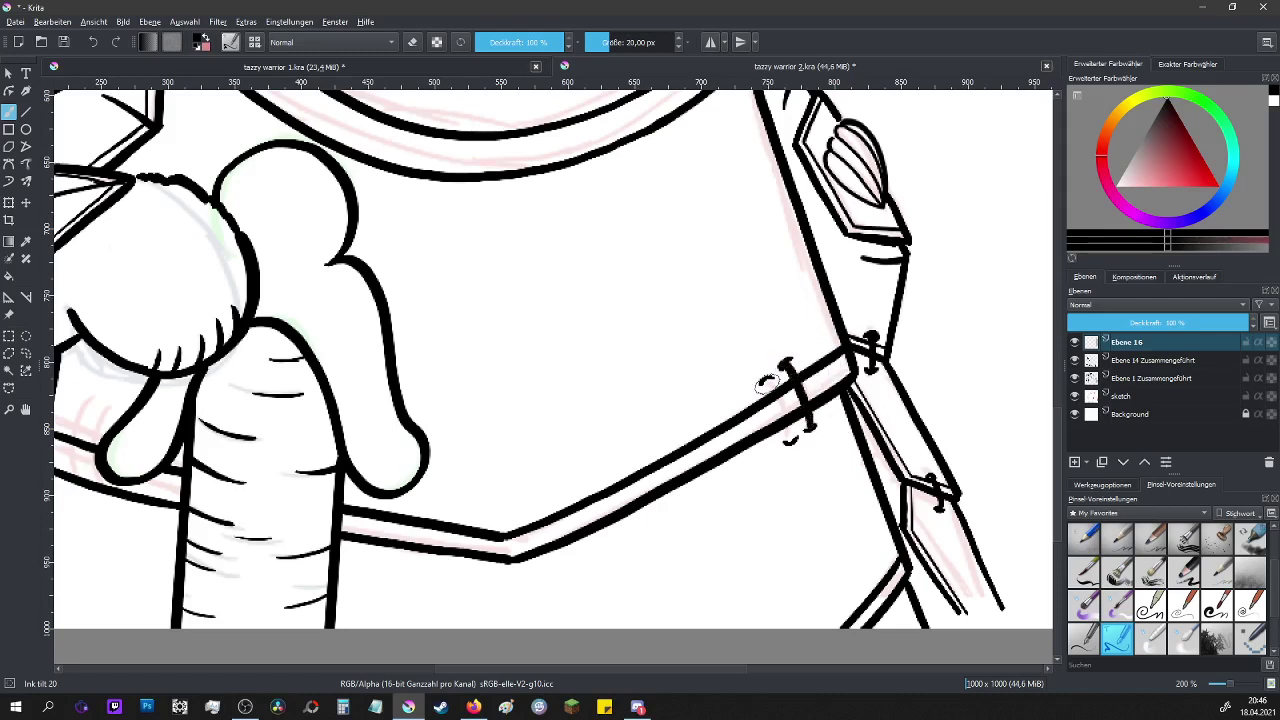
{"action": "left_click_drag", "start_coordinate": [764, 378], "coordinate": [785, 420]}
- Ink two stitches across the breastplate's edge between the forearm and the staff, and one across the short hem by the lower arm
{"action": "scroll", "coordinate": [913, 534], "scroll_direction": "down", "scroll_amount": 1}
{"action": "scroll", "coordinate": [492, 575], "scroll_direction": "up", "scroll_amount": 1}
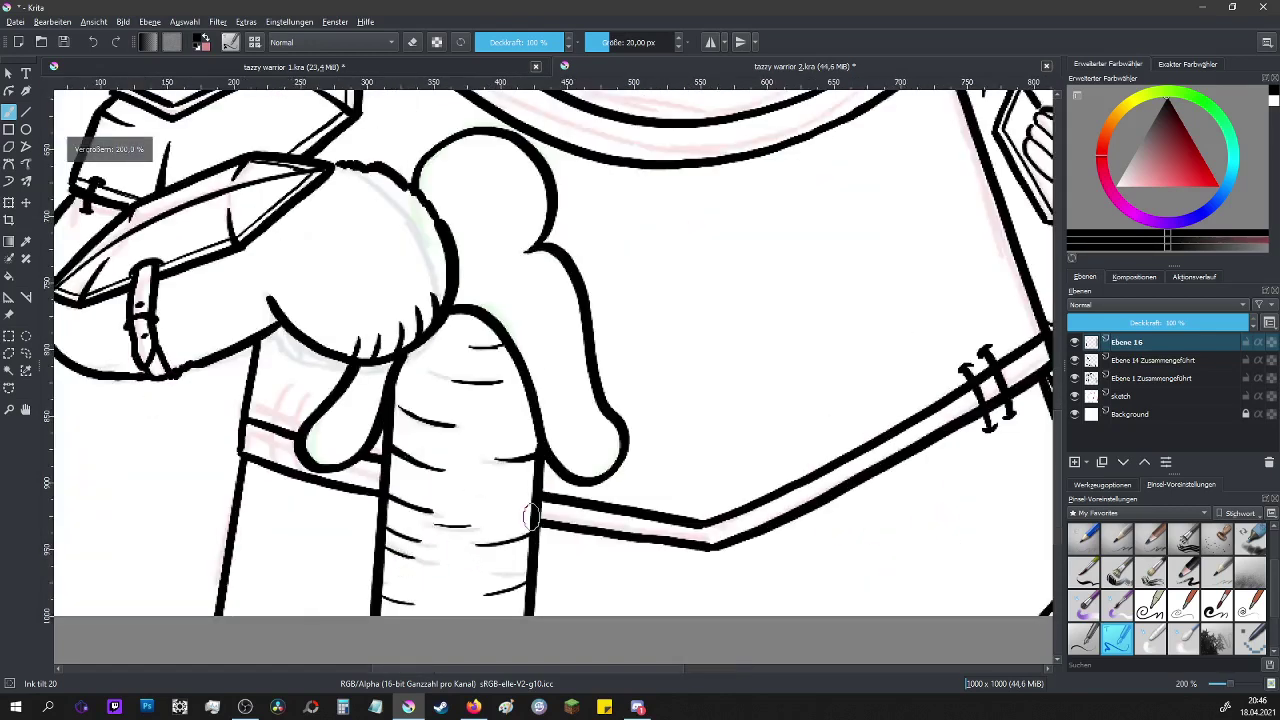
{"action": "left_click_drag", "start_coordinate": [272, 400], "coordinate": [268, 487]}
{"action": "mouse_move", "coordinate": [285, 425]}
{"action": "left_mouse_down"}
{"action": "mouse_move", "coordinate": [295, 494]}
{"action": "mouse_move", "coordinate": [272, 490]}
{"action": "left_mouse_up"}
{"action": "left_click_drag", "start_coordinate": [266, 405], "coordinate": [293, 426]}
{"action": "mouse_move", "coordinate": [618, 670]}
{"action": "left_mouse_down"}
{"action": "mouse_move", "coordinate": [771, 679]}
{"action": "mouse_move", "coordinate": [755, 680]}
{"action": "left_mouse_up"}
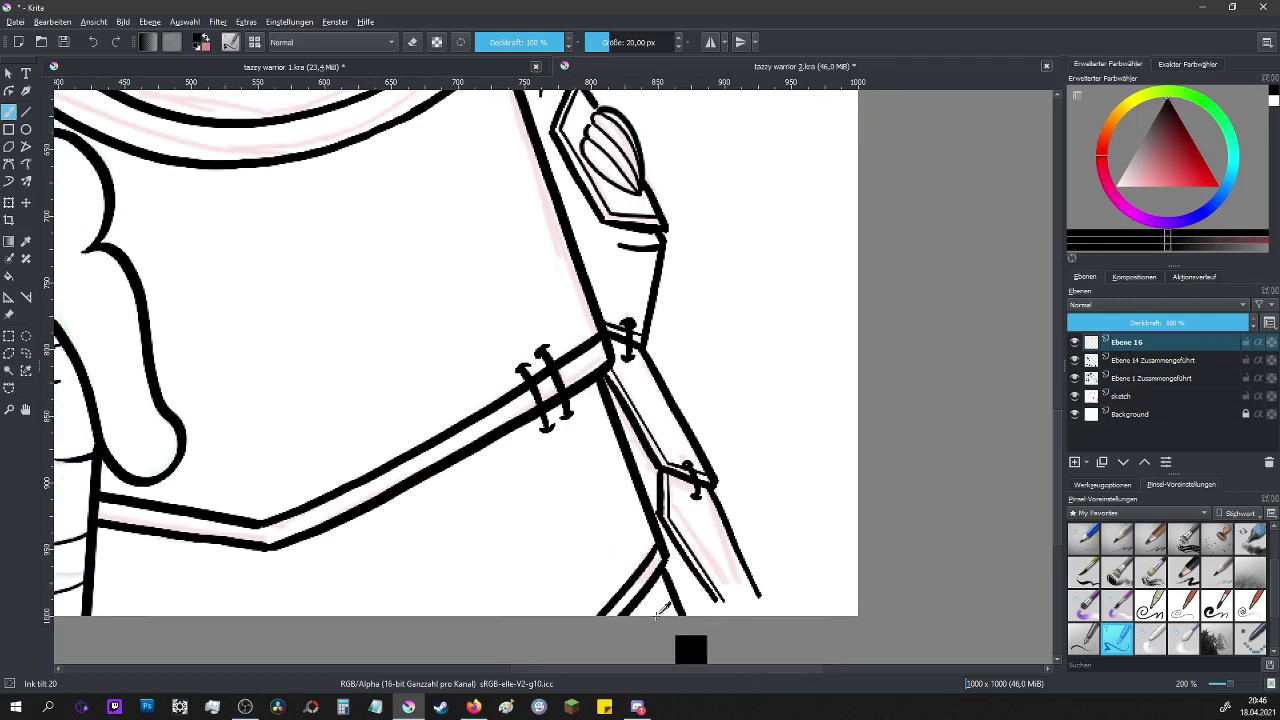
{"action": "left_click_drag", "start_coordinate": [616, 565], "coordinate": [640, 590]}
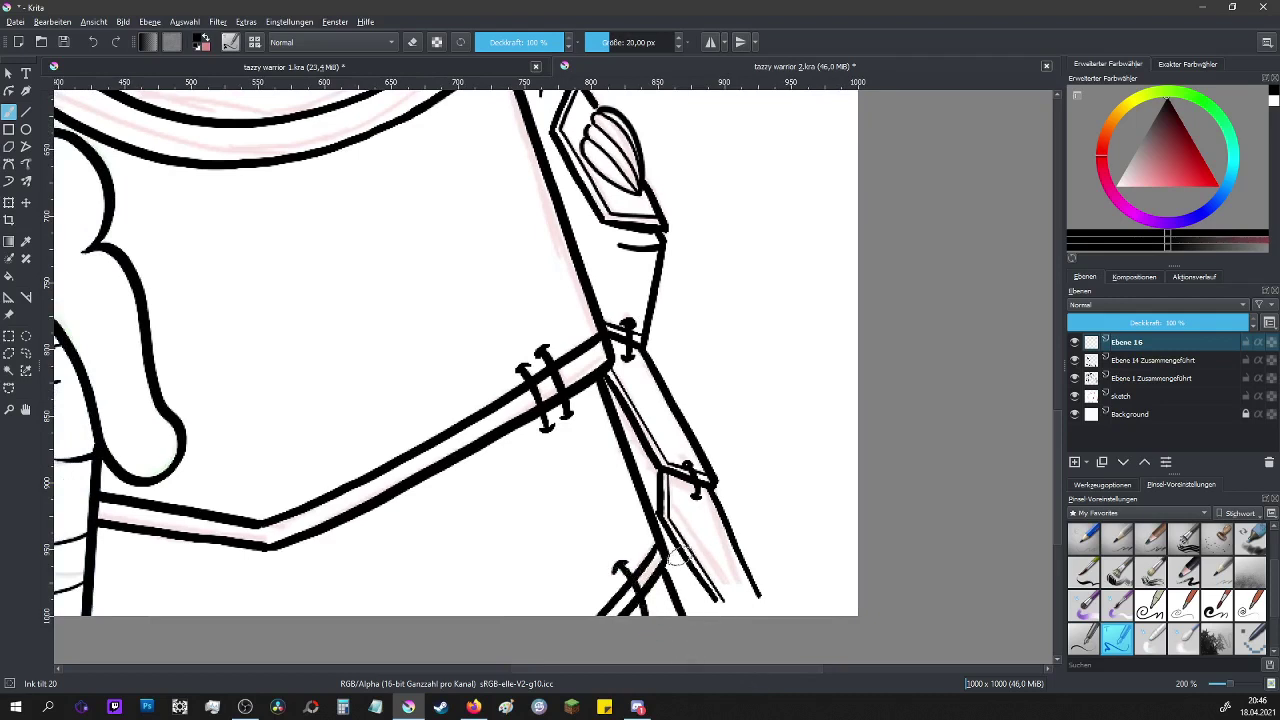
- Extend the lower arm's outer edge and inner armor edge down to the canvas border with straight lines
{"action": "left_click", "coordinate": [26, 112]}
{"action": "left_click_drag", "start_coordinate": [712, 496], "coordinate": [768, 612]}
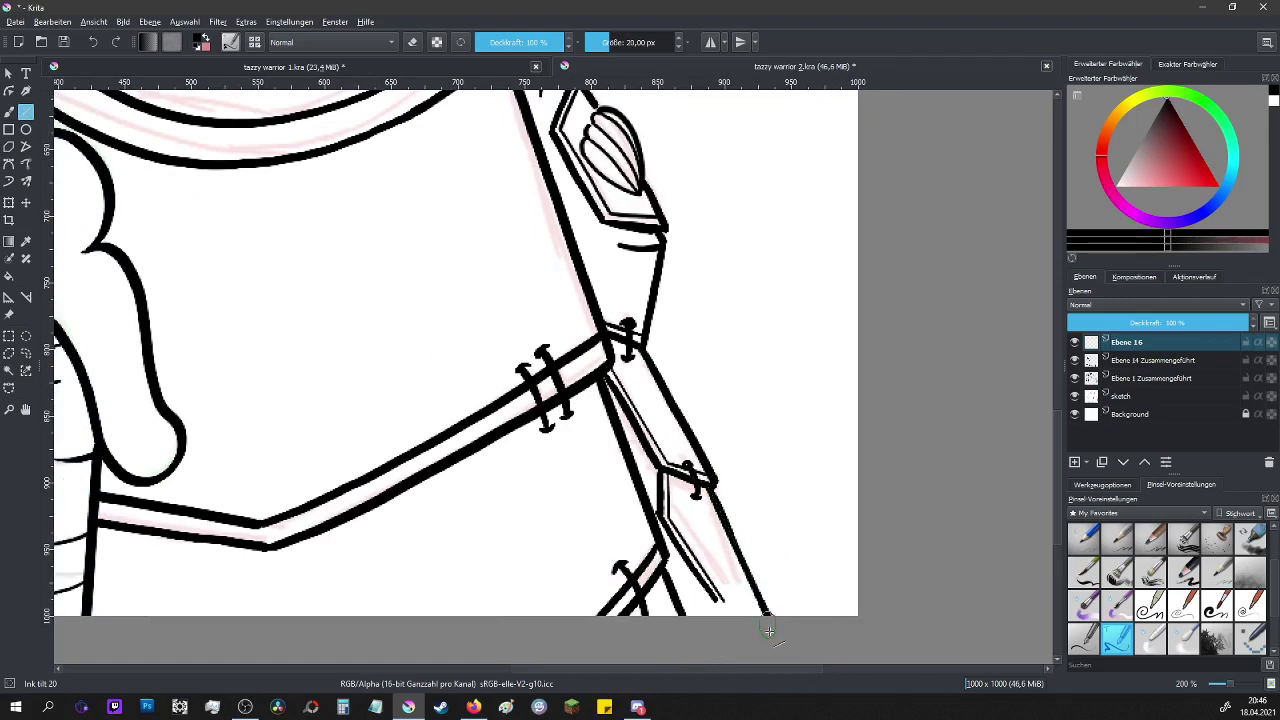
{"action": "mouse_move", "coordinate": [662, 508]}
{"action": "left_mouse_down"}
{"action": "mouse_move", "coordinate": [748, 638]}
{"action": "mouse_move", "coordinate": [736, 636]}
{"action": "left_mouse_up"}
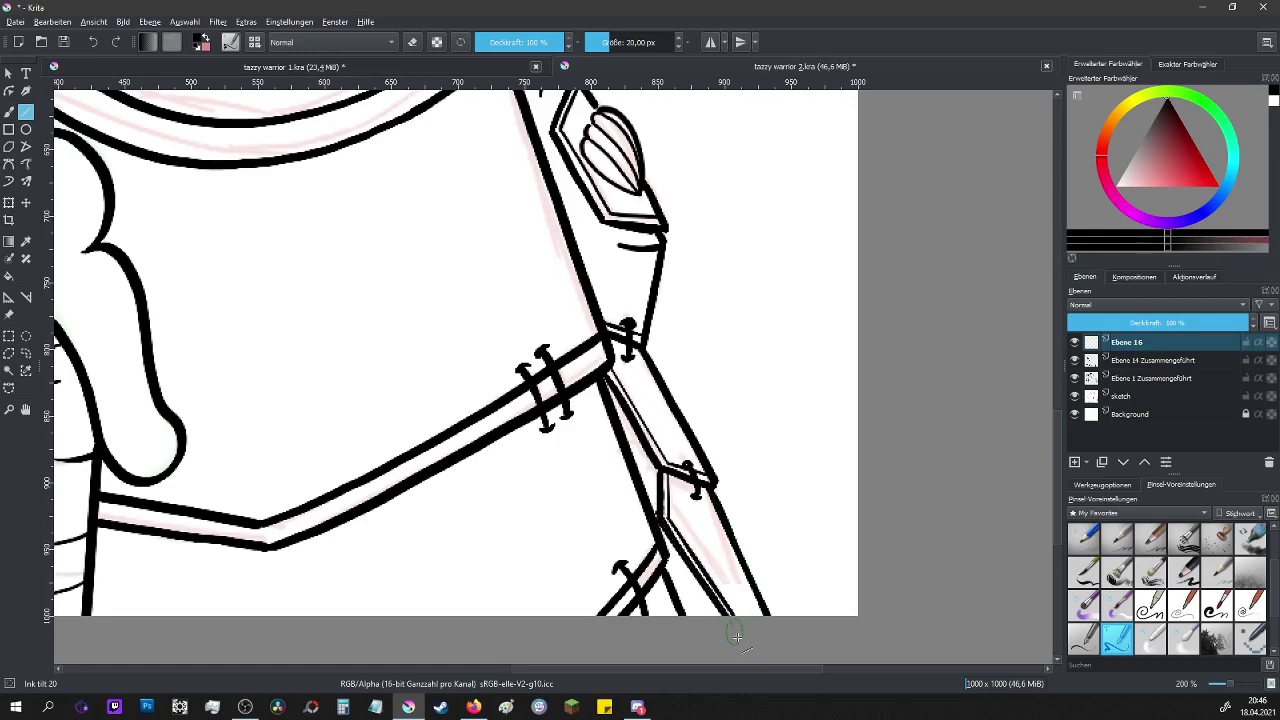
- Hide the sketch layer and merge the three line art layers into one
{"action": "key", "text": "minus"}
{"action": "key", "text": "minus"}
{"action": "key", "text": "minus"}
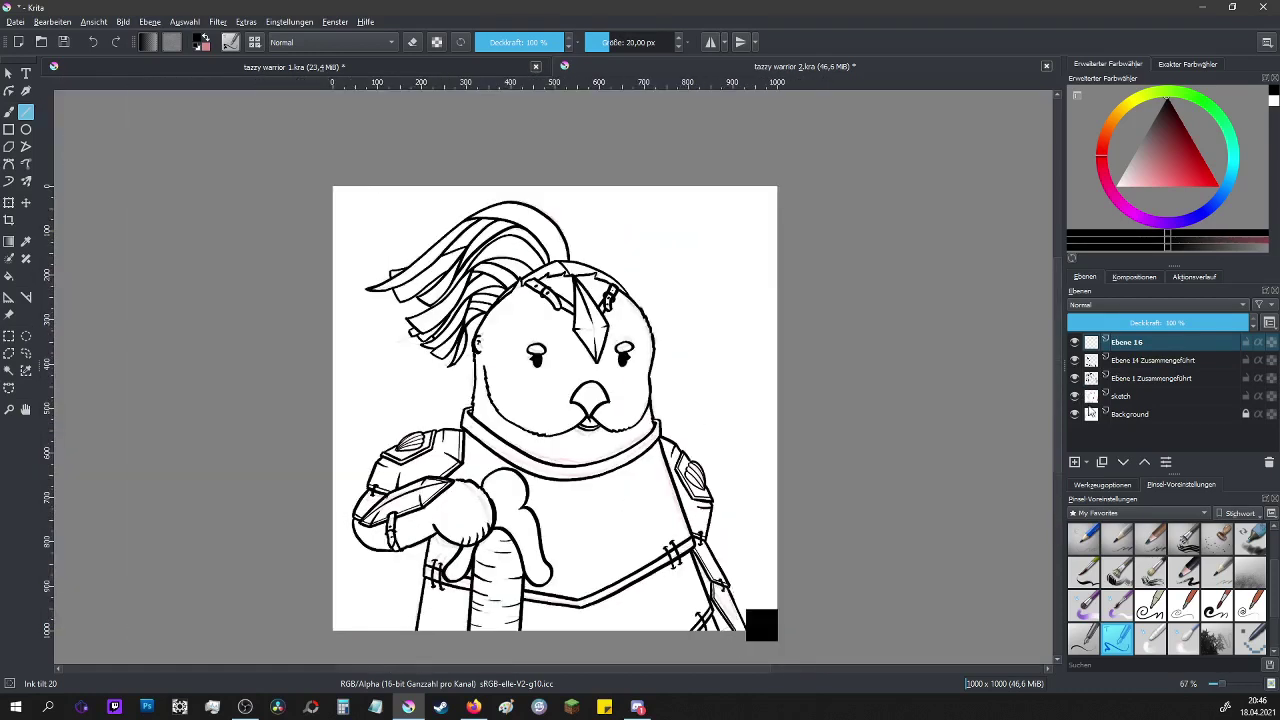
{"action": "mouse_move", "coordinate": [1110, 358]}
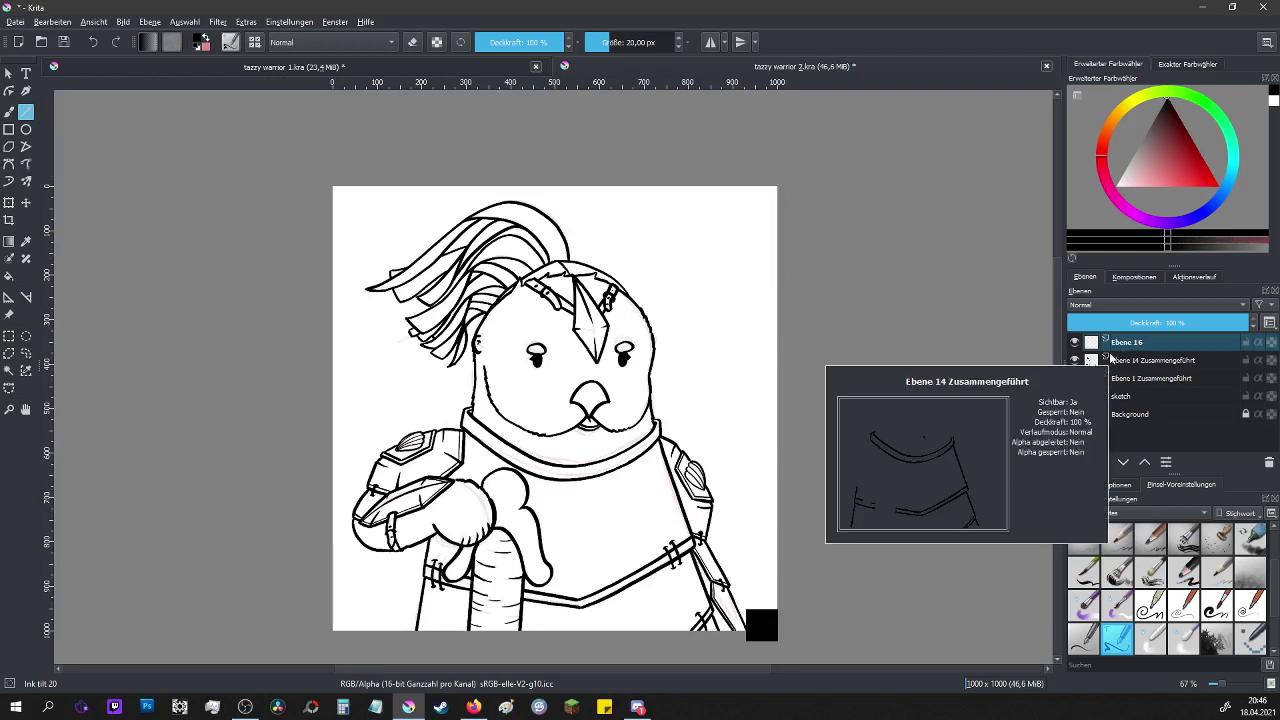
{"action": "left_click", "coordinate": [1075, 396]}
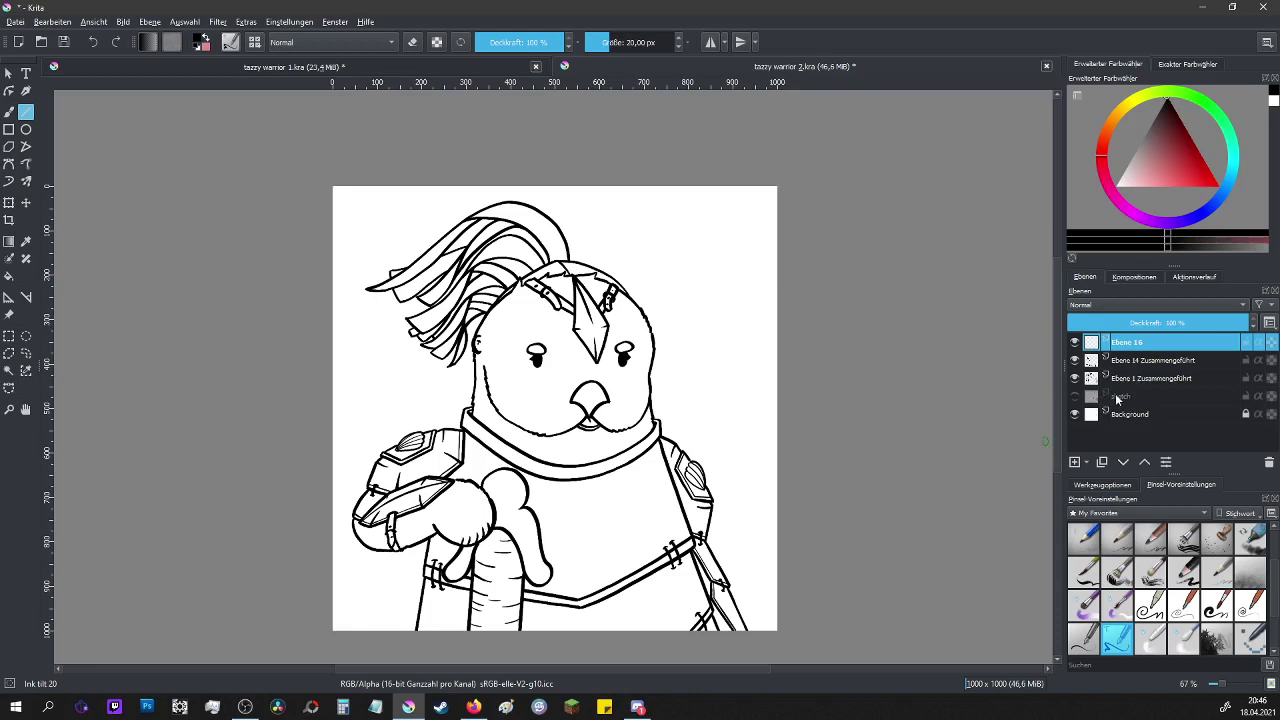
{"action": "mouse_move", "coordinate": [1117, 399]}
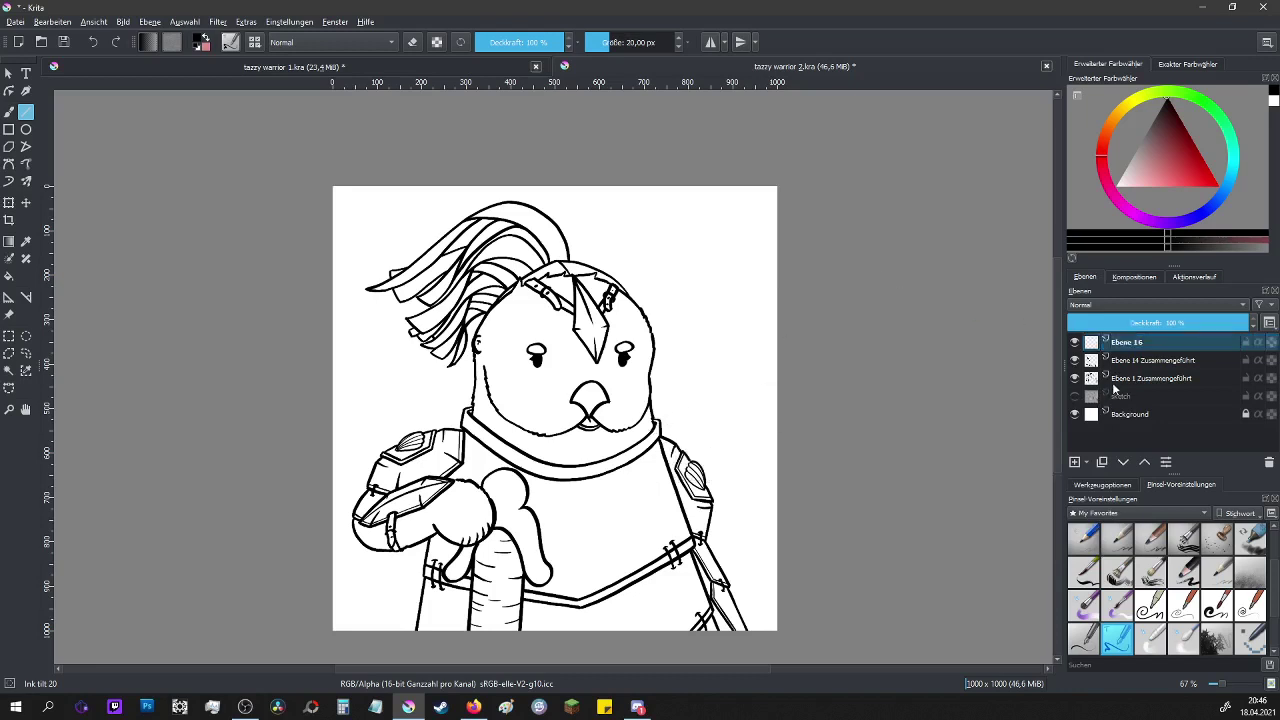
{"action": "left_click", "coordinate": [1126, 381], "text": "shift"}
{"action": "right_click", "coordinate": [1126, 381]}
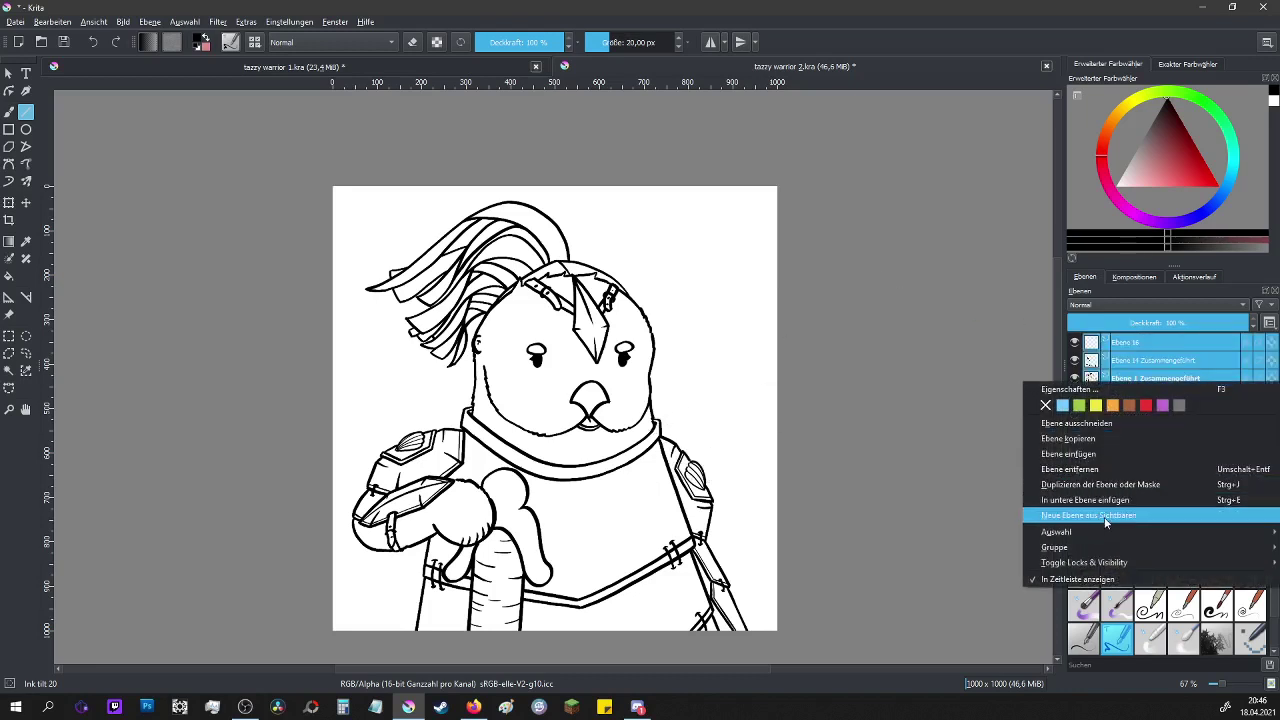
{"action": "left_click", "coordinate": [1099, 501]}
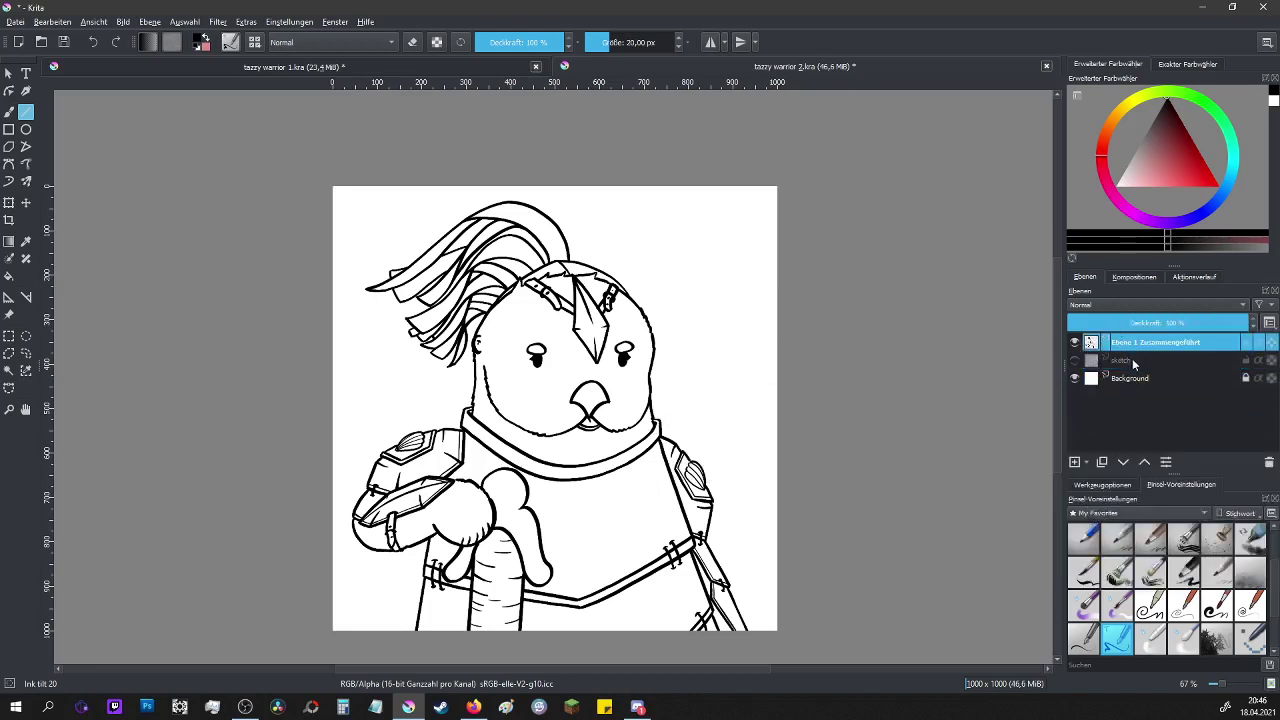
- Rename the merged layer as "linert" and select the sketch layer
{"action": "double_click", "coordinate": [1137, 344]}
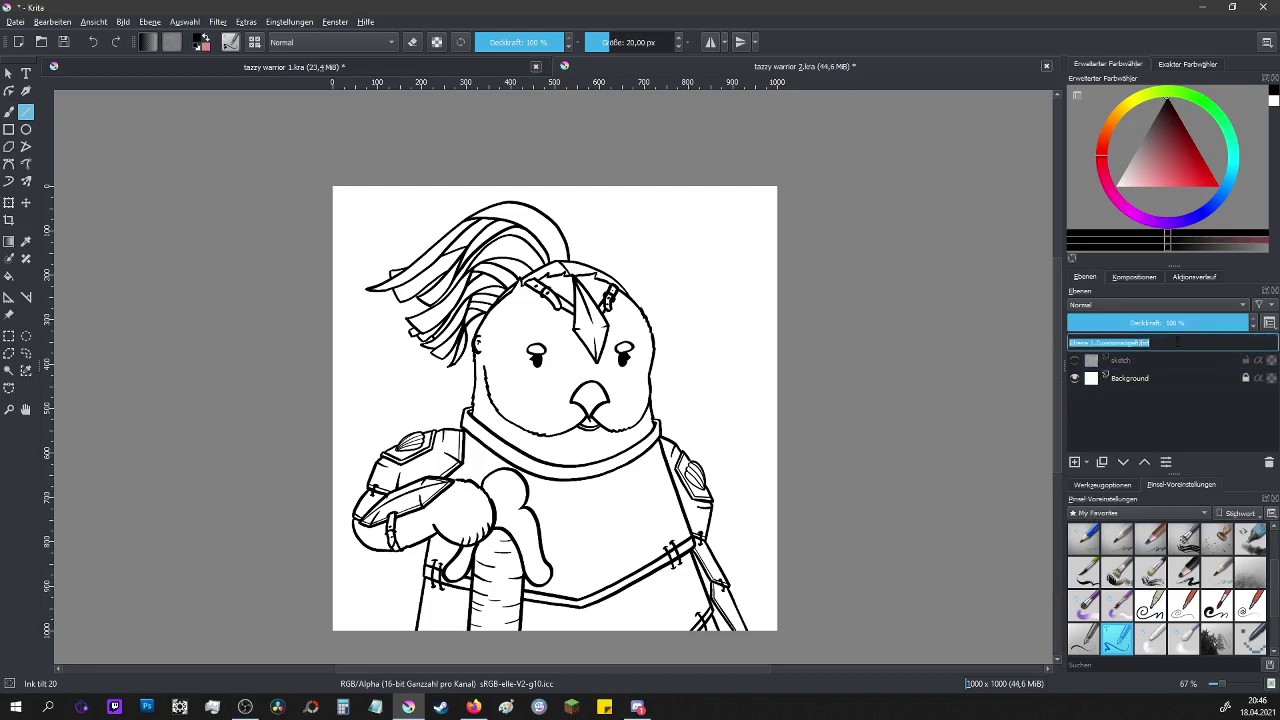
{"action": "key", "text": "BackSpace"}
{"action": "type", "text": "lnert"}
{"action": "left_click", "coordinate": [1133, 363]}
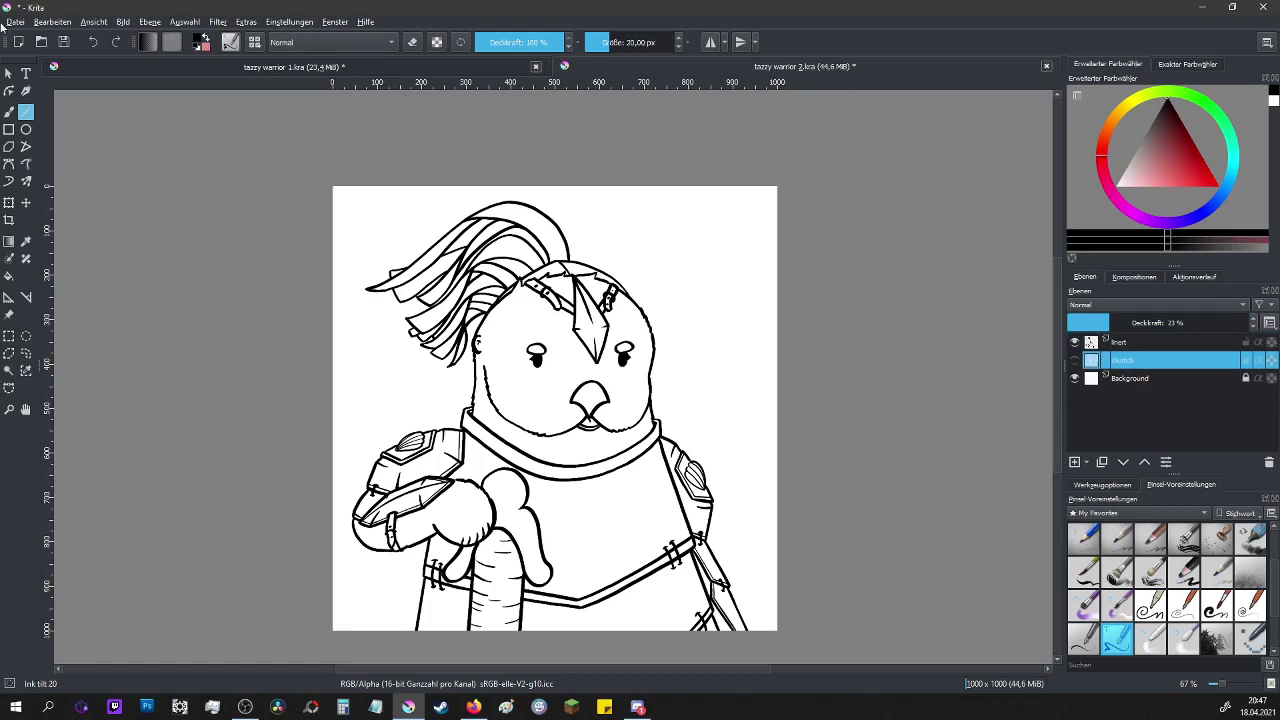
- Save the document, and also save the image as the PNG file "tazzy warrior 2.png"
{"action": "left_click", "coordinate": [15, 22]}
{"action": "left_click", "coordinate": [52, 100]}
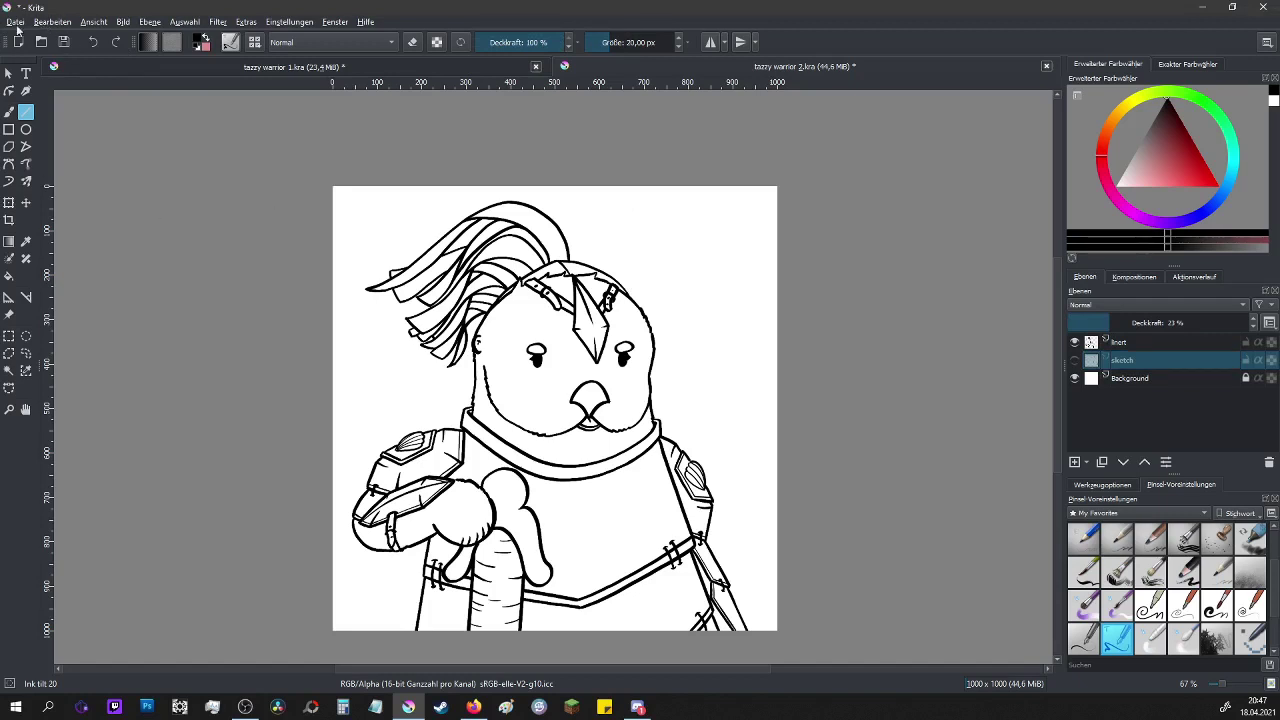
{"action": "key", "text": "ctrl+s"}
{"action": "left_click", "coordinate": [16, 22]}
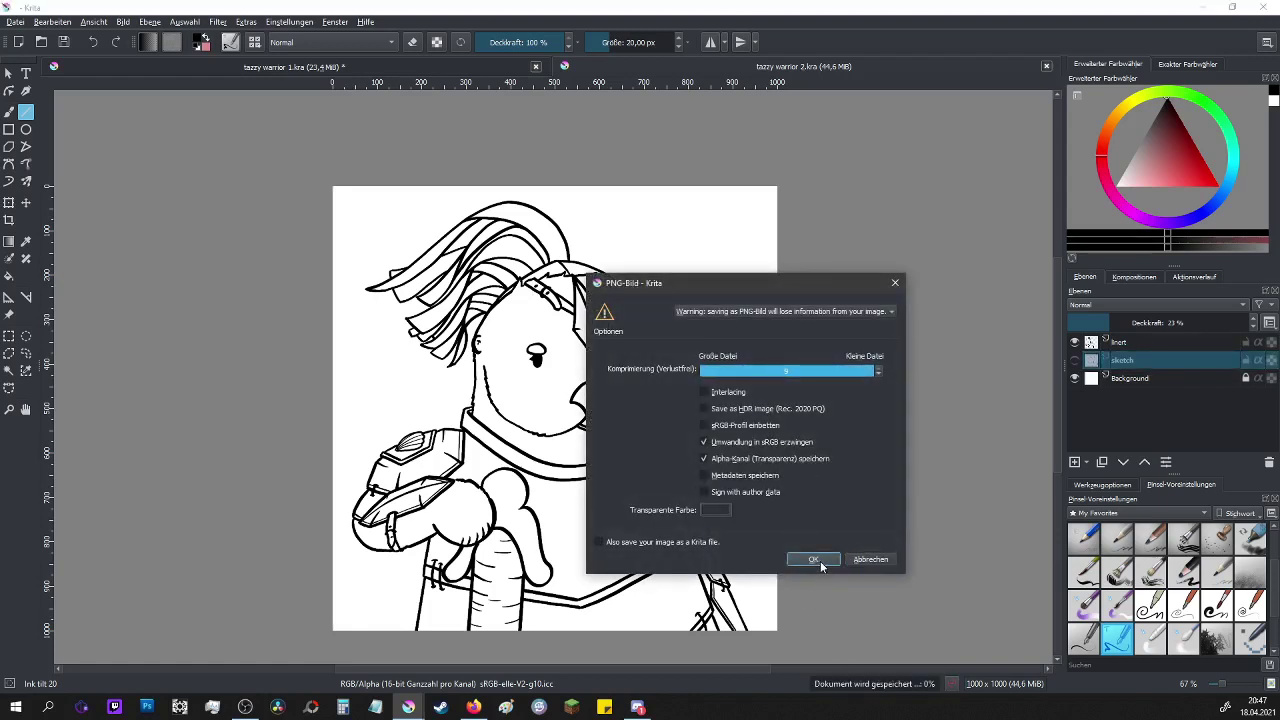
{"action": "left_click", "coordinate": [813, 559]}
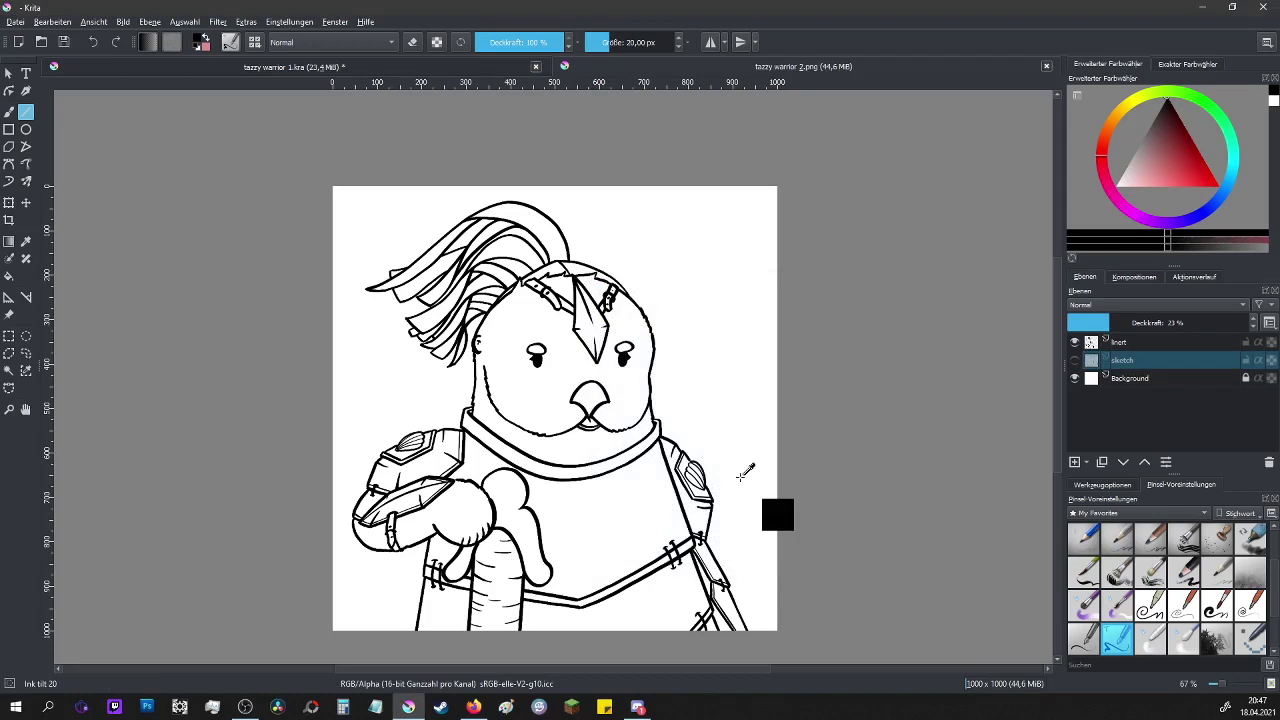
- Add a new layer above the line art layer and reduce the line art's opacity to 51 %
{"action": "scroll", "coordinate": [625, 370], "scroll_direction": "up", "scroll_amount": 3}
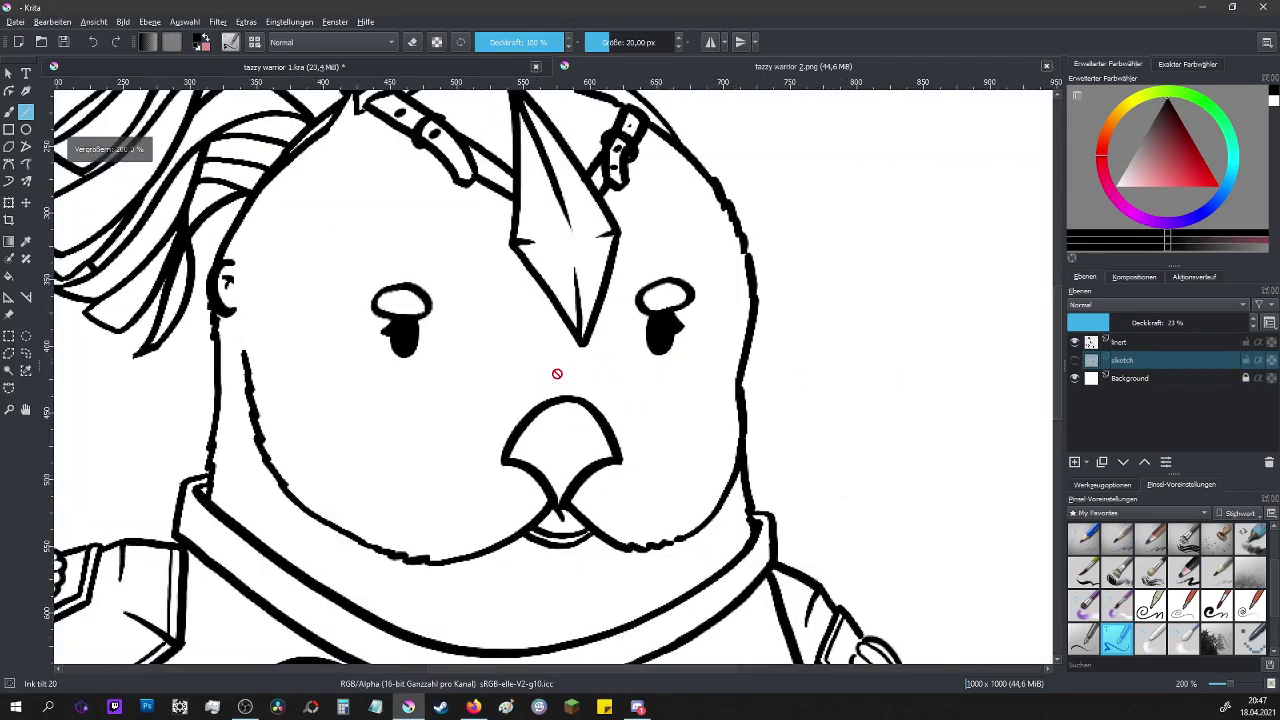
{"action": "left_click", "coordinate": [1134, 344]}
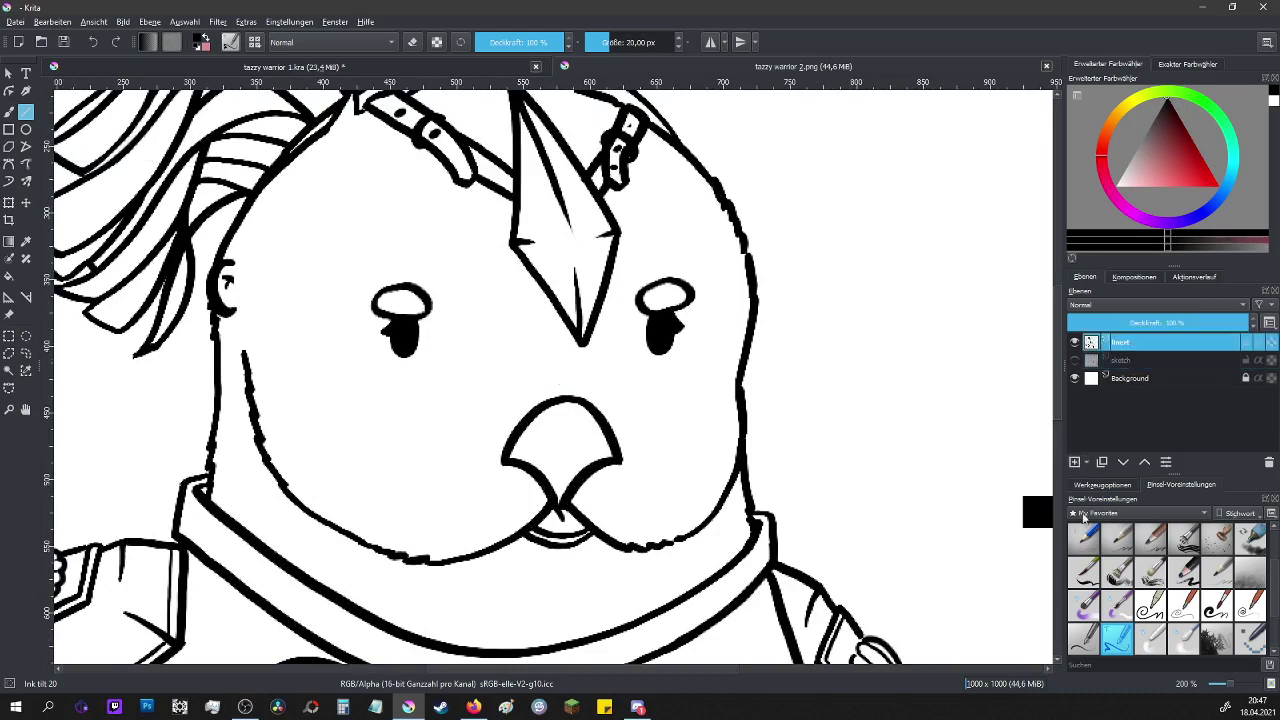
{"action": "left_click", "coordinate": [1075, 462]}
{"action": "left_click", "coordinate": [1140, 359], "text": "ctrl"}
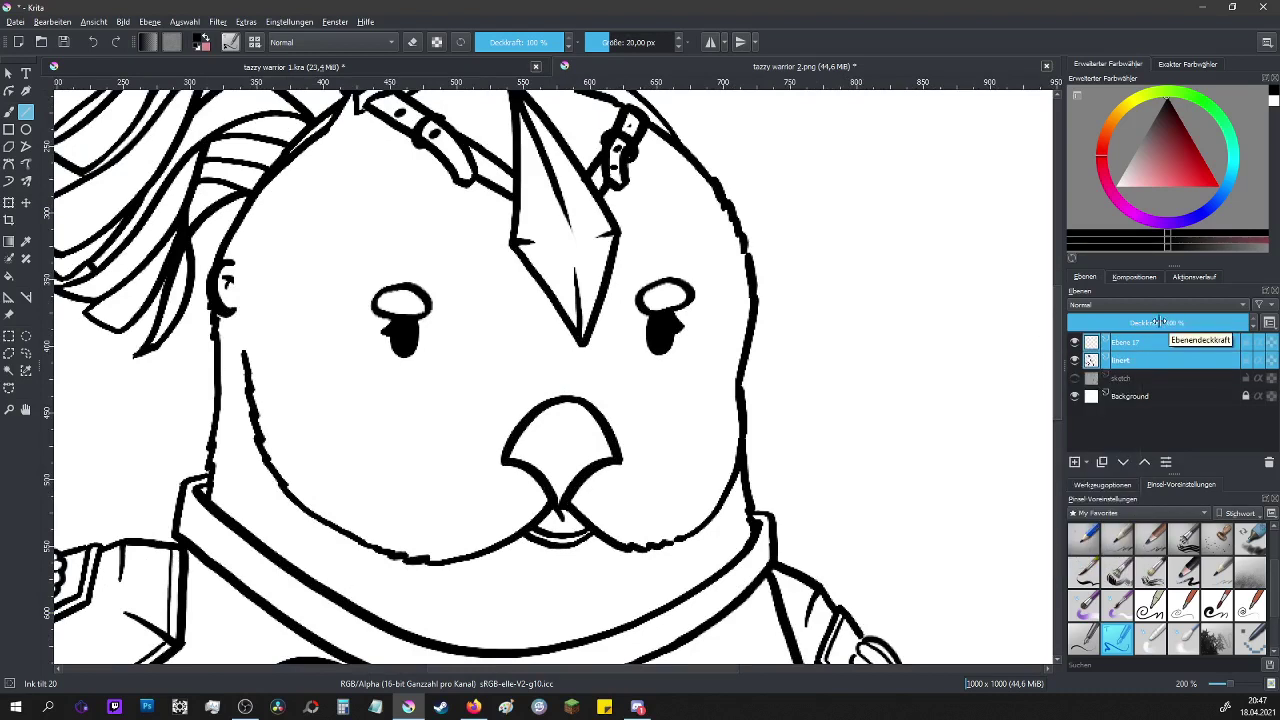
{"action": "left_click", "coordinate": [1162, 322]}
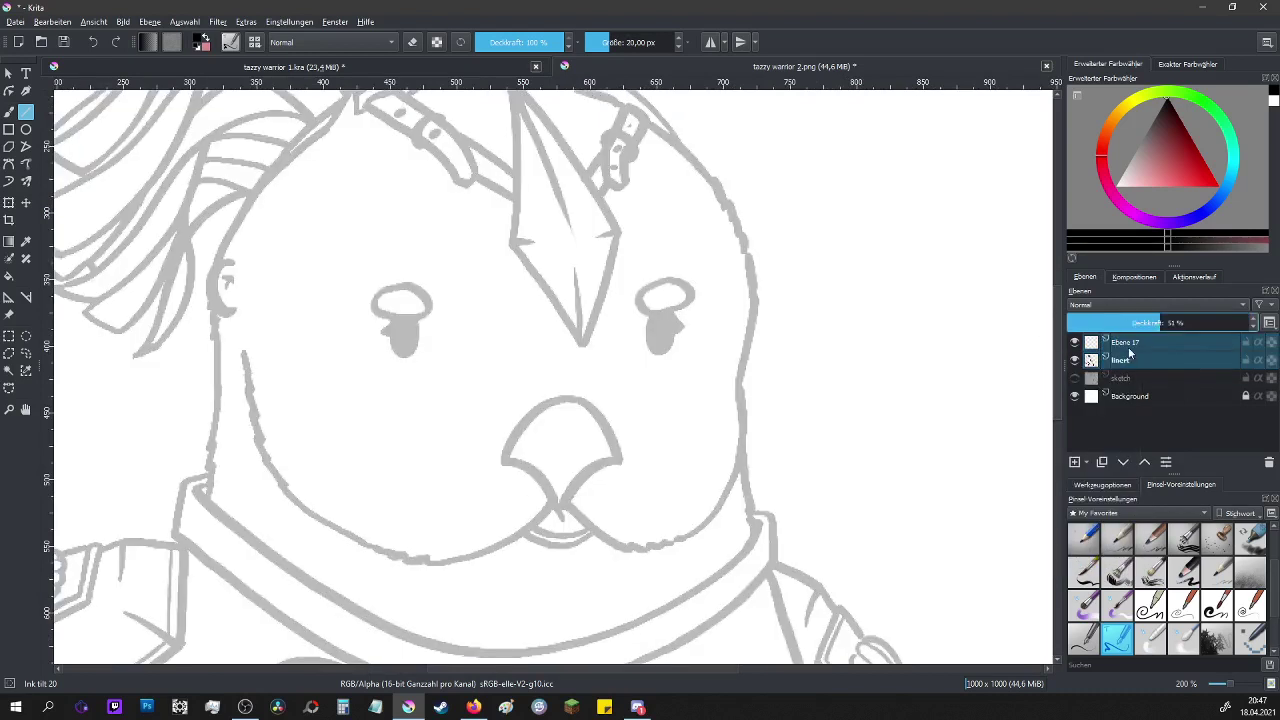
- Paint a black winking eye with an outward-pointing lash over the left eye's pupil on layer Ebene 17
{"action": "left_click", "coordinate": [1130, 344]}
{"action": "left_click", "coordinate": [490, 333]}
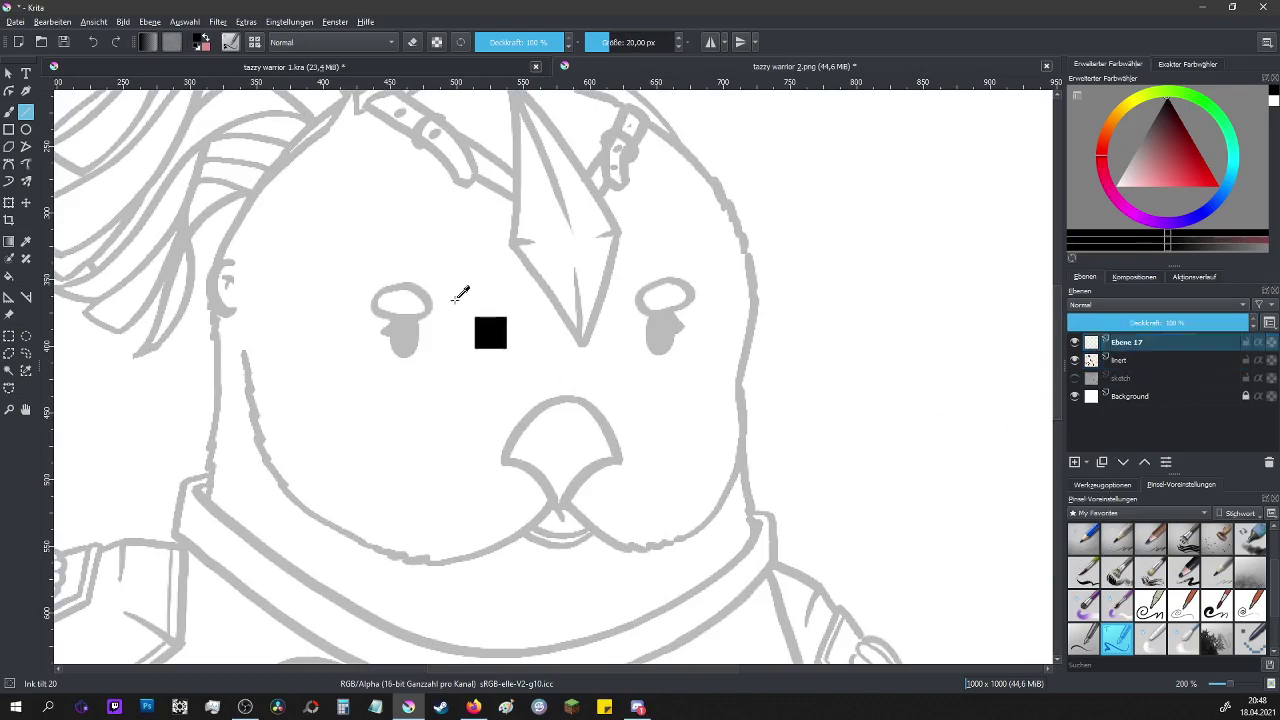
{"action": "scroll", "coordinate": [400, 357], "scroll_direction": "up", "scroll_amount": 2}
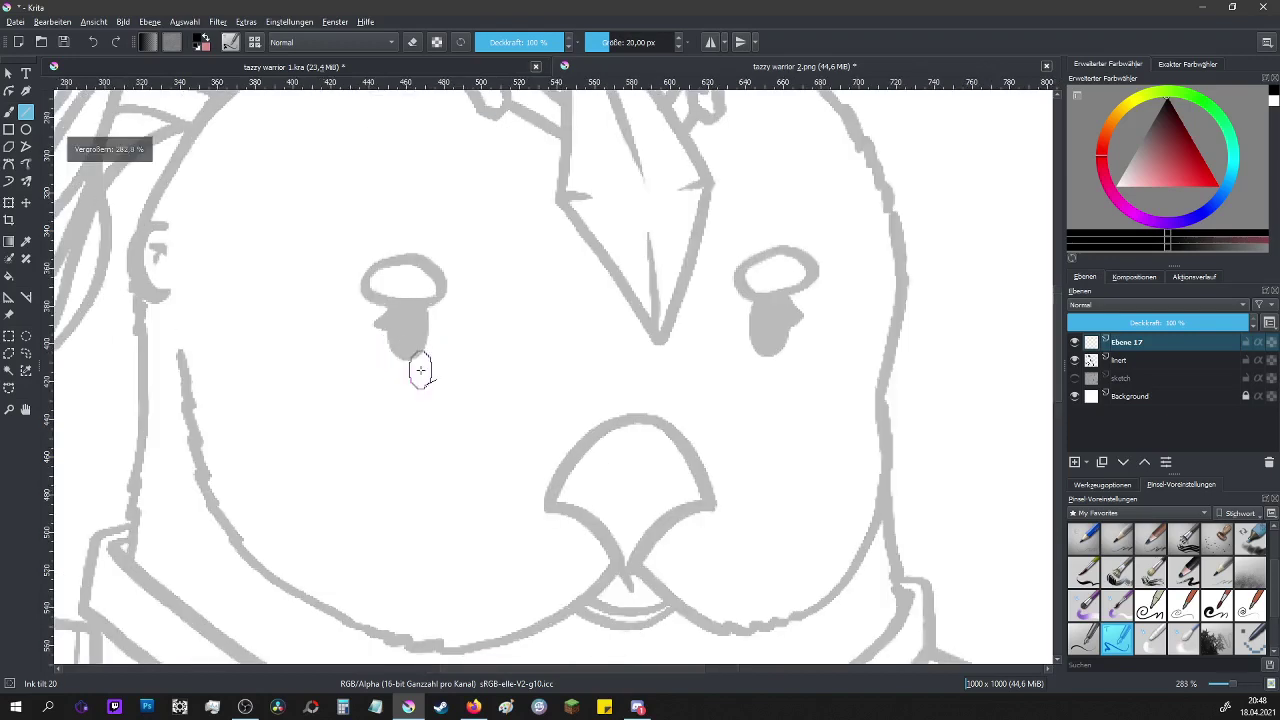
{"action": "key", "text": "b"}
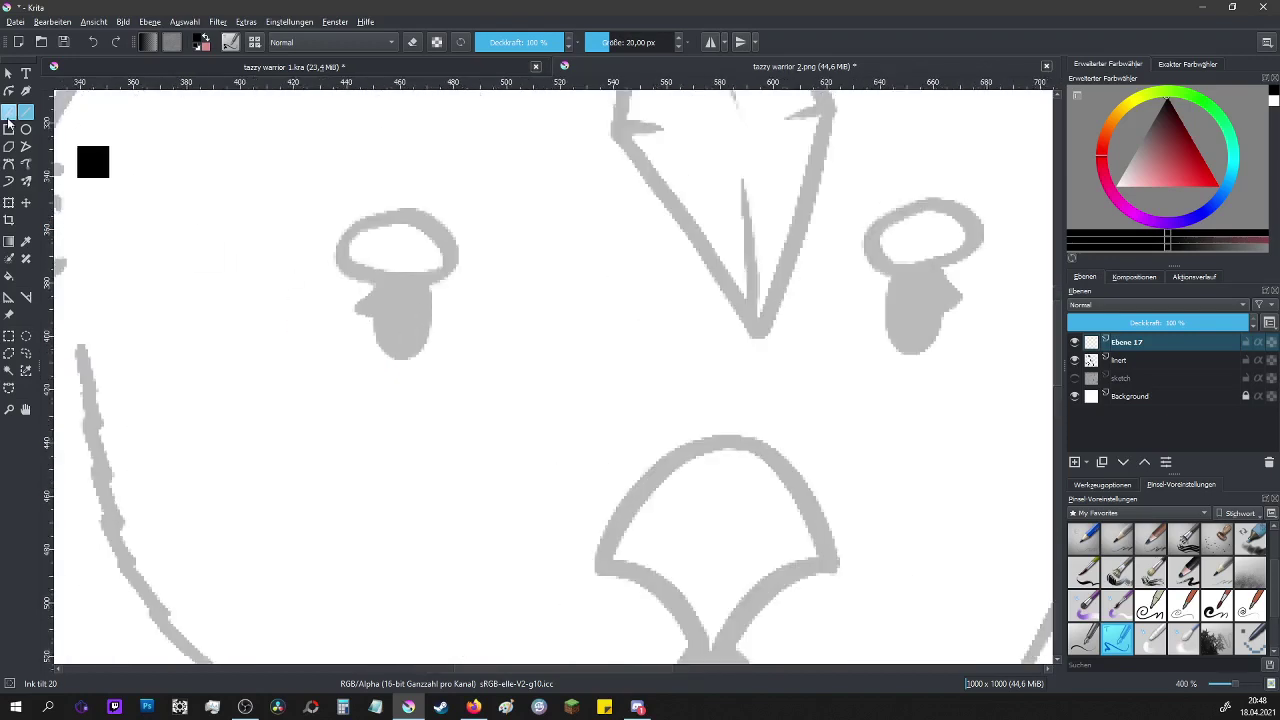
{"action": "mouse_move", "coordinate": [434, 312]}
{"action": "left_mouse_down"}
{"action": "mouse_move", "coordinate": [381, 299]}
{"action": "mouse_move", "coordinate": [338, 323]}
{"action": "mouse_move", "coordinate": [441, 338]}
{"action": "mouse_move", "coordinate": [410, 312]}
{"action": "mouse_move", "coordinate": [355, 325]}
{"action": "left_mouse_up"}
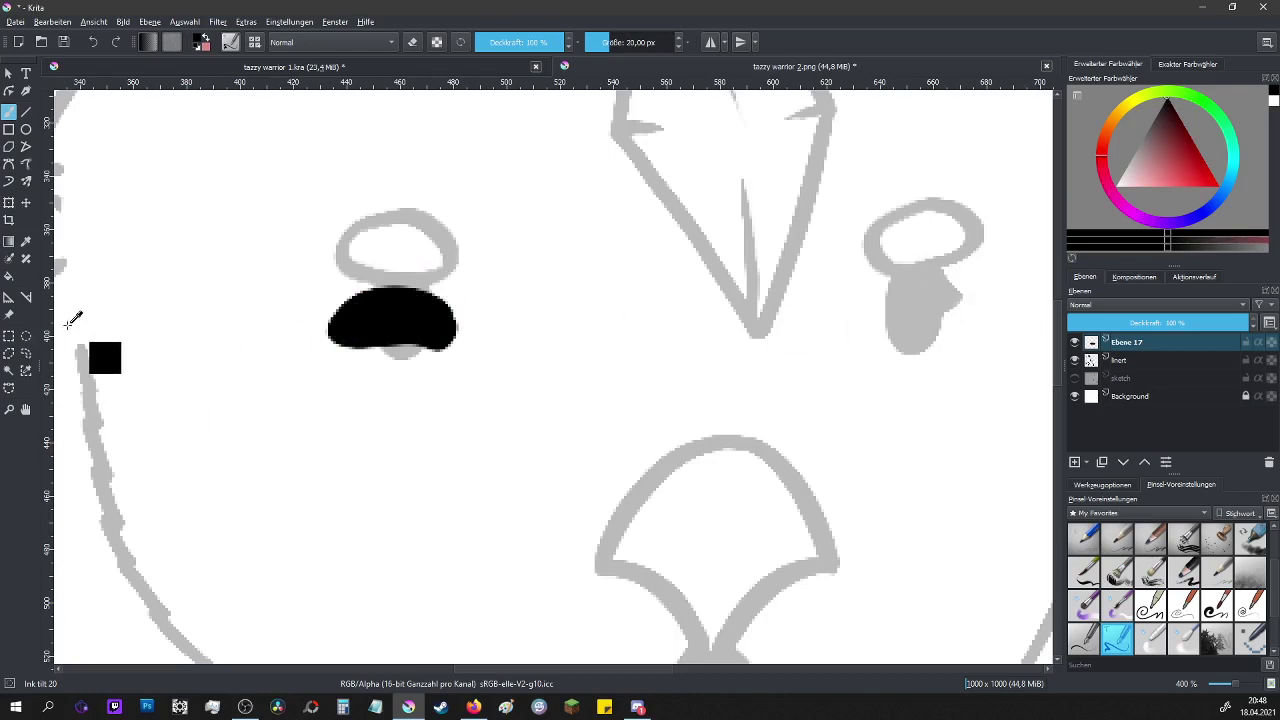
{"action": "mouse_move", "coordinate": [349, 308]}
{"action": "left_mouse_down"}
{"action": "mouse_move", "coordinate": [312, 311]}
{"action": "mouse_move", "coordinate": [345, 340]}
{"action": "left_mouse_up"}
{"action": "scroll", "coordinate": [370, 318], "scroll_direction": "down", "scroll_amount": 5}
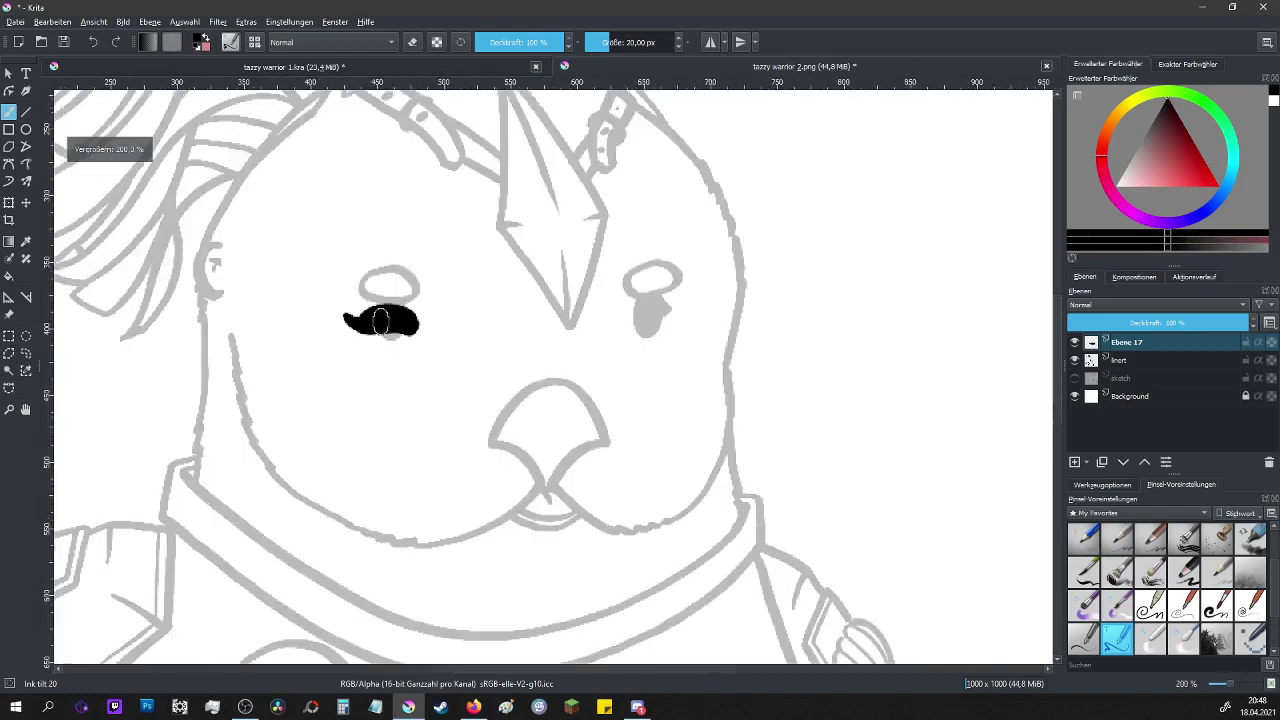
- Draw a tongue hanging out of the mouth with a centre line and a short lower-lip curve beside it
{"action": "scroll", "coordinate": [471, 442], "scroll_direction": "up", "scroll_amount": 3}
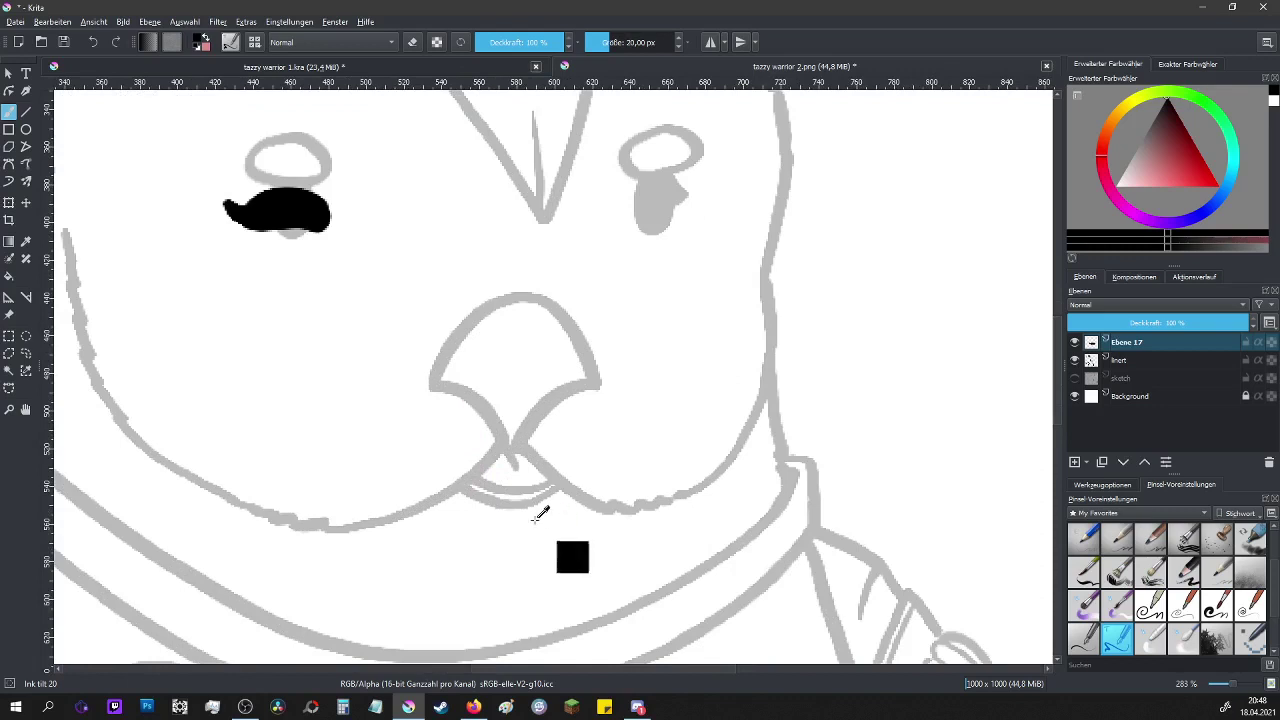
{"action": "scroll", "coordinate": [523, 527], "scroll_direction": "up", "scroll_amount": 3}
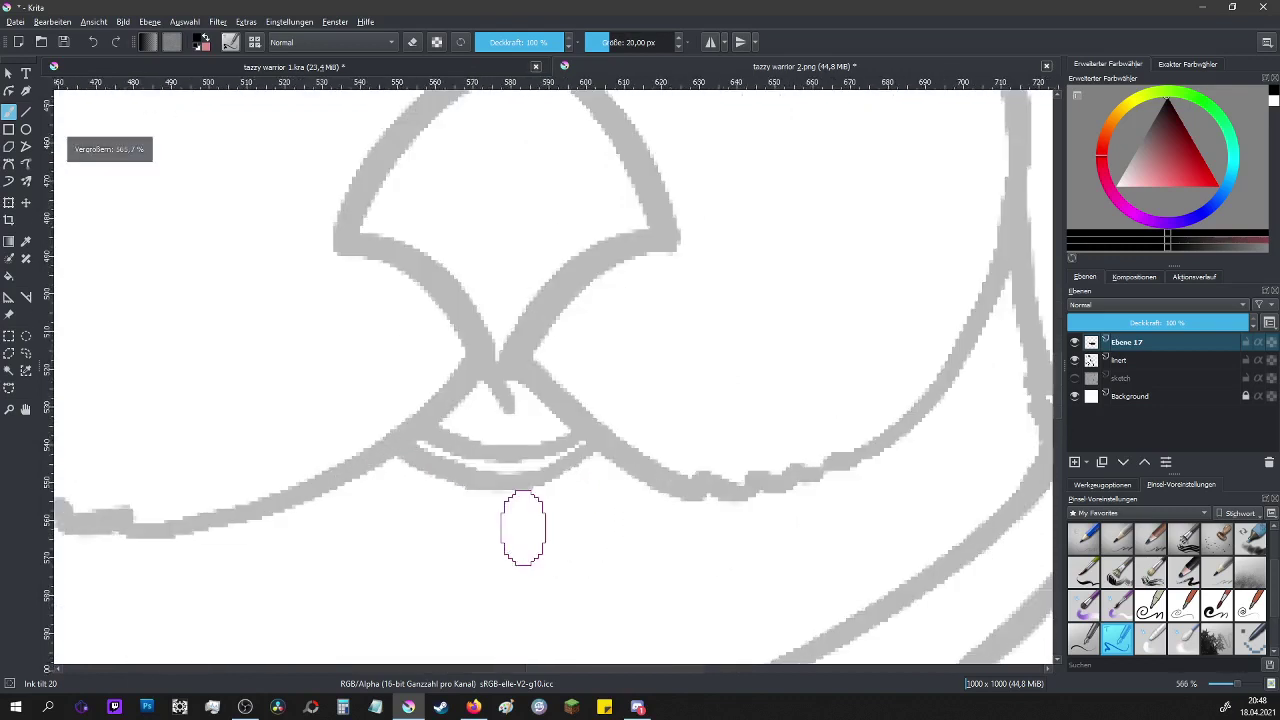
{"action": "mouse_move", "coordinate": [491, 380]}
{"action": "left_mouse_down"}
{"action": "mouse_move", "coordinate": [595, 453]}
{"action": "mouse_move", "coordinate": [603, 500]}
{"action": "mouse_move", "coordinate": [581, 538]}
{"action": "mouse_move", "coordinate": [525, 552]}
{"action": "mouse_move", "coordinate": [488, 533]}
{"action": "mouse_move", "coordinate": [420, 447]}
{"action": "mouse_move", "coordinate": [452, 495]}
{"action": "left_mouse_up"}
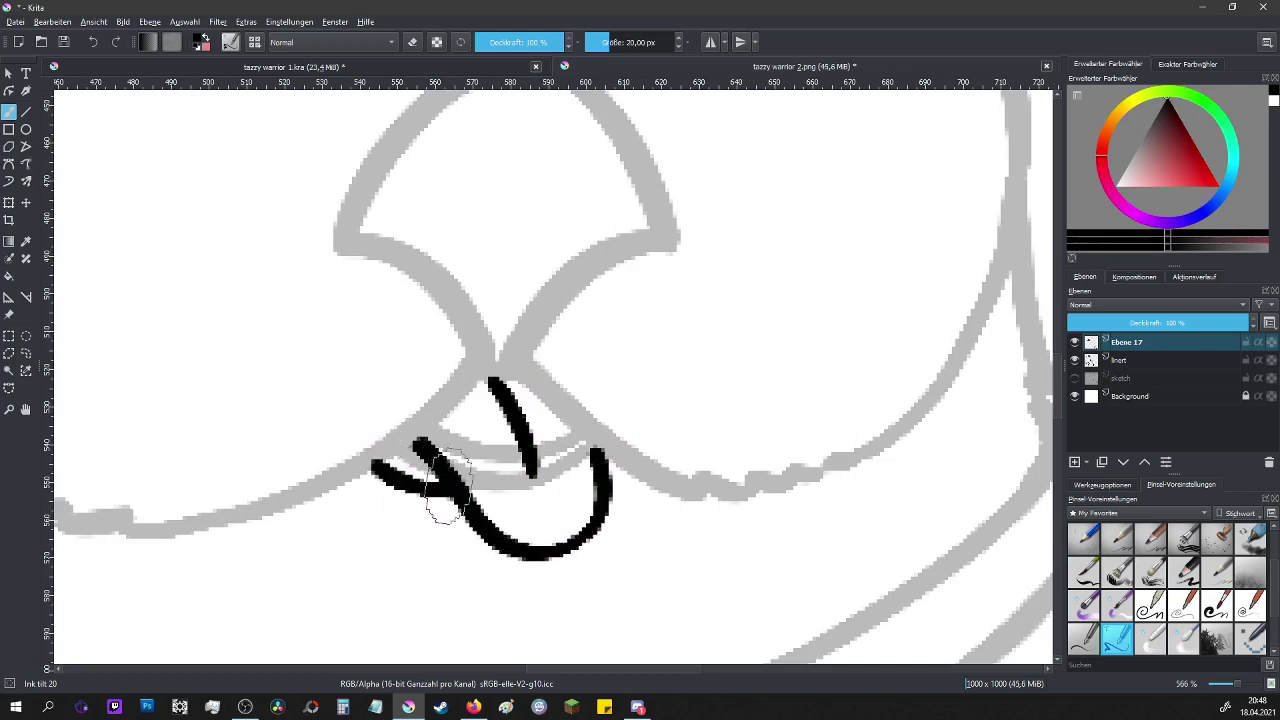
{"action": "left_click_drag", "start_coordinate": [398, 458], "coordinate": [428, 448]}
{"action": "left_click", "coordinate": [611, 462]}
- Erase the old mouth lines around the tongue and the old pupil below the winking eye from the linert layer
{"action": "left_click", "coordinate": [1123, 362]}
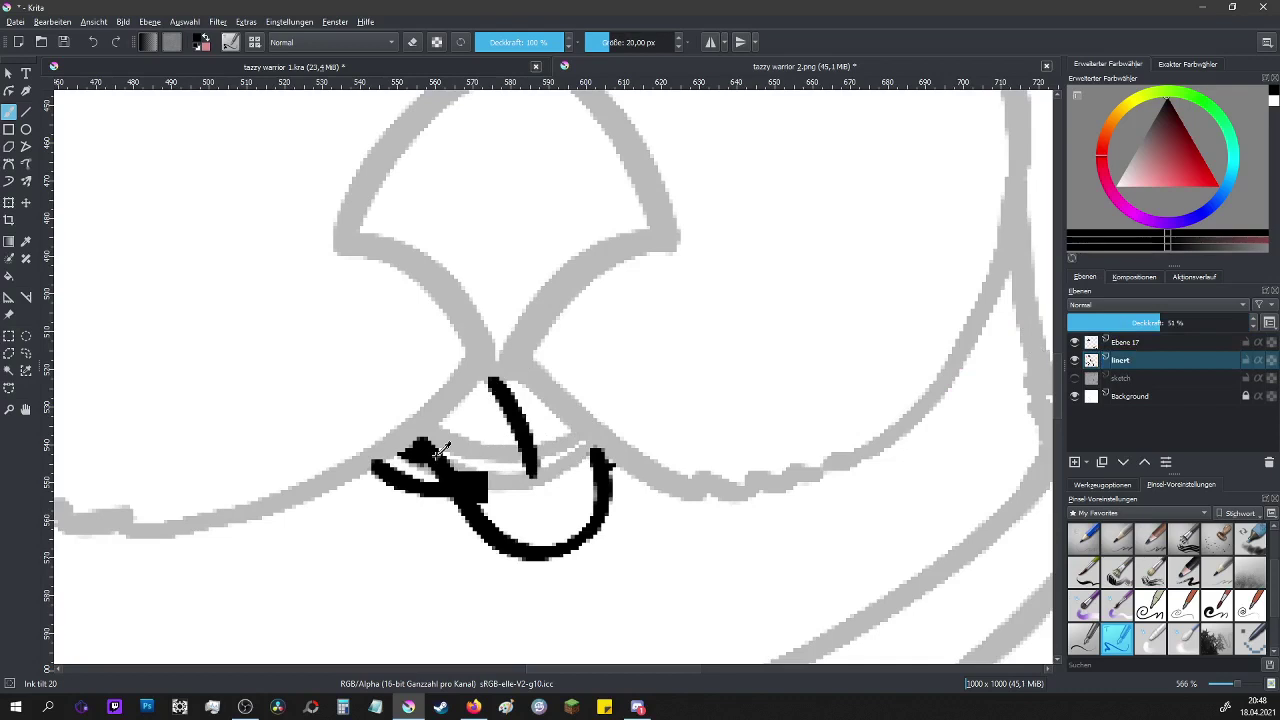
{"action": "key", "text": "e"}
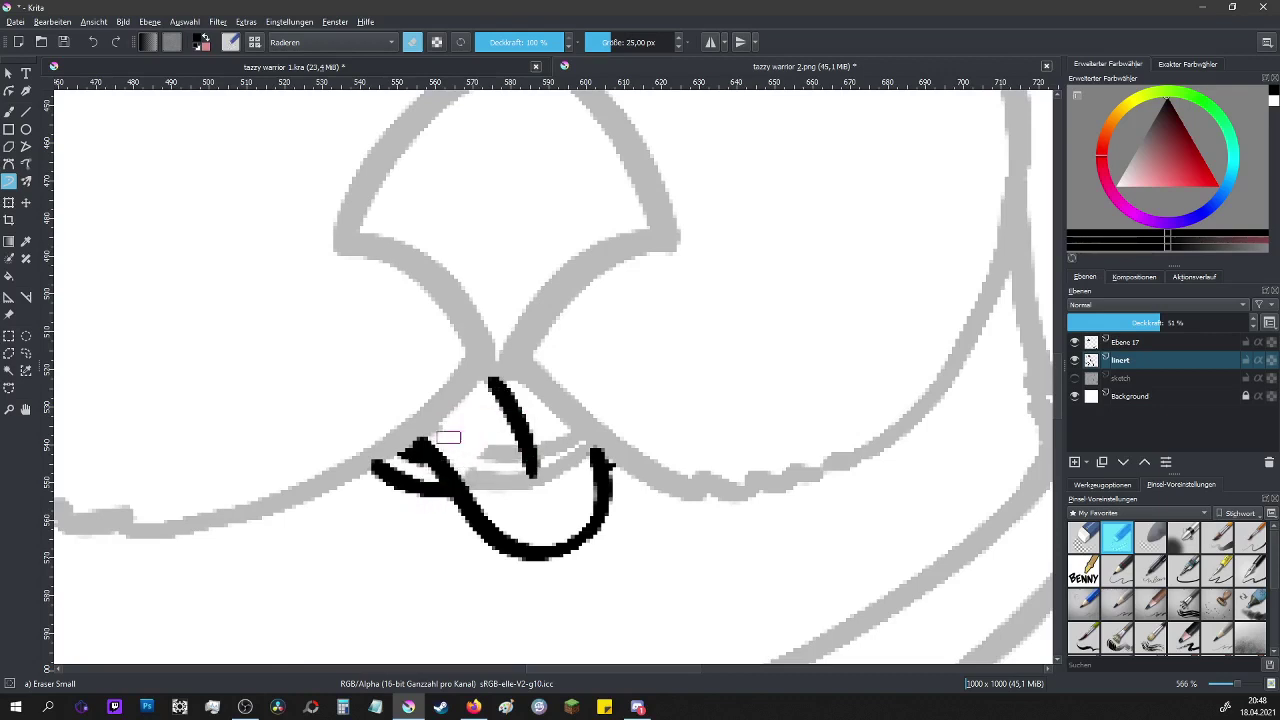
{"action": "mouse_move", "coordinate": [517, 526]}
{"action": "left_mouse_down"}
{"action": "mouse_move", "coordinate": [557, 463]}
{"action": "mouse_move", "coordinate": [571, 466]}
{"action": "mouse_move", "coordinate": [551, 443]}
{"action": "mouse_move", "coordinate": [566, 454]}
{"action": "left_mouse_up"}
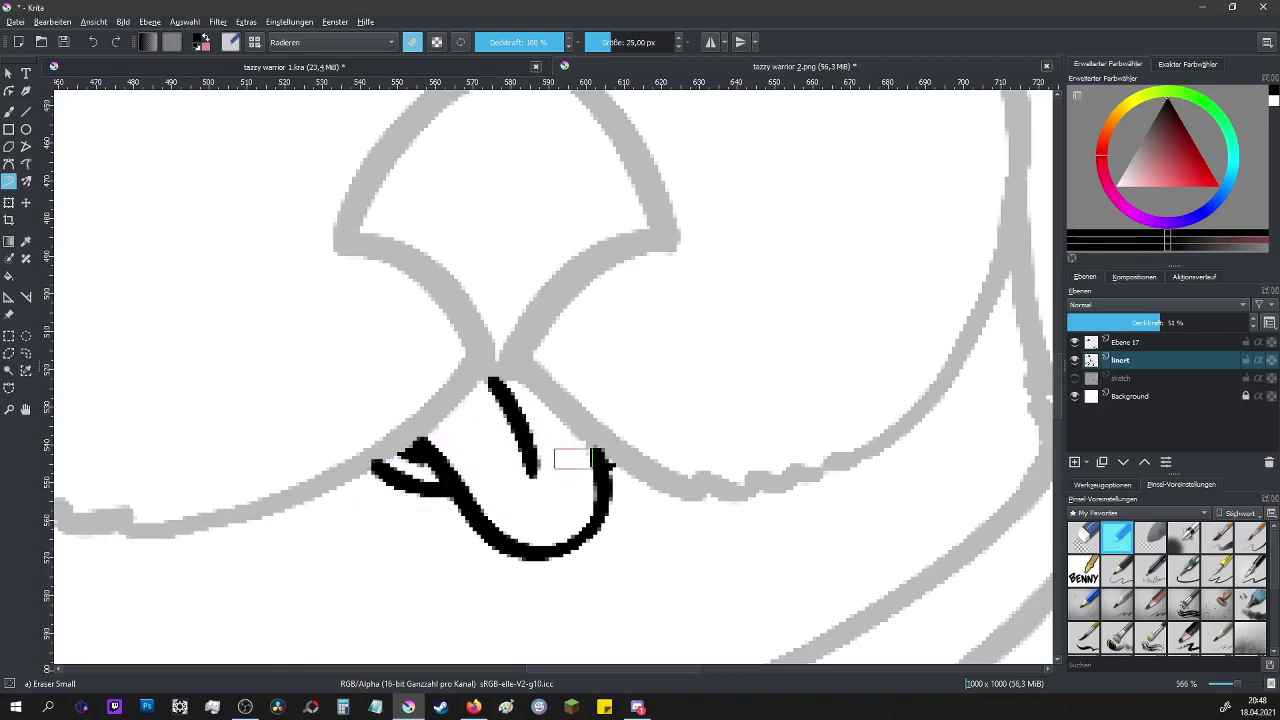
{"action": "scroll", "coordinate": [557, 560], "scroll_direction": "down", "scroll_amount": 4}
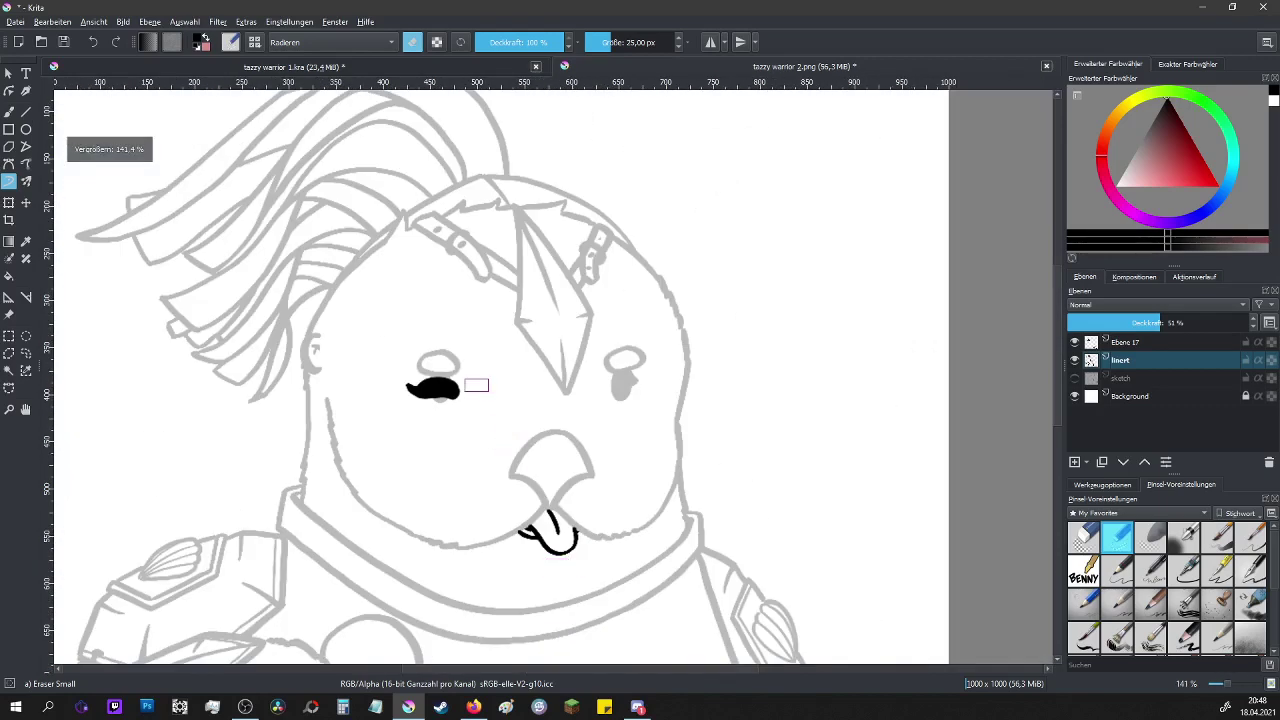
{"action": "scroll", "coordinate": [476, 386], "scroll_direction": "up", "scroll_amount": 4}
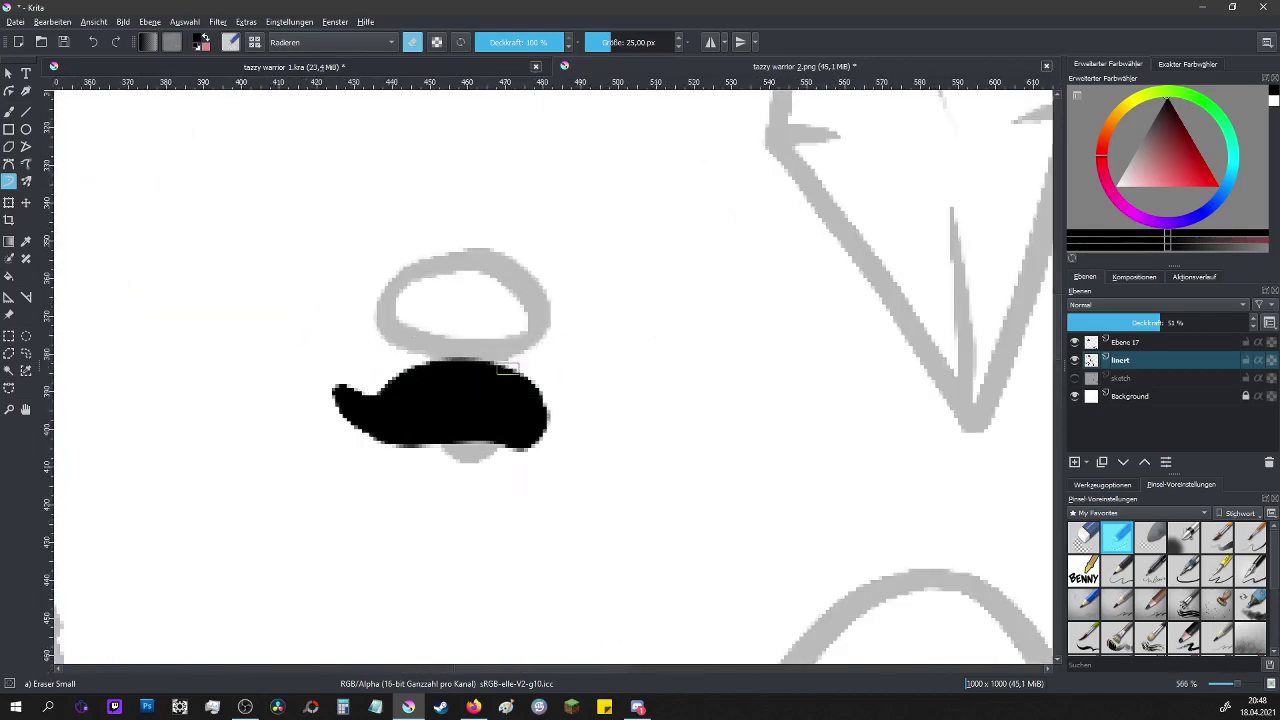
{"action": "left_click_drag", "start_coordinate": [445, 462], "coordinate": [523, 455]}
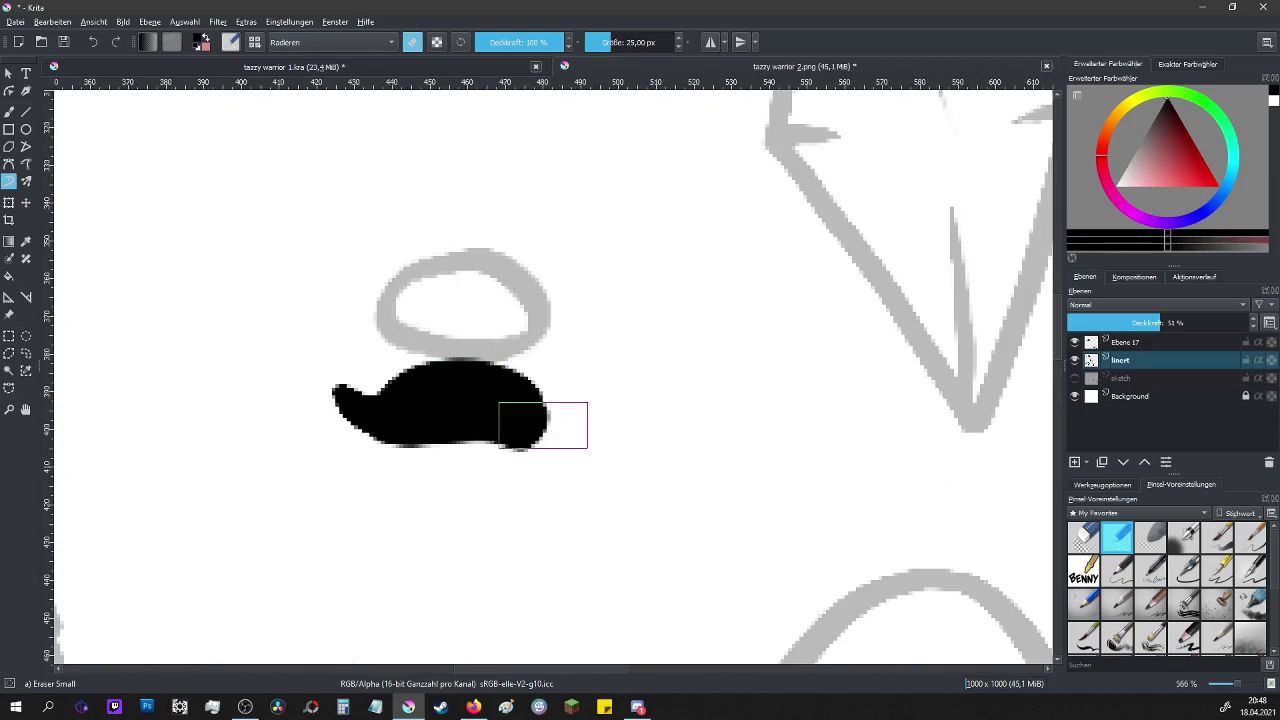
- Restore the linert layer's opacity to 100 %
{"action": "scroll", "coordinate": [520, 455], "scroll_direction": "down", "scroll_amount": 8}
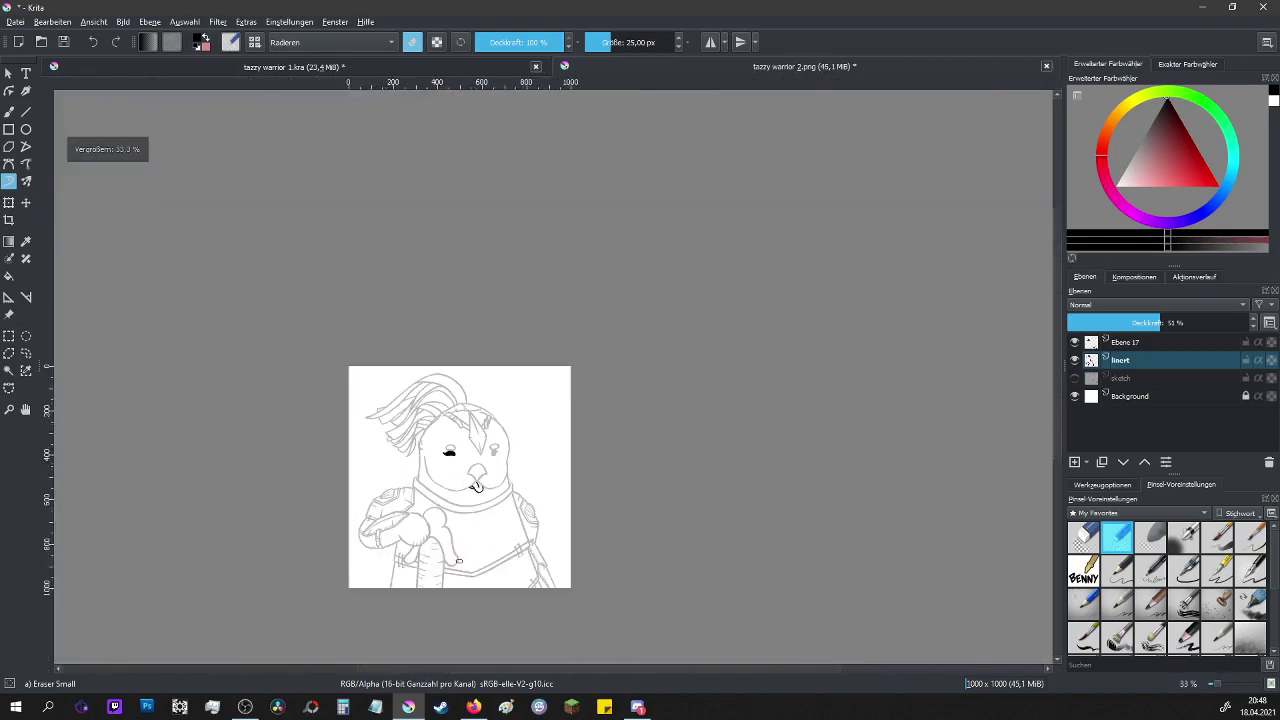
{"action": "scroll", "coordinate": [476, 487], "scroll_direction": "up", "scroll_amount": 2}
{"action": "left_click", "coordinate": [509, 513], "text": "ctrl"}
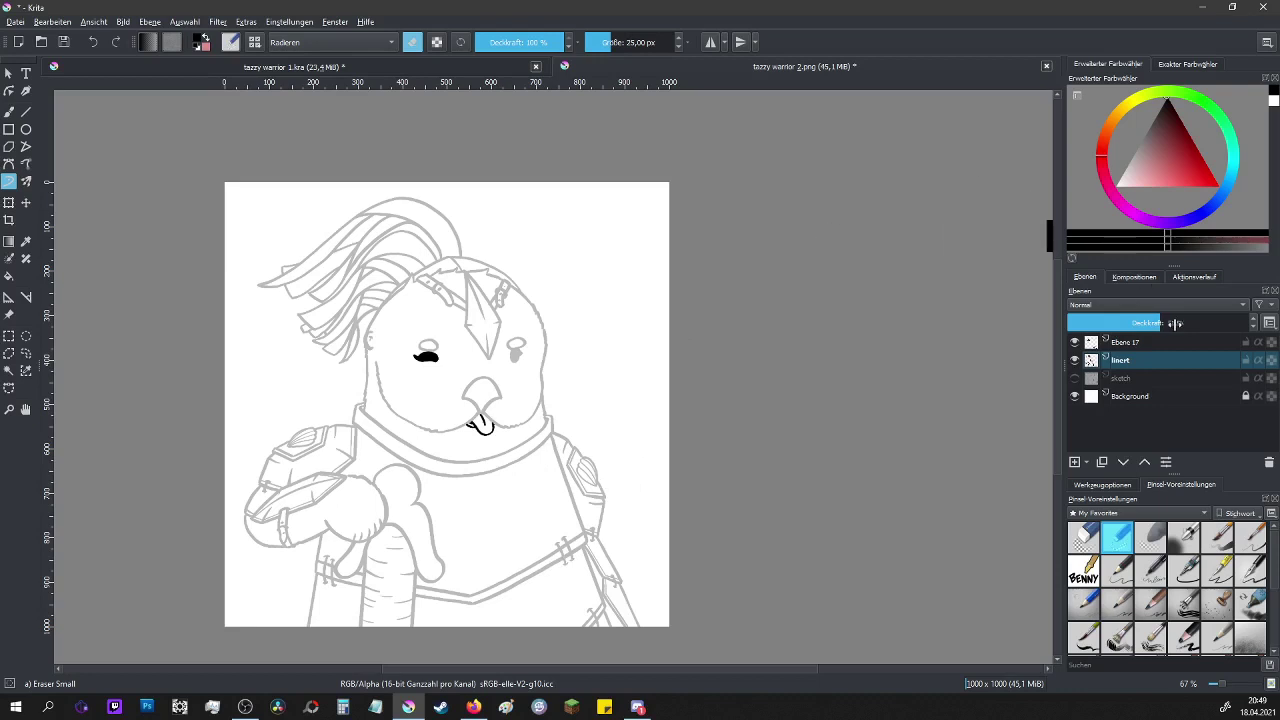
{"action": "left_click_drag", "start_coordinate": [1165, 322], "coordinate": [1275, 333]}
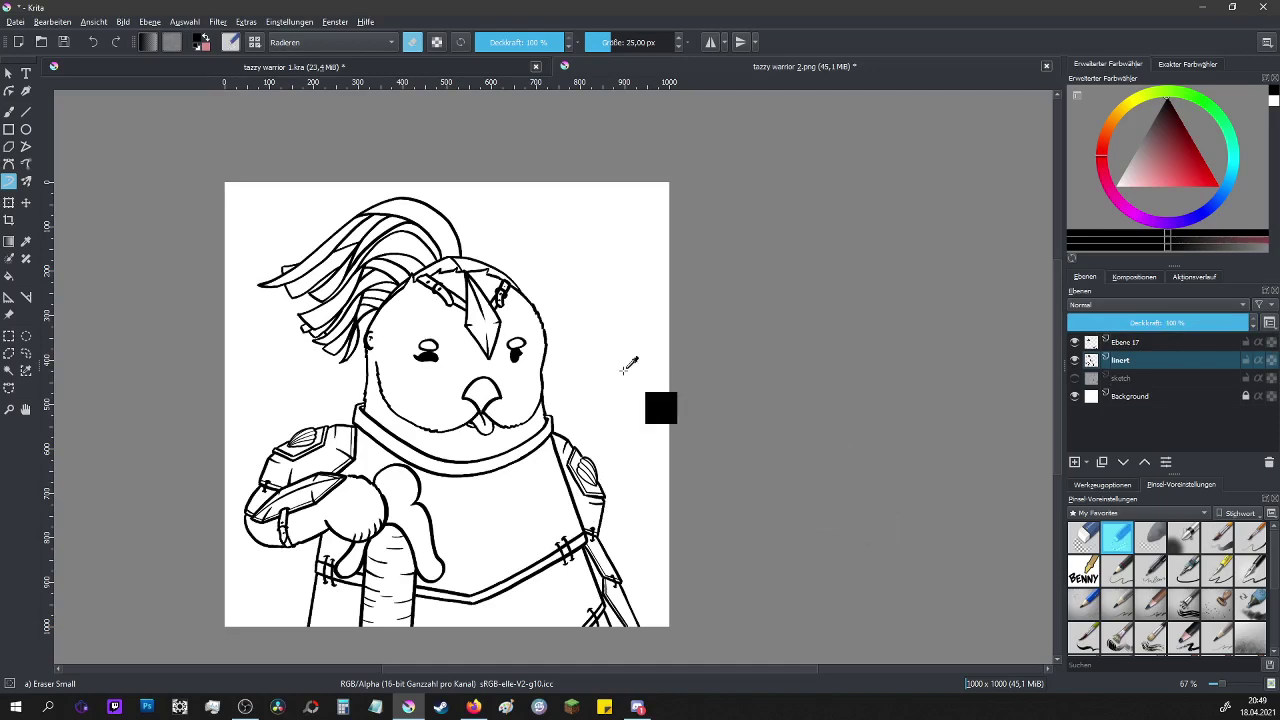
- Touch up the line art with the Ink tilt 20 brush where the tongue meets the mouth
{"action": "scroll", "coordinate": [490, 418], "scroll_direction": "up", "scroll_amount": 3}
{"action": "key", "text": "e"}
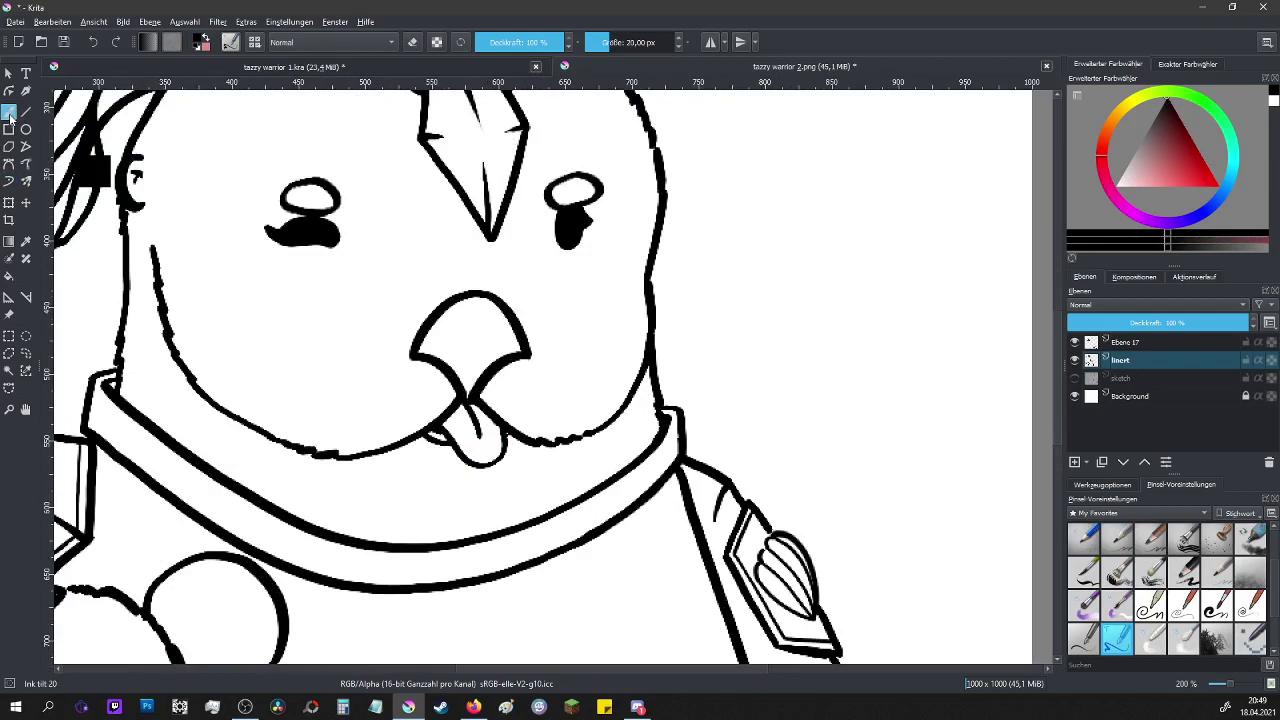
{"action": "scroll", "coordinate": [490, 430], "scroll_direction": "up", "scroll_amount": 2}
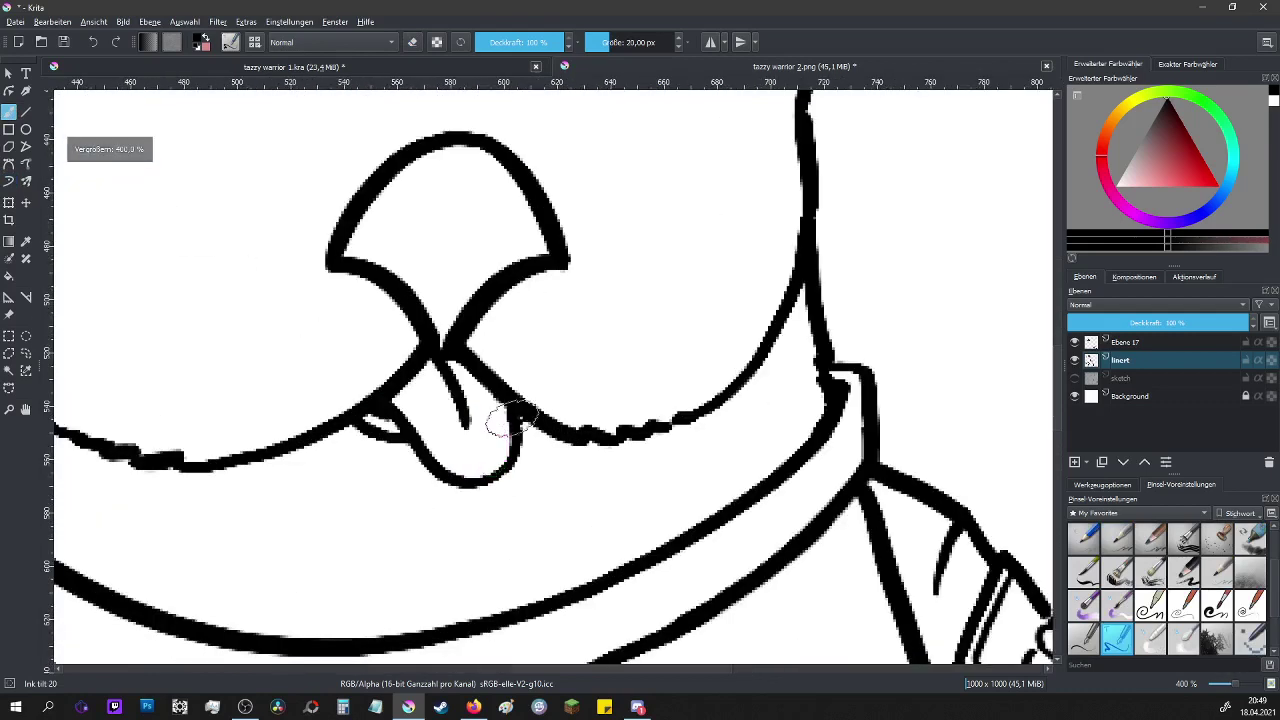
{"action": "mouse_move", "coordinate": [512, 405]}
{"action": "left_mouse_down"}
{"action": "mouse_move", "coordinate": [504, 471]}
{"action": "mouse_move", "coordinate": [485, 483]}
{"action": "mouse_move", "coordinate": [439, 467]}
{"action": "mouse_move", "coordinate": [377, 395]}
{"action": "left_mouse_up"}
{"action": "scroll", "coordinate": [377, 395], "scroll_direction": "down", "scroll_amount": 5}
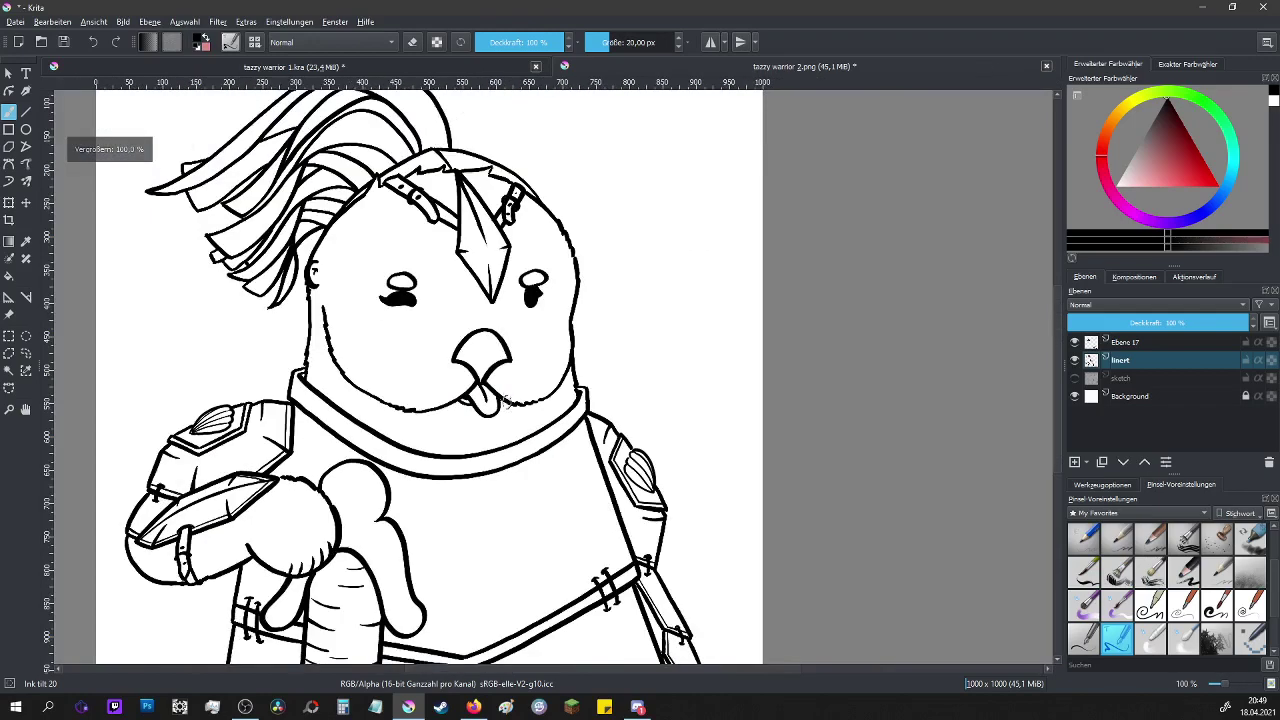
{"action": "scroll", "coordinate": [542, 433], "scroll_direction": "up", "scroll_amount": 1}
{"action": "scroll", "coordinate": [542, 433], "scroll_direction": "down", "scroll_amount": 2}
{"action": "scroll", "coordinate": [542, 433], "scroll_direction": "up", "scroll_amount": 1}
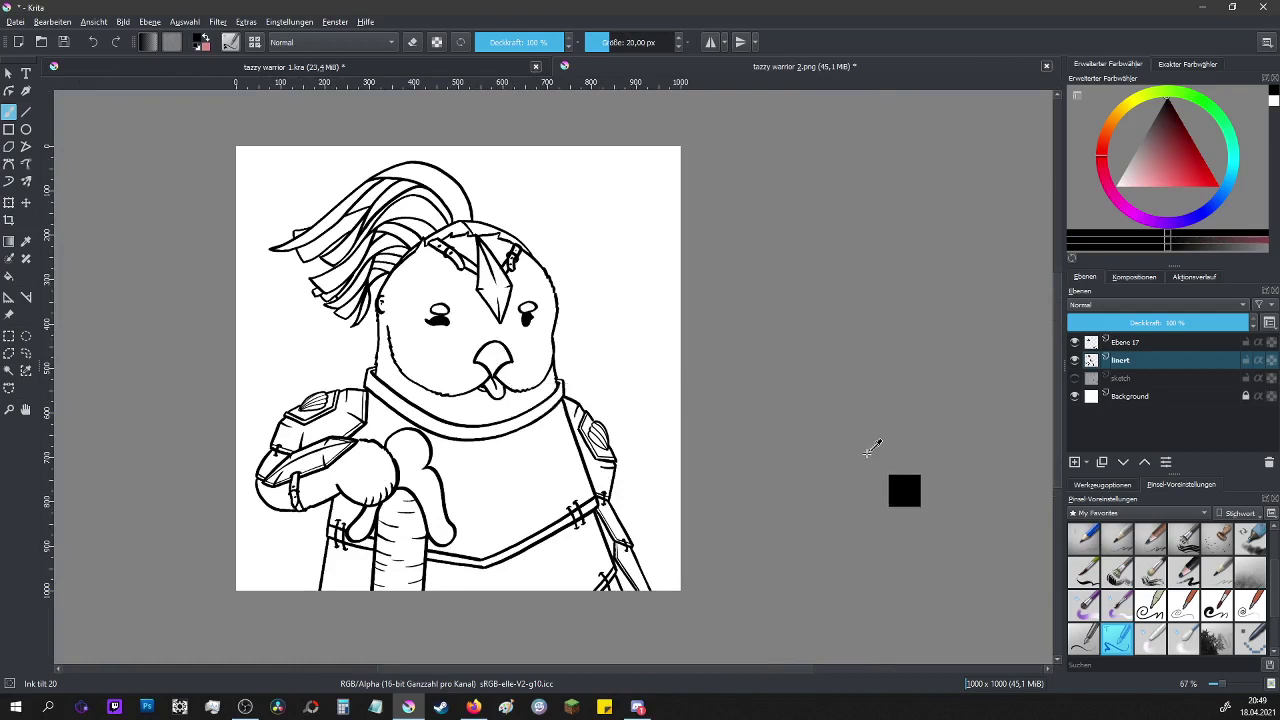
- Save the winking, tongue-out version as the PNG file "tazzy warrior 2.1.png"
{"action": "left_click", "coordinate": [15, 21]}
{"action": "left_click", "coordinate": [62, 100]}
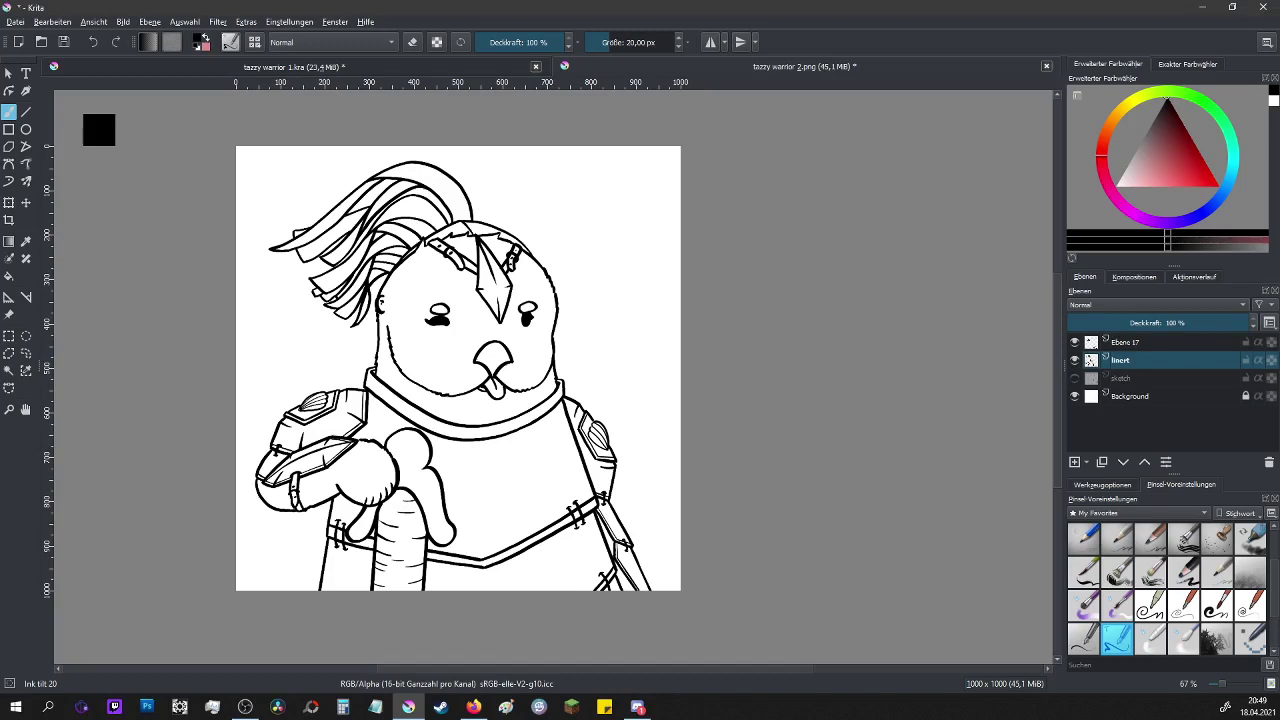
{"action": "key", "text": "ctrl+s"}
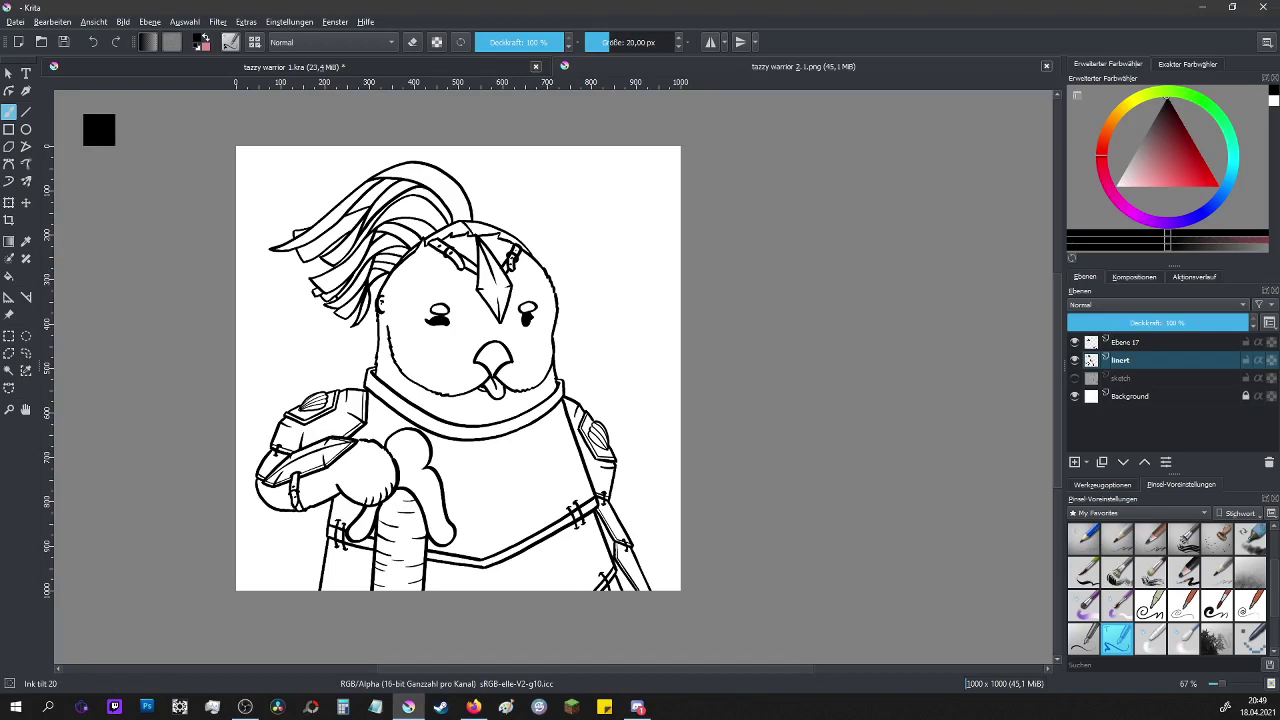
- Undo the wink and tongue edits back to the original face, including the opacity changes and the added layer
{"action": "left_click", "coordinate": [90, 43]}
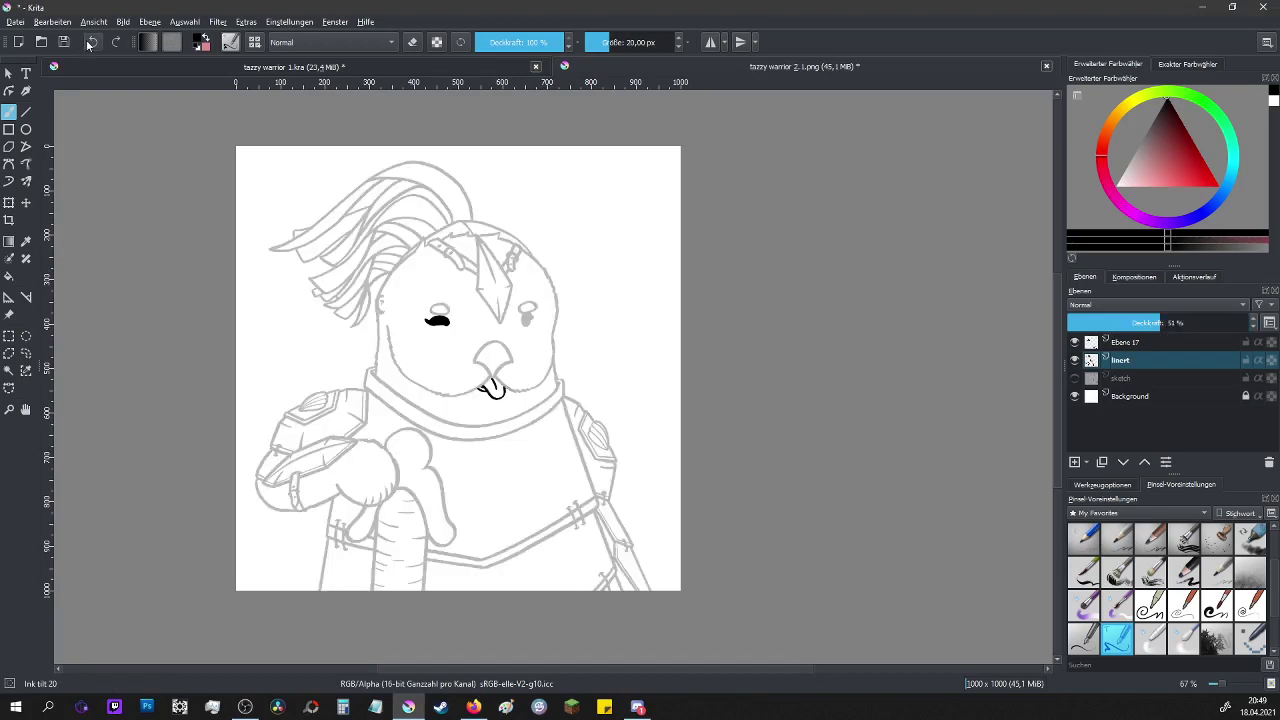
{"action": "left_click", "coordinate": [90, 43]}
{"action": "left_click", "coordinate": [90, 43]}
{"action": "left_click", "coordinate": [90, 43]}
{"action": "left_click", "coordinate": [90, 43]}
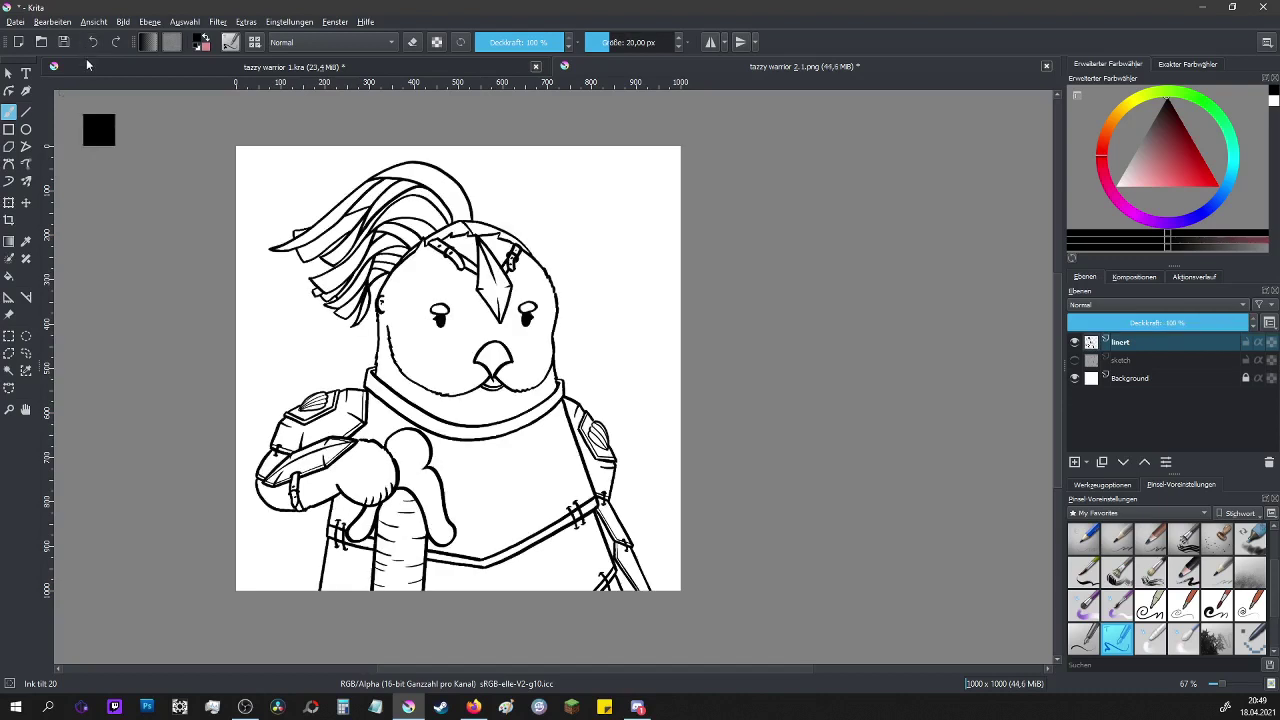
{"action": "left_click", "coordinate": [1140, 360]}
{"action": "left_click", "coordinate": [1148, 346], "text": "shift"}
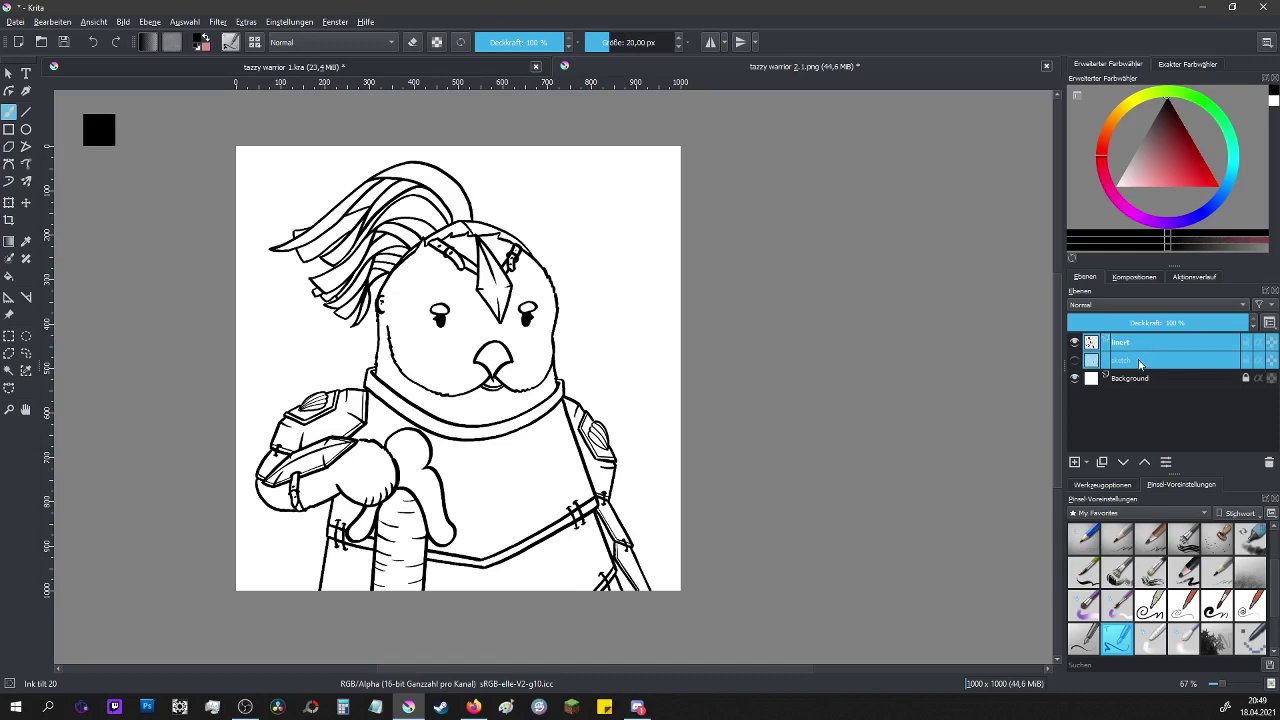
{"action": "left_click", "coordinate": [1167, 420]}
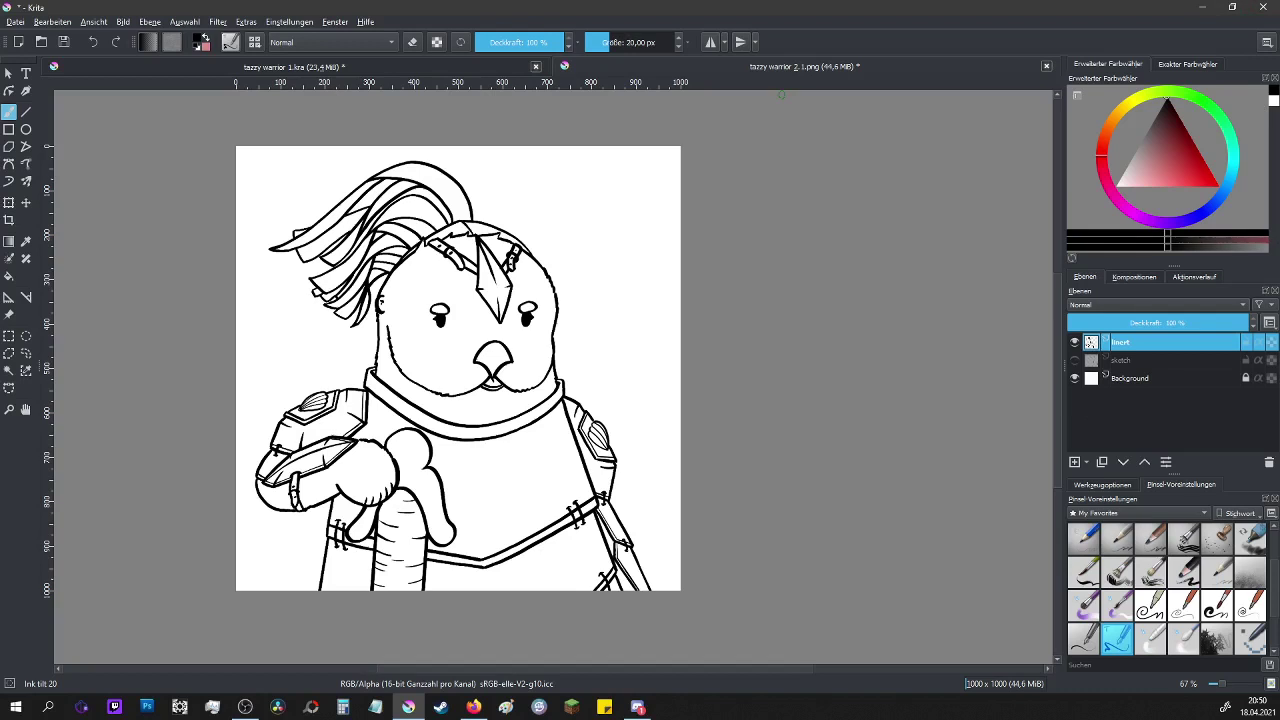
{"action": "key", "text": "alt+Tab"}
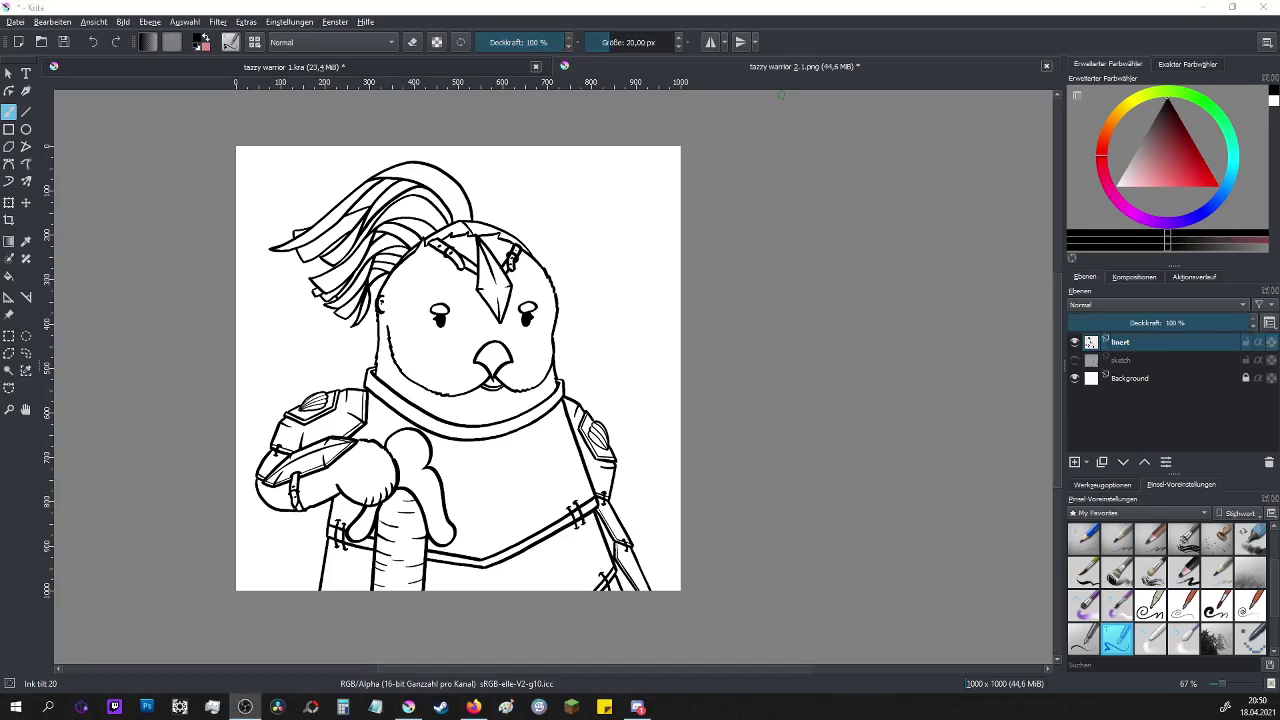
{"action": "key", "text": "alt+Tab"}
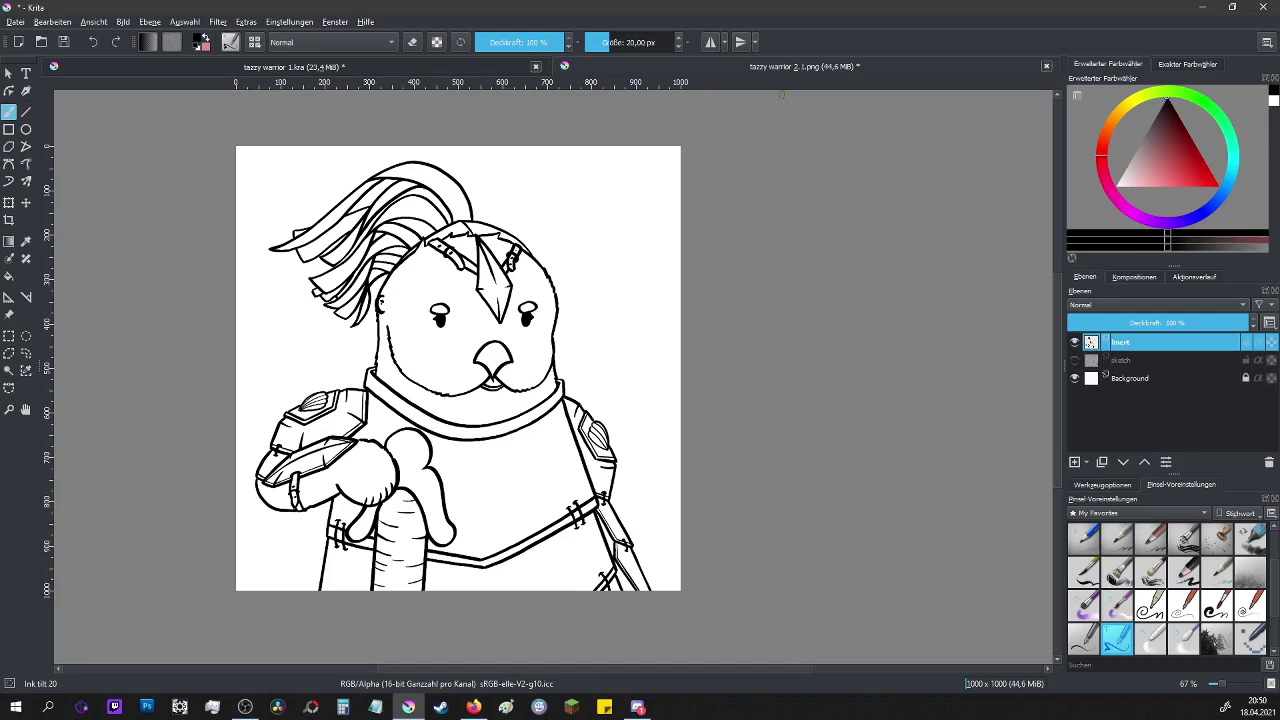
{"action": "left_click", "coordinate": [1133, 362]}
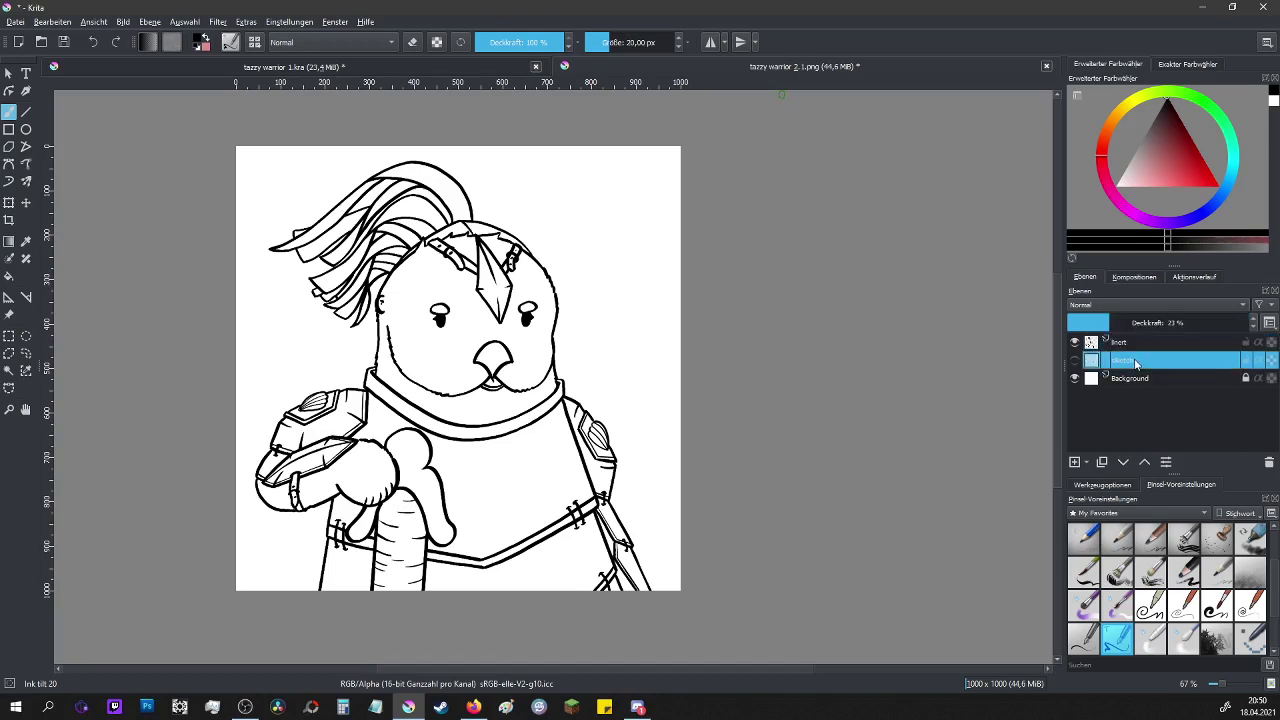
{"action": "mouse_move", "coordinate": [1133, 371]}
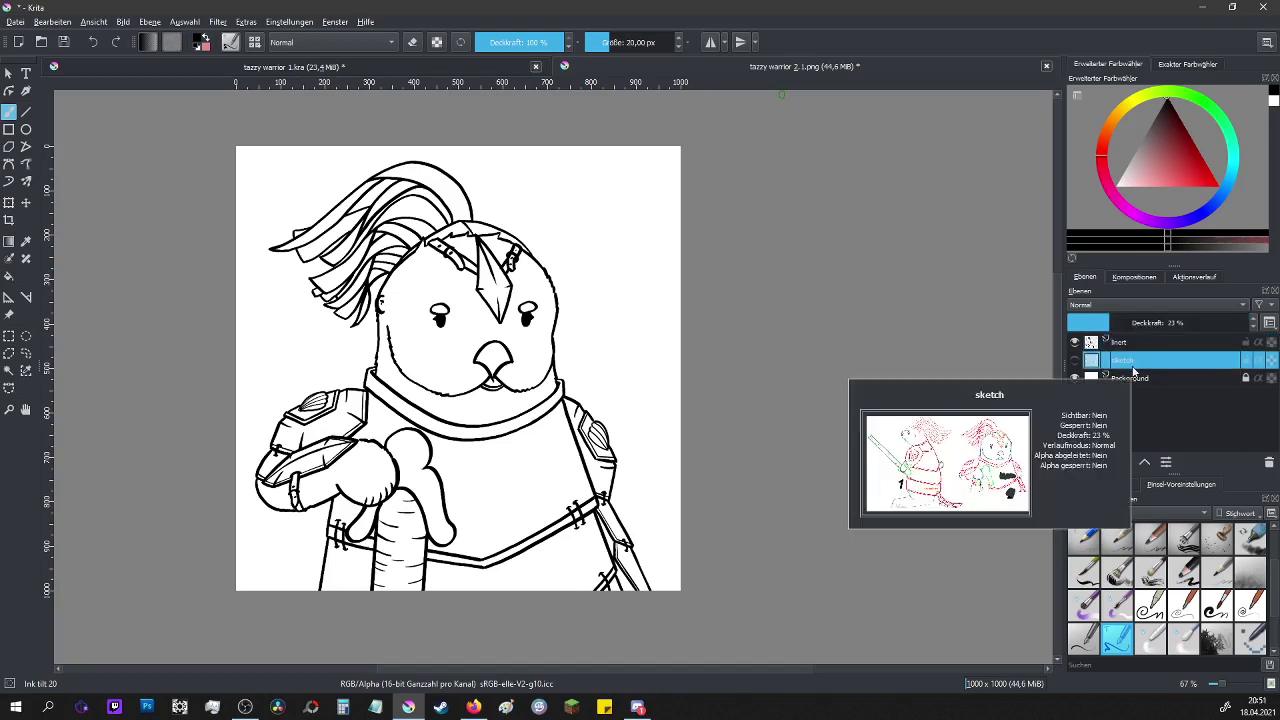
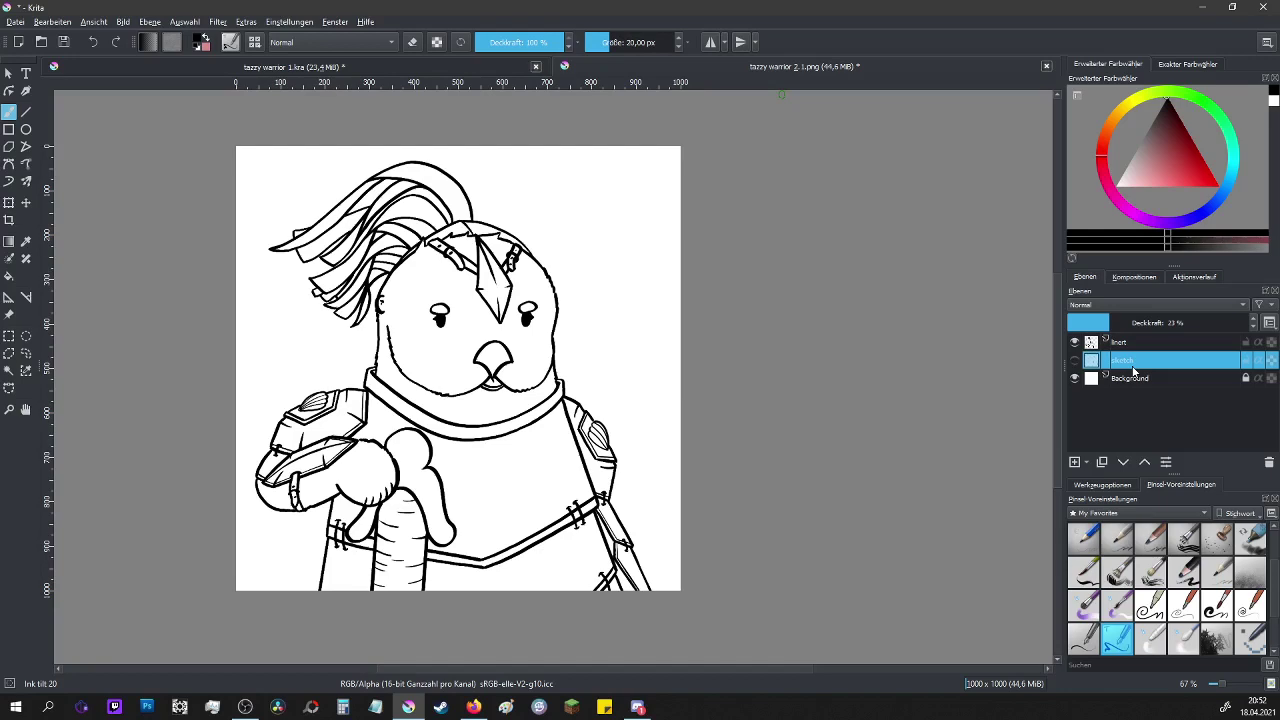
- Switch to the document "tazzy warrior 1.kra" and show the whole side-view warrior sketch
{"action": "left_click", "coordinate": [485, 69]}
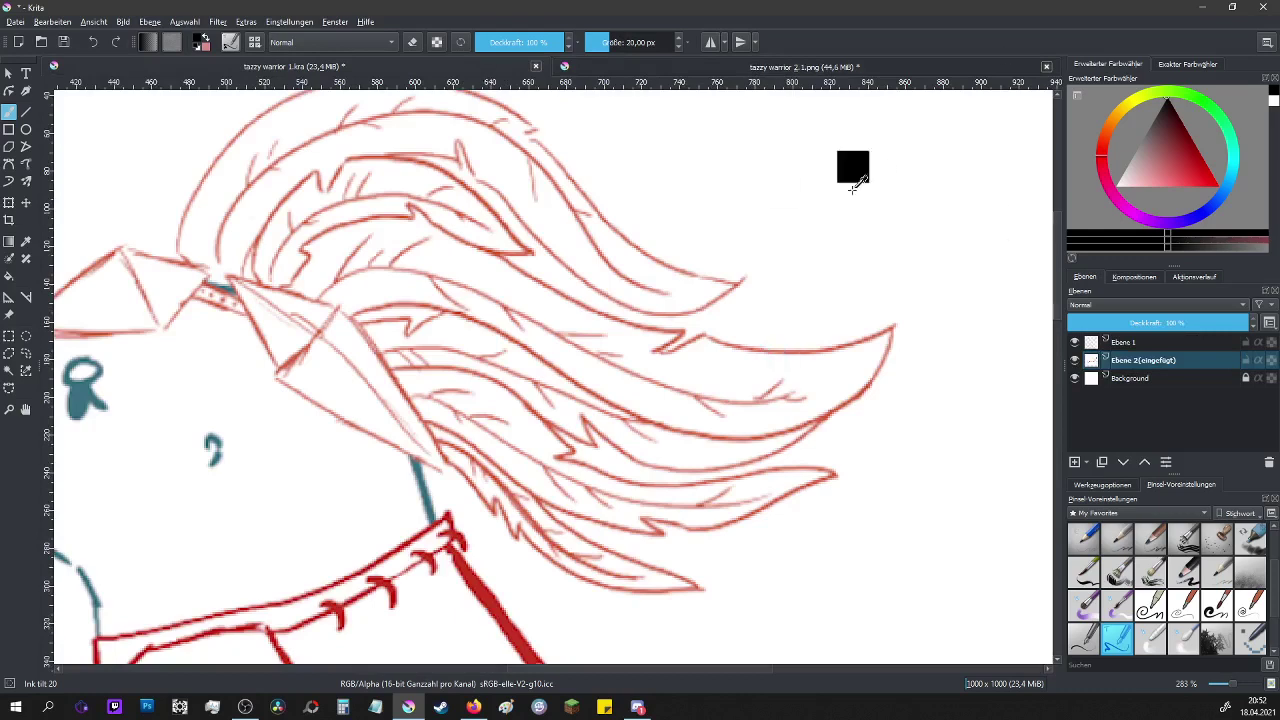
{"action": "scroll", "coordinate": [1050, 265], "scroll_direction": "down", "scroll_amount": 2}
{"action": "scroll", "coordinate": [960, 420], "scroll_direction": "down", "scroll_amount": 5, "text": "ctrl"}
{"action": "scroll", "coordinate": [1040, 400], "scroll_direction": "down", "scroll_amount": 1}
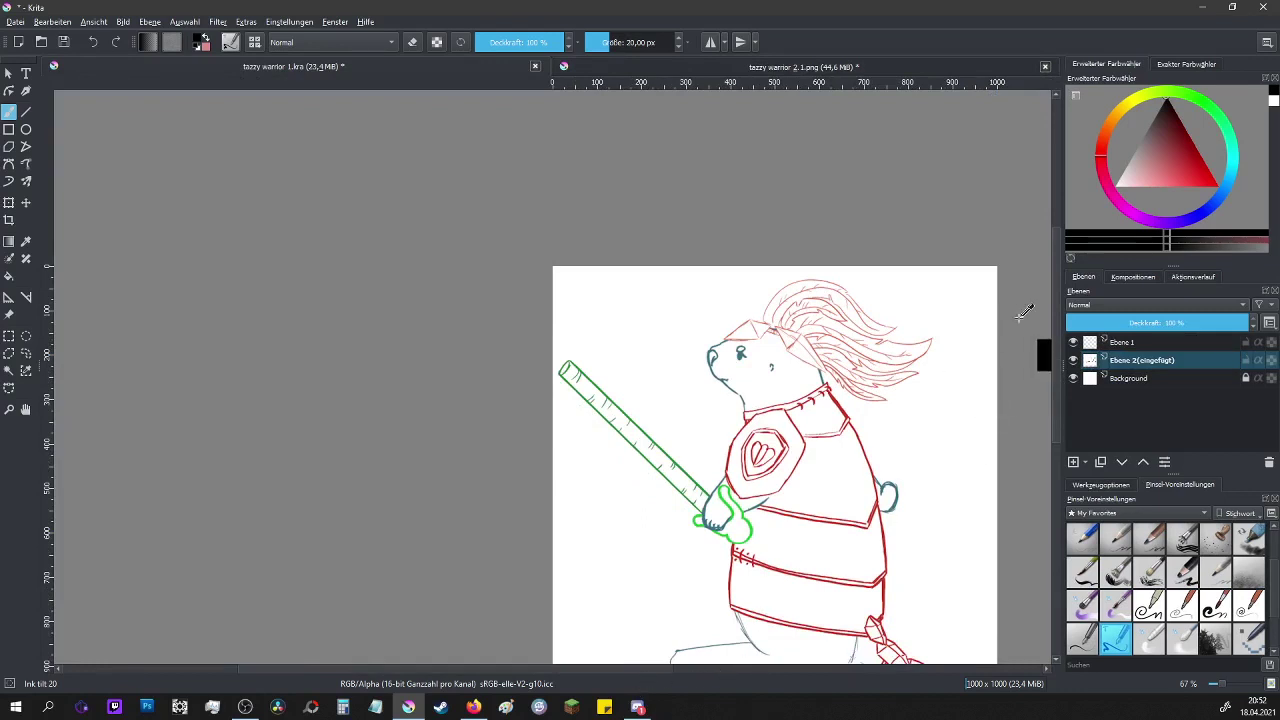
{"action": "scroll", "coordinate": [1051, 396], "scroll_direction": "down", "scroll_amount": 3}
{"action": "left_click_drag", "start_coordinate": [655, 670], "coordinate": [774, 668]}
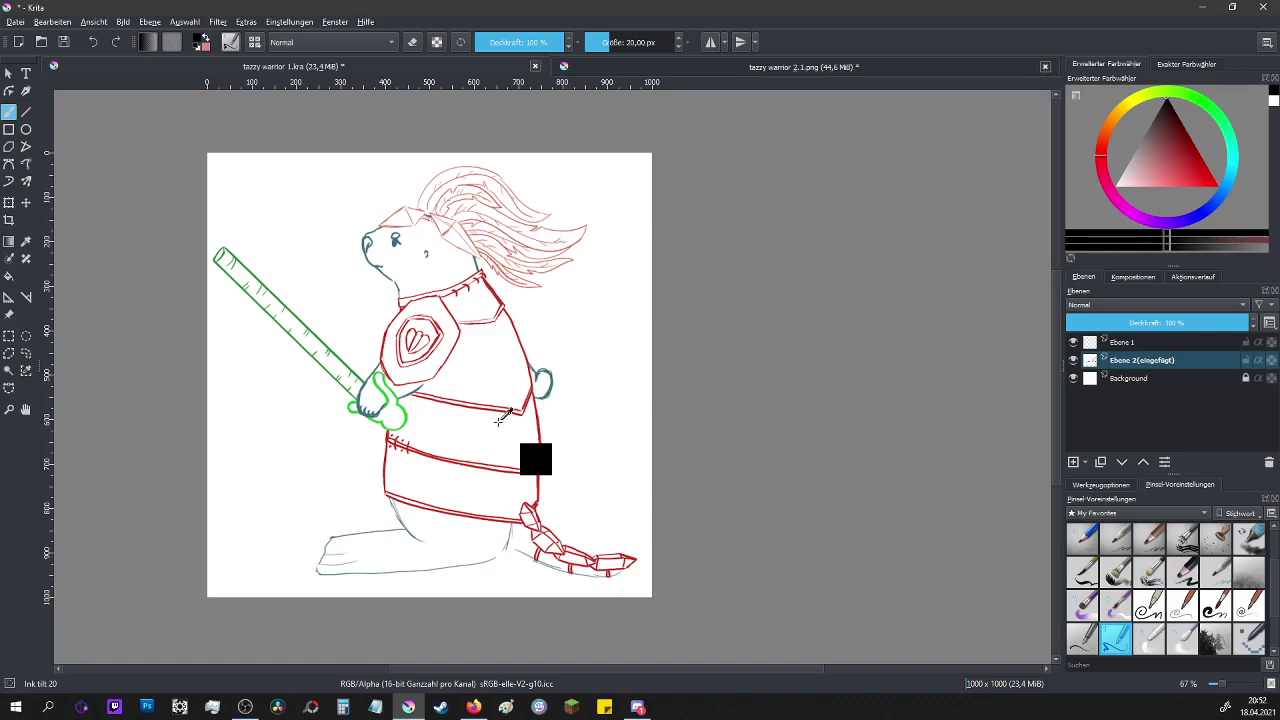
- Close the side-view sketch document without saving and create a new 1000 x 1000 px document at 600 ppi
{"action": "left_click", "coordinate": [535, 67]}
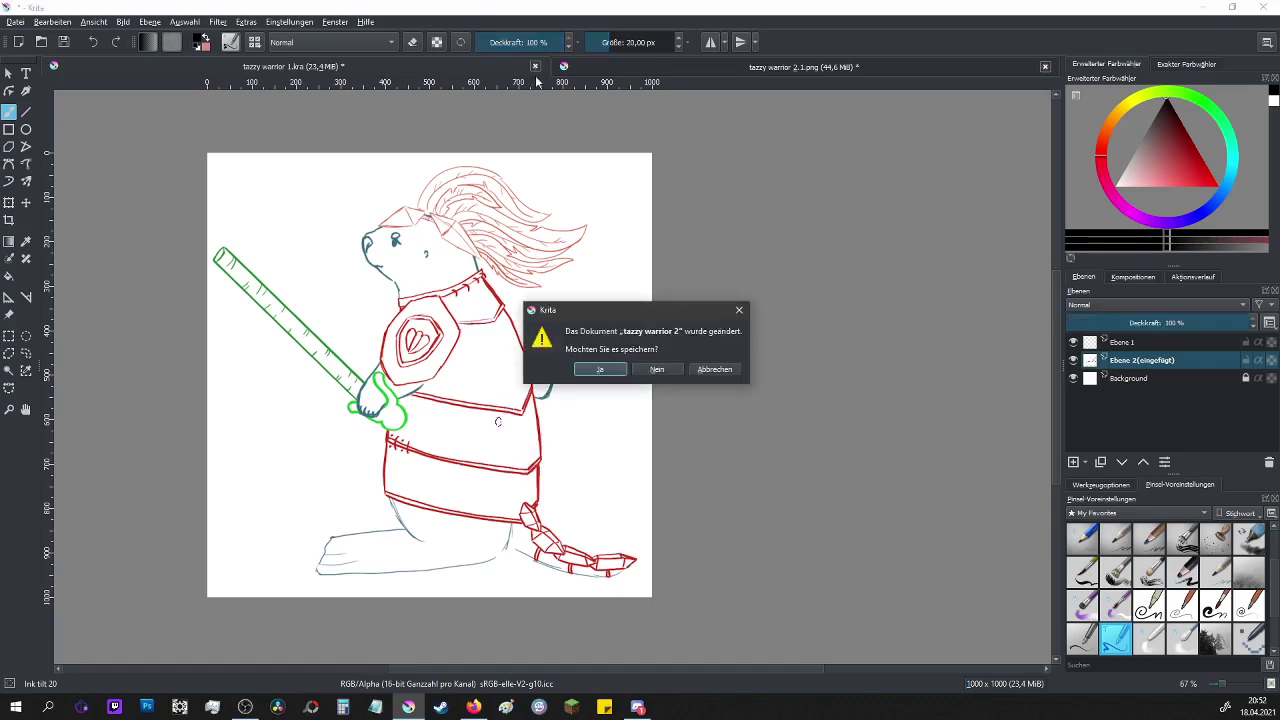
{"action": "left_click", "coordinate": [666, 371]}
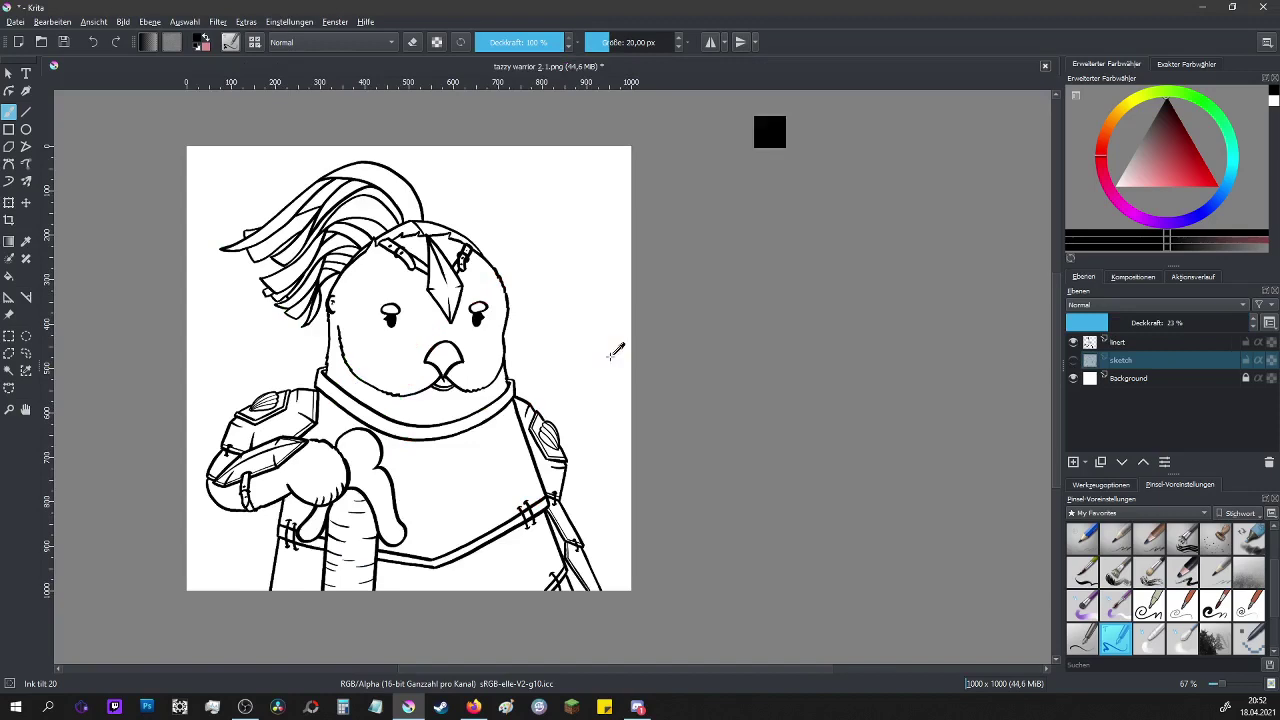
{"action": "left_click", "coordinate": [15, 21]}
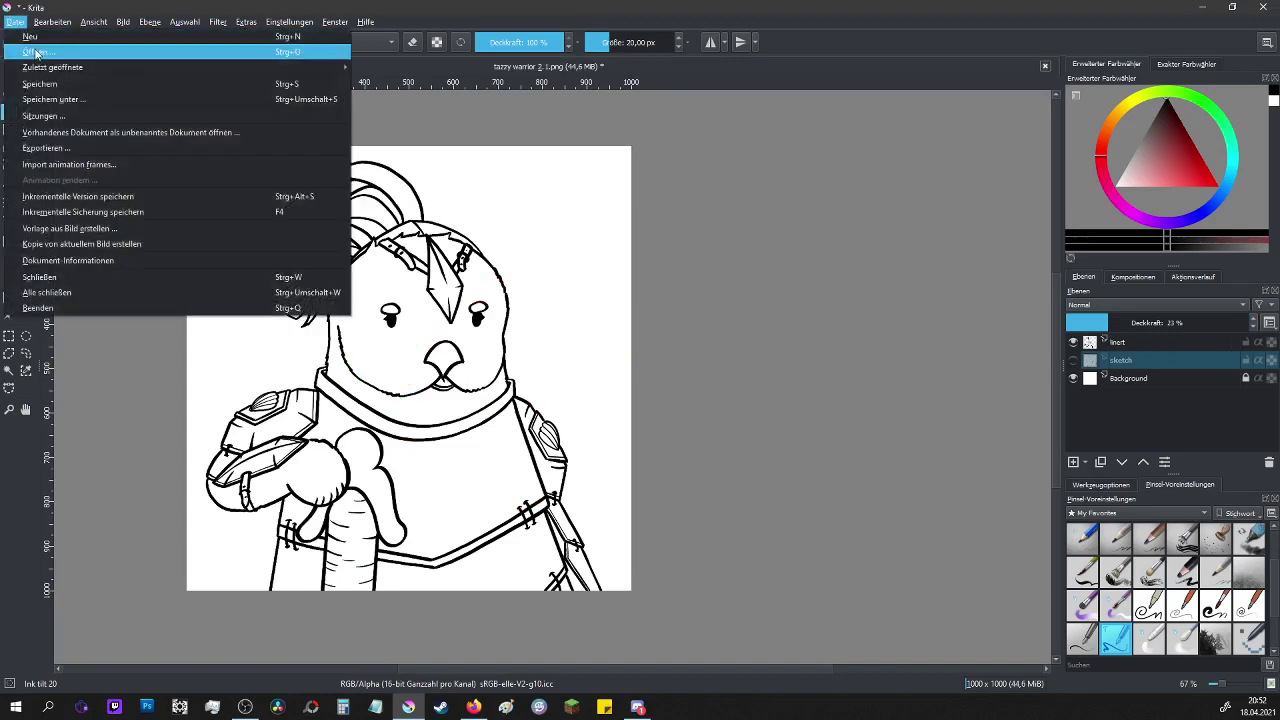
{"action": "left_click", "coordinate": [40, 44]}
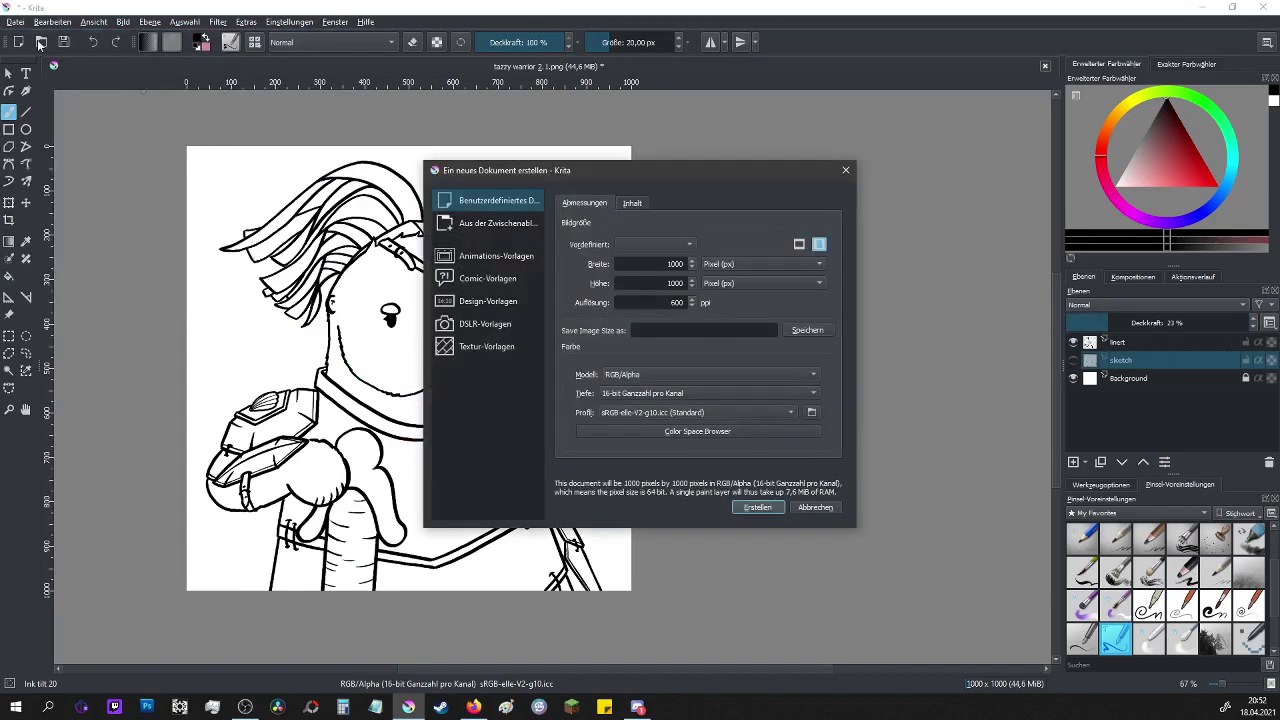
{"action": "left_click", "coordinate": [772, 509]}
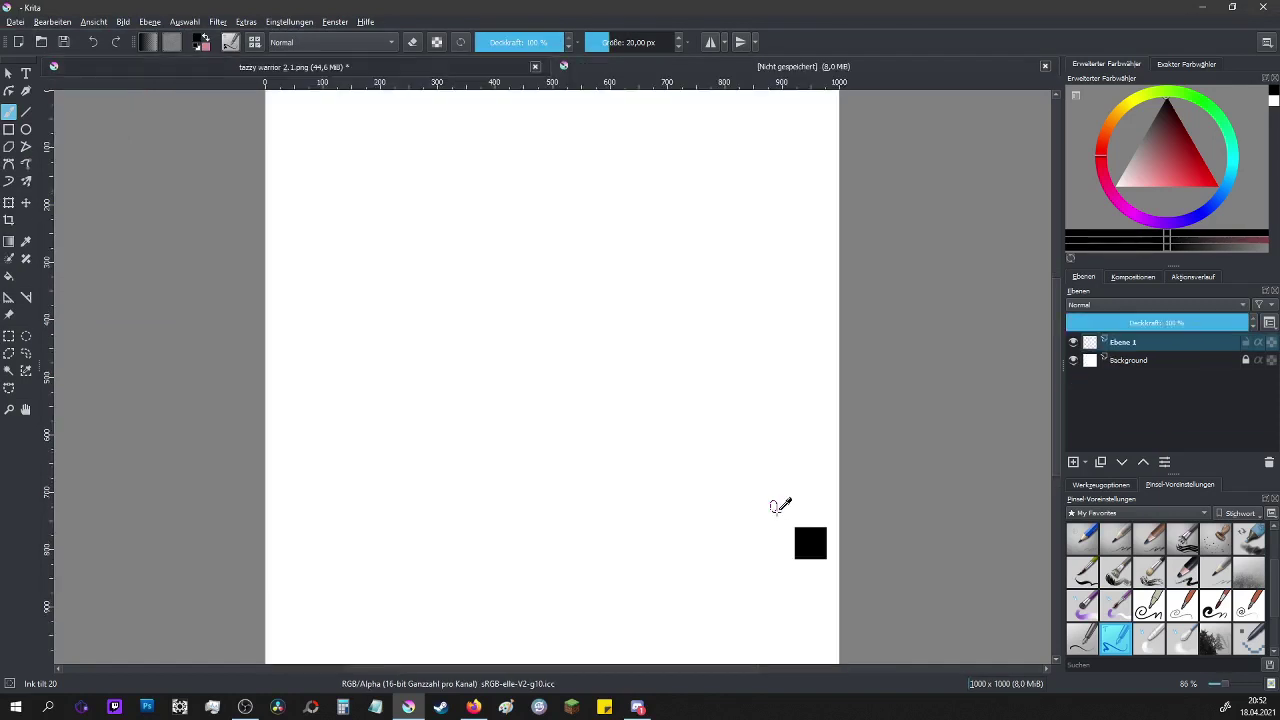
- Close the document "tazzy warrior 2.1.png" without saving its changes, keeping the blank document open
{"action": "key", "text": "ctrl+z"}
{"action": "left_click", "coordinate": [454, 64]}
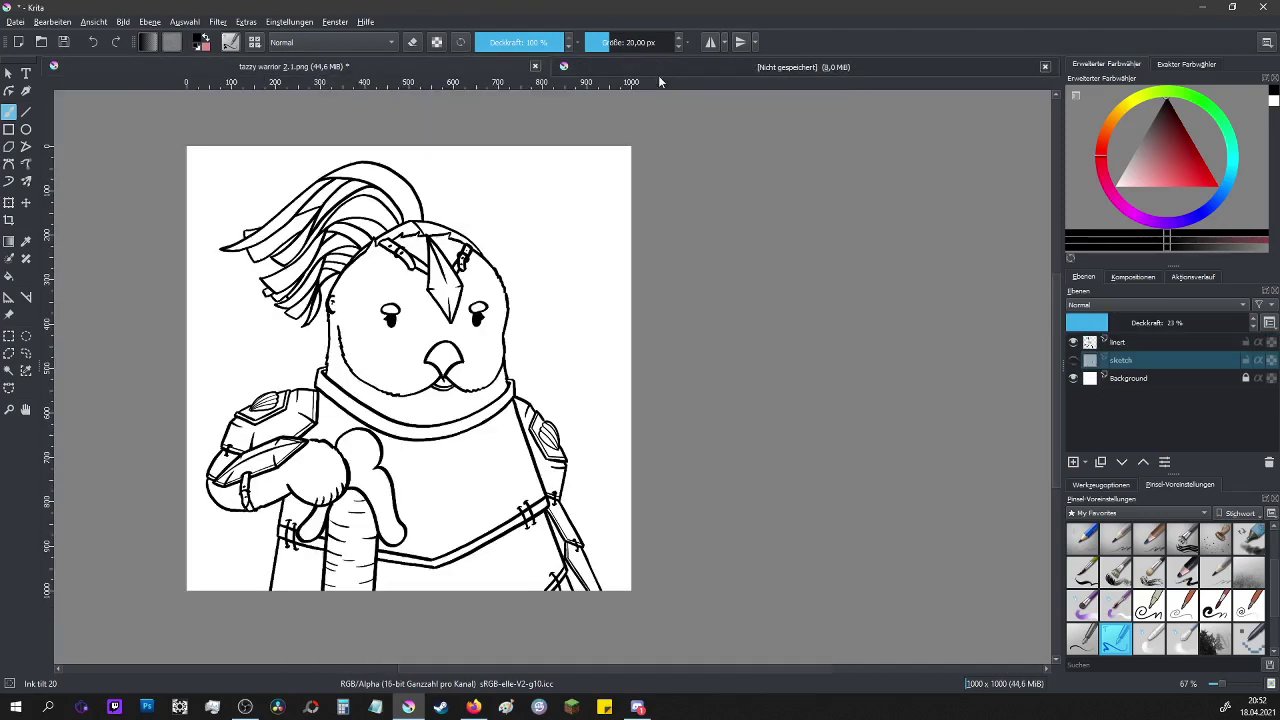
{"action": "left_click", "coordinate": [535, 67]}
{"action": "left_click", "coordinate": [697, 374]}
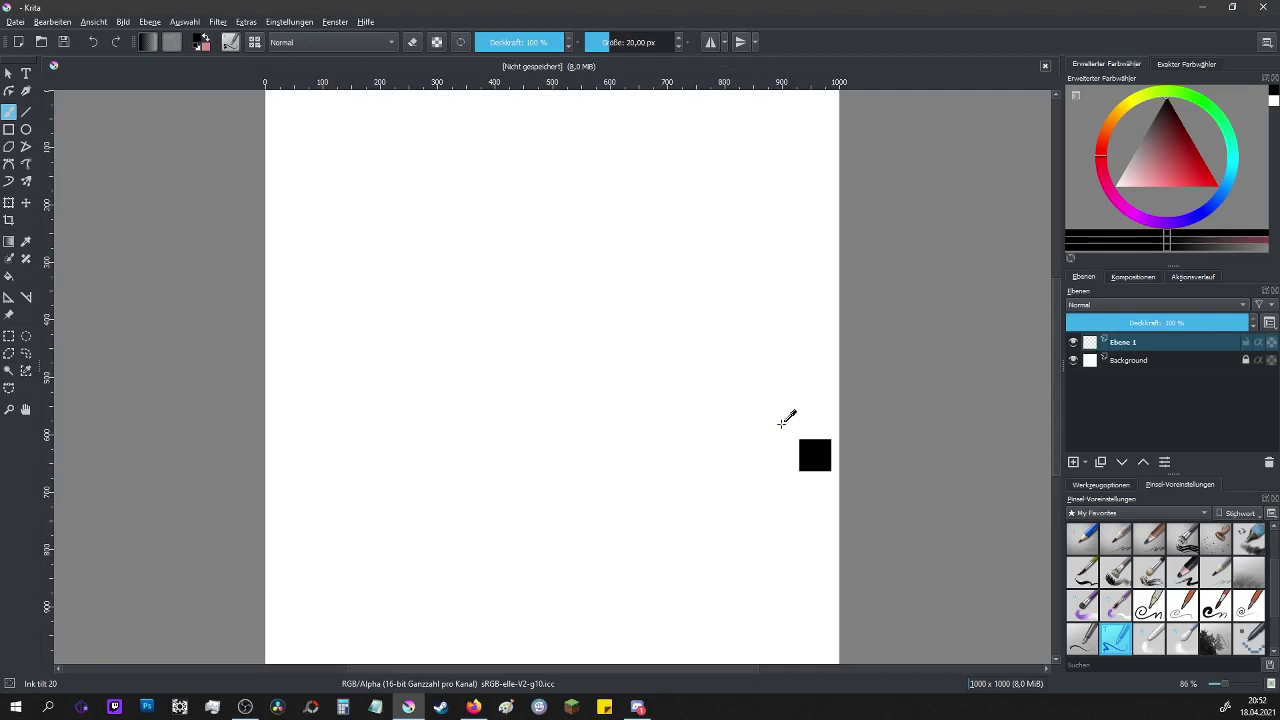
{"action": "key", "text": "ctrl+z"}
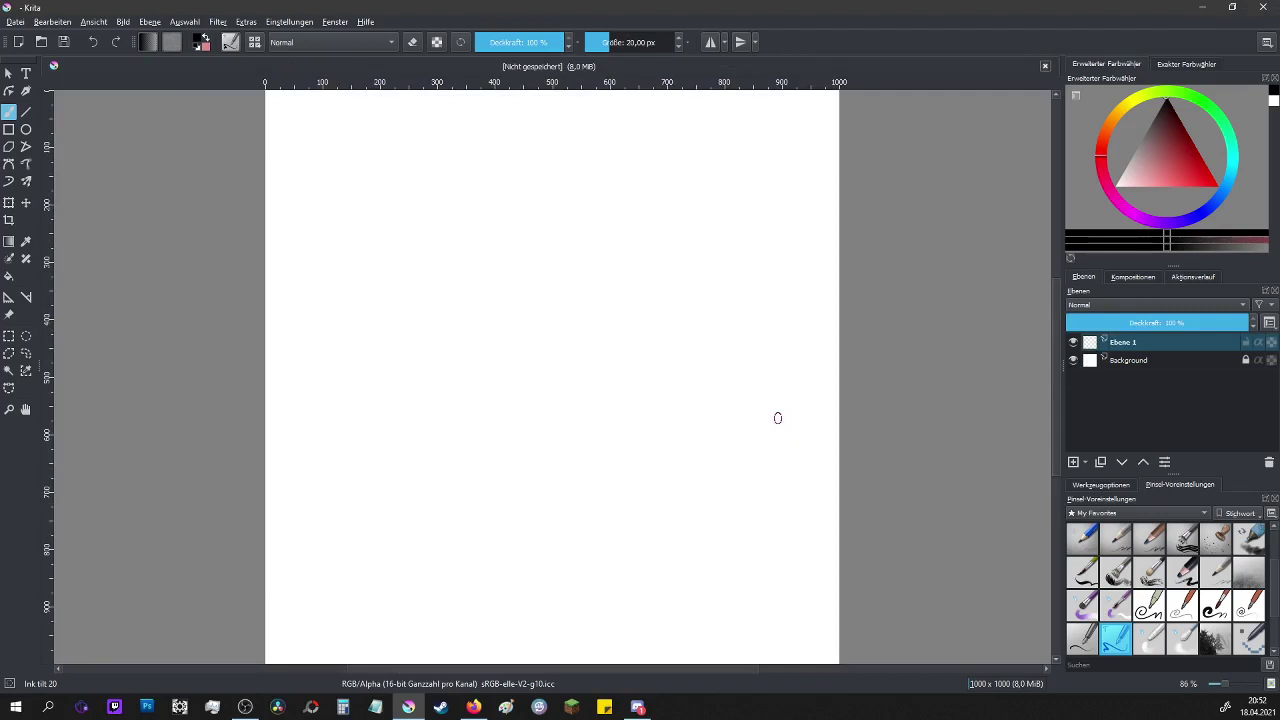
{"action": "key", "text": "ctrl+shift+z"}
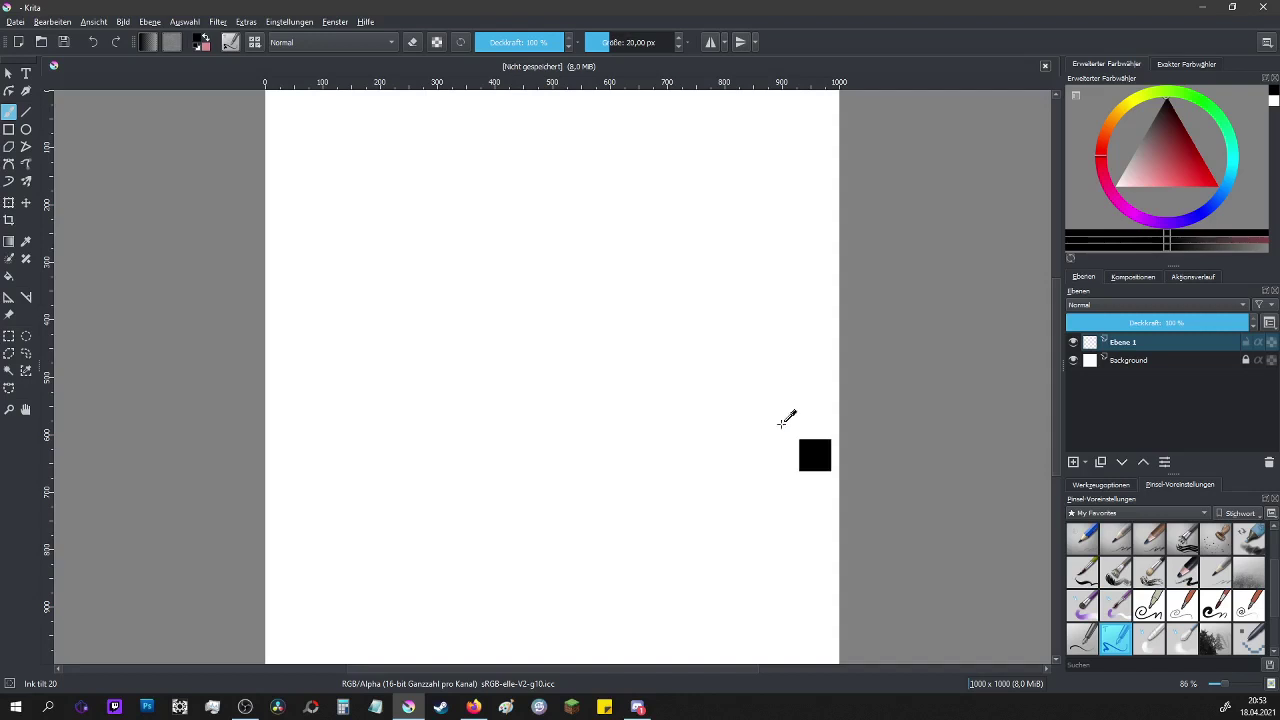
- Draw a dark red stick figure with an oval head, spine, two arms and two spread legs using Ink tilt 20
{"action": "left_click_drag", "start_coordinate": [1172, 168], "coordinate": [1186, 170]}
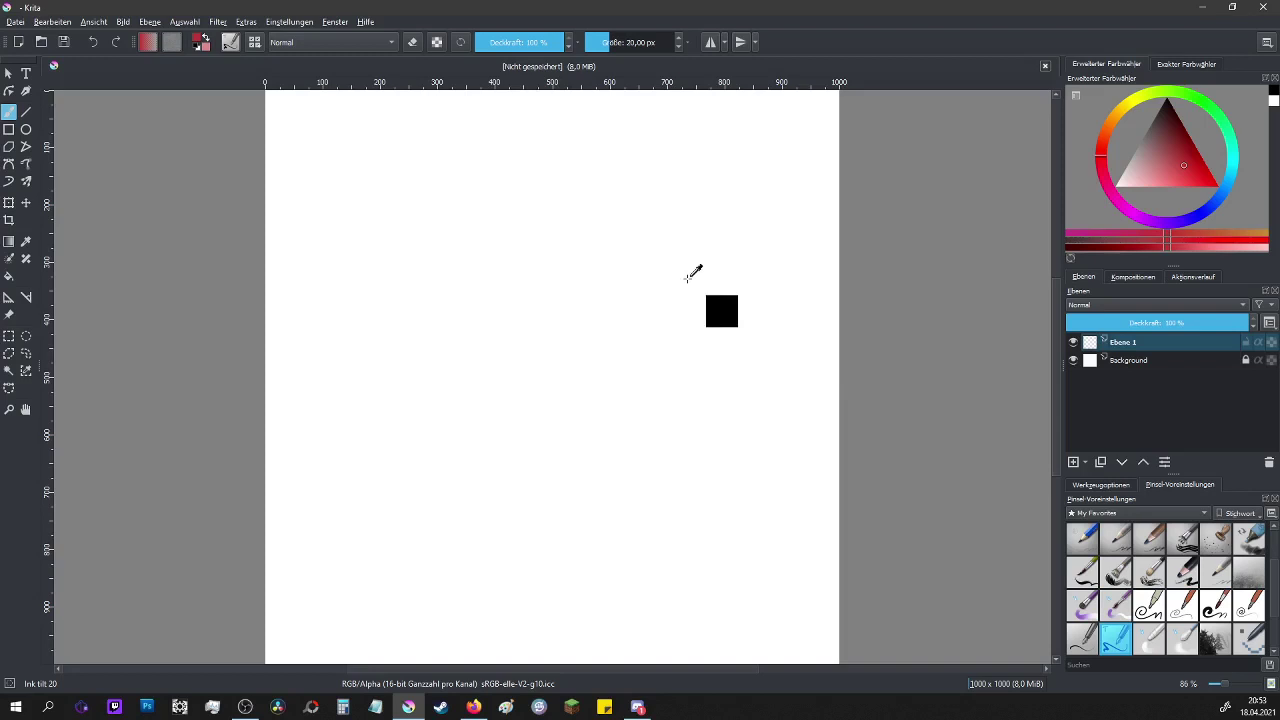
{"action": "mouse_move", "coordinate": [530, 162]}
{"action": "left_mouse_down"}
{"action": "mouse_move", "coordinate": [564, 208]}
{"action": "mouse_move", "coordinate": [516, 175]}
{"action": "left_mouse_up"}
{"action": "mouse_move", "coordinate": [530, 238]}
{"action": "left_mouse_down"}
{"action": "mouse_move", "coordinate": [529, 304]}
{"action": "mouse_move", "coordinate": [460, 319]}
{"action": "left_mouse_up"}
{"action": "left_click_drag", "start_coordinate": [532, 274], "coordinate": [592, 326]}
{"action": "left_click", "coordinate": [519, 233], "text": "ctrl"}
{"action": "left_click_drag", "start_coordinate": [530, 240], "coordinate": [531, 385]}
{"action": "mouse_move", "coordinate": [524, 392]}
{"action": "left_mouse_down"}
{"action": "mouse_move", "coordinate": [473, 528]}
{"action": "mouse_move", "coordinate": [566, 500]}
{"action": "mouse_move", "coordinate": [574, 526]}
{"action": "left_mouse_up"}
{"action": "left_click_drag", "start_coordinate": [533, 386], "coordinate": [557, 495]}
{"action": "left_click", "coordinate": [559, 497], "text": "ctrl"}
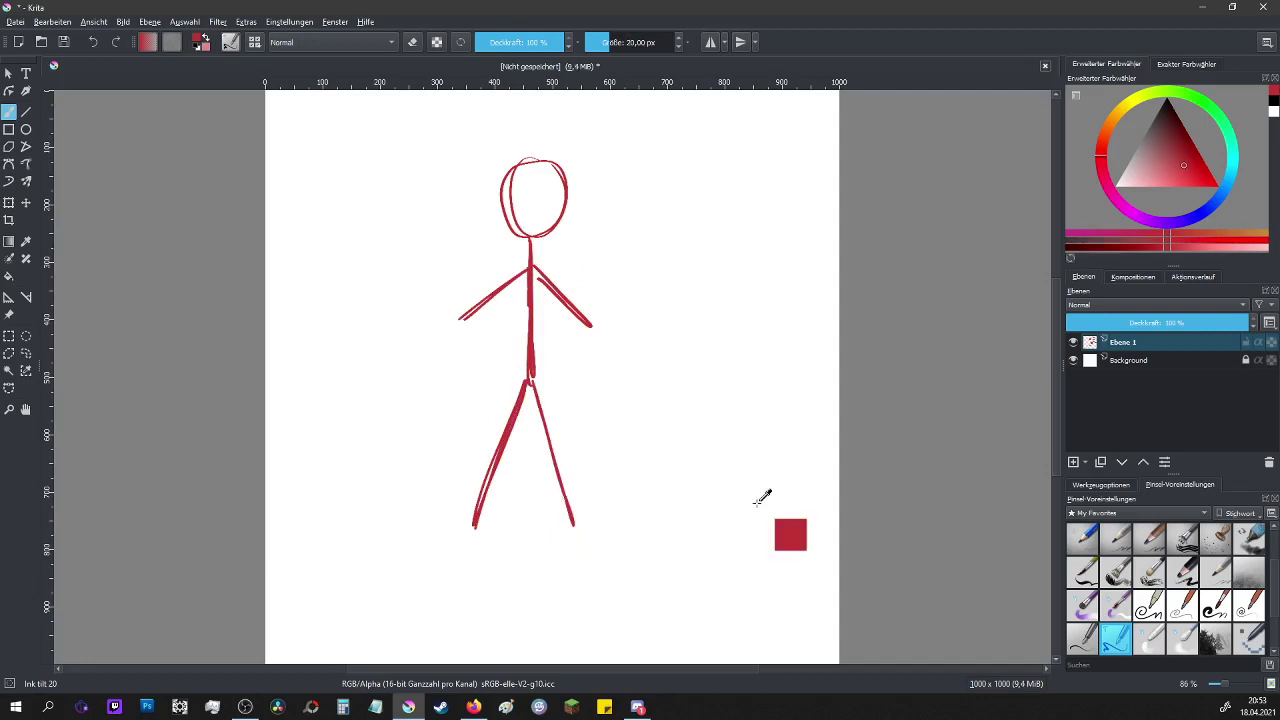
- Enlarge the stick figure with the Transform tool and position it to fill most of the canvas height
{"action": "key", "text": "ctrl+t"}
{"action": "left_click_drag", "start_coordinate": [593, 530], "coordinate": [683, 649]}
{"action": "left_click_drag", "start_coordinate": [600, 380], "coordinate": [594, 347]}
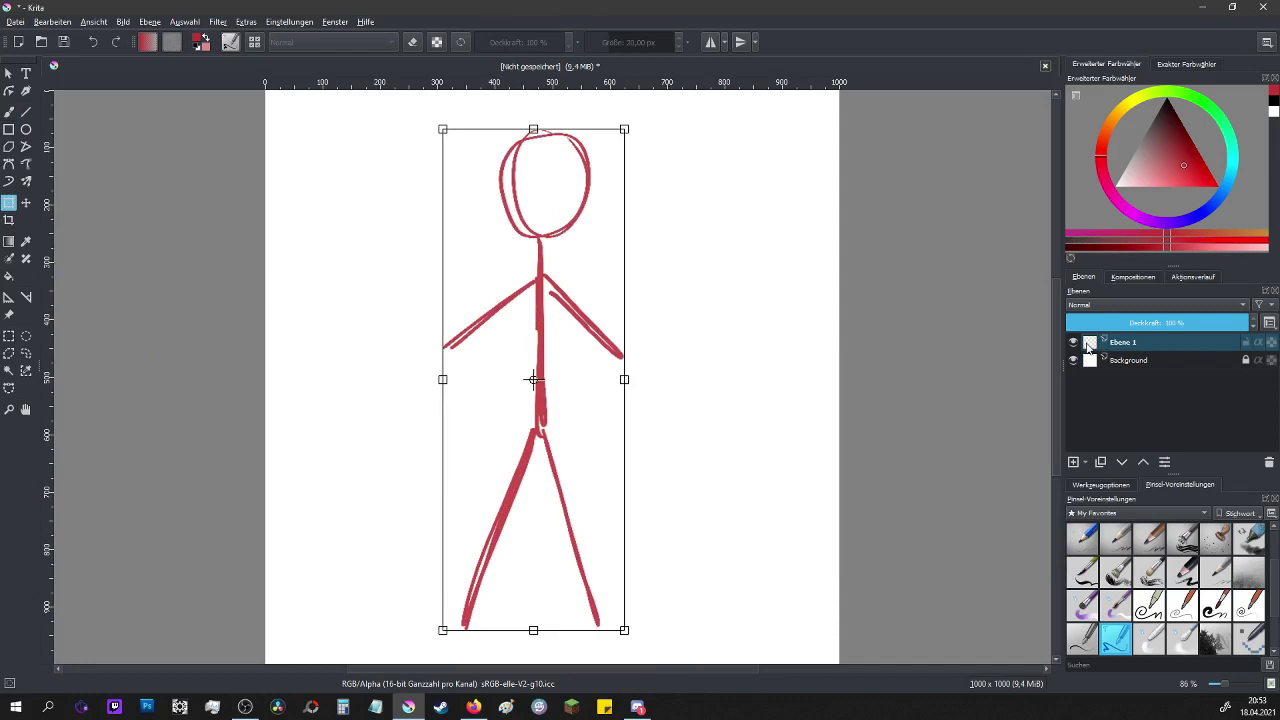
- Lower the stick figure layer's opacity to 35 % and add a new layer above it
{"action": "left_click", "coordinate": [1130, 322]}
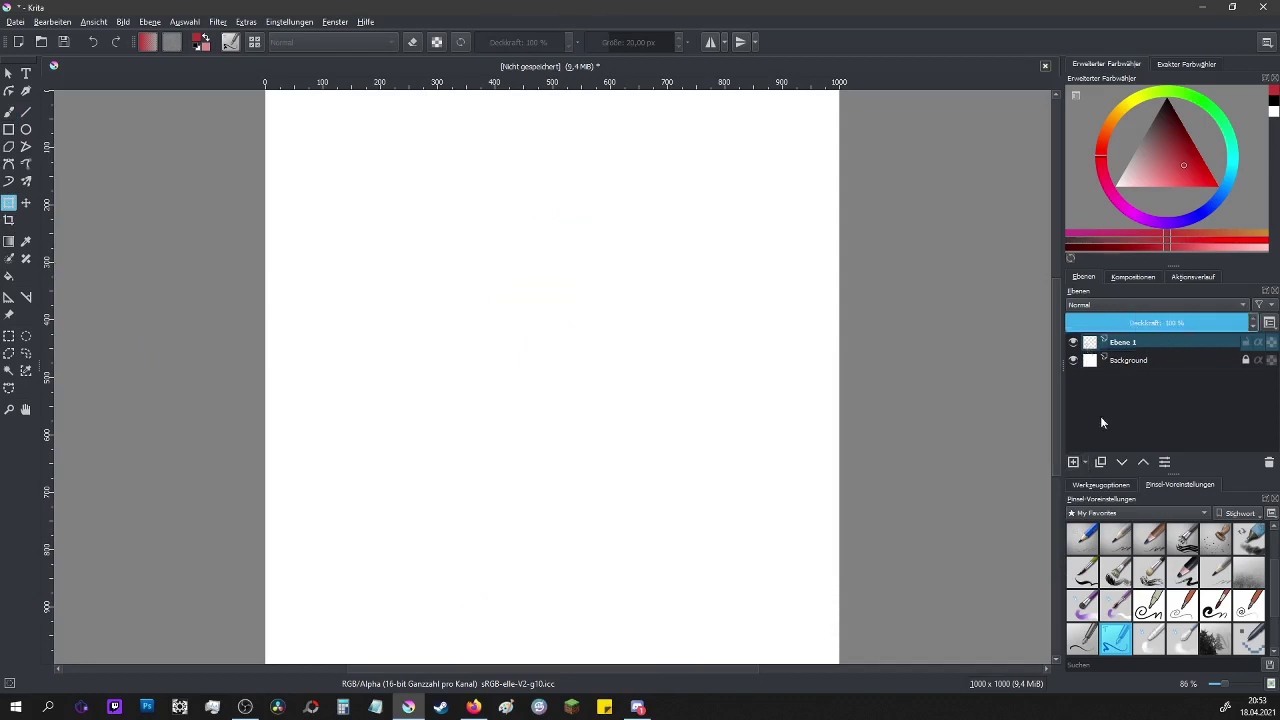
{"action": "left_click", "coordinate": [1073, 462]}
- Draw the head construction in green over the figure's head: a skull circle, a vertical centre line and an angular jaw
{"action": "left_click_drag", "start_coordinate": [1190, 194], "coordinate": [1198, 154]}
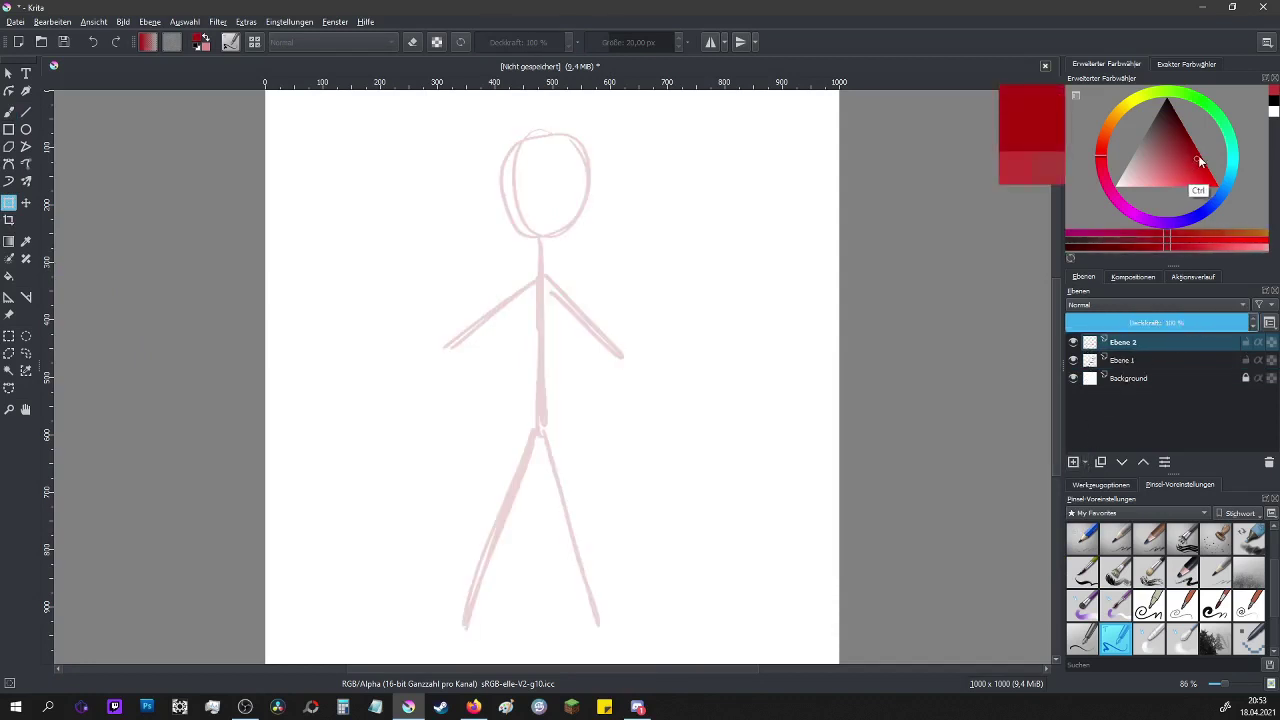
{"action": "left_click", "coordinate": [1220, 118]}
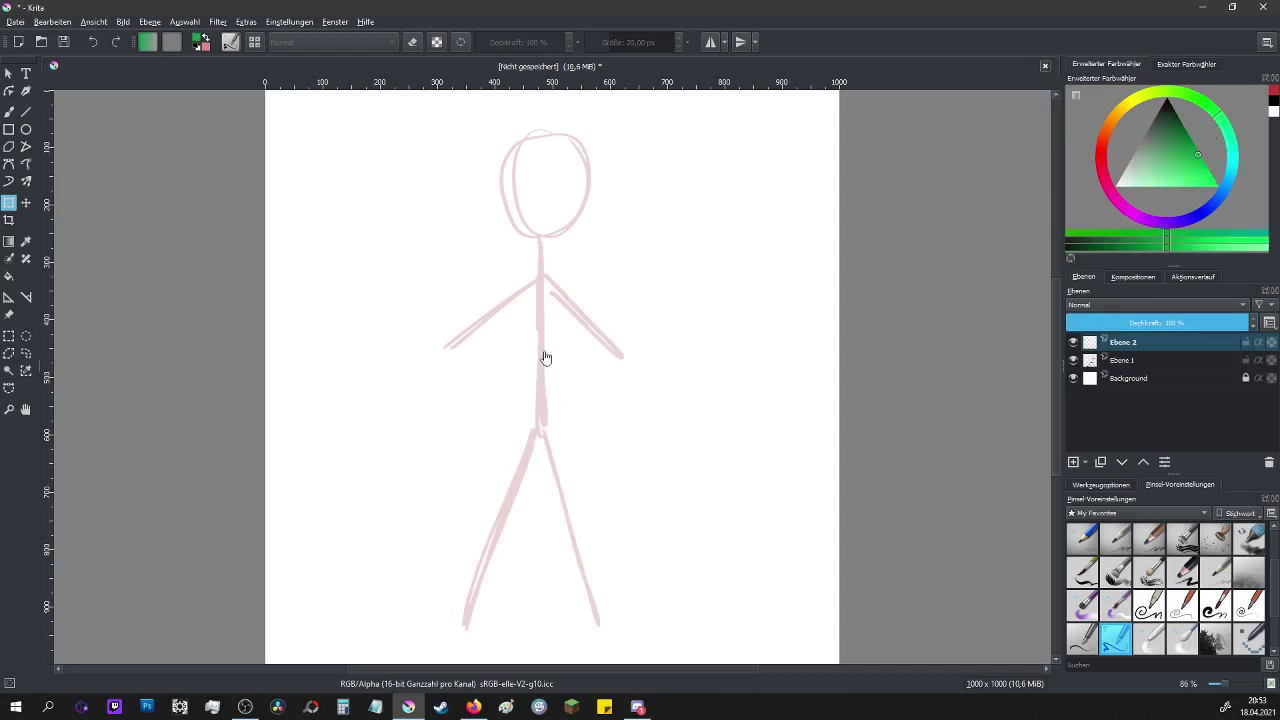
{"action": "scroll", "coordinate": [531, 134], "scroll_direction": "up", "scroll_amount": 5}
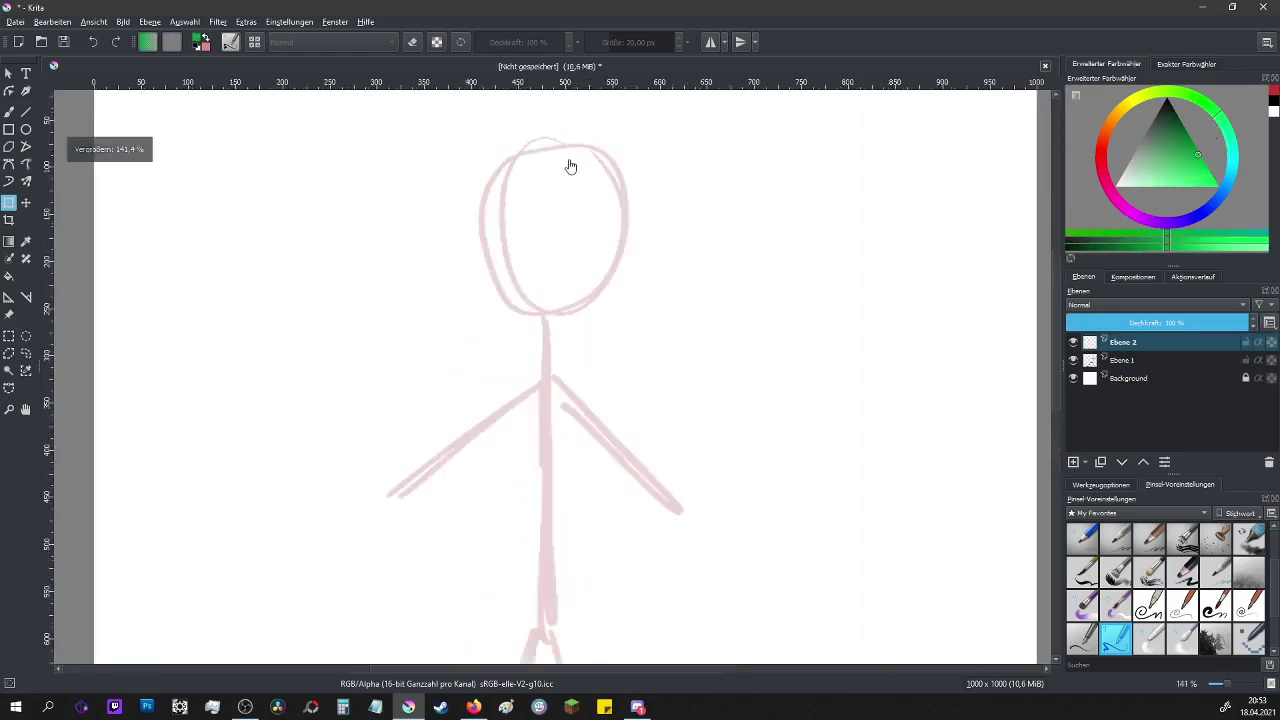
{"action": "key", "text": "b"}
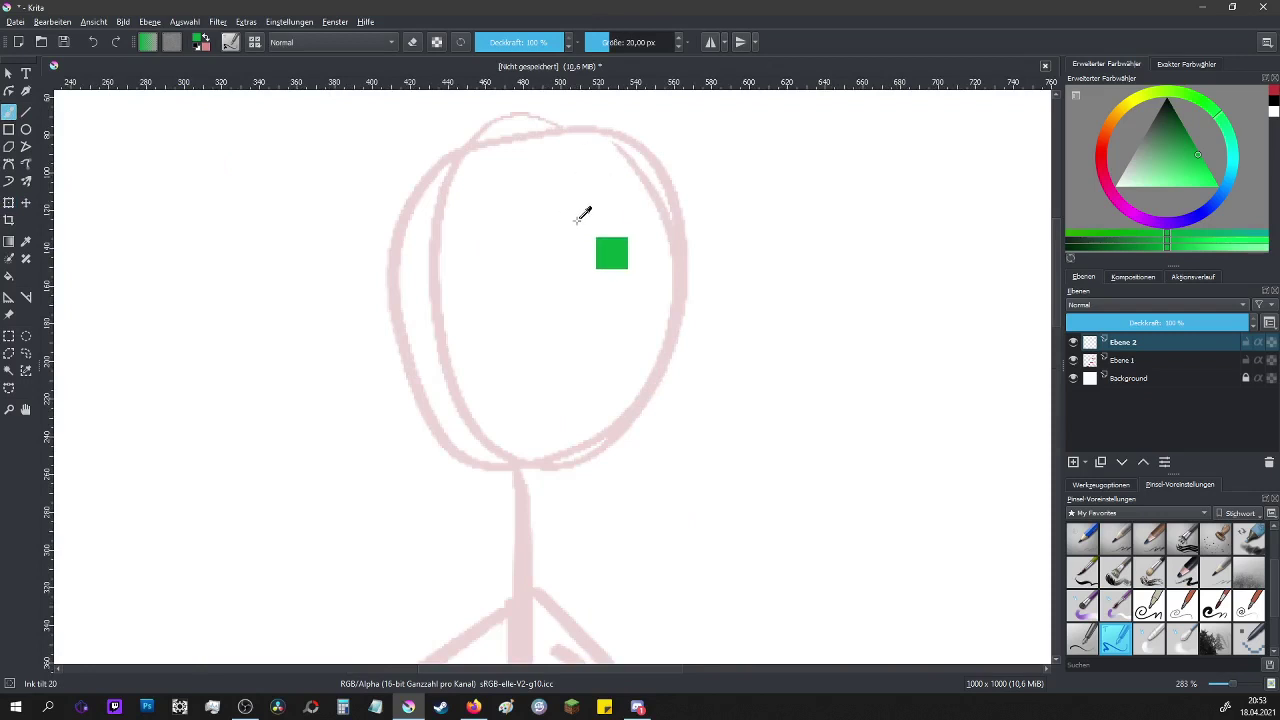
{"action": "mouse_move", "coordinate": [530, 120]}
{"action": "left_mouse_down"}
{"action": "mouse_move", "coordinate": [517, 350]}
{"action": "mouse_move", "coordinate": [569, 110]}
{"action": "mouse_move", "coordinate": [465, 322]}
{"action": "mouse_move", "coordinate": [630, 297]}
{"action": "left_mouse_up"}
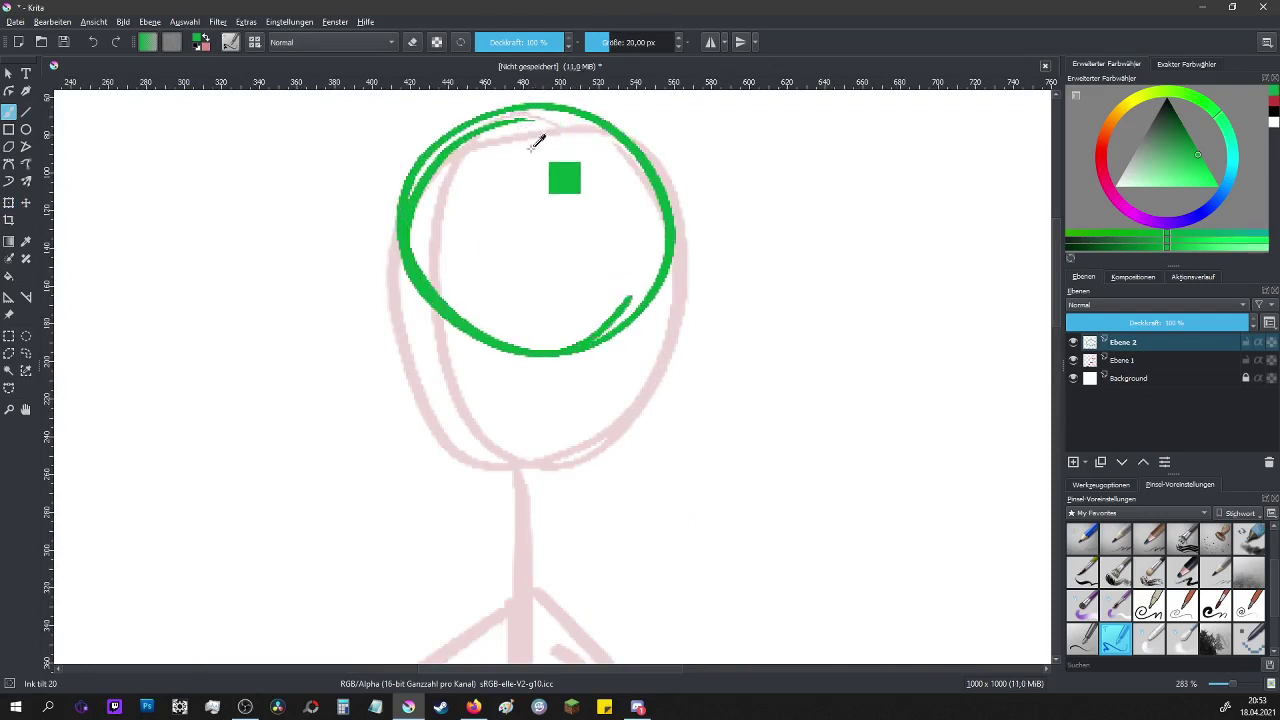
{"action": "left_click_drag", "start_coordinate": [534, 108], "coordinate": [536, 460]}
{"action": "mouse_move", "coordinate": [428, 298]}
{"action": "left_mouse_down"}
{"action": "mouse_move", "coordinate": [436, 394]}
{"action": "mouse_move", "coordinate": [535, 462]}
{"action": "left_mouse_up"}
{"action": "mouse_move", "coordinate": [641, 310]}
{"action": "left_mouse_down"}
{"action": "mouse_move", "coordinate": [640, 366]}
{"action": "mouse_move", "coordinate": [540, 462]}
{"action": "left_mouse_up"}
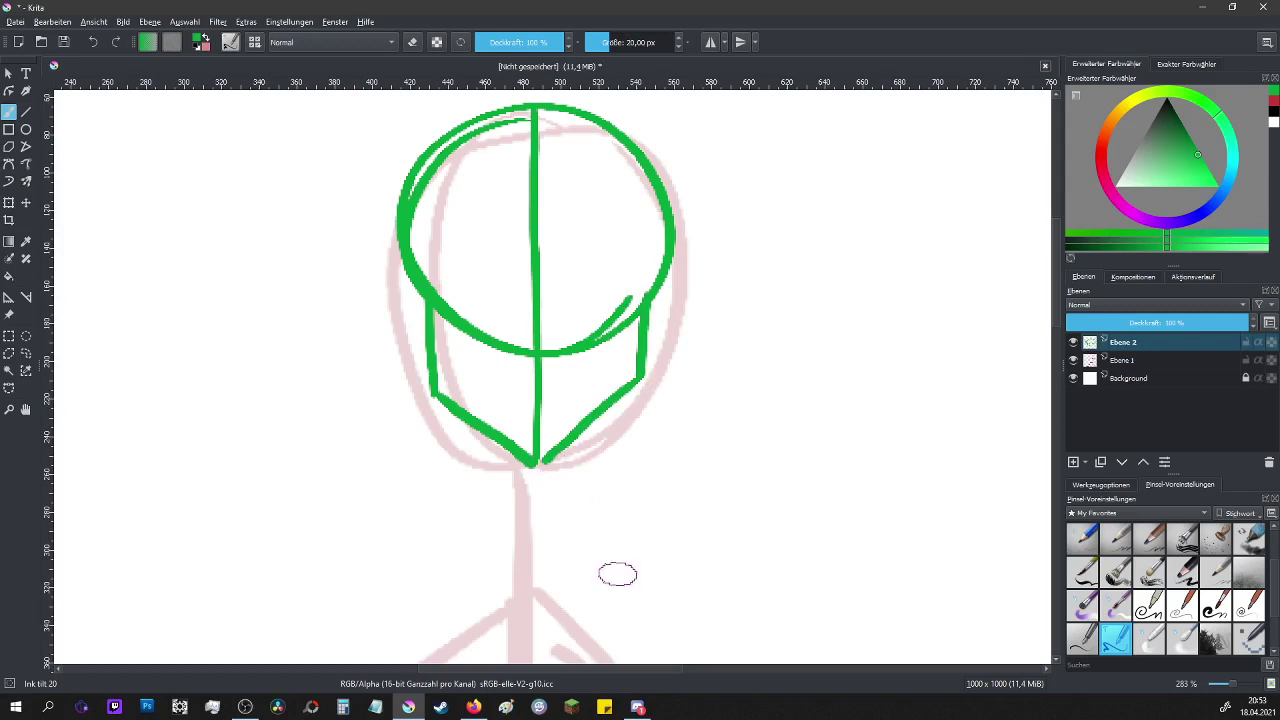
- Draw the neck below the jaw as two vertical lines with a curved base, and erase the overshooting line end
{"action": "key", "text": "ctrl"}
{"action": "scroll", "coordinate": [594, 466], "scroll_direction": "down", "scroll_amount": 2}
{"action": "scroll", "coordinate": [594, 466], "scroll_direction": "up", "scroll_amount": 1}
{"action": "key", "text": "ctrl"}
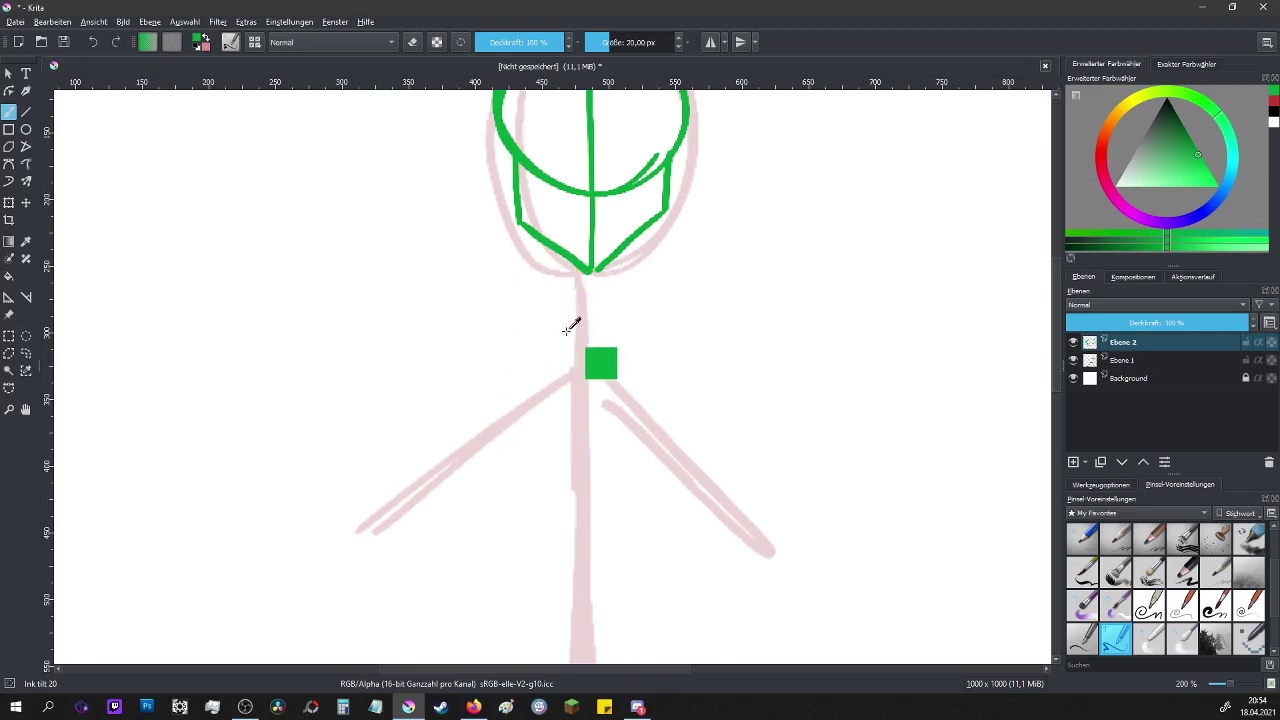
{"action": "left_click_drag", "start_coordinate": [558, 258], "coordinate": [561, 345]}
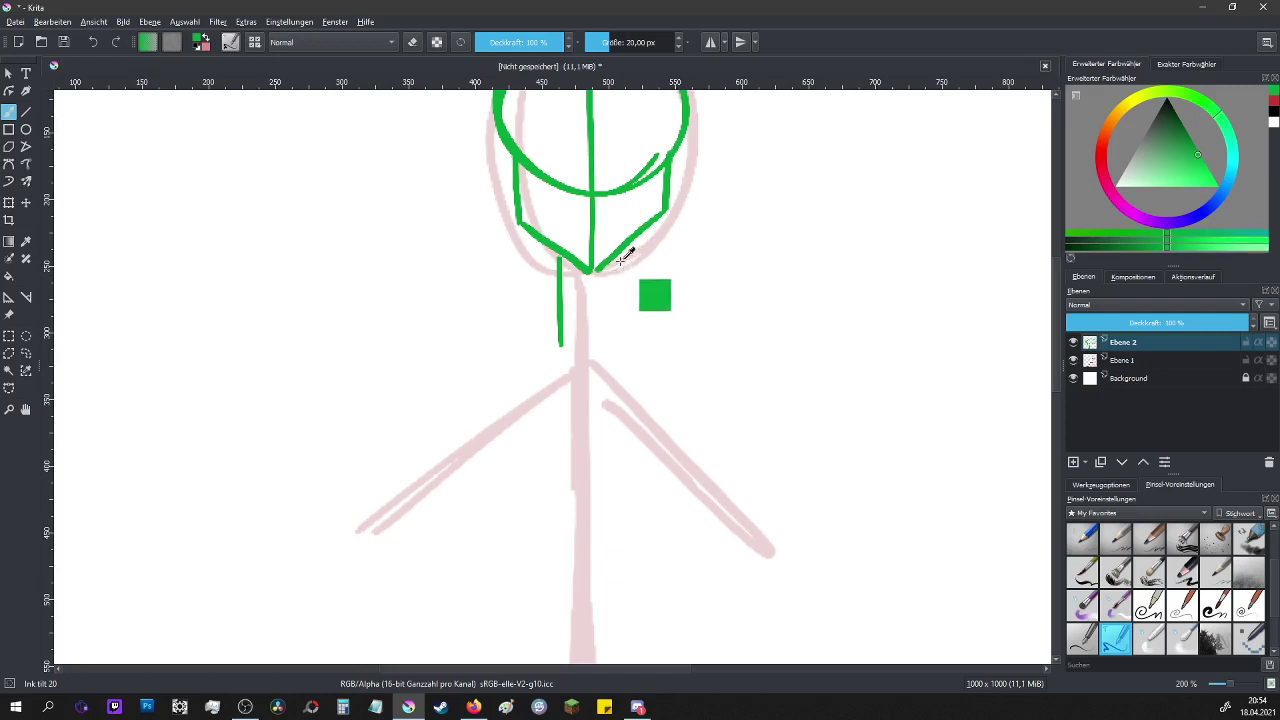
{"action": "mouse_move", "coordinate": [616, 261]}
{"action": "left_mouse_down"}
{"action": "mouse_move", "coordinate": [616, 330]}
{"action": "mouse_move", "coordinate": [580, 334]}
{"action": "mouse_move", "coordinate": [618, 325]}
{"action": "left_mouse_up"}
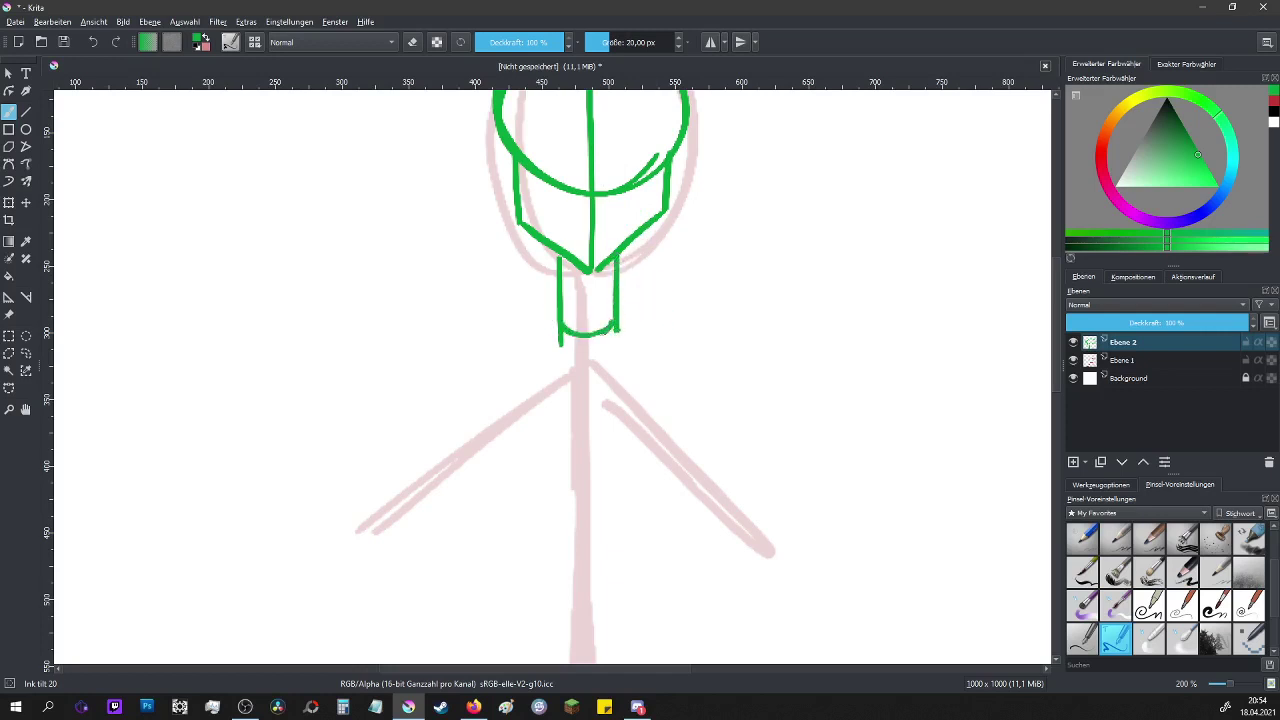
{"action": "left_click_drag", "start_coordinate": [555, 254], "coordinate": [564, 320]}
{"action": "mouse_move", "coordinate": [619, 253]}
{"action": "left_mouse_down"}
{"action": "mouse_move", "coordinate": [620, 320]}
{"action": "mouse_move", "coordinate": [590, 333]}
{"action": "left_mouse_up"}
{"action": "key", "text": "e"}
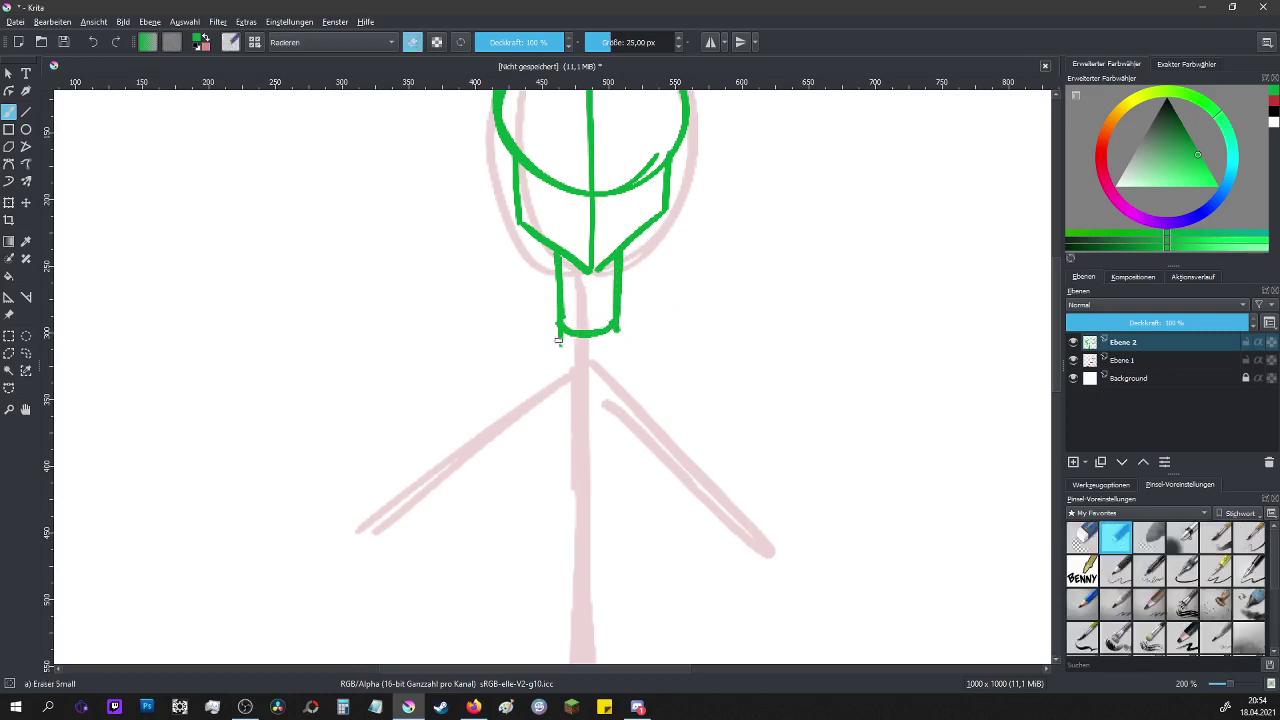
{"action": "key", "text": "e"}
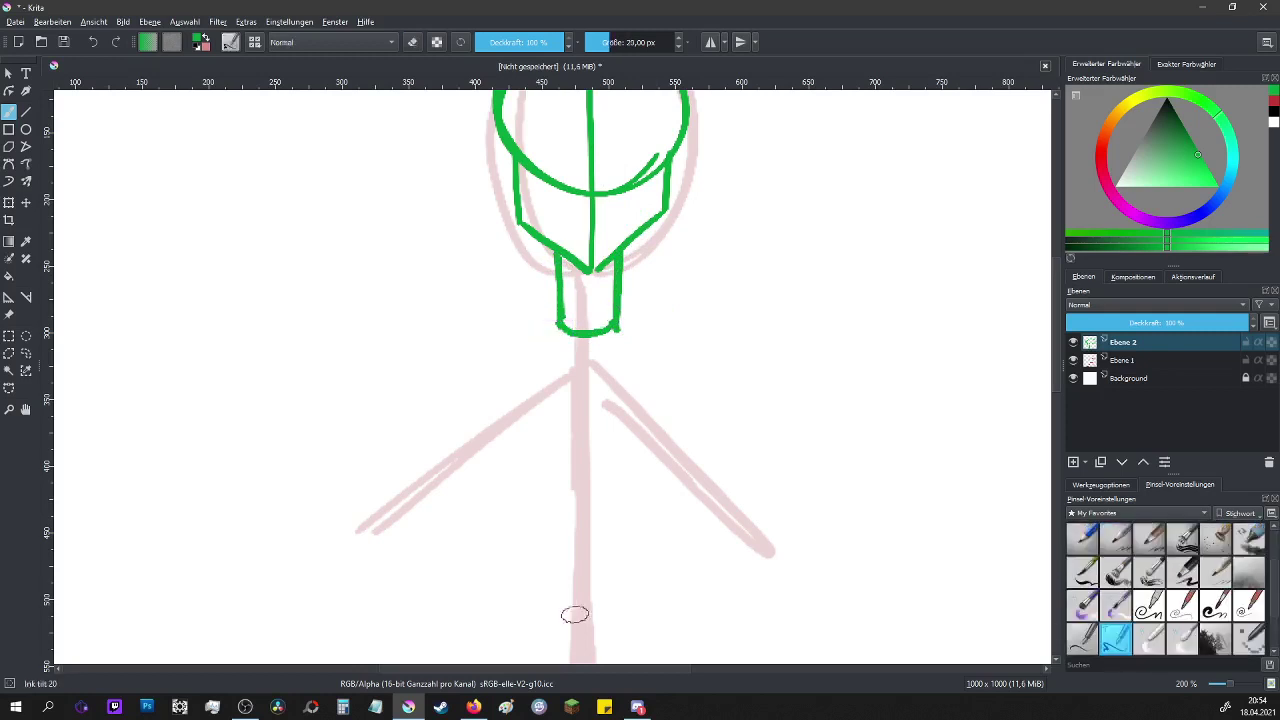
{"action": "scroll", "coordinate": [1062, 348], "scroll_direction": "up", "scroll_amount": 3}
{"action": "scroll", "coordinate": [505, 308], "scroll_direction": "down", "scroll_amount": 1}
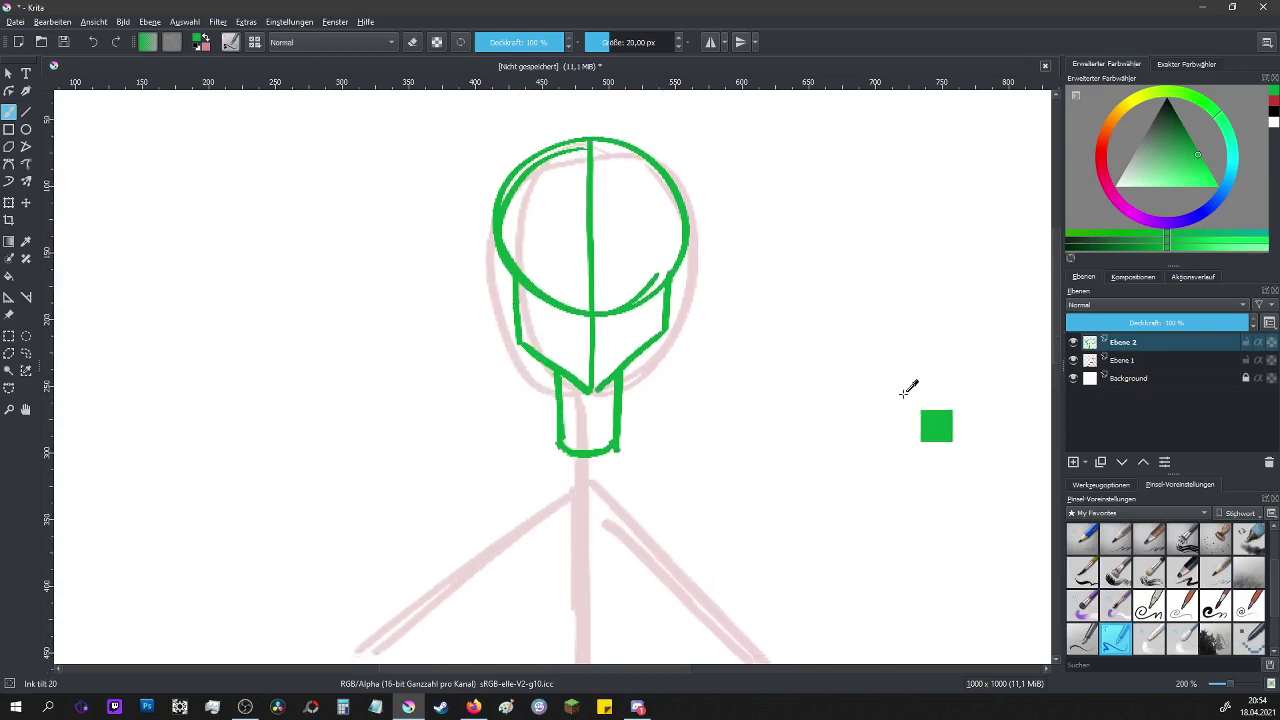
{"action": "scroll", "coordinate": [1043, 337], "scroll_direction": "down", "scroll_amount": 6}
{"action": "left_click_drag", "start_coordinate": [1043, 337], "coordinate": [1040, 540]}
{"action": "scroll", "coordinate": [966, 406], "scroll_direction": "down", "scroll_amount": 2}
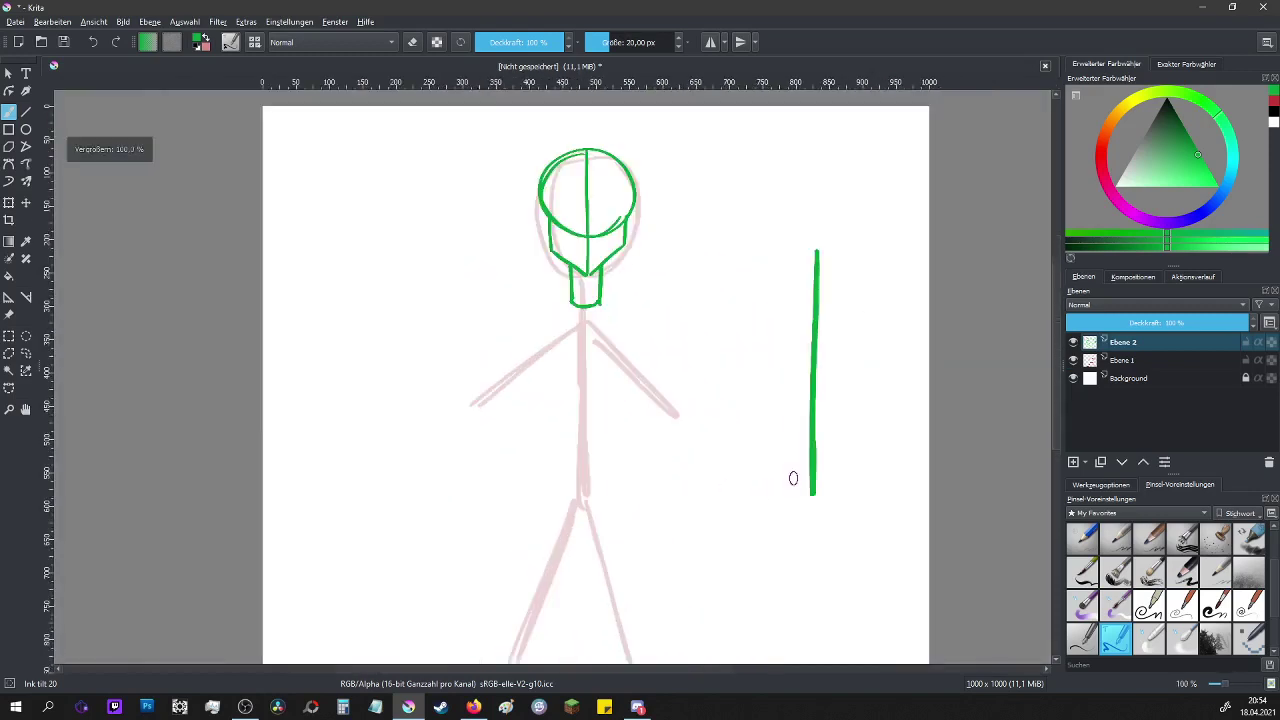
{"action": "left_click", "coordinate": [92, 42]}
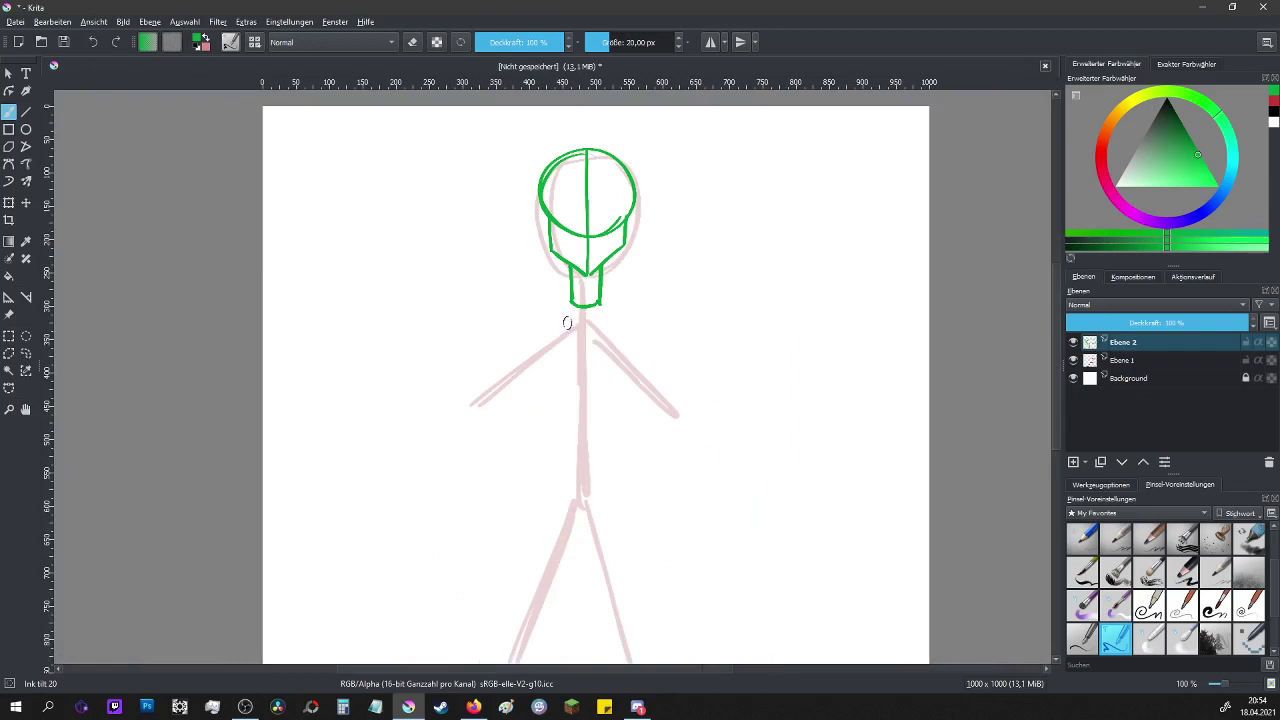
- Enlarge the stick figure on the layer "Ebene 1" so that its feet reach the canvas's lower edge
{"action": "scroll", "coordinate": [568, 320], "scroll_direction": "up", "scroll_amount": 1}
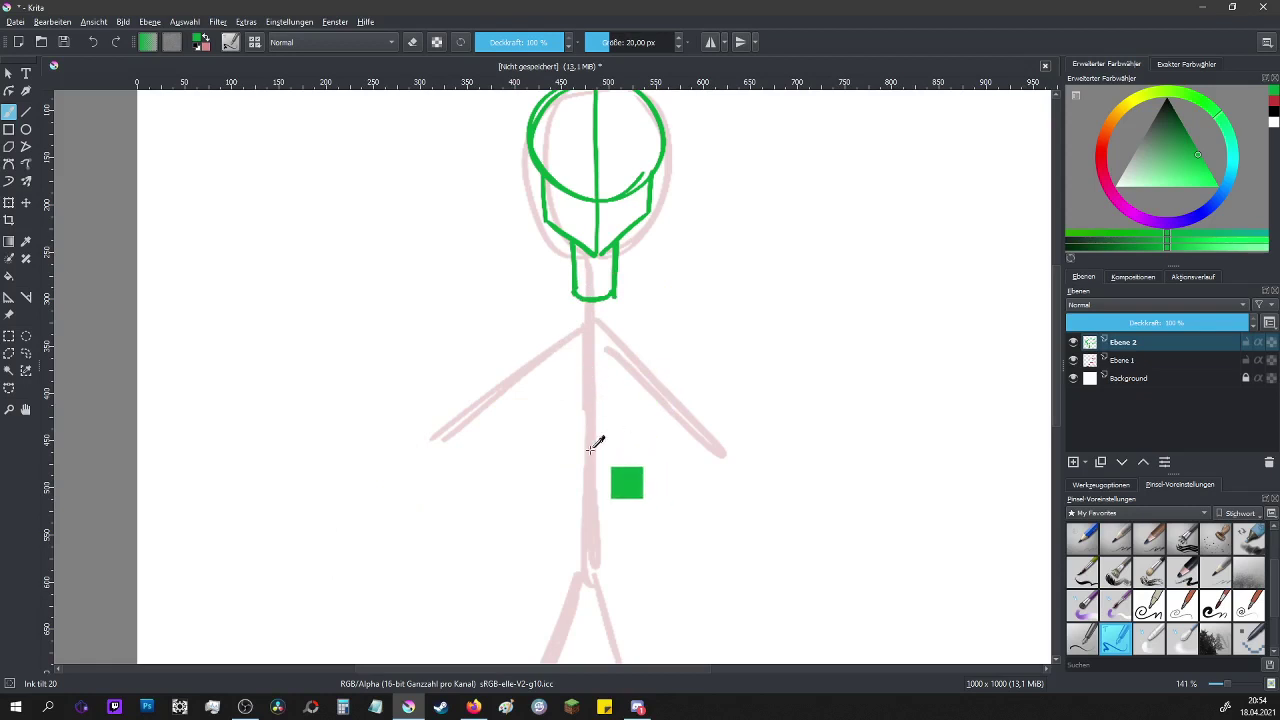
{"action": "left_click", "coordinate": [1128, 362]}
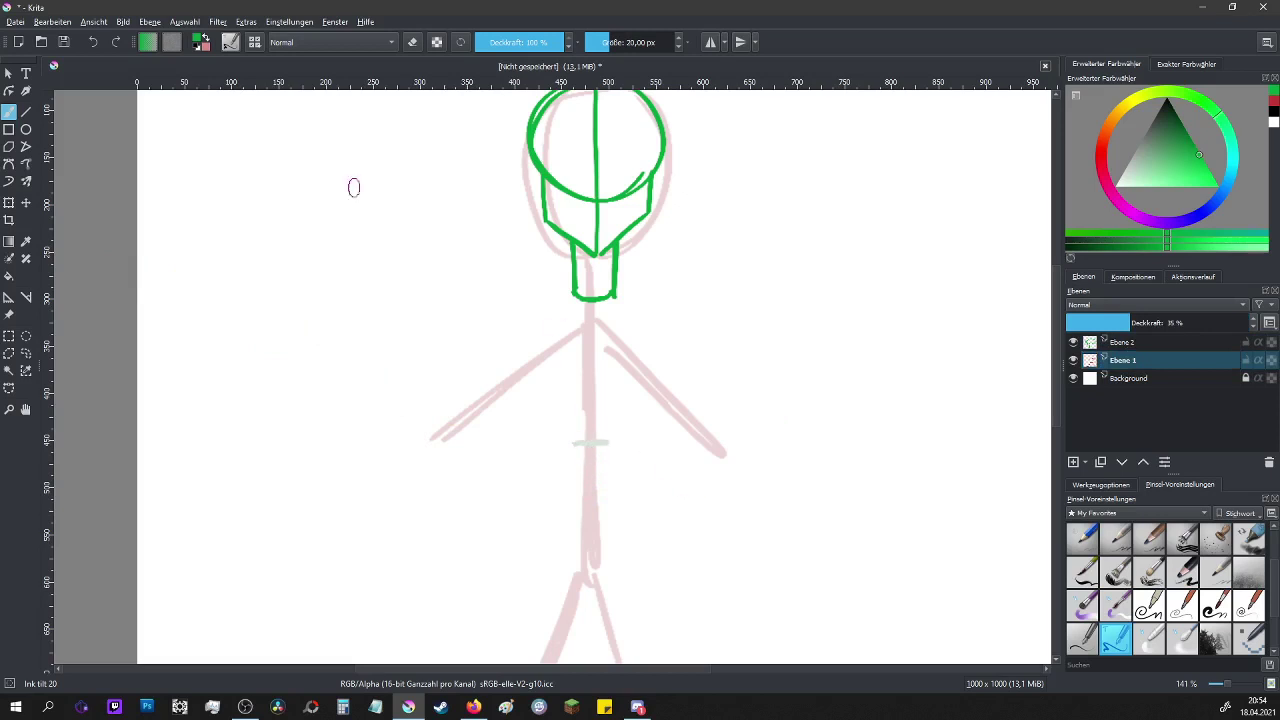
{"action": "left_click", "coordinate": [1140, 362]}
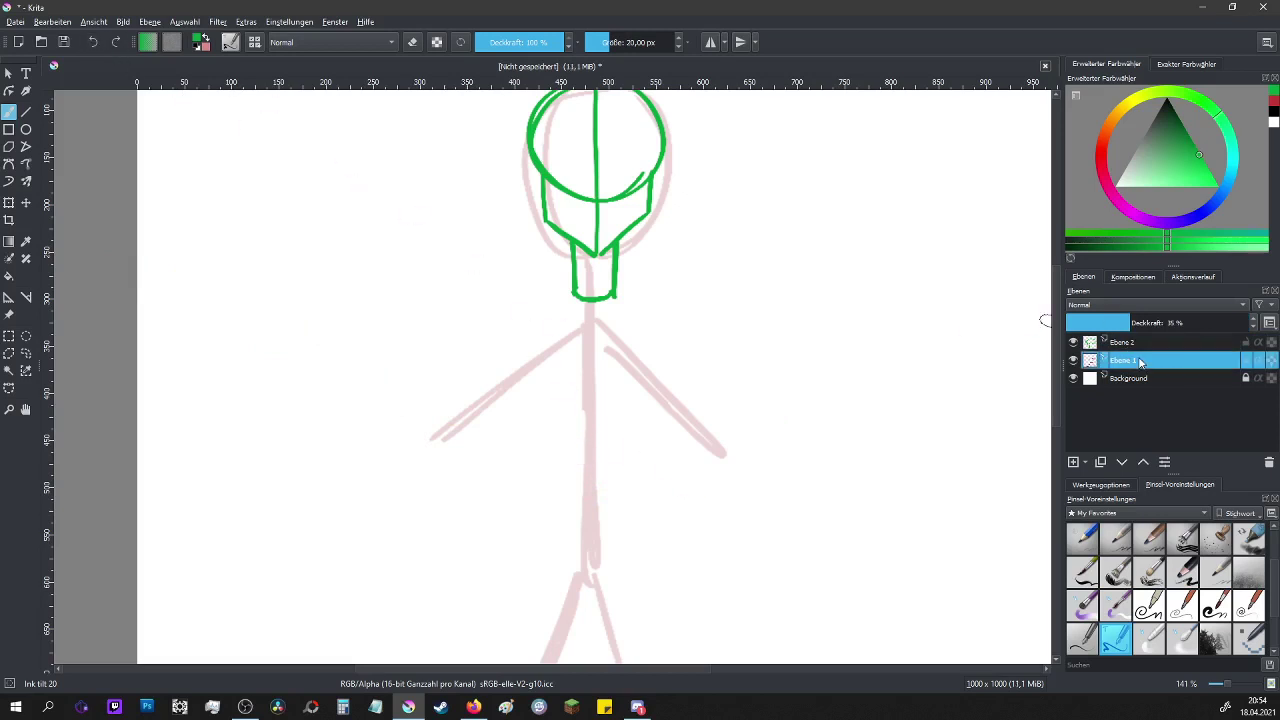
{"action": "scroll", "coordinate": [626, 411], "scroll_direction": "down", "scroll_amount": 3}
{"action": "scroll", "coordinate": [626, 411], "scroll_direction": "up", "scroll_amount": 1}
{"action": "key", "text": "ctrl+t"}
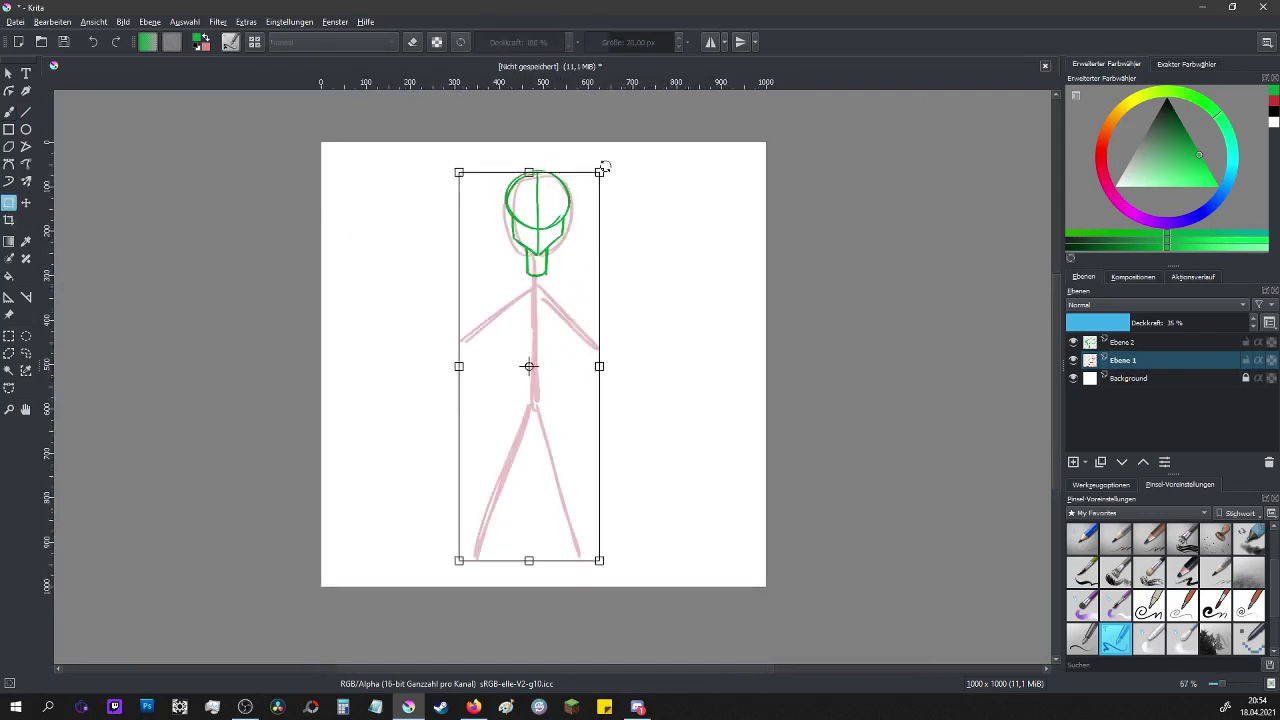
{"action": "mouse_move", "coordinate": [613, 164]}
{"action": "left_mouse_down"}
{"action": "mouse_move", "coordinate": [634, 134]}
{"action": "mouse_move", "coordinate": [608, 162]}
{"action": "left_mouse_up"}
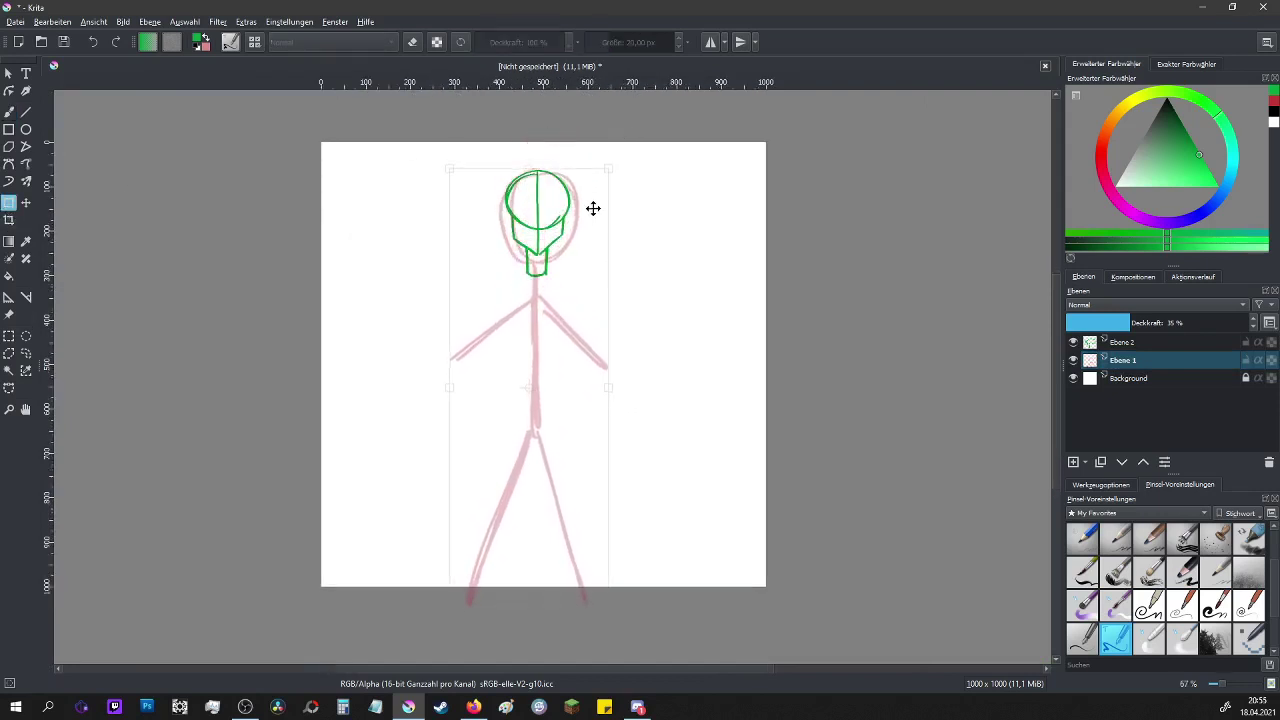
- Select a rectangle spanning the canvas width and reaching past its upper and lower edges, and resize the image to it, 1000 x 1234 px
{"action": "left_click", "coordinate": [9, 336]}
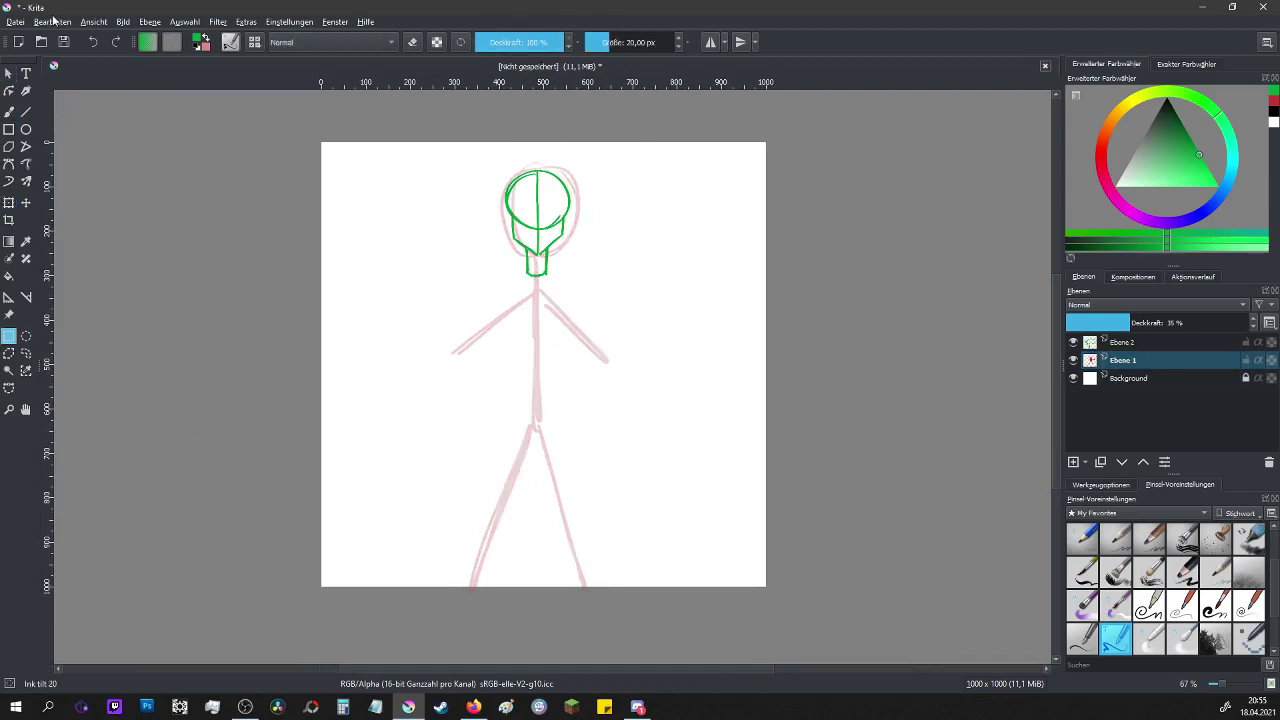
{"action": "left_click", "coordinate": [97, 26]}
{"action": "left_click", "coordinate": [11, 340]}
{"action": "left_click_drag", "start_coordinate": [322, 123], "coordinate": [770, 666]}
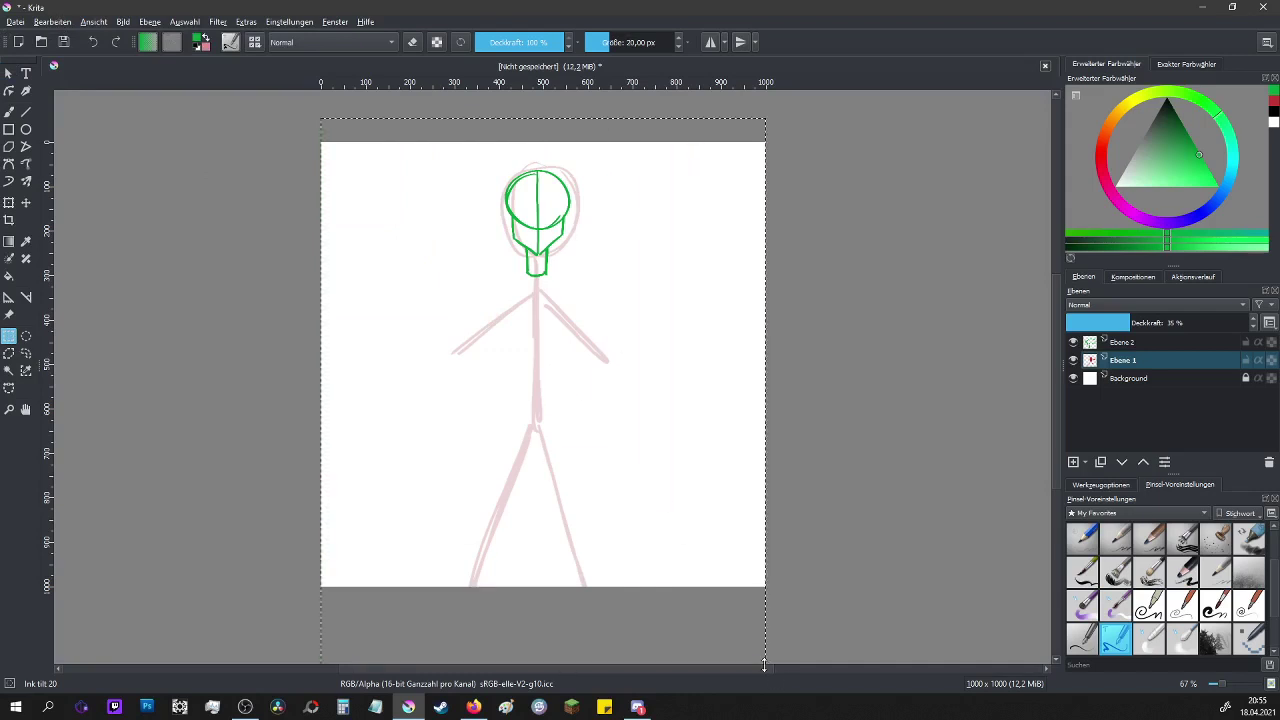
{"action": "left_click", "coordinate": [124, 22]}
{"action": "mouse_move", "coordinate": [93, 22]}
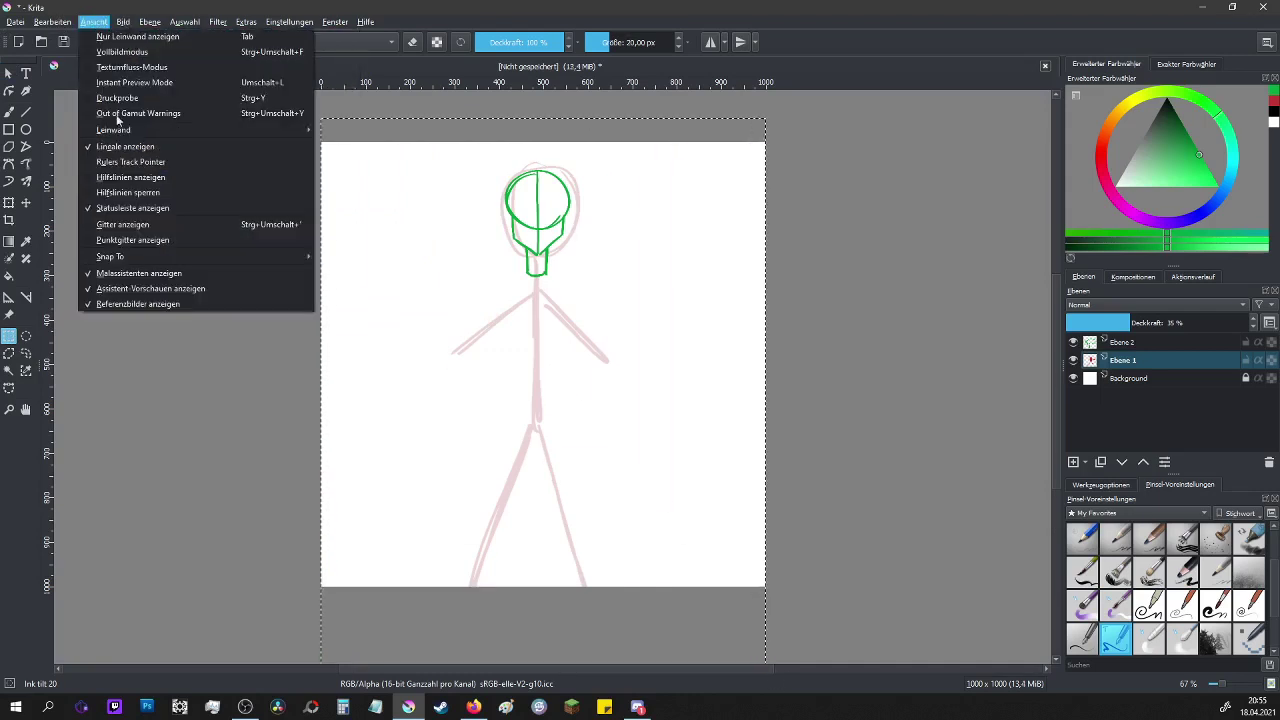
{"action": "mouse_move", "coordinate": [185, 24]}
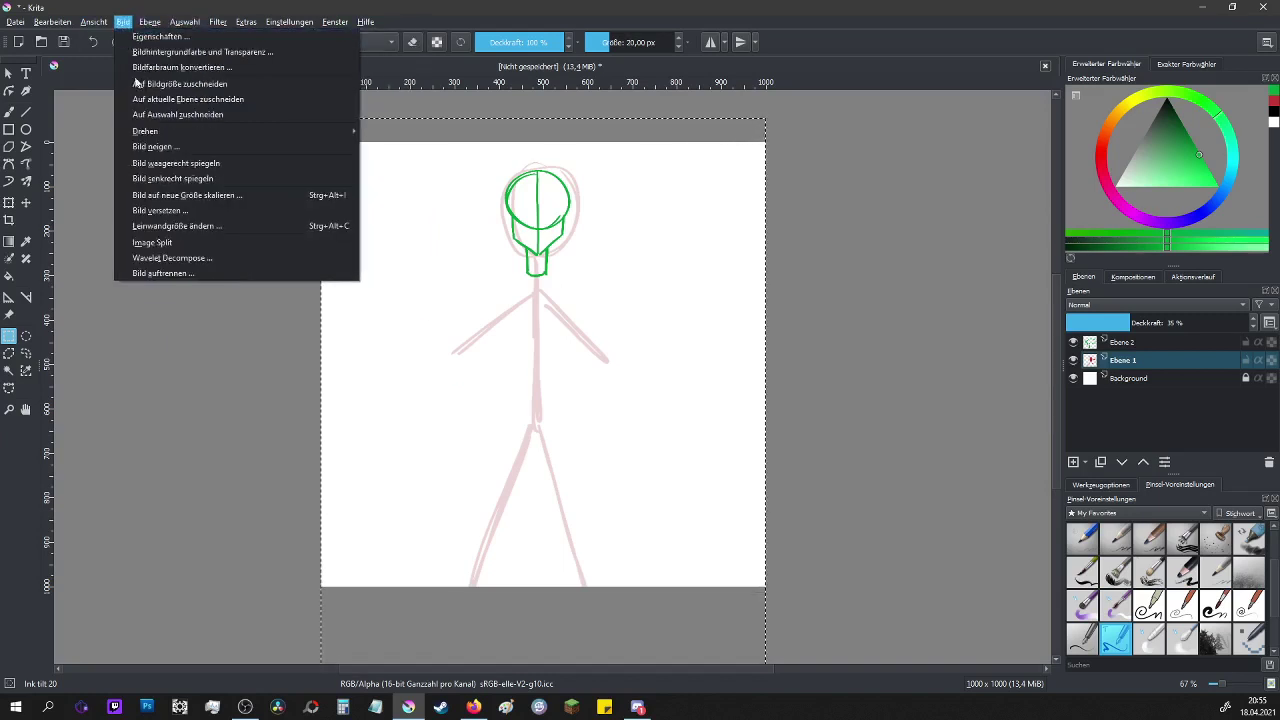
{"action": "left_click", "coordinate": [150, 118]}
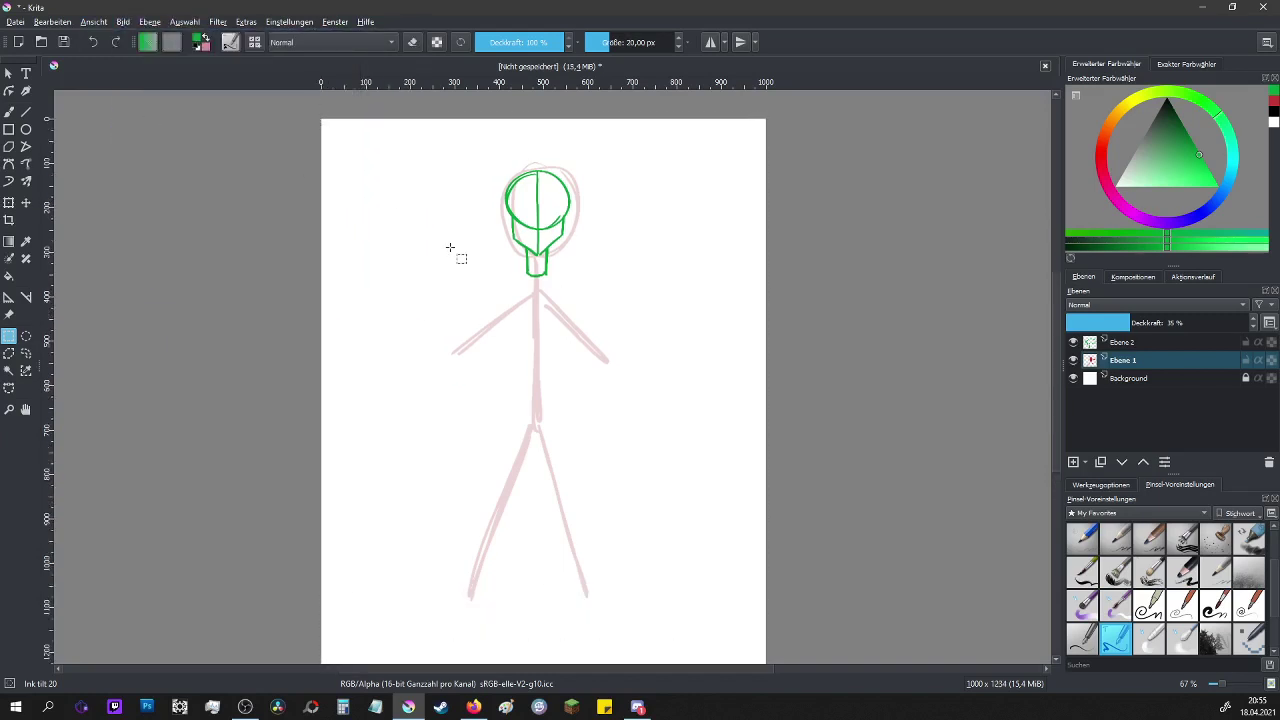
- Draw a straight horizontal shoulder line in green across the base of the neck on the layer "Ebene 2"
{"action": "left_click", "coordinate": [1163, 342]}
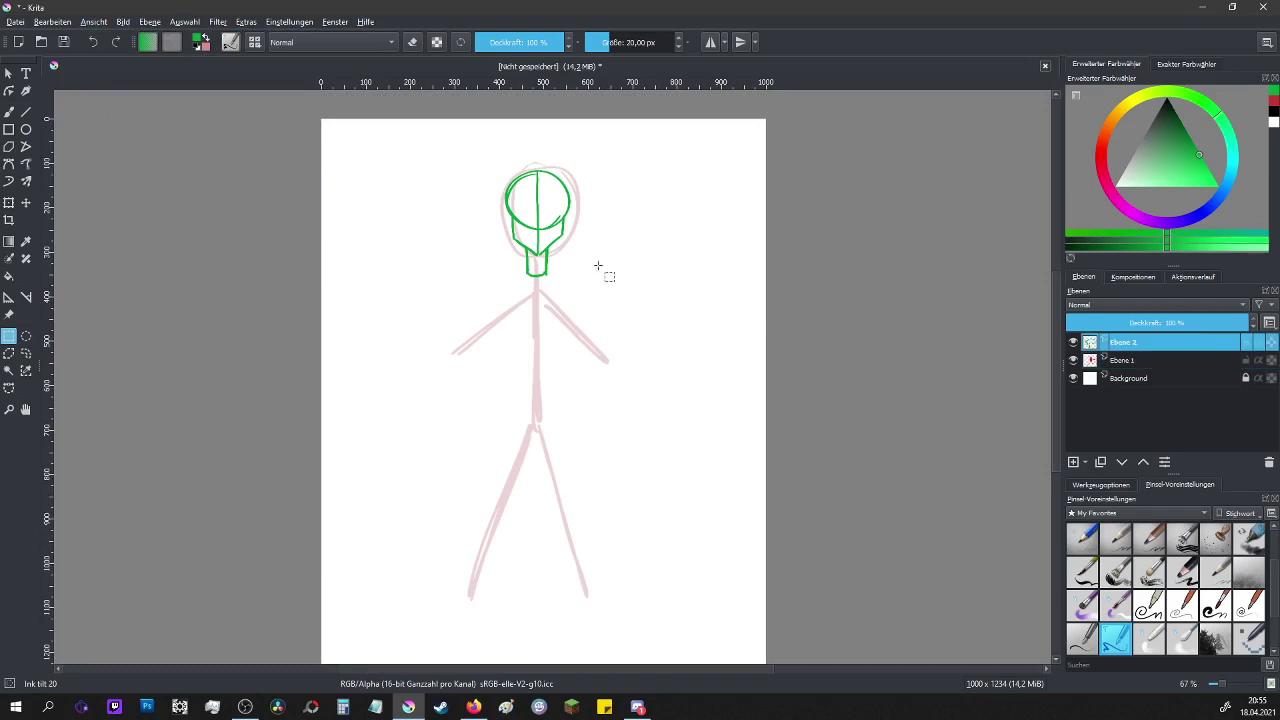
{"action": "scroll", "coordinate": [600, 255], "scroll_direction": "up", "scroll_amount": 1}
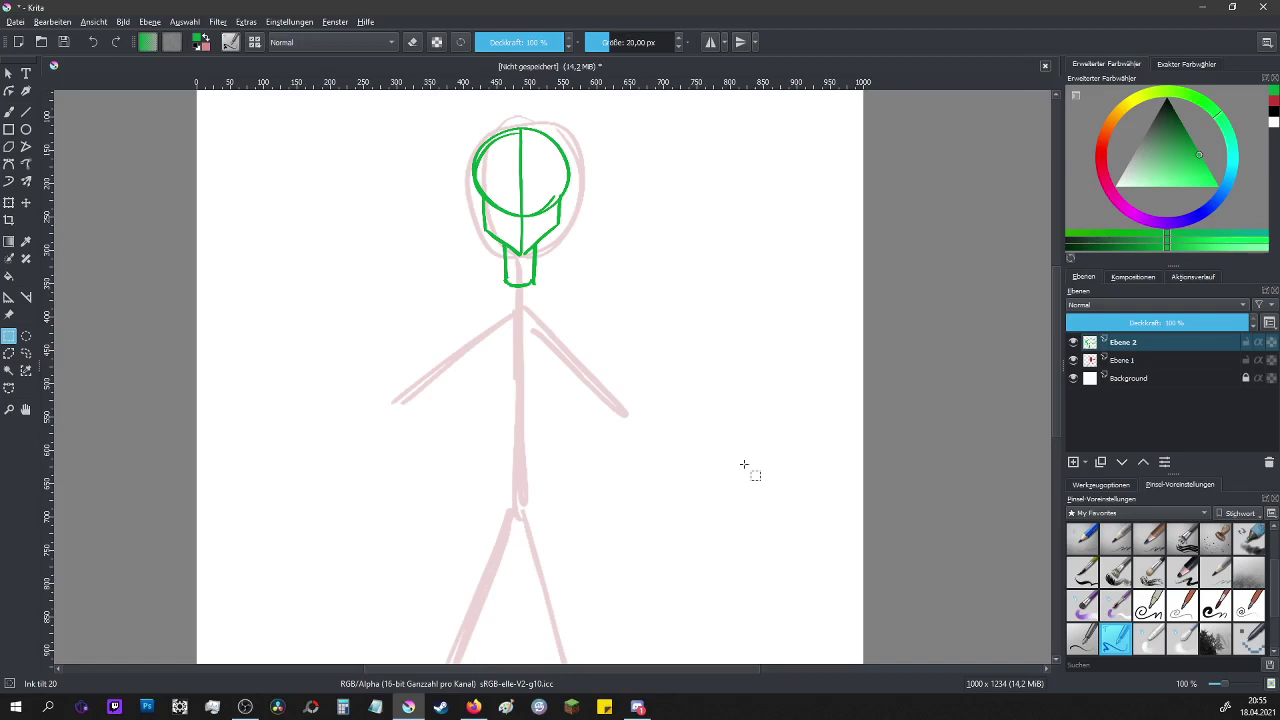
{"action": "left_click", "coordinate": [9, 112]}
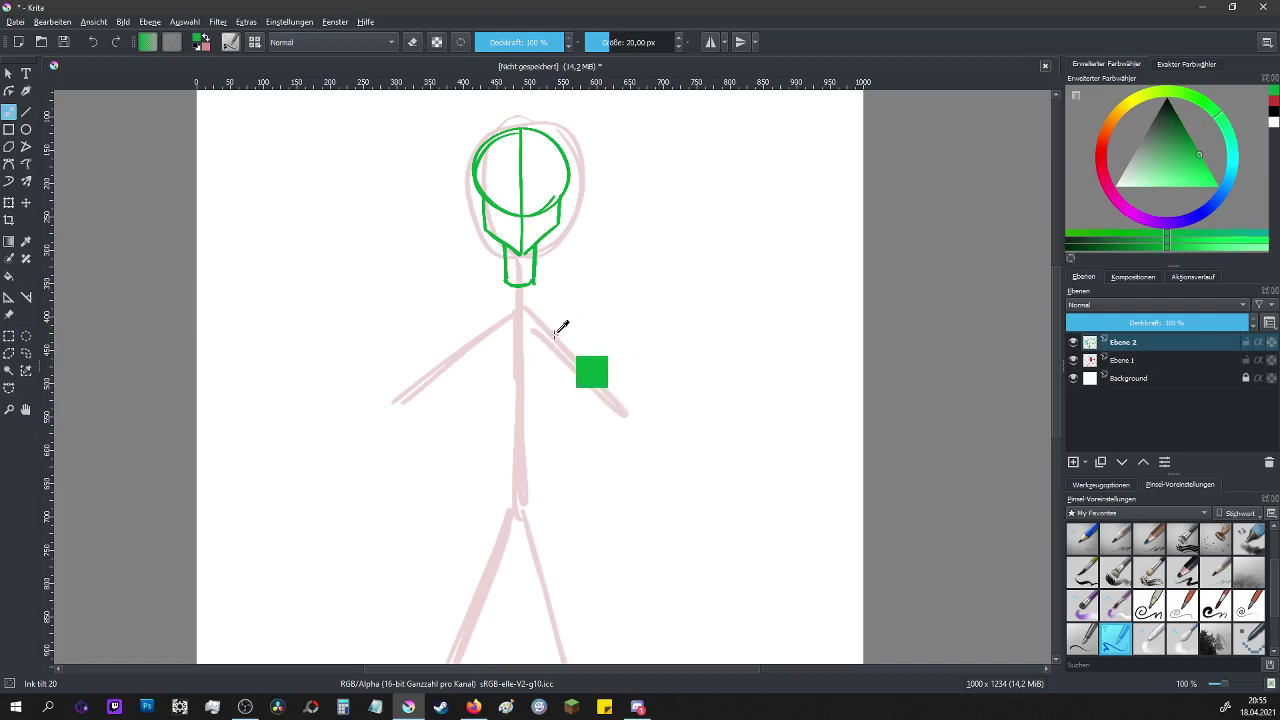
{"action": "scroll", "coordinate": [533, 340], "scroll_direction": "up", "scroll_amount": 2, "text": "ctrl"}
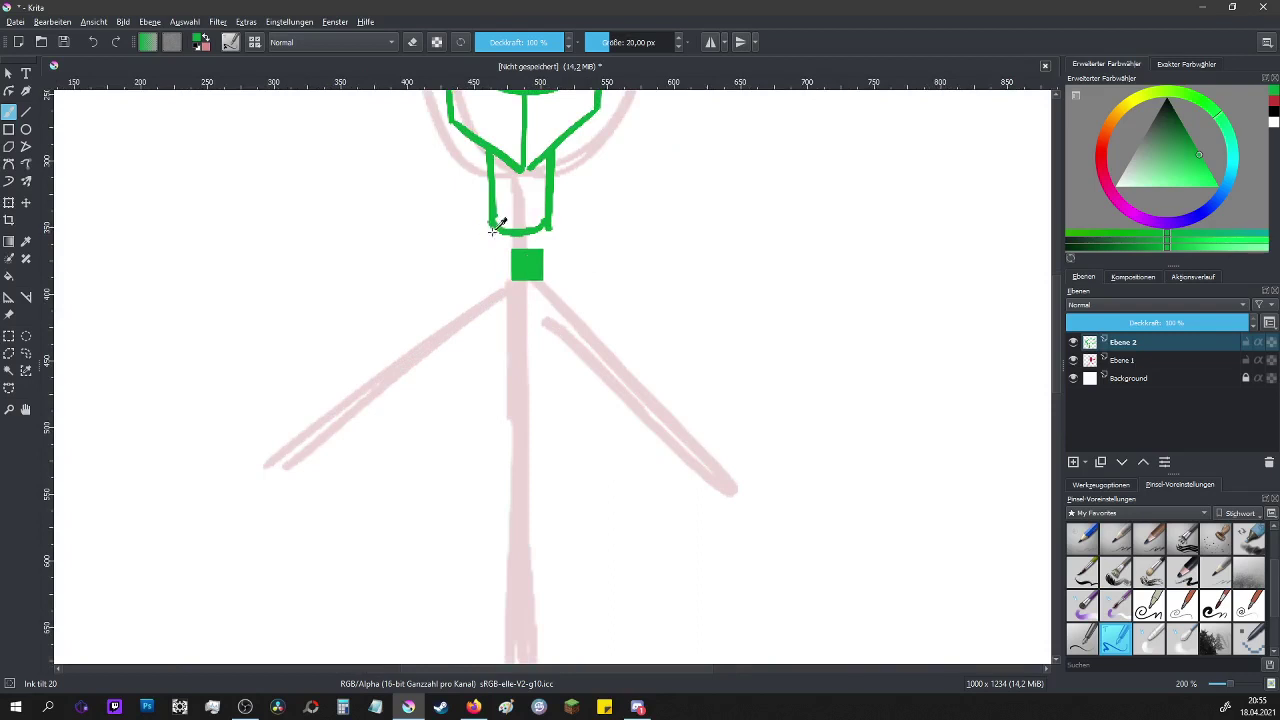
{"action": "left_click", "coordinate": [26, 111]}
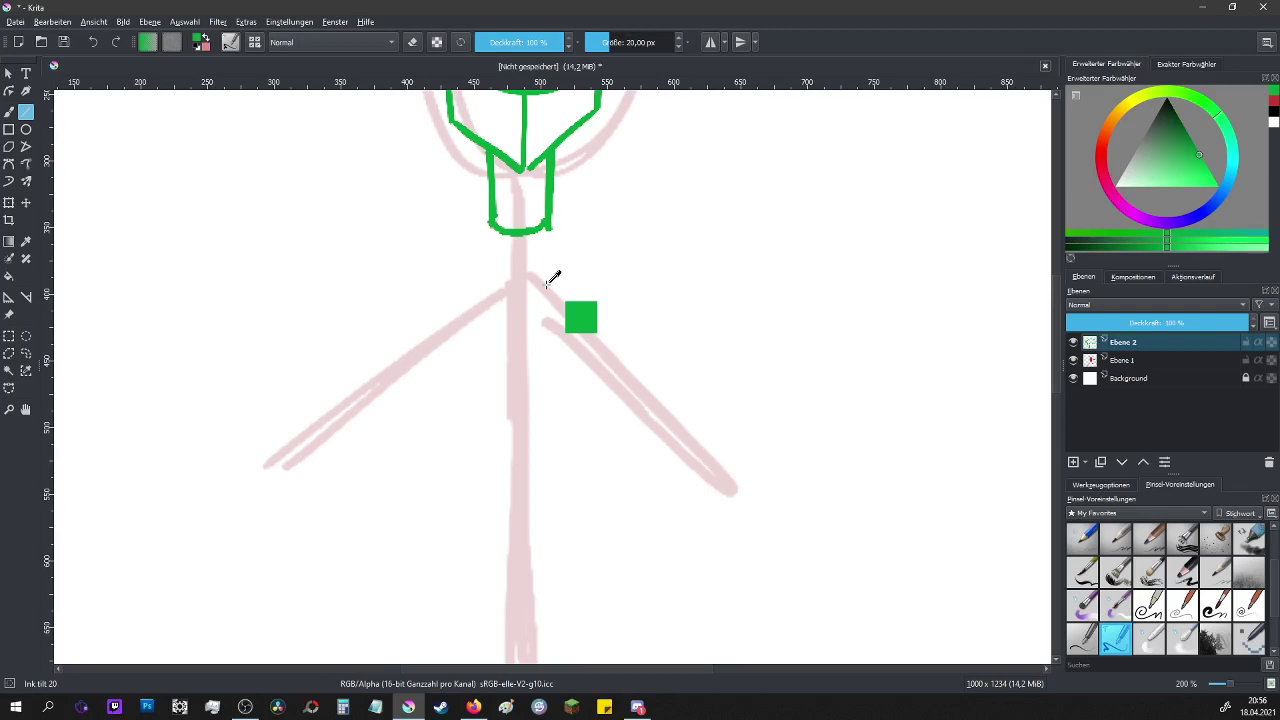
{"action": "left_click_drag", "start_coordinate": [369, 236], "coordinate": [672, 231]}
{"action": "mouse_move", "coordinate": [385, 235]}
{"action": "left_mouse_down"}
{"action": "mouse_move", "coordinate": [528, 243]}
{"action": "mouse_move", "coordinate": [676, 230]}
{"action": "left_mouse_up"}
{"action": "left_click_drag", "start_coordinate": [505, 238], "coordinate": [673, 229]}
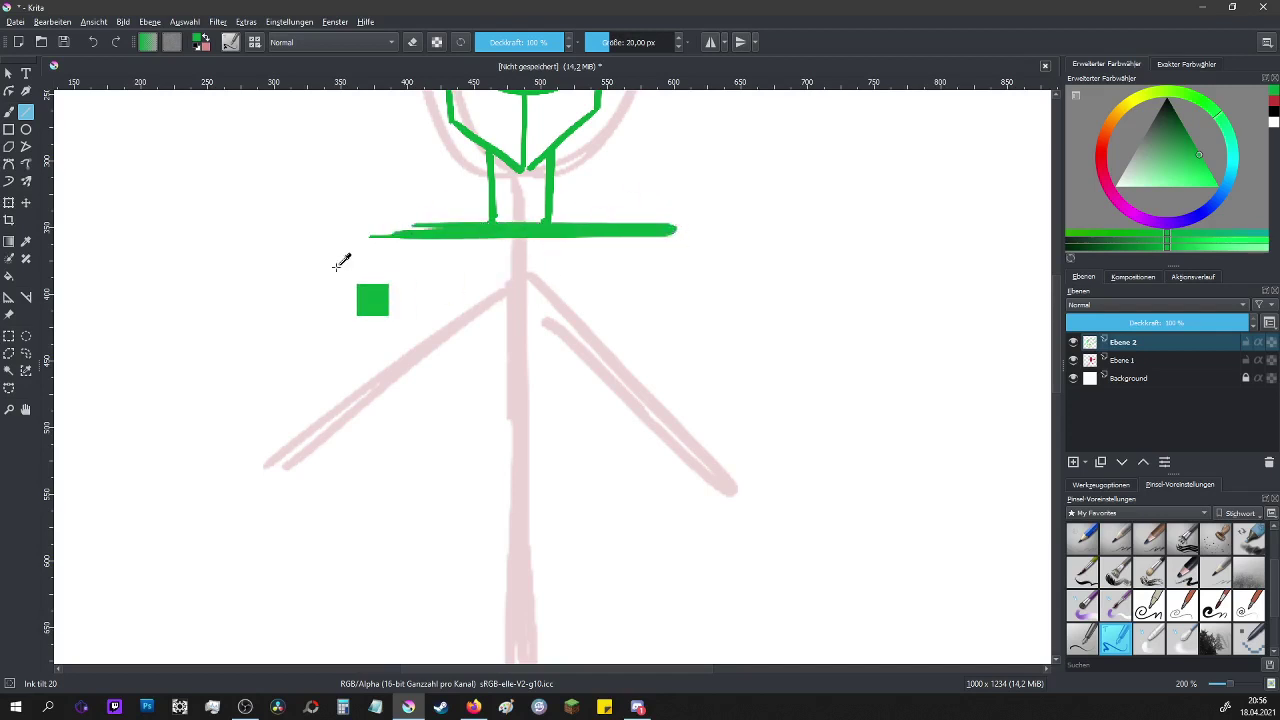
- Draw the chest's left side slanting inward from the shoulder line and a vertical centre line from the chin down the torso
{"action": "key", "text": "b"}
{"action": "left_click_drag", "start_coordinate": [390, 267], "coordinate": [401, 348]}
{"action": "left_click_drag", "start_coordinate": [380, 237], "coordinate": [408, 432]}
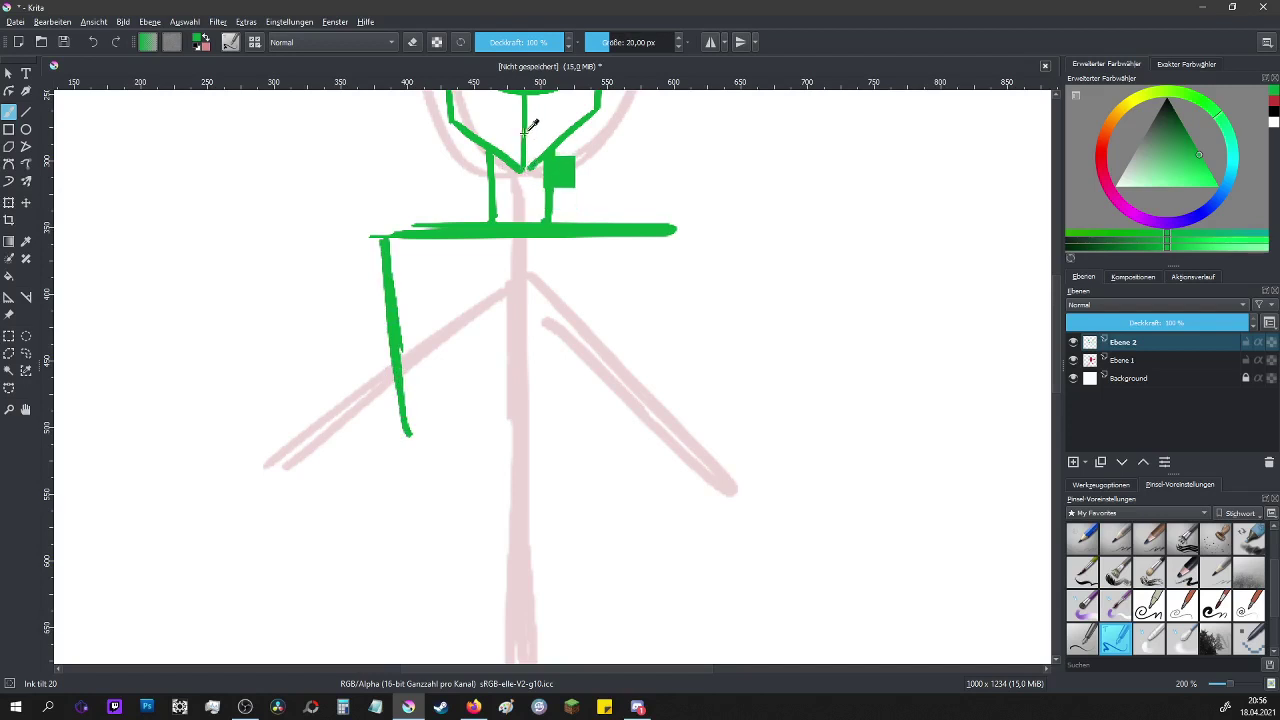
{"action": "left_click_drag", "start_coordinate": [522, 170], "coordinate": [522, 632]}
{"action": "left_click_drag", "start_coordinate": [519, 540], "coordinate": [518, 650]}
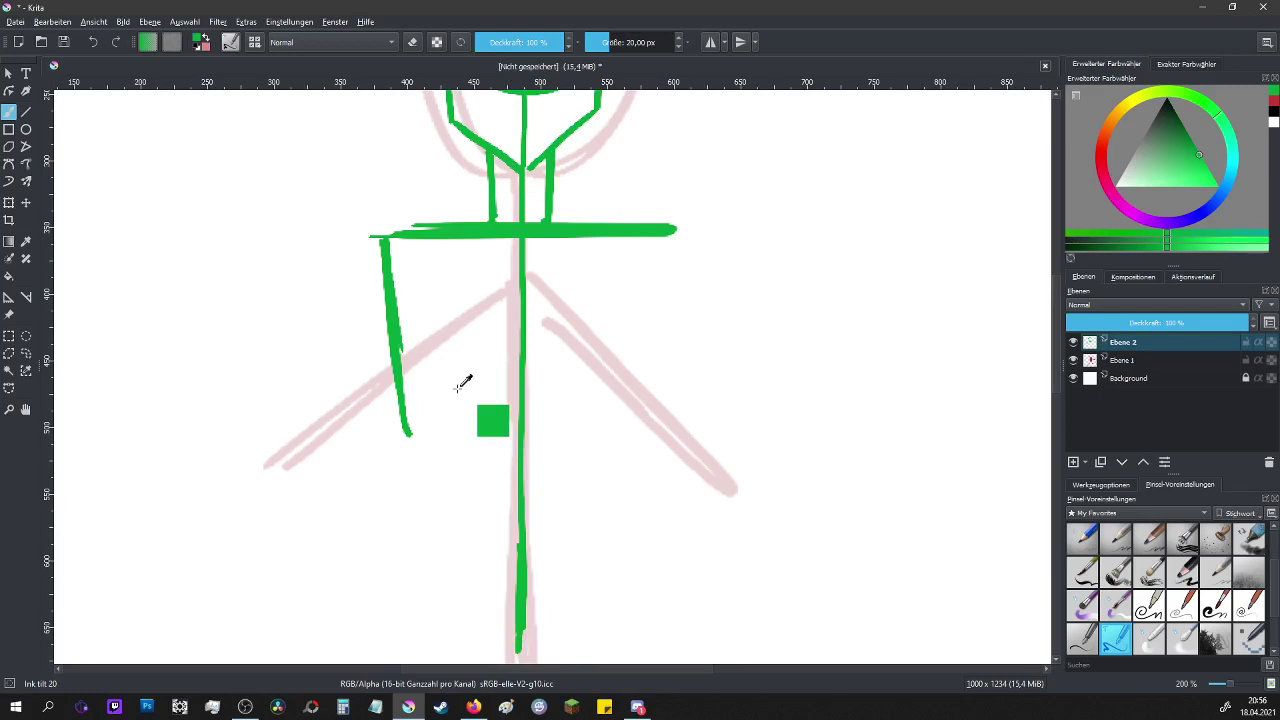
- Close the chest shape with an inward-slanting right side and an inverted-V lower edge meeting on the centre line, and thicken its lines
{"action": "mouse_move", "coordinate": [410, 436]}
{"action": "left_mouse_down"}
{"action": "mouse_move", "coordinate": [512, 369]}
{"action": "mouse_move", "coordinate": [637, 448]}
{"action": "left_mouse_up"}
{"action": "left_click_drag", "start_coordinate": [676, 238], "coordinate": [630, 418]}
{"action": "mouse_move", "coordinate": [412, 436]}
{"action": "left_mouse_down"}
{"action": "mouse_move", "coordinate": [518, 368]}
{"action": "mouse_move", "coordinate": [636, 450]}
{"action": "left_mouse_up"}
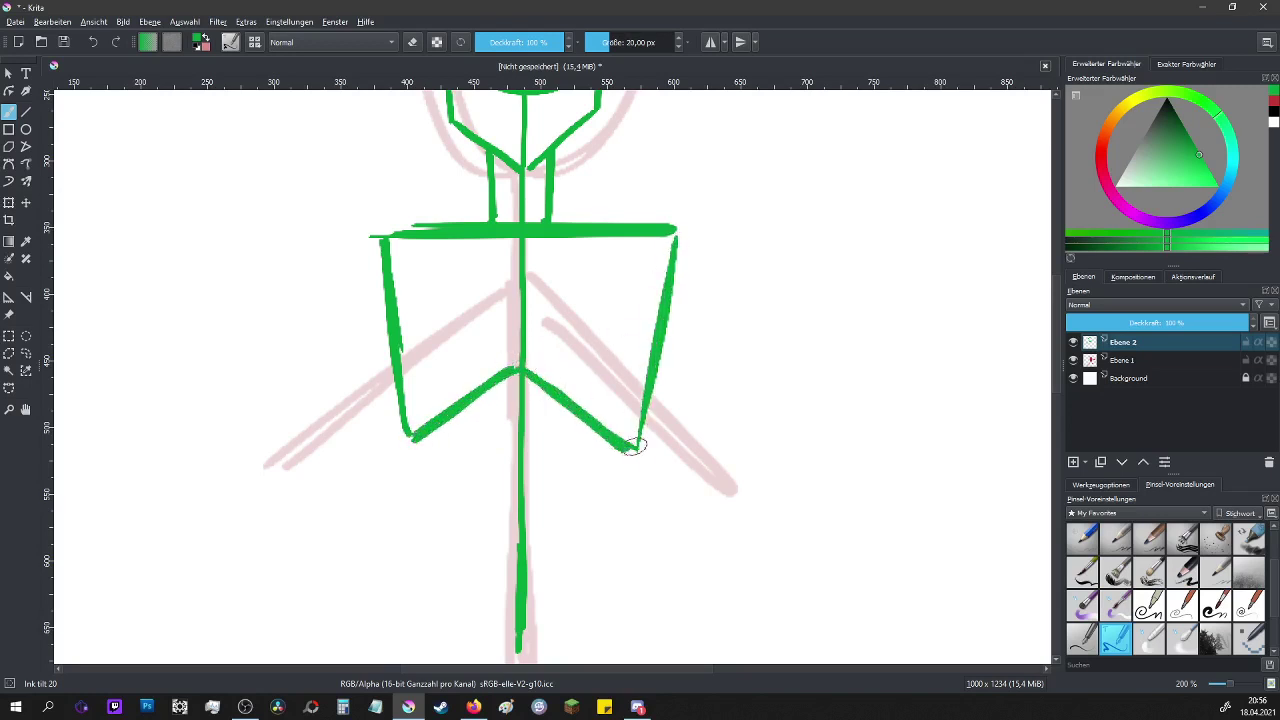
{"action": "mouse_move", "coordinate": [548, 238]}
{"action": "left_mouse_down"}
{"action": "mouse_move", "coordinate": [394, 279]}
{"action": "mouse_move", "coordinate": [418, 419]}
{"action": "mouse_move", "coordinate": [509, 359]}
{"action": "mouse_move", "coordinate": [625, 432]}
{"action": "left_mouse_up"}
{"action": "left_click", "coordinate": [630, 420], "text": "ctrl"}
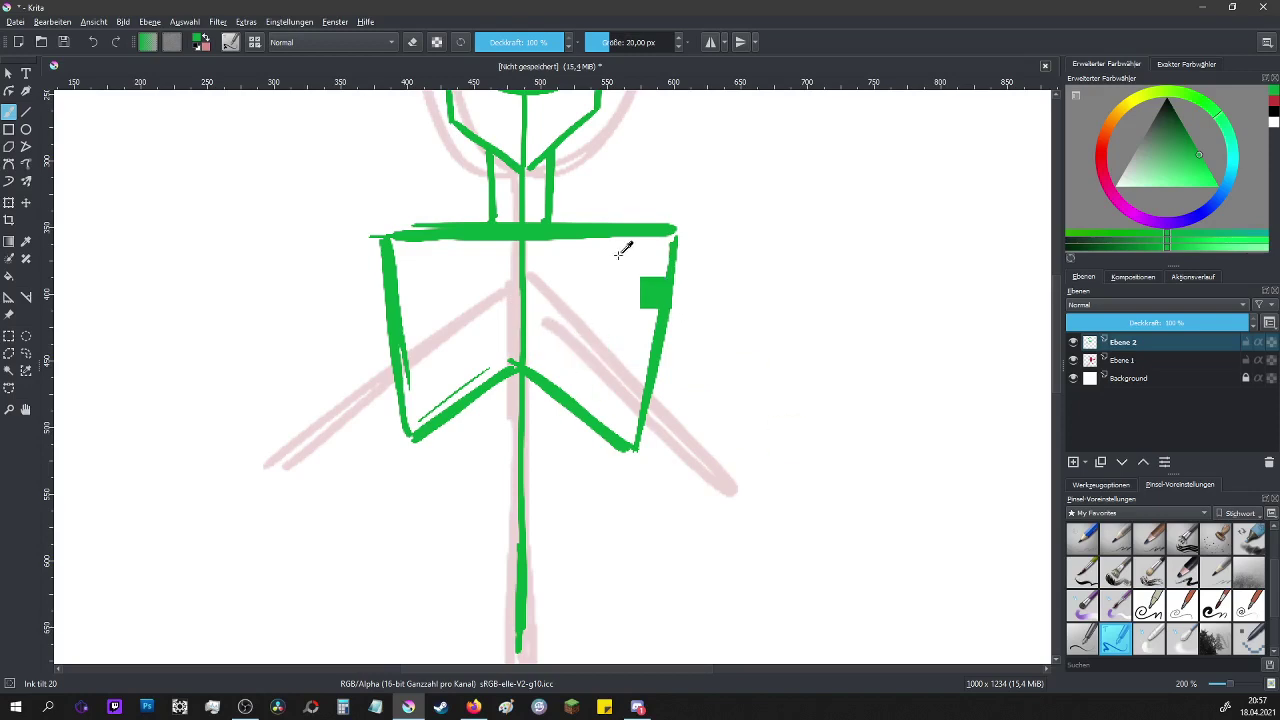
- Draw joint circles in a paler green at the base of the neck and on both shoulders
{"action": "scroll", "coordinate": [623, 250], "scroll_direction": "down", "scroll_amount": 2}
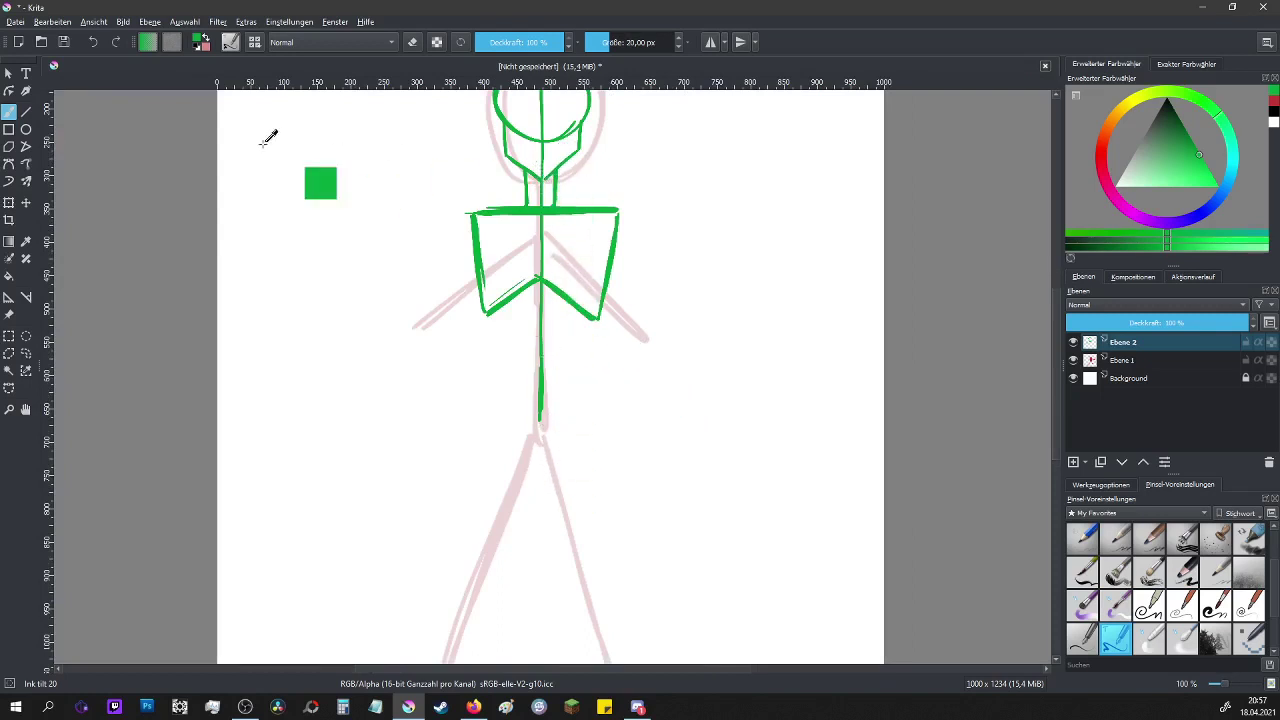
{"action": "left_click", "coordinate": [547, 207], "text": "ctrl"}
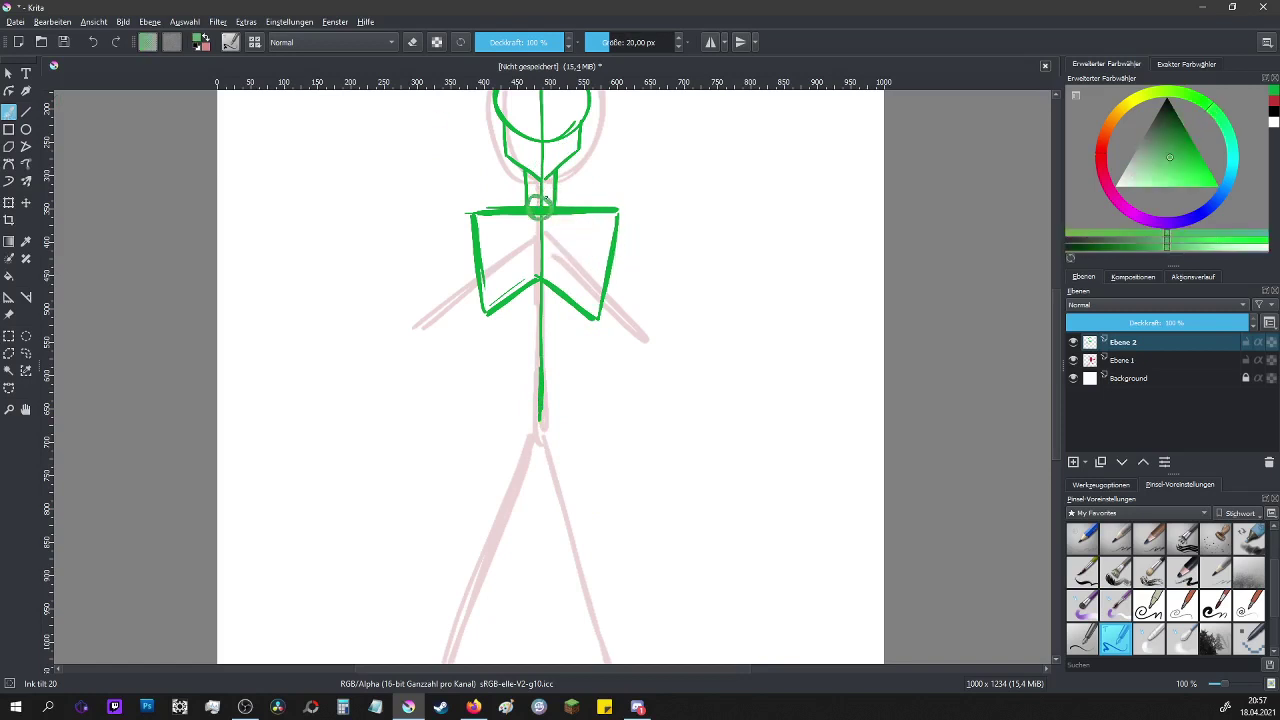
{"action": "left_click", "coordinate": [547, 208], "text": "ctrl"}
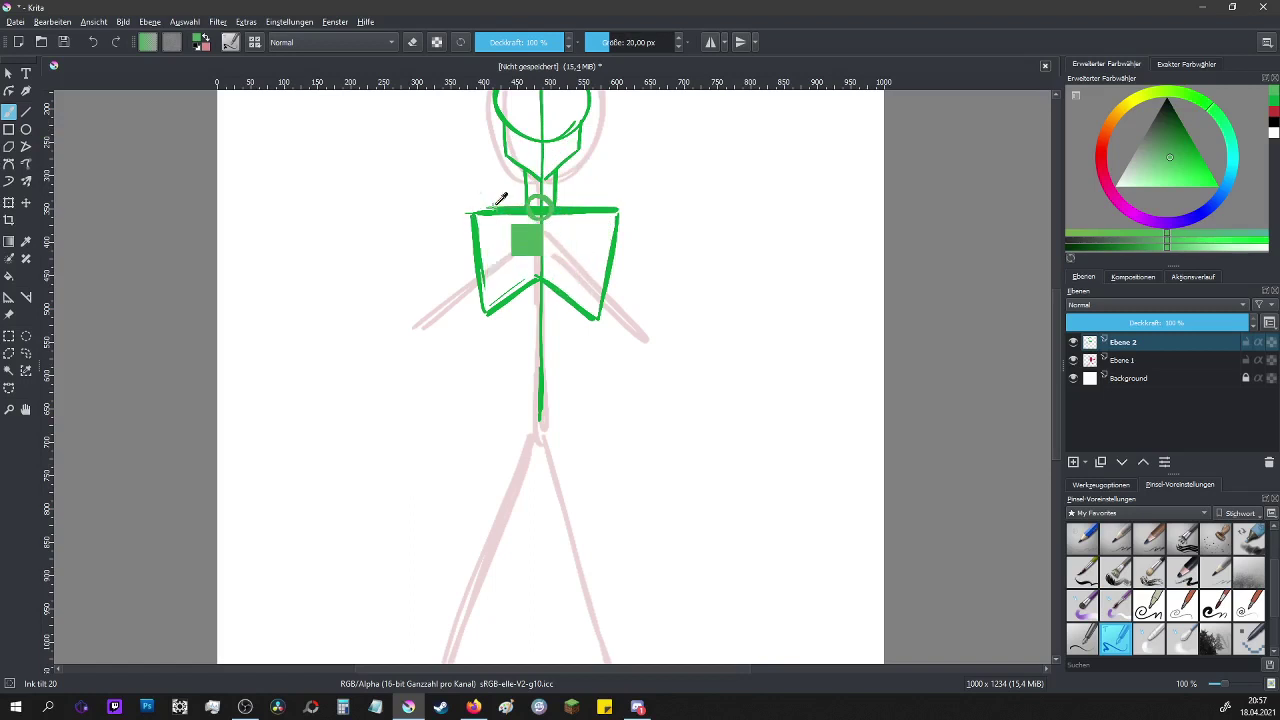
{"action": "mouse_move", "coordinate": [468, 216]}
{"action": "left_mouse_down"}
{"action": "mouse_move", "coordinate": [460, 240]}
{"action": "mouse_move", "coordinate": [488, 232]}
{"action": "left_mouse_up"}
{"action": "mouse_move", "coordinate": [619, 227]}
{"action": "left_mouse_down"}
{"action": "mouse_move", "coordinate": [600, 248]}
{"action": "mouse_move", "coordinate": [604, 214]}
{"action": "mouse_move", "coordinate": [630, 246]}
{"action": "left_mouse_up"}
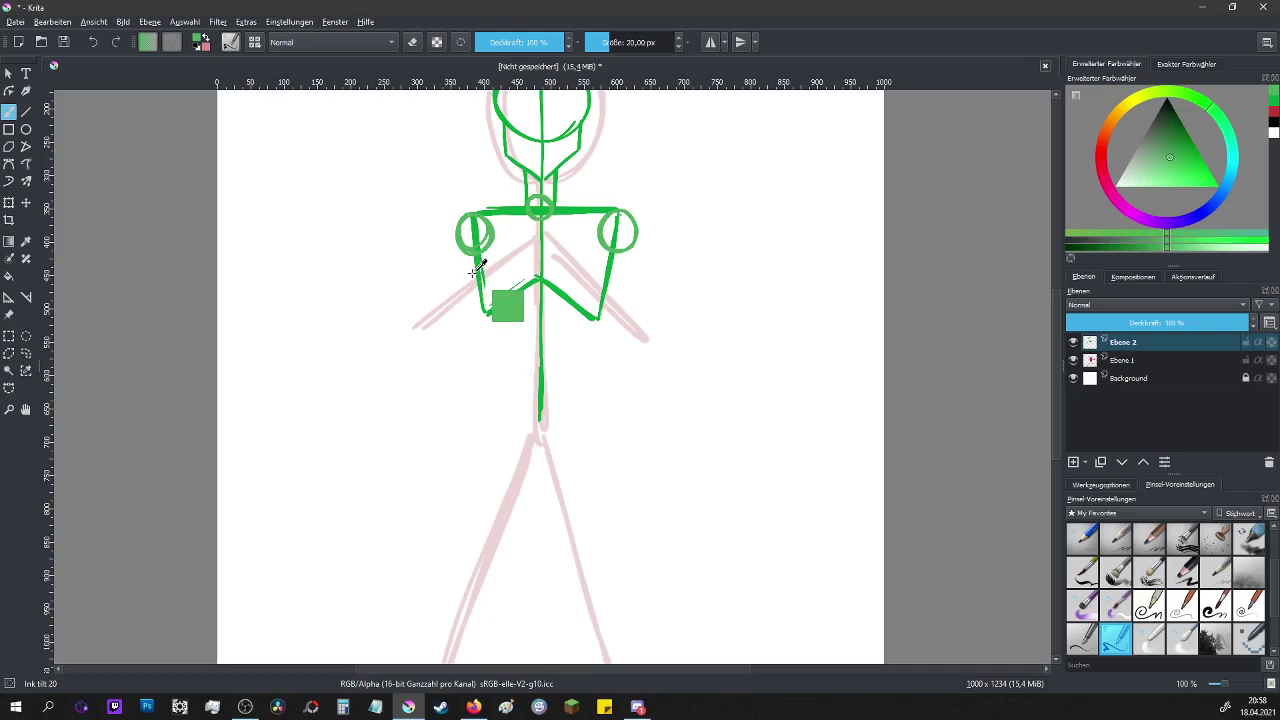
- Lower the opacity of the stick figure layer "Ebene 1" to 23 % and make "Ebene 2" the active layer again
{"action": "scroll", "coordinate": [823, 405], "scroll_direction": "down", "scroll_amount": 1}
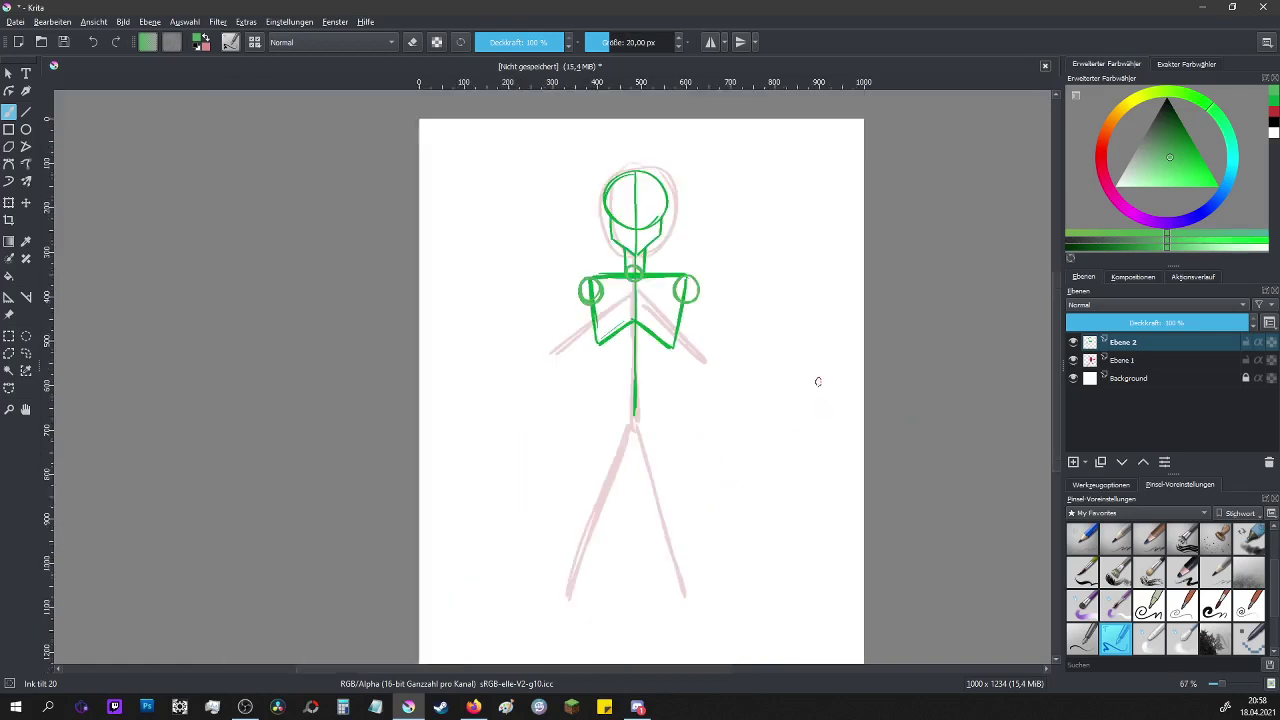
{"action": "scroll", "coordinate": [740, 222], "scroll_direction": "up", "scroll_amount": 1}
{"action": "left_click", "coordinate": [1147, 365]}
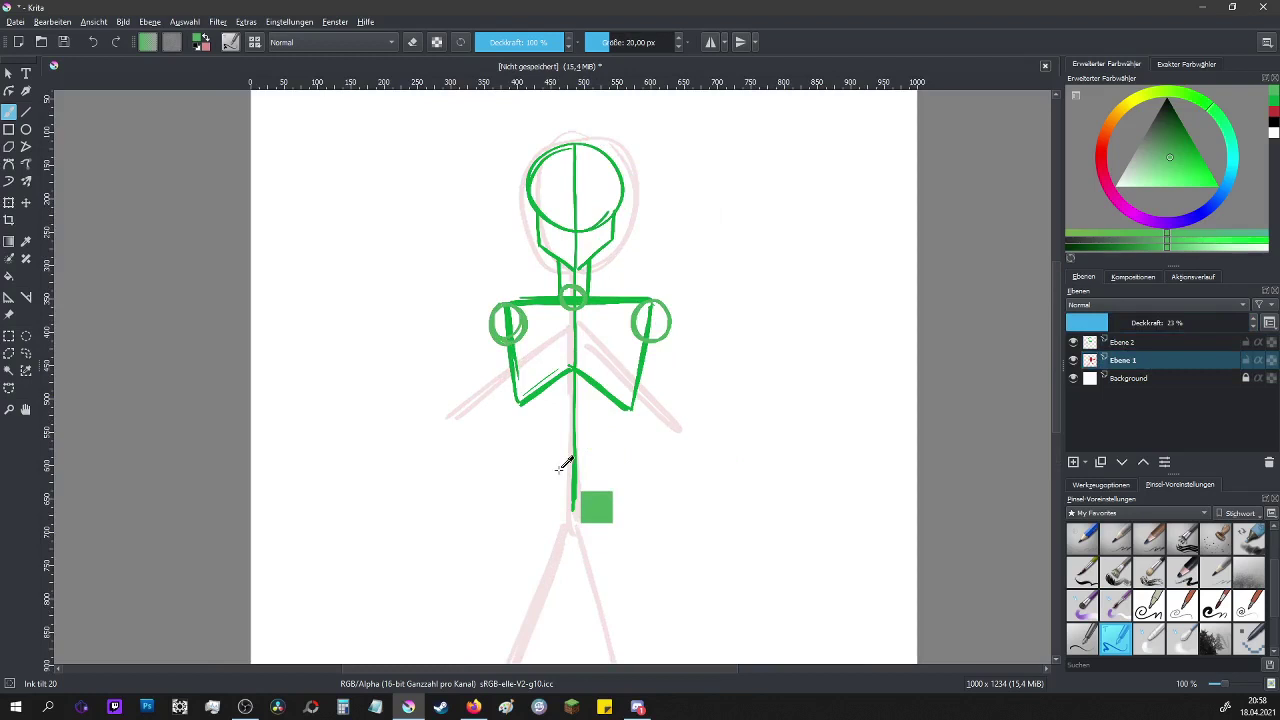
{"action": "left_click", "coordinate": [1138, 346]}
- Sketch two torso comparison shapes beside the figure: an upright rectangle and an hourglass made of crossing diagonals
{"action": "scroll", "coordinate": [631, 498], "scroll_direction": "up", "scroll_amount": 1}
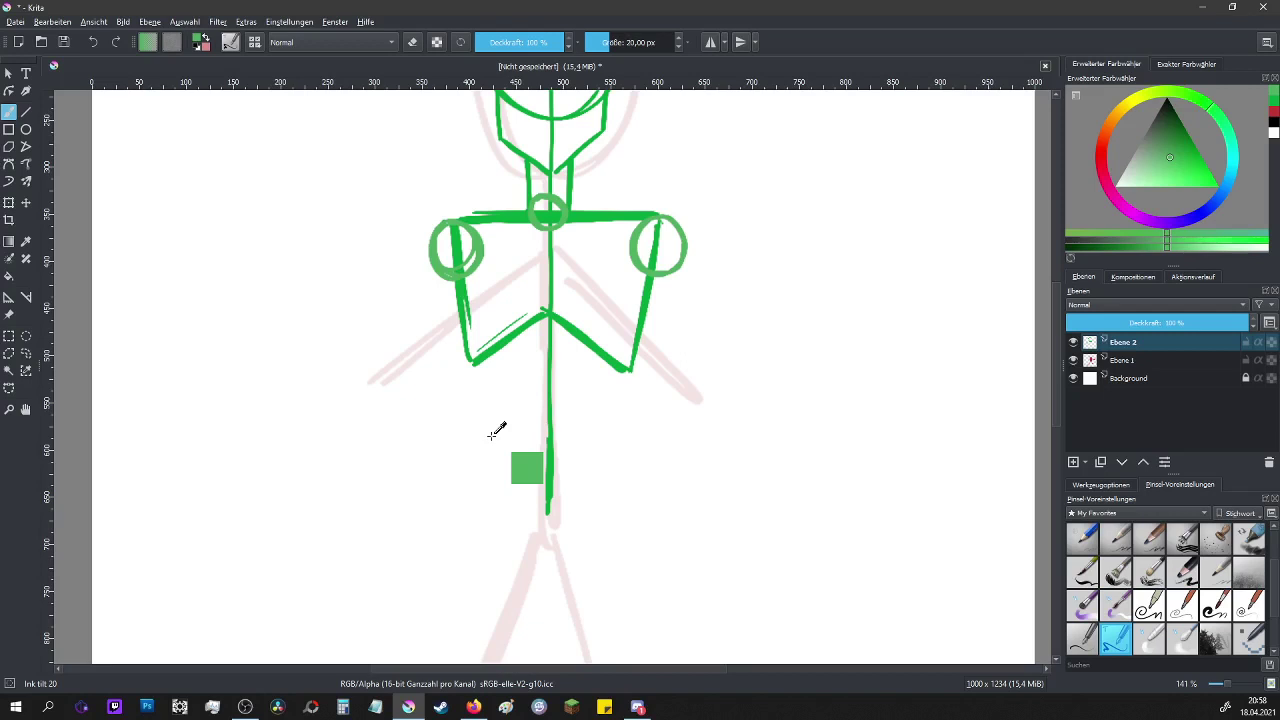
{"action": "mouse_move", "coordinate": [771, 342]}
{"action": "left_mouse_down"}
{"action": "mouse_move", "coordinate": [850, 238]}
{"action": "mouse_move", "coordinate": [847, 373]}
{"action": "mouse_move", "coordinate": [775, 377]}
{"action": "left_mouse_up"}
{"action": "key", "text": "ctrl"}
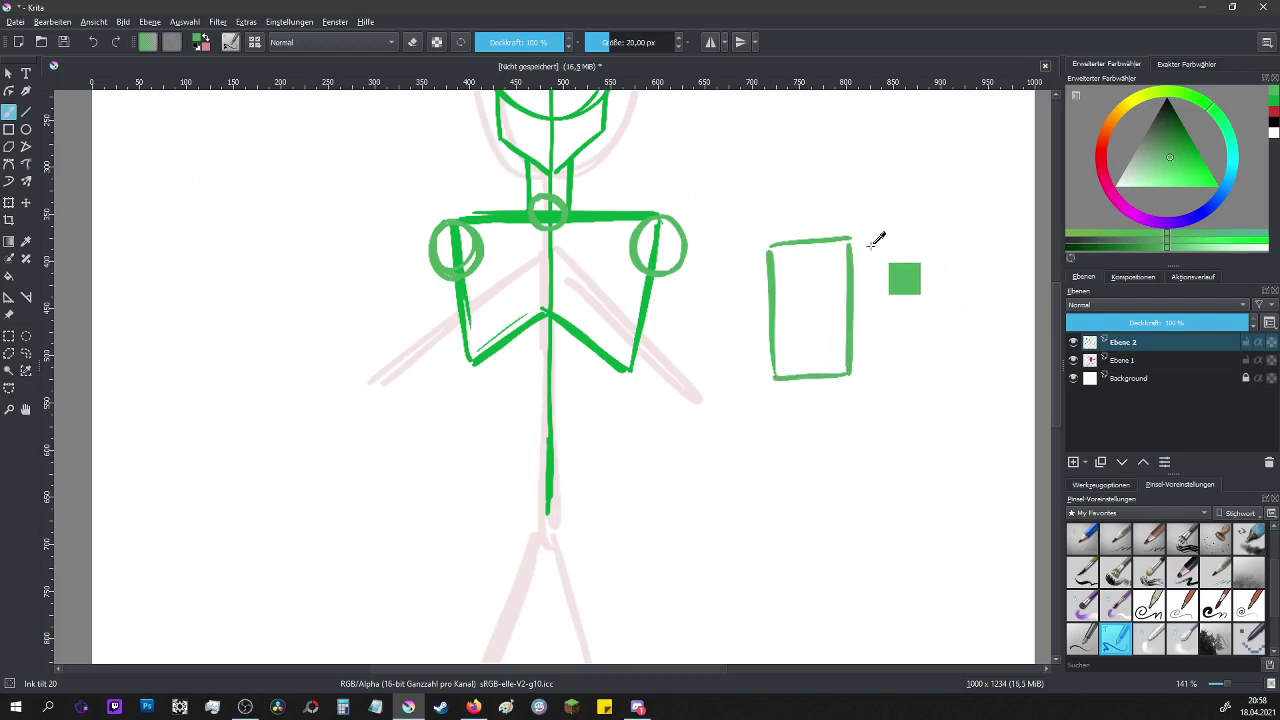
{"action": "mouse_move", "coordinate": [932, 312]}
{"action": "left_mouse_down"}
{"action": "mouse_move", "coordinate": [876, 234]}
{"action": "mouse_move", "coordinate": [948, 234]}
{"action": "mouse_move", "coordinate": [880, 380]}
{"action": "left_mouse_up"}
{"action": "left_click_drag", "start_coordinate": [876, 234], "coordinate": [948, 338]}
{"action": "left_click_drag", "start_coordinate": [880, 380], "coordinate": [946, 364]}
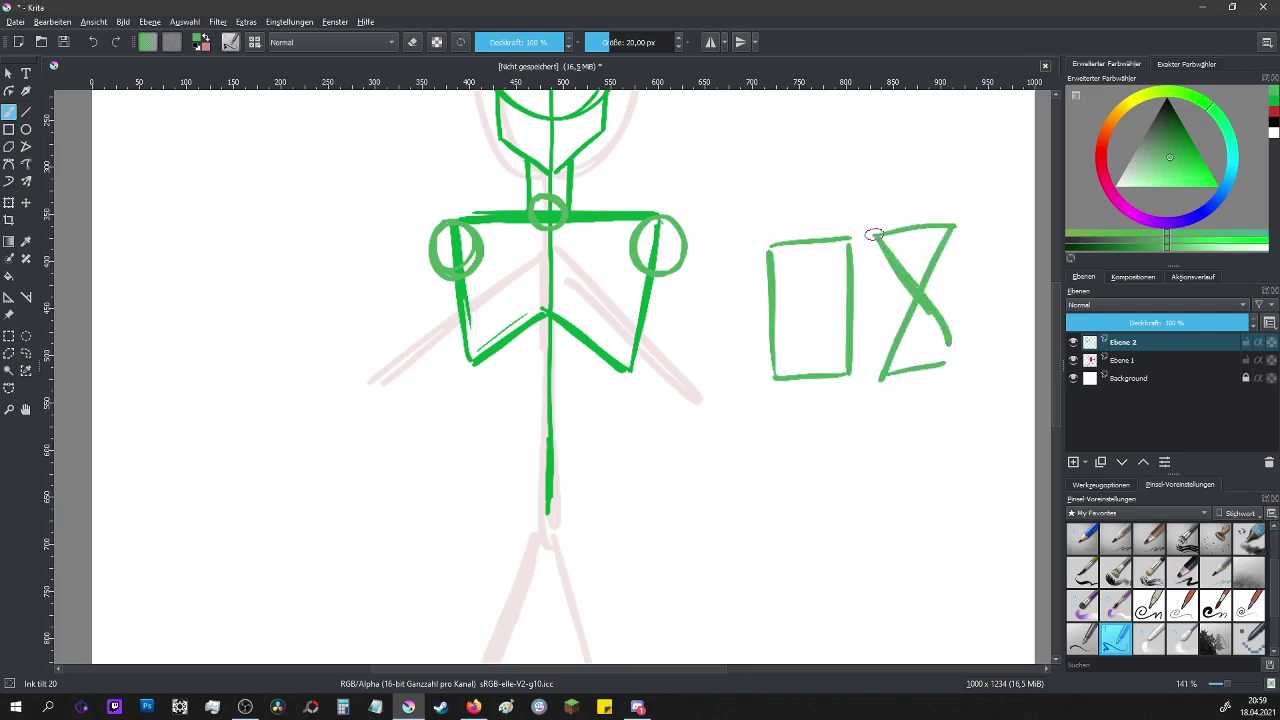
- Add curved waist lines to the hourglass, neck and shoulder outlines to both comparison torsos, and an arrow pointing at the waist
{"action": "mouse_move", "coordinate": [872, 238]}
{"action": "left_mouse_down"}
{"action": "mouse_move", "coordinate": [897, 291]}
{"action": "mouse_move", "coordinate": [874, 380]}
{"action": "left_mouse_up"}
{"action": "mouse_move", "coordinate": [960, 222]}
{"action": "left_mouse_down"}
{"action": "mouse_move", "coordinate": [949, 296]}
{"action": "mouse_move", "coordinate": [969, 370]}
{"action": "left_mouse_up"}
{"action": "mouse_move", "coordinate": [924, 172]}
{"action": "left_mouse_down"}
{"action": "mouse_move", "coordinate": [973, 208]}
{"action": "mouse_move", "coordinate": [895, 187]}
{"action": "mouse_move", "coordinate": [860, 232]}
{"action": "left_mouse_up"}
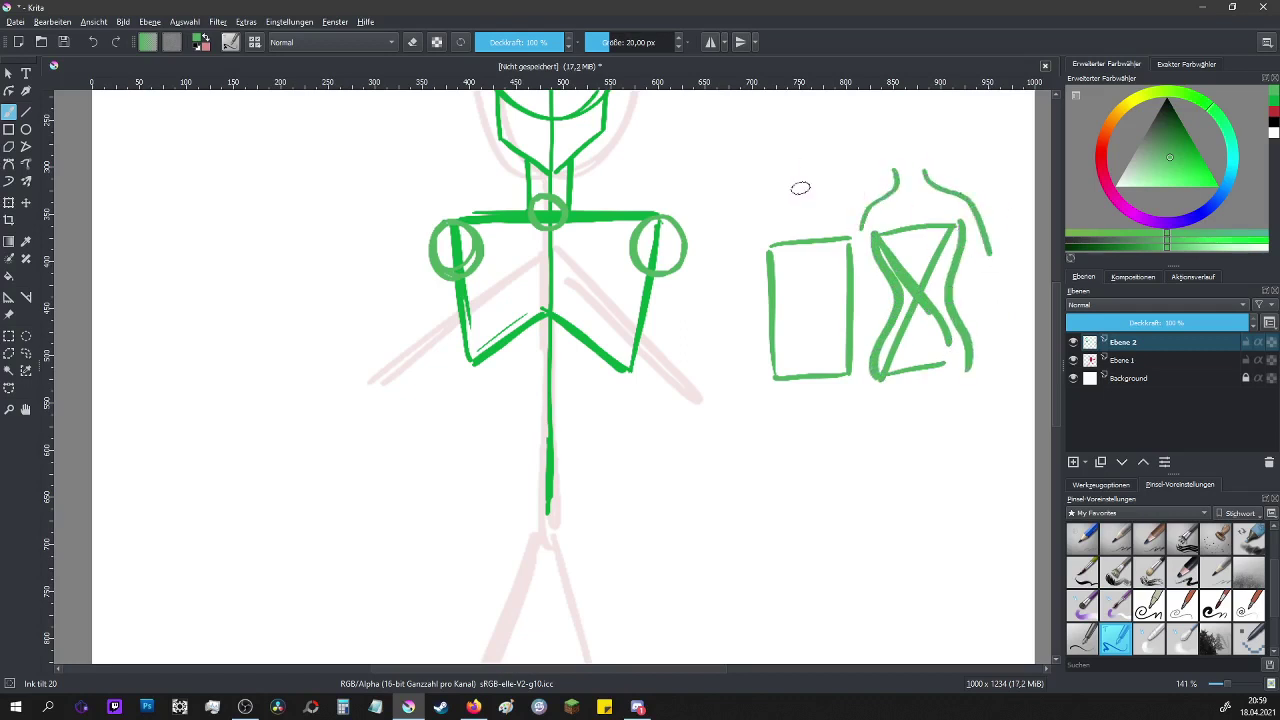
{"action": "mouse_move", "coordinate": [816, 174]}
{"action": "left_mouse_down"}
{"action": "mouse_move", "coordinate": [819, 208]}
{"action": "mouse_move", "coordinate": [847, 218]}
{"action": "mouse_move", "coordinate": [785, 200]}
{"action": "mouse_move", "coordinate": [745, 229]}
{"action": "mouse_move", "coordinate": [745, 288]}
{"action": "left_mouse_up"}
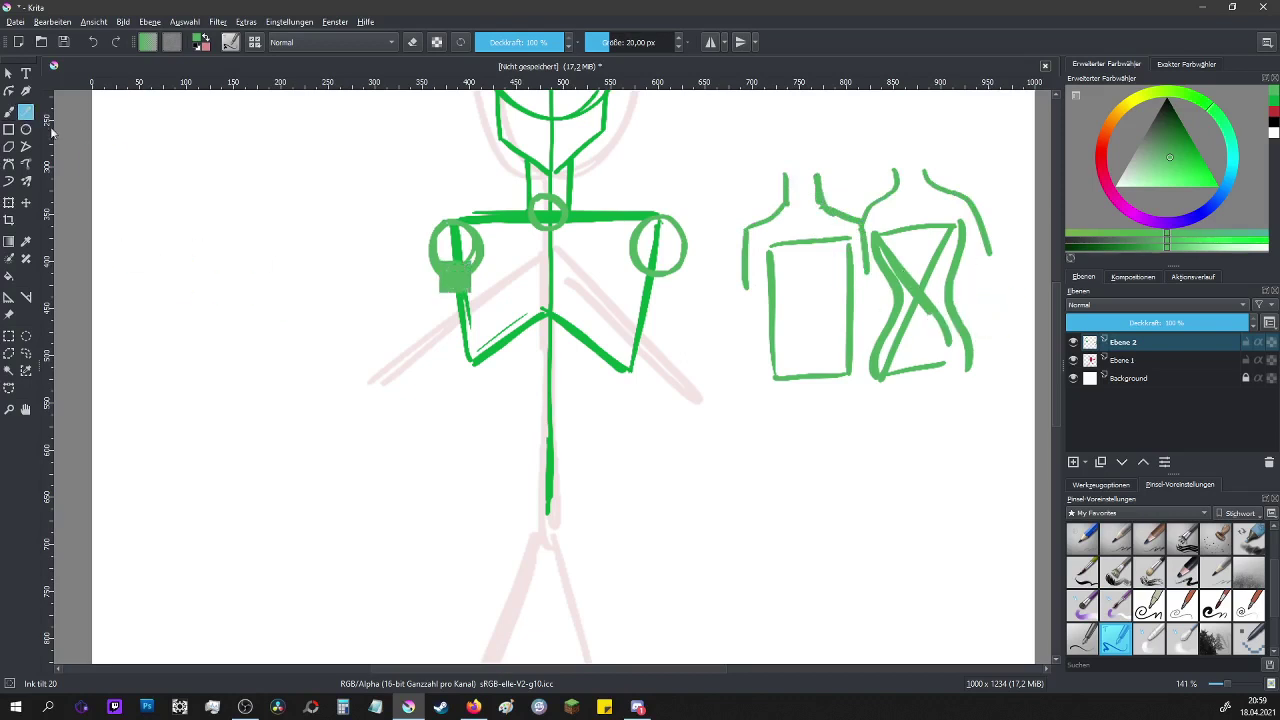
{"action": "mouse_move", "coordinate": [996, 286]}
{"action": "left_mouse_down"}
{"action": "mouse_move", "coordinate": [958, 290]}
{"action": "mouse_move", "coordinate": [974, 300]}
{"action": "left_mouse_up"}
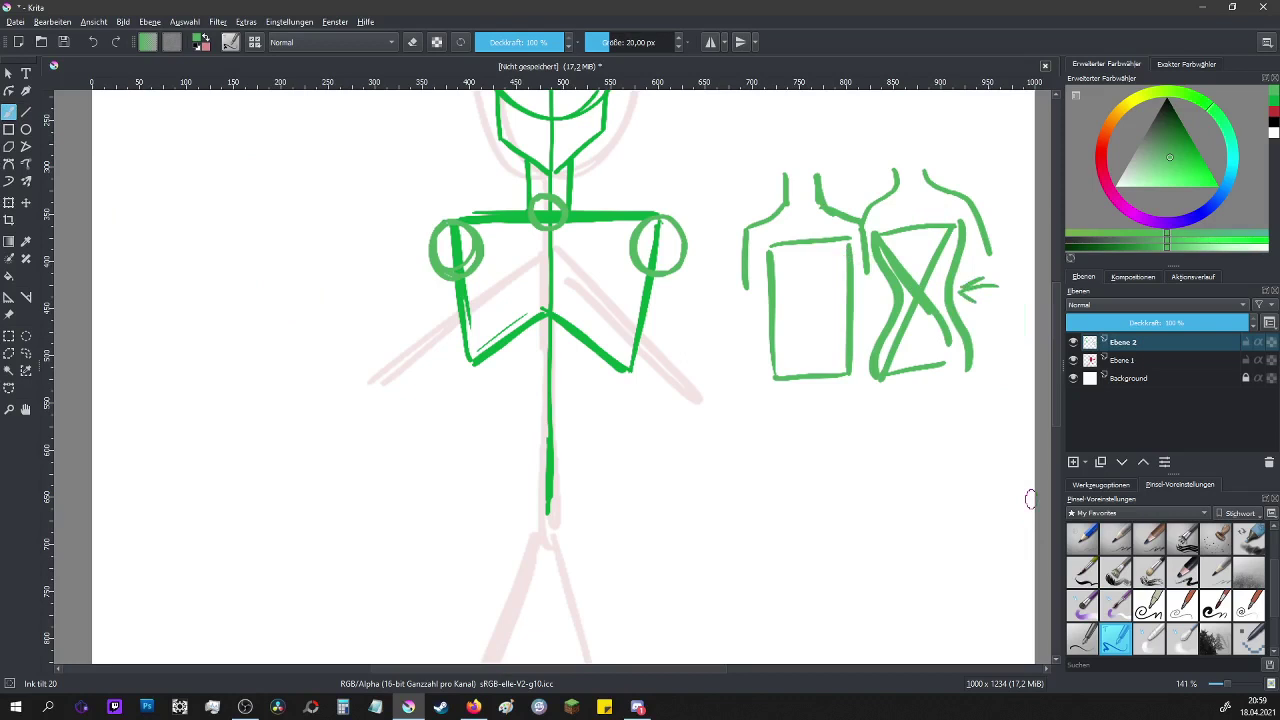
- Erase both comparison torsos beside the figure and return to the "Ink tilt 20" brush
{"action": "key", "text": "e"}
{"action": "mouse_move", "coordinate": [740, 222]}
{"action": "left_mouse_down"}
{"action": "mouse_move", "coordinate": [765, 240]}
{"action": "mouse_move", "coordinate": [790, 380]}
{"action": "left_mouse_up"}
{"action": "left_click_drag", "start_coordinate": [808, 180], "coordinate": [841, 404]}
{"action": "mouse_move", "coordinate": [837, 224]}
{"action": "left_mouse_down"}
{"action": "mouse_move", "coordinate": [921, 187]}
{"action": "mouse_move", "coordinate": [918, 365]}
{"action": "mouse_move", "coordinate": [944, 372]}
{"action": "mouse_move", "coordinate": [1002, 236]}
{"action": "mouse_move", "coordinate": [940, 275]}
{"action": "mouse_move", "coordinate": [880, 383]}
{"action": "left_mouse_up"}
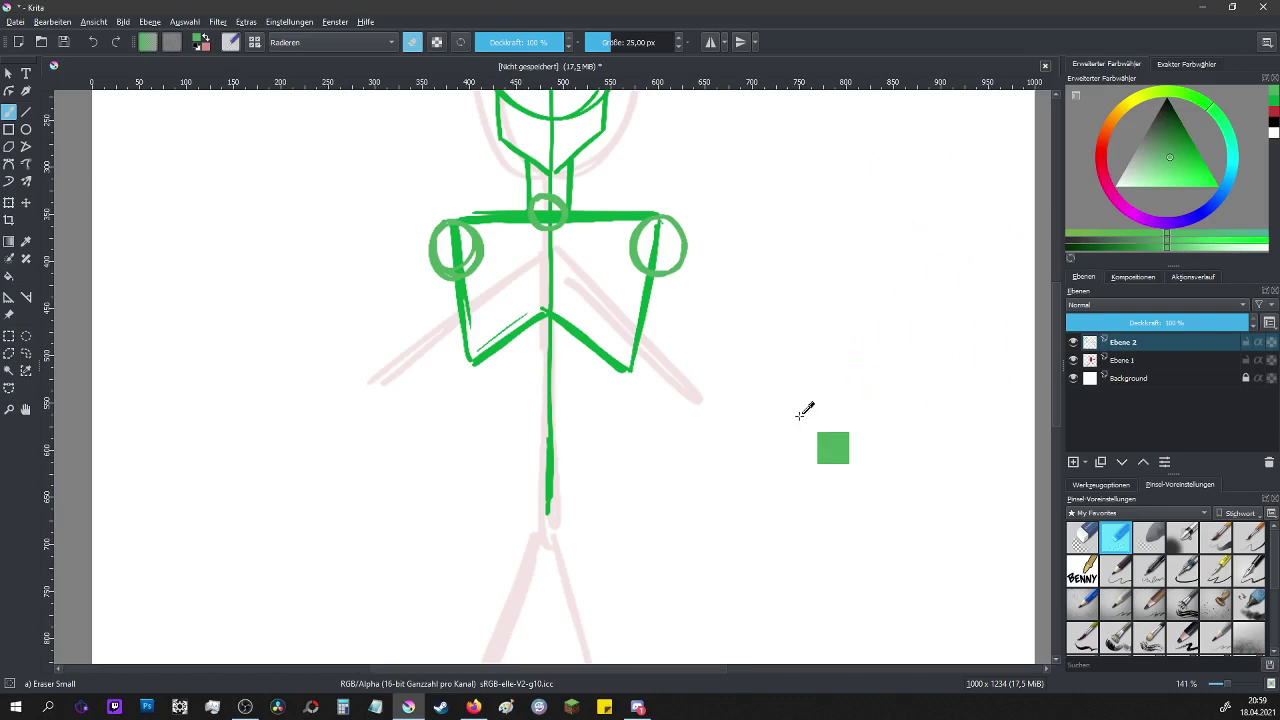
{"action": "key", "text": "e"}
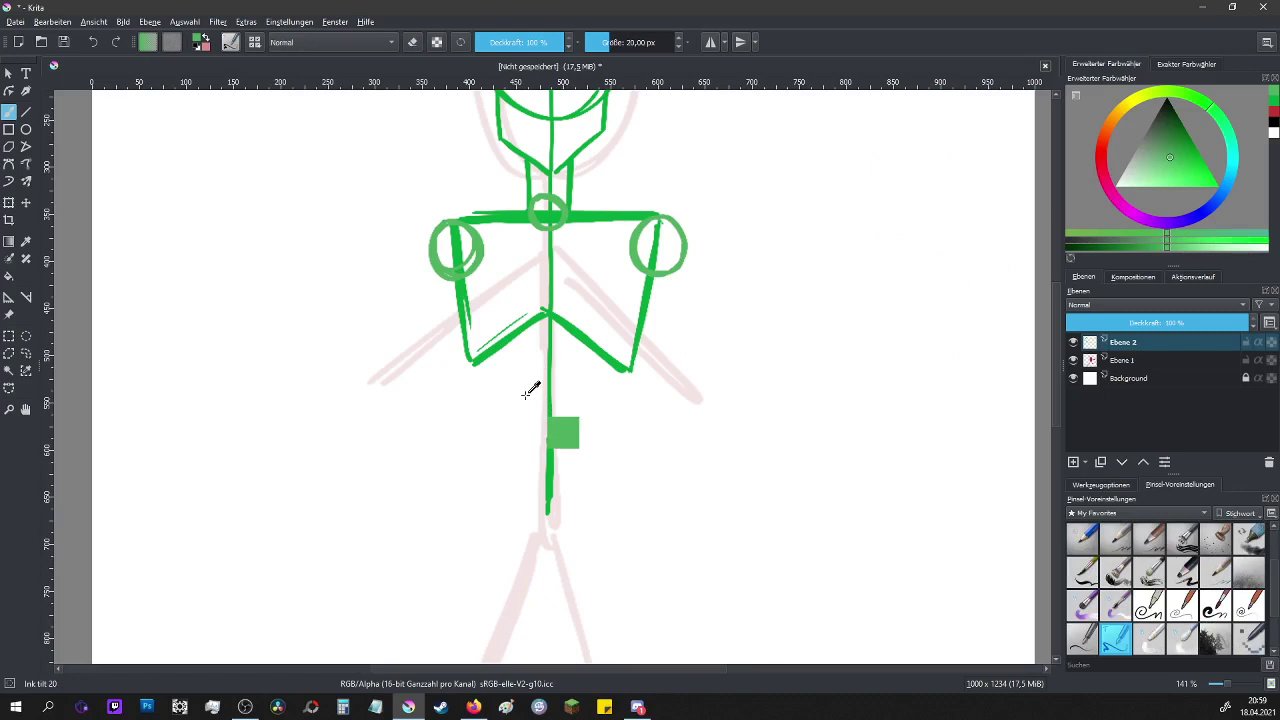
- Draw the abdomen below the chest with two inward-slanting sides and a V-shaped lower edge meeting on the centre line
{"action": "scroll", "coordinate": [560, 354], "scroll_direction": "up", "scroll_amount": 1}
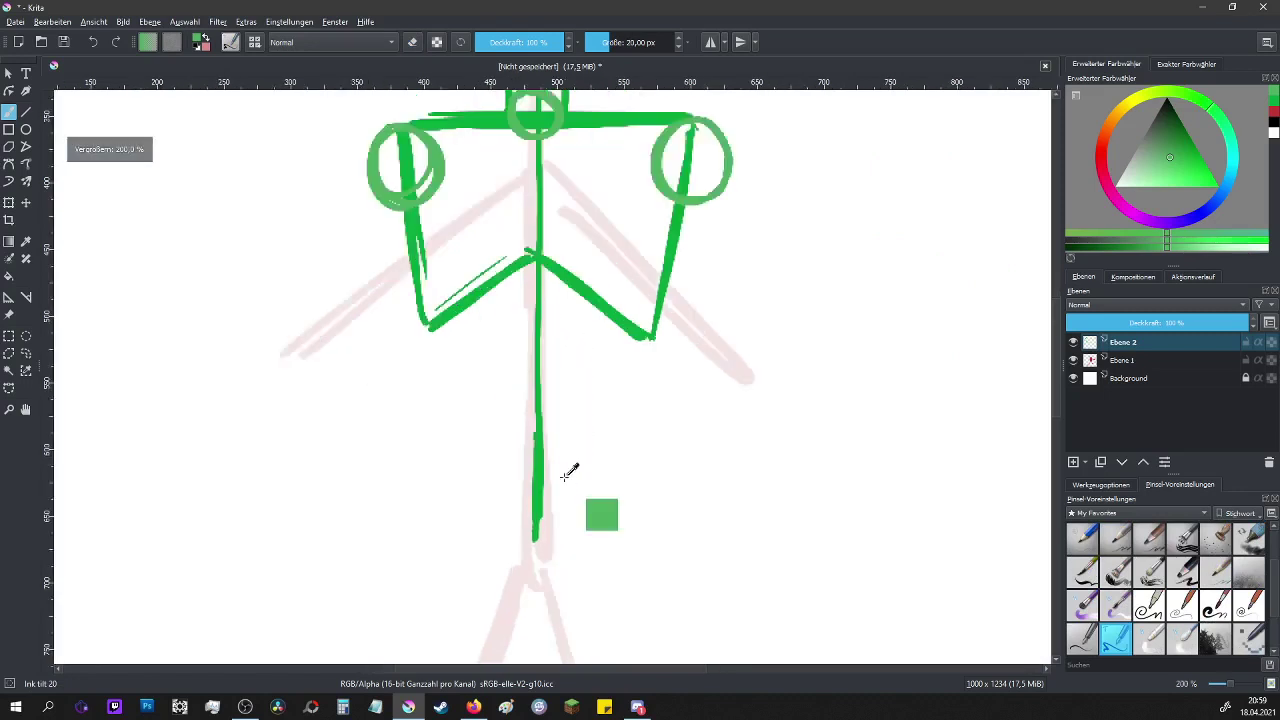
{"action": "left_click_drag", "start_coordinate": [424, 326], "coordinate": [444, 405]}
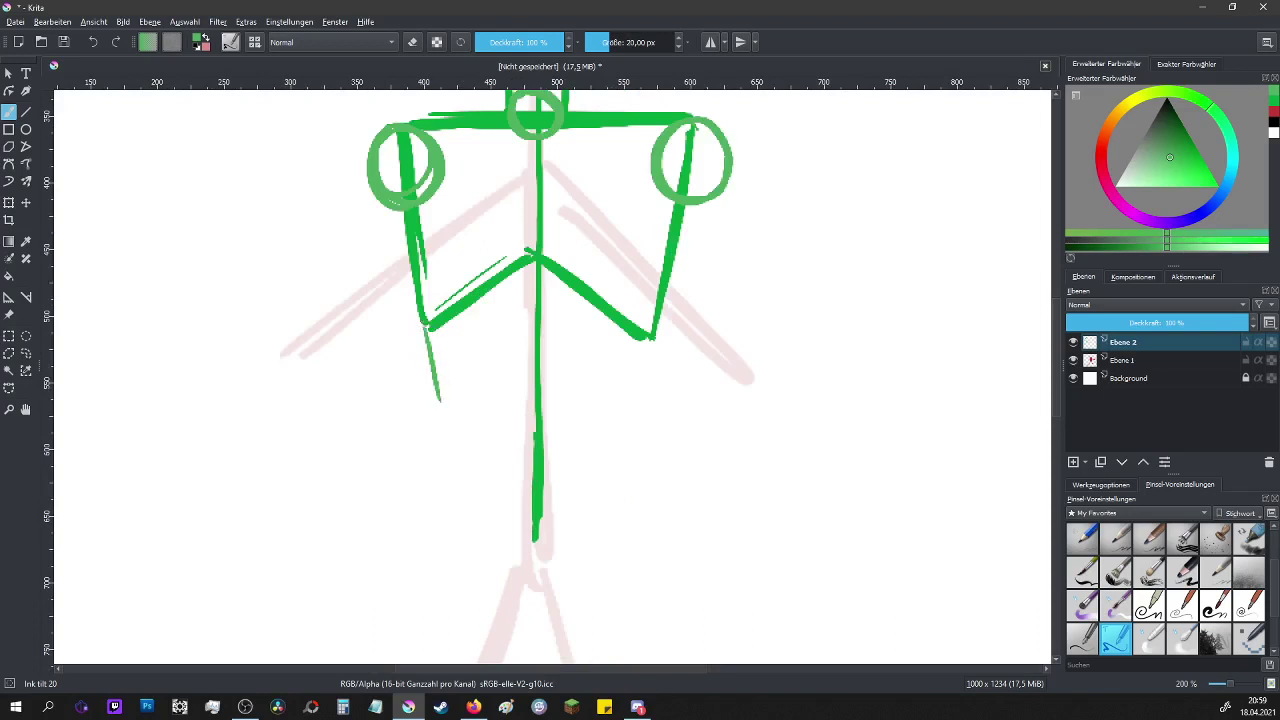
{"action": "left_click_drag", "start_coordinate": [421, 312], "coordinate": [445, 409]}
{"action": "left_click_drag", "start_coordinate": [648, 338], "coordinate": [620, 423]}
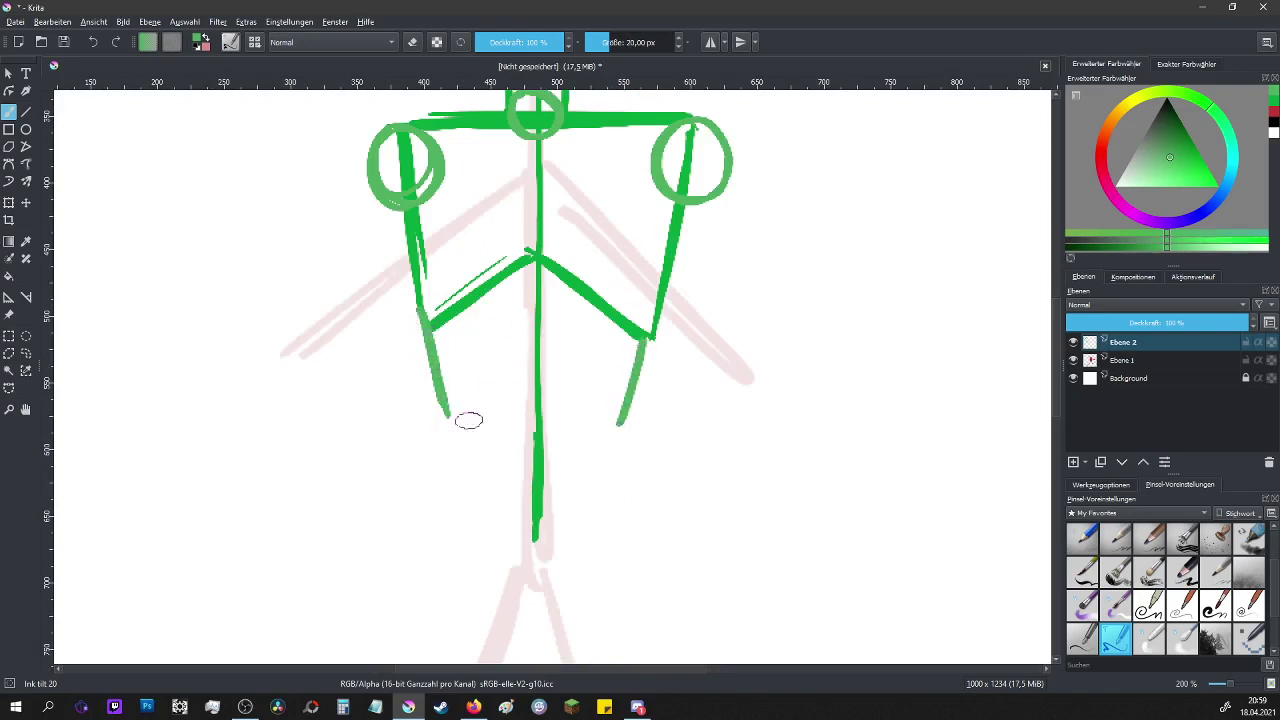
{"action": "left_click_drag", "start_coordinate": [449, 423], "coordinate": [537, 488]}
{"action": "left_click_drag", "start_coordinate": [620, 424], "coordinate": [540, 490]}
{"action": "key", "text": "ctrl"}
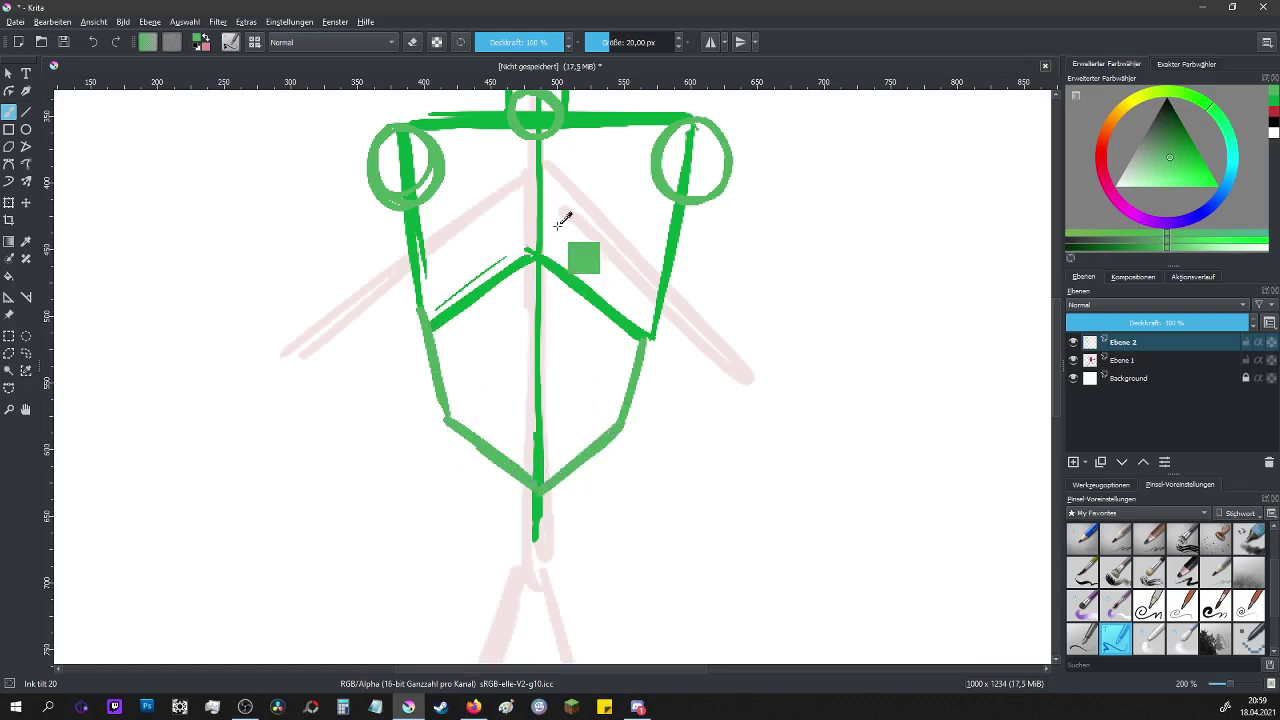
- Sketch an arch under the chest's lower edge and short horizontal marks down the abdomen's centre line
{"action": "mouse_move", "coordinate": [503, 316]}
{"action": "left_mouse_down"}
{"action": "mouse_move", "coordinate": [545, 293]}
{"action": "mouse_move", "coordinate": [566, 322]}
{"action": "left_mouse_up"}
{"action": "left_click_drag", "start_coordinate": [519, 440], "coordinate": [546, 452]}
{"action": "left_click_drag", "start_coordinate": [520, 355], "coordinate": [547, 352]}
{"action": "left_click_drag", "start_coordinate": [521, 396], "coordinate": [546, 394]}
- Undo the arch and the horizontal marks drawn on the abdomen
{"action": "key", "text": "ctrl"}
{"action": "left_click", "coordinate": [92, 42]}
{"action": "left_click", "coordinate": [92, 42]}
{"action": "left_click", "coordinate": [92, 42]}
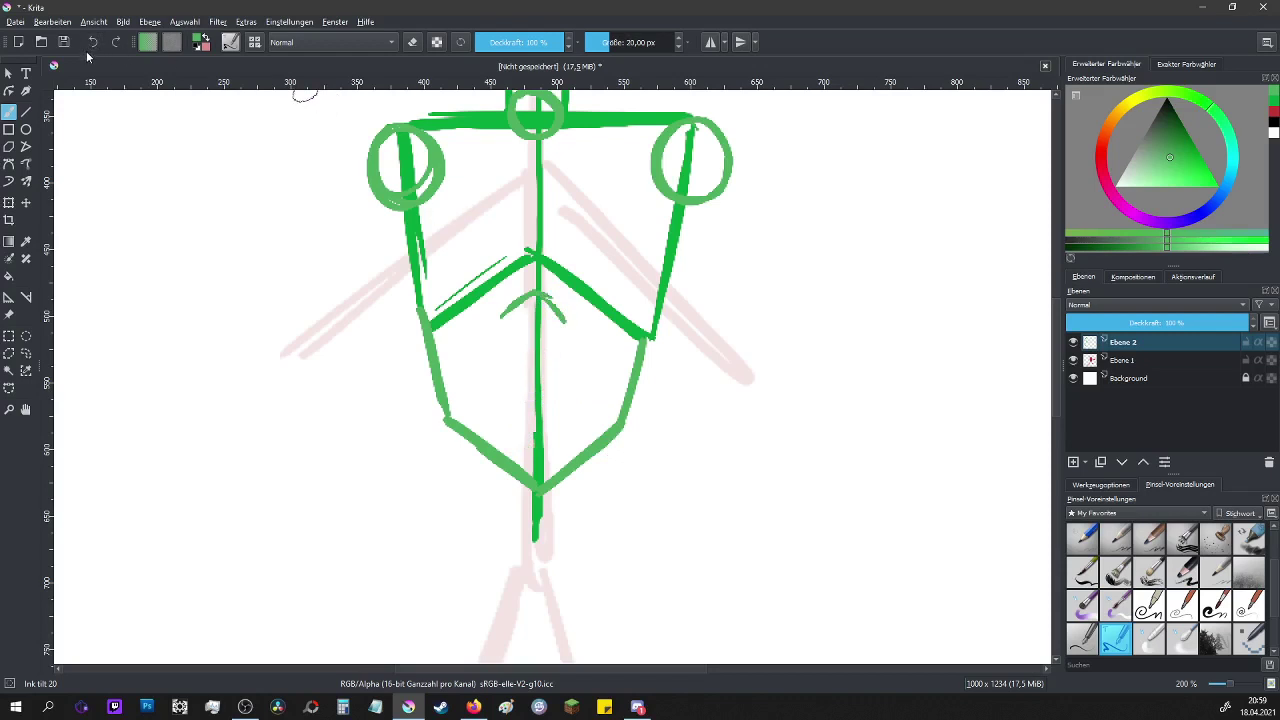
{"action": "left_click", "coordinate": [90, 46]}
{"action": "left_click", "coordinate": [90, 46]}
{"action": "left_click", "coordinate": [90, 46]}
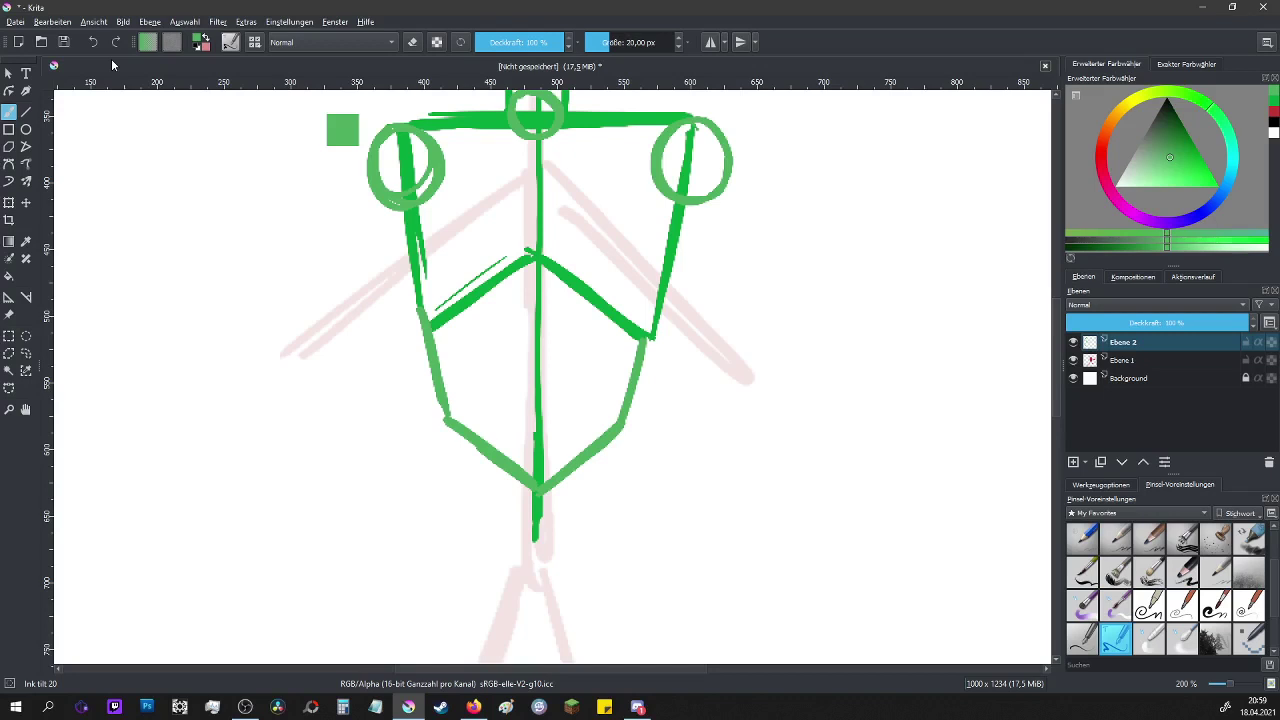
- Mark the middle of the abdomen's centre line with a short red stroke and return to the green used for the chest
{"action": "left_click", "coordinate": [1108, 160]}
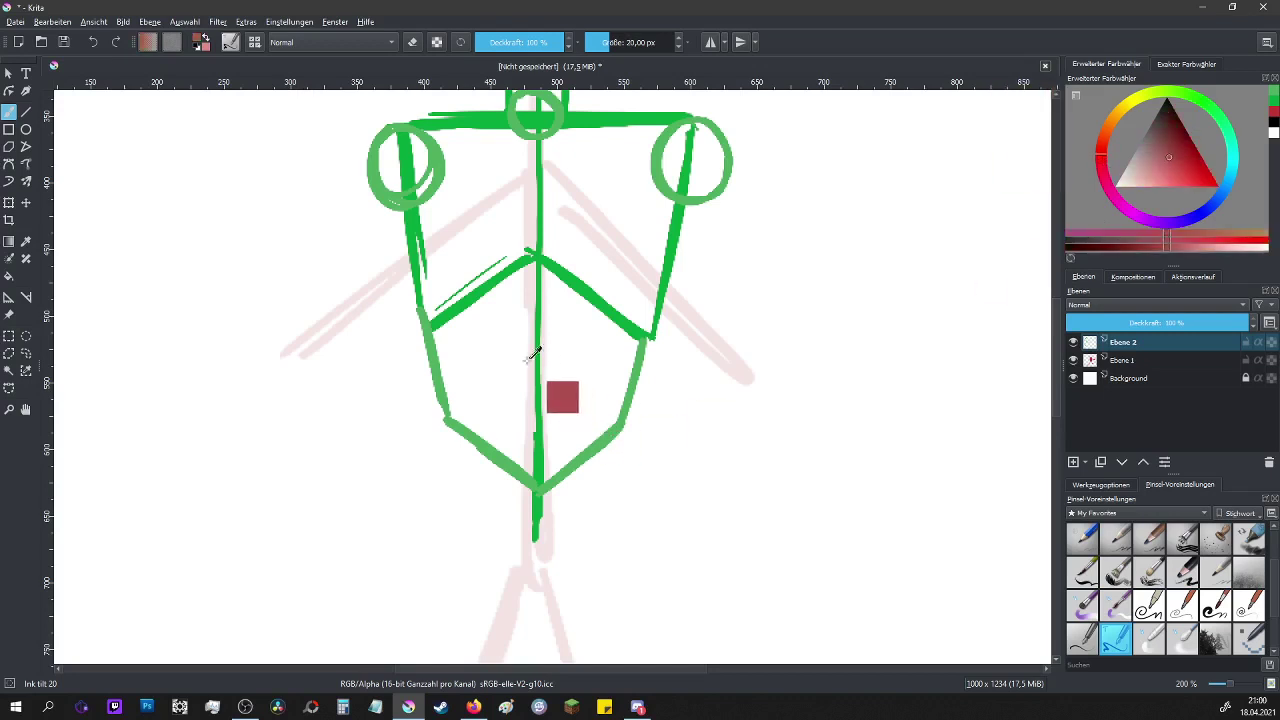
{"action": "left_click_drag", "start_coordinate": [537, 381], "coordinate": [533, 434]}
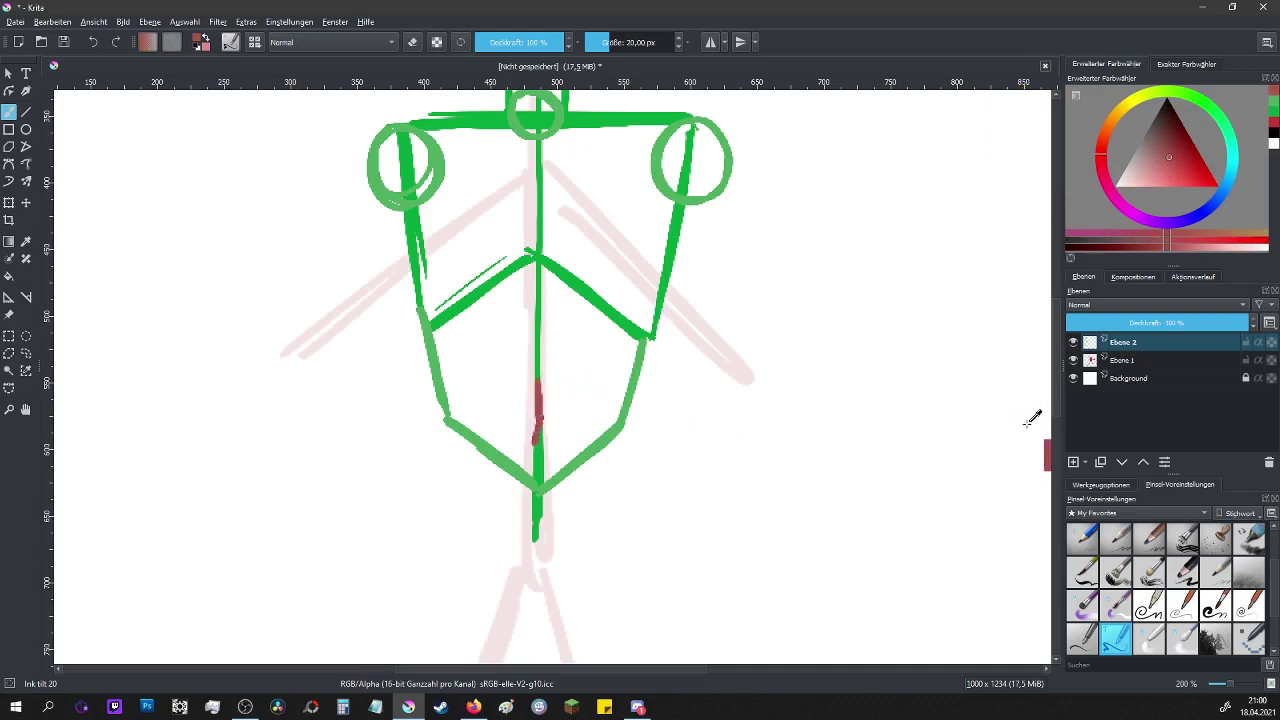
{"action": "left_click", "coordinate": [1212, 110]}
{"action": "left_click", "coordinate": [26, 241]}
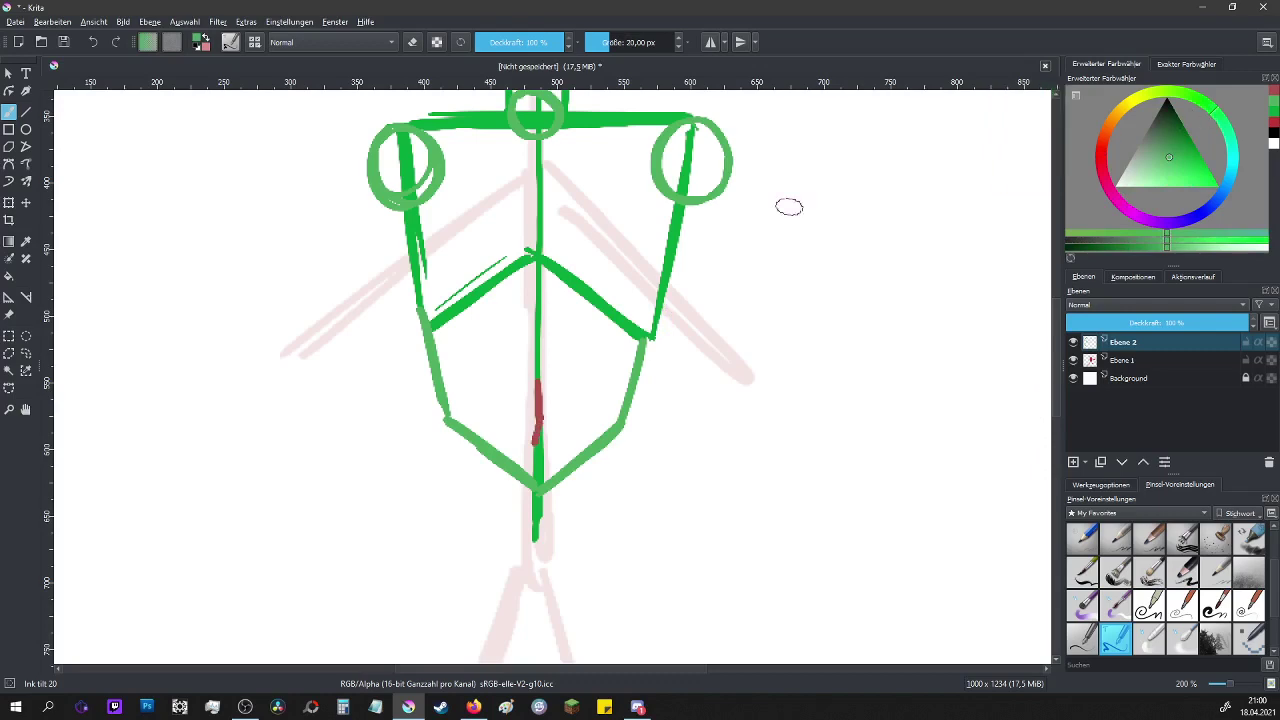
{"action": "left_click", "coordinate": [404, 246]}
{"action": "key", "text": "b"}
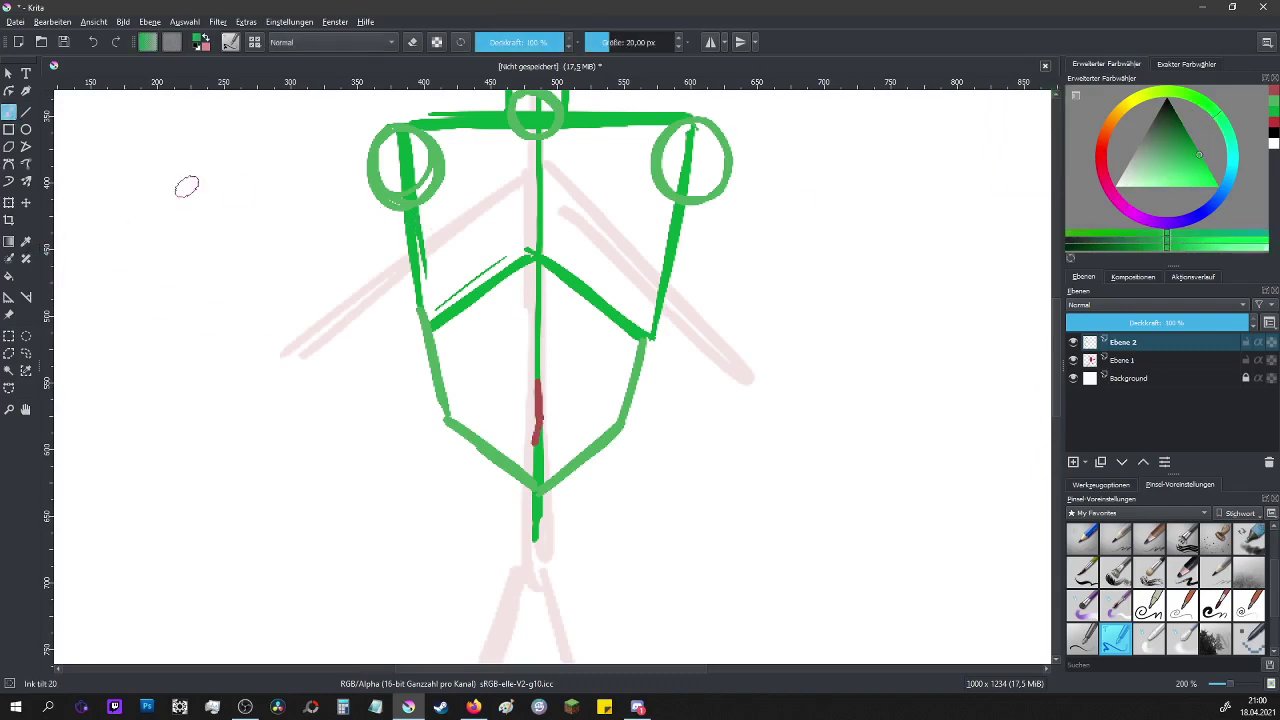
- Draw the pelvis's left side as a line slanting outward and down from the abdomen's lower-left corner
{"action": "scroll", "coordinate": [407, 427], "scroll_direction": "down", "scroll_amount": 3}
{"action": "scroll", "coordinate": [407, 427], "scroll_direction": "up", "scroll_amount": 2}
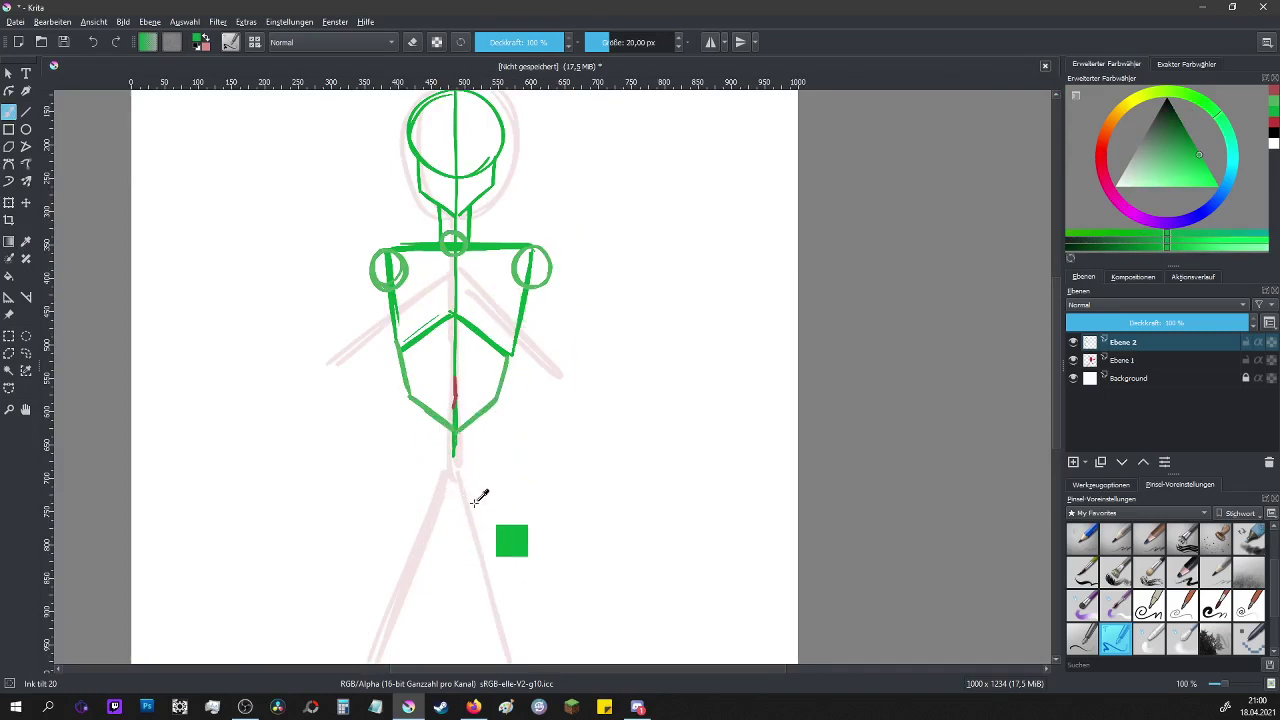
{"action": "scroll", "coordinate": [474, 500], "scroll_direction": "up", "scroll_amount": 2}
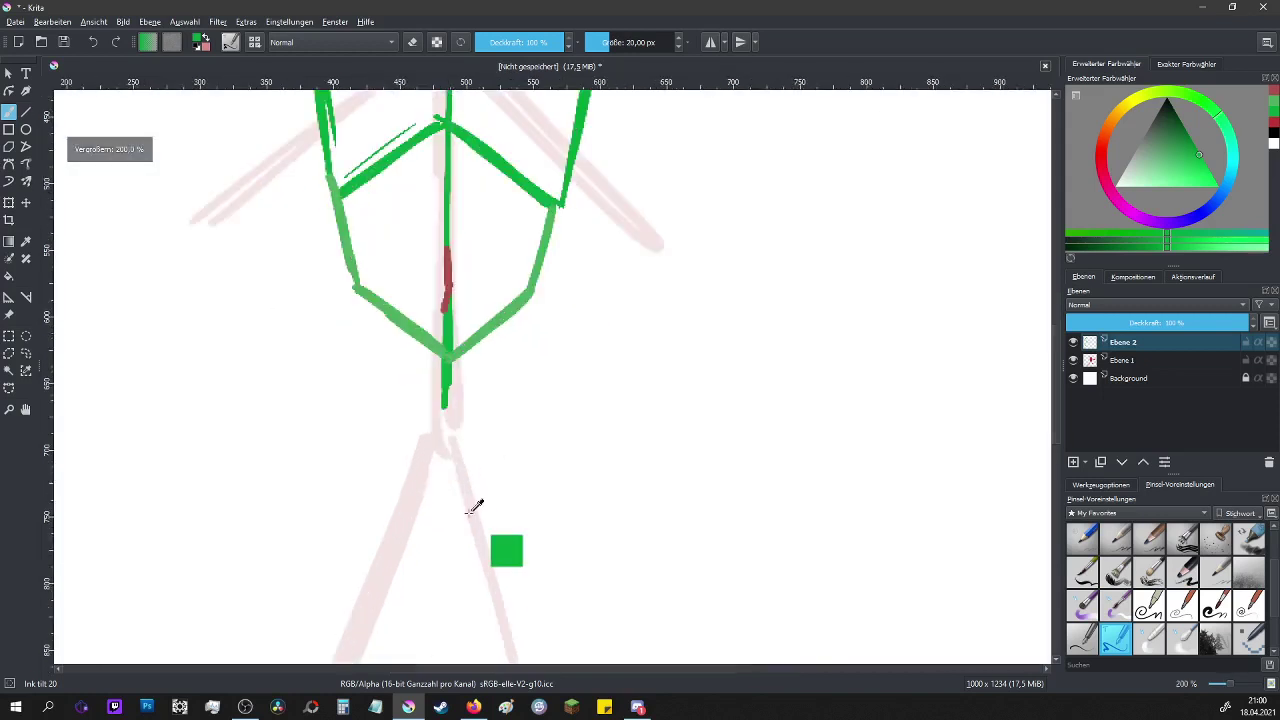
{"action": "left_click_drag", "start_coordinate": [354, 292], "coordinate": [281, 437]}
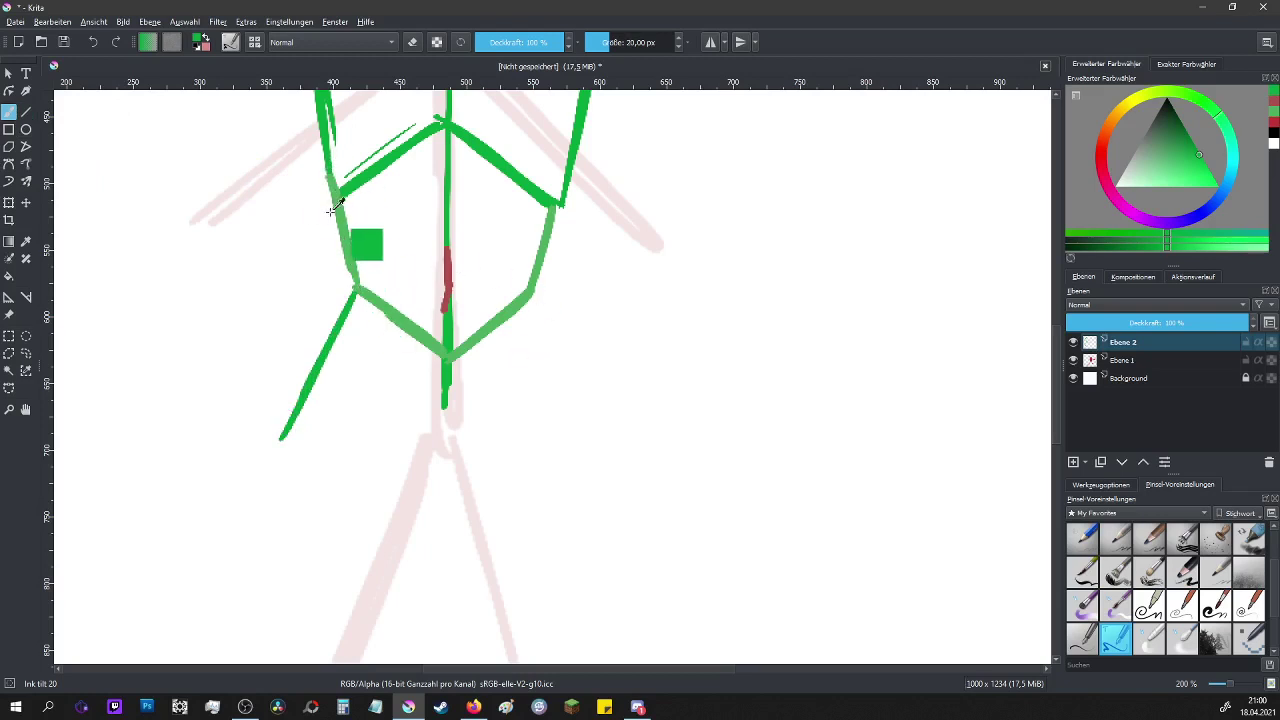
- Sketch bent waist-and-hip comparison lines beside both sides of the torso with the line tool and undo them
{"action": "left_click", "coordinate": [26, 111]}
{"action": "mouse_move", "coordinate": [277, 183]}
{"action": "left_mouse_down"}
{"action": "mouse_move", "coordinate": [314, 285]}
{"action": "mouse_move", "coordinate": [230, 394]}
{"action": "left_mouse_up"}
{"action": "mouse_move", "coordinate": [619, 191]}
{"action": "left_mouse_down"}
{"action": "mouse_move", "coordinate": [574, 305]}
{"action": "mouse_move", "coordinate": [667, 423]}
{"action": "left_mouse_up"}
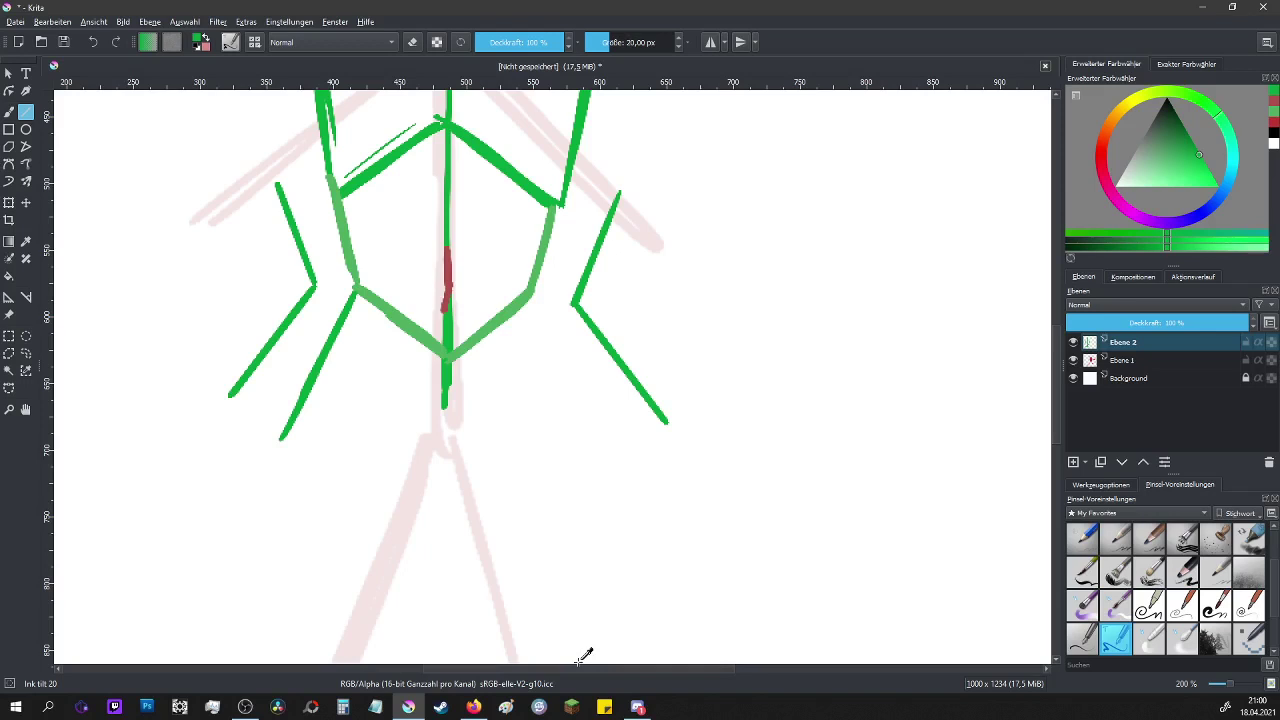
{"action": "left_click", "coordinate": [88, 44]}
{"action": "left_click", "coordinate": [88, 46]}
{"action": "left_click", "coordinate": [88, 46]}
{"action": "left_click", "coordinate": [89, 48]}
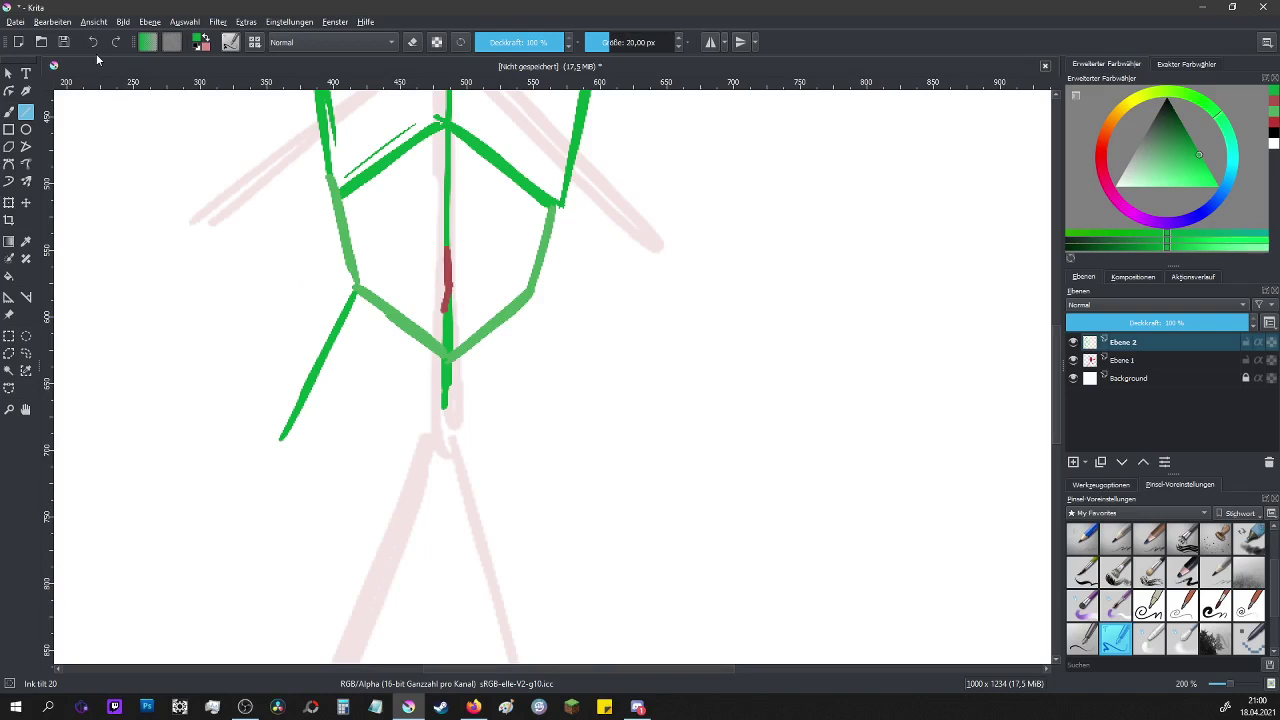
- Complete the pelvis with a mirrored right side, an extended centre line and a V-shaped lower edge meeting on it
{"action": "left_click_drag", "start_coordinate": [531, 293], "coordinate": [597, 435]}
{"action": "key", "text": "b"}
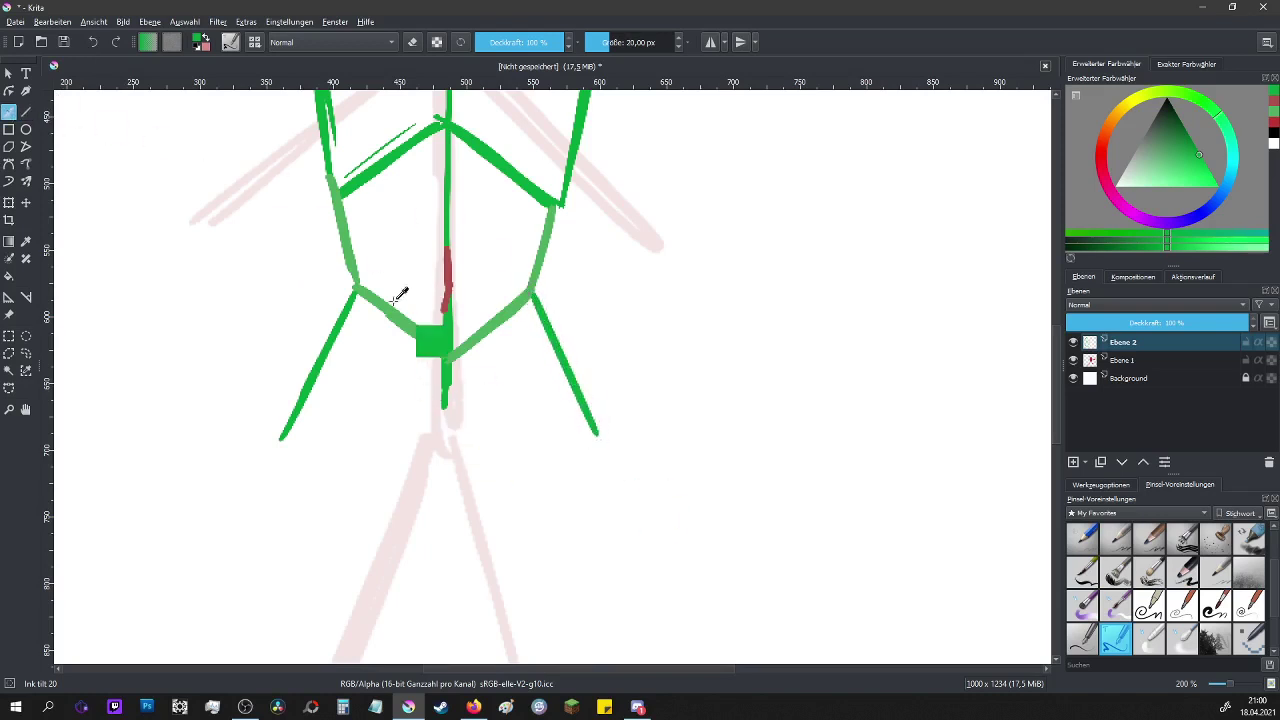
{"action": "left_click_drag", "start_coordinate": [445, 404], "coordinate": [444, 476]}
{"action": "mouse_move", "coordinate": [282, 436]}
{"action": "left_mouse_down"}
{"action": "mouse_move", "coordinate": [395, 484]}
{"action": "mouse_move", "coordinate": [288, 451]}
{"action": "mouse_move", "coordinate": [445, 497]}
{"action": "left_mouse_up"}
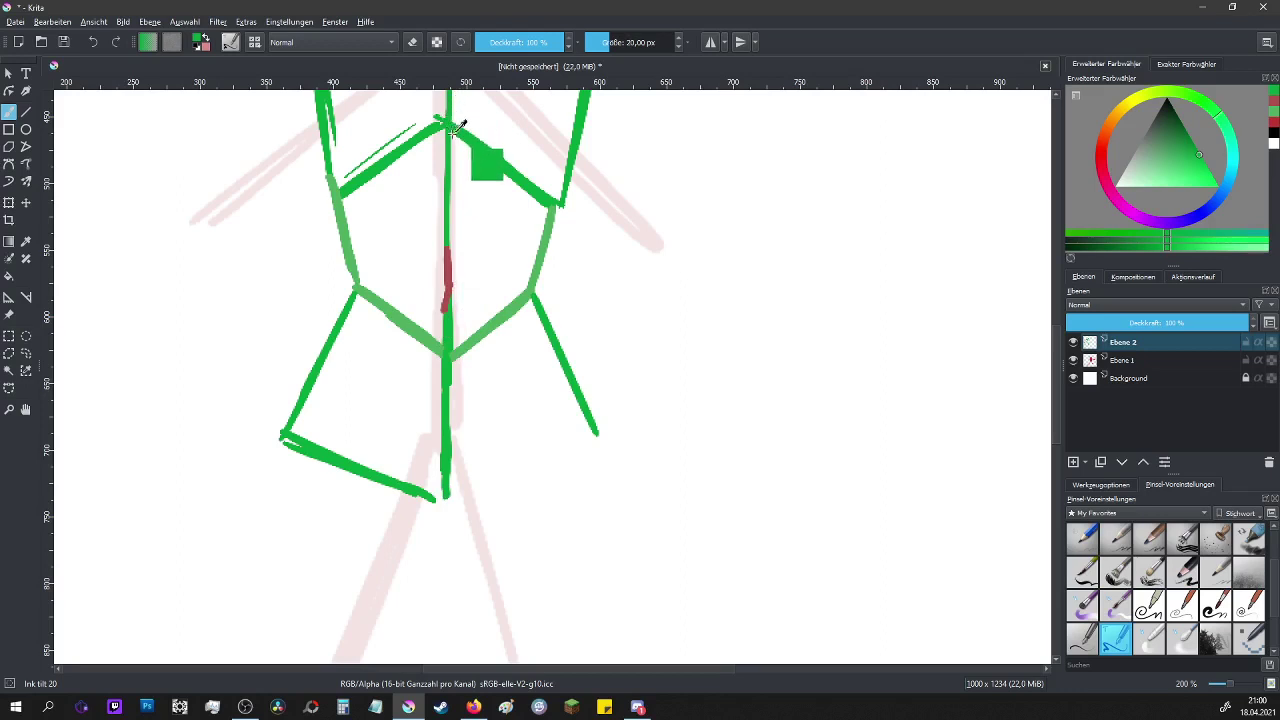
{"action": "left_click", "coordinate": [450, 345], "text": "ctrl"}
{"action": "left_click", "coordinate": [448, 350], "text": "ctrl"}
{"action": "mouse_move", "coordinate": [444, 370]}
{"action": "left_mouse_down"}
{"action": "mouse_move", "coordinate": [442, 510]}
{"action": "mouse_move", "coordinate": [424, 502]}
{"action": "mouse_move", "coordinate": [597, 432]}
{"action": "left_mouse_up"}
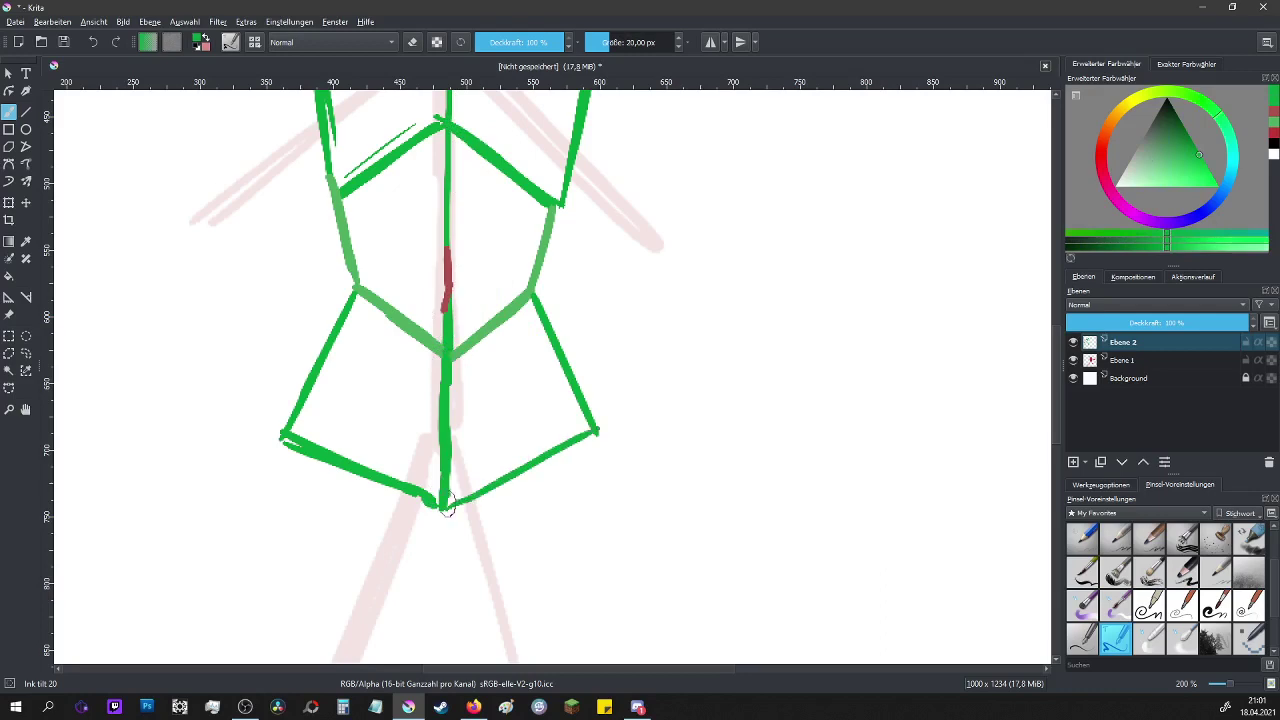
- Draw two large hip-joint circles over the pelvis's lower edge, one on each side of the centre line
{"action": "scroll", "coordinate": [449, 507], "scroll_direction": "down", "scroll_amount": 10}
{"action": "scroll", "coordinate": [396, 418], "scroll_direction": "up", "scroll_amount": 6}
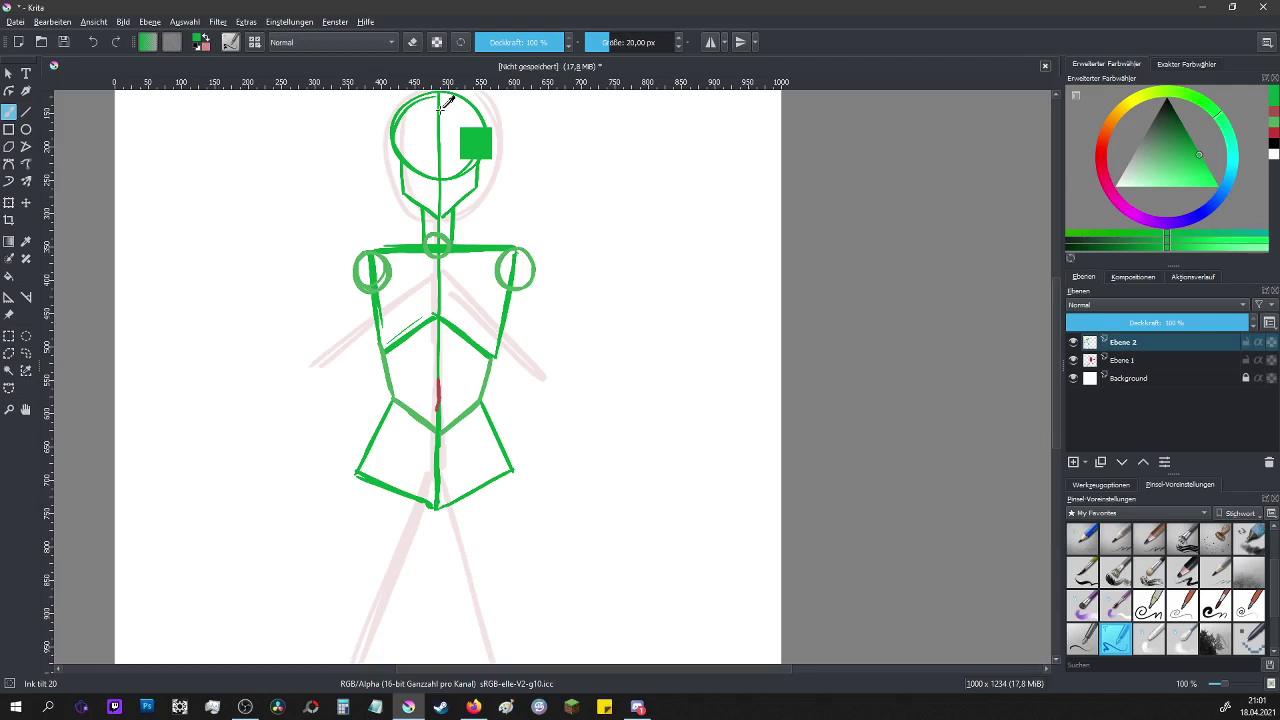
{"action": "key", "text": "ctrl"}
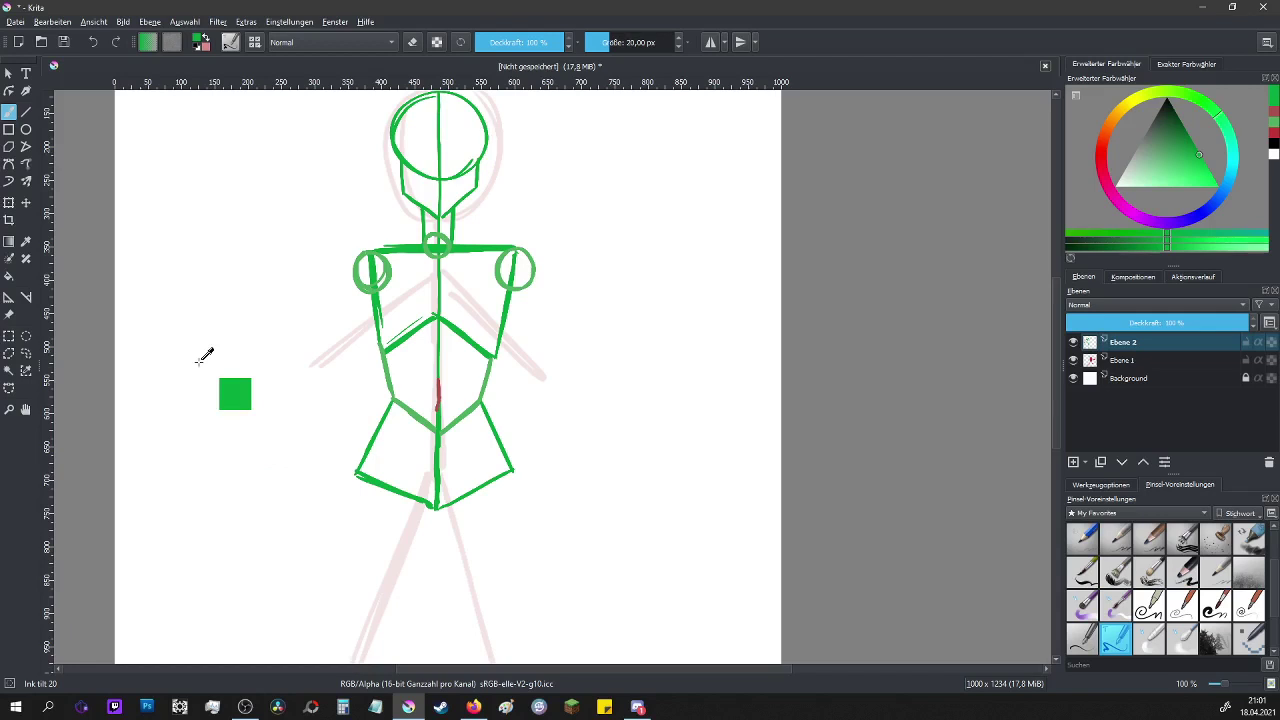
{"action": "left_click_drag", "start_coordinate": [1058, 434], "coordinate": [1058, 470]}
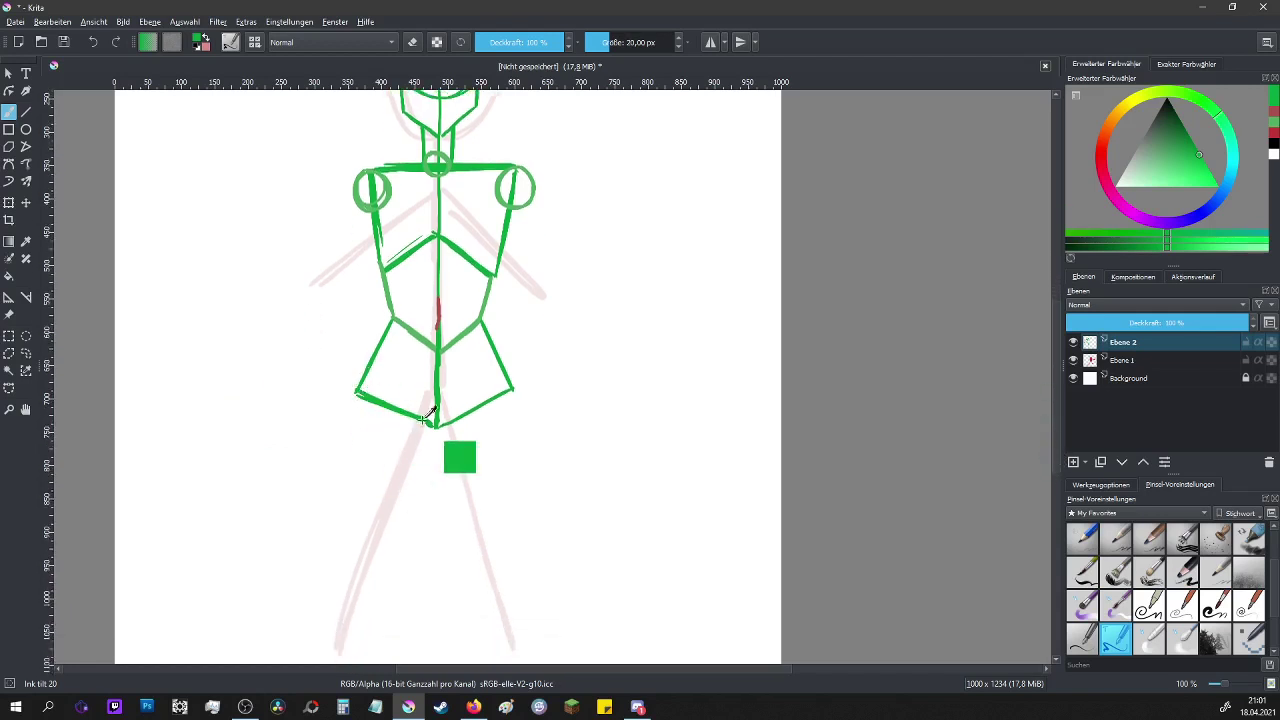
{"action": "scroll", "coordinate": [420, 443], "scroll_direction": "up", "scroll_amount": 2}
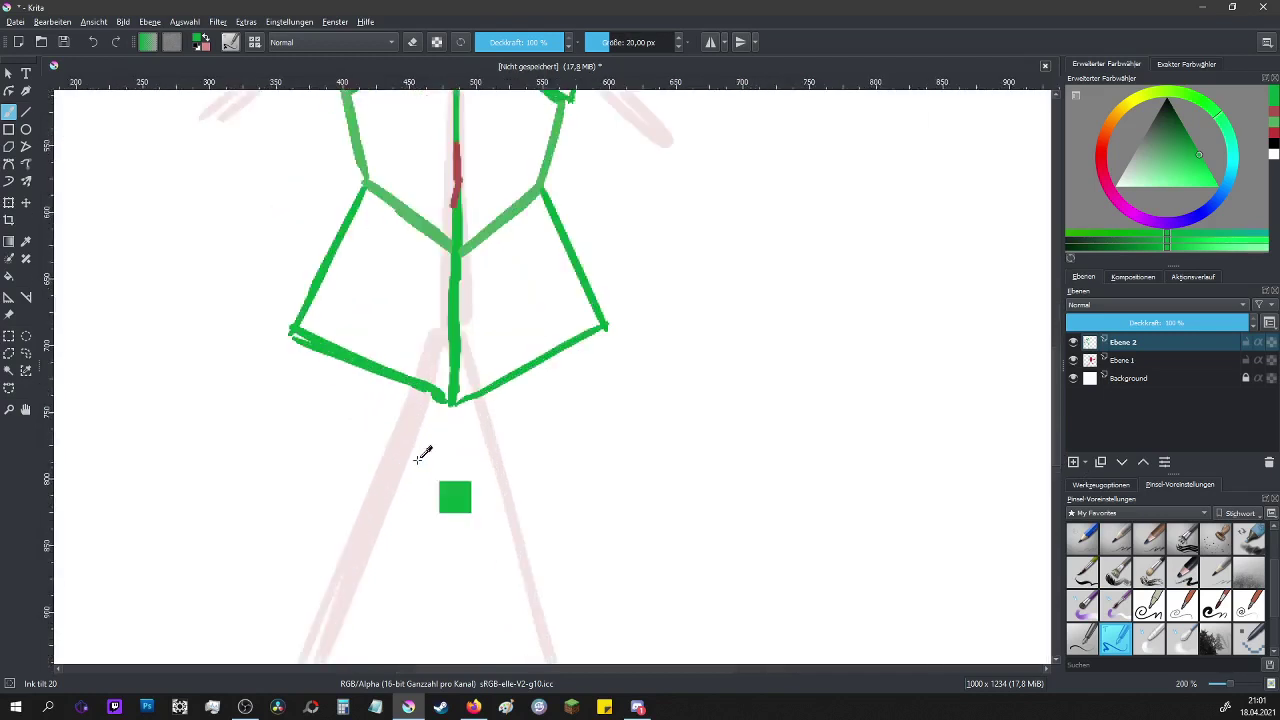
{"action": "mouse_move", "coordinate": [558, 302]}
{"action": "left_mouse_down"}
{"action": "mouse_move", "coordinate": [460, 392]}
{"action": "mouse_move", "coordinate": [598, 318]}
{"action": "mouse_move", "coordinate": [513, 450]}
{"action": "mouse_move", "coordinate": [620, 396]}
{"action": "left_mouse_up"}
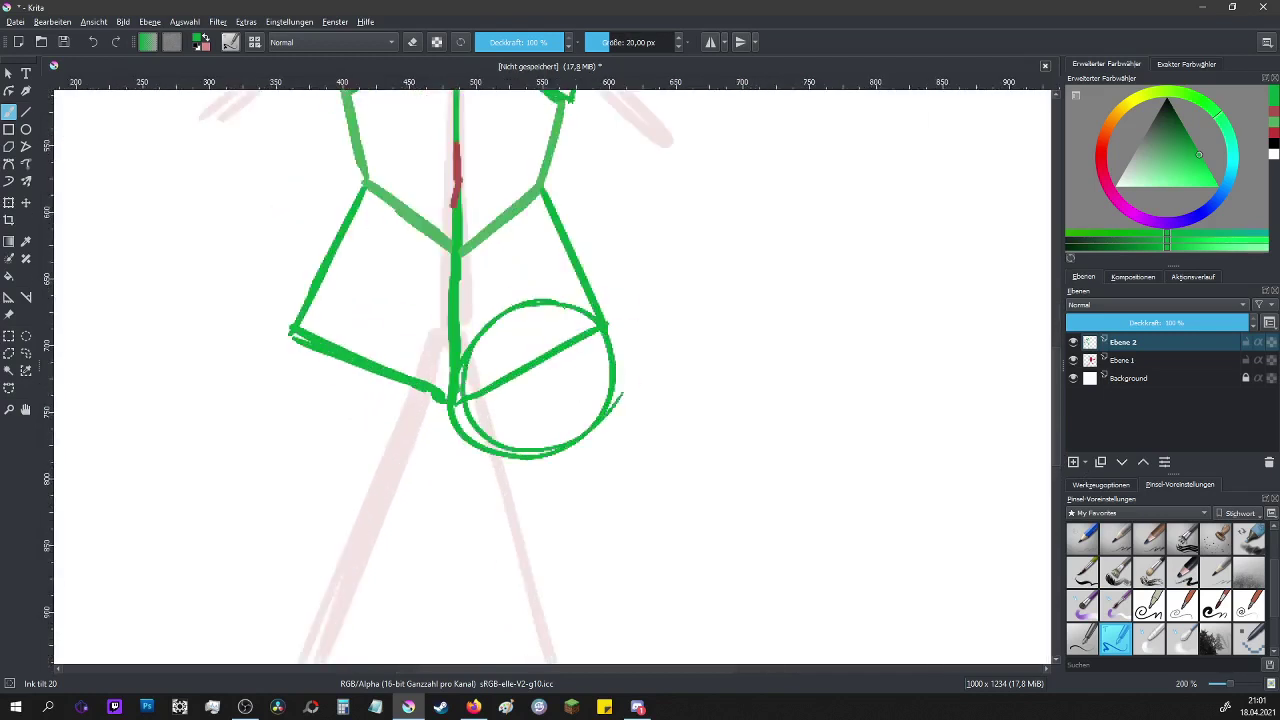
{"action": "mouse_move", "coordinate": [346, 292]}
{"action": "left_mouse_down"}
{"action": "mouse_move", "coordinate": [318, 408]}
{"action": "mouse_move", "coordinate": [402, 292]}
{"action": "mouse_move", "coordinate": [282, 351]}
{"action": "mouse_move", "coordinate": [360, 443]}
{"action": "mouse_move", "coordinate": [444, 341]}
{"action": "mouse_move", "coordinate": [326, 300]}
{"action": "mouse_move", "coordinate": [277, 350]}
{"action": "left_mouse_up"}
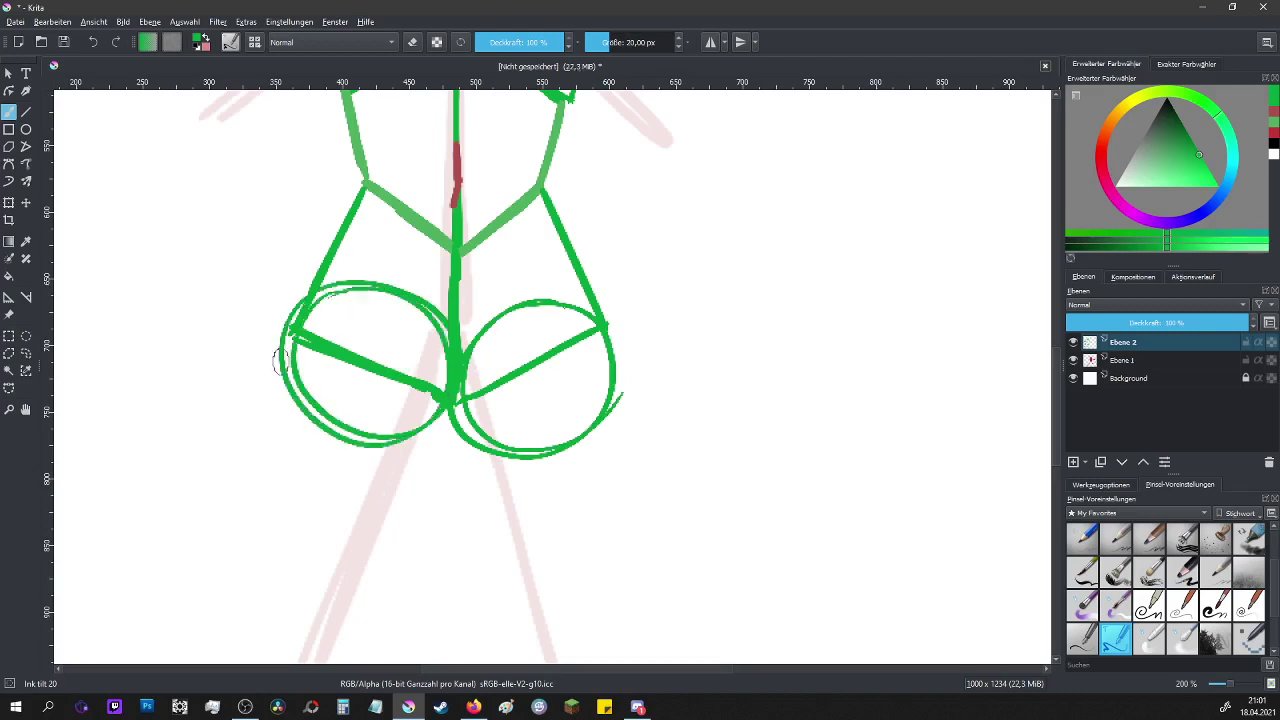
- Add a new paint layer above the one holding the torso construction
{"action": "scroll", "coordinate": [277, 350], "scroll_direction": "down", "scroll_amount": 4}
{"action": "scroll", "coordinate": [277, 350], "scroll_direction": "up", "scroll_amount": 2}
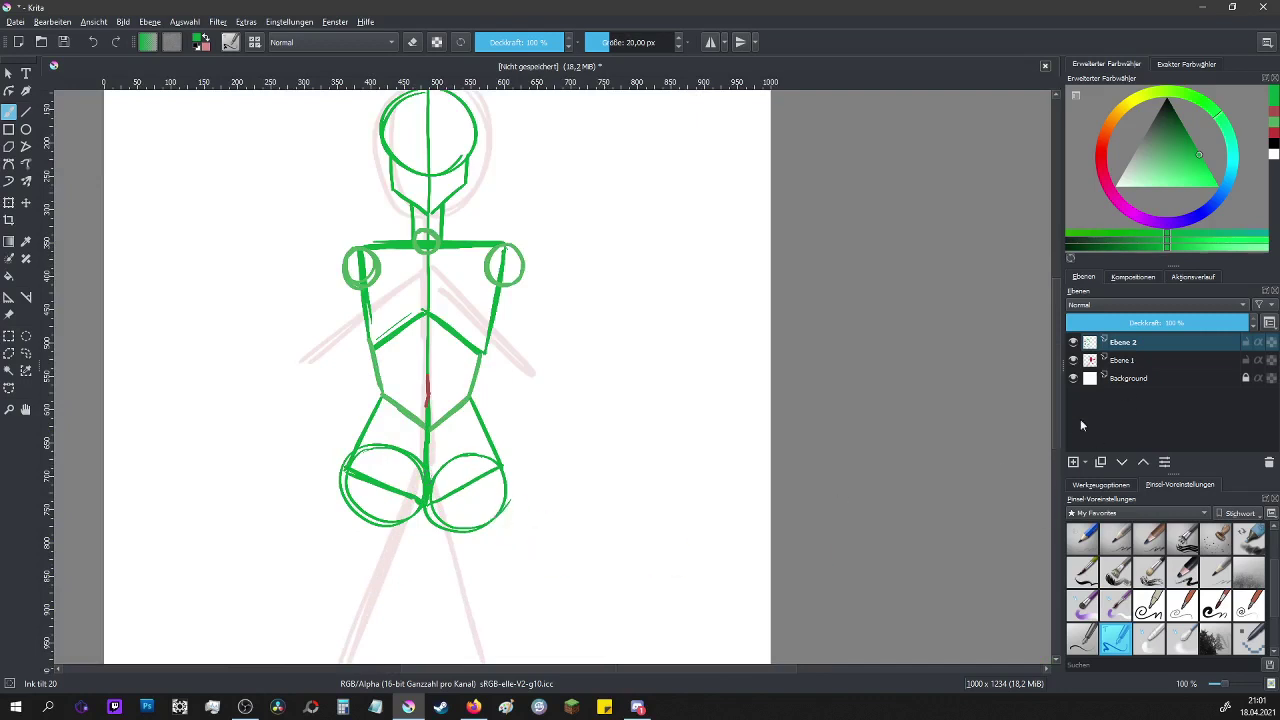
{"action": "left_click", "coordinate": [1073, 462]}
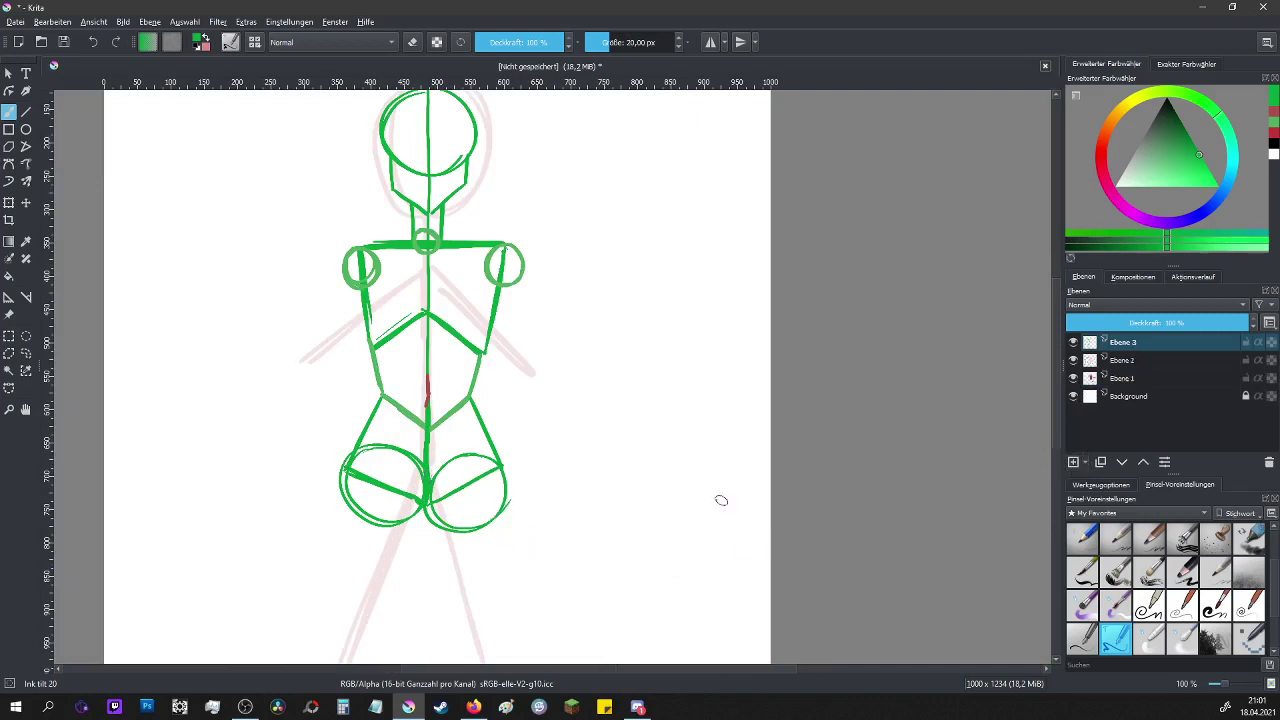
- Sketch the right upper arm as line pairs from the shoulder circle in three poses: lowered, roughly horizontal and raised
{"action": "key", "text": "ctrl"}
{"action": "scroll", "coordinate": [660, 317], "scroll_direction": "up", "scroll_amount": 1}
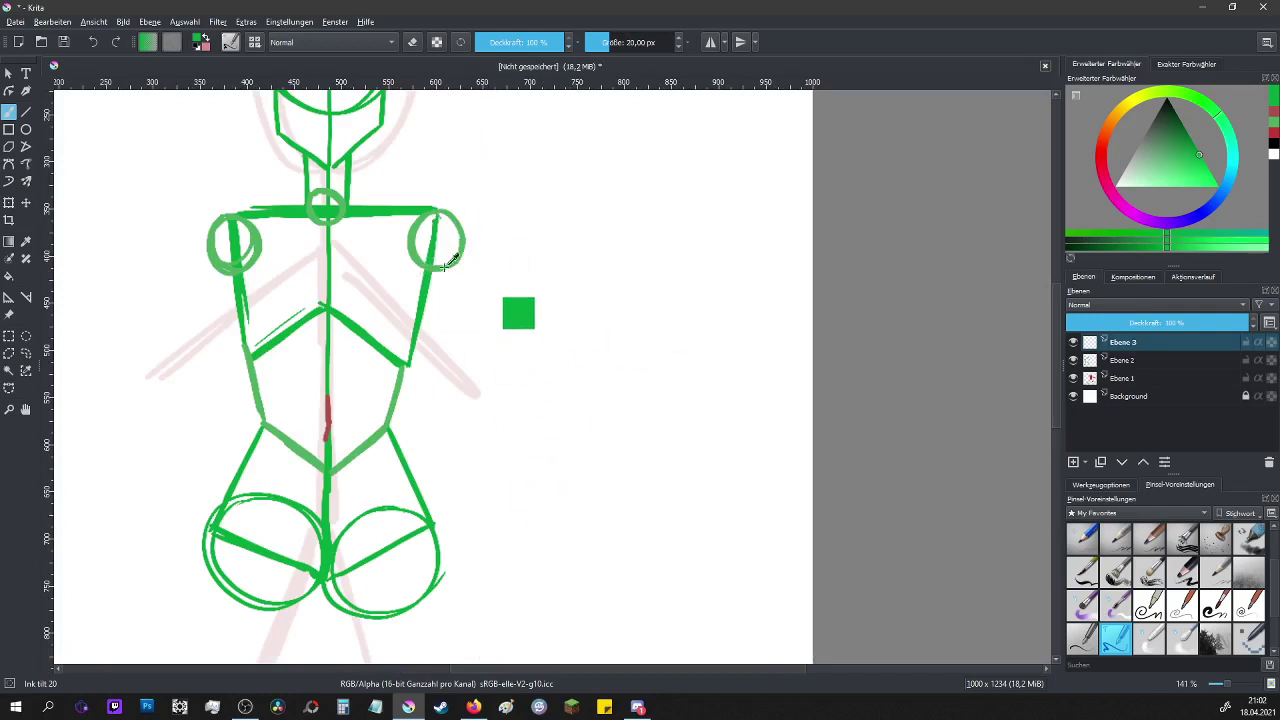
{"action": "left_click_drag", "start_coordinate": [432, 277], "coordinate": [503, 400]}
{"action": "left_click_drag", "start_coordinate": [462, 238], "coordinate": [530, 370]}
{"action": "left_click_drag", "start_coordinate": [444, 211], "coordinate": [574, 248]}
{"action": "left_click_drag", "start_coordinate": [432, 272], "coordinate": [592, 272]}
{"action": "left_click_drag", "start_coordinate": [432, 210], "coordinate": [560, 127]}
{"action": "left_click_drag", "start_coordinate": [458, 250], "coordinate": [595, 140]}
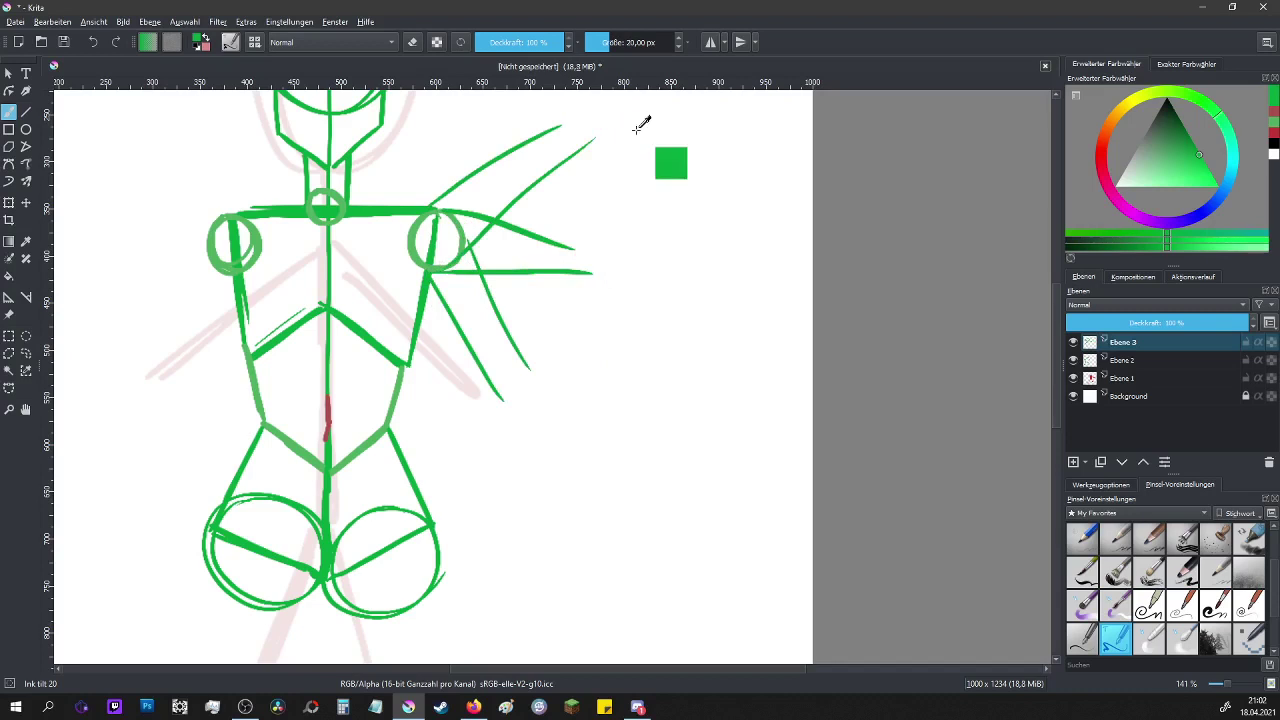
- Undo all the strokes of the three trial arm poses
{"action": "left_click", "coordinate": [91, 43]}
{"action": "left_click", "coordinate": [91, 43]}
{"action": "left_click", "coordinate": [91, 43]}
{"action": "left_click", "coordinate": [91, 43]}
{"action": "left_click", "coordinate": [91, 43]}
{"action": "left_click", "coordinate": [91, 43]}
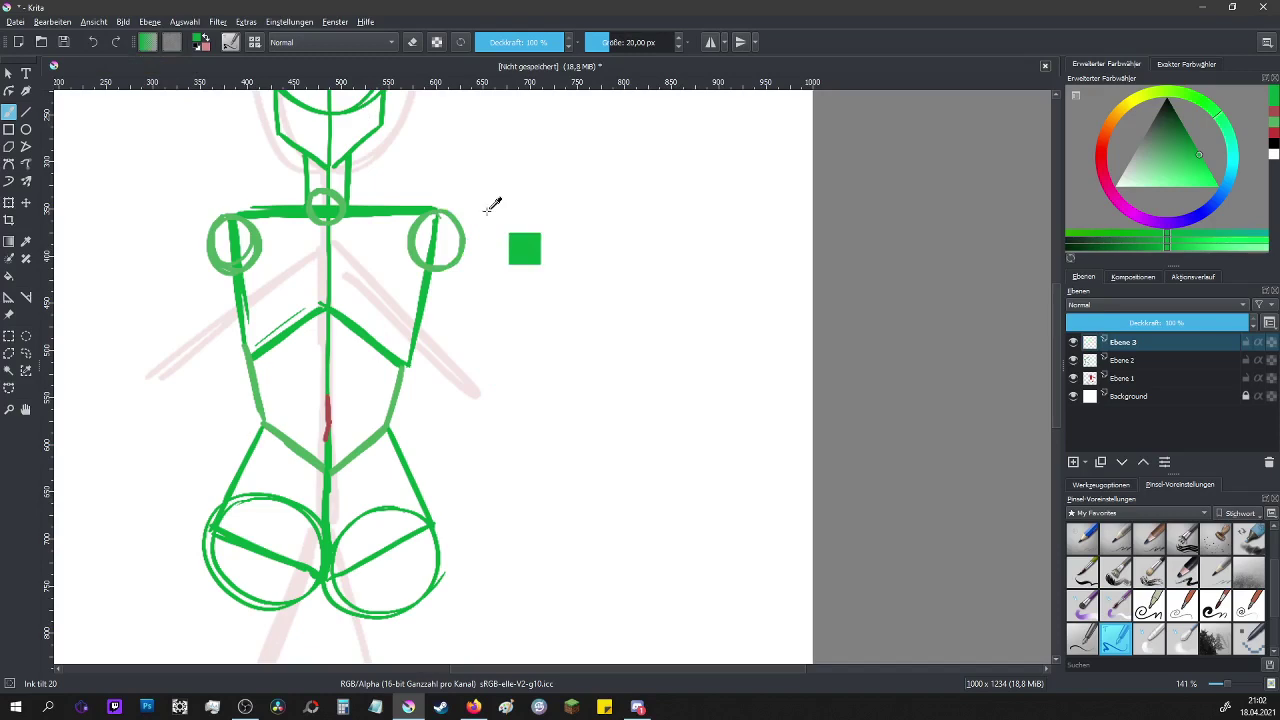
- Draw the right upper arm as two lines slanting outward and down from the shoulder circle, tapering toward the elbow
{"action": "scroll", "coordinate": [495, 200], "scroll_direction": "up", "scroll_amount": 2}
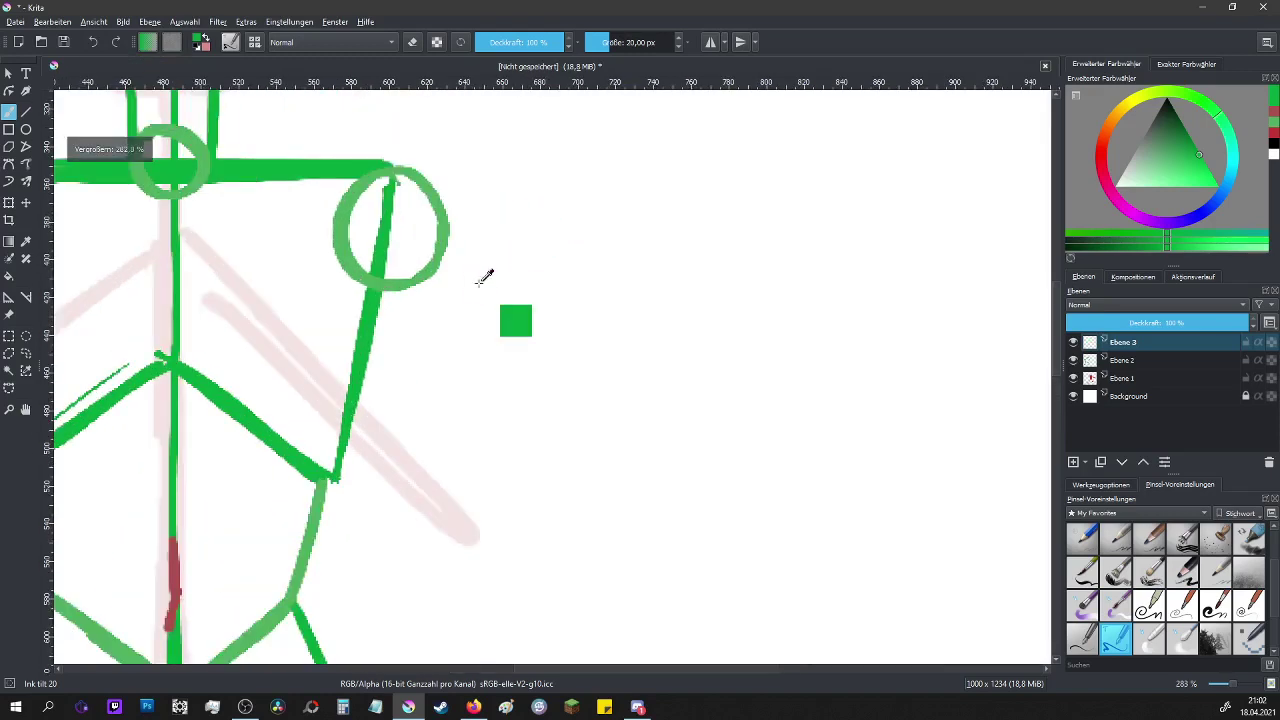
{"action": "scroll", "coordinate": [480, 260], "scroll_direction": "down", "scroll_amount": 2}
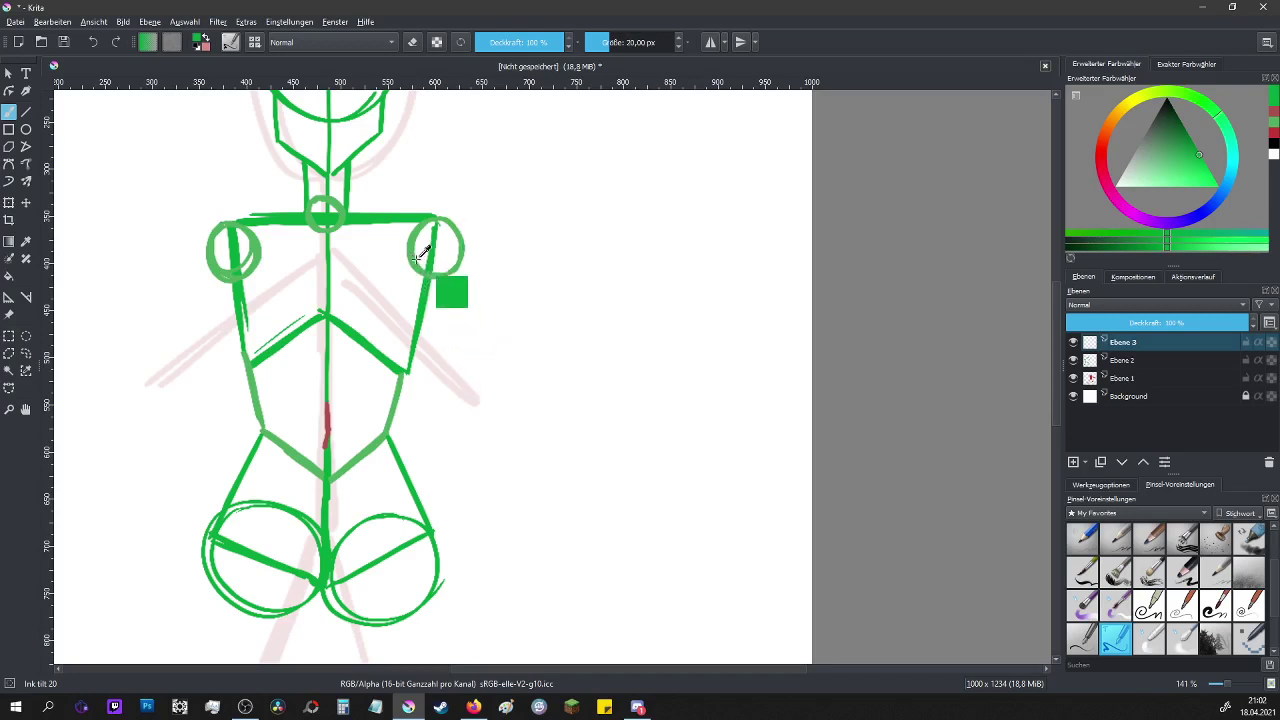
{"action": "left_click_drag", "start_coordinate": [432, 287], "coordinate": [475, 372]}
{"action": "left_click_drag", "start_coordinate": [435, 290], "coordinate": [494, 402]}
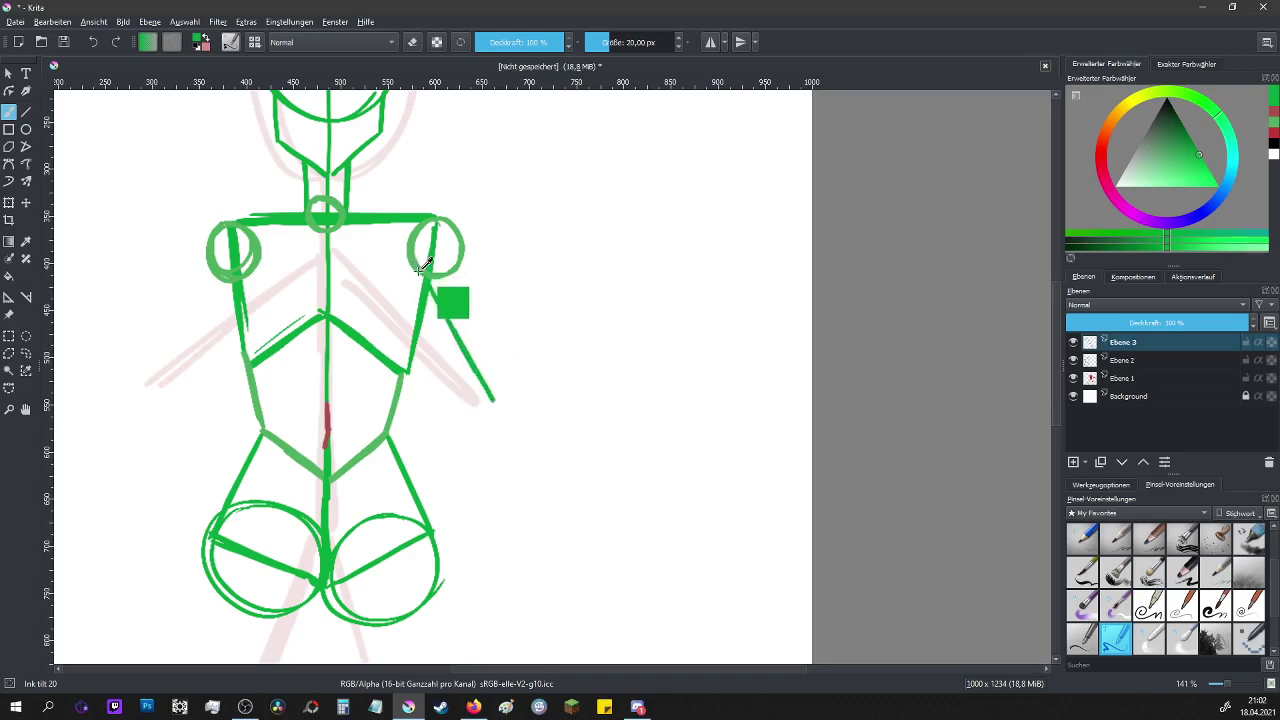
{"action": "left_click_drag", "start_coordinate": [430, 286], "coordinate": [496, 405]}
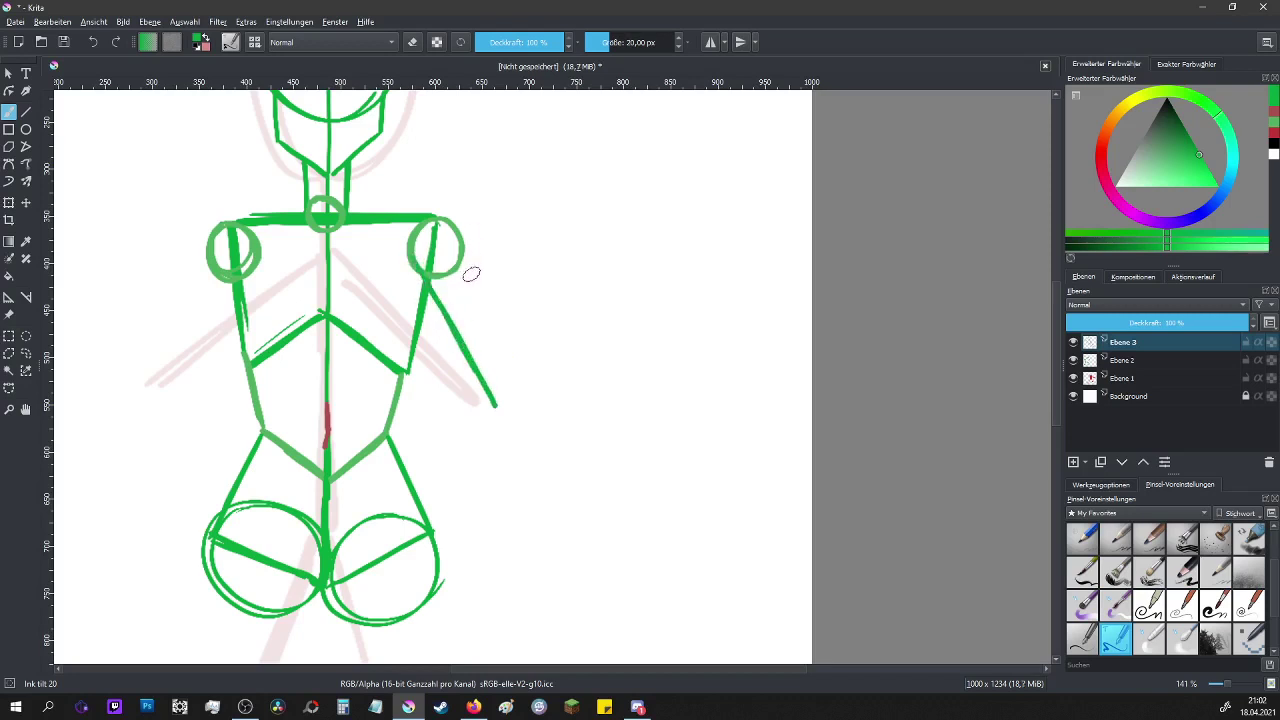
{"action": "mouse_move", "coordinate": [452, 219]}
{"action": "left_mouse_down"}
{"action": "mouse_move", "coordinate": [527, 366]}
{"action": "mouse_move", "coordinate": [497, 403]}
{"action": "left_mouse_up"}
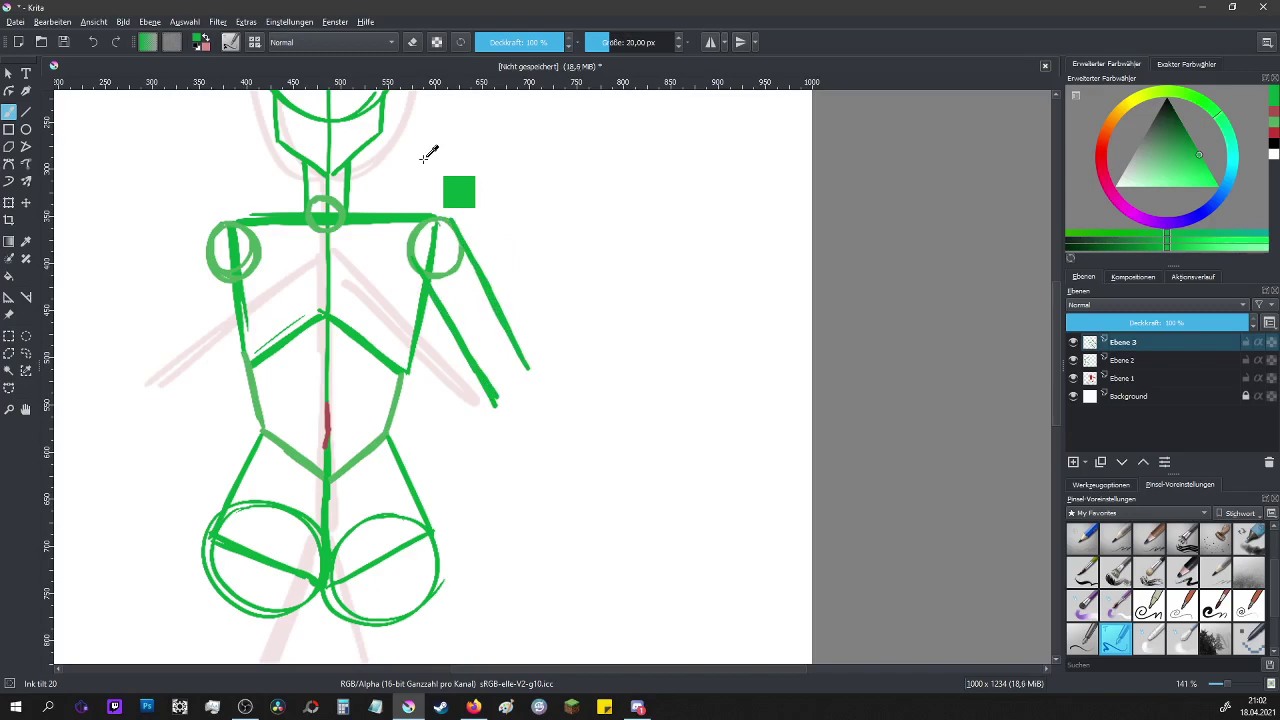
- Erase the overshoot at the lower end of the upper arm's inner line and return to the ink brush
{"action": "key", "text": "e"}
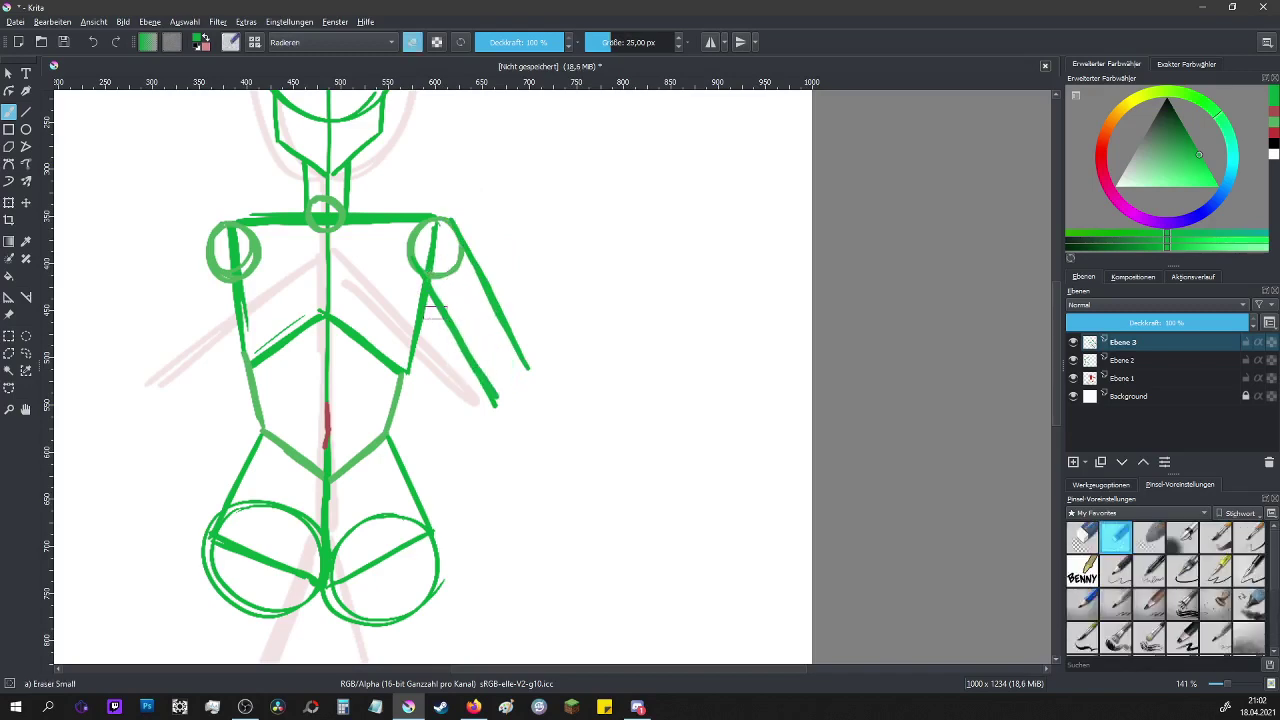
{"action": "left_click_drag", "start_coordinate": [489, 406], "coordinate": [497, 400]}
{"action": "key", "text": "e"}
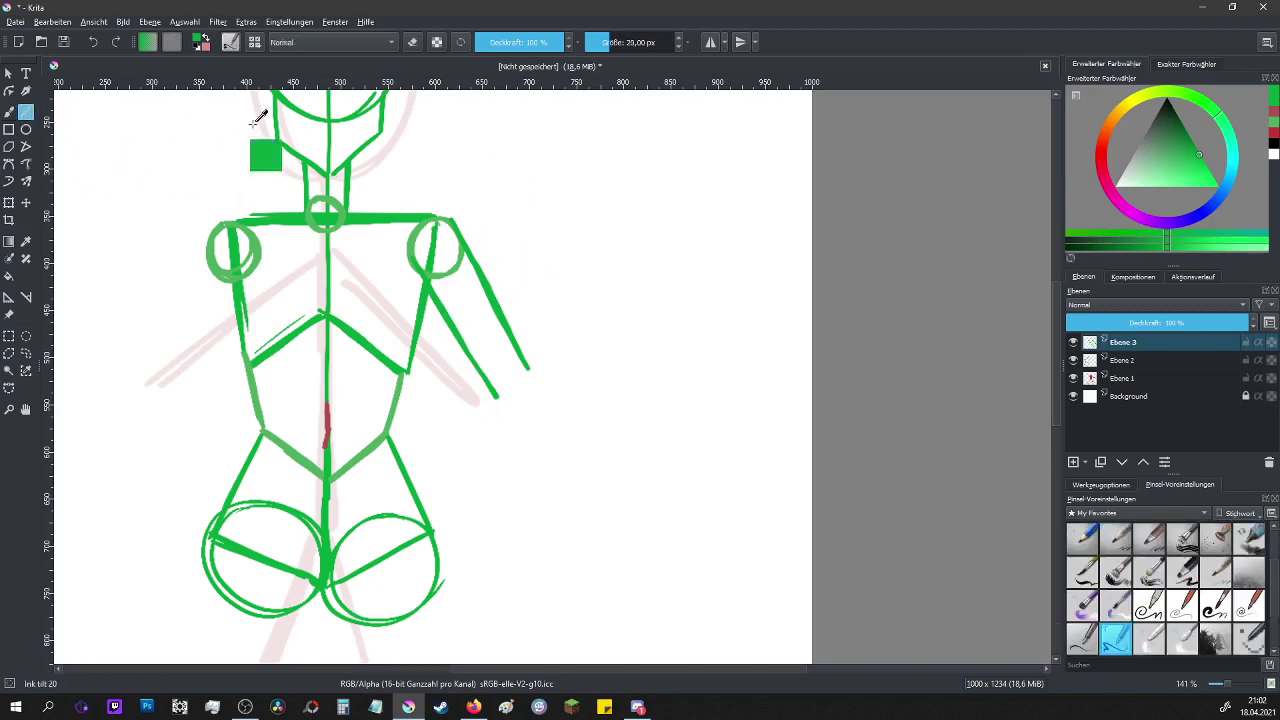
- Sketch two straight comparison lines alongside the upper arm's outer and inner edges and undo them
{"action": "left_click_drag", "start_coordinate": [464, 208], "coordinate": [541, 368]}
{"action": "left_click_drag", "start_coordinate": [395, 284], "coordinate": [482, 405]}
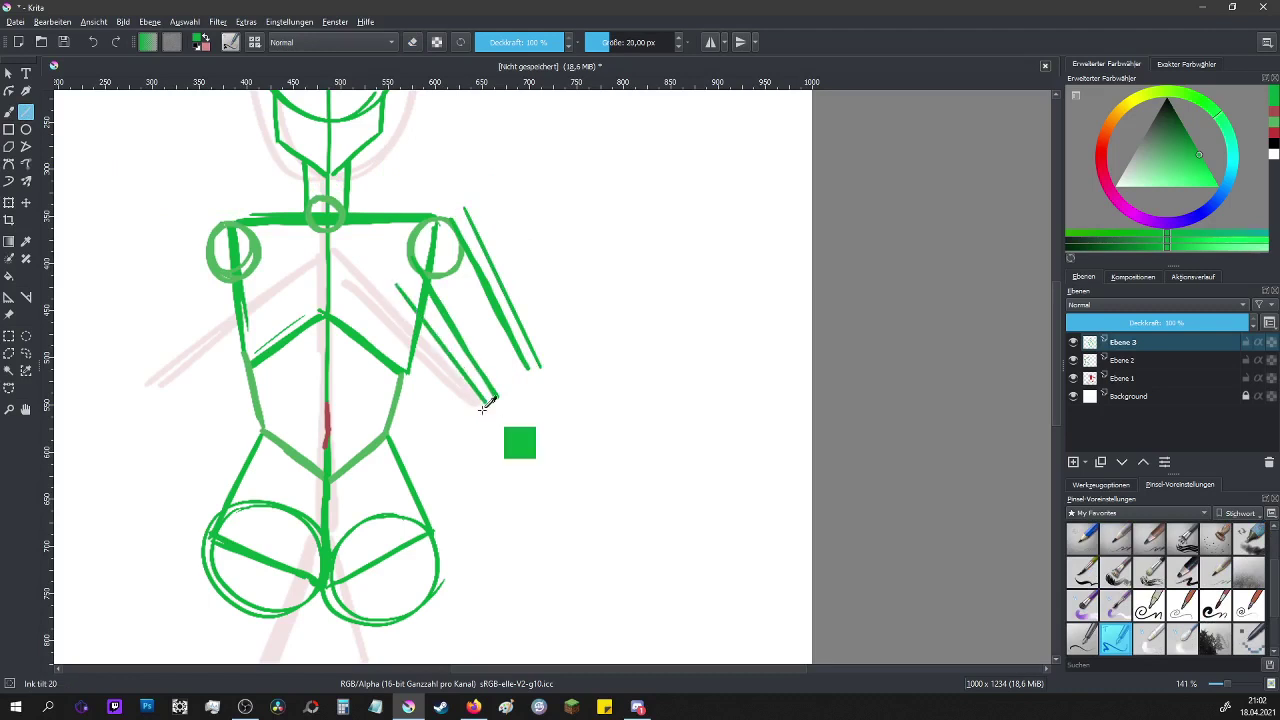
{"action": "left_click", "coordinate": [93, 42]}
{"action": "left_click", "coordinate": [93, 42]}
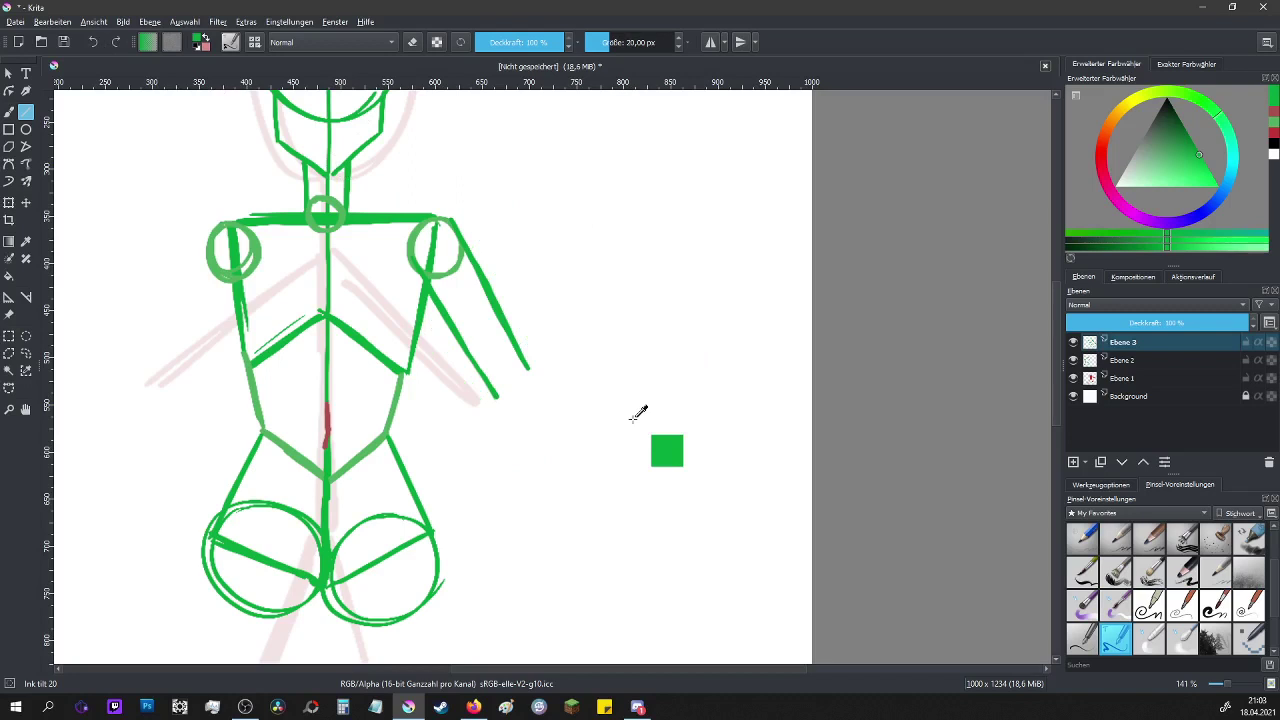
- Draw a small elbow circle with the freehand brush between the lower ends of the two upper-arm lines
{"action": "left_click", "coordinate": [8, 114]}
{"action": "key", "text": "ctrl"}
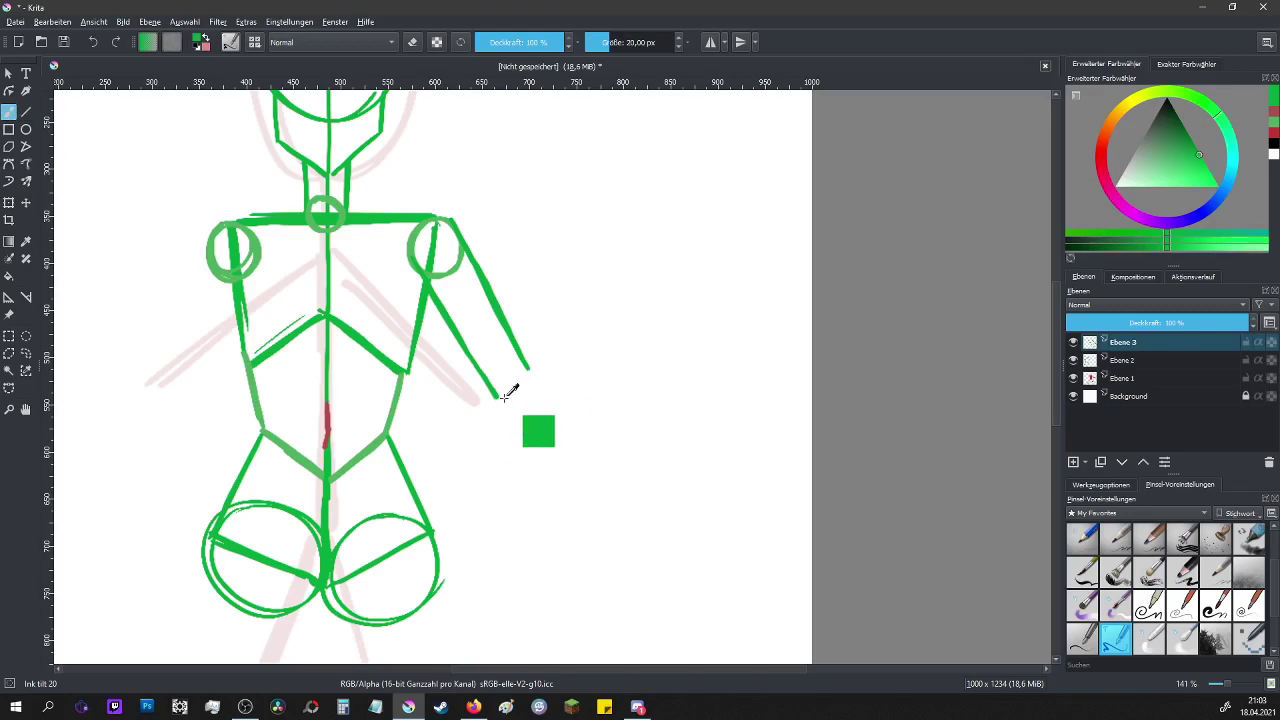
{"action": "mouse_move", "coordinate": [505, 370]}
{"action": "left_mouse_down"}
{"action": "mouse_move", "coordinate": [525, 392]}
{"action": "mouse_move", "coordinate": [510, 401]}
{"action": "left_mouse_up"}
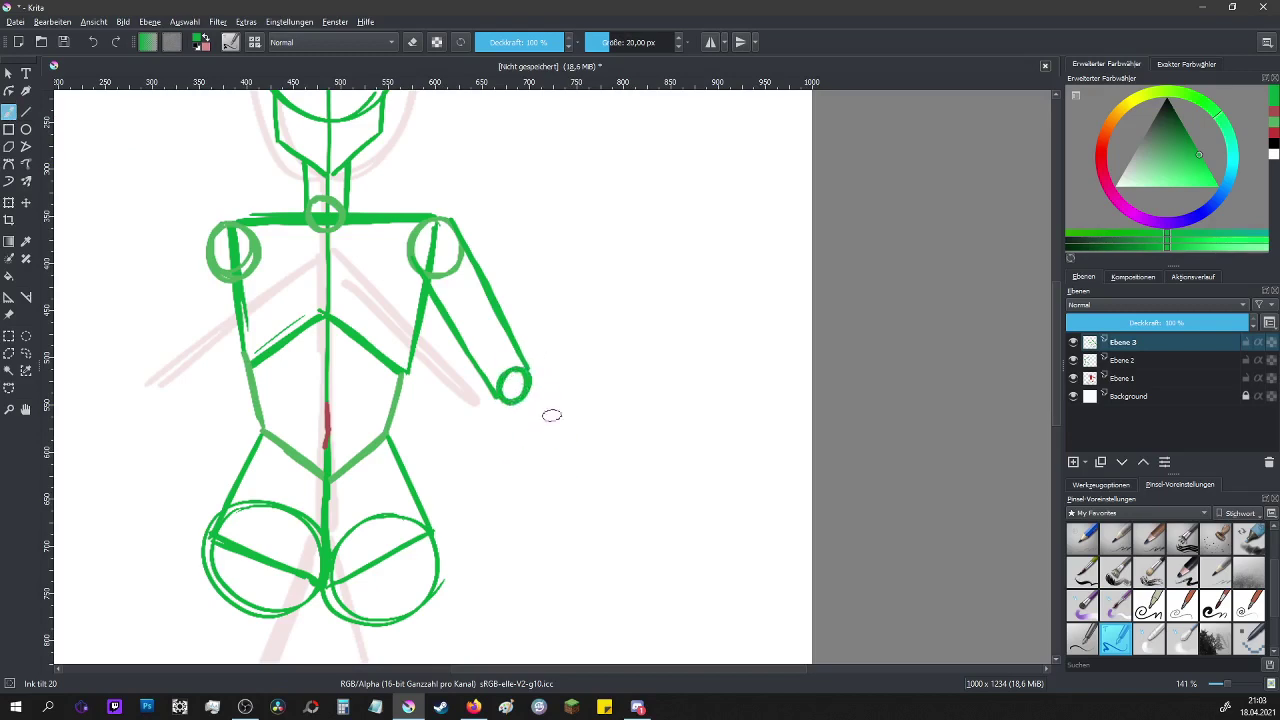
{"action": "key", "text": "ctrl"}
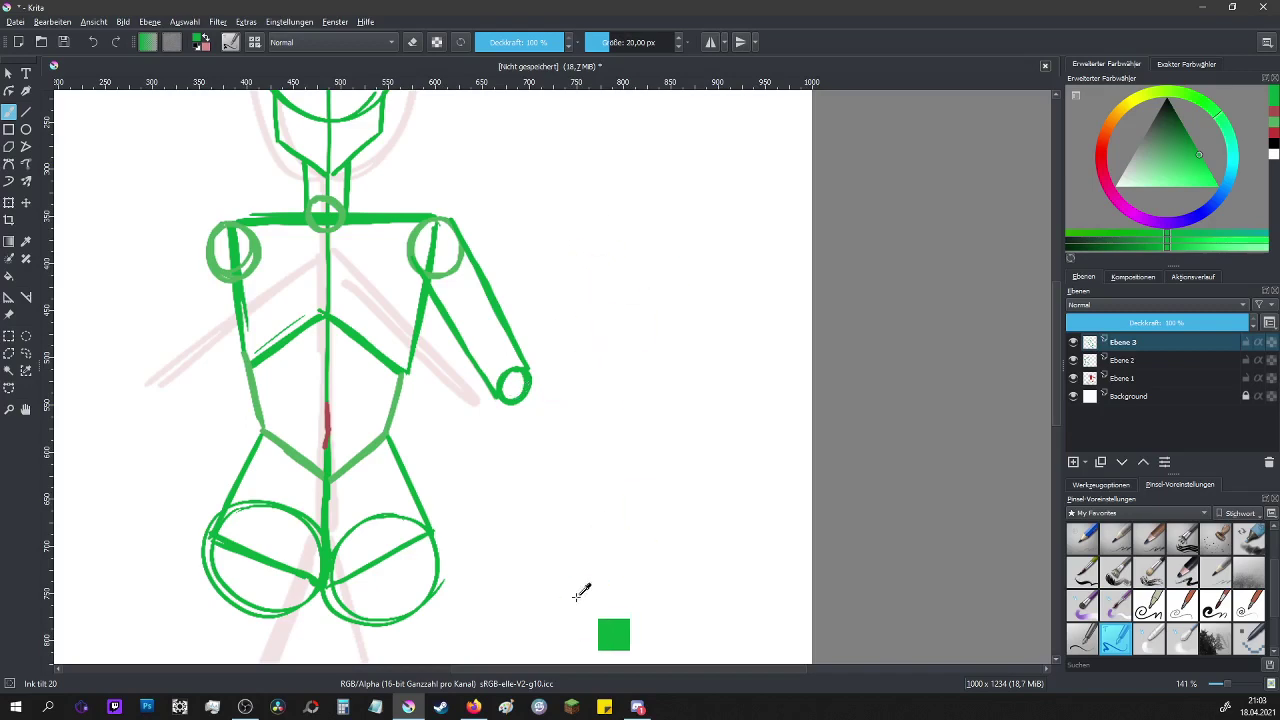
- Draw the right forearm as two lines tapering down from the elbow circle, with a small wrist circle at the lower end
{"action": "scroll", "coordinate": [657, 589], "scroll_direction": "up", "scroll_amount": 1}
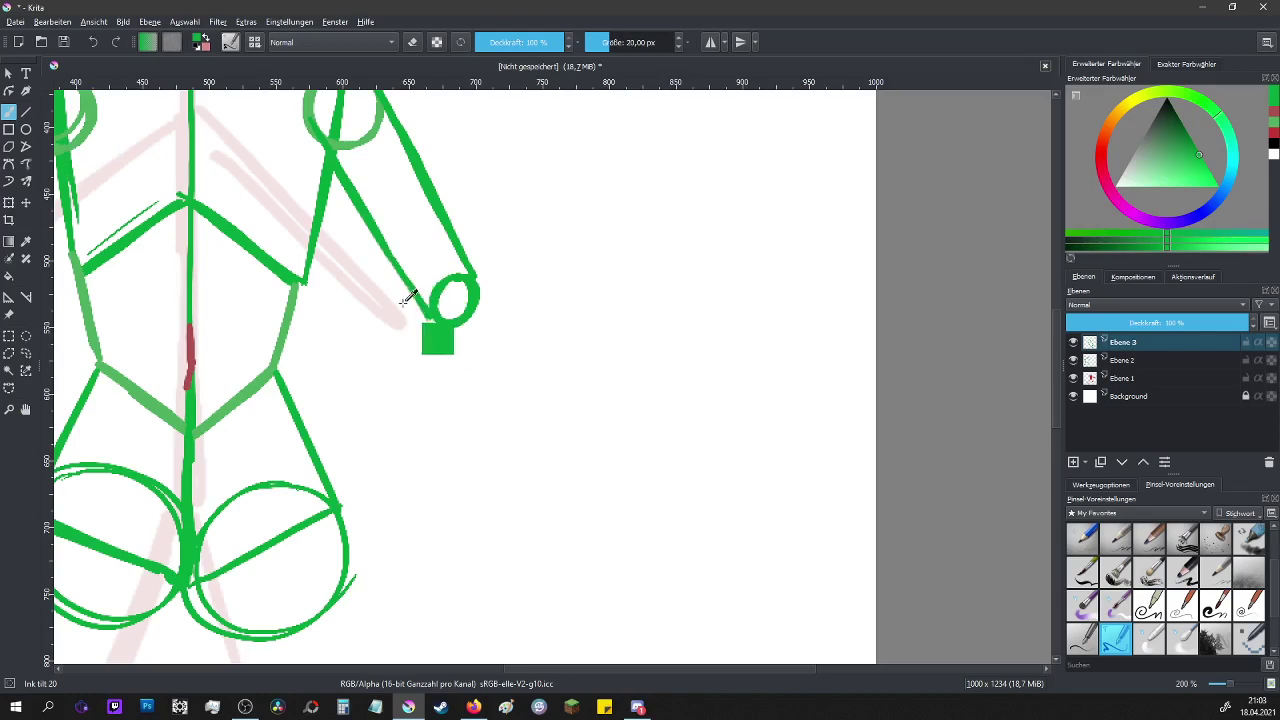
{"action": "mouse_move", "coordinate": [414, 298]}
{"action": "left_mouse_down"}
{"action": "mouse_move", "coordinate": [428, 356]}
{"action": "mouse_move", "coordinate": [548, 493]}
{"action": "left_mouse_up"}
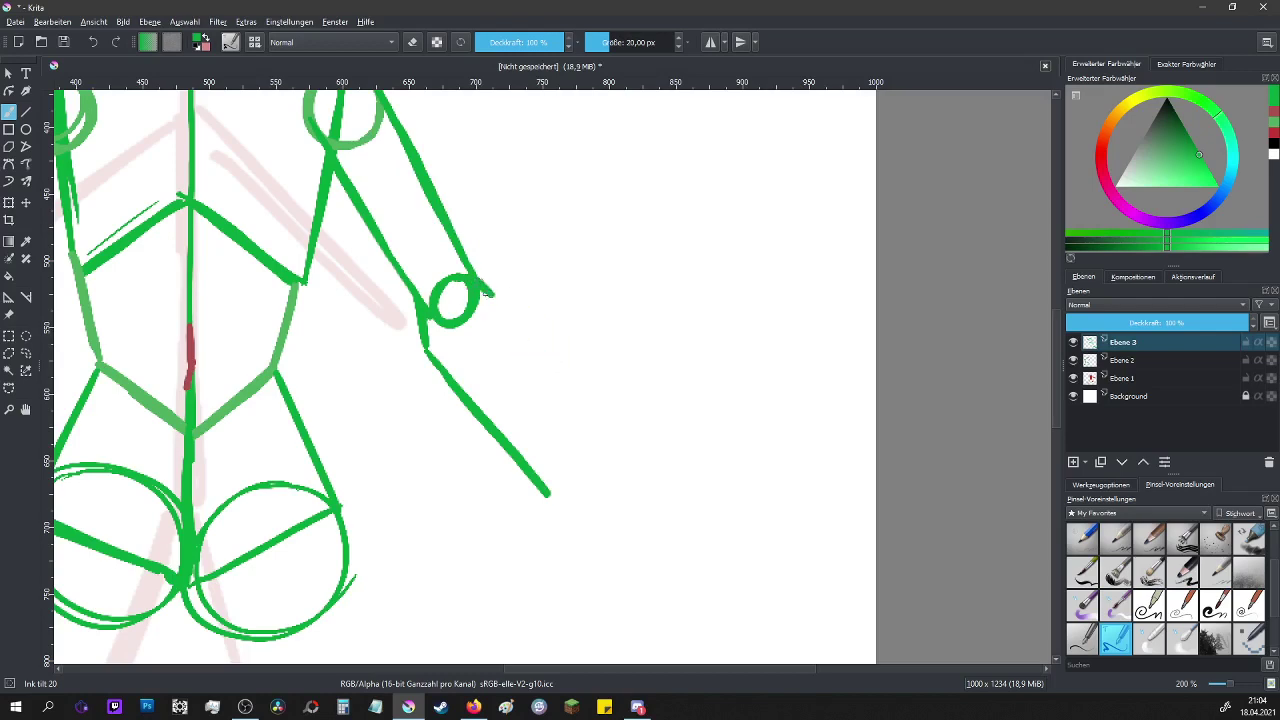
{"action": "mouse_move", "coordinate": [493, 298]}
{"action": "left_mouse_down"}
{"action": "mouse_move", "coordinate": [583, 480]}
{"action": "mouse_move", "coordinate": [554, 498]}
{"action": "mouse_move", "coordinate": [580, 480]}
{"action": "mouse_move", "coordinate": [585, 495]}
{"action": "left_mouse_up"}
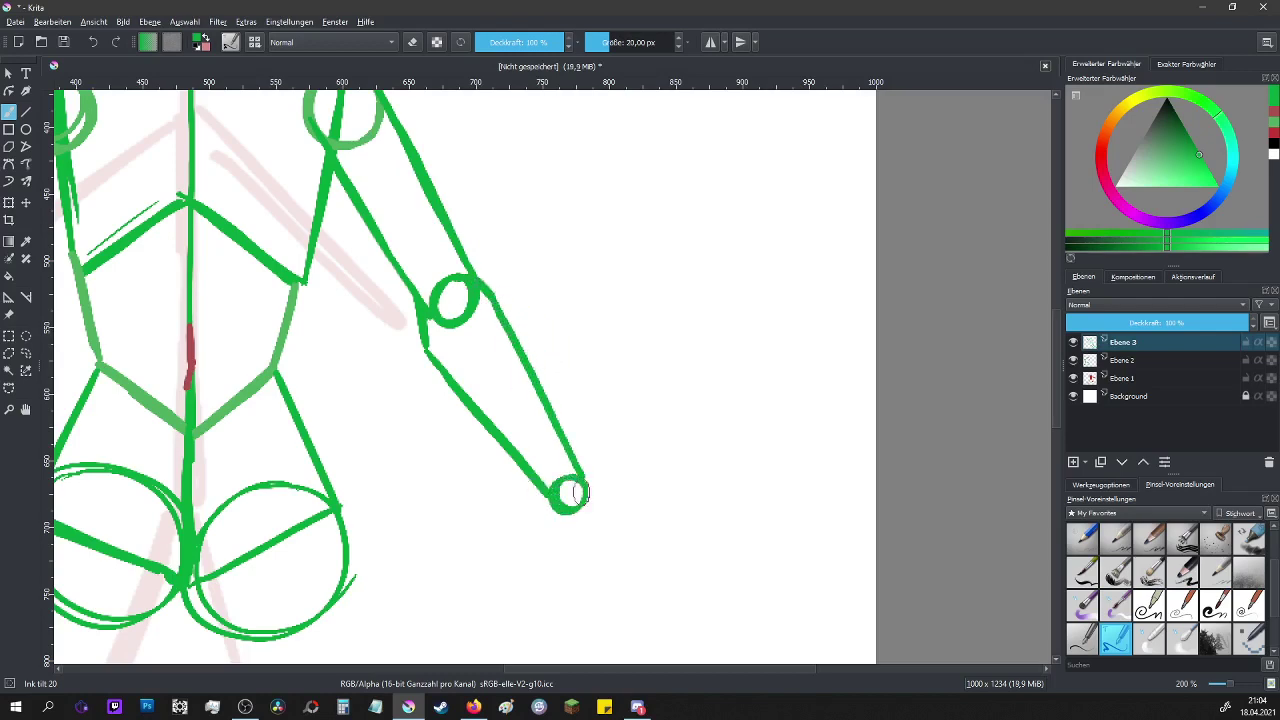
{"action": "scroll", "coordinate": [650, 492], "scroll_direction": "down", "scroll_amount": 3}
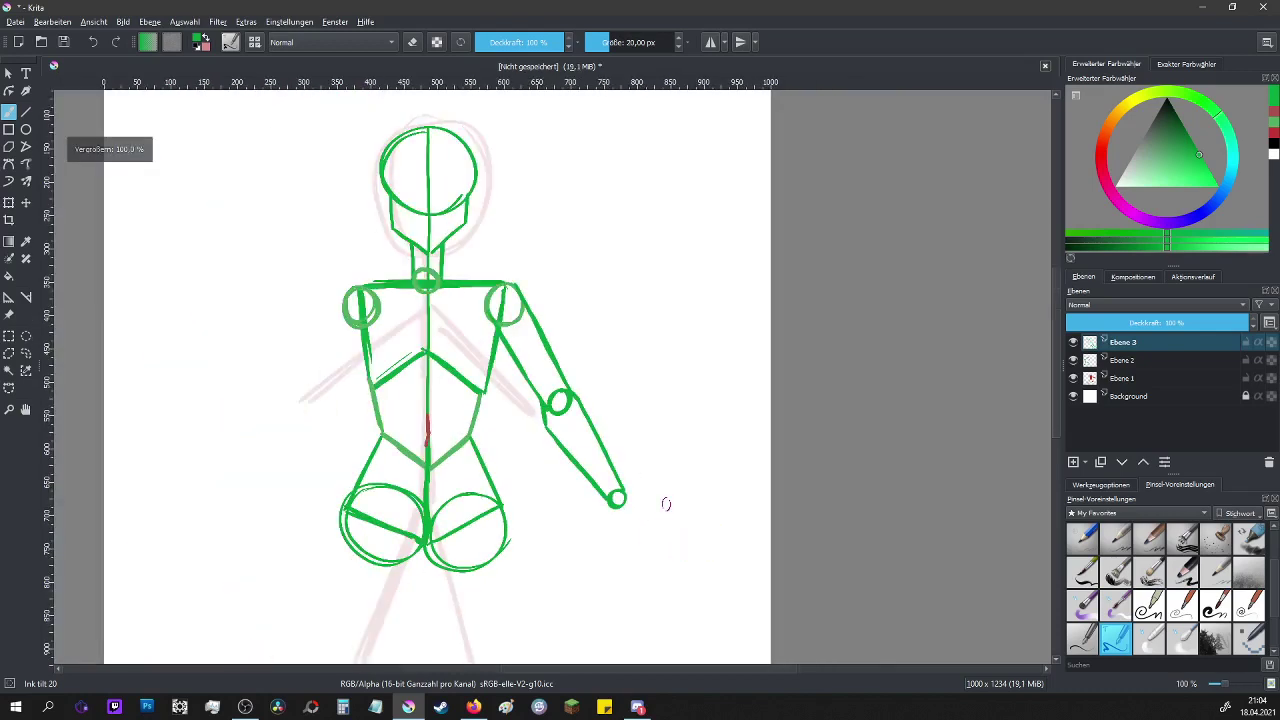
- Copy the whole right arm with a rectangular selection, paste it as a new layer and start transforming it
{"action": "left_click", "coordinate": [492, 489], "text": "ctrl"}
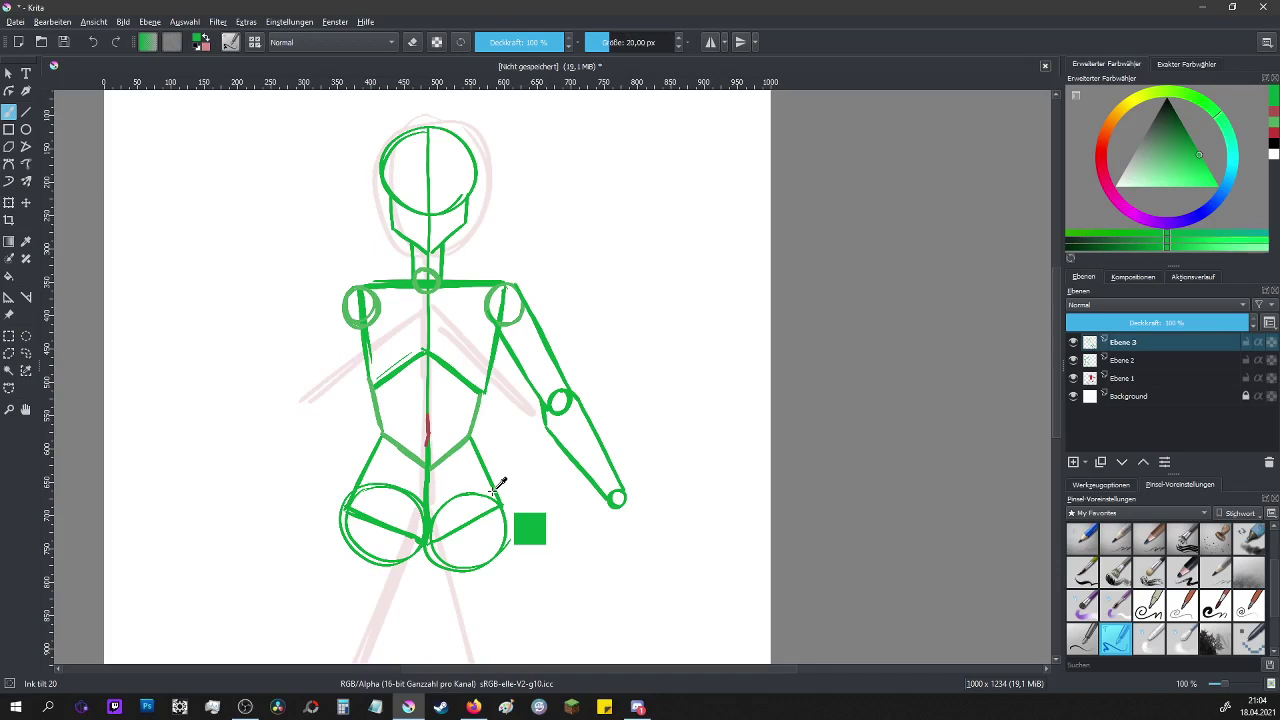
{"action": "left_click", "coordinate": [9, 340]}
{"action": "left_click_drag", "start_coordinate": [444, 253], "coordinate": [720, 544]}
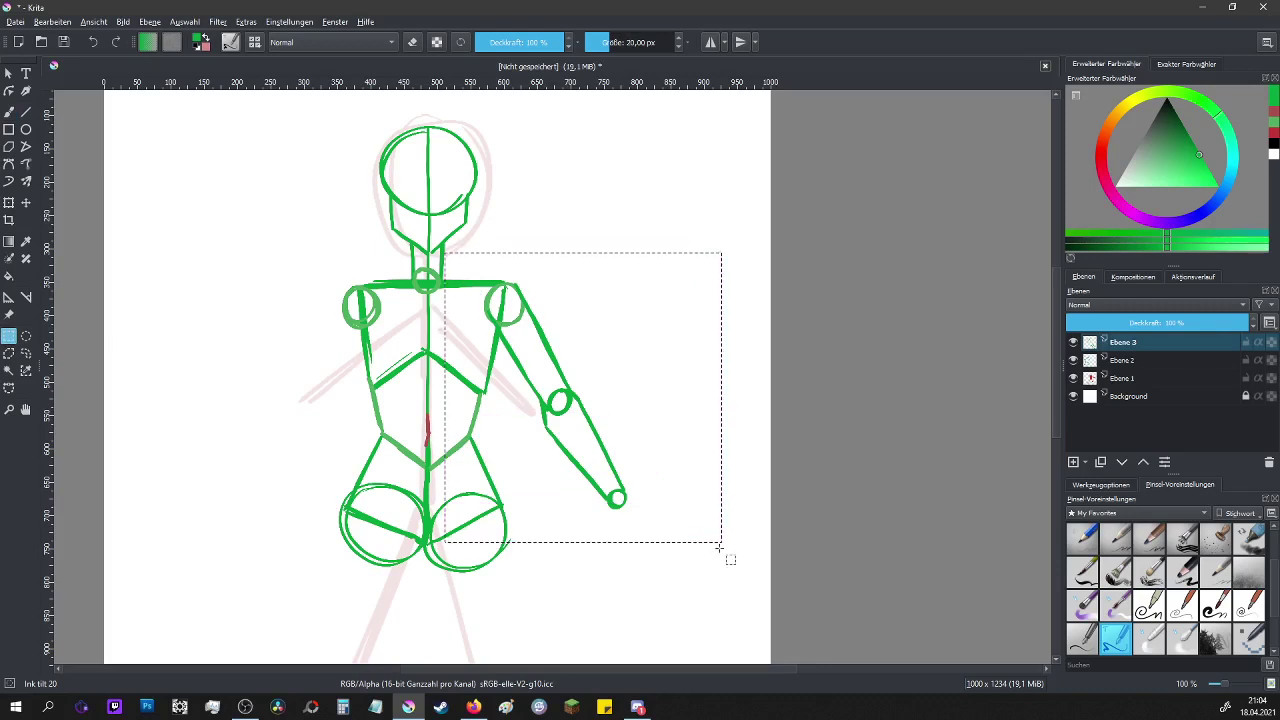
{"action": "key", "text": "ctrl+v"}
{"action": "left_click", "coordinate": [9, 203]}
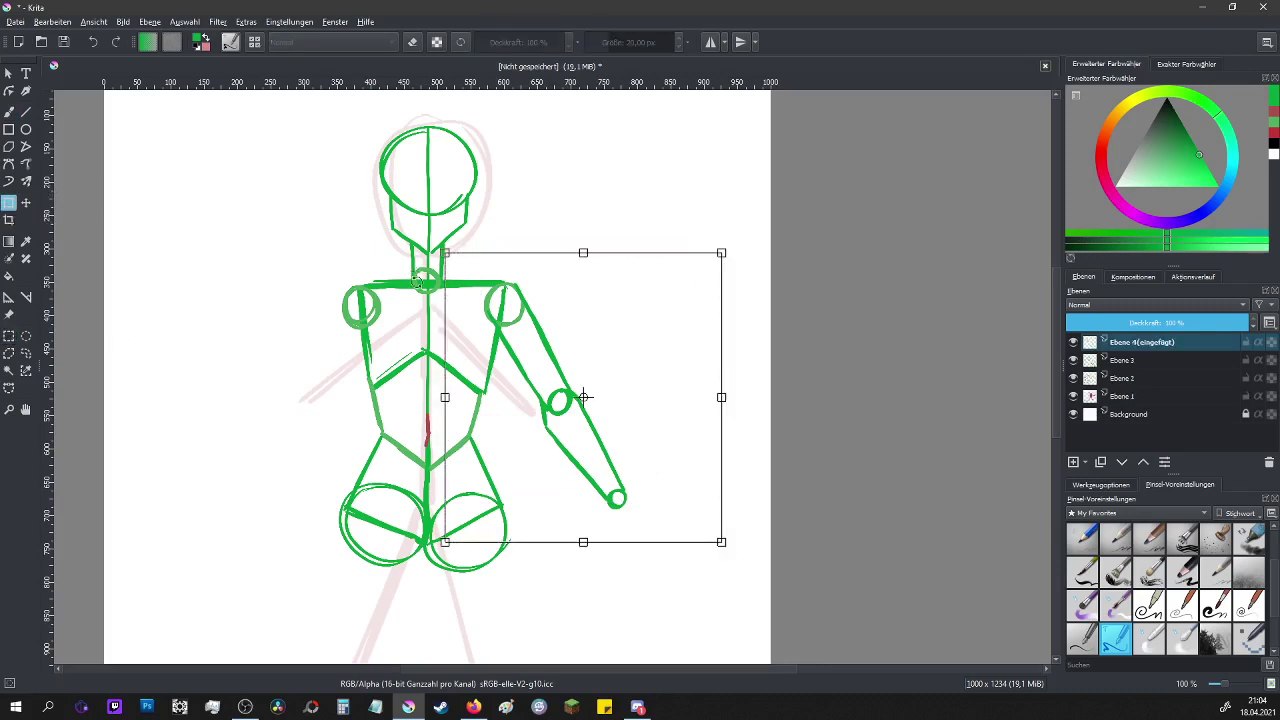
- Mirror the pasted arm horizontally and move it across the torso to the left shoulder circle
{"action": "right_click", "coordinate": [618, 346]}
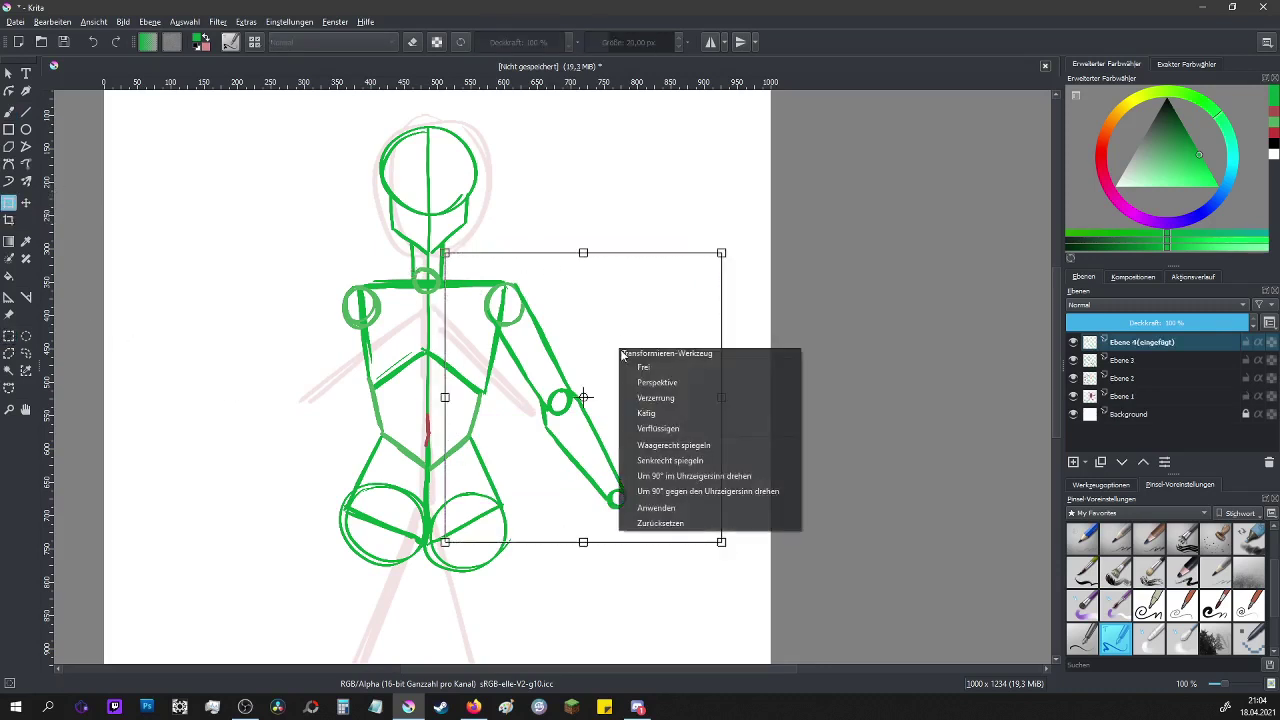
{"action": "left_click", "coordinate": [686, 443]}
{"action": "left_click_drag", "start_coordinate": [651, 346], "coordinate": [342, 358]}
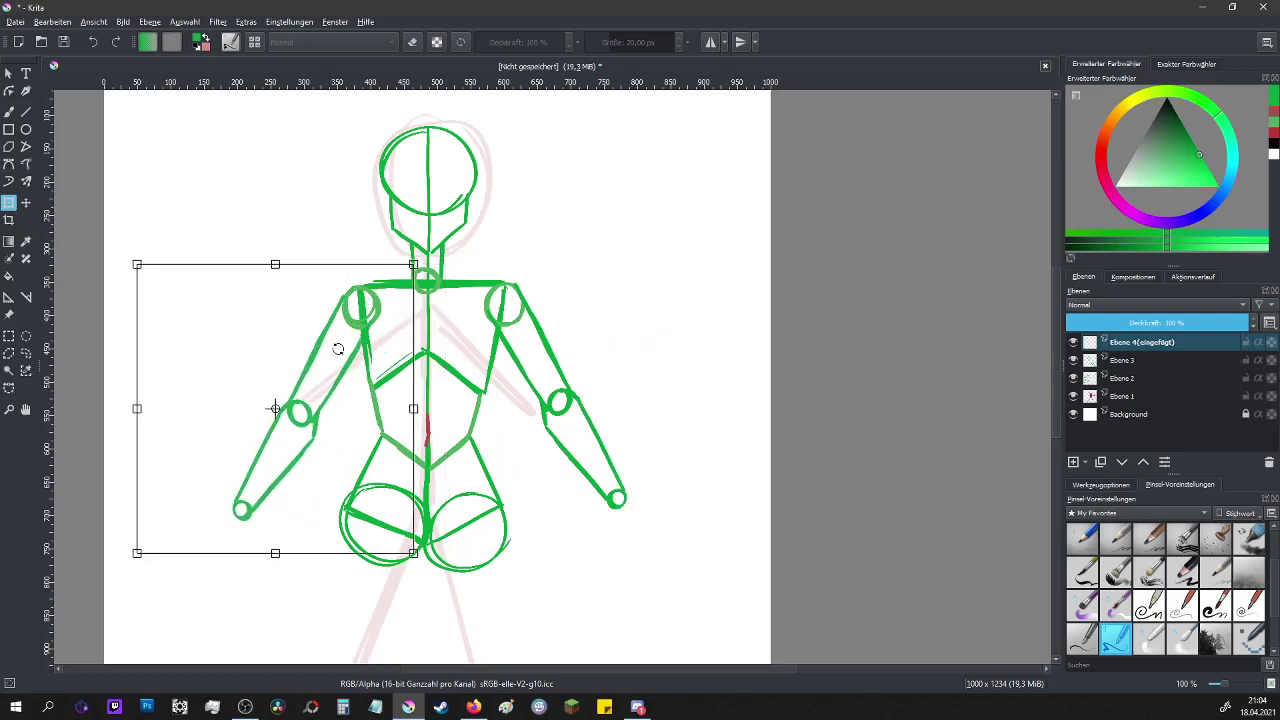
{"action": "left_click", "coordinate": [8, 338]}
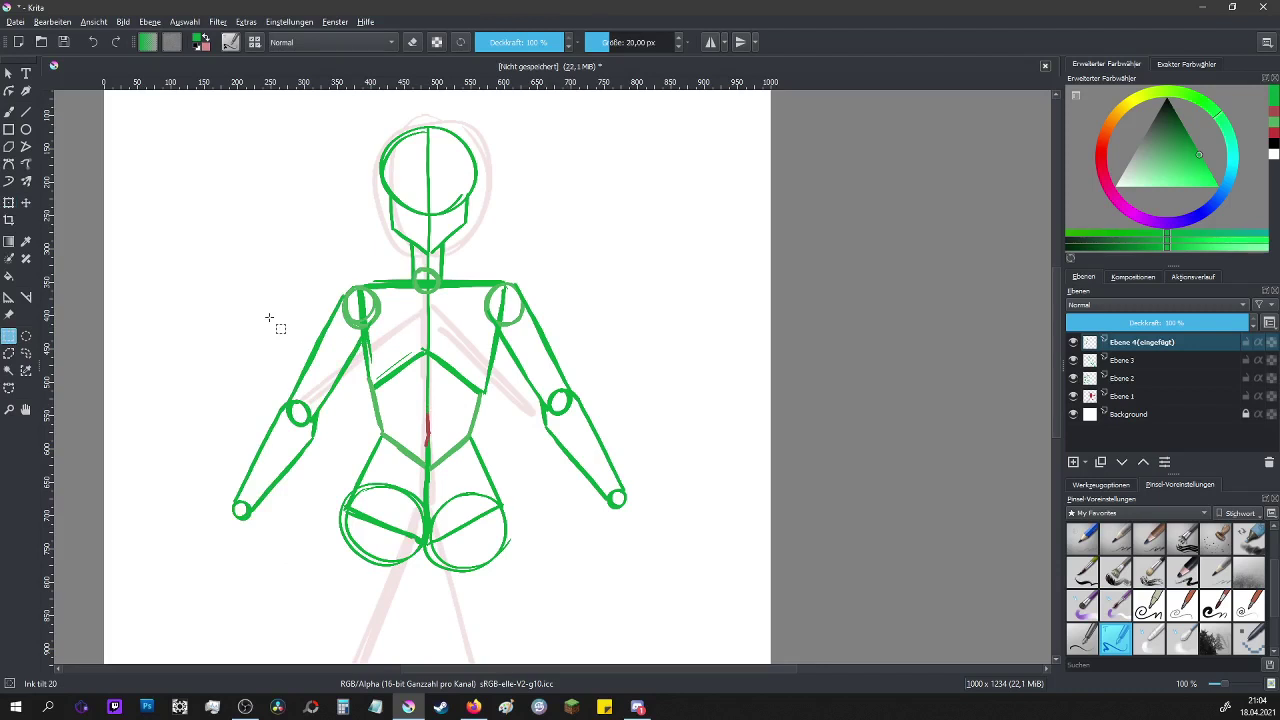
- Try rotating the mirrored arm around the left shoulder into raised, horizontal and lowered poses
{"action": "left_click", "coordinate": [8, 203]}
{"action": "left_click_drag", "start_coordinate": [412, 179], "coordinate": [323, 233]}
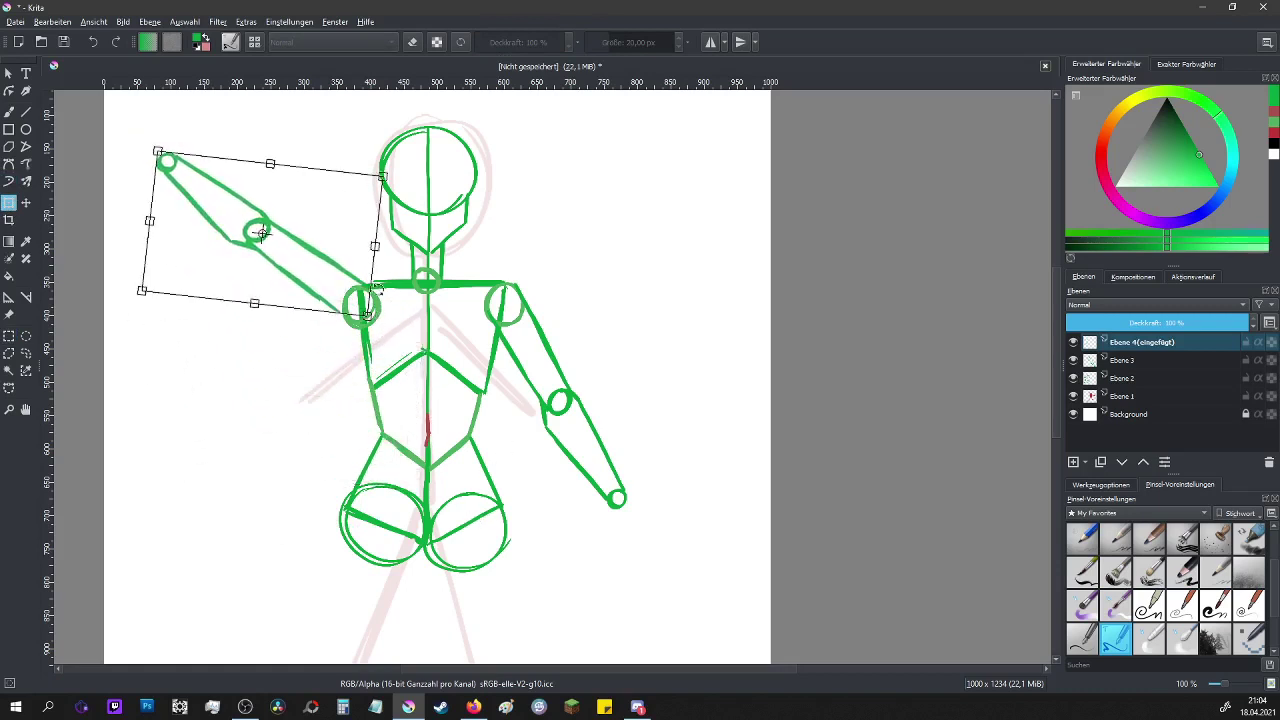
{"action": "left_click_drag", "start_coordinate": [440, 253], "coordinate": [430, 185]}
{"action": "key", "text": "ctrl+z"}
{"action": "left_click_drag", "start_coordinate": [397, 205], "coordinate": [297, 277]}
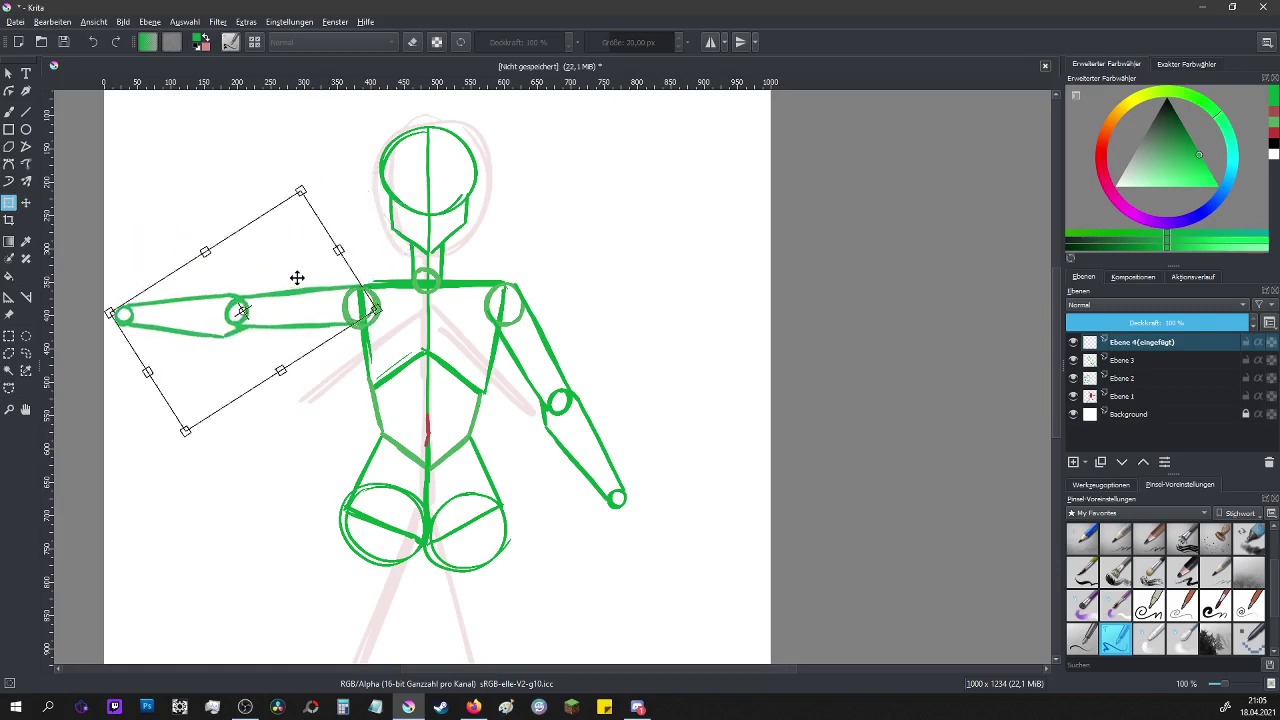
{"action": "left_click_drag", "start_coordinate": [417, 316], "coordinate": [334, 159]}
{"action": "left_click_drag", "start_coordinate": [294, 262], "coordinate": [338, 351]}
{"action": "left_click_drag", "start_coordinate": [430, 374], "coordinate": [383, 403]}
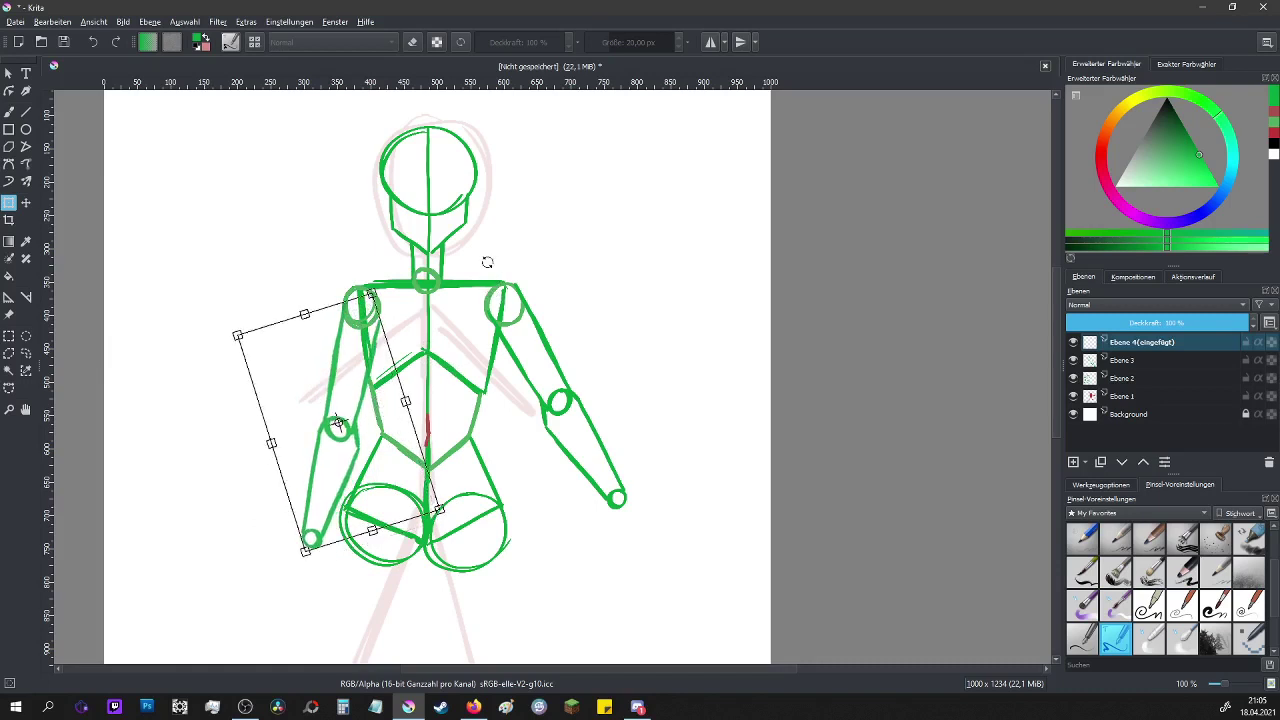
- Undo the trial arm rotations and reposition the mirrored arm at the left shoulder, level with the right arm
{"action": "key", "text": "ctrl+z"}
{"action": "key", "text": "ctrl+z"}
{"action": "key", "text": "ctrl+z"}
{"action": "key", "text": "ctrl+z"}
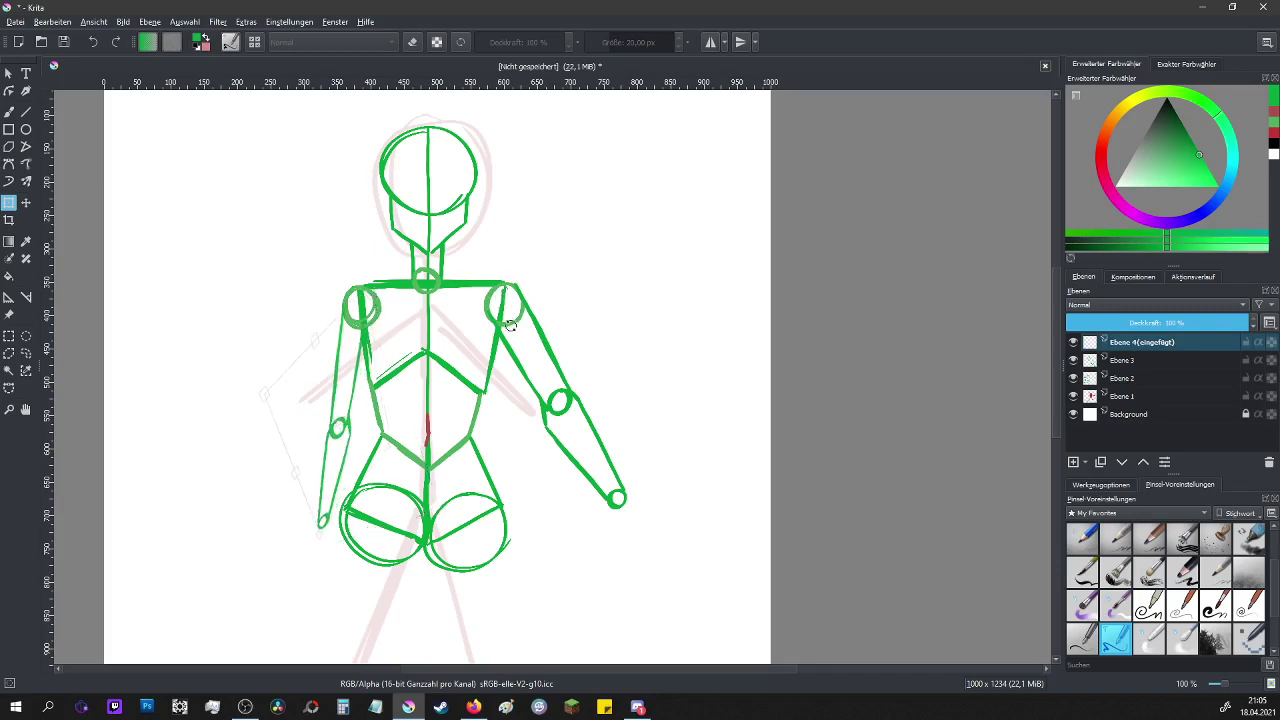
{"action": "left_click", "coordinate": [89, 43]}
{"action": "key", "text": "ctrl+z"}
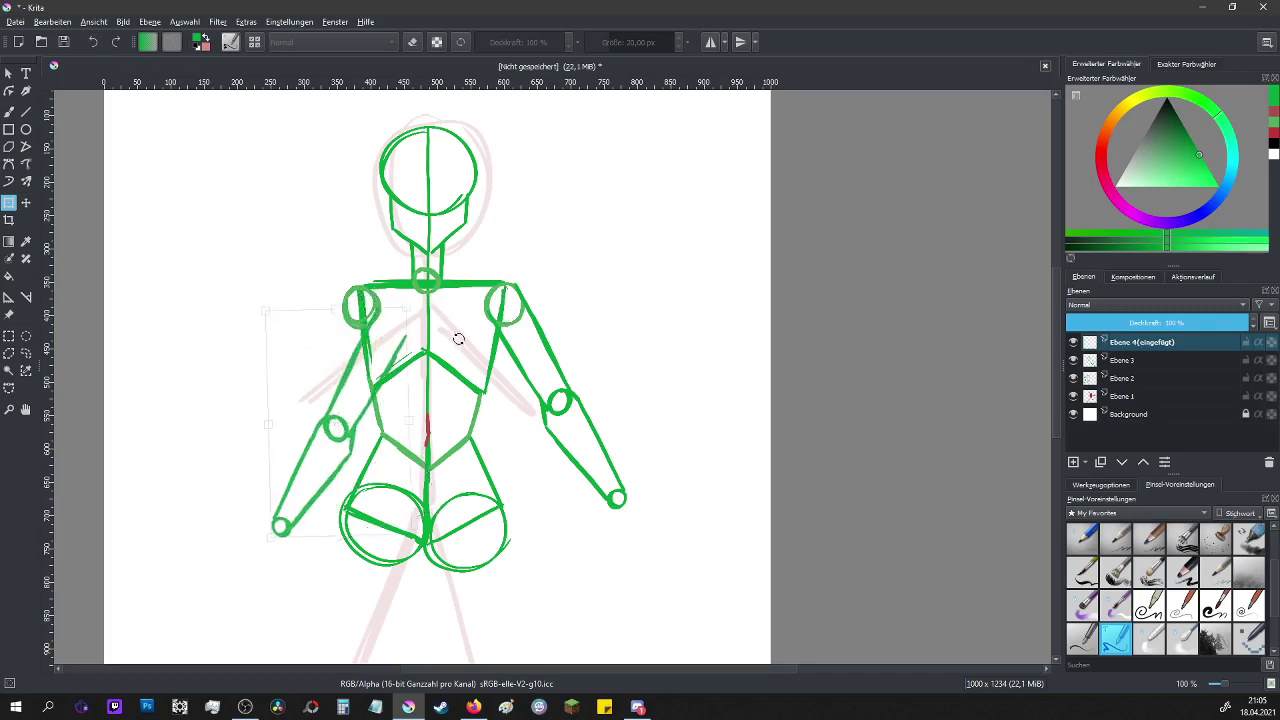
{"action": "left_click_drag", "start_coordinate": [349, 324], "coordinate": [335, 302]}
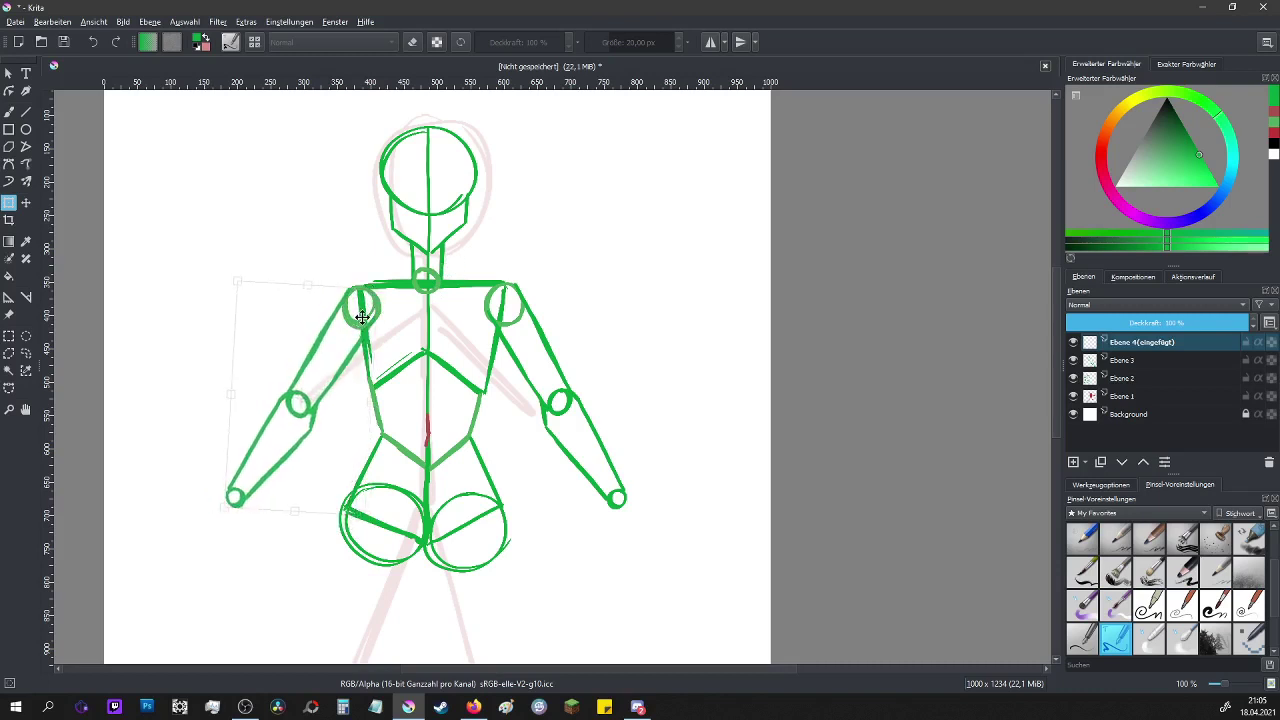
{"action": "left_click", "coordinate": [9, 336]}
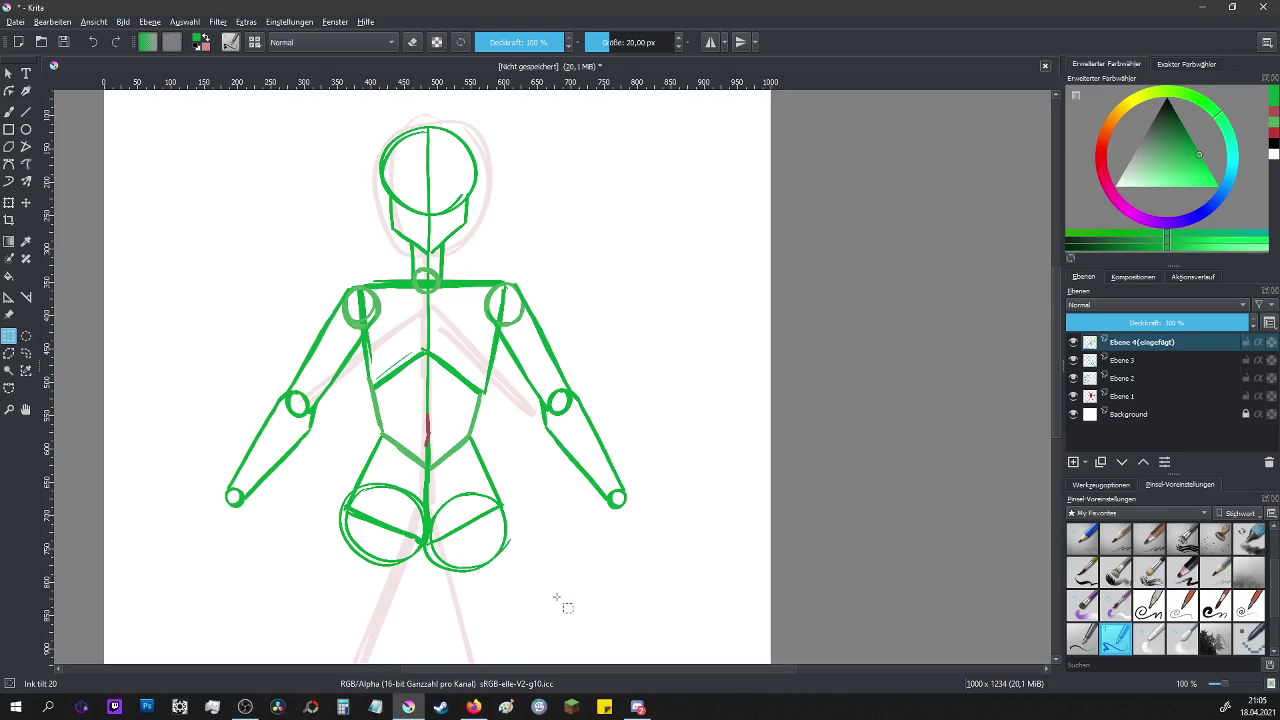
{"action": "left_click", "coordinate": [1125, 397], "text": "ctrl"}
{"action": "scroll", "coordinate": [508, 414], "scroll_direction": "down", "scroll_amount": 2}
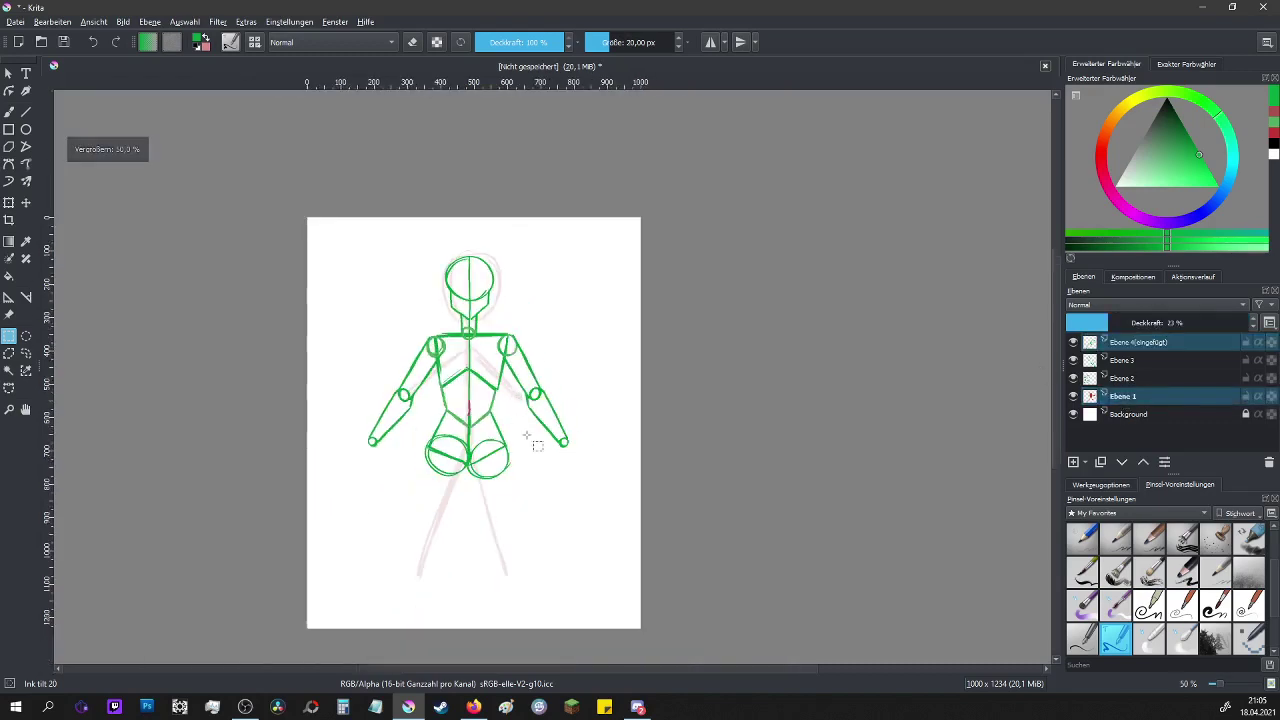
{"action": "key", "text": "ctrl+t"}
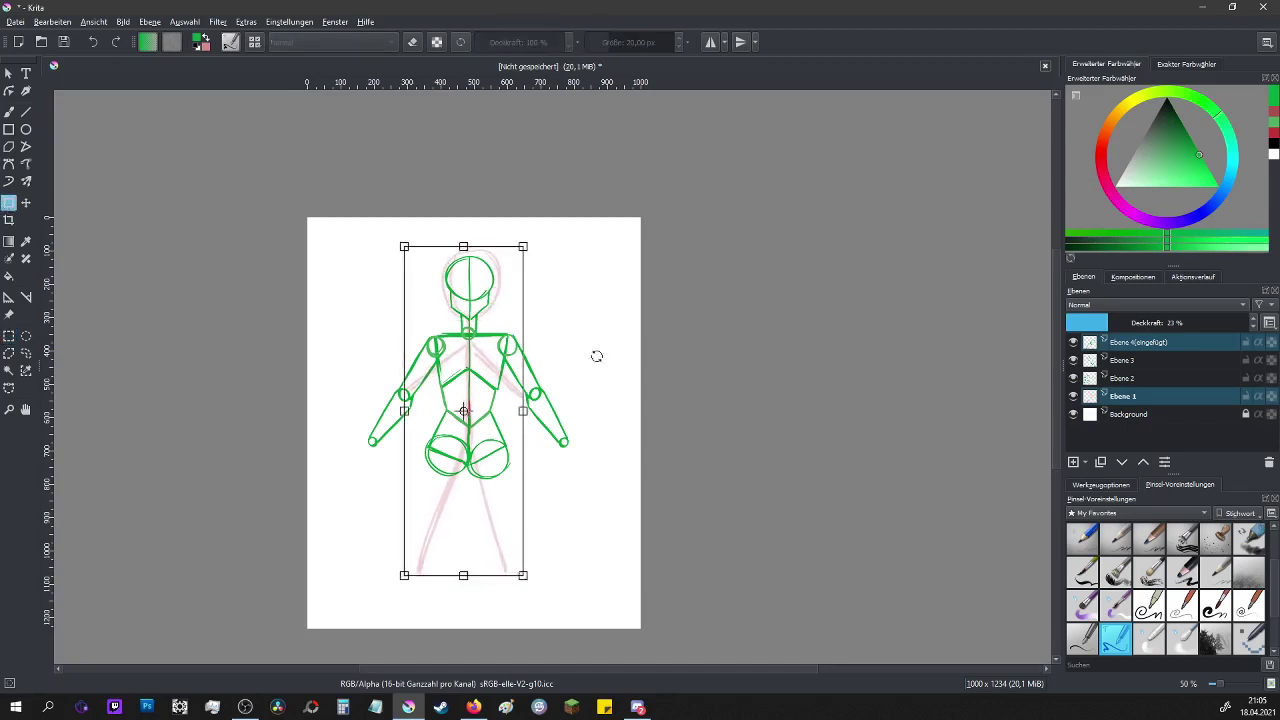
{"action": "left_click", "coordinate": [1135, 365]}
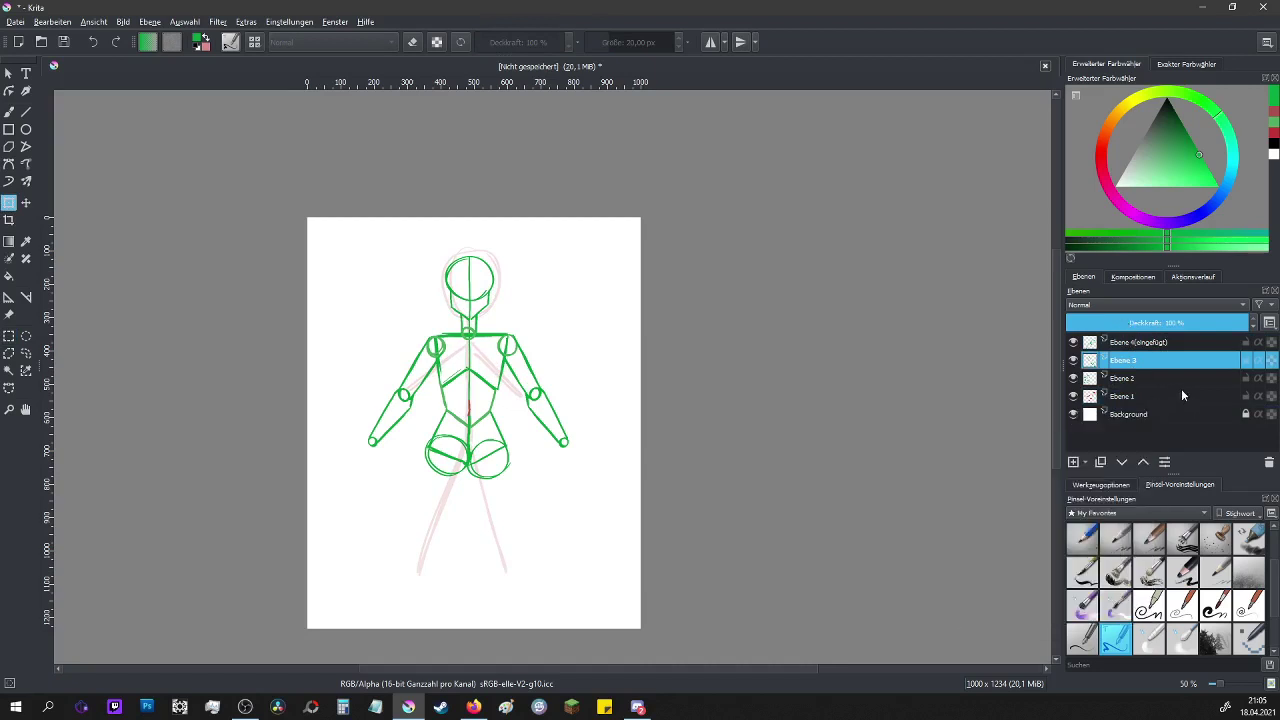
- Merge the layers Ebene 4 (eingefügt), Ebene 3 and Ebene 2 into a single layer
{"action": "left_click", "coordinate": [1150, 343]}
{"action": "left_click", "coordinate": [1143, 378], "text": "ctrl"}
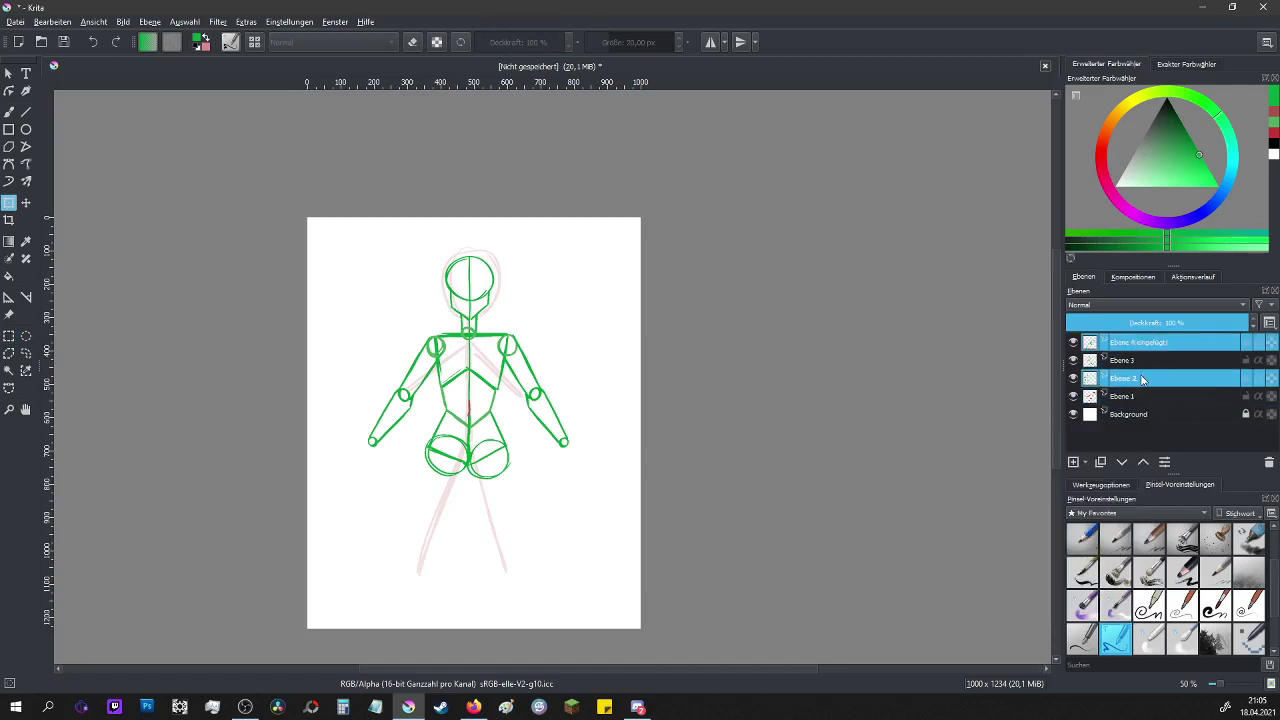
{"action": "left_click", "coordinate": [1140, 362], "text": "ctrl"}
{"action": "right_click", "coordinate": [1140, 362]}
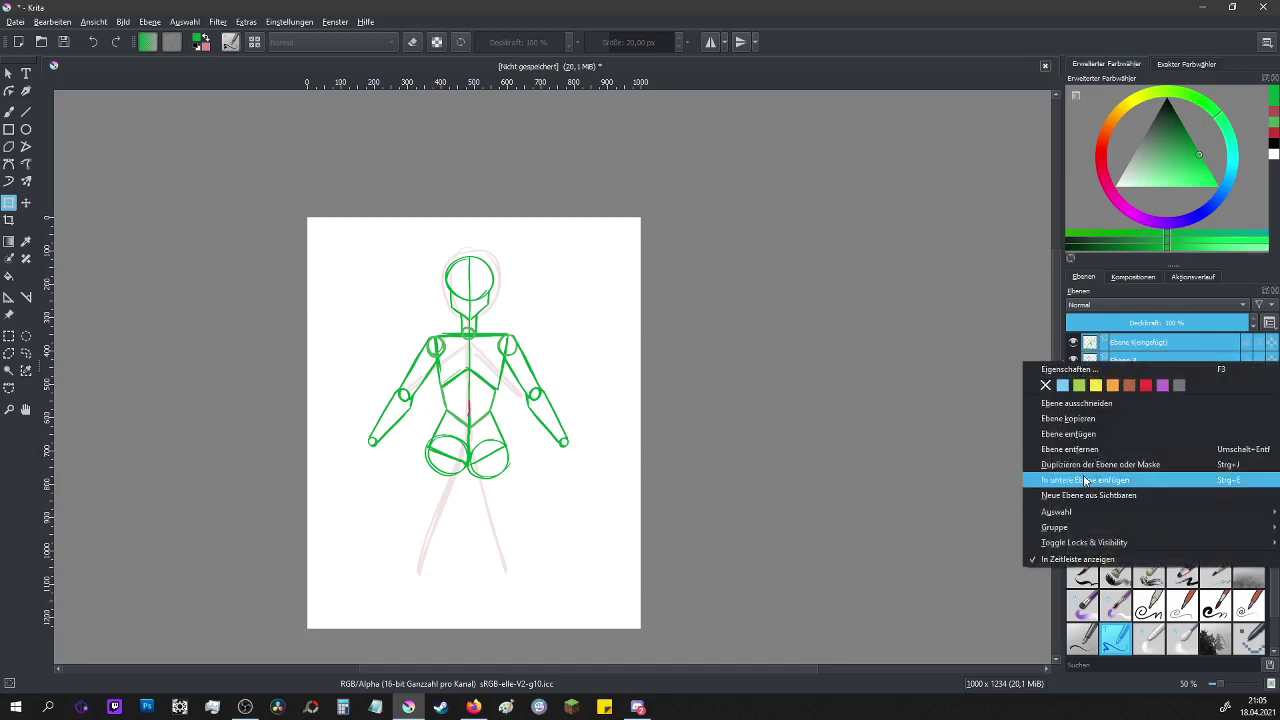
{"action": "left_click", "coordinate": [1080, 490]}
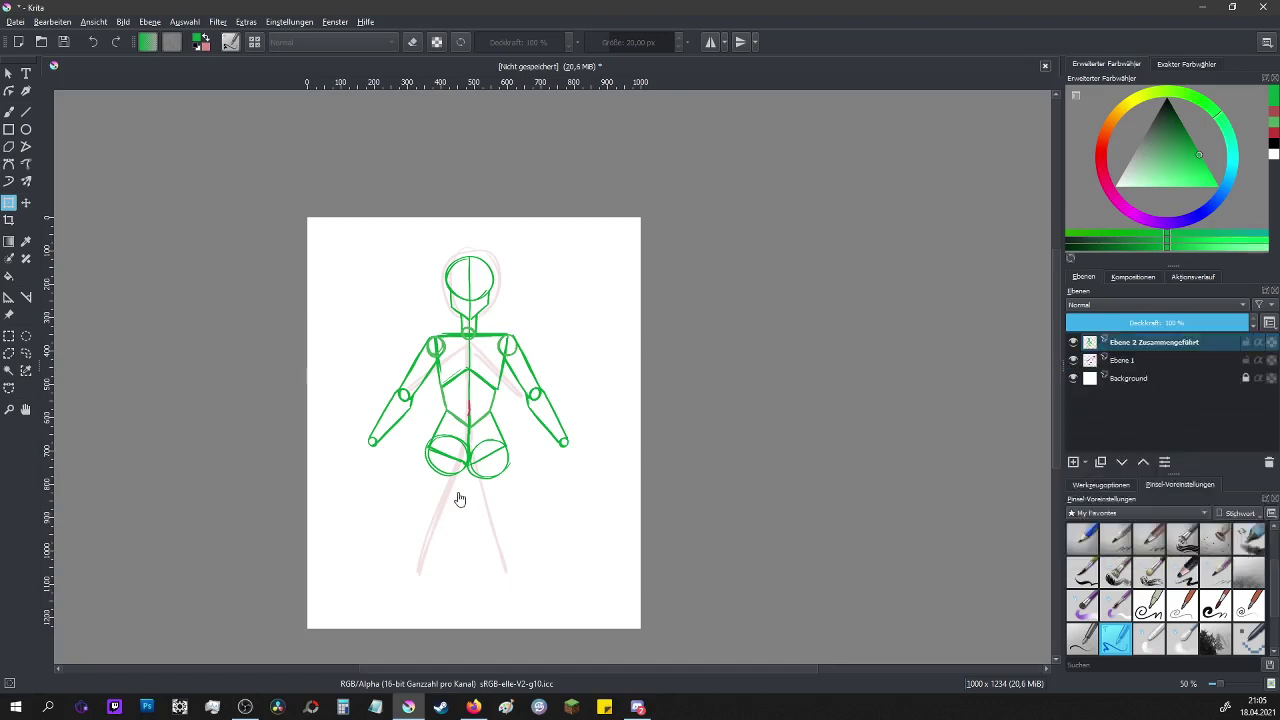
- With the ink brush, draw the inner edge of the right hand from the wrist circle down to a pointed thumb
{"action": "key", "text": "plus"}
{"action": "key", "text": "plus"}
{"action": "key", "text": "plus"}
{"action": "key", "text": "plus"}
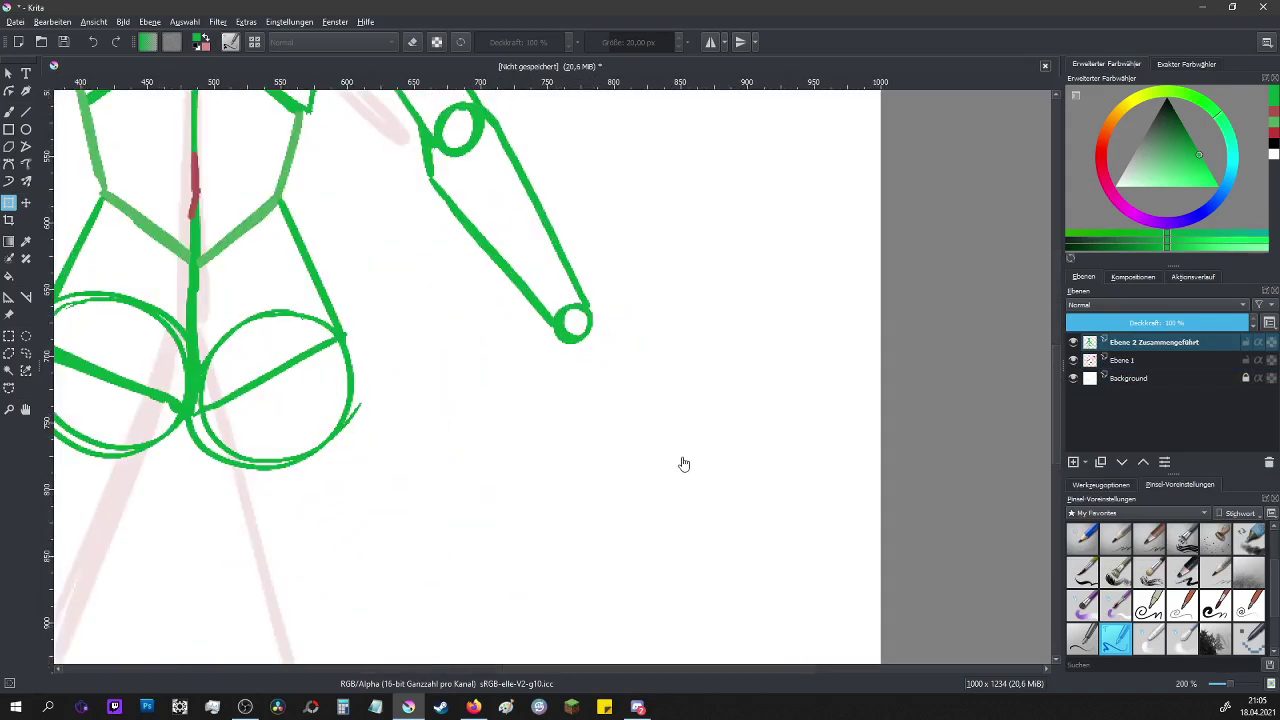
{"action": "left_click", "coordinate": [9, 111]}
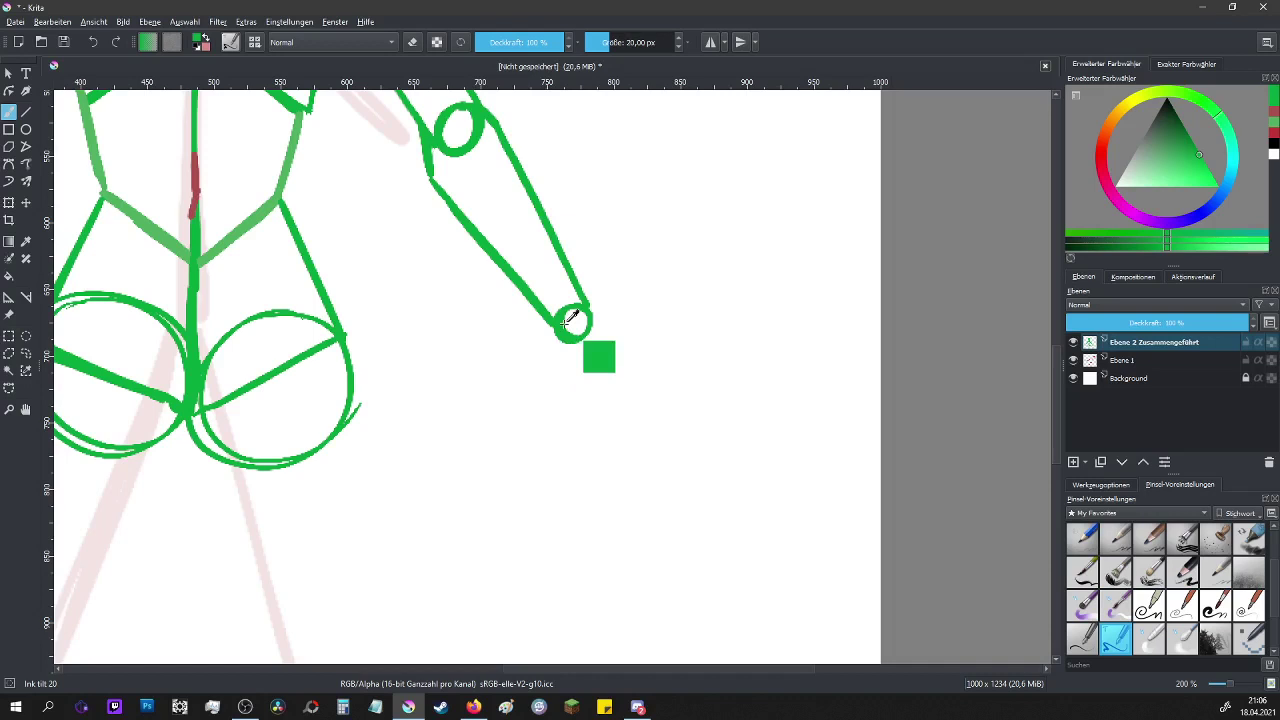
{"action": "mouse_move", "coordinate": [553, 328]}
{"action": "left_mouse_down"}
{"action": "mouse_move", "coordinate": [533, 385]}
{"action": "mouse_move", "coordinate": [540, 449]}
{"action": "mouse_move", "coordinate": [557, 443]}
{"action": "mouse_move", "coordinate": [566, 398]}
{"action": "left_mouse_up"}
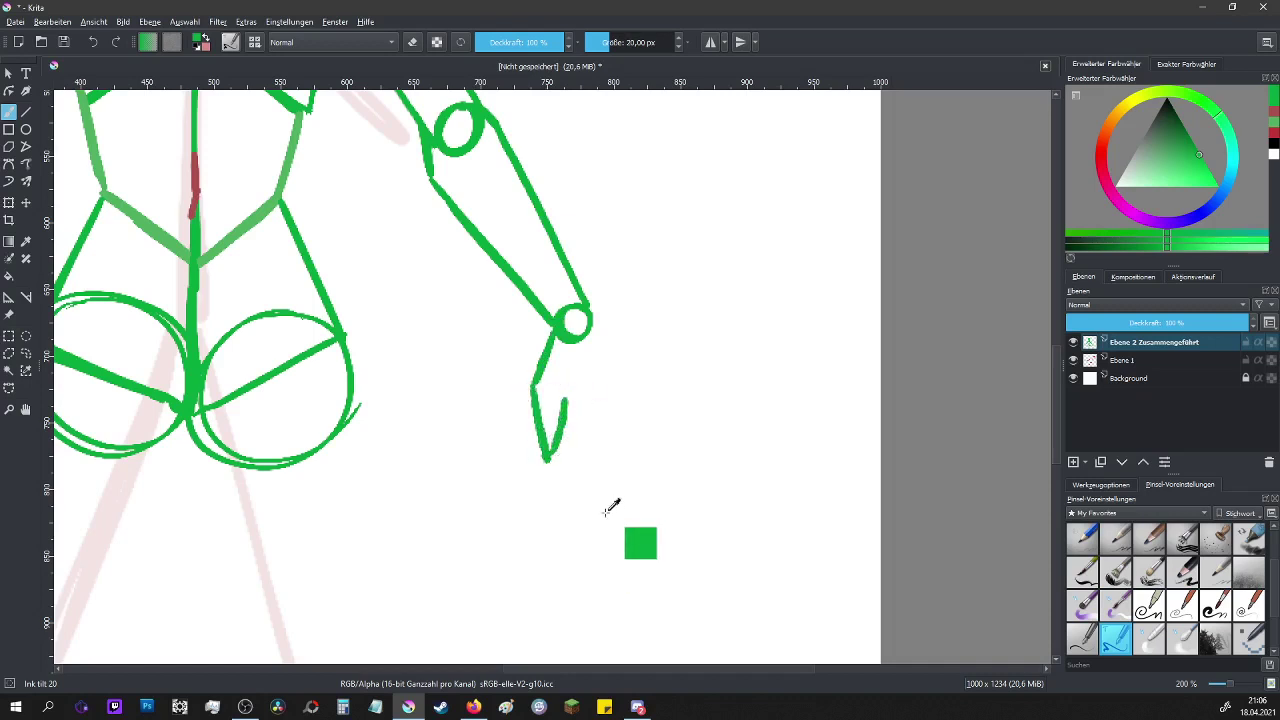
- Draw the outer edge of the right hand down to a fingertip and fill in the pointed fingers beside the thumb
{"action": "mouse_move", "coordinate": [590, 337]}
{"action": "left_mouse_down"}
{"action": "mouse_move", "coordinate": [610, 400]}
{"action": "mouse_move", "coordinate": [584, 494]}
{"action": "left_mouse_up"}
{"action": "left_click_drag", "start_coordinate": [565, 402], "coordinate": [572, 496]}
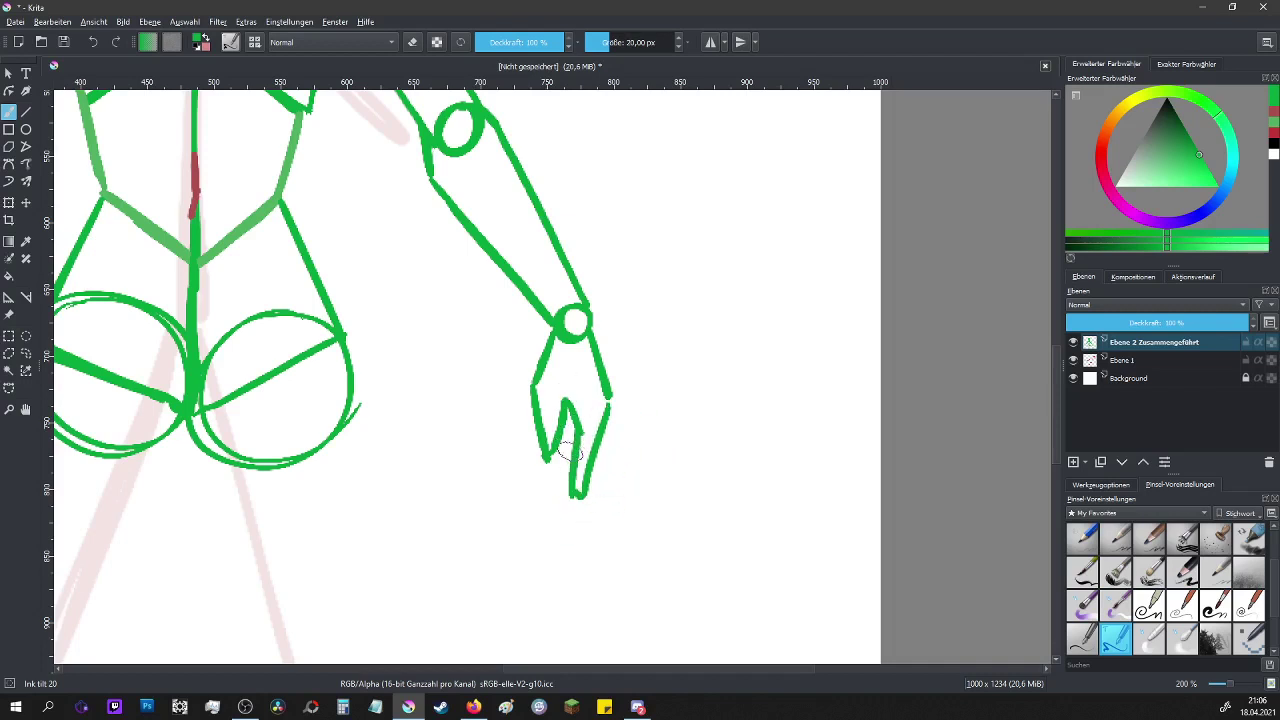
{"action": "mouse_move", "coordinate": [570, 434]}
{"action": "left_mouse_down"}
{"action": "mouse_move", "coordinate": [552, 476]}
{"action": "mouse_move", "coordinate": [583, 428]}
{"action": "left_mouse_up"}
{"action": "scroll", "coordinate": [645, 504], "scroll_direction": "down", "scroll_amount": 3}
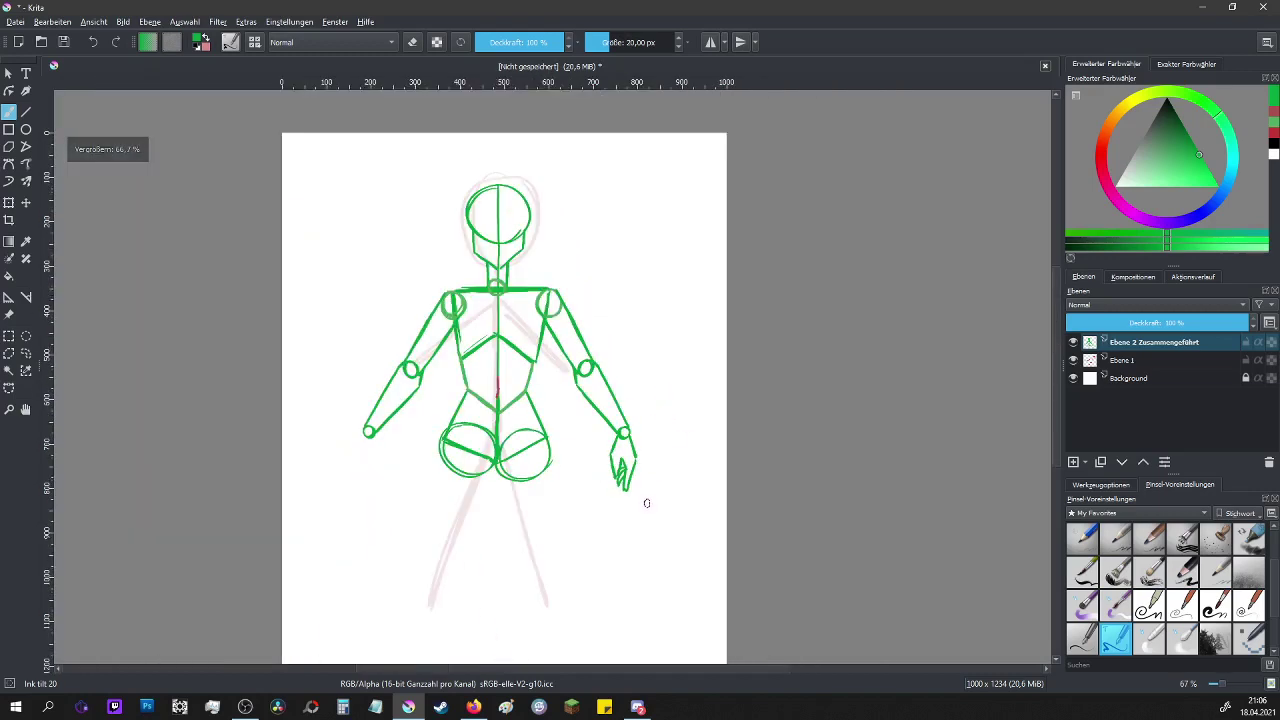
- Copy the right hand with a freehand selection around it and paste it as a new layer
{"action": "scroll", "coordinate": [566, 491], "scroll_direction": "up", "scroll_amount": 3}
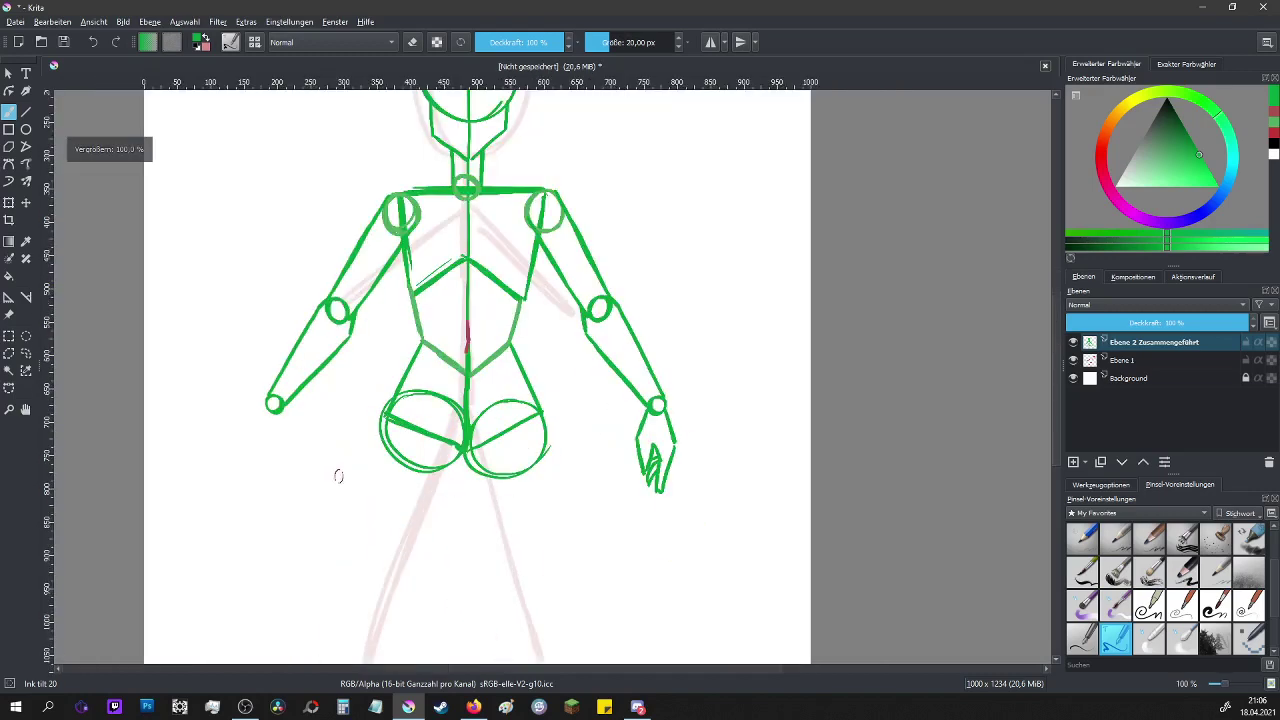
{"action": "left_click", "coordinate": [477, 446], "text": "ctrl"}
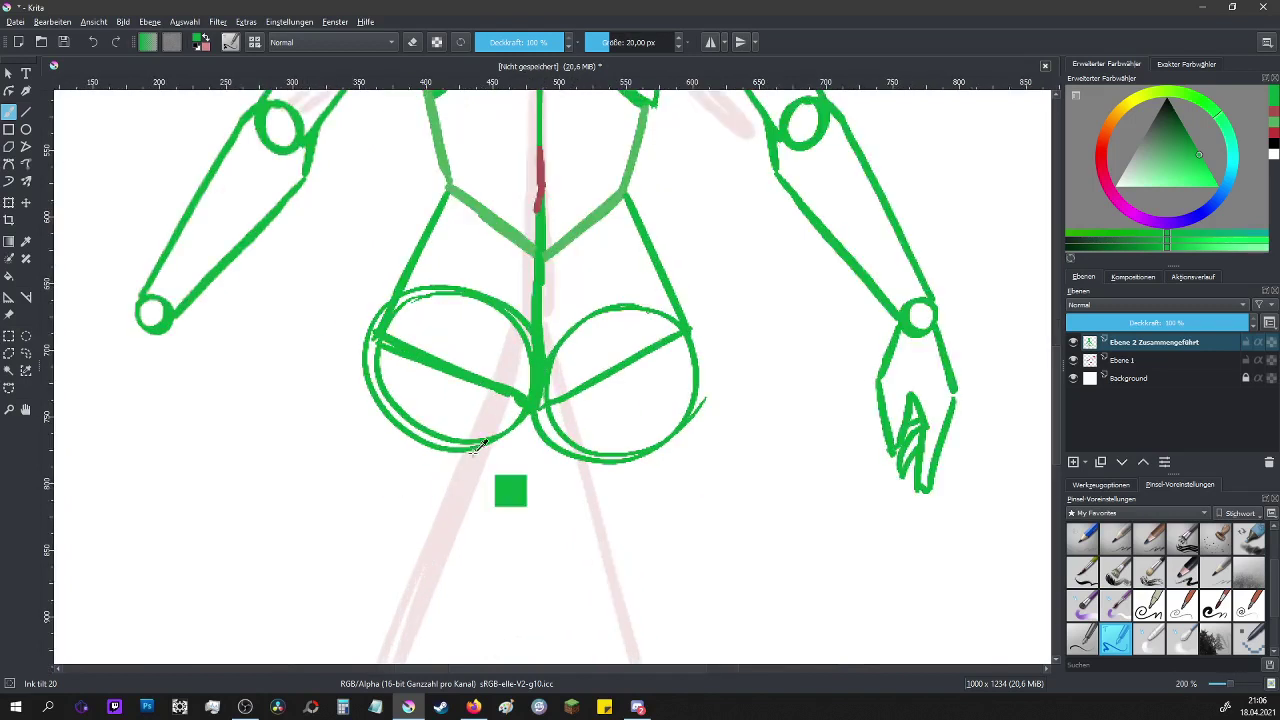
{"action": "left_click", "coordinate": [27, 355]}
{"action": "mouse_move", "coordinate": [855, 390]}
{"action": "left_mouse_down"}
{"action": "mouse_move", "coordinate": [893, 330]}
{"action": "mouse_move", "coordinate": [933, 349]}
{"action": "mouse_move", "coordinate": [963, 321]}
{"action": "mouse_move", "coordinate": [931, 556]}
{"action": "mouse_move", "coordinate": [808, 408]}
{"action": "left_mouse_up"}
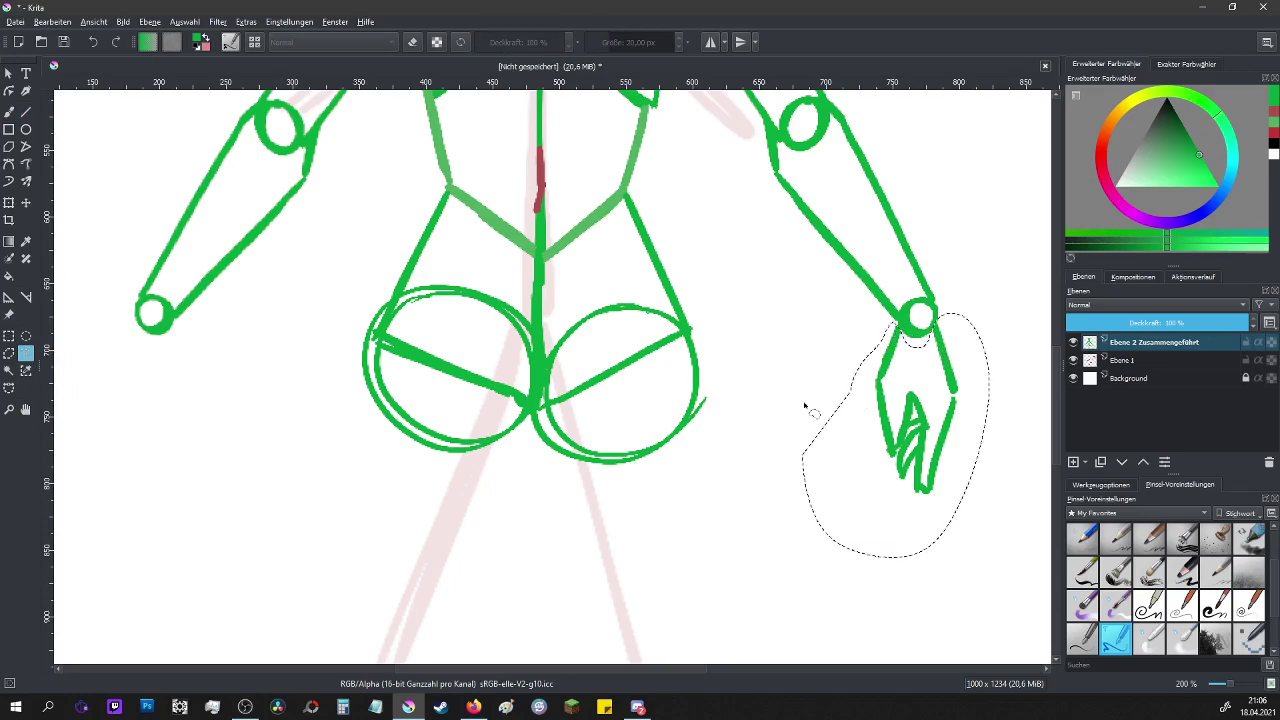
{"action": "key", "text": "ctrl+c"}
{"action": "key", "text": "ctrl+v"}
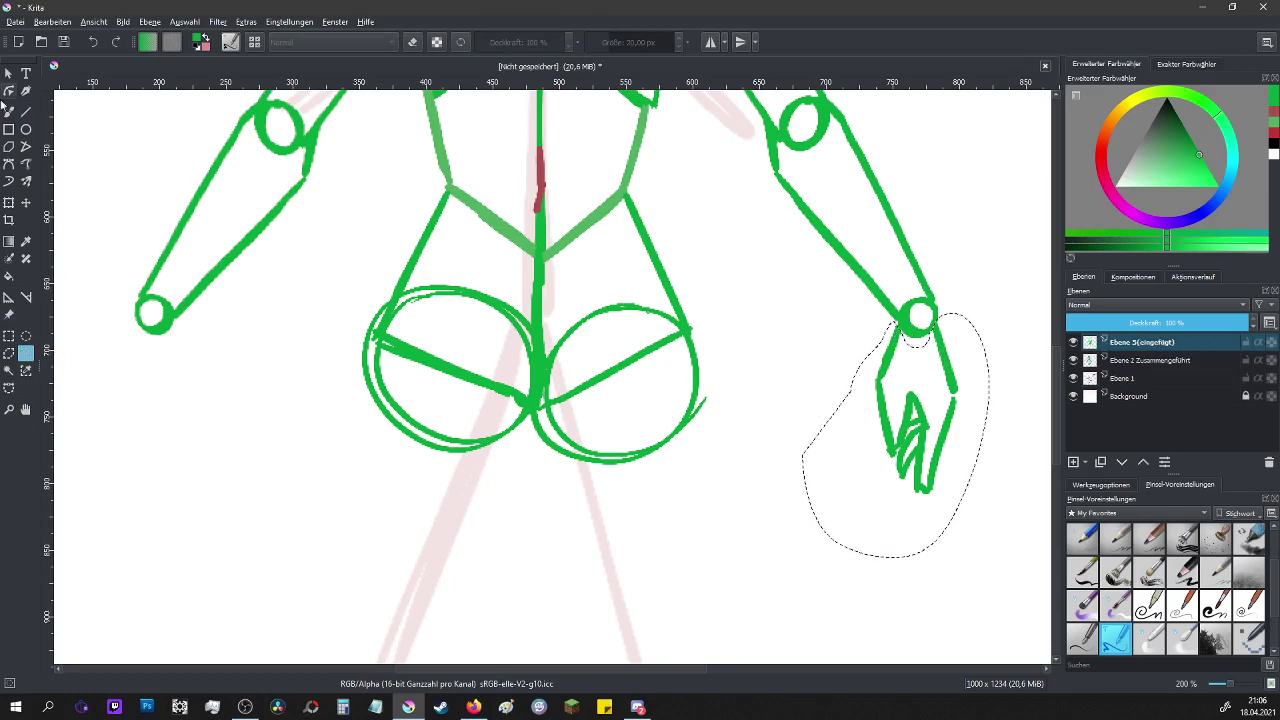
- Mirror the pasted hand horizontally and place it below the left wrist circle
{"action": "left_click", "coordinate": [8, 203]}
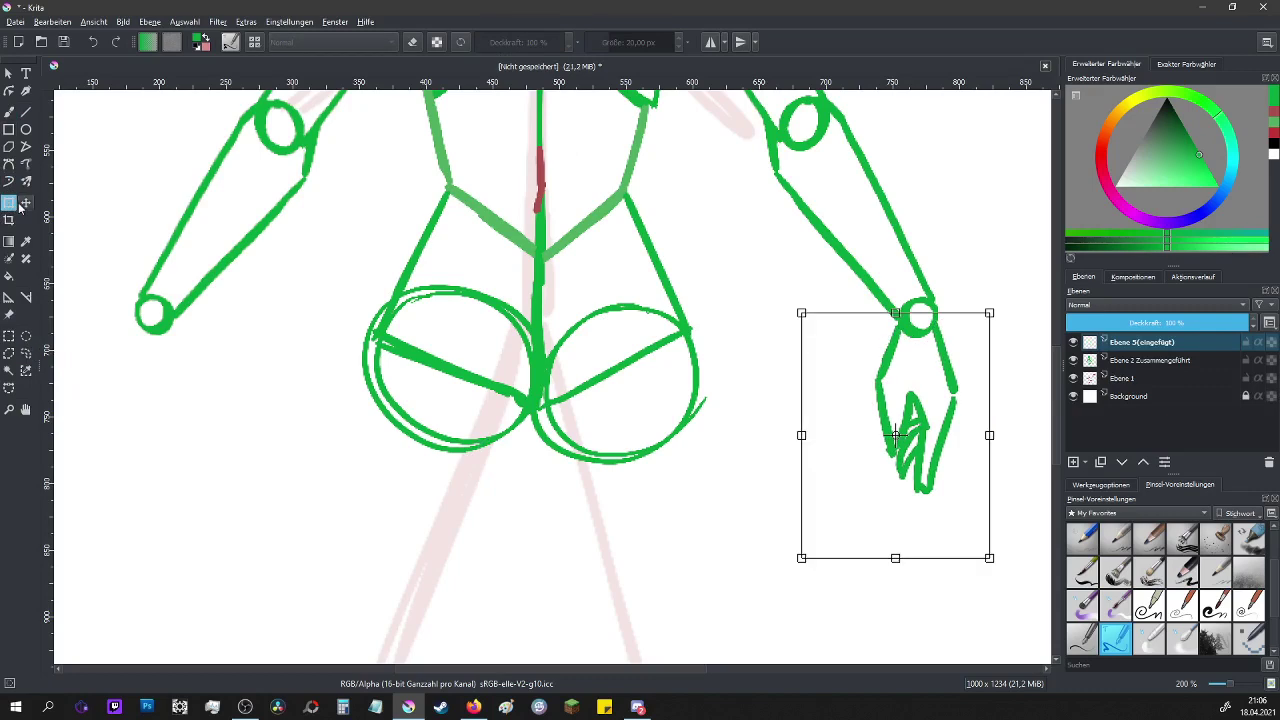
{"action": "right_click", "coordinate": [948, 384]}
{"action": "left_click", "coordinate": [1004, 482]}
{"action": "left_click_drag", "start_coordinate": [966, 391], "coordinate": [246, 380]}
{"action": "key", "text": "ctrl+r"}
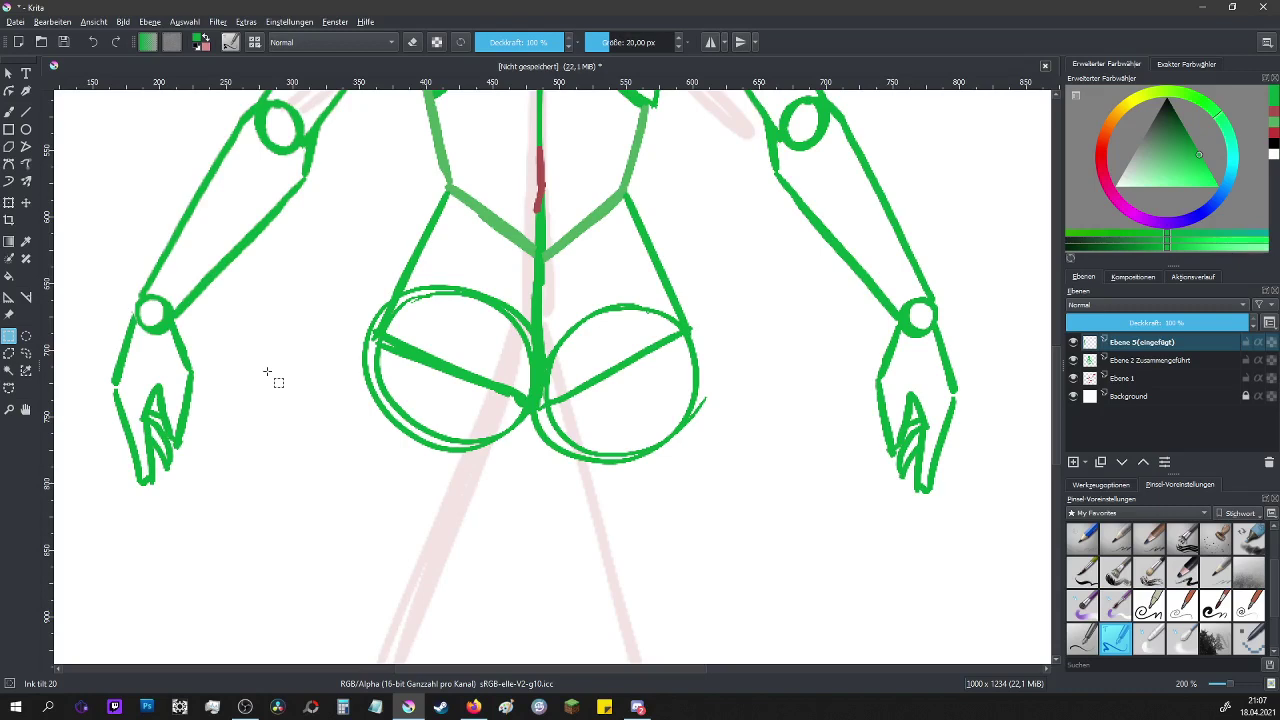
- Merge the pasted hand layer down into the green figure layer below it
{"action": "right_click", "coordinate": [1136, 366]}
{"action": "left_click", "coordinate": [1136, 360], "text": "ctrl"}
{"action": "right_click", "coordinate": [1130, 342]}
{"action": "left_click", "coordinate": [1090, 473]}
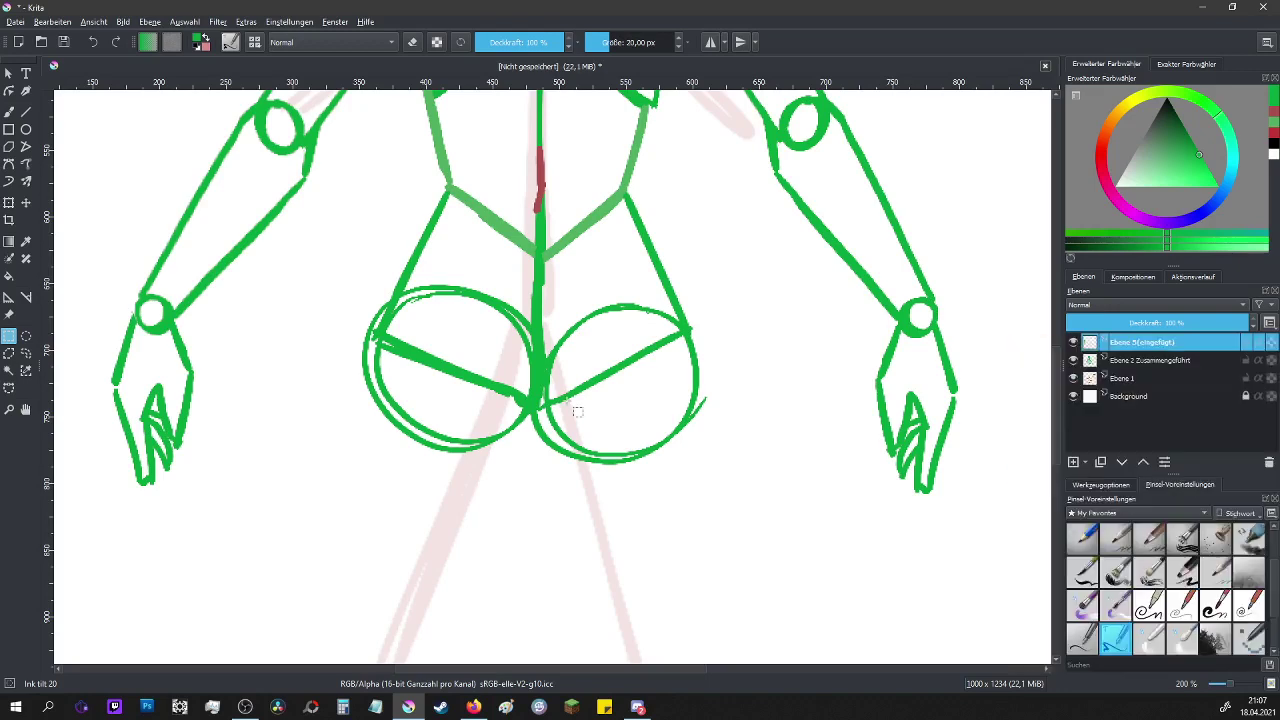
- Extend the canvas below the figure to 1000 x 1484 by cropping the image to a taller rectangular selection
{"action": "key", "text": "minus"}
{"action": "key", "text": "minus"}
{"action": "key", "text": "minus"}
{"action": "key", "text": "minus"}
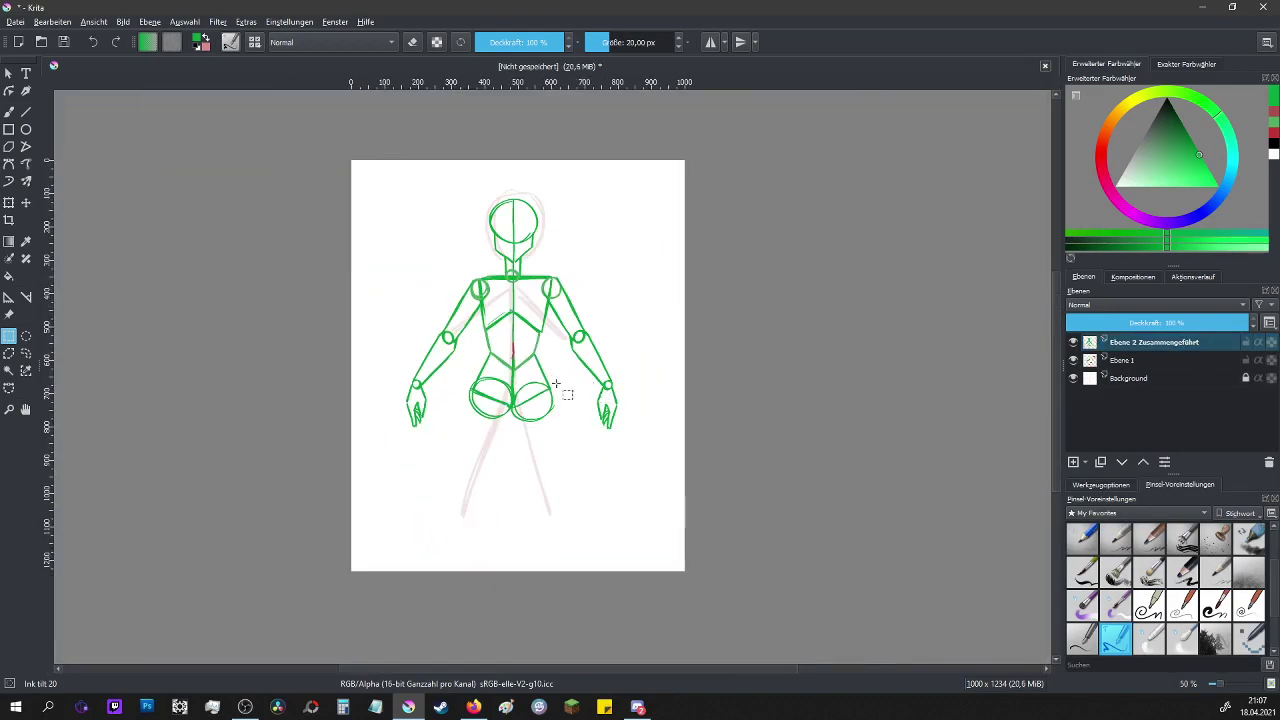
{"action": "left_click_drag", "start_coordinate": [351, 161], "coordinate": [684, 655]}
{"action": "left_click", "coordinate": [122, 22]}
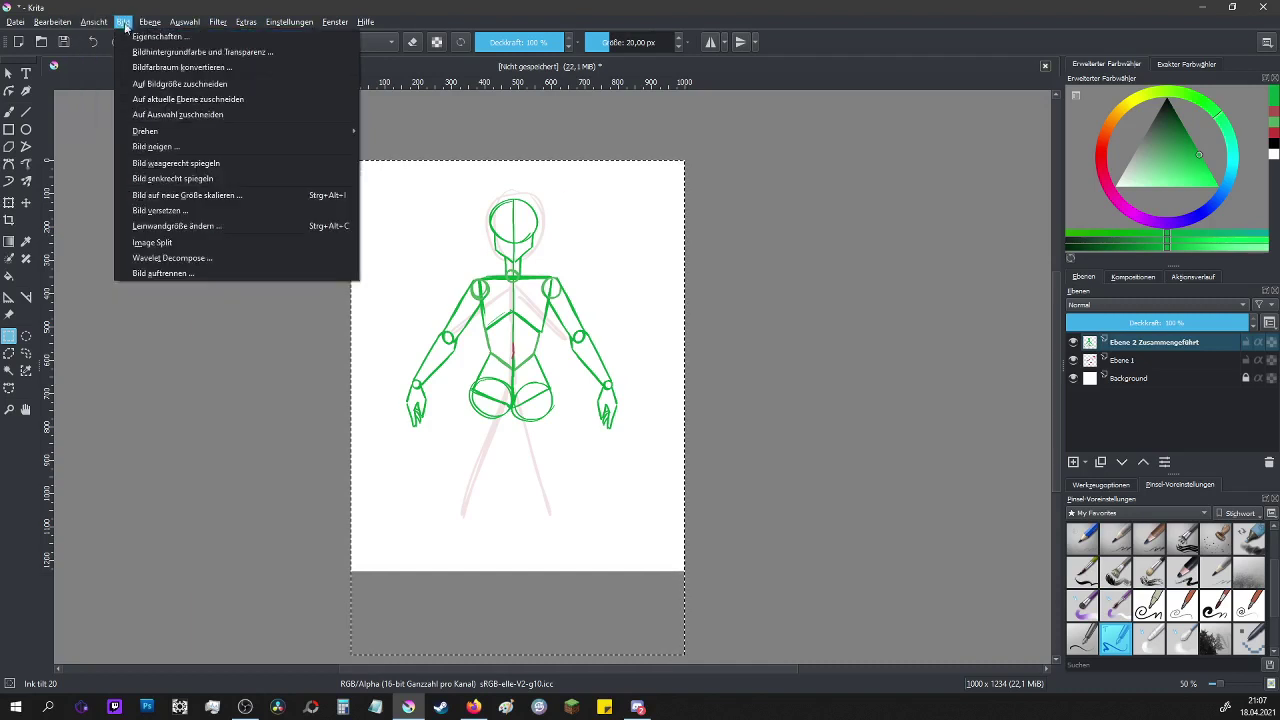
{"action": "left_click", "coordinate": [178, 114]}
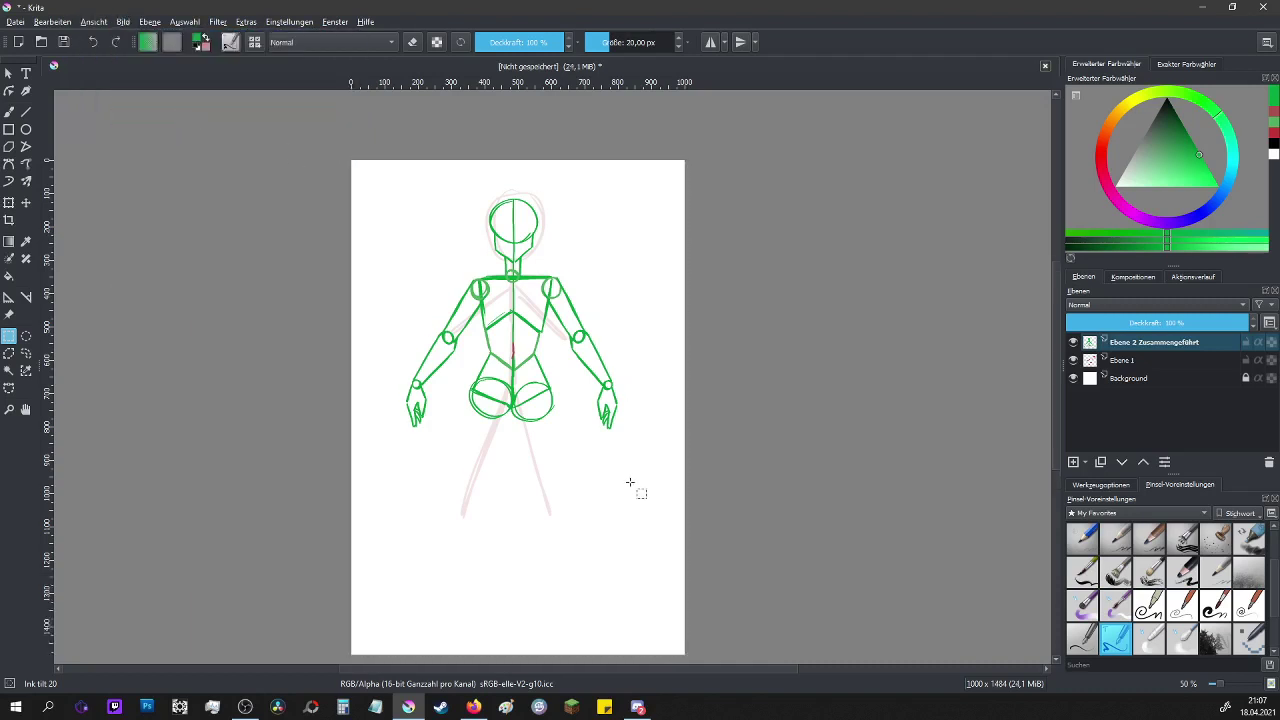
- Add a new paint layer above the figure layers and switch to the freehand brush for the legs
{"action": "scroll", "coordinate": [560, 540], "scroll_direction": "up", "scroll_amount": 1}
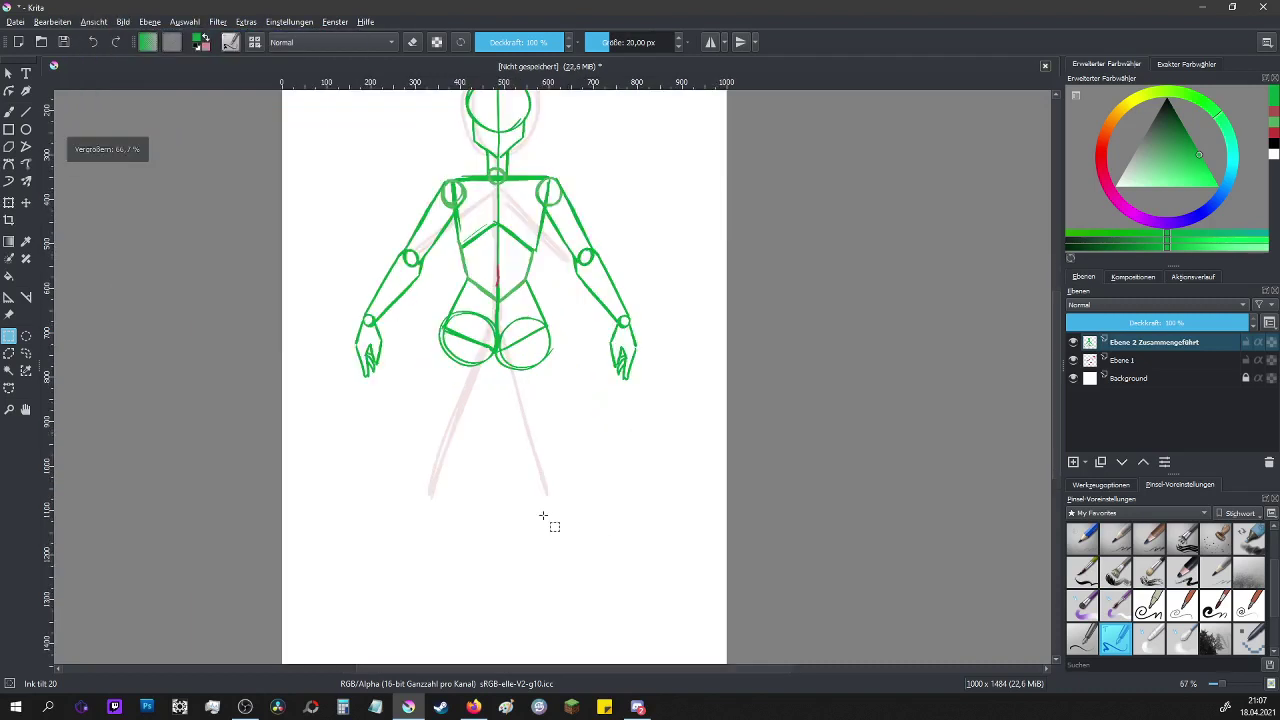
{"action": "scroll", "coordinate": [415, 400], "scroll_direction": "up", "scroll_amount": 1}
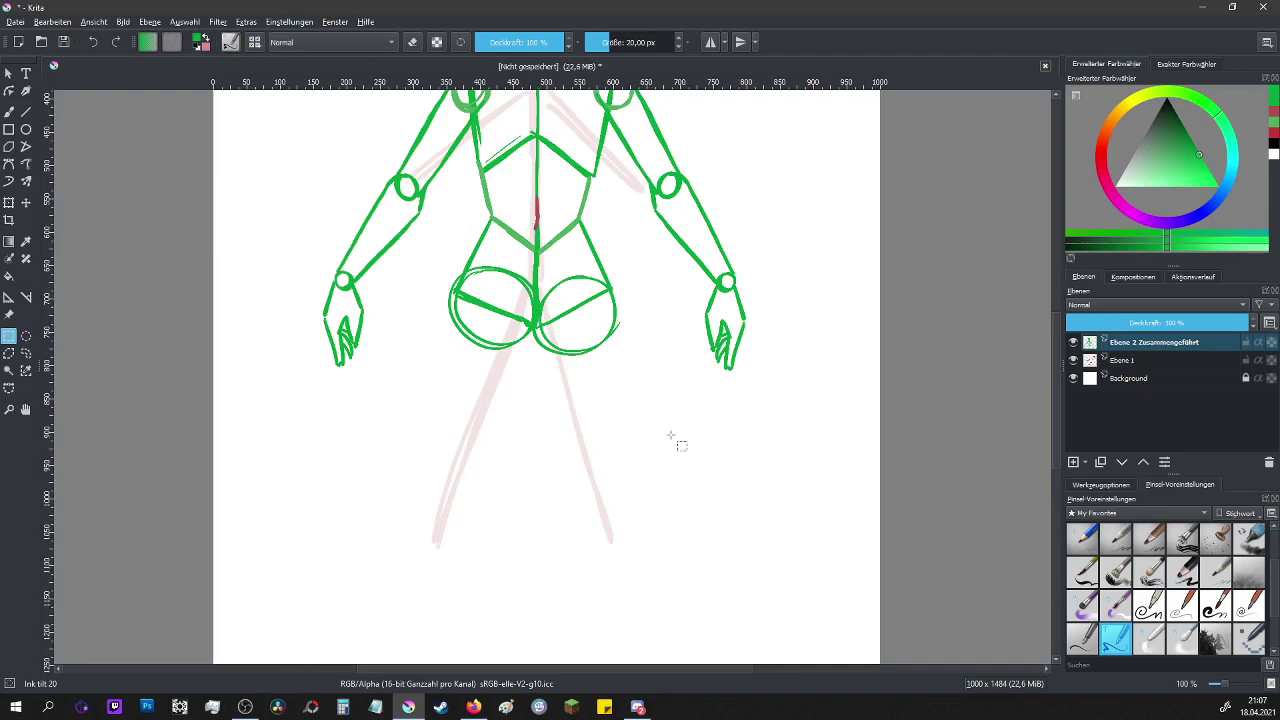
{"action": "left_click", "coordinate": [1072, 463]}
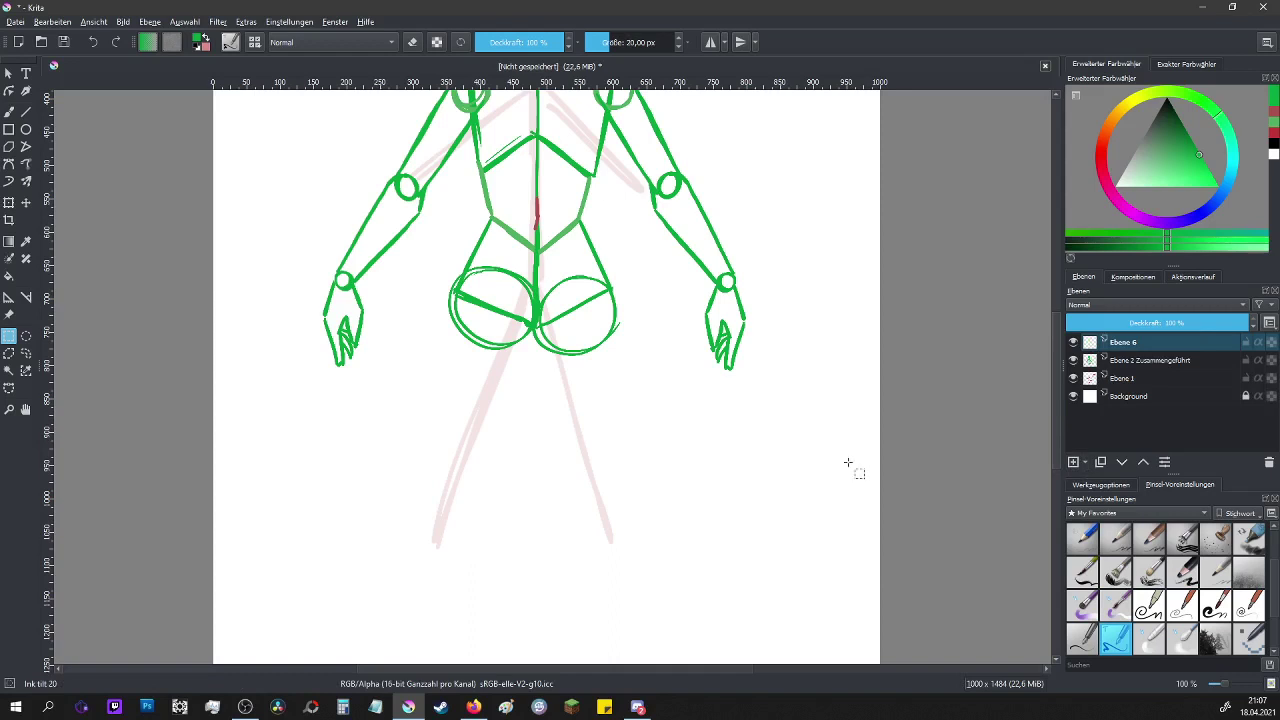
{"action": "left_click", "coordinate": [9, 111]}
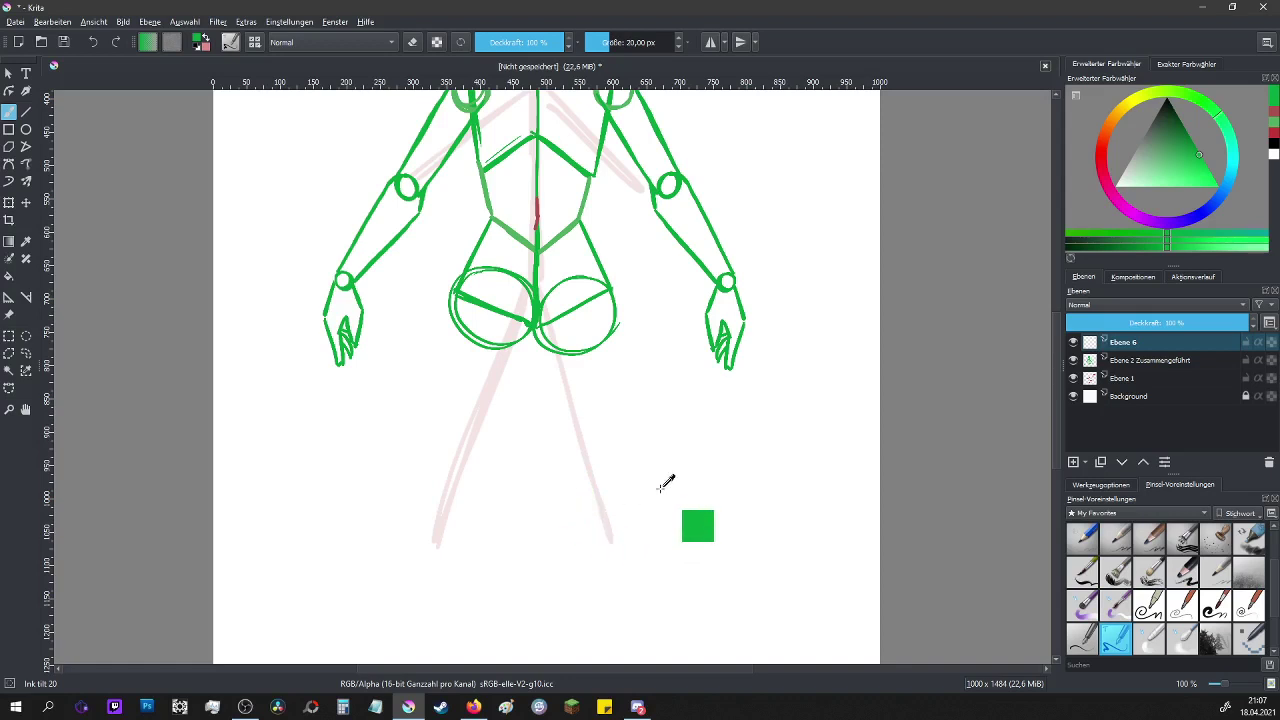
{"action": "scroll", "coordinate": [654, 516], "scroll_direction": "up", "scroll_amount": 1}
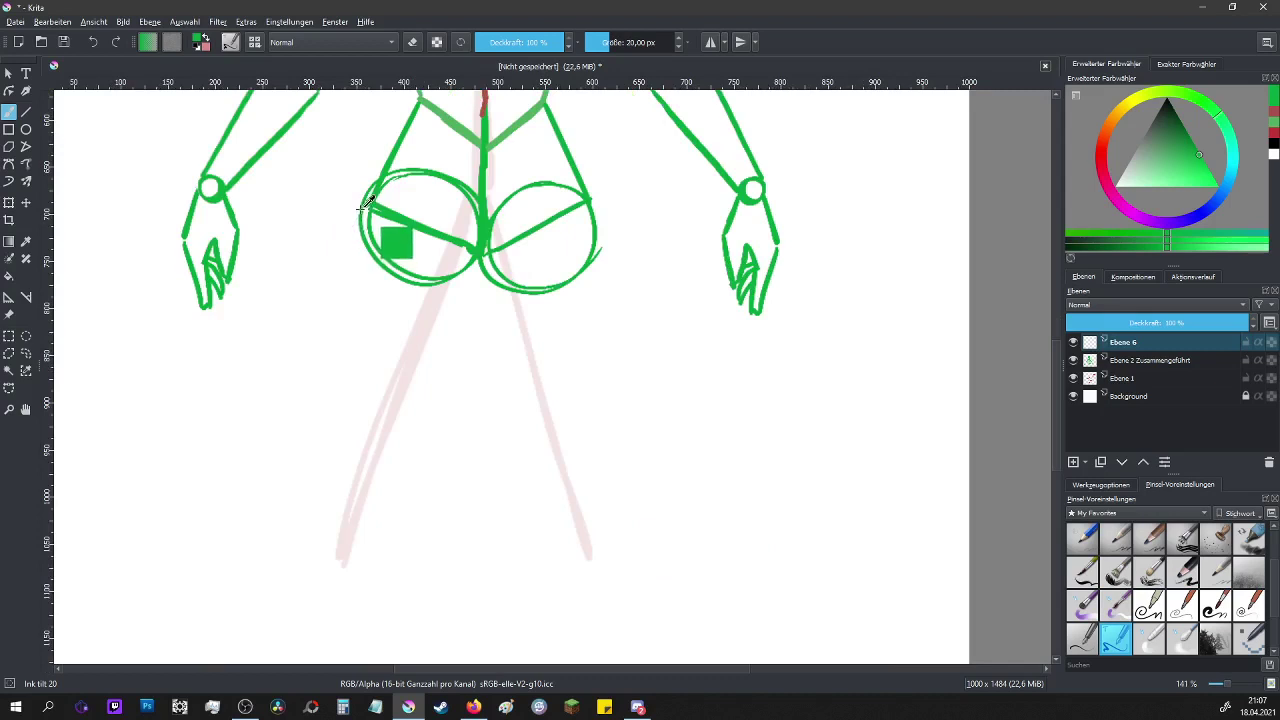
{"action": "left_click", "coordinate": [515, 300], "text": "ctrl"}
{"action": "left_click_drag", "start_coordinate": [503, 284], "coordinate": [536, 292]}
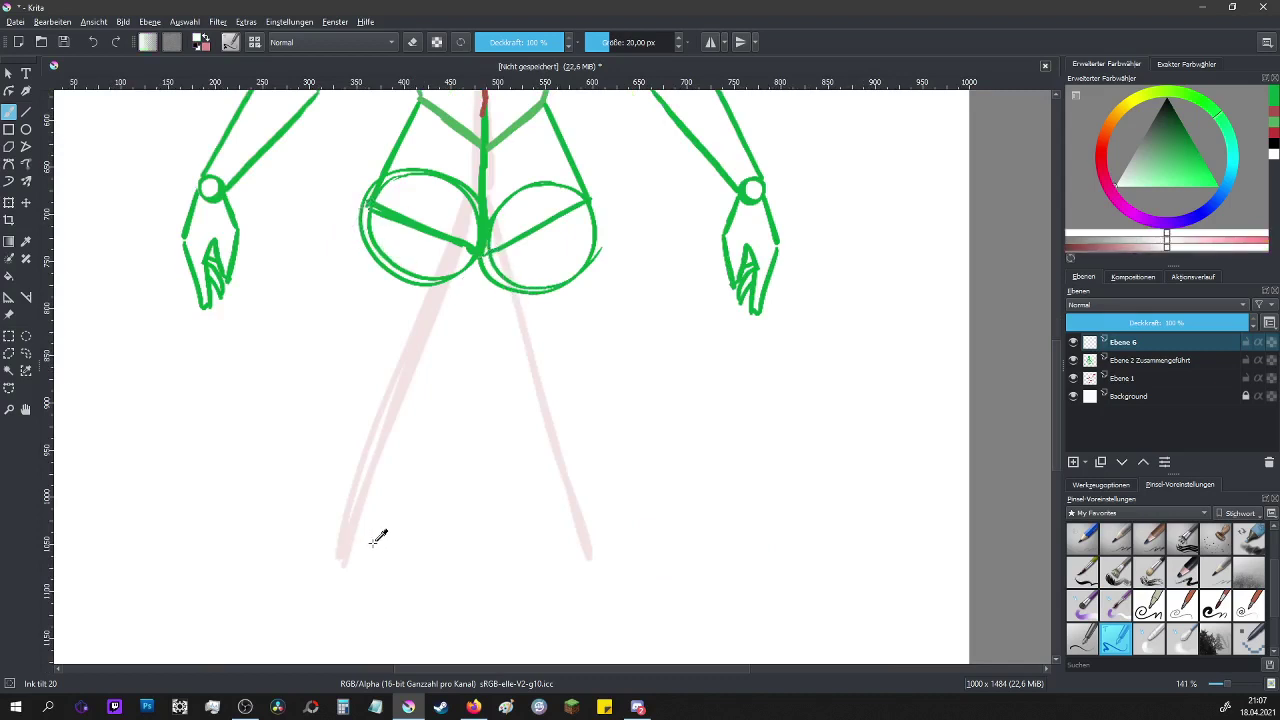
{"action": "key", "text": "ctrl+z"}
{"action": "key", "text": "ctrl+shift+z"}
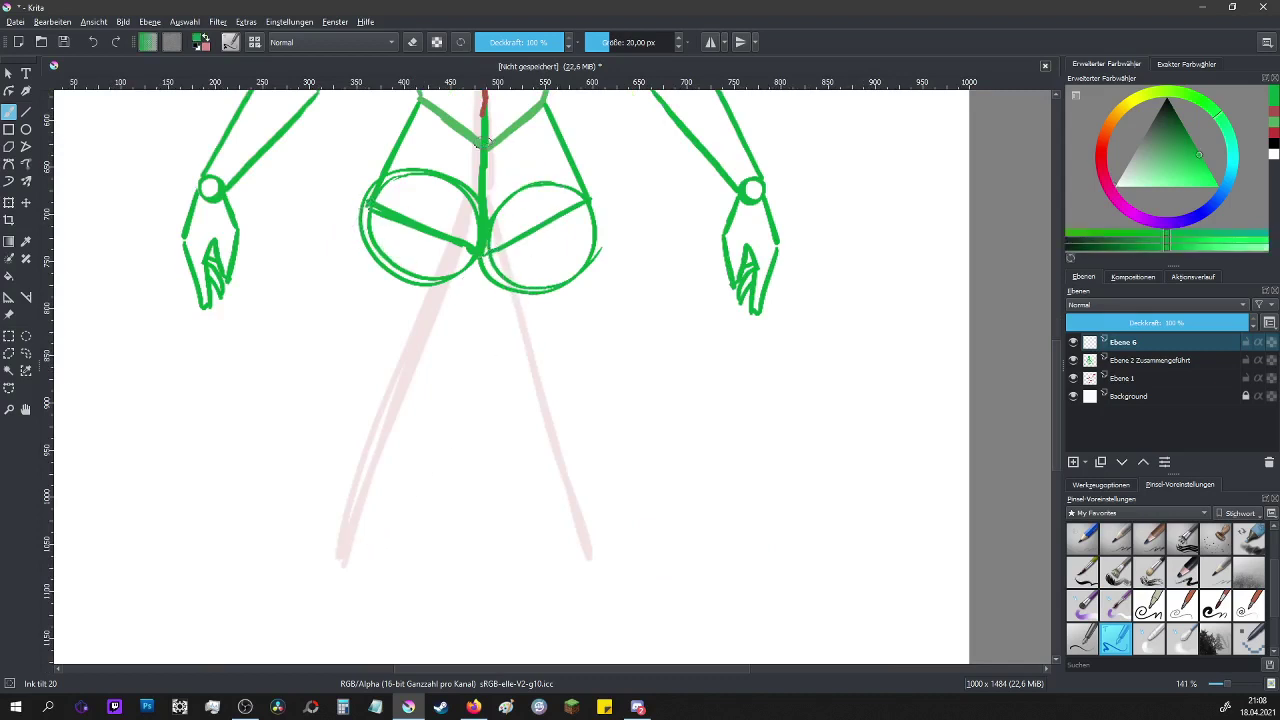
- Draw the left thigh's outer and inner edges down from the hip circle and add a knee circle at their lower end
{"action": "left_click_drag", "start_coordinate": [358, 214], "coordinate": [368, 462]}
{"action": "left_click_drag", "start_coordinate": [481, 268], "coordinate": [438, 460]}
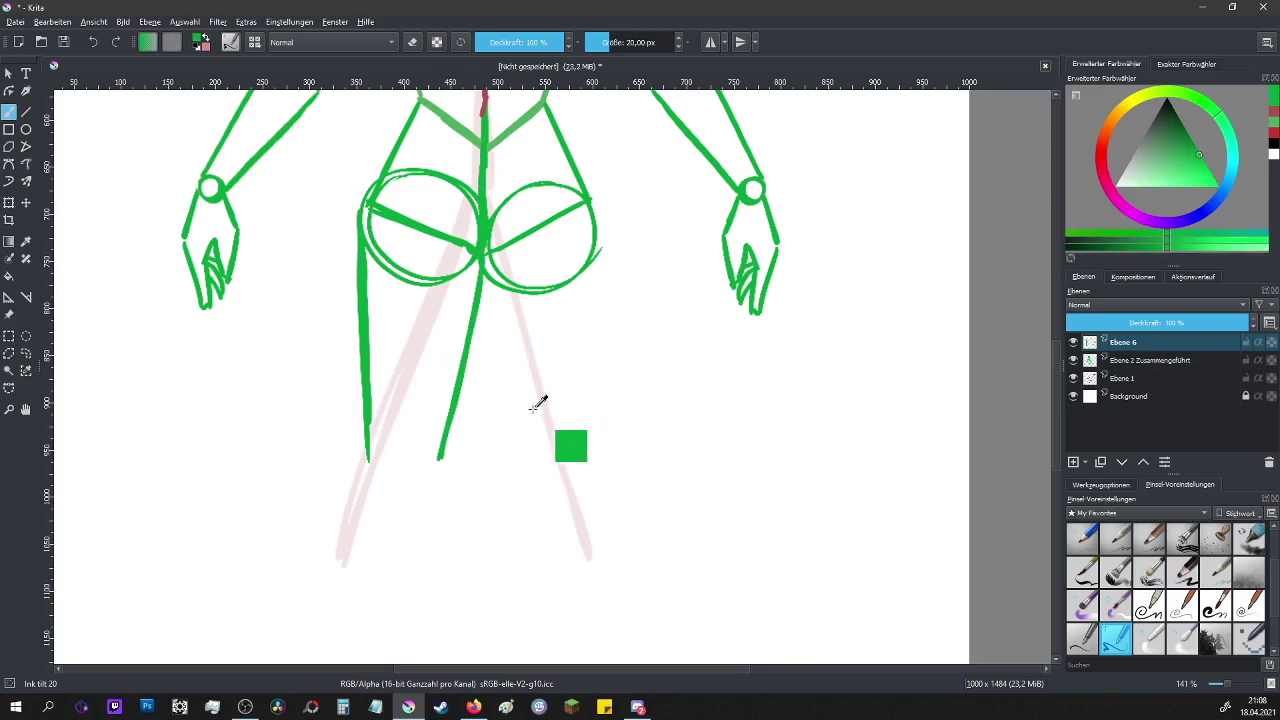
{"action": "scroll", "coordinate": [537, 436], "scroll_direction": "down", "scroll_amount": 3}
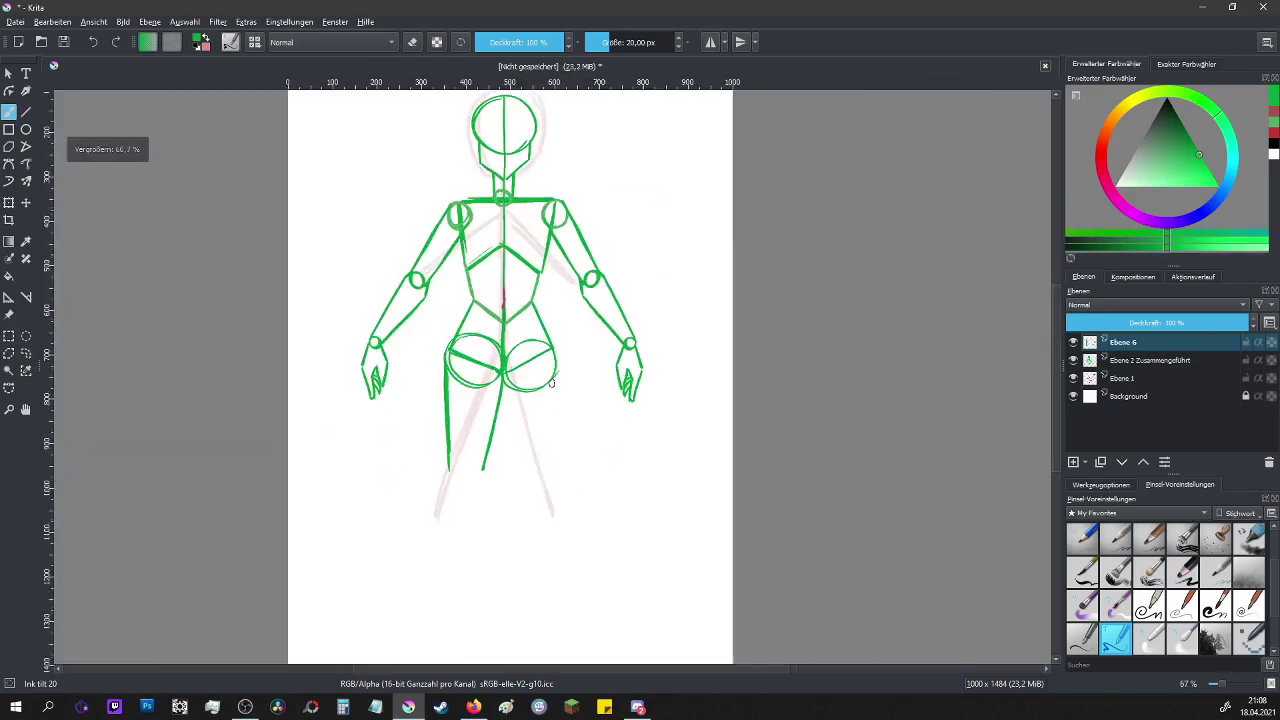
{"action": "scroll", "coordinate": [540, 430], "scroll_direction": "up", "scroll_amount": 2}
{"action": "left_click_drag", "start_coordinate": [385, 368], "coordinate": [395, 497]}
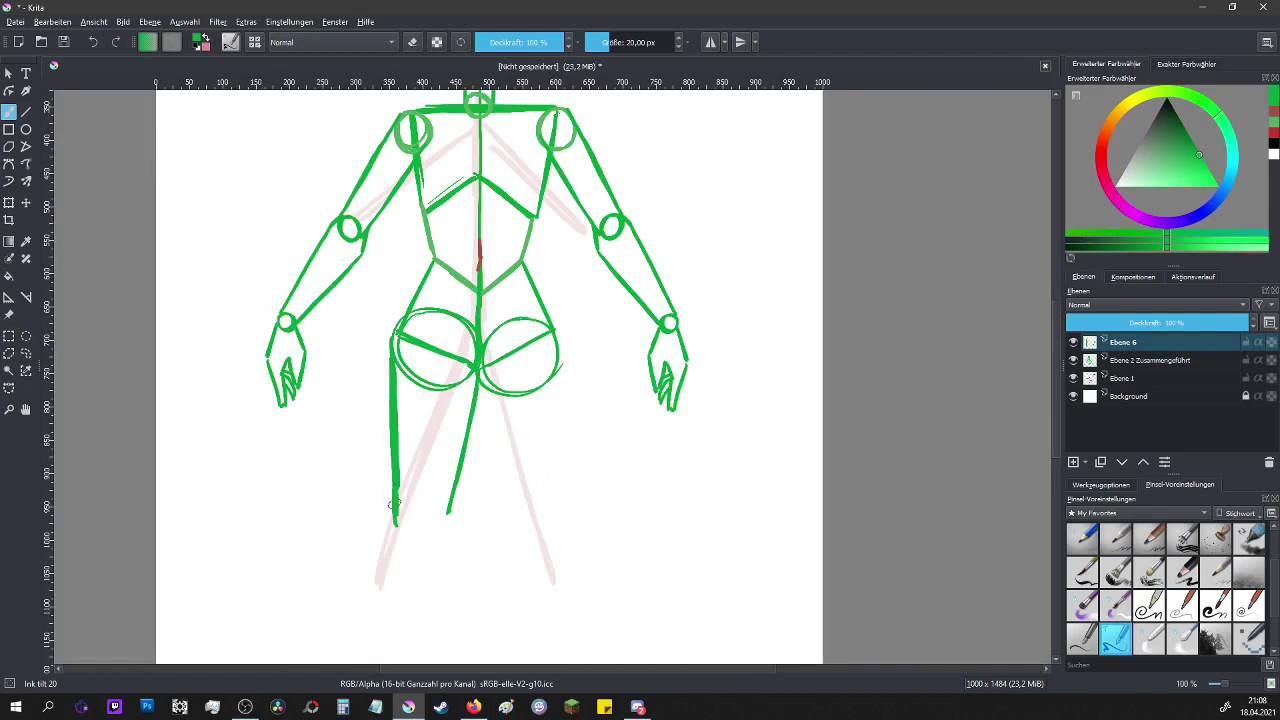
{"action": "left_click_drag", "start_coordinate": [474, 380], "coordinate": [450, 510]}
{"action": "key", "text": "ctrl"}
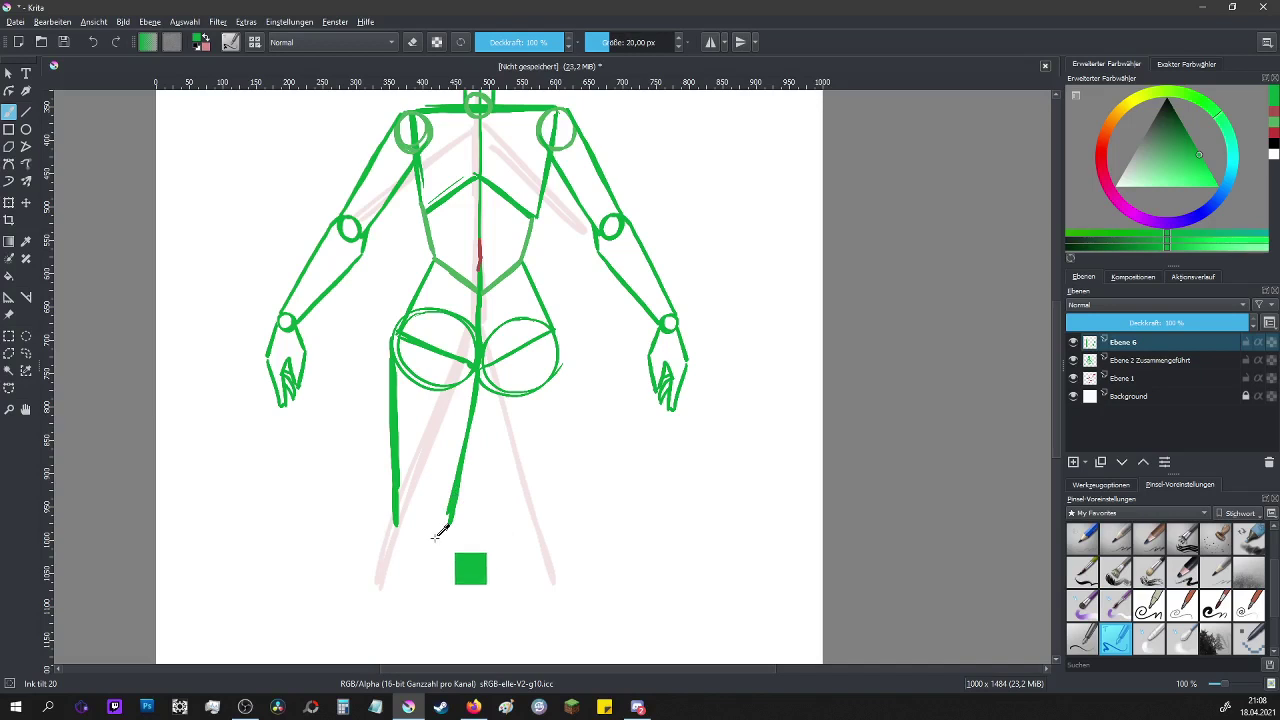
{"action": "mouse_move", "coordinate": [425, 523]}
{"action": "left_mouse_down"}
{"action": "mouse_move", "coordinate": [400, 540]}
{"action": "mouse_move", "coordinate": [440, 528]}
{"action": "mouse_move", "coordinate": [438, 546]}
{"action": "left_mouse_up"}
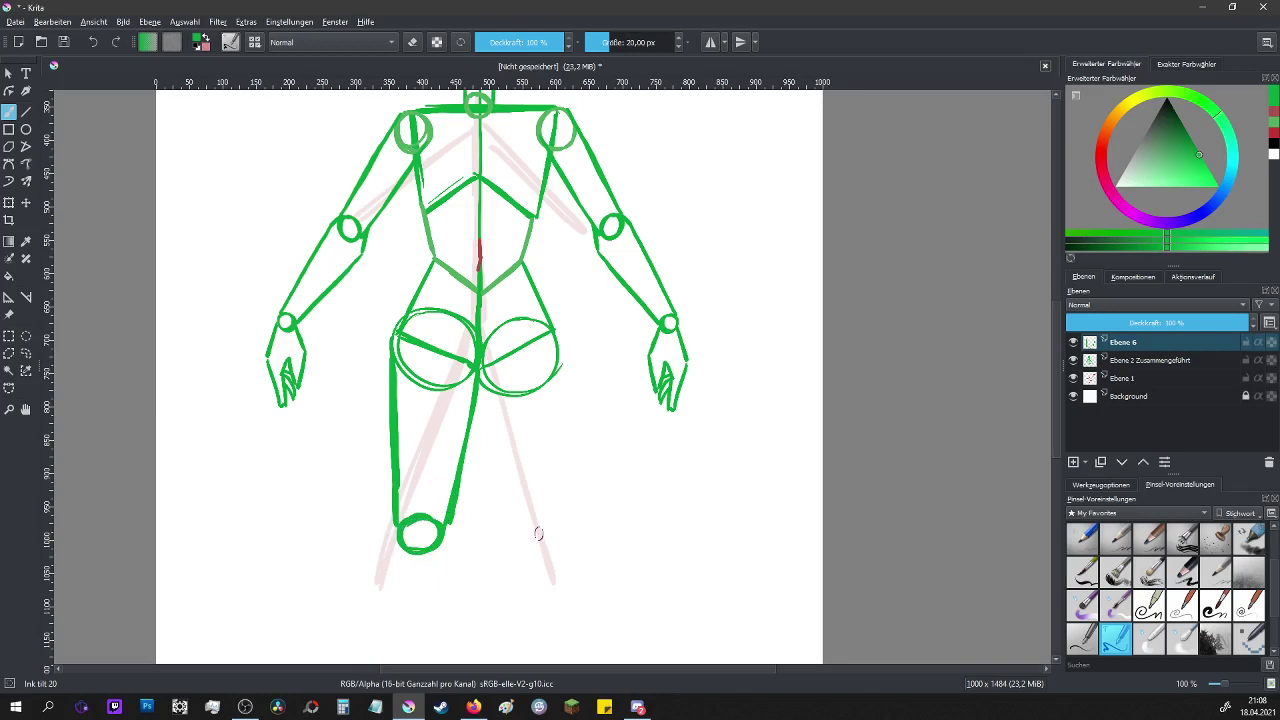
- Draw the right thigh's outer and inner edges down from the hip circle and add a matching knee circle
{"action": "key", "text": "ctrl"}
{"action": "left_click_drag", "start_coordinate": [554, 366], "coordinate": [546, 540]}
{"action": "mouse_move", "coordinate": [481, 398]}
{"action": "left_mouse_down"}
{"action": "mouse_move", "coordinate": [492, 531]}
{"action": "mouse_move", "coordinate": [532, 518]}
{"action": "mouse_move", "coordinate": [536, 533]}
{"action": "mouse_move", "coordinate": [514, 510]}
{"action": "left_mouse_up"}
{"action": "left_click_drag", "start_coordinate": [554, 405], "coordinate": [541, 533]}
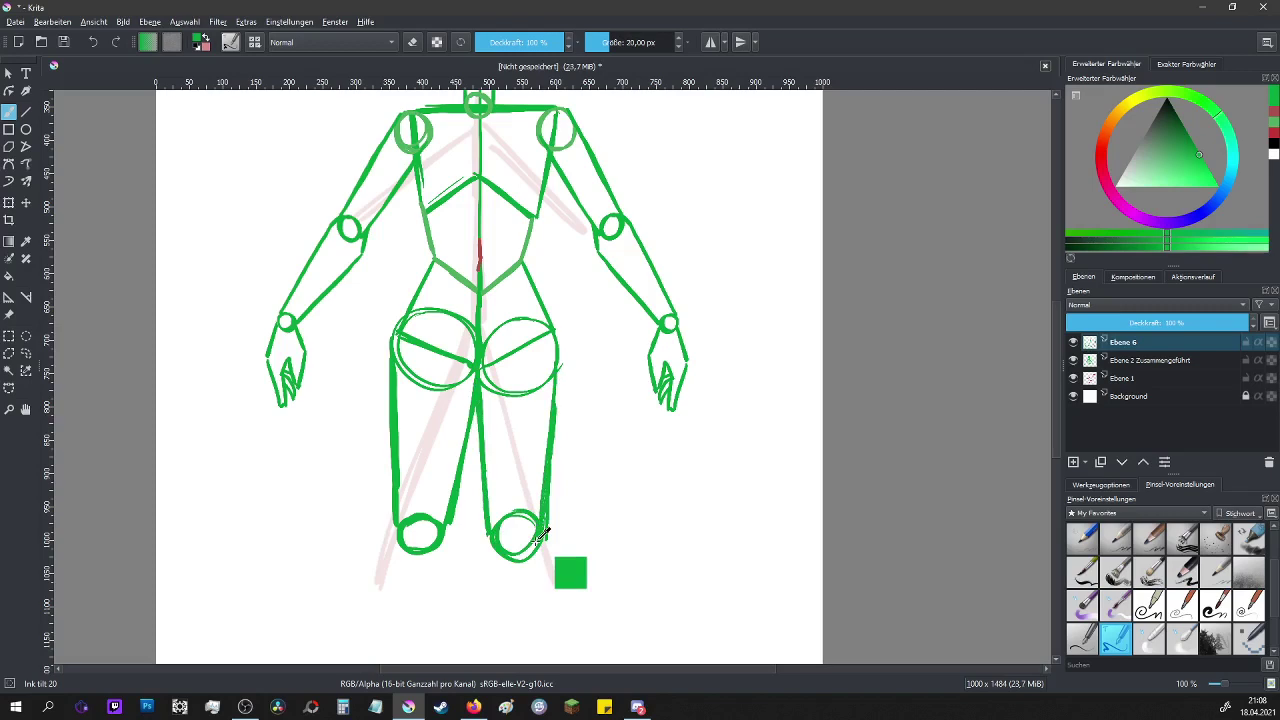
- Erase the excess line along the right thigh's outer edge with the small eraser
{"action": "key", "text": "e"}
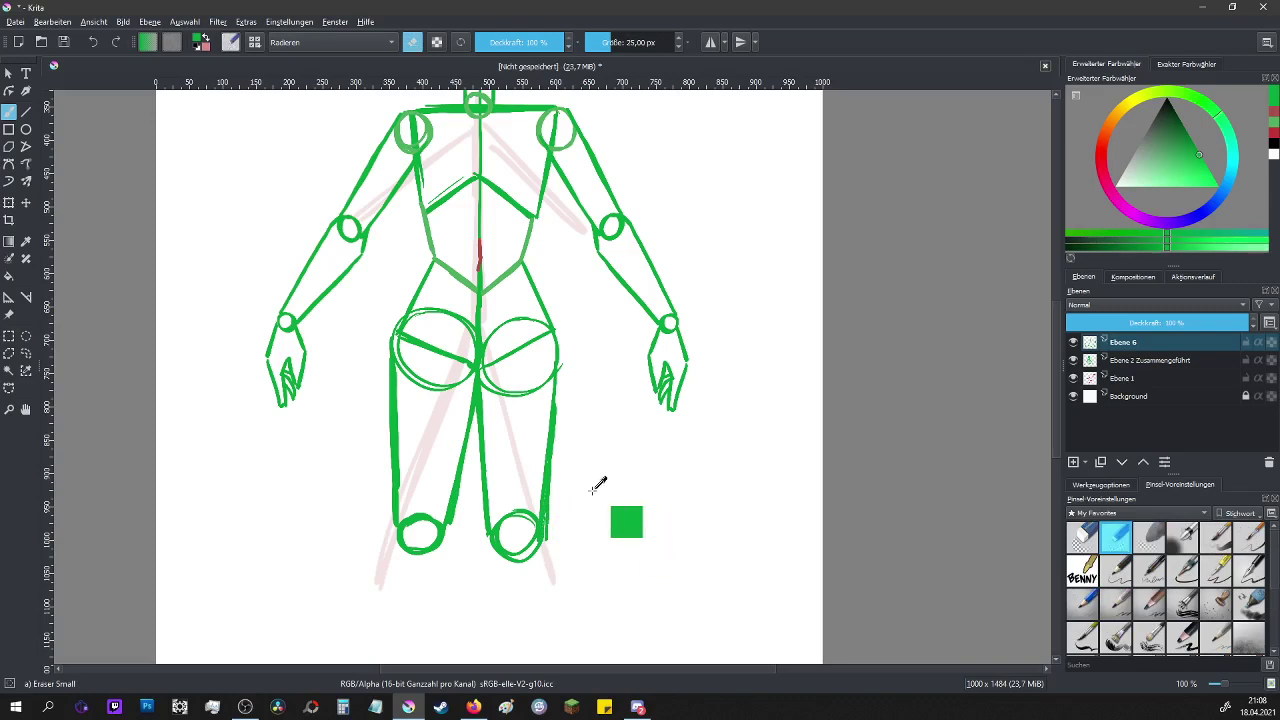
{"action": "left_click_drag", "start_coordinate": [551, 403], "coordinate": [545, 577]}
{"action": "scroll", "coordinate": [600, 385], "scroll_direction": "down", "scroll_amount": 2}
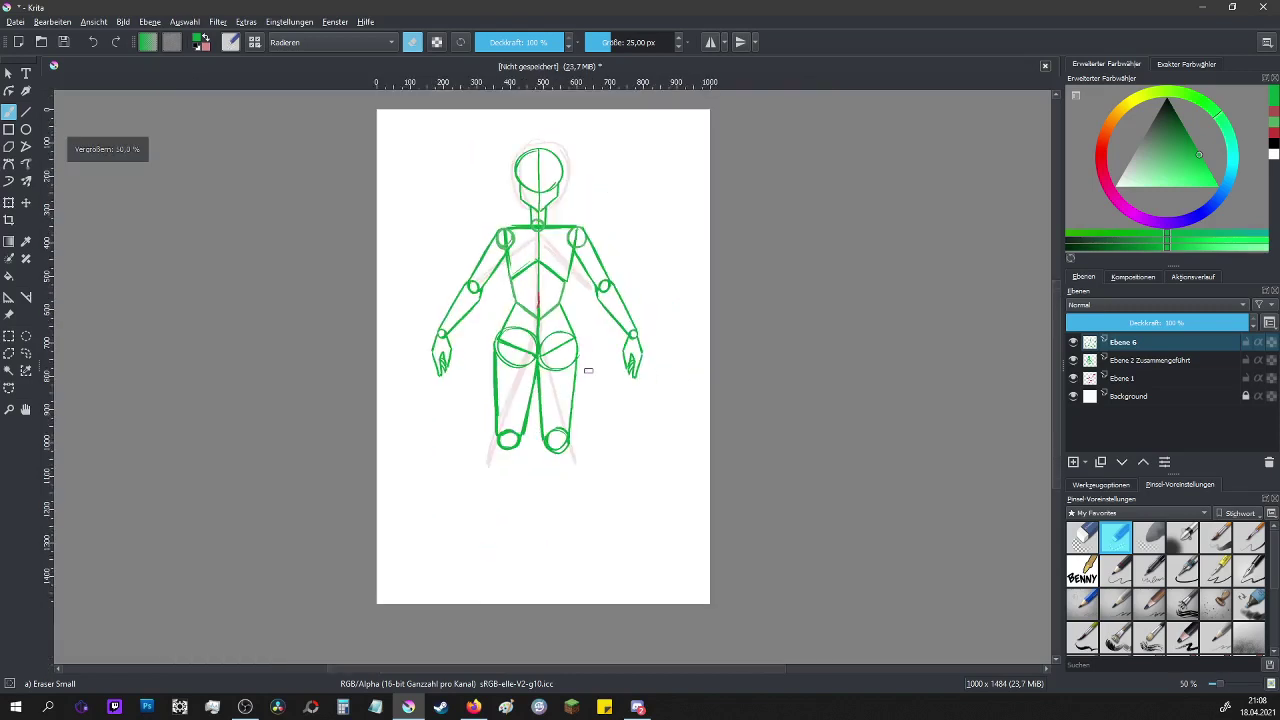
{"action": "scroll", "coordinate": [600, 385], "scroll_direction": "up", "scroll_amount": 1}
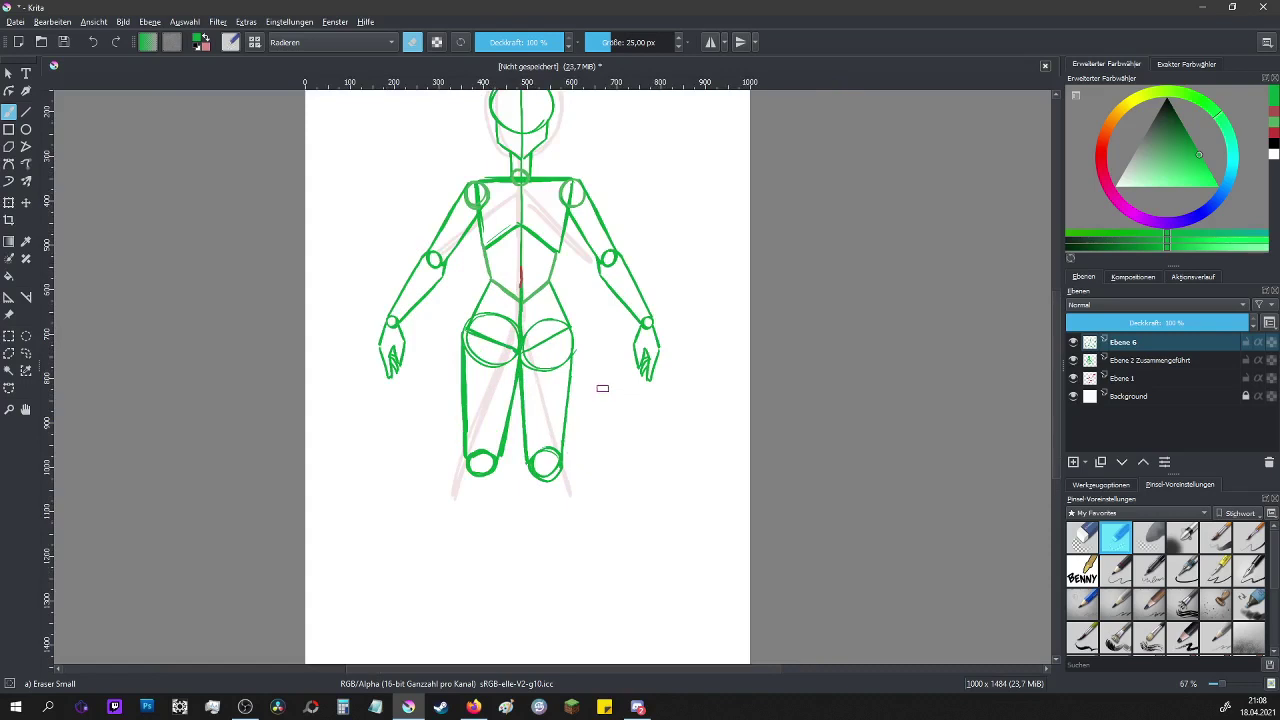
{"action": "scroll", "coordinate": [521, 396], "scroll_direction": "down", "scroll_amount": 1}
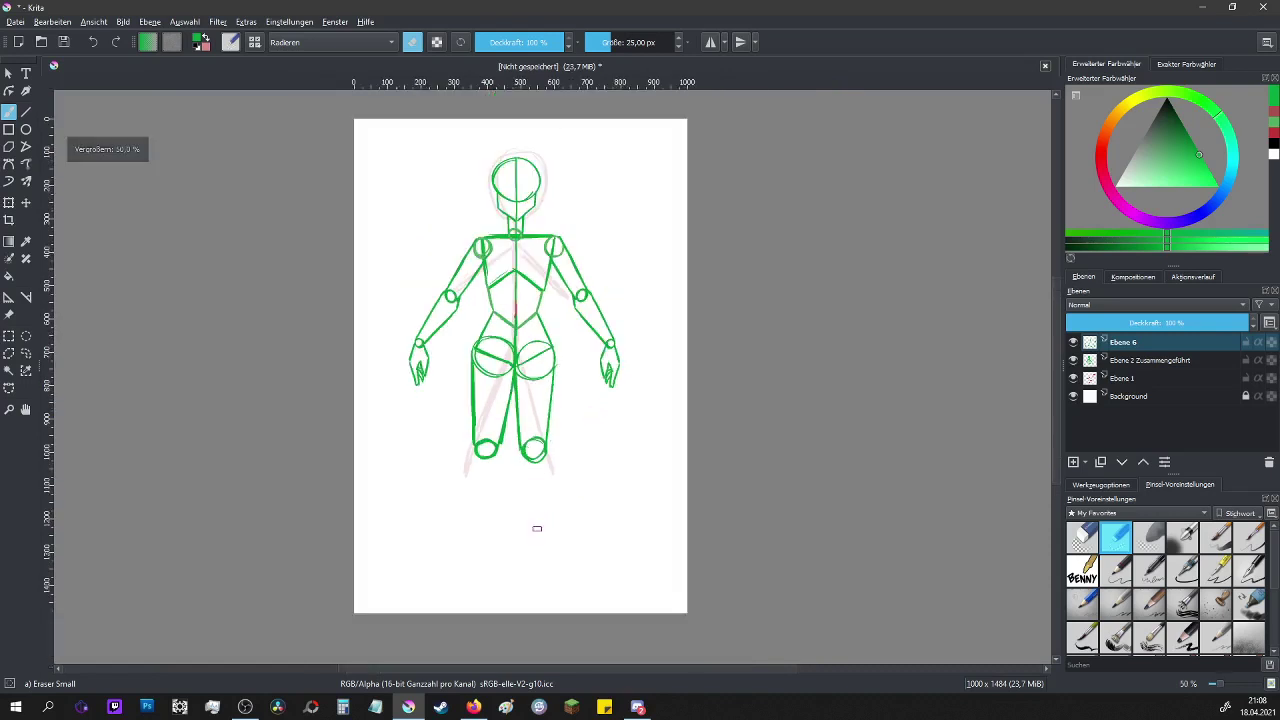
- With the ink brush, draw short outward-slanting strokes down from both sides of each knee circle
{"action": "scroll", "coordinate": [538, 527], "scroll_direction": "up", "scroll_amount": 3}
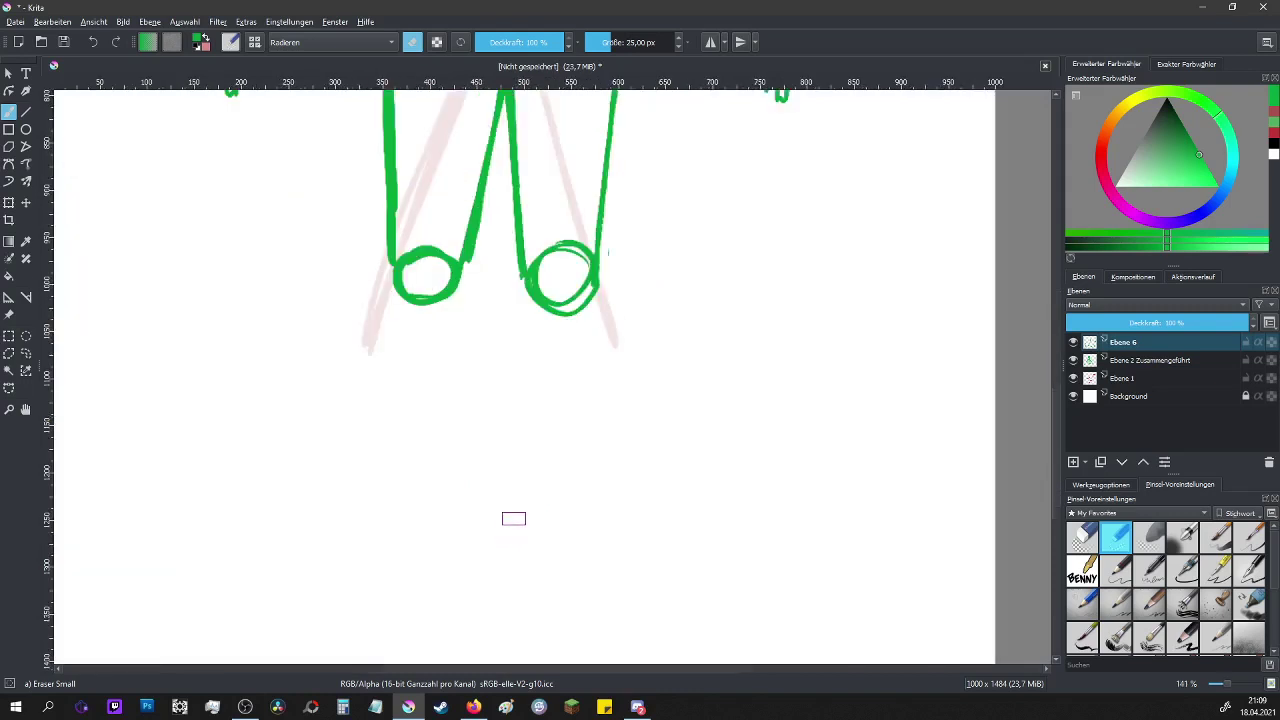
{"action": "key", "text": "/"}
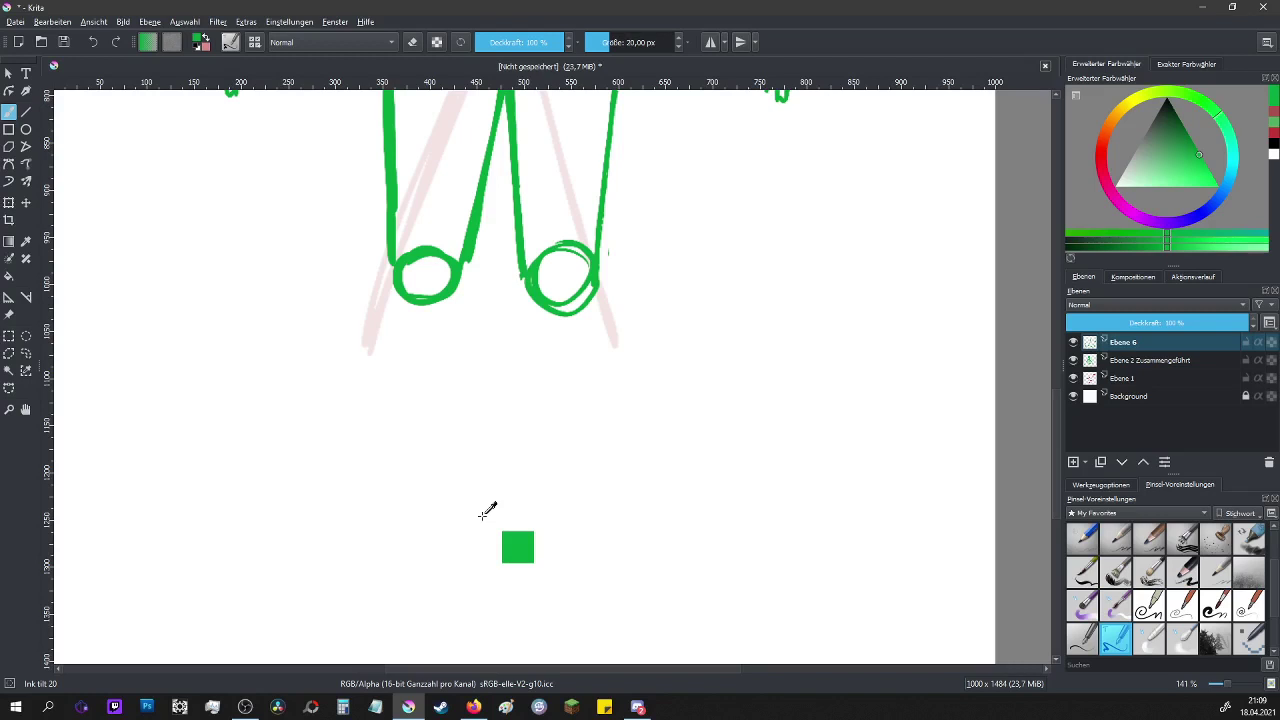
{"action": "mouse_move", "coordinate": [483, 513]}
{"action": "left_mouse_down"}
{"action": "mouse_move", "coordinate": [411, 291]}
{"action": "mouse_move", "coordinate": [398, 293]}
{"action": "mouse_move", "coordinate": [373, 229]}
{"action": "mouse_move", "coordinate": [378, 316]}
{"action": "left_mouse_up"}
{"action": "left_click_drag", "start_coordinate": [392, 268], "coordinate": [376, 320]}
{"action": "left_click_drag", "start_coordinate": [465, 279], "coordinate": [468, 312]}
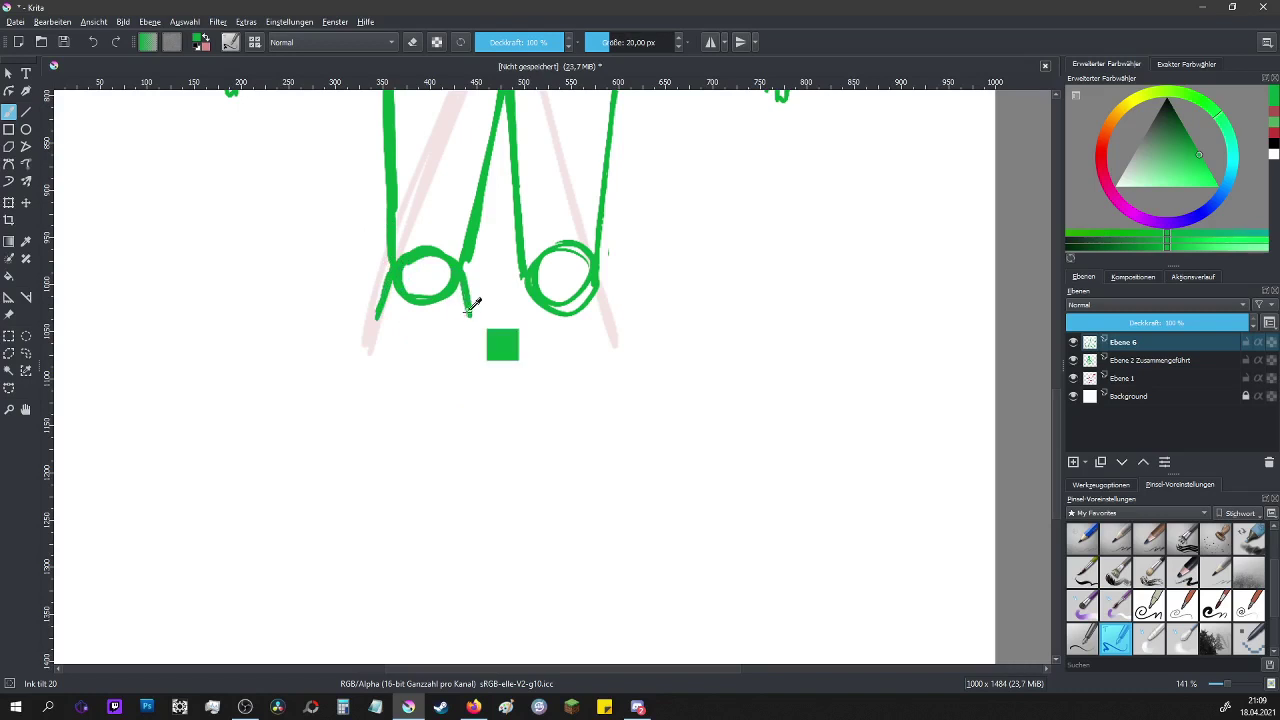
{"action": "left_click_drag", "start_coordinate": [521, 272], "coordinate": [513, 313]}
{"action": "left_click_drag", "start_coordinate": [603, 283], "coordinate": [606, 318]}
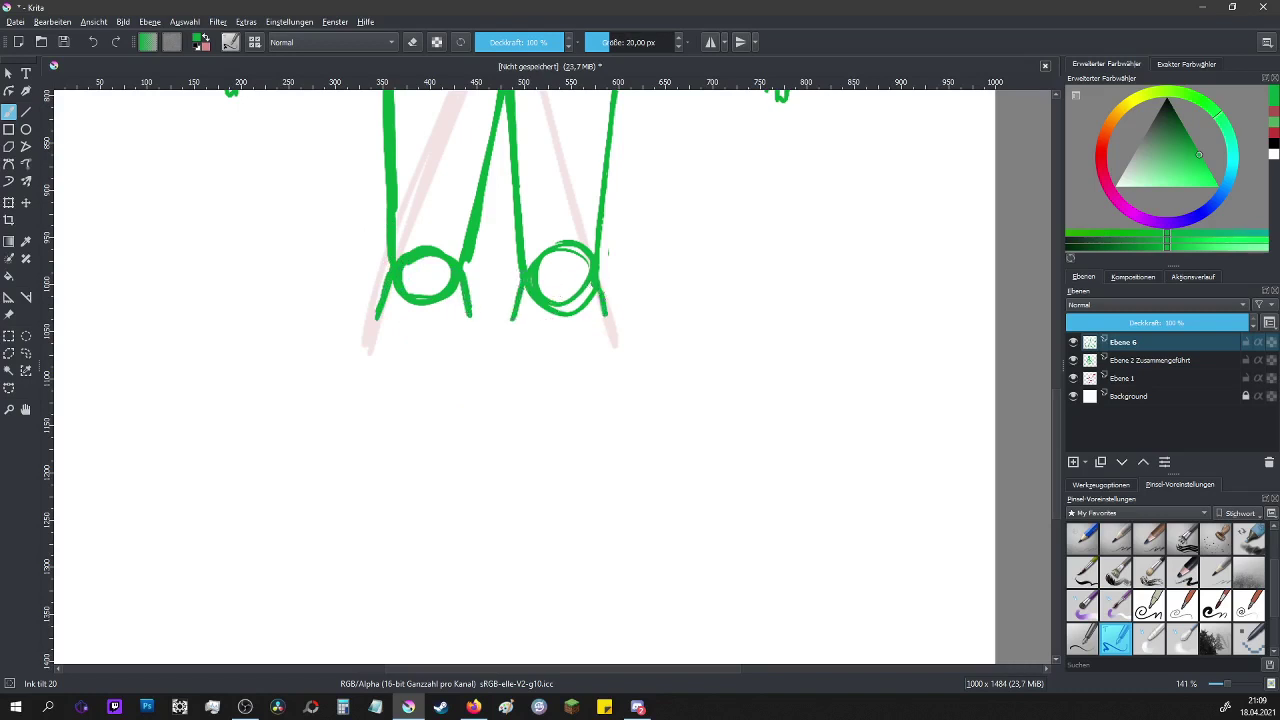
- Draw the left lower leg's two edges tapering down from the knee and add a small ankle circle between their ends
{"action": "left_click_drag", "start_coordinate": [468, 316], "coordinate": [441, 604]}
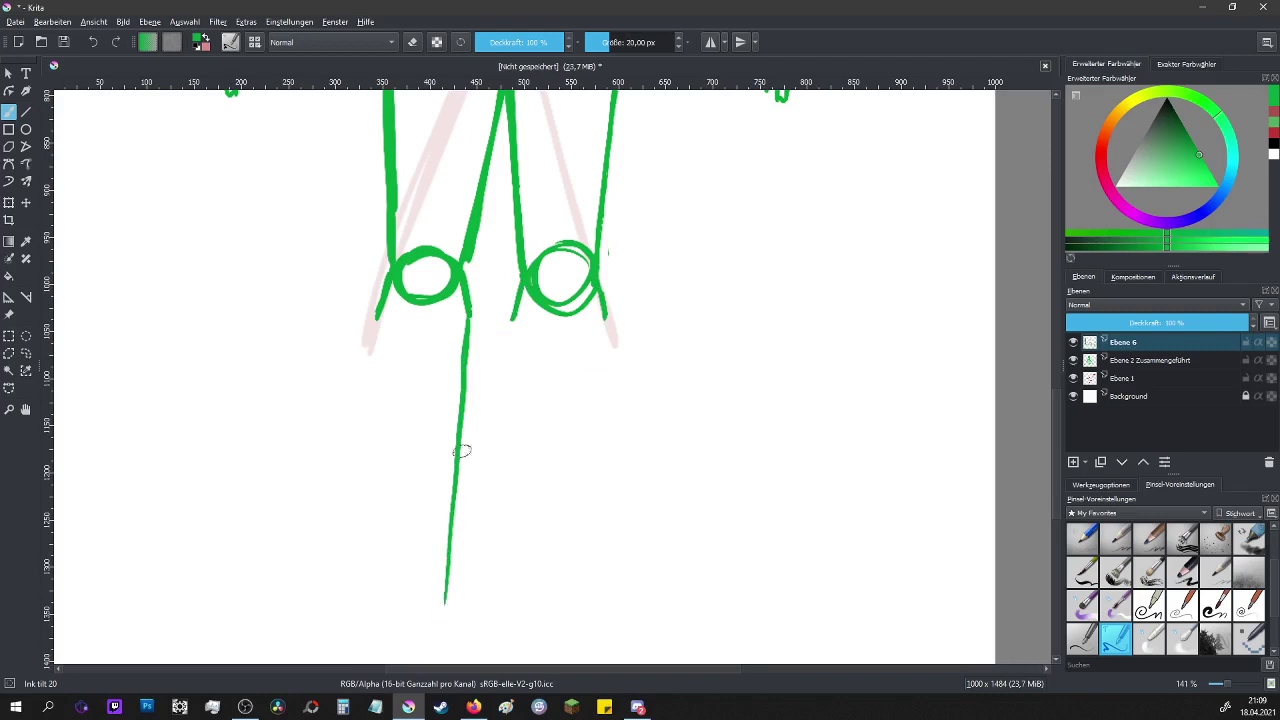
{"action": "left_click_drag", "start_coordinate": [466, 325], "coordinate": [440, 606]}
{"action": "left_click_drag", "start_coordinate": [373, 320], "coordinate": [390, 600]}
{"action": "left_click_drag", "start_coordinate": [376, 316], "coordinate": [392, 610]}
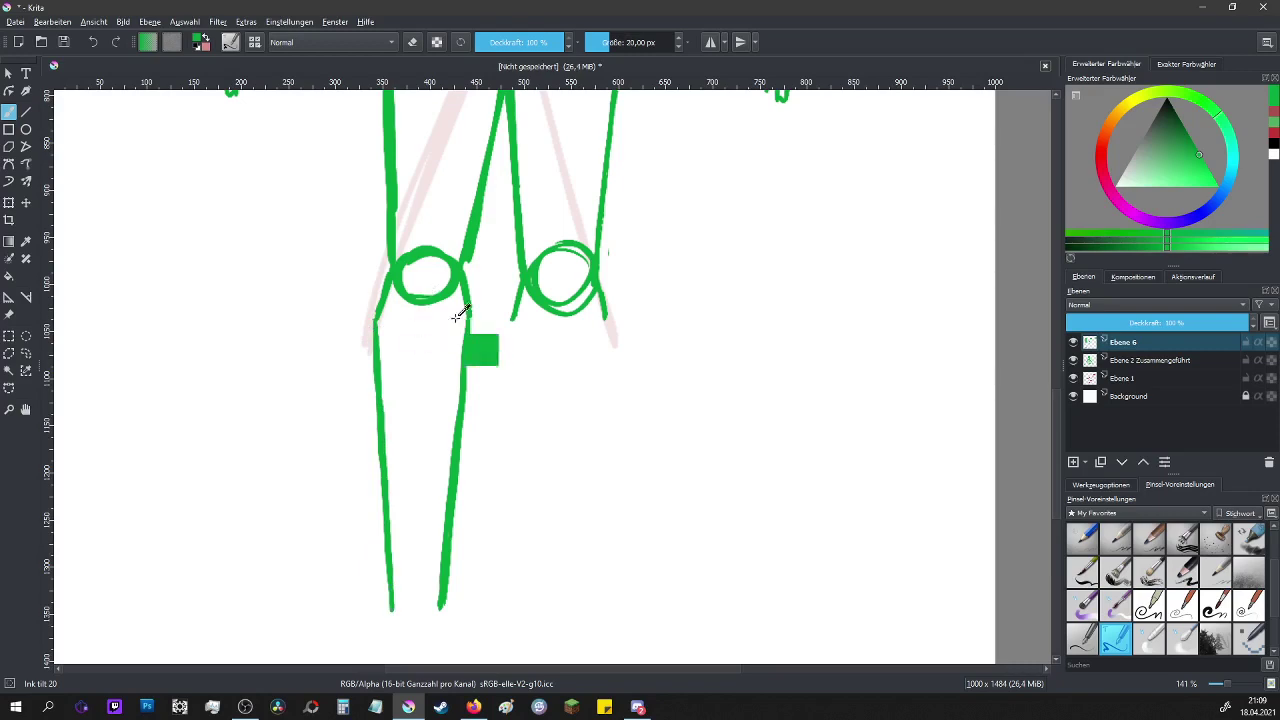
{"action": "scroll", "coordinate": [571, 566], "scroll_direction": "down", "scroll_amount": 4}
{"action": "scroll", "coordinate": [590, 603], "scroll_direction": "up", "scroll_amount": 2}
{"action": "scroll", "coordinate": [580, 603], "scroll_direction": "up", "scroll_amount": 2}
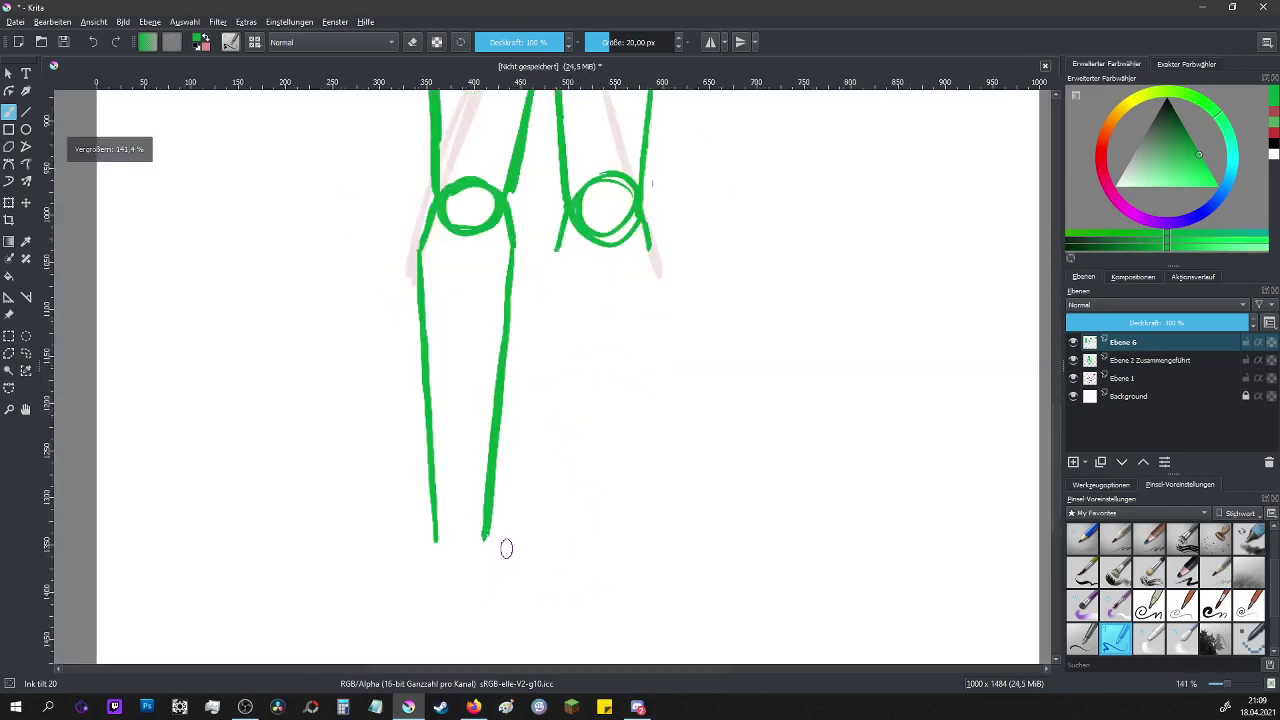
{"action": "mouse_move", "coordinate": [482, 476]}
{"action": "left_mouse_down"}
{"action": "mouse_move", "coordinate": [481, 538]}
{"action": "mouse_move", "coordinate": [422, 545]}
{"action": "mouse_move", "coordinate": [452, 483]}
{"action": "mouse_move", "coordinate": [444, 509]}
{"action": "mouse_move", "coordinate": [476, 566]}
{"action": "mouse_move", "coordinate": [465, 546]}
{"action": "mouse_move", "coordinate": [453, 565]}
{"action": "mouse_move", "coordinate": [470, 540]}
{"action": "left_mouse_up"}
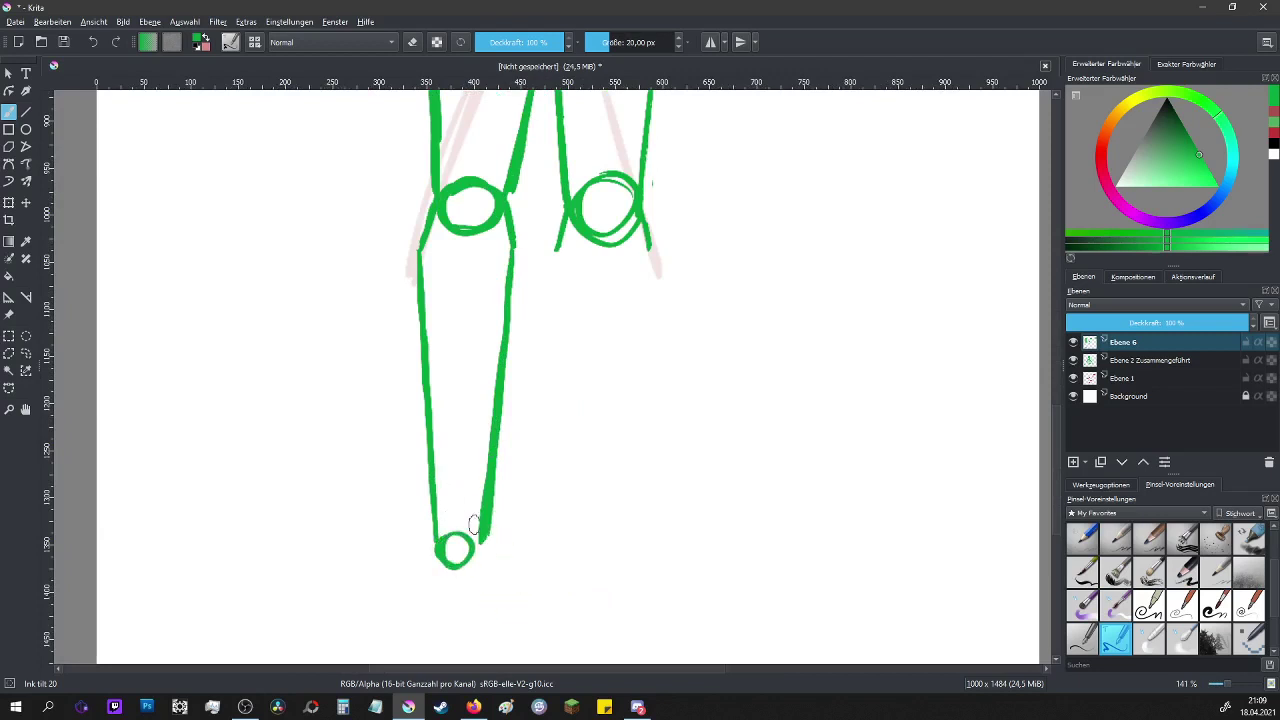
- Draw the right lower leg's two edges tapering down from the knee and add a small ankle circle
{"action": "mouse_move", "coordinate": [556, 250]}
{"action": "left_mouse_down"}
{"action": "mouse_move", "coordinate": [562, 547]}
{"action": "mouse_move", "coordinate": [560, 366]}
{"action": "left_mouse_up"}
{"action": "left_click_drag", "start_coordinate": [648, 250], "coordinate": [602, 546]}
{"action": "mouse_move", "coordinate": [623, 417]}
{"action": "left_mouse_down"}
{"action": "mouse_move", "coordinate": [606, 535]}
{"action": "mouse_move", "coordinate": [583, 563]}
{"action": "mouse_move", "coordinate": [574, 534]}
{"action": "left_mouse_up"}
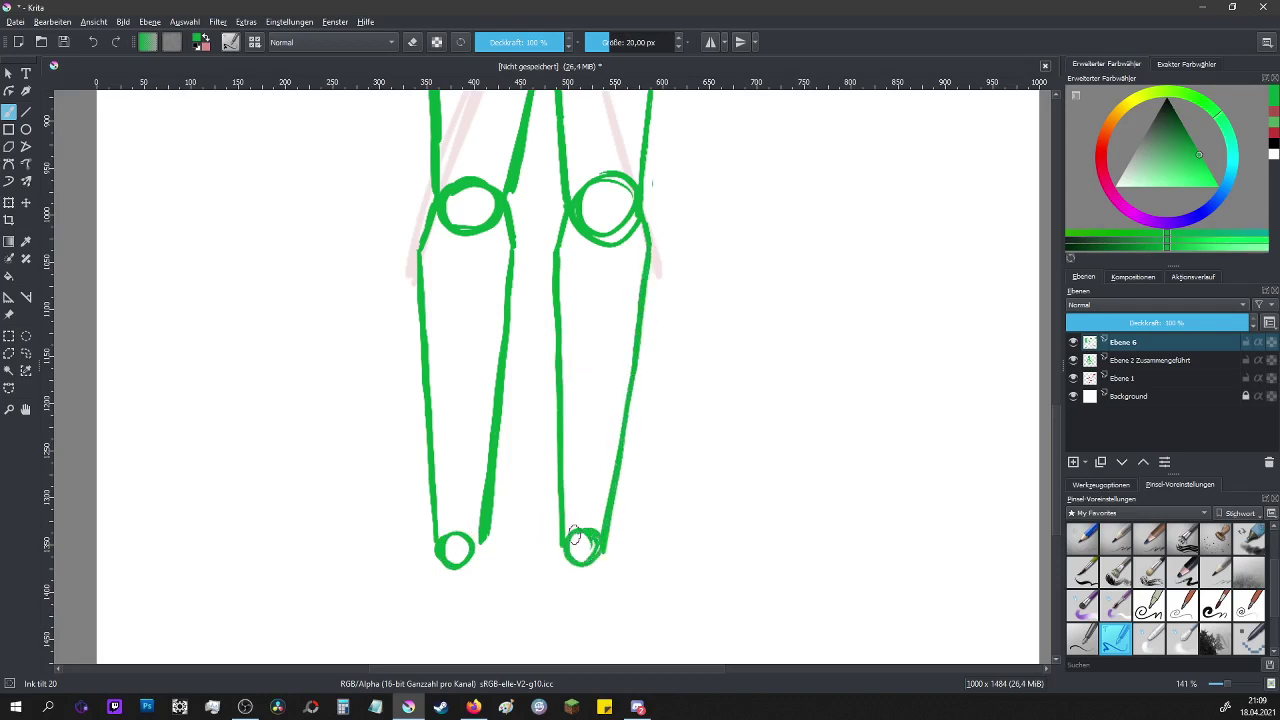
- Draw the left foot's outline below the ankle circle, with the heel under the inner edge and the toes pointing outward
{"action": "scroll", "coordinate": [550, 520], "scroll_direction": "down", "scroll_amount": 3}
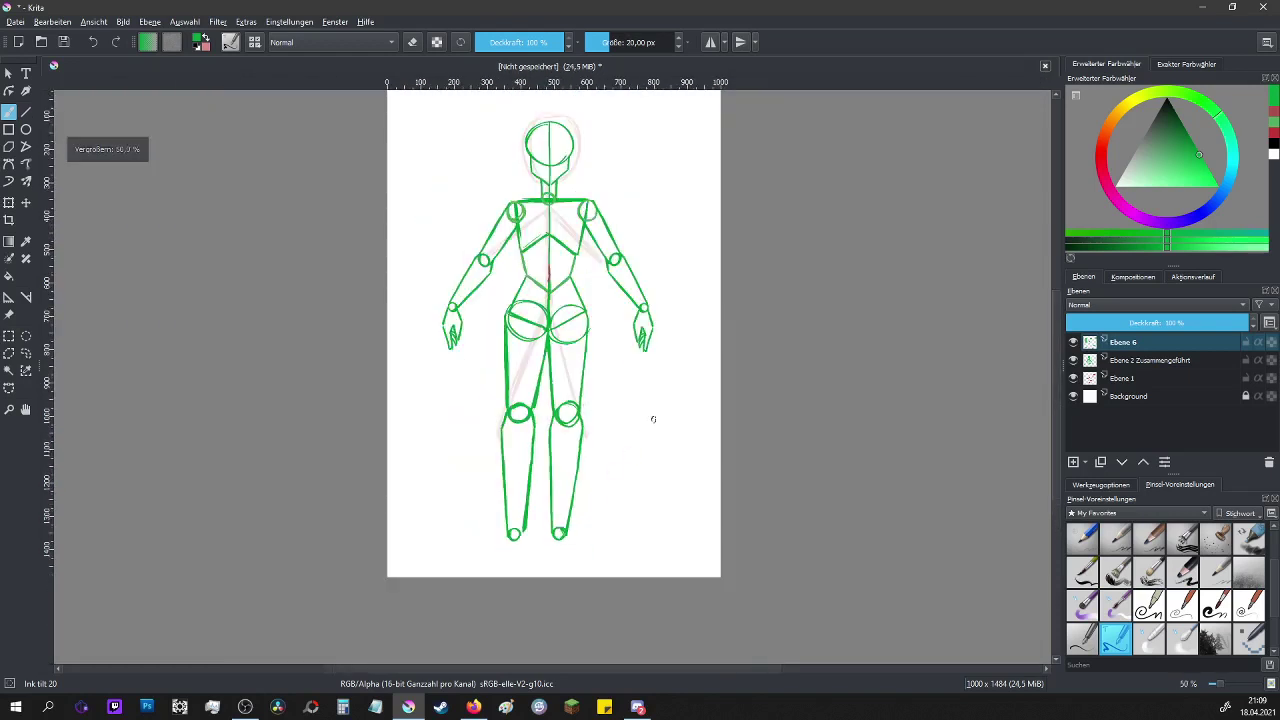
{"action": "scroll", "coordinate": [654, 360], "scroll_direction": "up", "scroll_amount": 1}
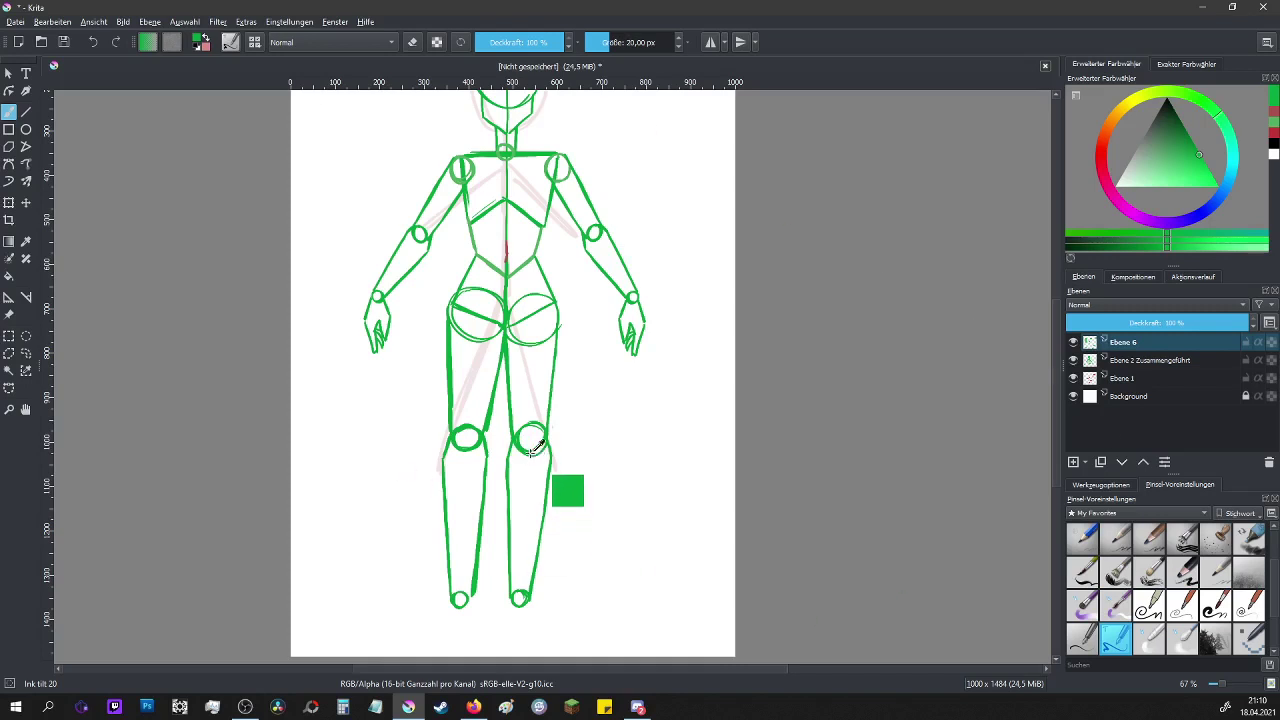
{"action": "scroll", "coordinate": [520, 640], "scroll_direction": "up", "scroll_amount": 4}
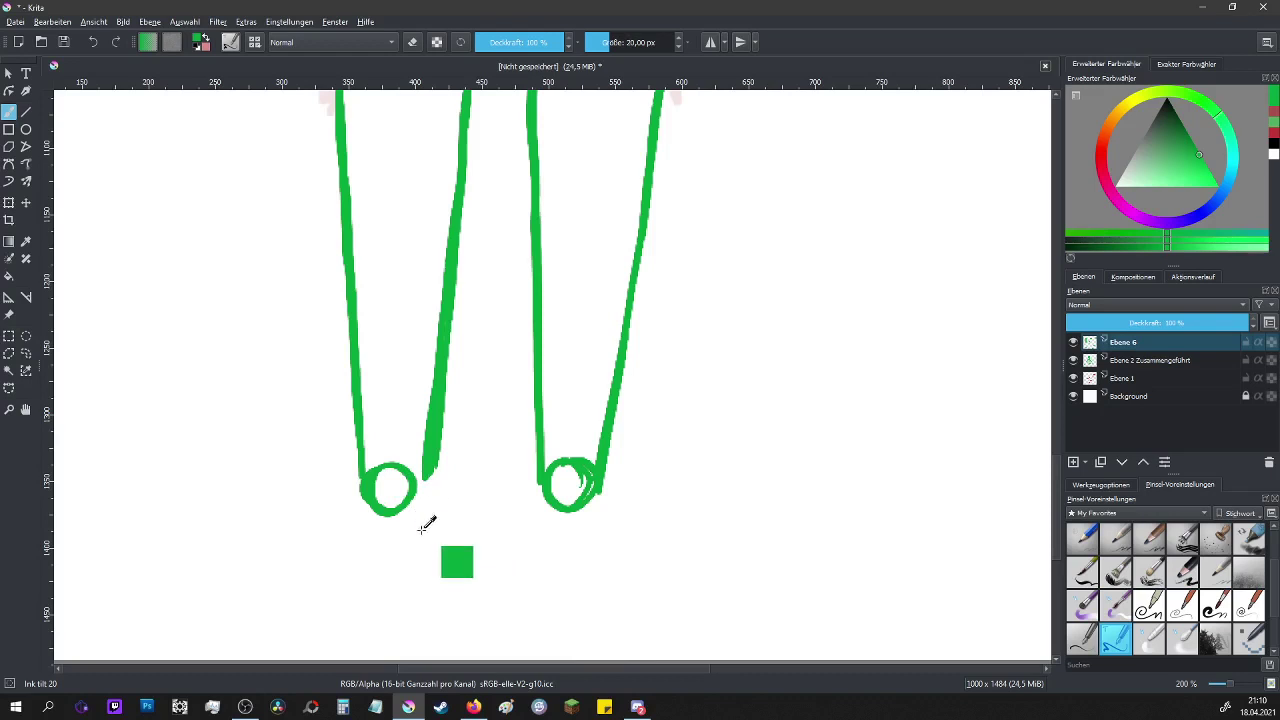
{"action": "left_click_drag", "start_coordinate": [427, 478], "coordinate": [439, 600]}
{"action": "left_click_drag", "start_coordinate": [358, 484], "coordinate": [211, 570]}
{"action": "left_click_drag", "start_coordinate": [445, 572], "coordinate": [434, 603]}
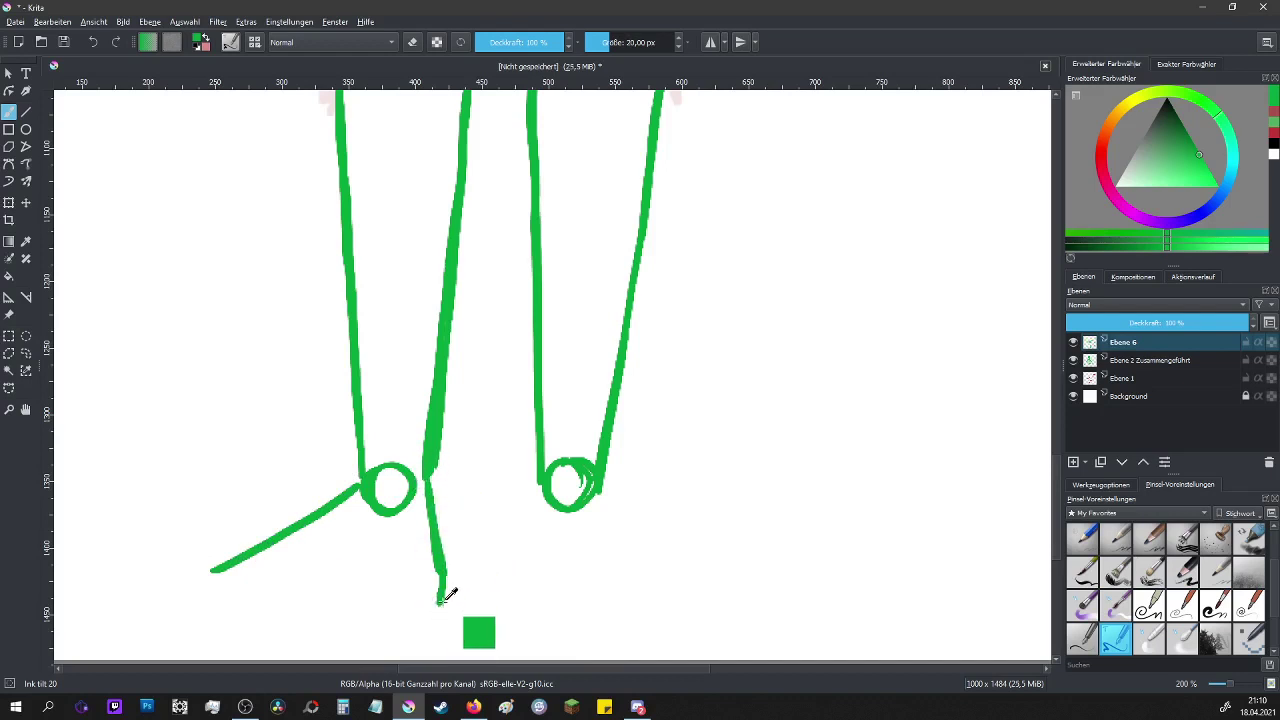
{"action": "mouse_move", "coordinate": [437, 606]}
{"action": "left_mouse_down"}
{"action": "mouse_move", "coordinate": [214, 614]}
{"action": "mouse_move", "coordinate": [192, 600]}
{"action": "mouse_move", "coordinate": [212, 572]}
{"action": "left_mouse_up"}
{"action": "left_click_drag", "start_coordinate": [295, 530], "coordinate": [231, 568]}
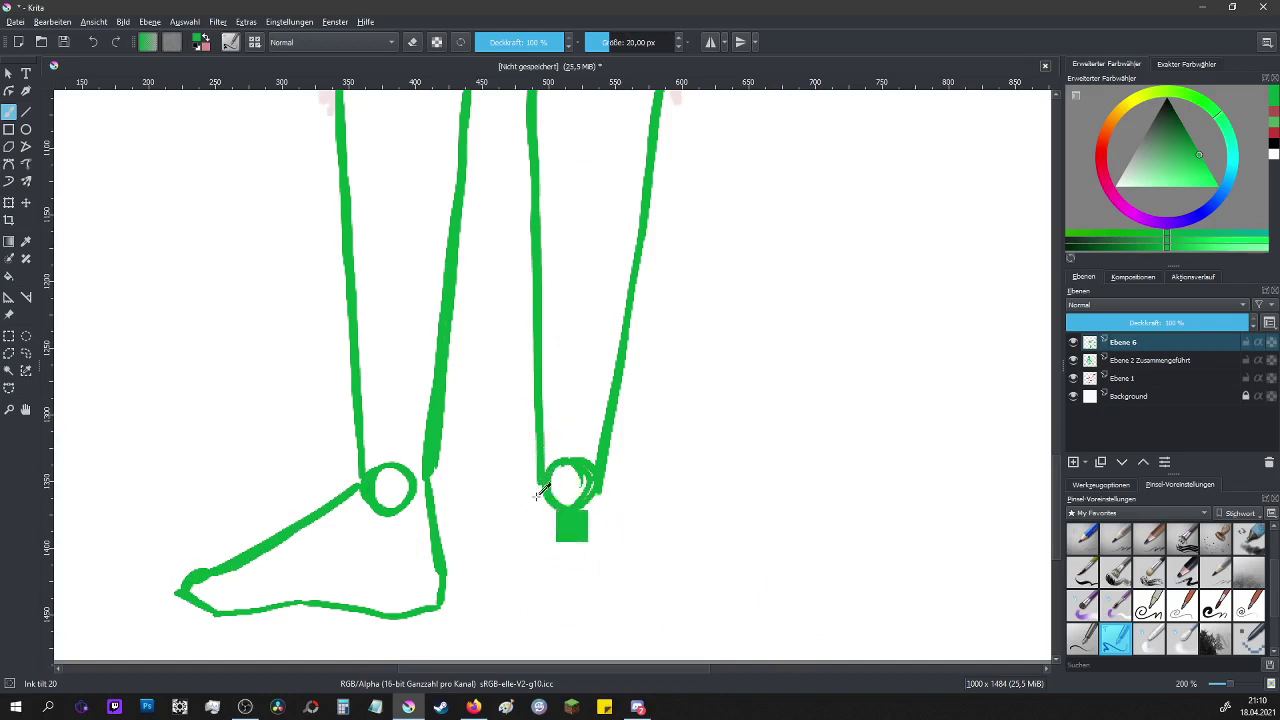
- Draw the right foot from the front as a shape flaring down from the ankle circle, with a row of bumpy toes along its base
{"action": "left_click_drag", "start_coordinate": [539, 482], "coordinate": [497, 615]}
{"action": "left_click_drag", "start_coordinate": [598, 488], "coordinate": [634, 594]}
{"action": "mouse_move", "coordinate": [497, 602]}
{"action": "left_mouse_down"}
{"action": "mouse_move", "coordinate": [508, 620]}
{"action": "mouse_move", "coordinate": [637, 608]}
{"action": "left_mouse_up"}
{"action": "key", "text": "ctrl"}
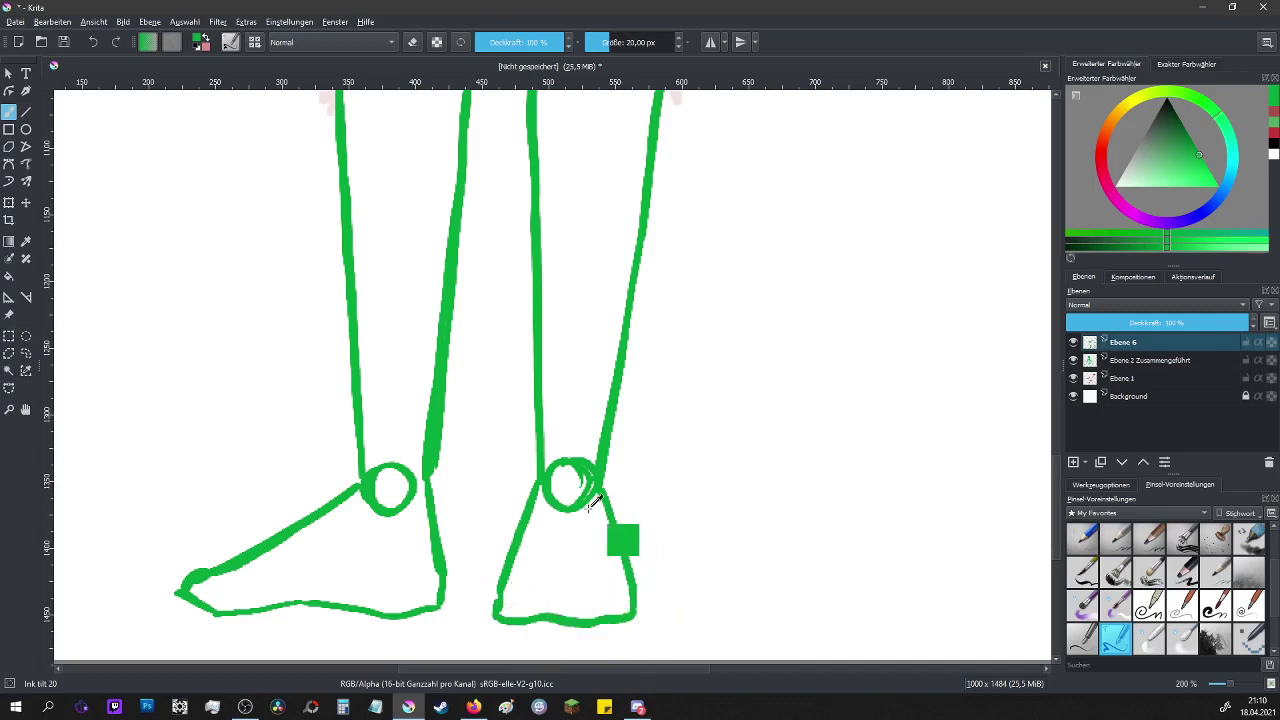
{"action": "mouse_move", "coordinate": [500, 597]}
{"action": "left_mouse_down"}
{"action": "mouse_move", "coordinate": [530, 586]}
{"action": "mouse_move", "coordinate": [630, 596]}
{"action": "left_mouse_up"}
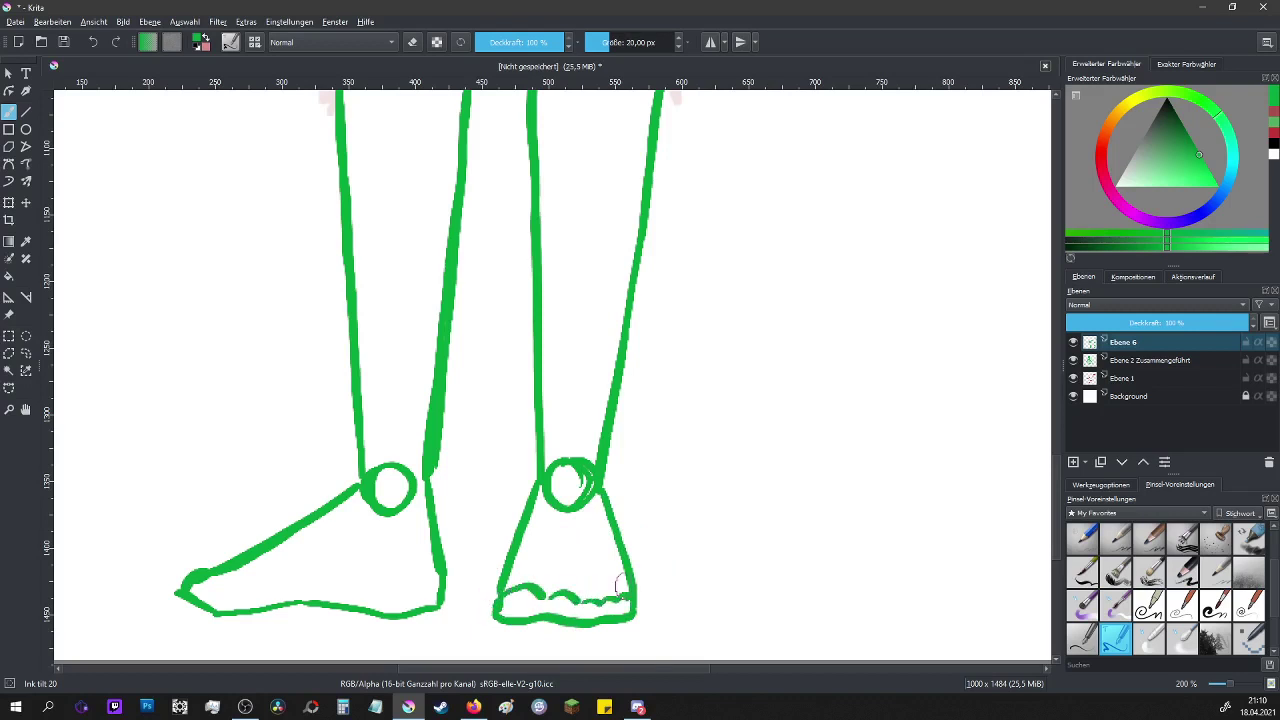
- Erase the sideways left foot and redraw it from the front, flaring down from the ankle with a row of toes
{"action": "key", "text": "e"}
{"action": "mouse_move", "coordinate": [445, 512]}
{"action": "left_mouse_down"}
{"action": "mouse_move", "coordinate": [435, 495]}
{"action": "mouse_move", "coordinate": [430, 623]}
{"action": "mouse_move", "coordinate": [364, 571]}
{"action": "mouse_move", "coordinate": [341, 485]}
{"action": "mouse_move", "coordinate": [320, 603]}
{"action": "mouse_move", "coordinate": [274, 549]}
{"action": "mouse_move", "coordinate": [206, 634]}
{"action": "mouse_move", "coordinate": [185, 538]}
{"action": "left_mouse_up"}
{"action": "key", "text": "e"}
{"action": "left_click_drag", "start_coordinate": [428, 478], "coordinate": [457, 605]}
{"action": "left_click_drag", "start_coordinate": [357, 485], "coordinate": [327, 602]}
{"action": "mouse_move", "coordinate": [457, 600]}
{"action": "left_mouse_down"}
{"action": "mouse_move", "coordinate": [460, 622]}
{"action": "mouse_move", "coordinate": [338, 625]}
{"action": "mouse_move", "coordinate": [320, 602]}
{"action": "mouse_move", "coordinate": [446, 585]}
{"action": "mouse_move", "coordinate": [330, 603]}
{"action": "left_mouse_up"}
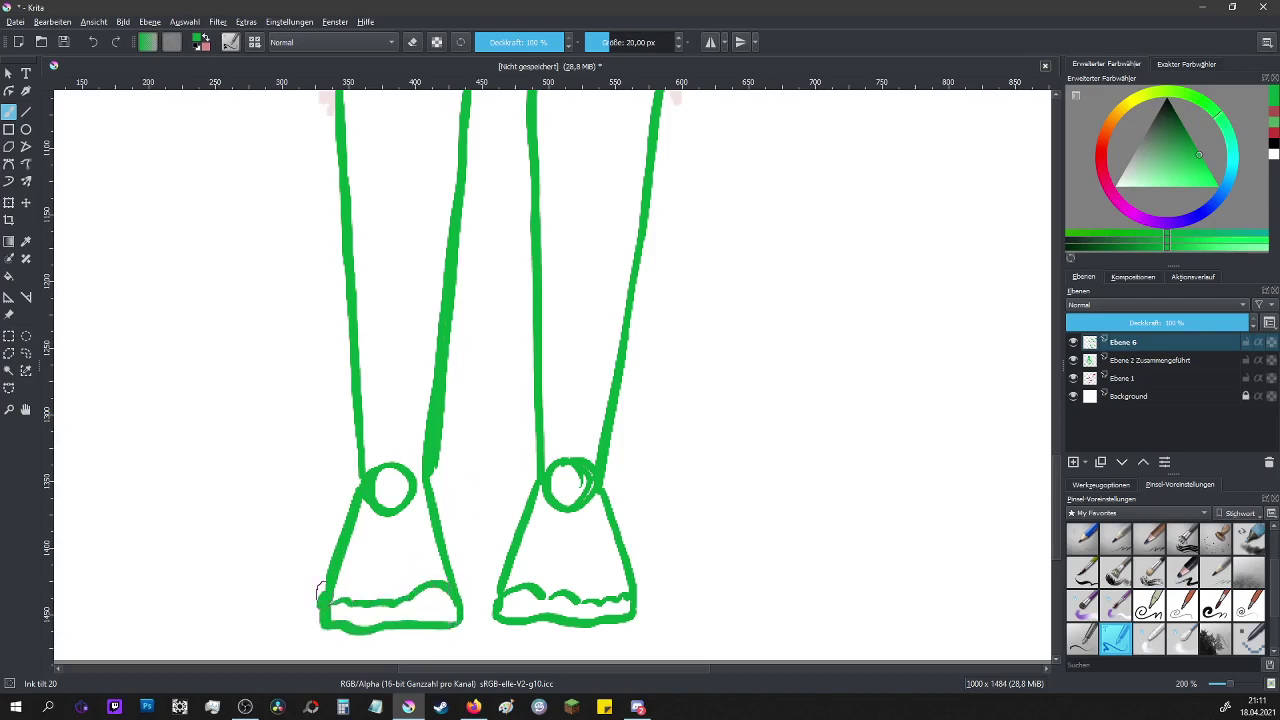
- Hide the faded stick-figure layer Ebene 1 so only the green construction figure shows
{"action": "scroll", "coordinate": [319, 593], "scroll_direction": "down", "scroll_amount": 5}
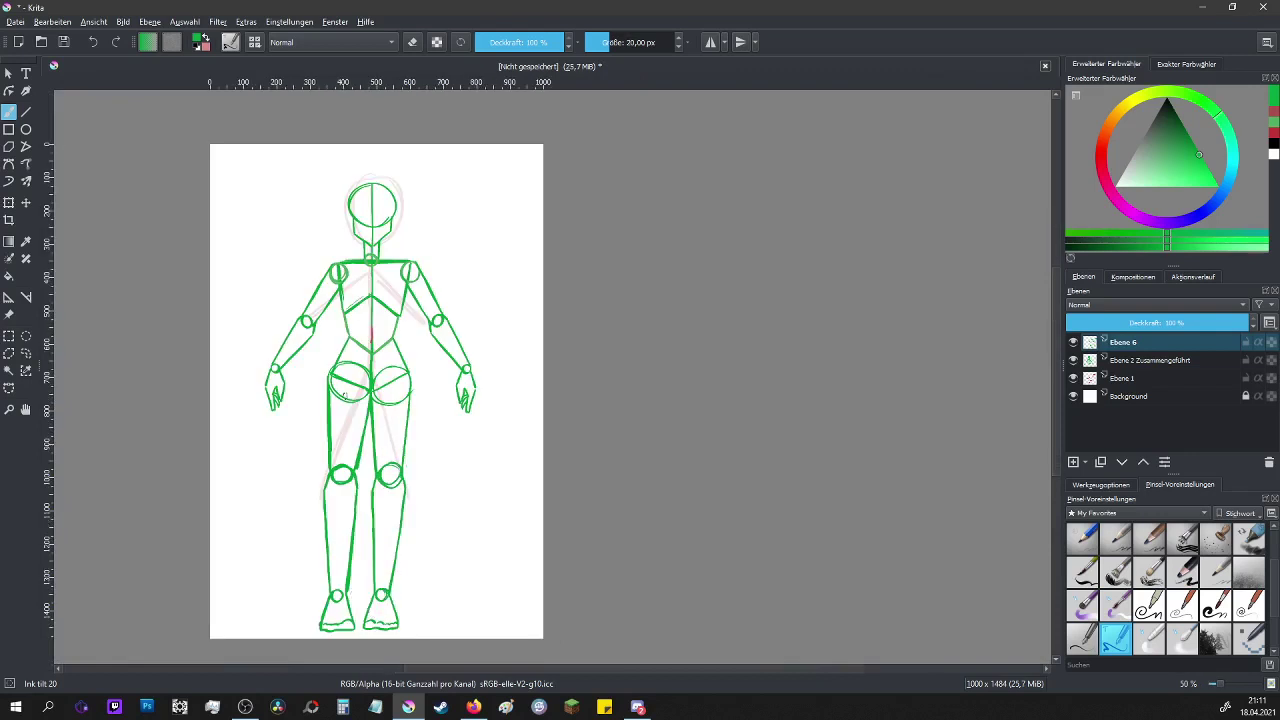
{"action": "left_click", "coordinate": [352, 387], "text": "ctrl"}
{"action": "left_click", "coordinate": [1073, 378]}
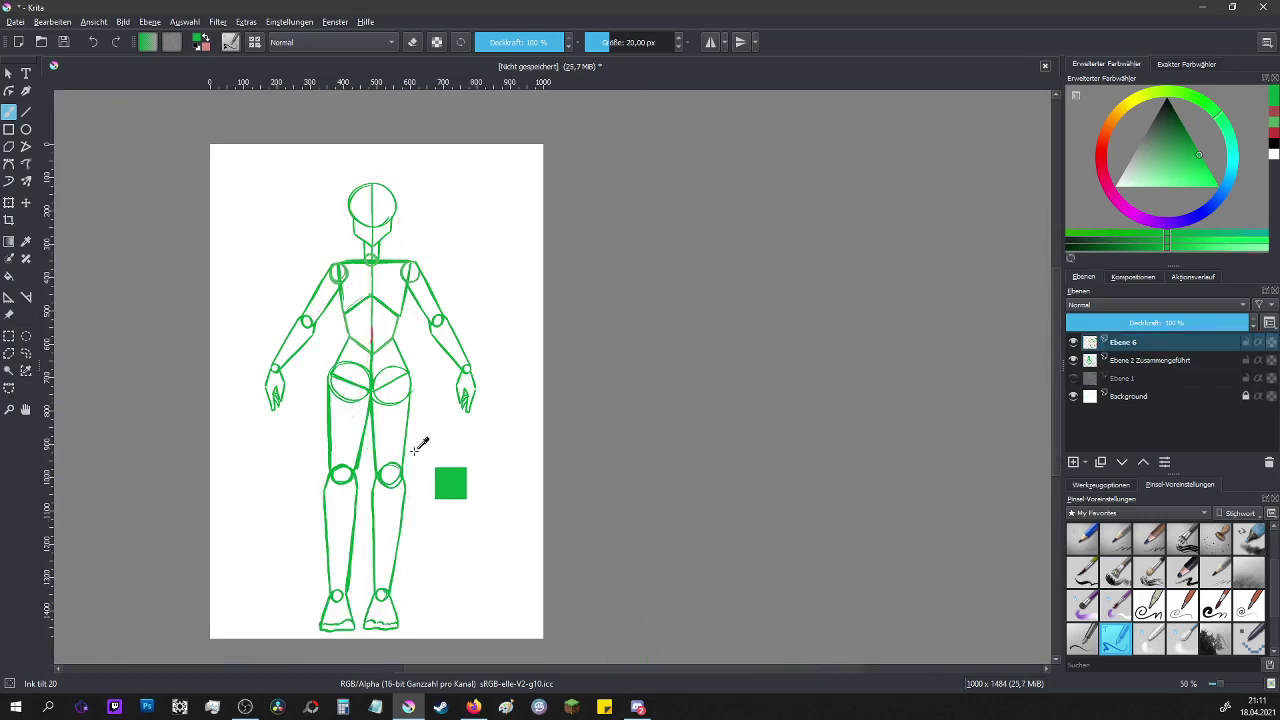
{"action": "left_click", "coordinate": [9, 202]}
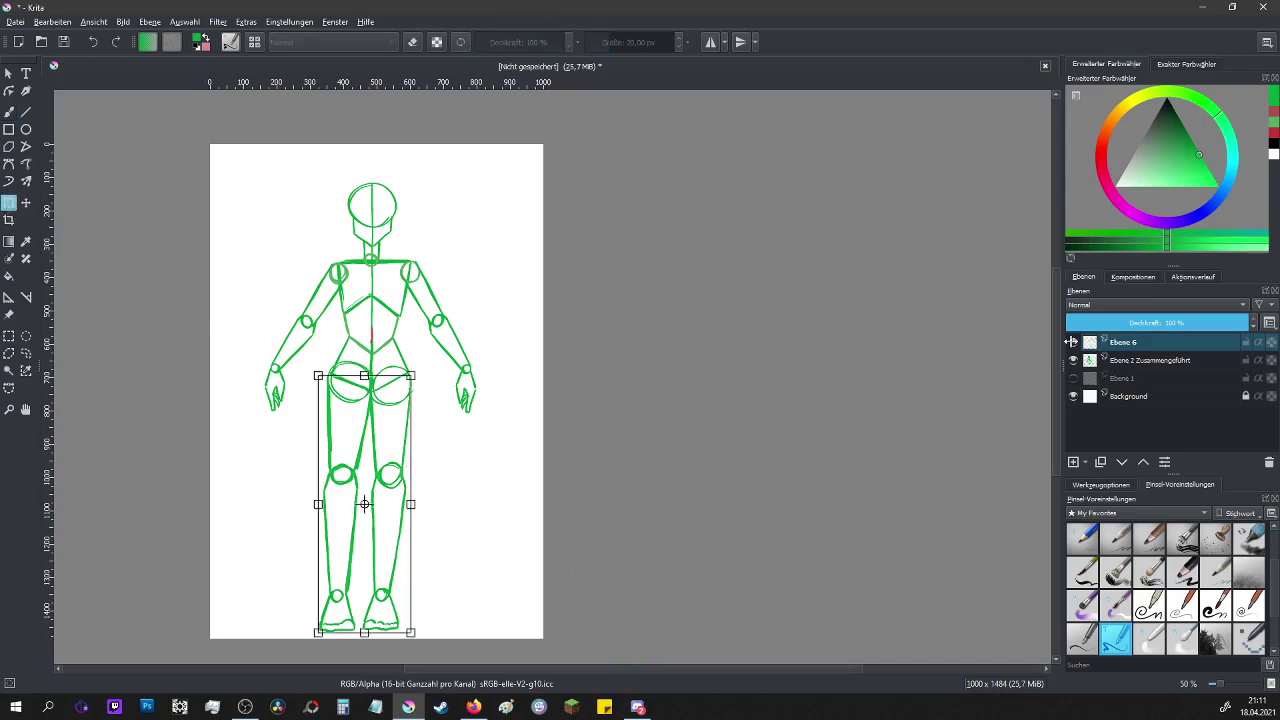
{"action": "left_click", "coordinate": [1133, 362]}
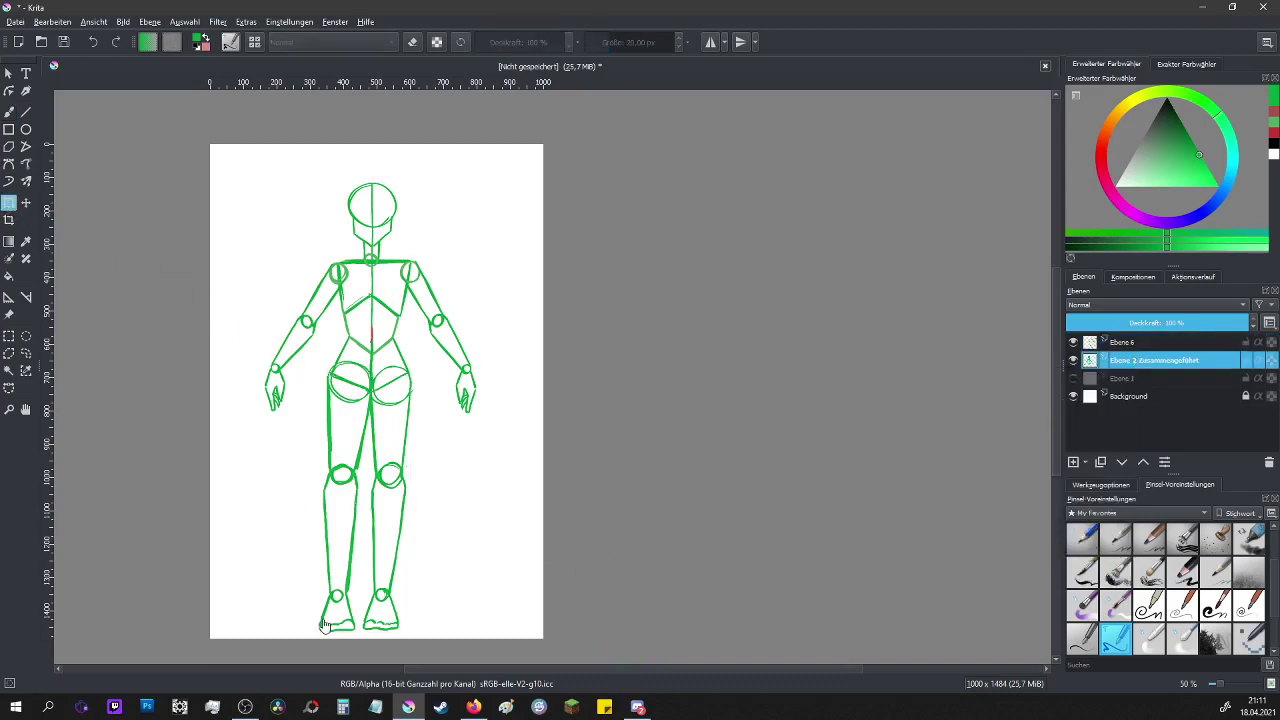
- On layer Ebene 6, enclose the whole right leg in a polygonal selection from the crotch down past the foot
{"action": "scroll", "coordinate": [379, 642], "scroll_direction": "up", "scroll_amount": 1}
{"action": "scroll", "coordinate": [379, 642], "scroll_direction": "up", "scroll_amount": 1}
{"action": "left_click", "coordinate": [1134, 344]}
{"action": "left_click", "coordinate": [9, 352]}
{"action": "left_click", "coordinate": [341, 647]}
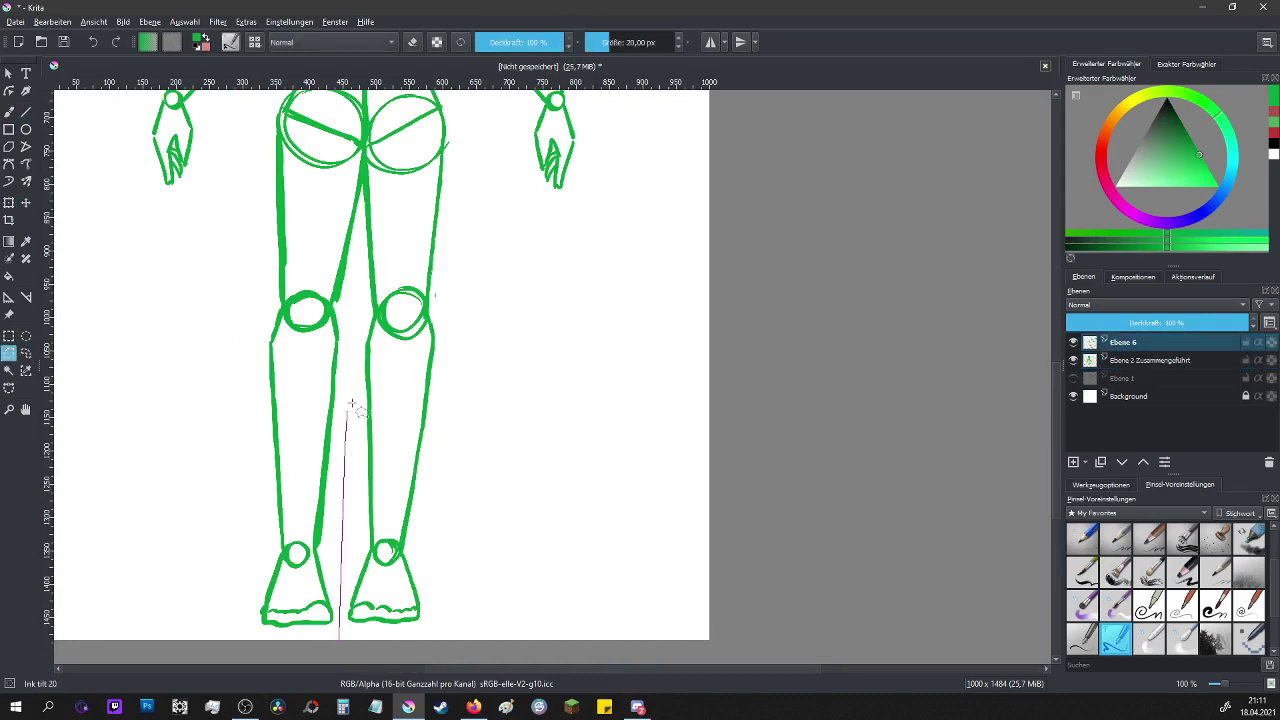
{"action": "left_click", "coordinate": [366, 170]}
{"action": "left_click", "coordinate": [463, 129]}
{"action": "left_click", "coordinate": [487, 625]}
{"action": "left_click", "coordinate": [366, 667]}
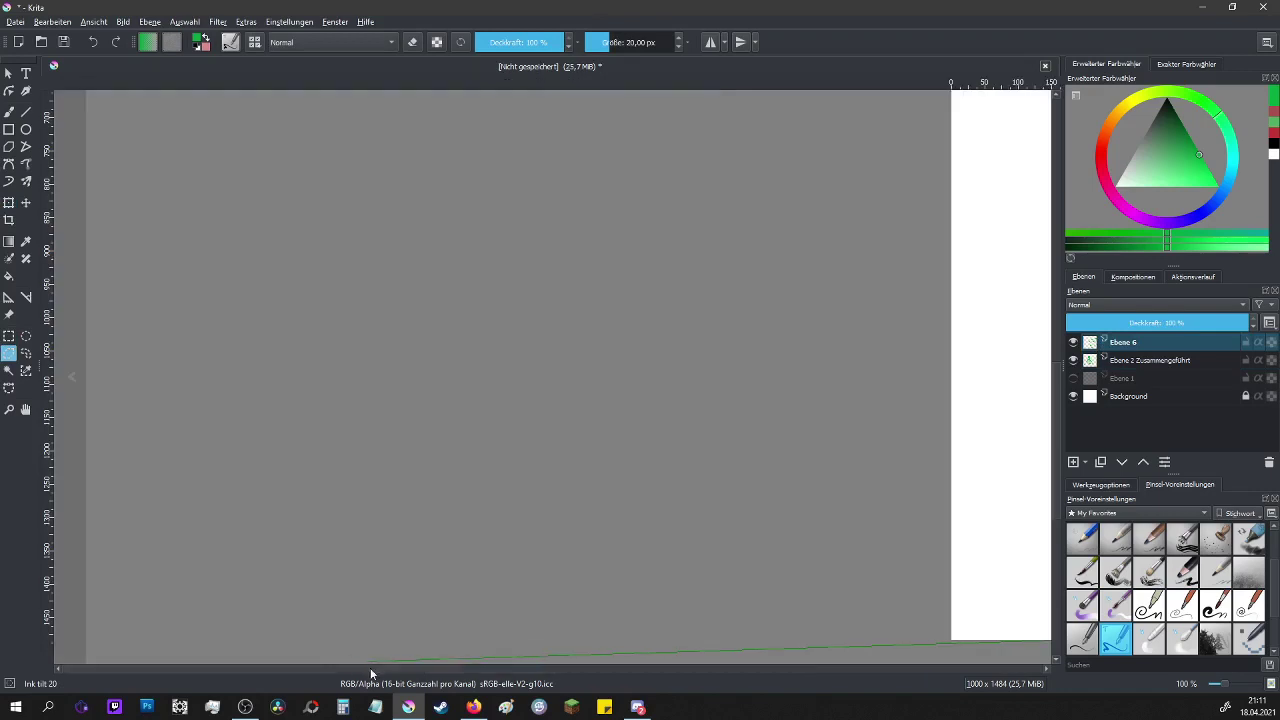
{"action": "scroll", "coordinate": [475, 545], "scroll_direction": "down", "scroll_amount": 5}
{"action": "scroll", "coordinate": [309, 429], "scroll_direction": "up", "scroll_amount": 6}
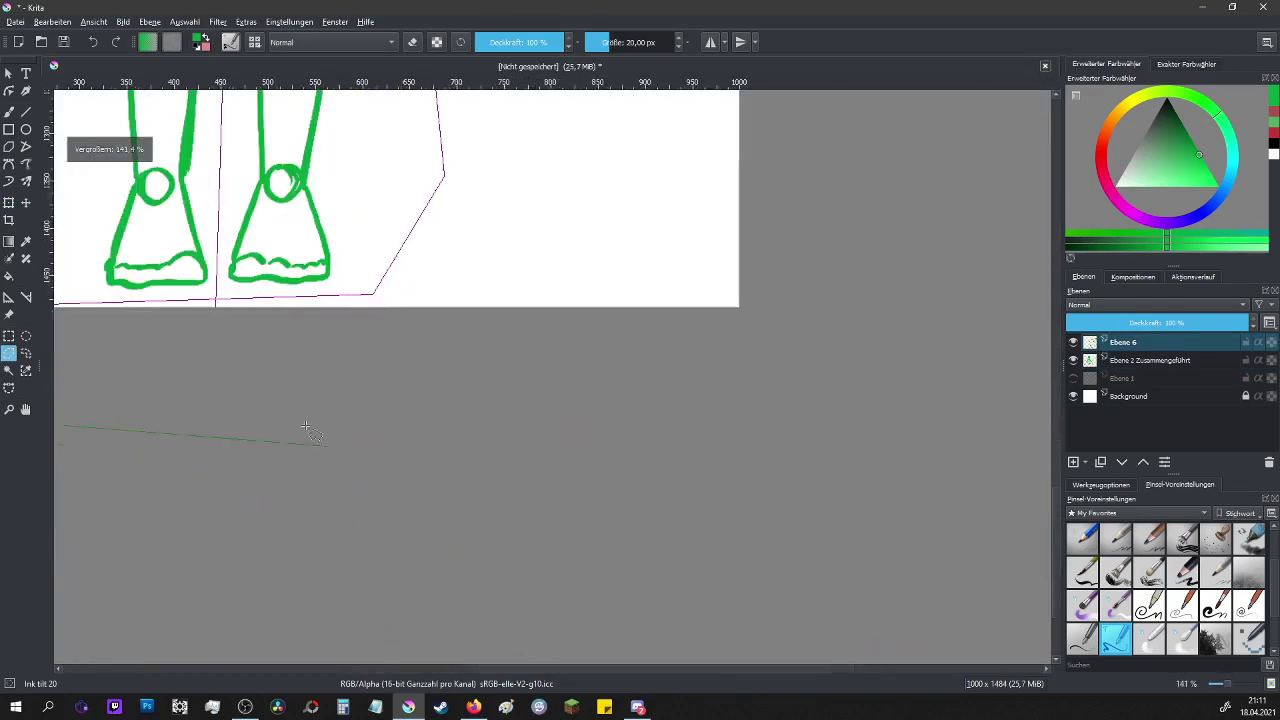
{"action": "left_click", "coordinate": [215, 305]}
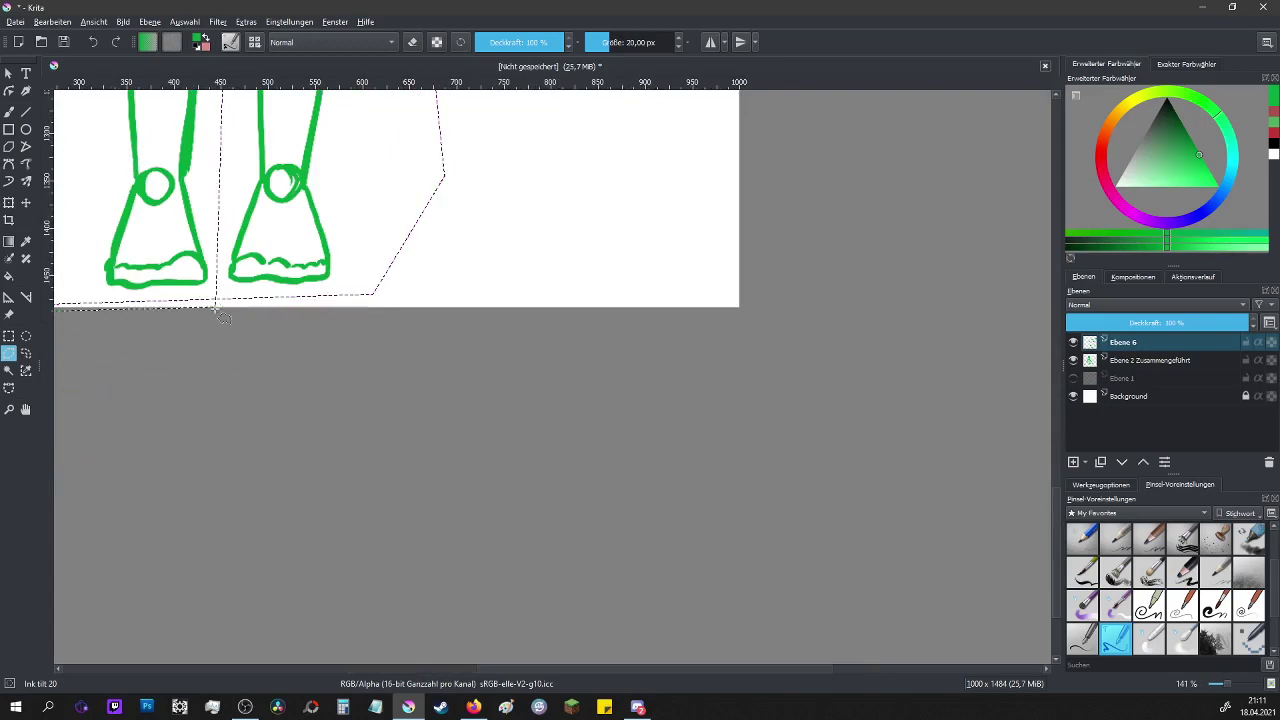
- Transform the selected right leg, rotating it slightly outward and shifting it so the knees and ankles line up with the left leg
{"action": "scroll", "coordinate": [215, 305], "scroll_direction": "down", "scroll_amount": 6}
{"action": "scroll", "coordinate": [286, 268], "scroll_direction": "up", "scroll_amount": 2}
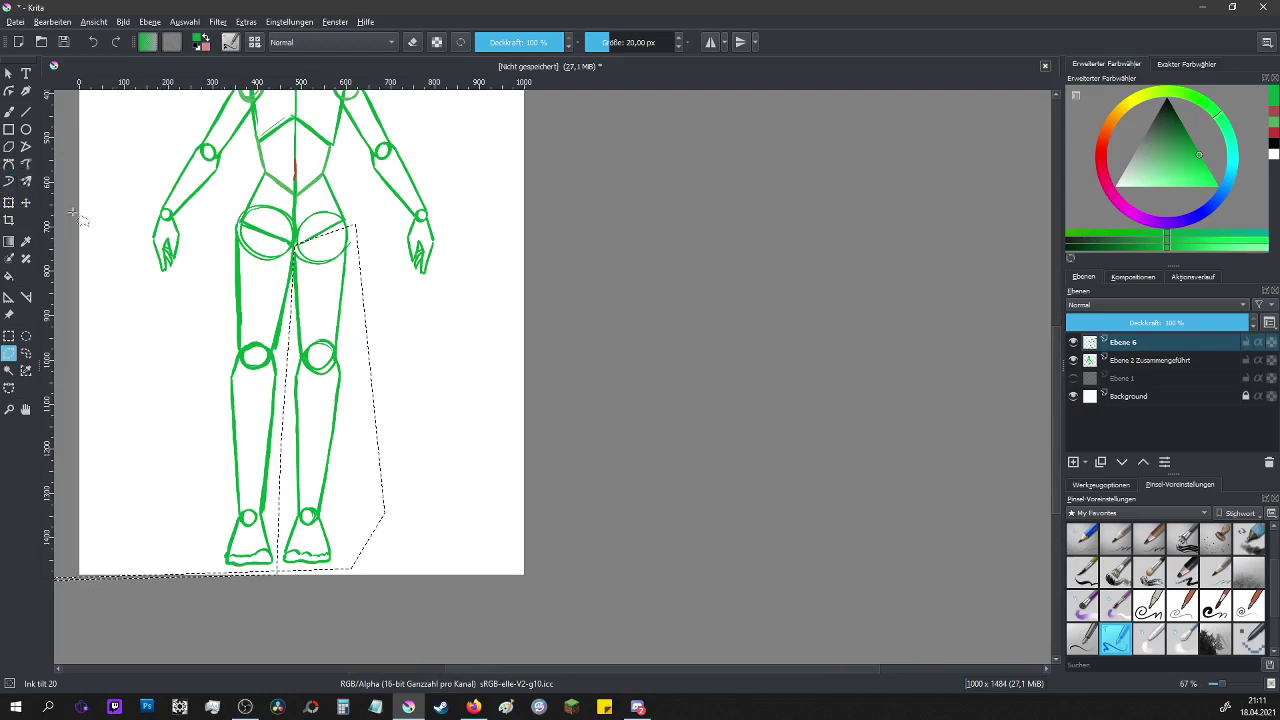
{"action": "key", "text": "ctrl+t"}
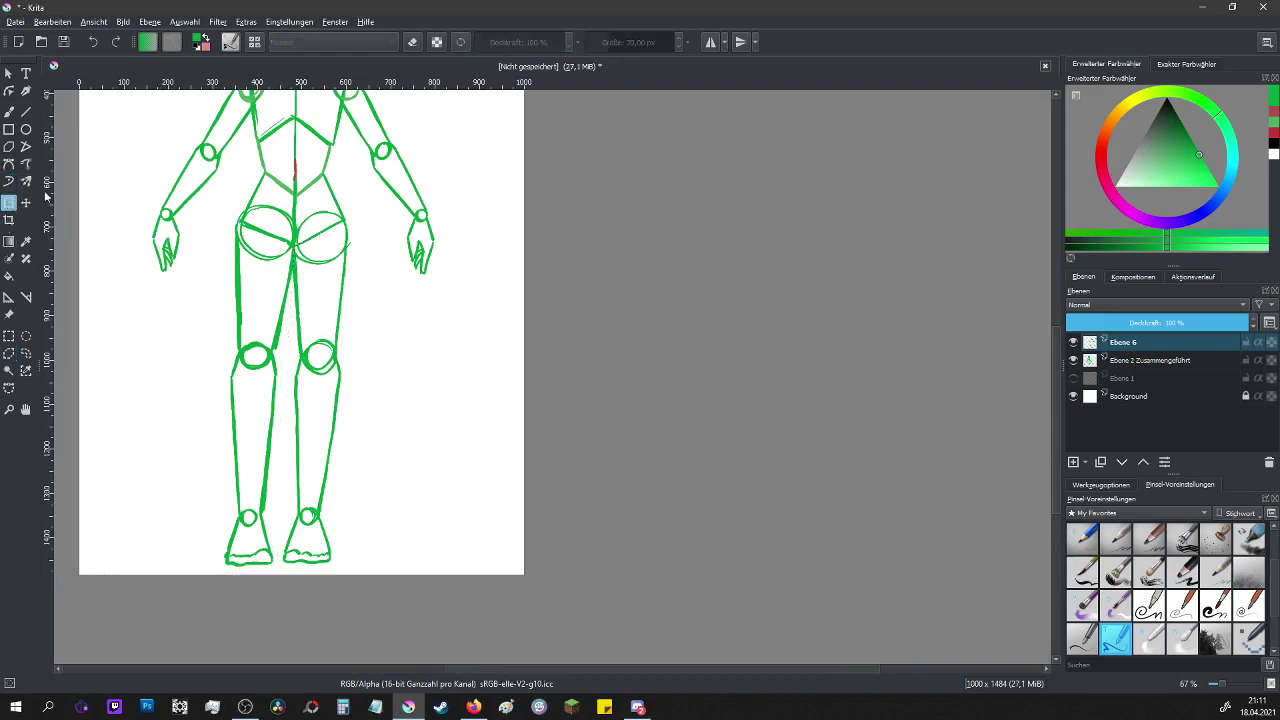
{"action": "mouse_move", "coordinate": [466, 354]}
{"action": "left_mouse_down"}
{"action": "mouse_move", "coordinate": [466, 343]}
{"action": "mouse_move", "coordinate": [466, 354]}
{"action": "left_mouse_up"}
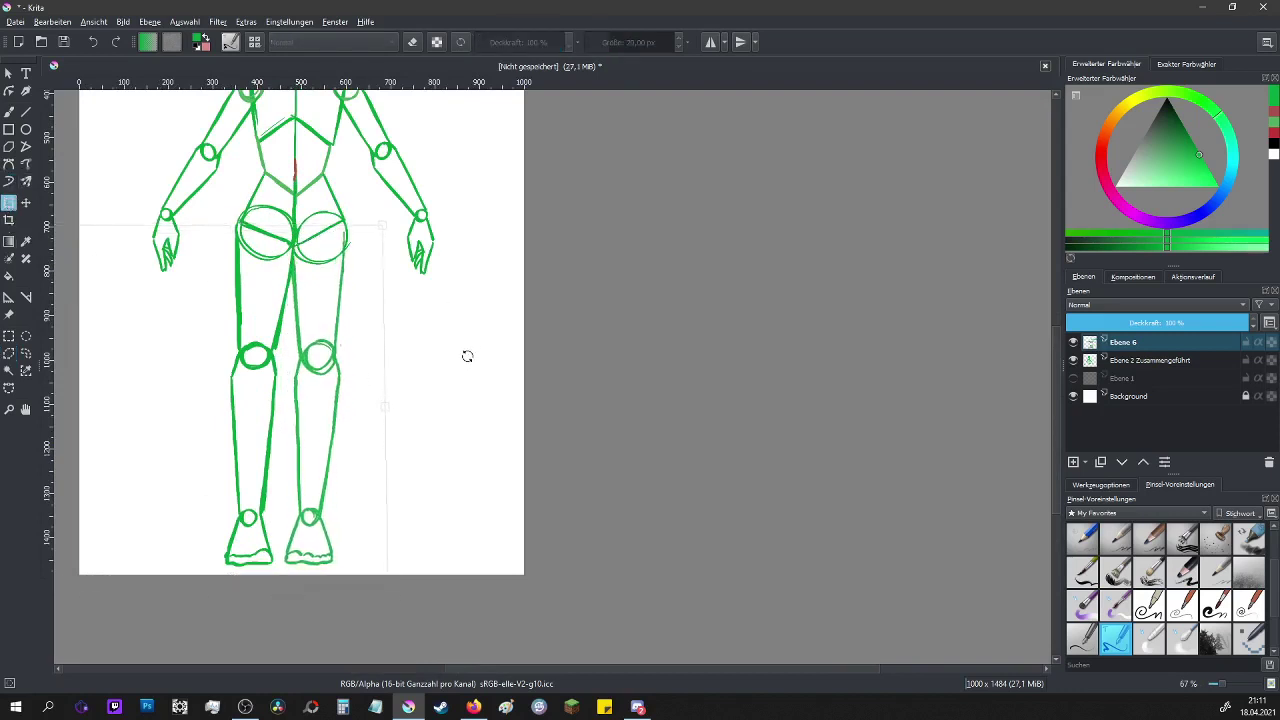
{"action": "left_click_drag", "start_coordinate": [389, 343], "coordinate": [443, 323]}
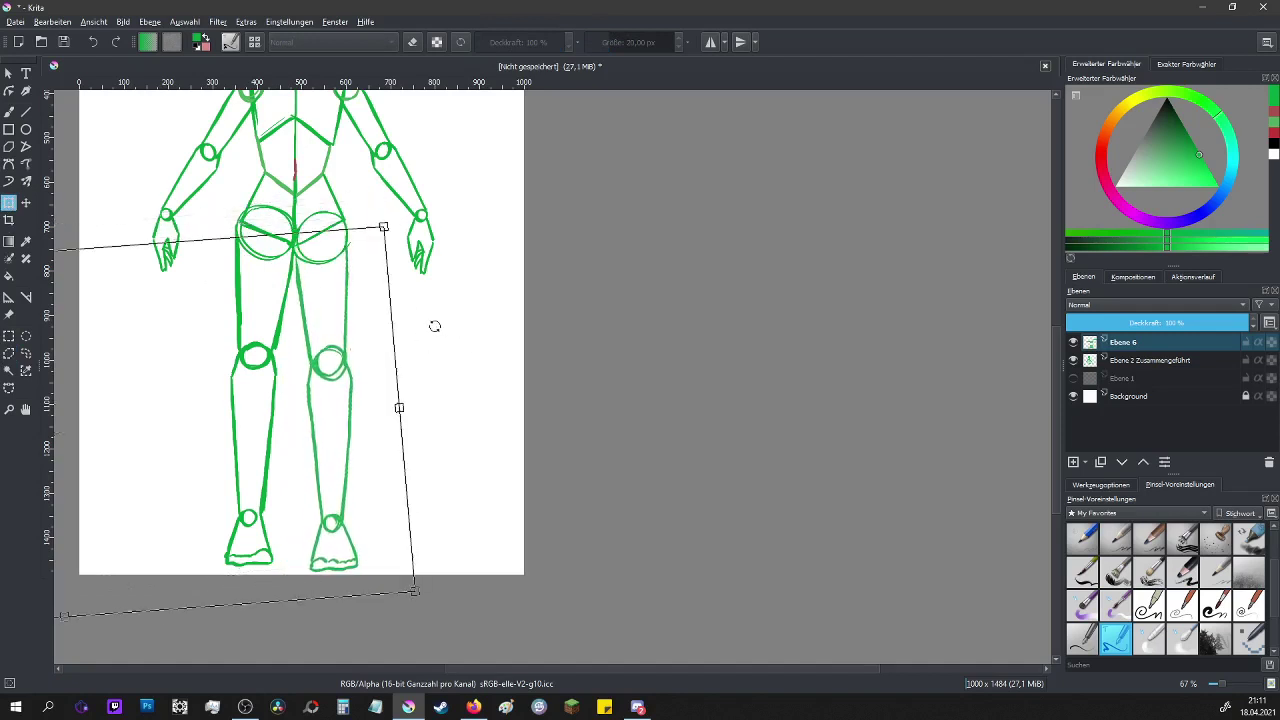
{"action": "left_click_drag", "start_coordinate": [360, 323], "coordinate": [363, 324]}
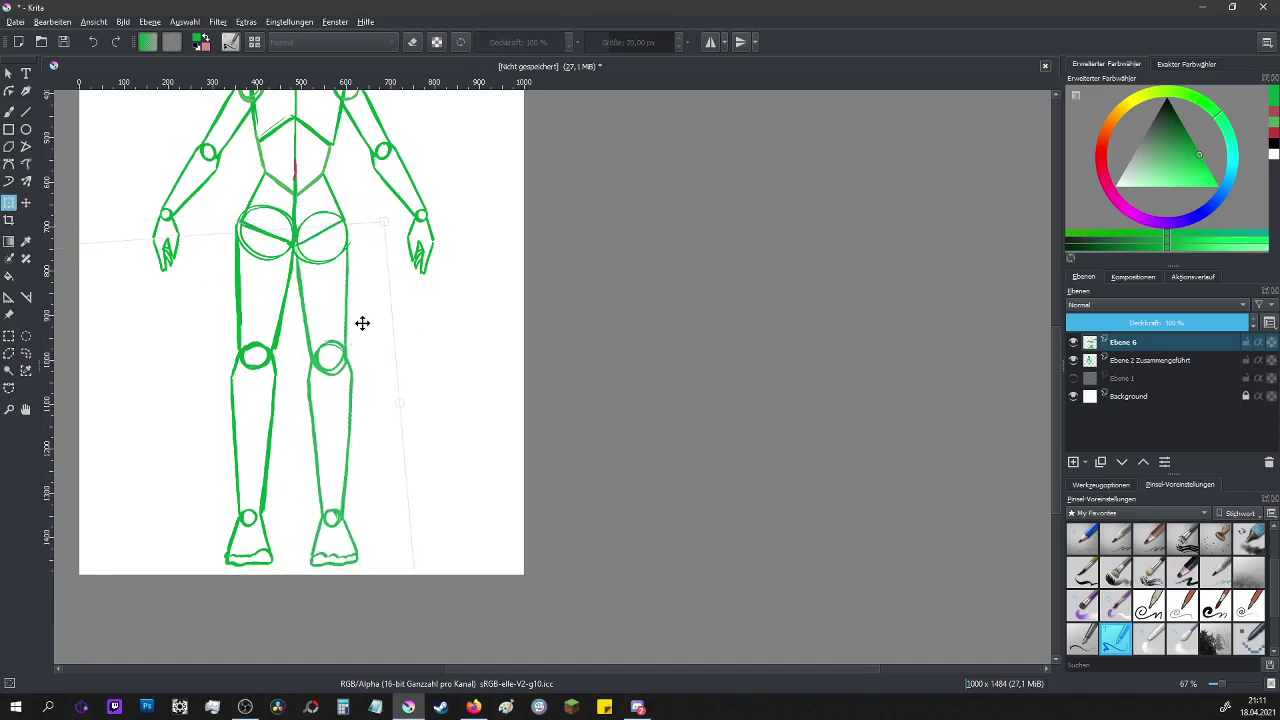
{"action": "key", "text": "ctrl+r"}
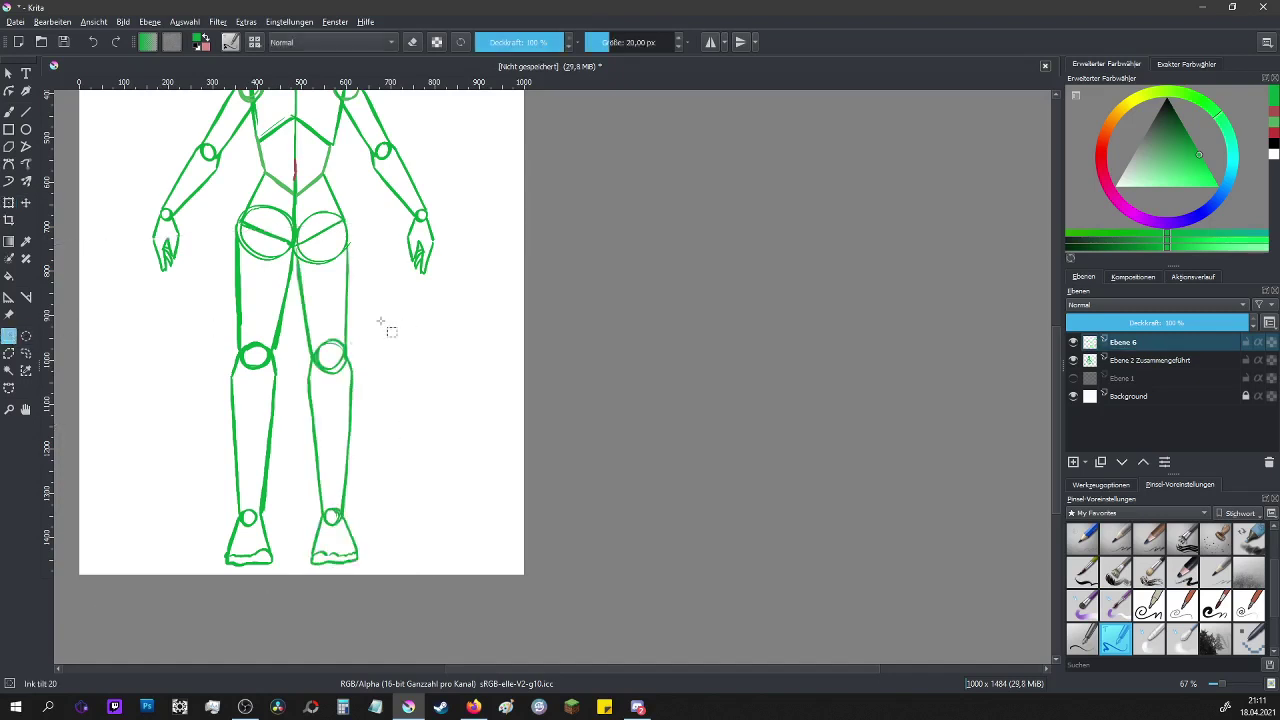
- Merge the leg layer Ebene 6 down into the layer Ebene 2 Zusammengeführt
{"action": "scroll", "coordinate": [393, 518], "scroll_direction": "down", "scroll_amount": 2}
{"action": "scroll", "coordinate": [291, 361], "scroll_direction": "up", "scroll_amount": 1}
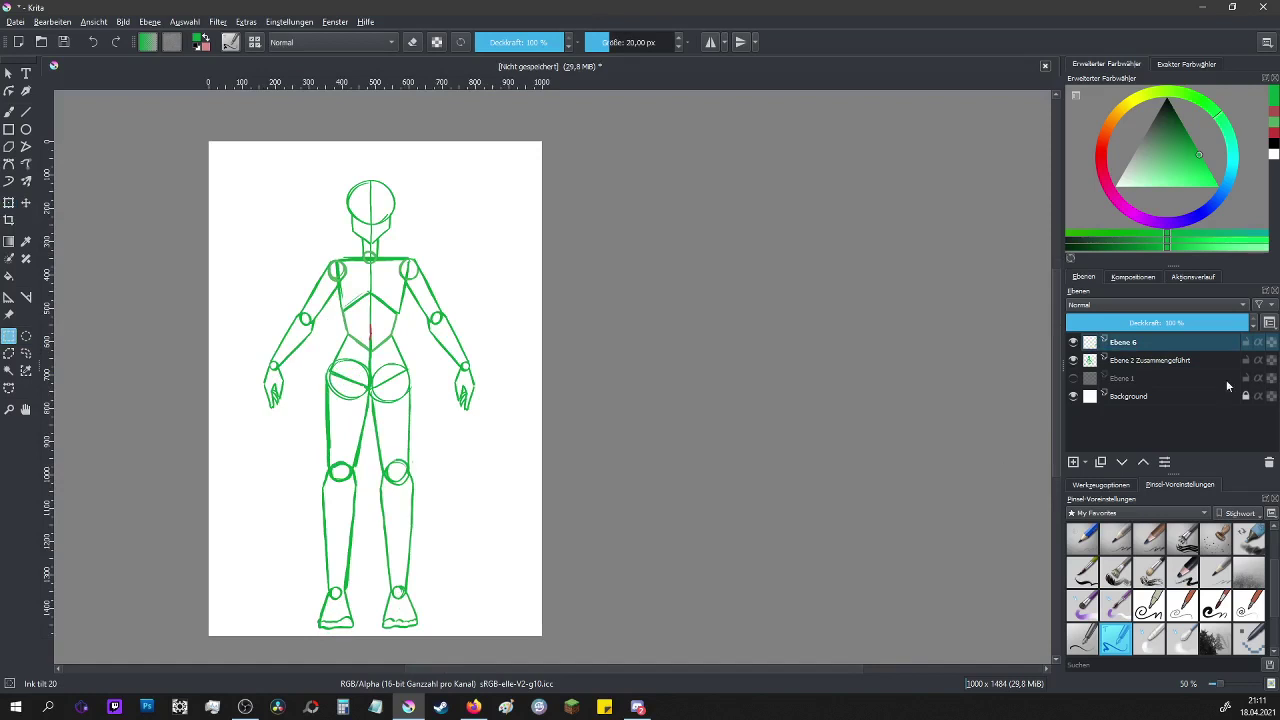
{"action": "right_click", "coordinate": [1184, 345]}
{"action": "left_click", "coordinate": [1056, 481]}
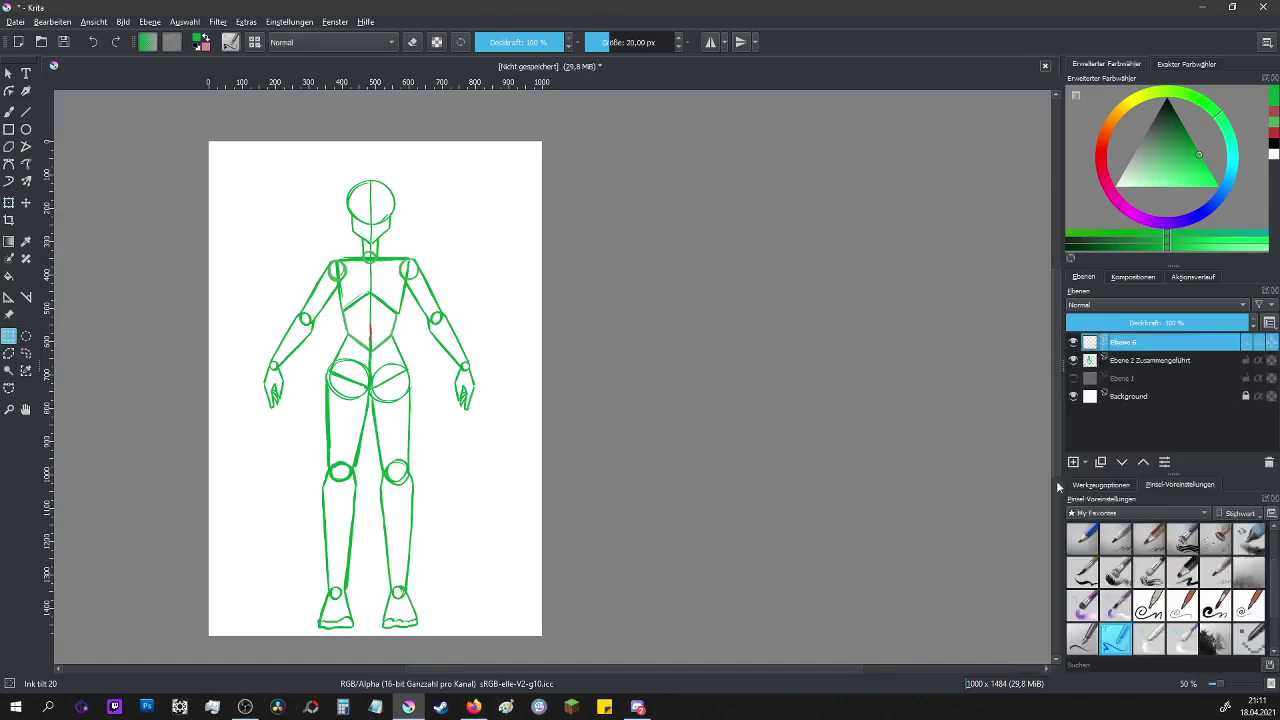
- Move the whole merged figure slightly upward on the page to leave similar space above the head and below the feet
{"action": "left_click", "coordinate": [9, 203]}
{"action": "left_click_drag", "start_coordinate": [373, 287], "coordinate": [371, 267]}
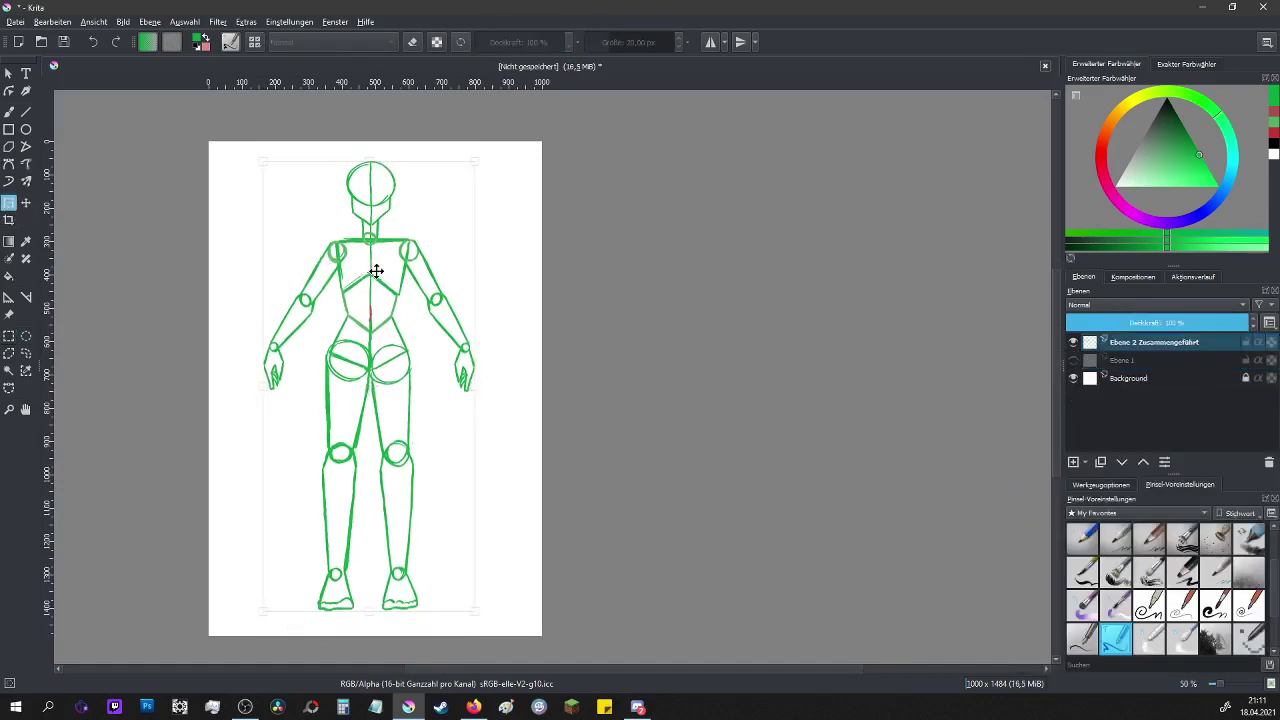
{"action": "left_click", "coordinate": [9, 336]}
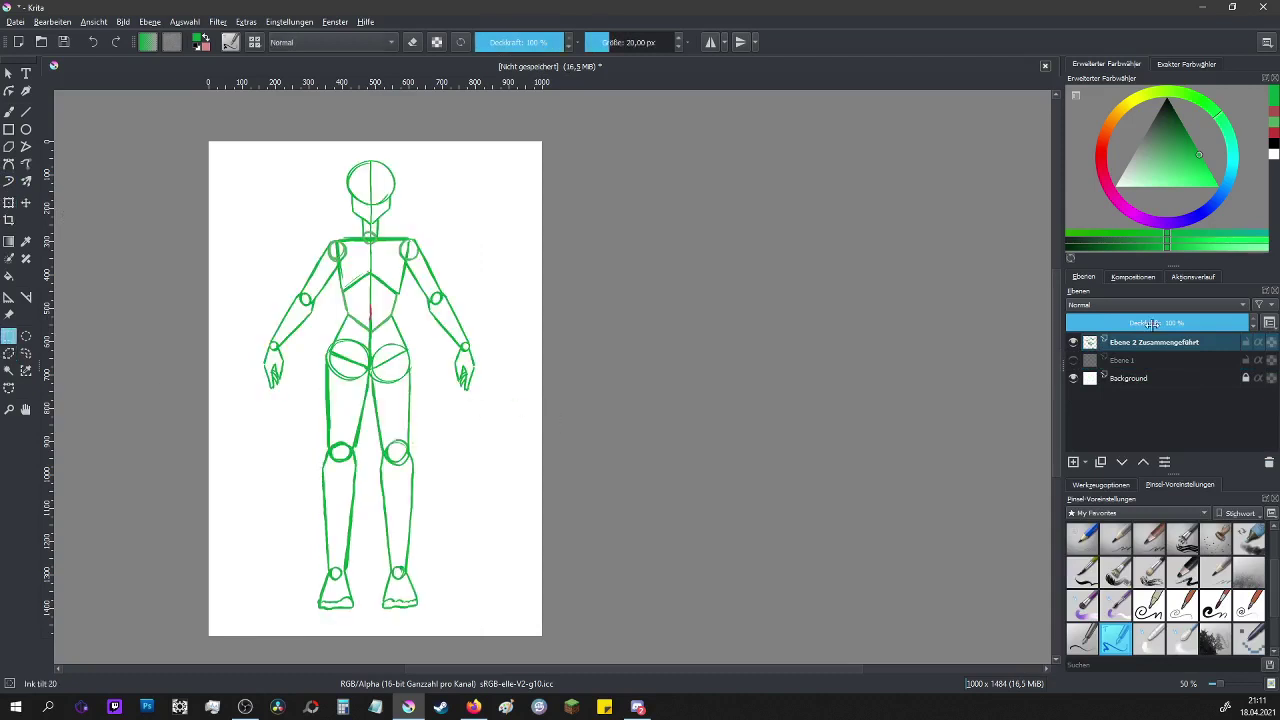
- Fade the merged figure layer to 42 % opacity and add a new layer above it
{"action": "left_click_drag", "start_coordinate": [1152, 325], "coordinate": [1100, 325]}
{"action": "left_click", "coordinate": [1074, 462]}
- Brush a reddish-brown stick figure over the faded body, with a head oval, spine, two leg lines, shoulder line and arm lines
{"action": "left_click", "coordinate": [1105, 138]}
{"action": "left_click", "coordinate": [1176, 163]}
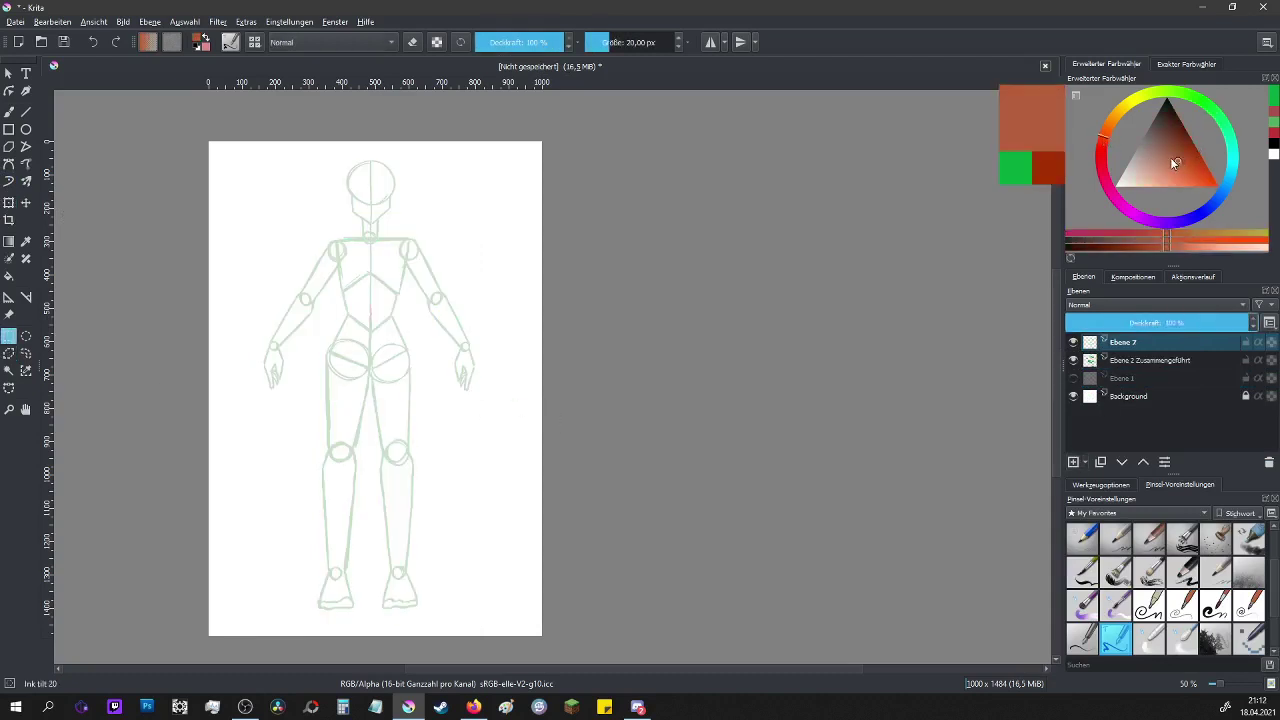
{"action": "key", "text": "b"}
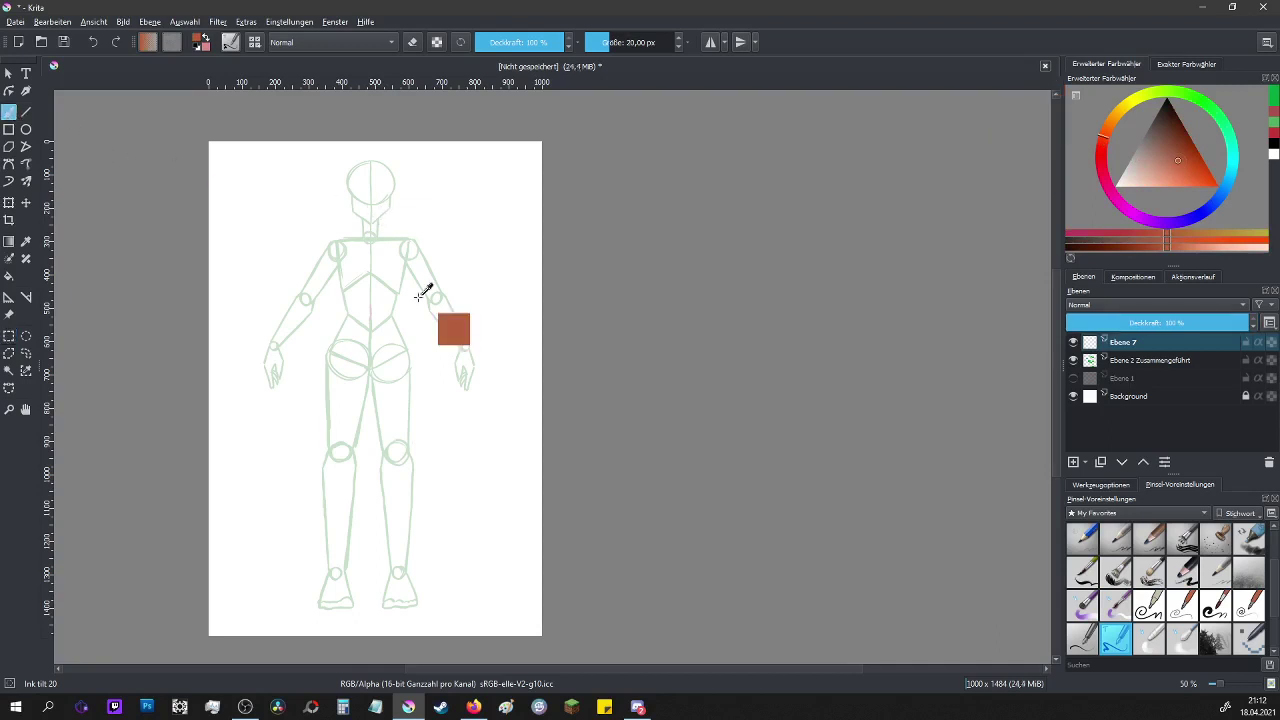
{"action": "mouse_move", "coordinate": [373, 175]}
{"action": "left_mouse_down"}
{"action": "mouse_move", "coordinate": [358, 212]}
{"action": "mouse_move", "coordinate": [372, 215]}
{"action": "mouse_move", "coordinate": [369, 353]}
{"action": "mouse_move", "coordinate": [328, 572]}
{"action": "left_mouse_up"}
{"action": "left_click_drag", "start_coordinate": [369, 356], "coordinate": [400, 572]}
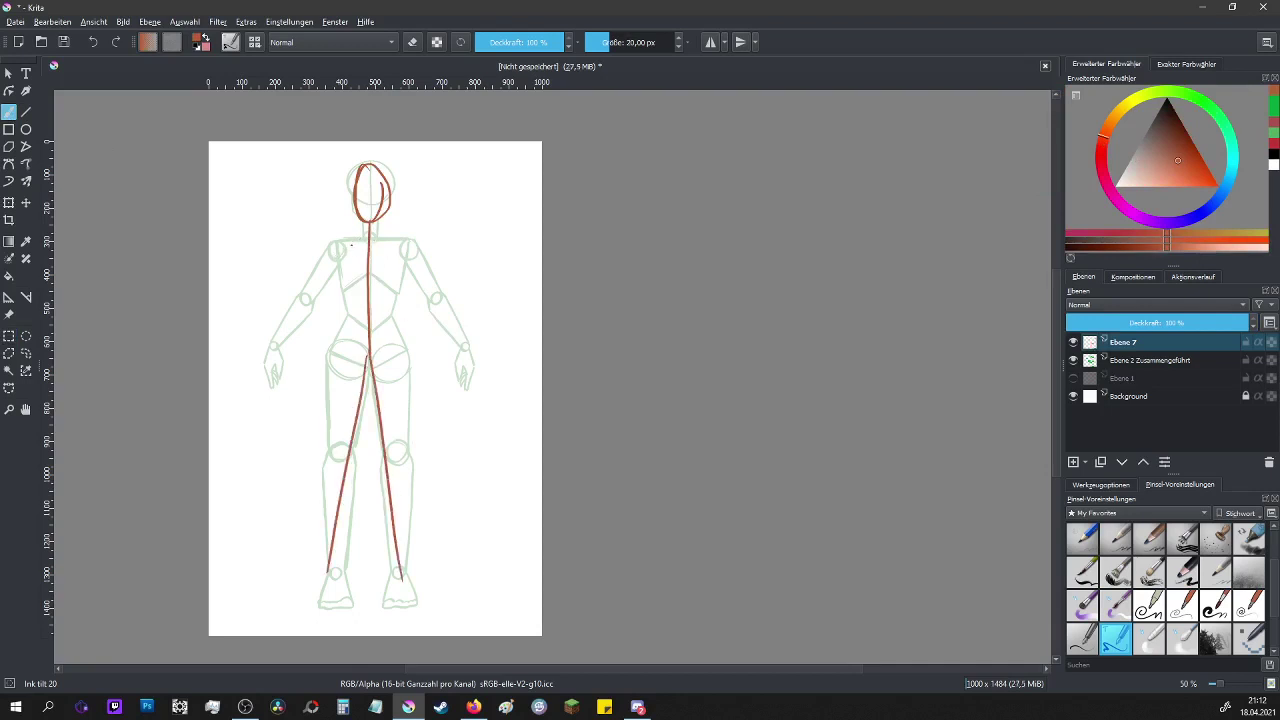
{"action": "left_click_drag", "start_coordinate": [350, 245], "coordinate": [277, 337]}
{"action": "left_click_drag", "start_coordinate": [395, 243], "coordinate": [467, 356]}
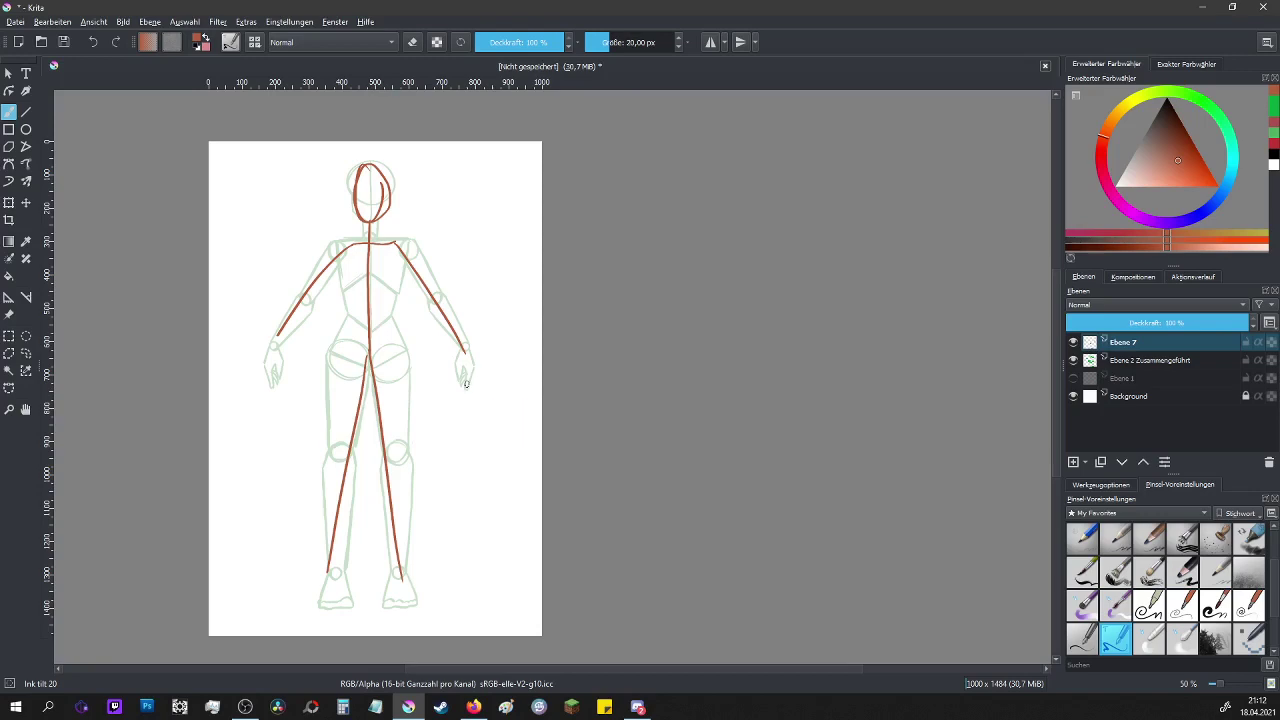
- Hide the reddish-brown stick-figure layer Ebene 7 to leave only the faded construction figure, and frame the head
{"action": "left_click", "coordinate": [1073, 342]}
{"action": "scroll", "coordinate": [530, 474], "scroll_direction": "down", "scroll_amount": 1}
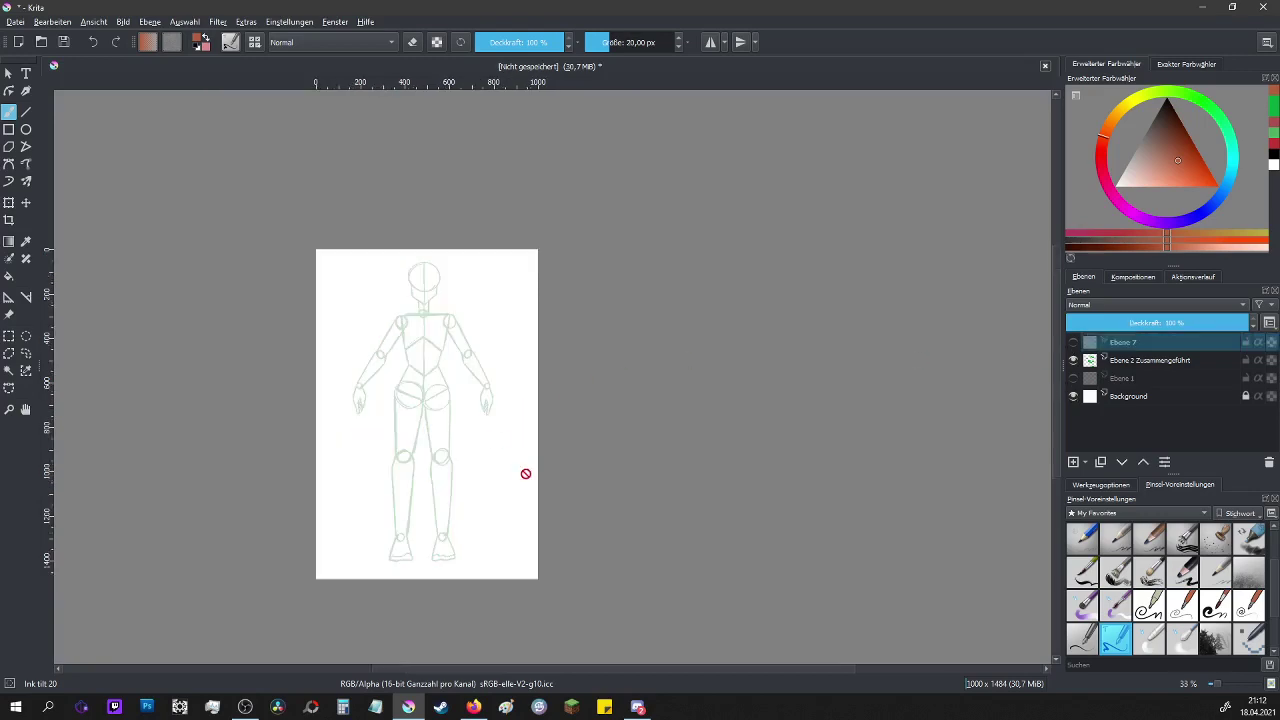
{"action": "scroll", "coordinate": [425, 275], "scroll_direction": "up", "scroll_amount": 5}
{"action": "scroll", "coordinate": [385, 305], "scroll_direction": "up", "scroll_amount": 1}
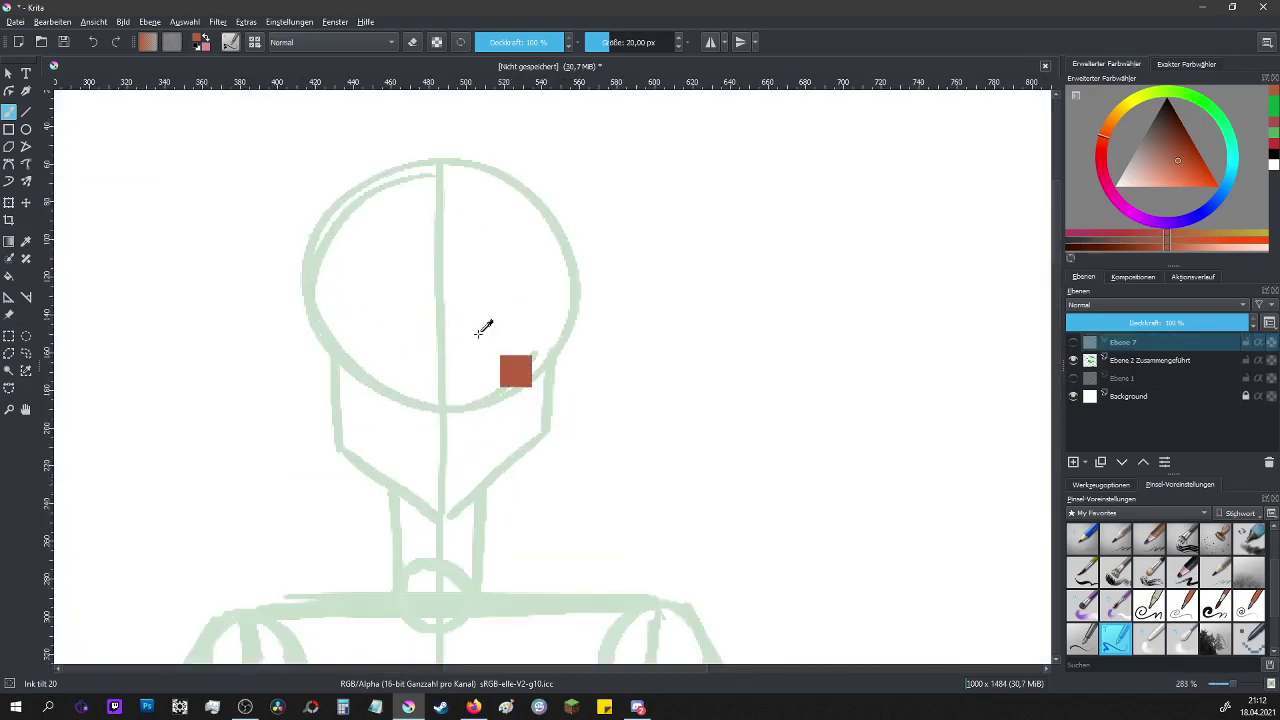
{"action": "left_click", "coordinate": [1132, 362], "text": "ctrl"}
{"action": "key", "text": "ctrl+g"}
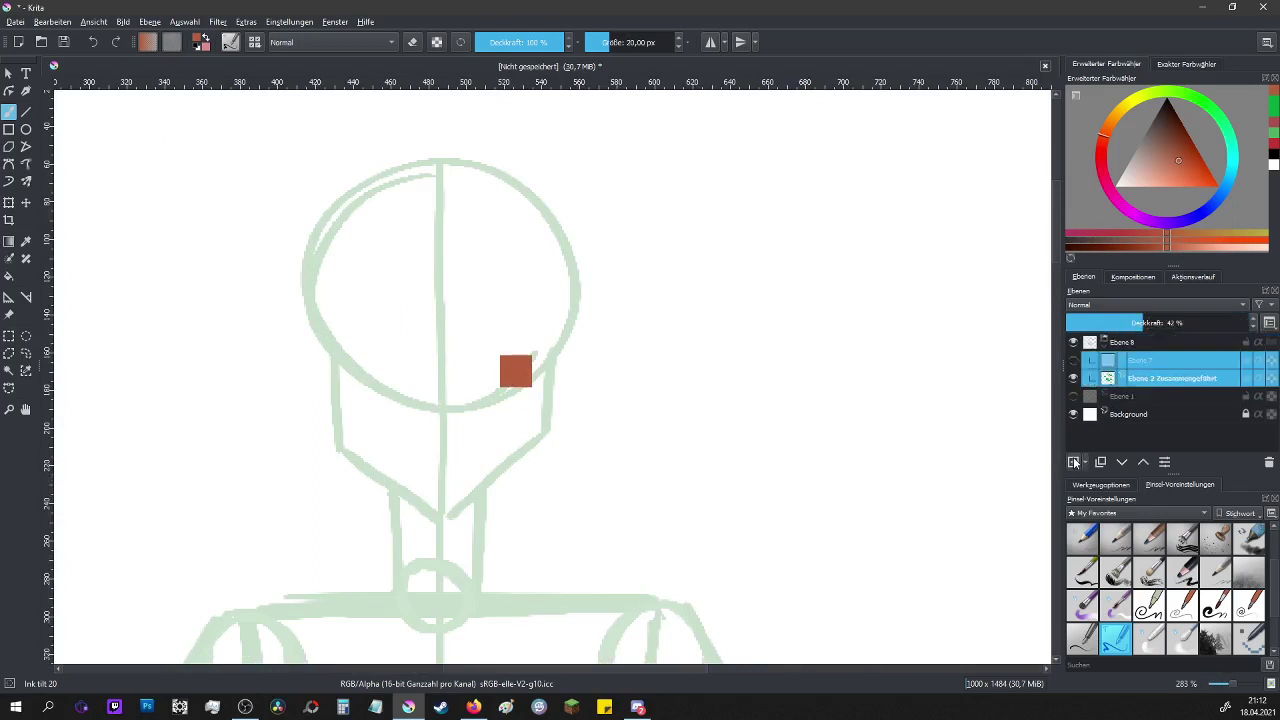
{"action": "left_click", "coordinate": [92, 42]}
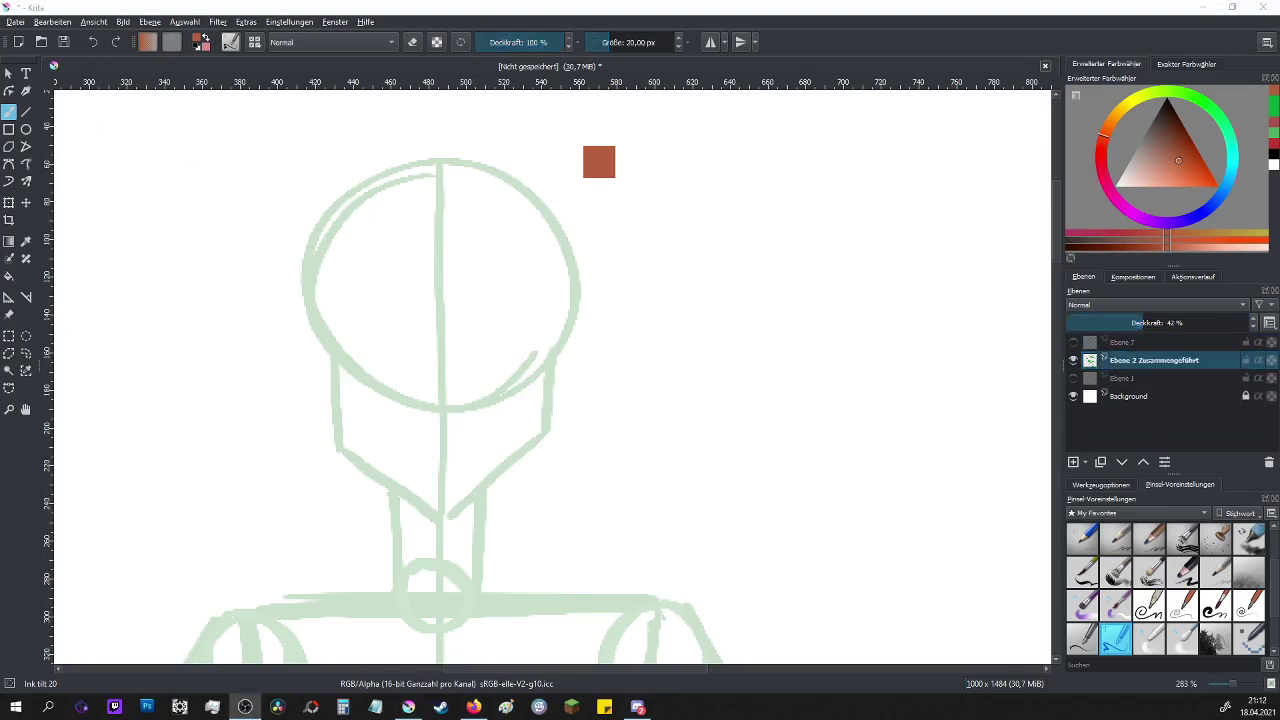
{"action": "key", "text": "alt+Tab"}
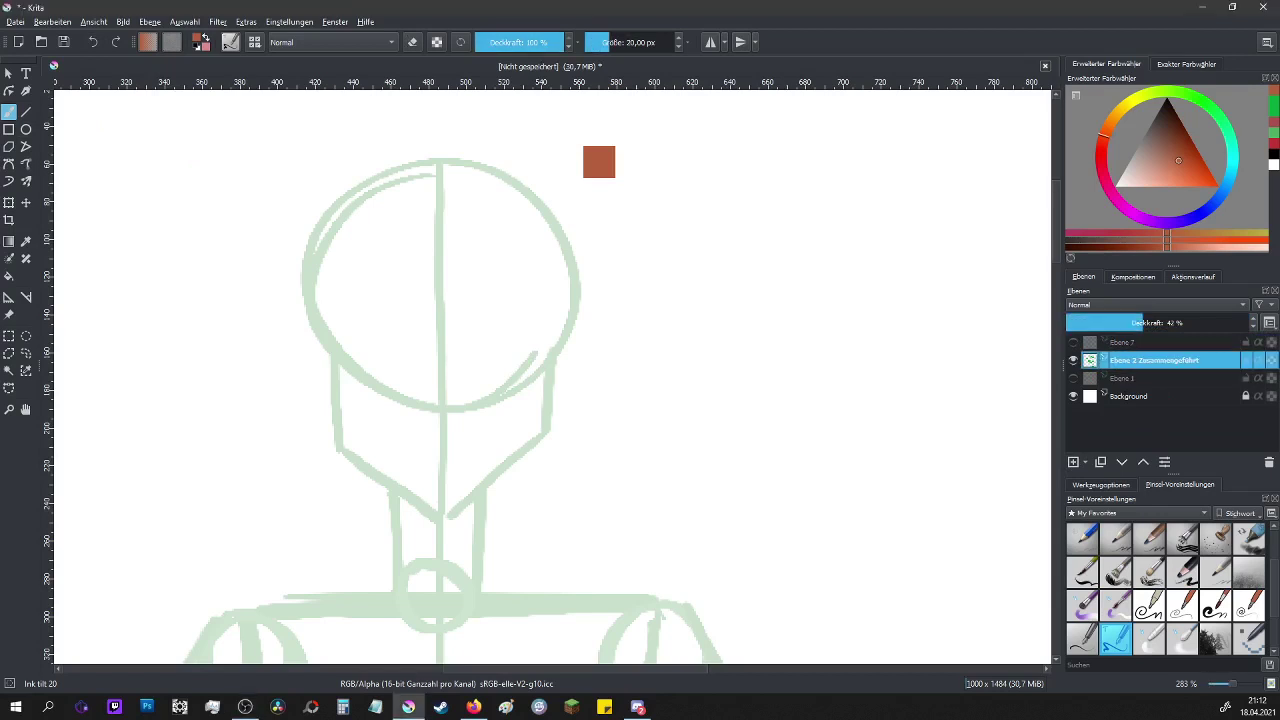
- Add a new layer directly above the faded figure layer and switch to the Ink circle 10 brush
{"action": "left_click", "coordinate": [1073, 462]}
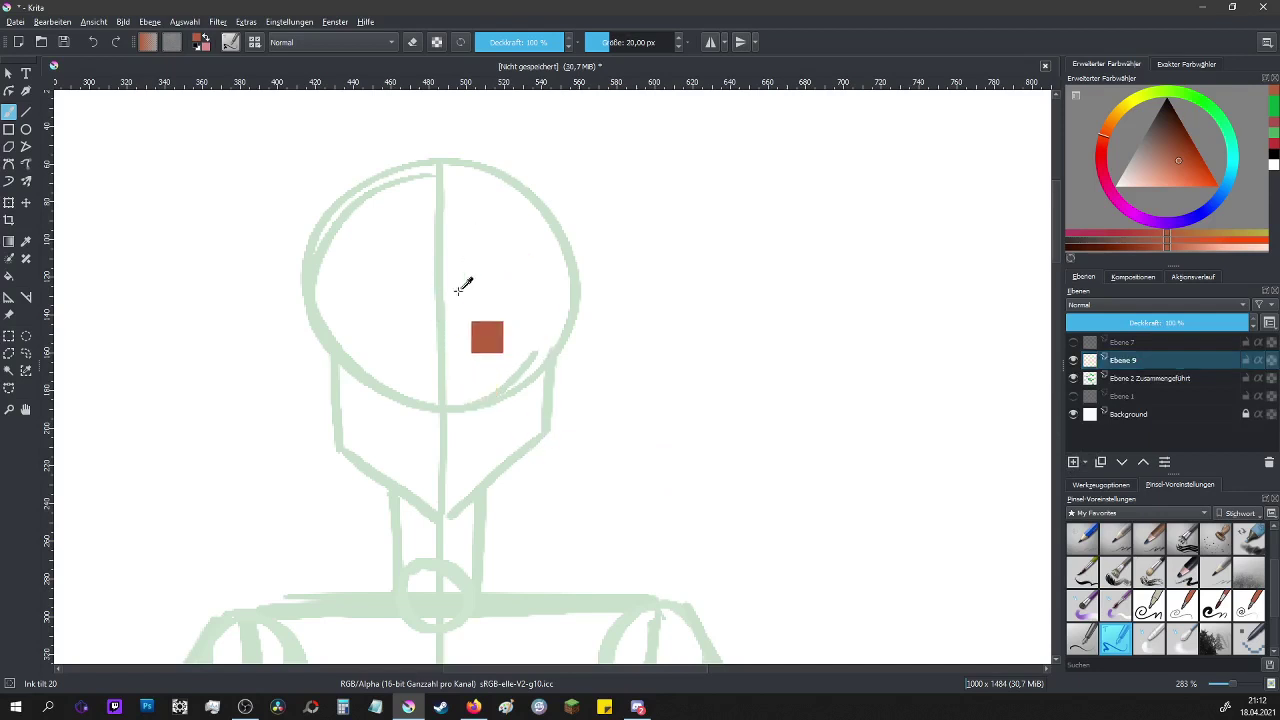
{"action": "scroll", "coordinate": [445, 314], "scroll_direction": "up", "scroll_amount": 1}
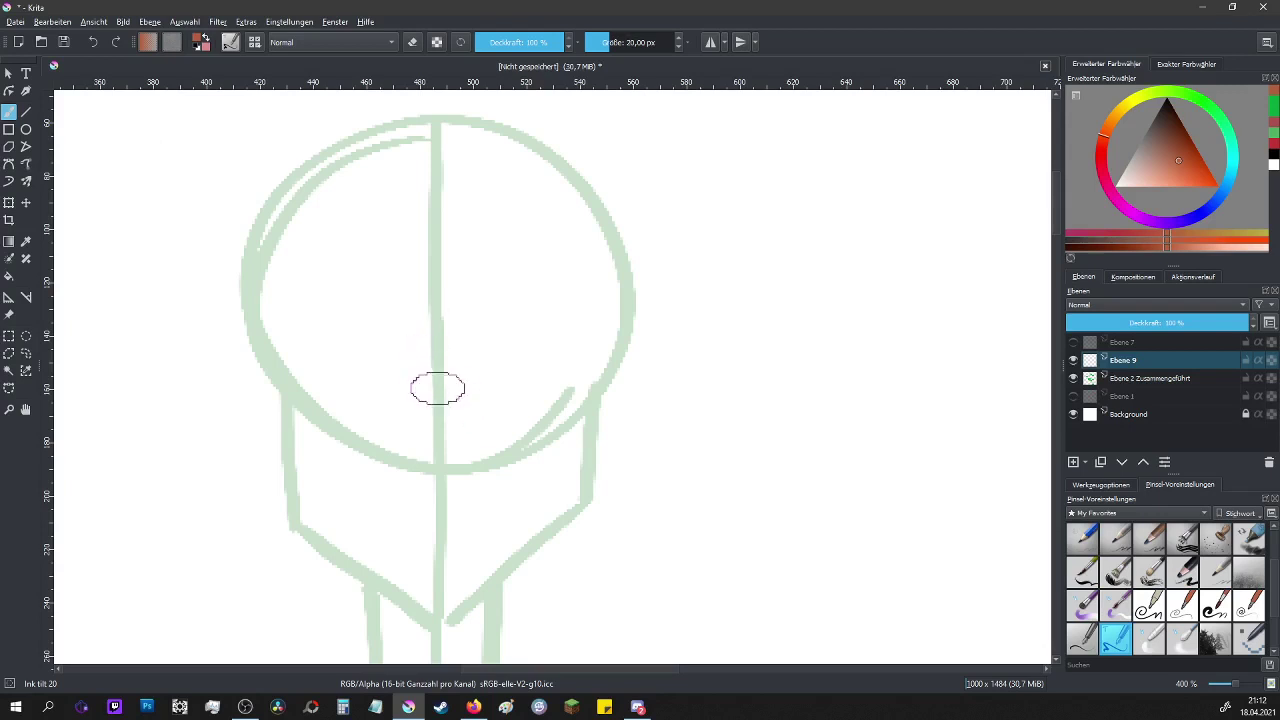
{"action": "left_click", "coordinate": [1082, 637]}
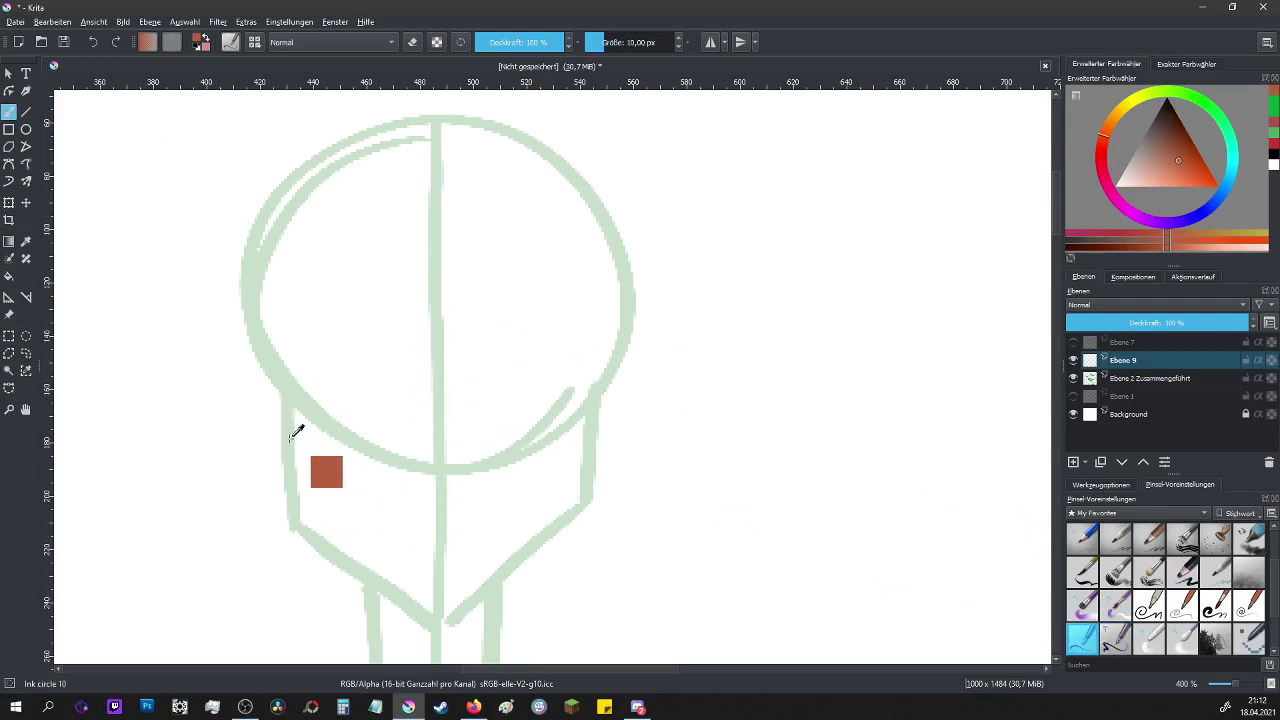
- Outline both sides of the jaw in reddish brown, curving from the sides of the head circle down to meet at the chin
{"action": "mouse_move", "coordinate": [278, 381]}
{"action": "left_mouse_down"}
{"action": "mouse_move", "coordinate": [300, 529]}
{"action": "mouse_move", "coordinate": [408, 610]}
{"action": "mouse_move", "coordinate": [446, 622]}
{"action": "left_mouse_up"}
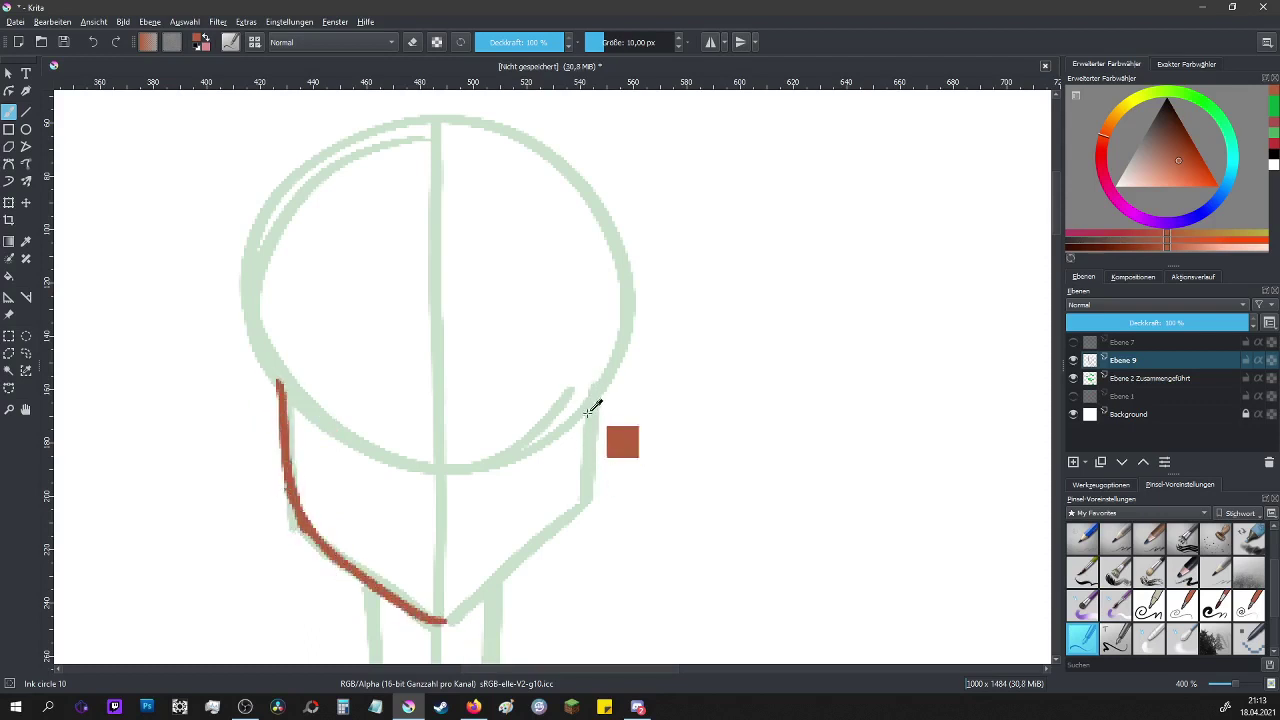
{"action": "mouse_move", "coordinate": [597, 392]}
{"action": "left_mouse_down"}
{"action": "mouse_move", "coordinate": [583, 508]}
{"action": "mouse_move", "coordinate": [536, 562]}
{"action": "mouse_move", "coordinate": [451, 609]}
{"action": "left_mouse_up"}
{"action": "left_click_drag", "start_coordinate": [528, 558], "coordinate": [440, 623]}
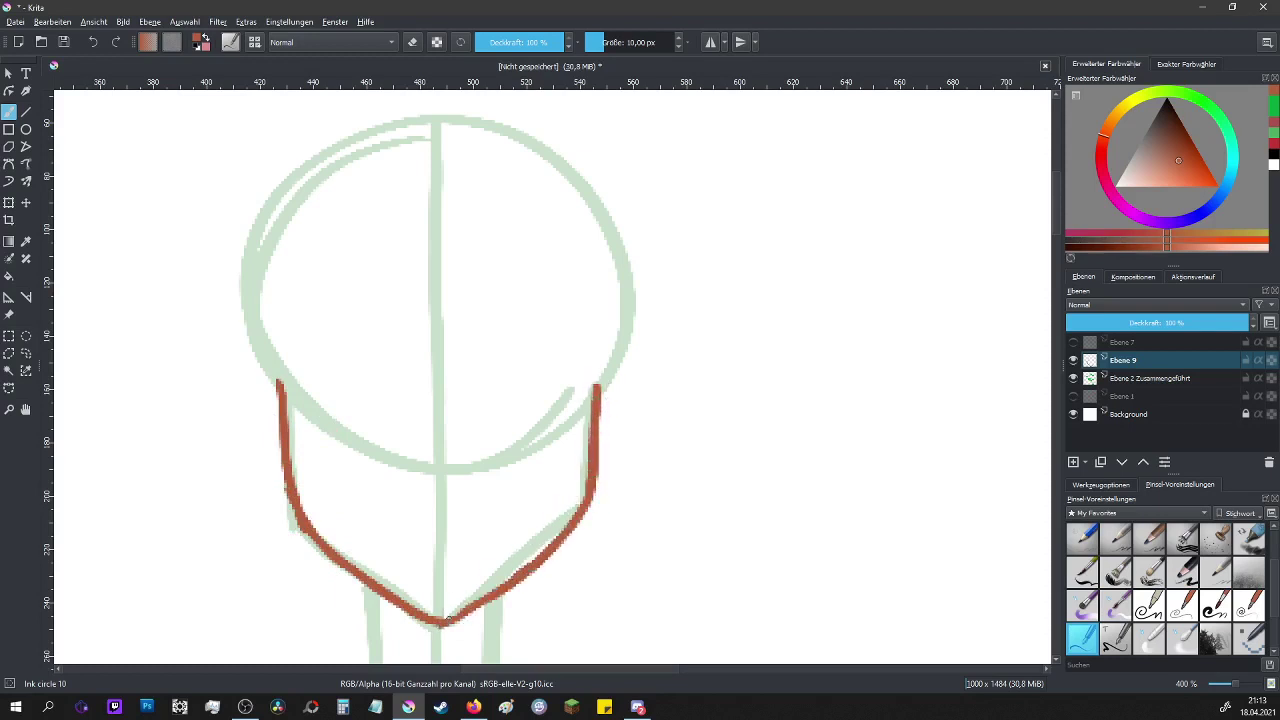
- Add a new layer directly above the faded figure layer and brush thin reddish-brown guide lines for the eyes, nose and mouth
{"action": "left_click", "coordinate": [1090, 378]}
{"action": "left_click", "coordinate": [1073, 462]}
{"action": "mouse_move", "coordinate": [292, 381]}
{"action": "left_mouse_down"}
{"action": "mouse_move", "coordinate": [498, 367]}
{"action": "mouse_move", "coordinate": [585, 376]}
{"action": "mouse_move", "coordinate": [304, 382]}
{"action": "left_mouse_up"}
{"action": "left_click_drag", "start_coordinate": [412, 470], "coordinate": [470, 468]}
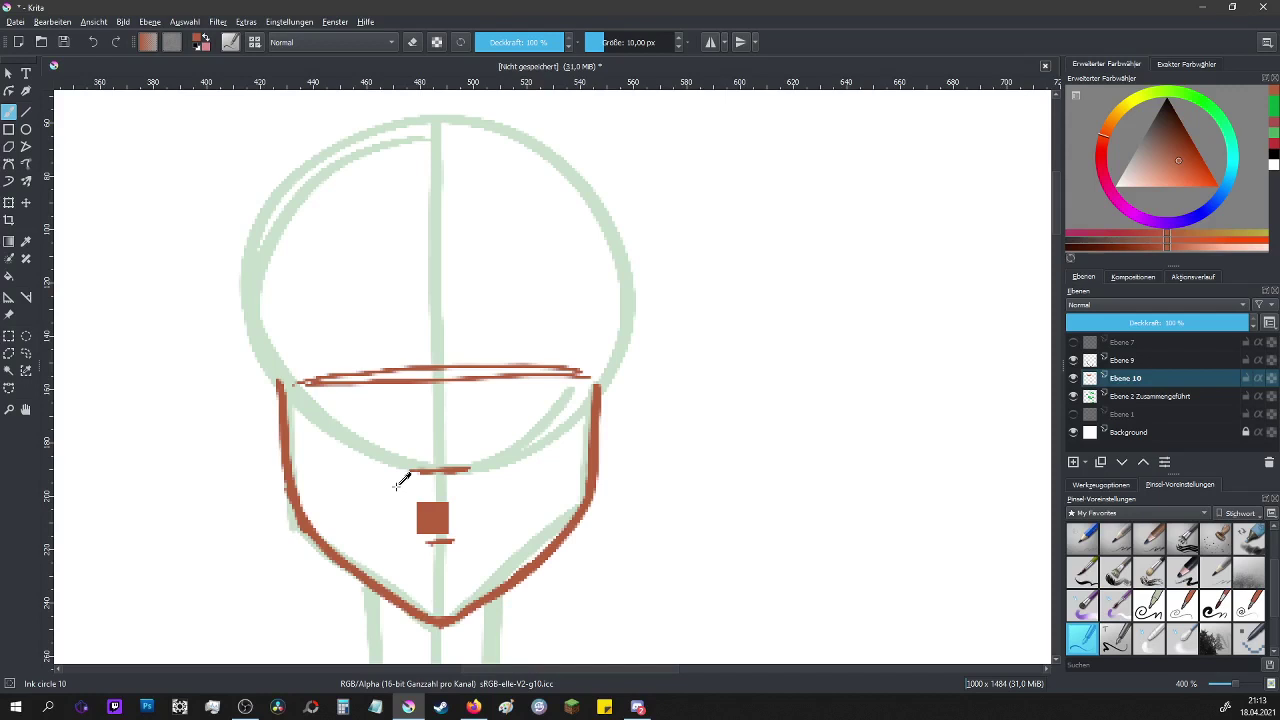
{"action": "key", "text": "ctrl+z"}
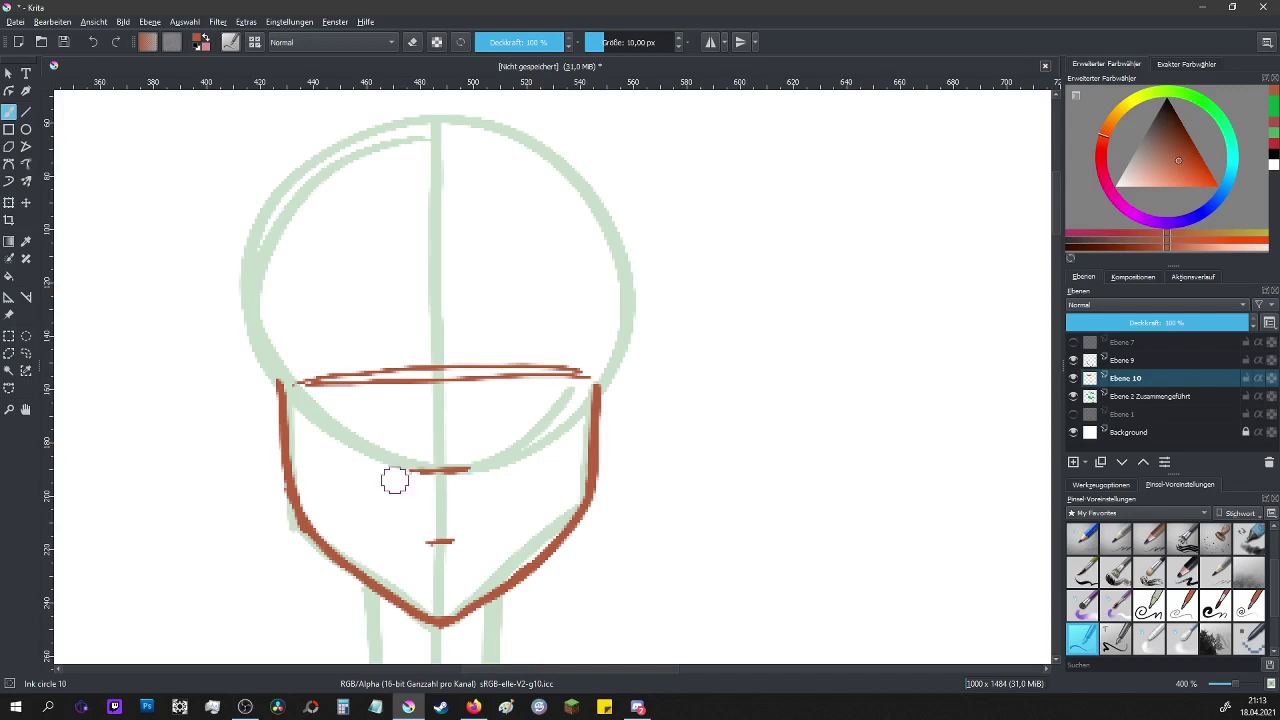
- Fade the facial guide lines and, on the jaw outline layer Ebene 9, brush the nose bridge, nose tip and nostrils
{"action": "left_click", "coordinate": [1124, 361]}
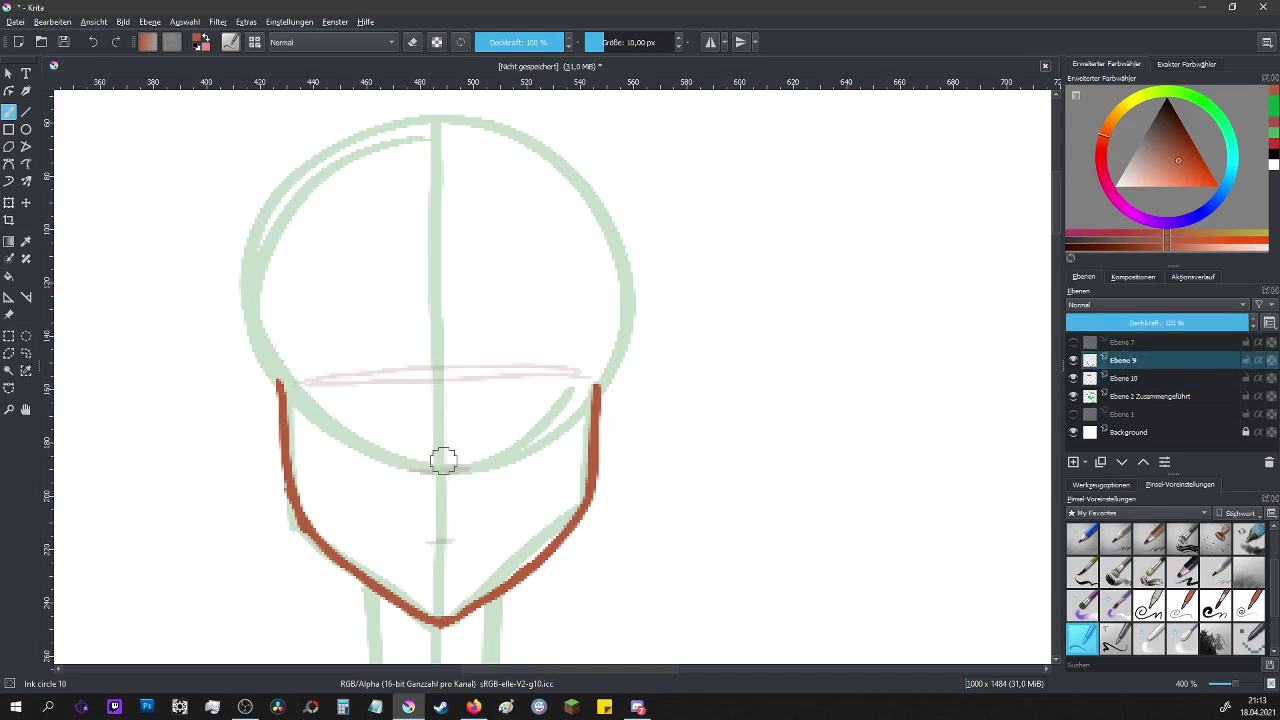
{"action": "mouse_move", "coordinate": [428, 384]}
{"action": "left_mouse_down"}
{"action": "mouse_move", "coordinate": [429, 484]}
{"action": "mouse_move", "coordinate": [459, 479]}
{"action": "left_mouse_up"}
{"action": "left_click", "coordinate": [412, 482]}
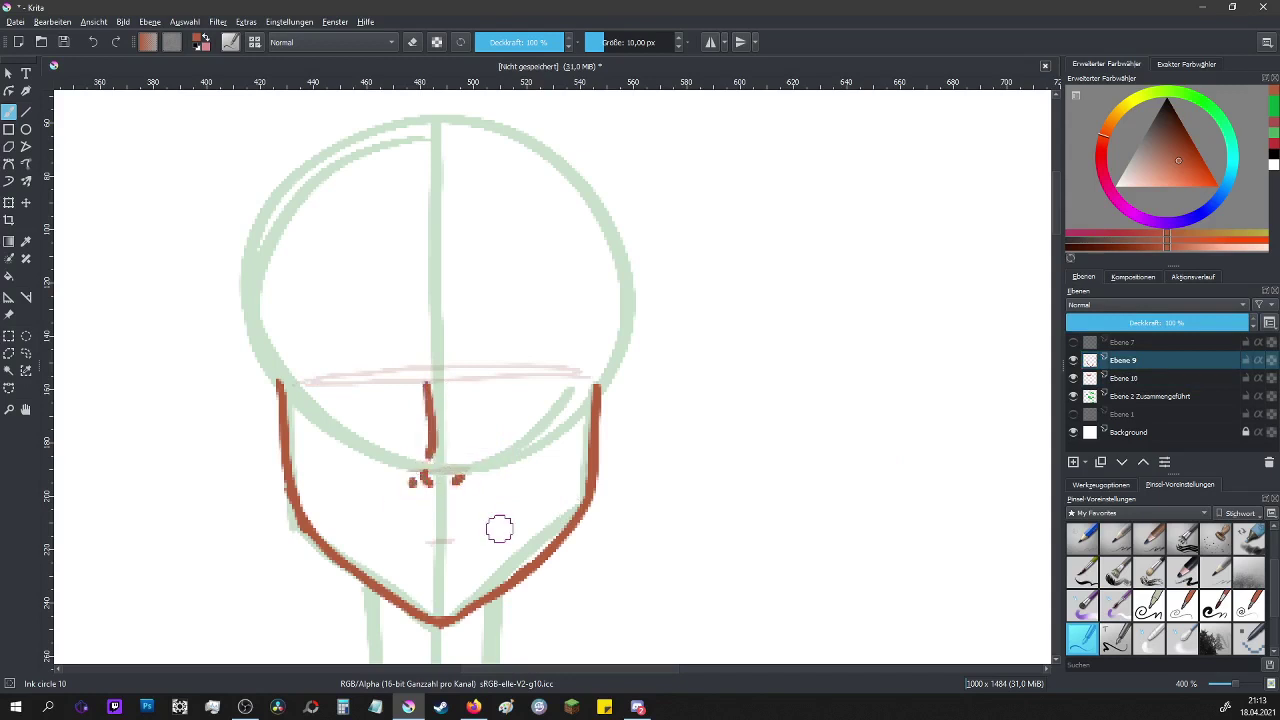
- Brush both eyebrows in short strokes above the eye guide and draw an open eye with iris beneath the right-hand brow
{"action": "mouse_move", "coordinate": [398, 346]}
{"action": "left_mouse_down"}
{"action": "mouse_move", "coordinate": [386, 332]}
{"action": "mouse_move", "coordinate": [318, 340]}
{"action": "left_mouse_up"}
{"action": "left_click_drag", "start_coordinate": [472, 346], "coordinate": [550, 332]}
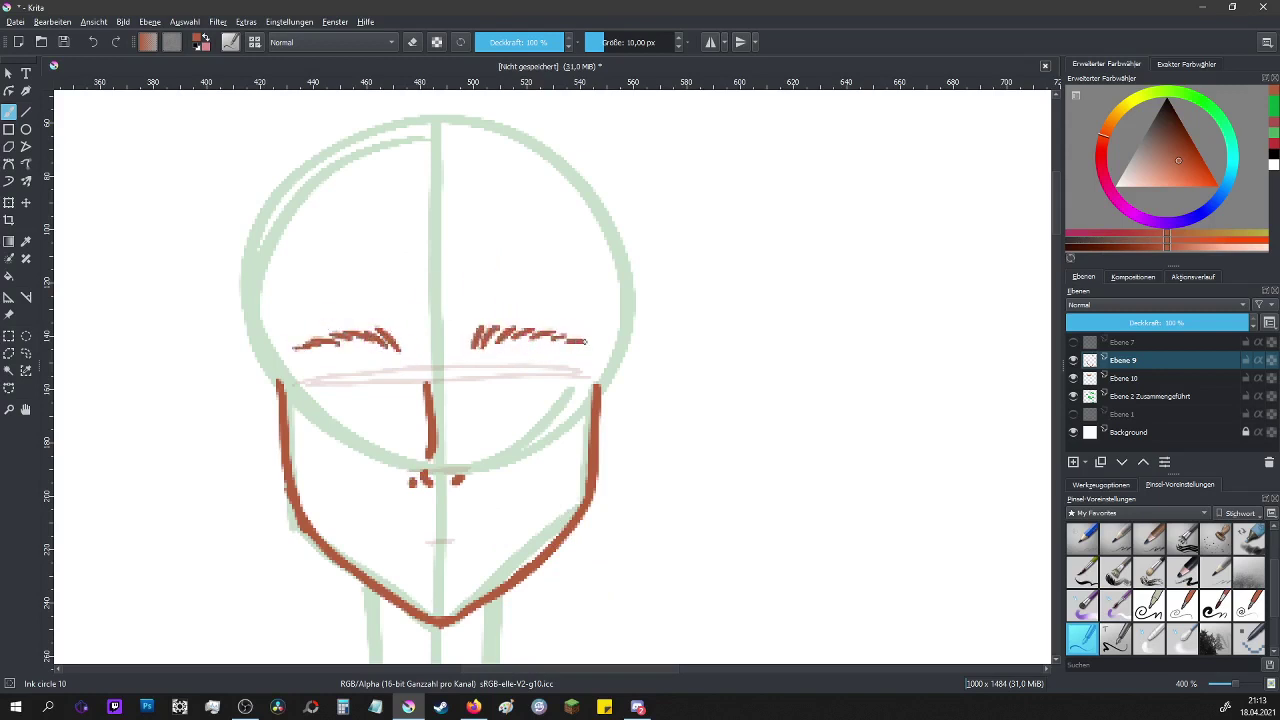
{"action": "left_click", "coordinate": [587, 352], "text": "ctrl"}
{"action": "mouse_move", "coordinate": [490, 402]}
{"action": "left_mouse_down"}
{"action": "mouse_move", "coordinate": [522, 379]}
{"action": "mouse_move", "coordinate": [576, 373]}
{"action": "mouse_move", "coordinate": [521, 412]}
{"action": "mouse_move", "coordinate": [545, 392]}
{"action": "left_mouse_up"}
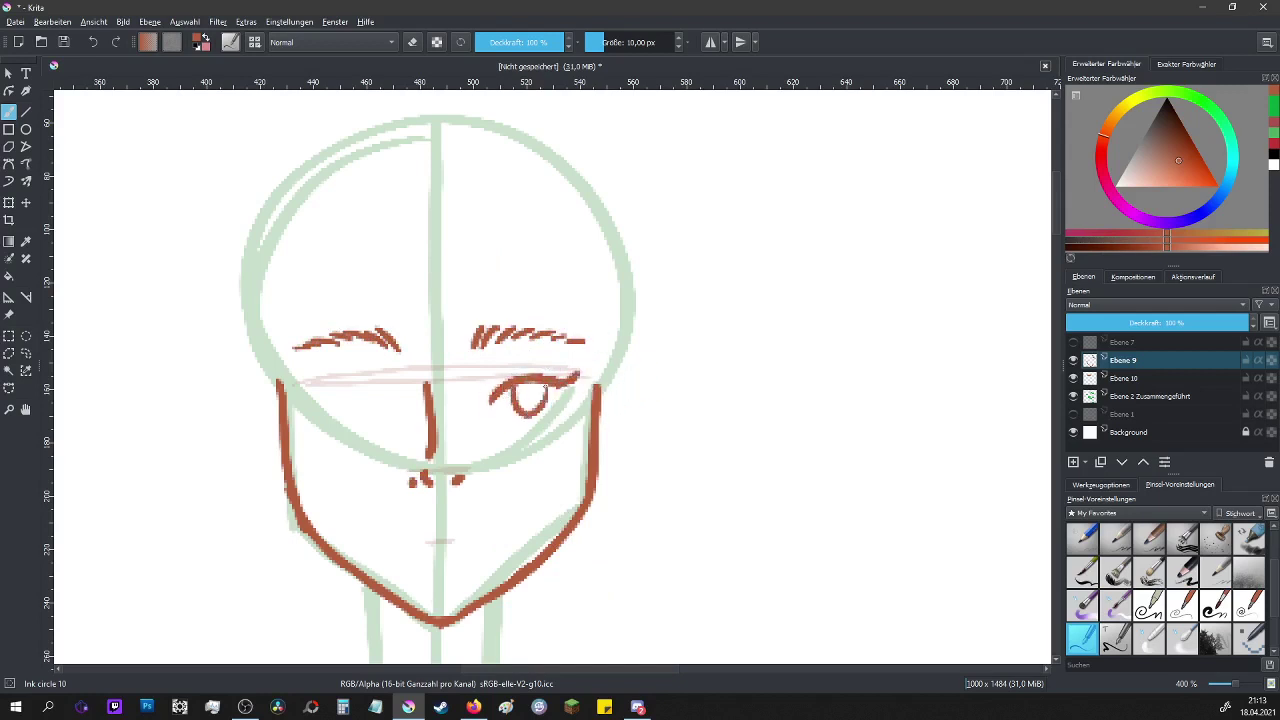
- Complete the facial features with lips on the mouth guide, an ear on the right-hand jaw side and a closed winking eye opposite
{"action": "mouse_move", "coordinate": [425, 543]}
{"action": "left_mouse_down"}
{"action": "mouse_move", "coordinate": [488, 542]}
{"action": "mouse_move", "coordinate": [393, 550]}
{"action": "mouse_move", "coordinate": [448, 556]}
{"action": "left_mouse_up"}
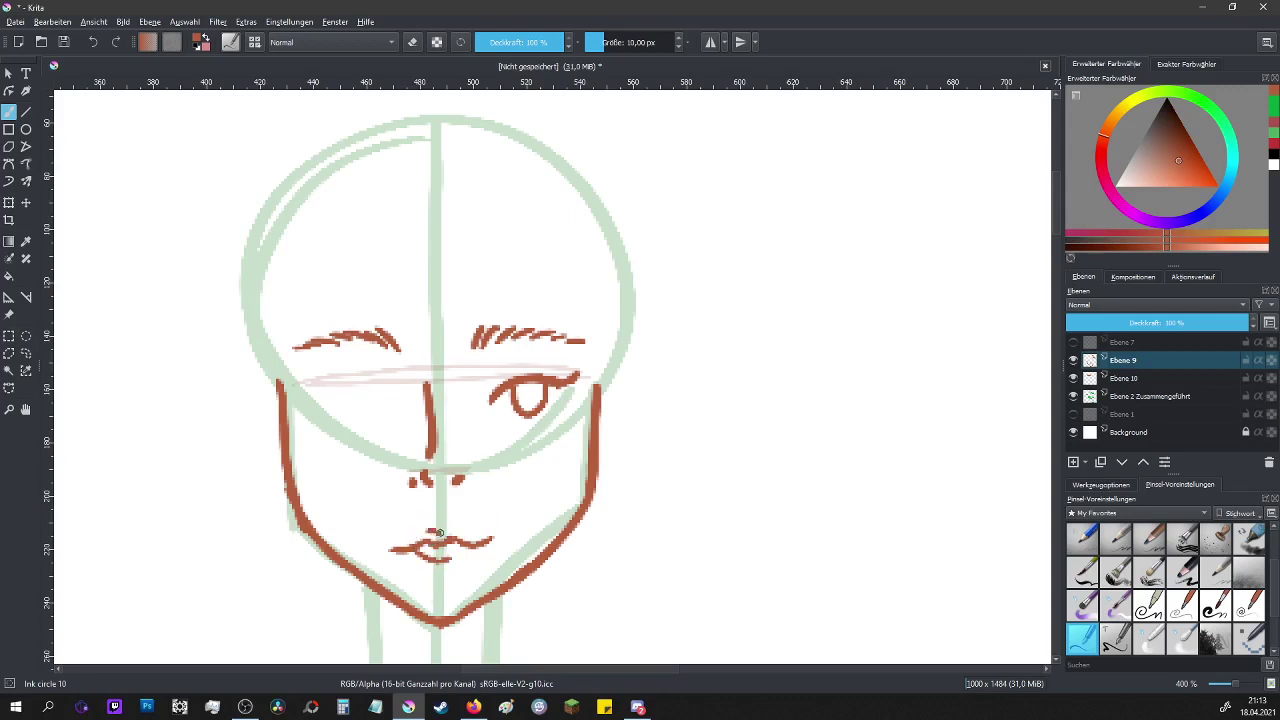
{"action": "mouse_move", "coordinate": [600, 370]}
{"action": "left_mouse_down"}
{"action": "mouse_move", "coordinate": [633, 386]}
{"action": "mouse_move", "coordinate": [598, 462]}
{"action": "left_mouse_up"}
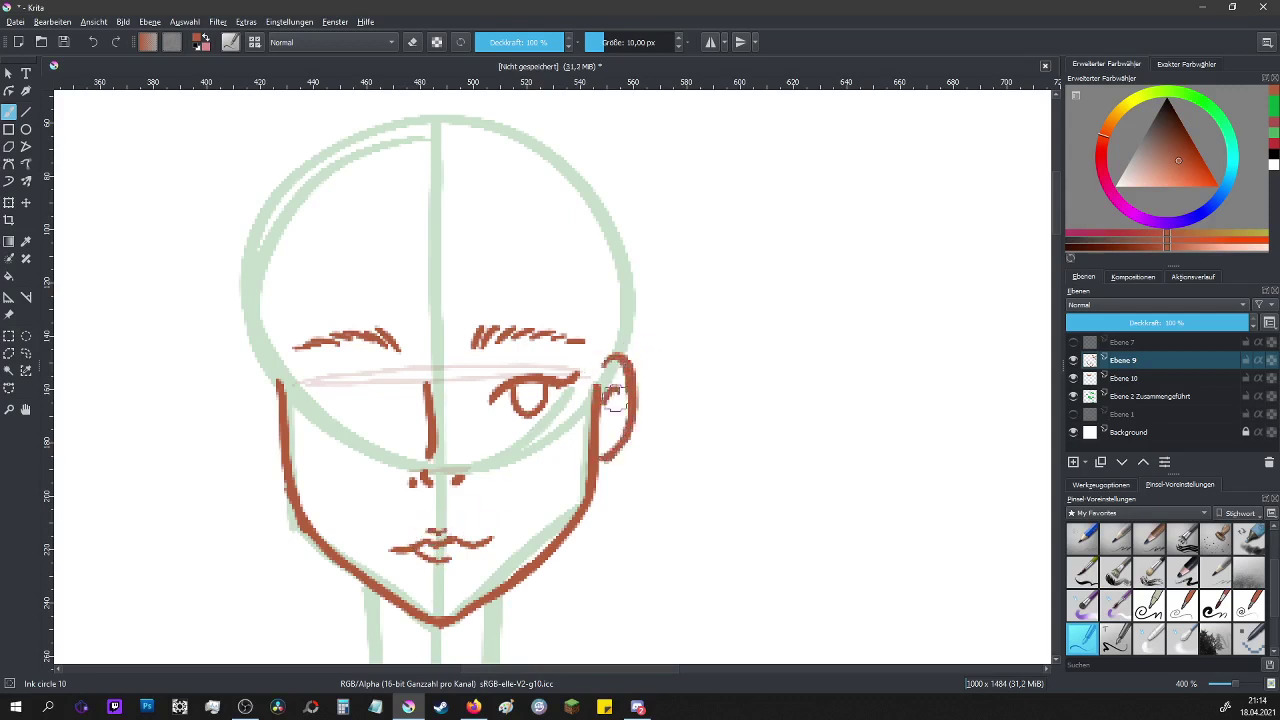
{"action": "mouse_move", "coordinate": [318, 406]}
{"action": "left_mouse_down"}
{"action": "mouse_move", "coordinate": [376, 410]}
{"action": "mouse_move", "coordinate": [306, 400]}
{"action": "left_mouse_up"}
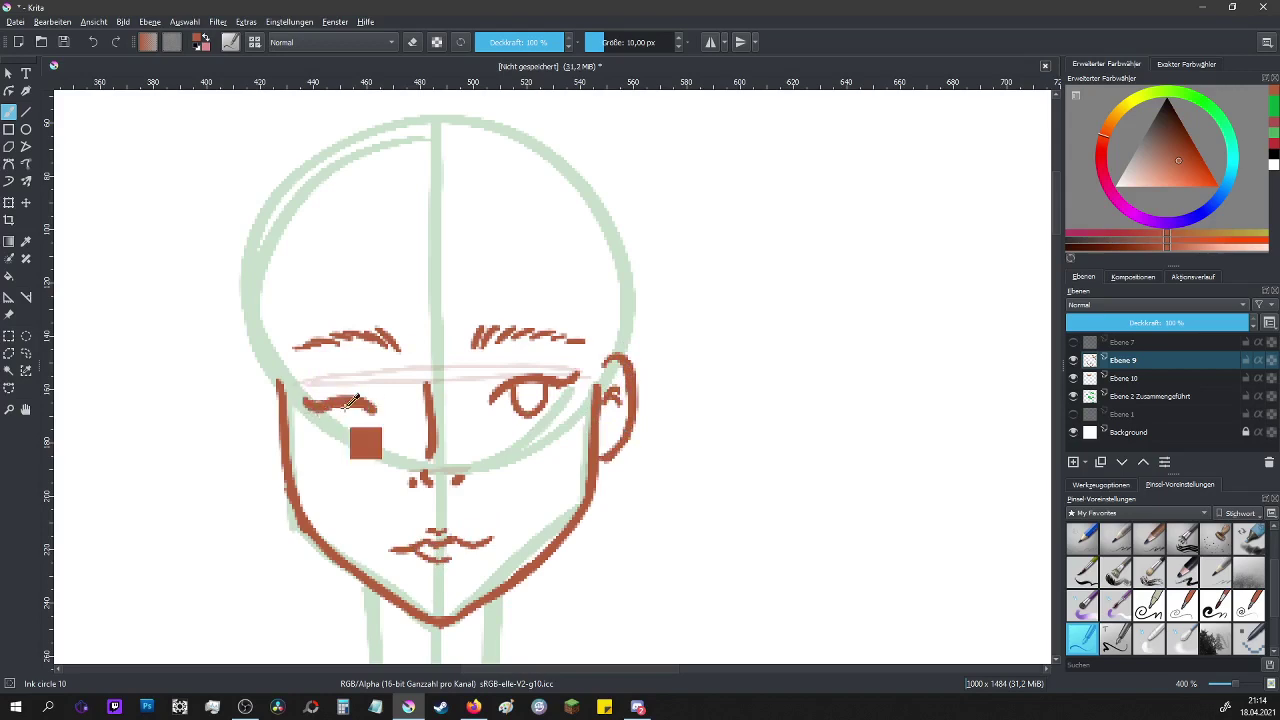
- Outline both sides of the neck in reddish brown, running from the jaw down to the shoulder line
{"action": "scroll", "coordinate": [430, 285], "scroll_direction": "down", "scroll_amount": 2}
{"action": "scroll", "coordinate": [438, 473], "scroll_direction": "down", "scroll_amount": 1}
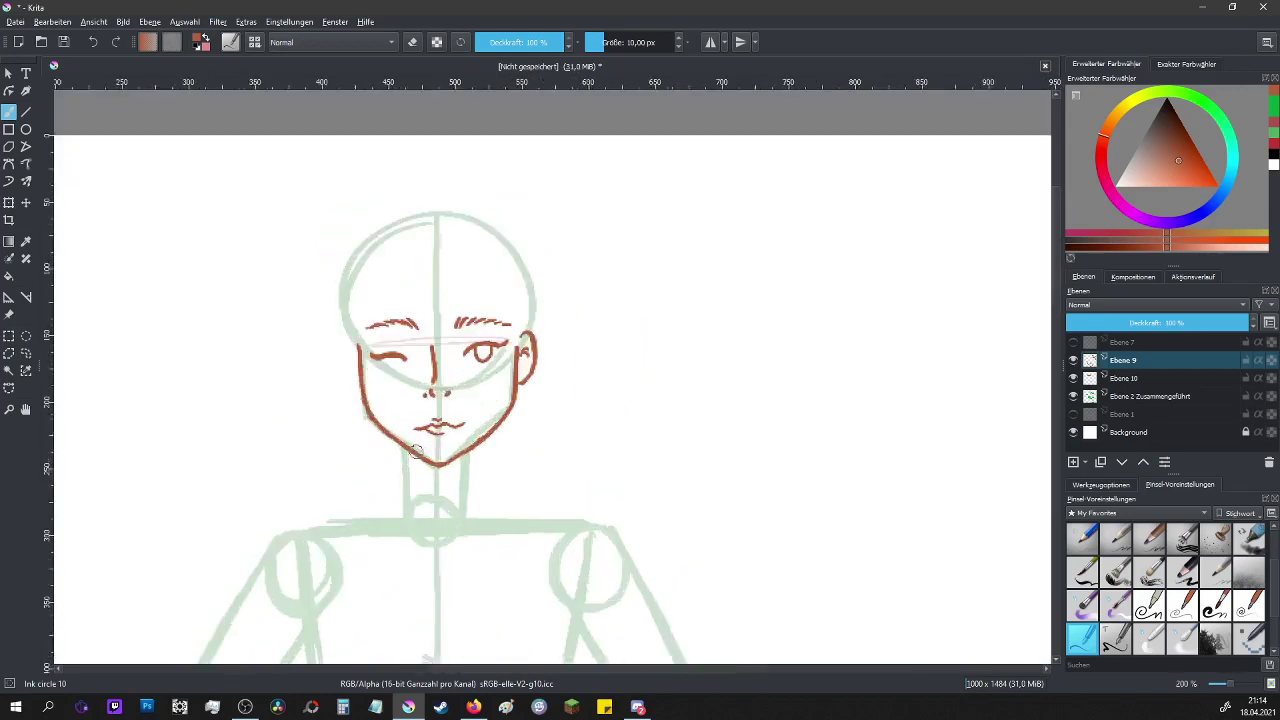
{"action": "scroll", "coordinate": [430, 473], "scroll_direction": "up", "scroll_amount": 2}
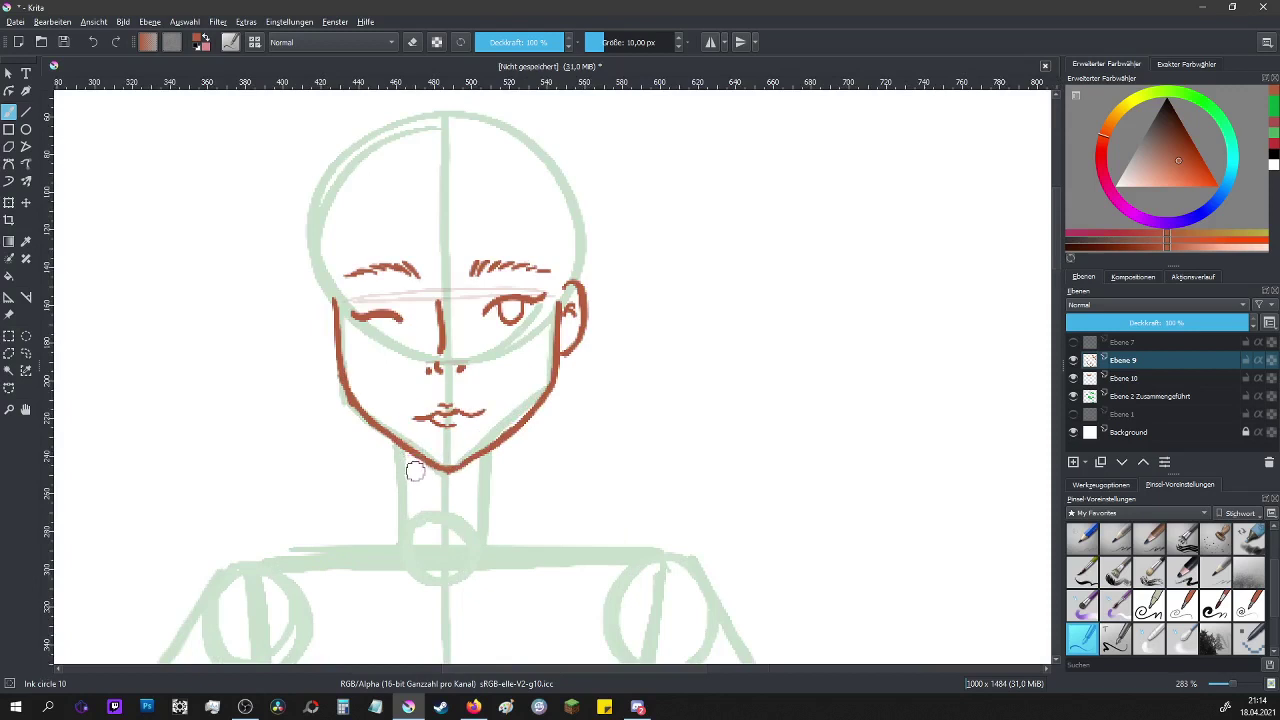
{"action": "left_click_drag", "start_coordinate": [390, 440], "coordinate": [396, 546]}
{"action": "left_click_drag", "start_coordinate": [492, 448], "coordinate": [492, 548]}
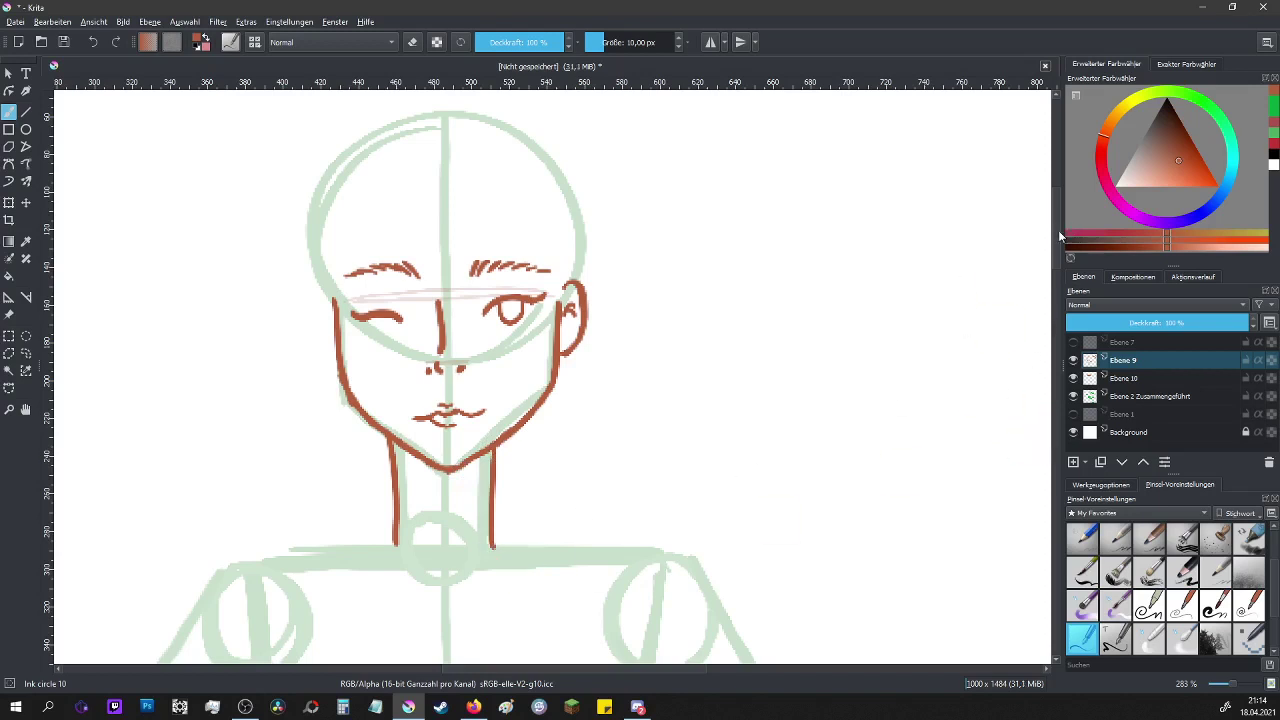
{"action": "scroll", "coordinate": [672, 360], "scroll_direction": "up", "scroll_amount": 3}
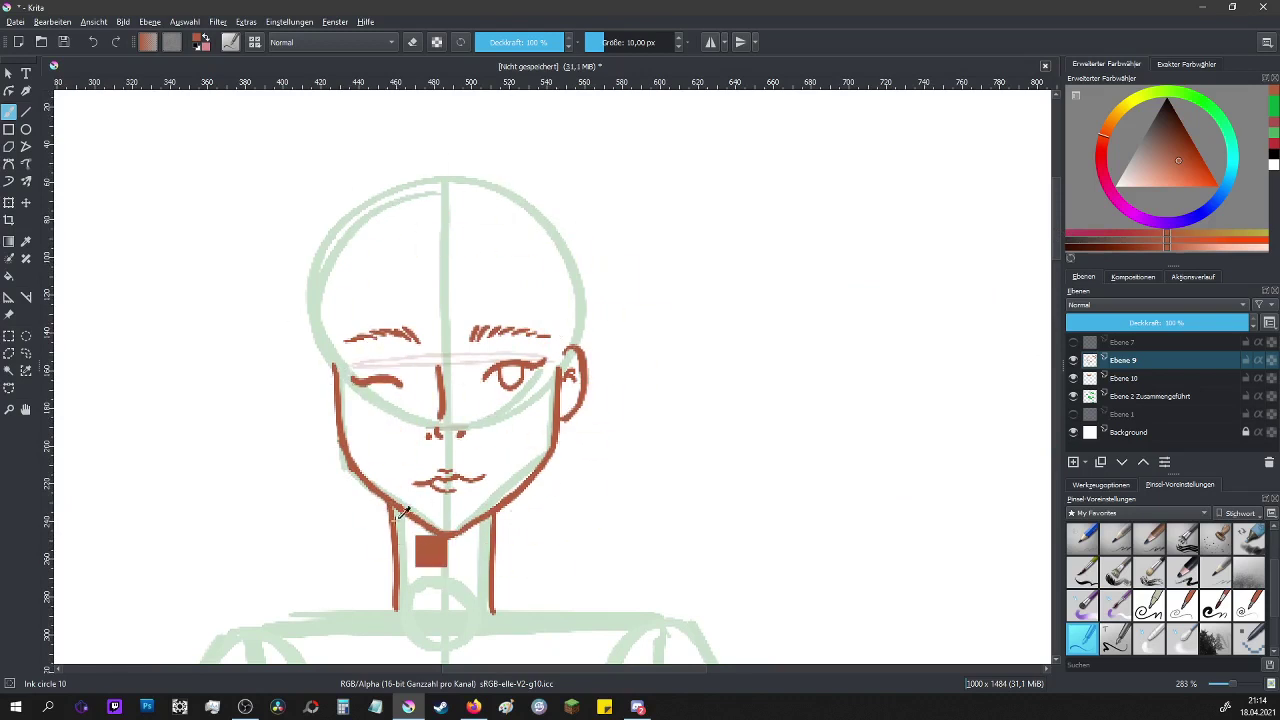
{"action": "key", "text": "minus"}
{"action": "key", "text": "minus"}
{"action": "key", "text": "minus"}
{"action": "key", "text": "minus"}
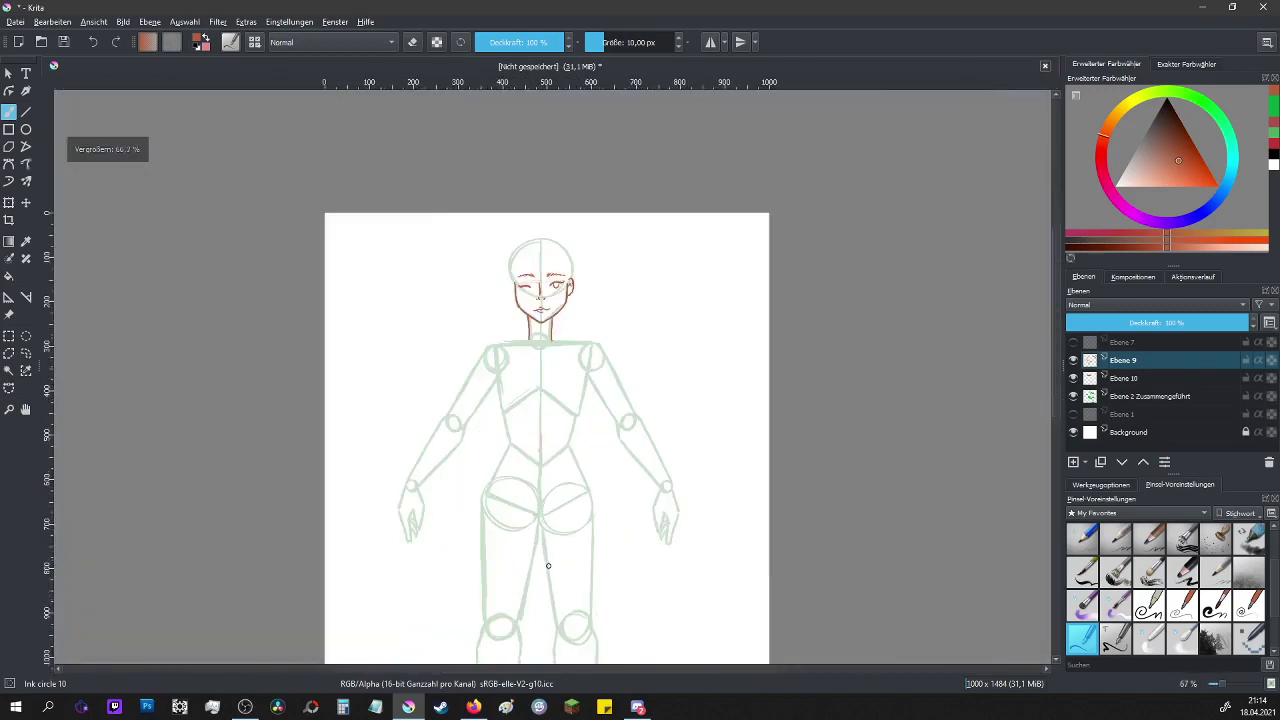
{"action": "key", "text": "plus"}
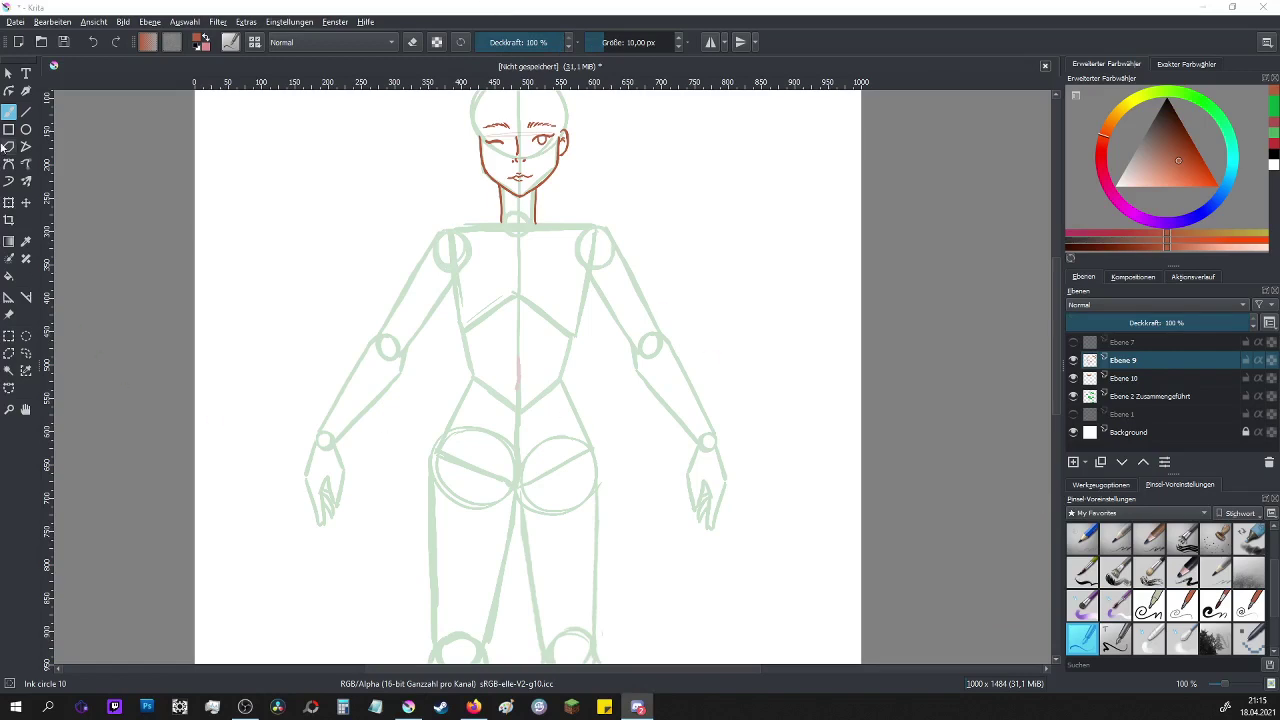
- Start saving the drawing as a new file
{"action": "left_click", "coordinate": [15, 21]}
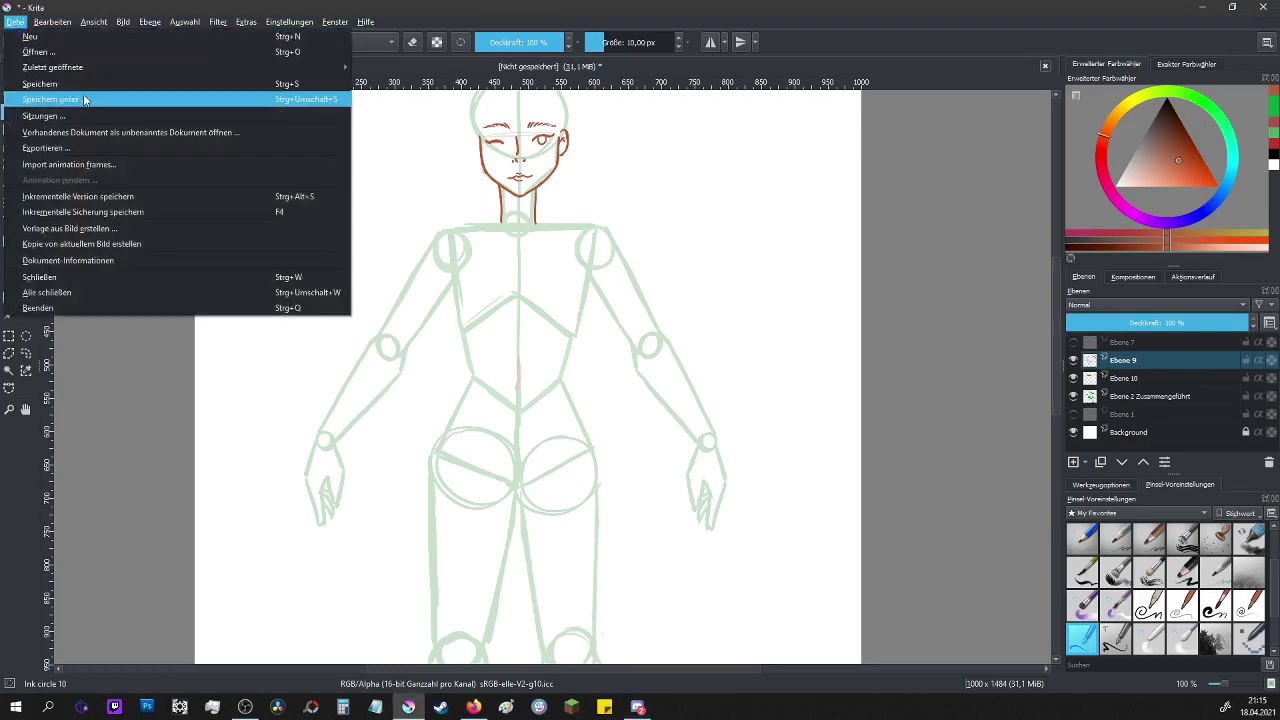
{"action": "left_click", "coordinate": [86, 99]}
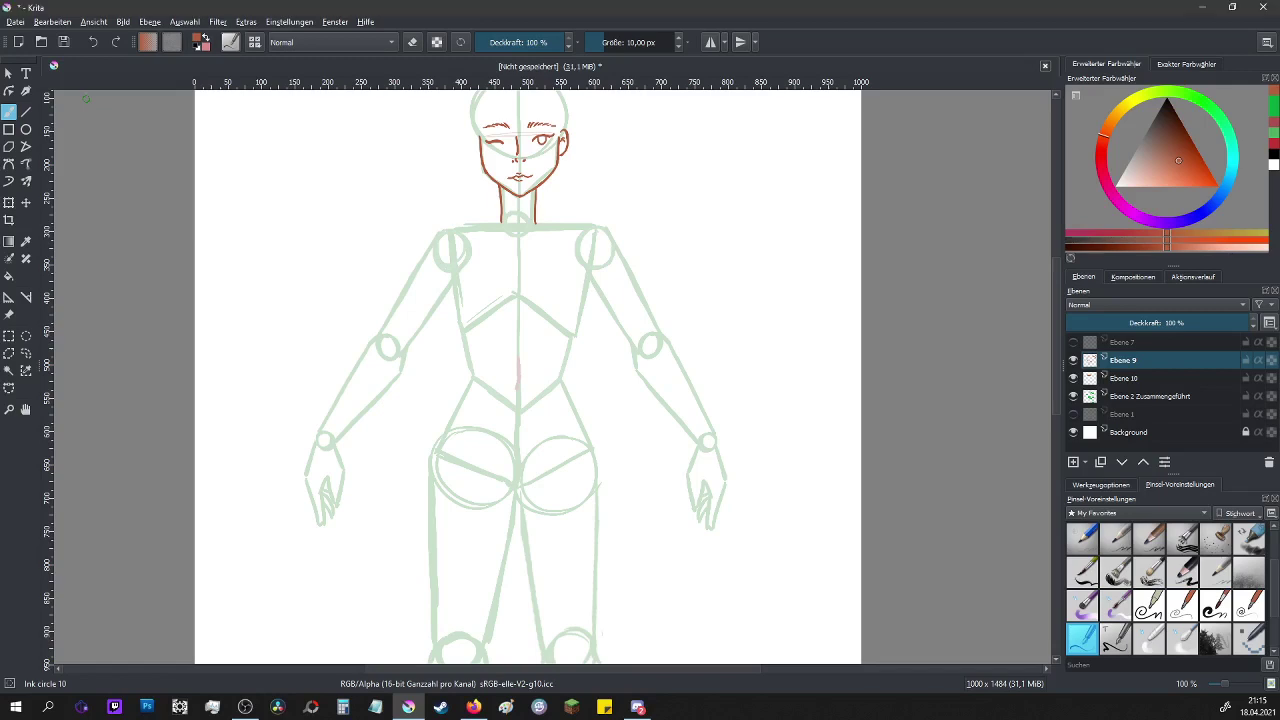
{"action": "key", "text": "alt+Tab"}
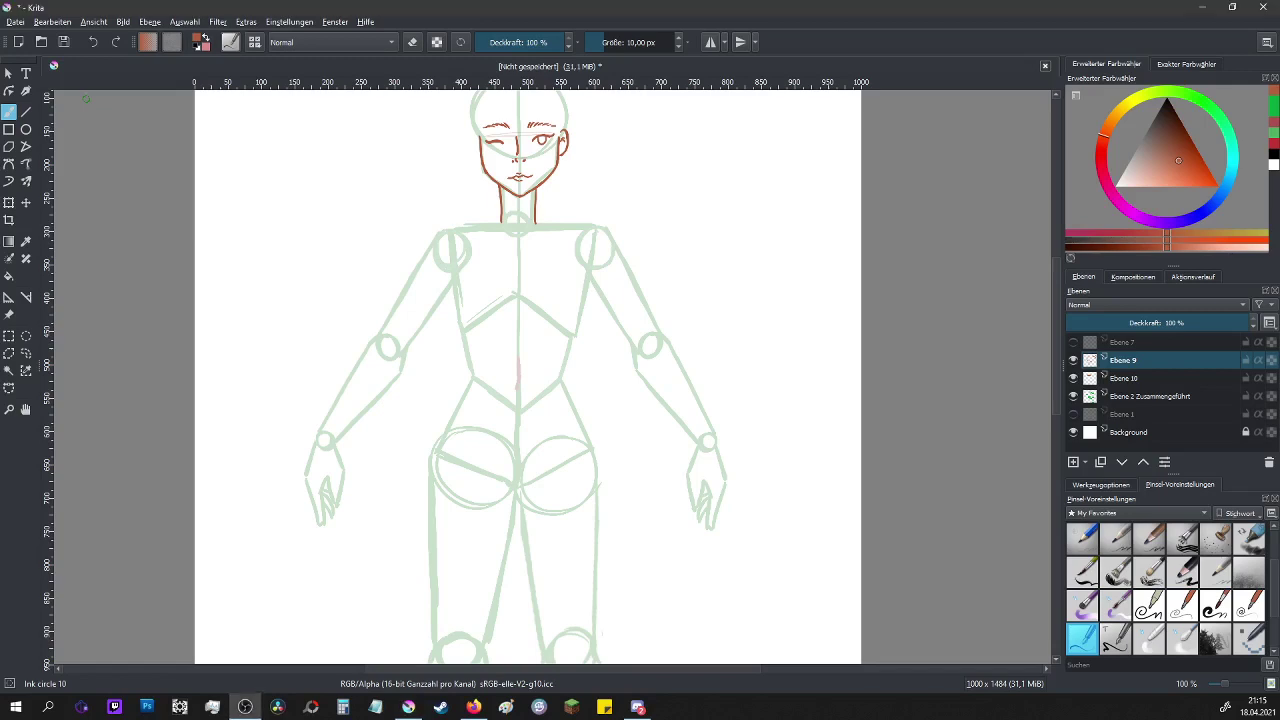